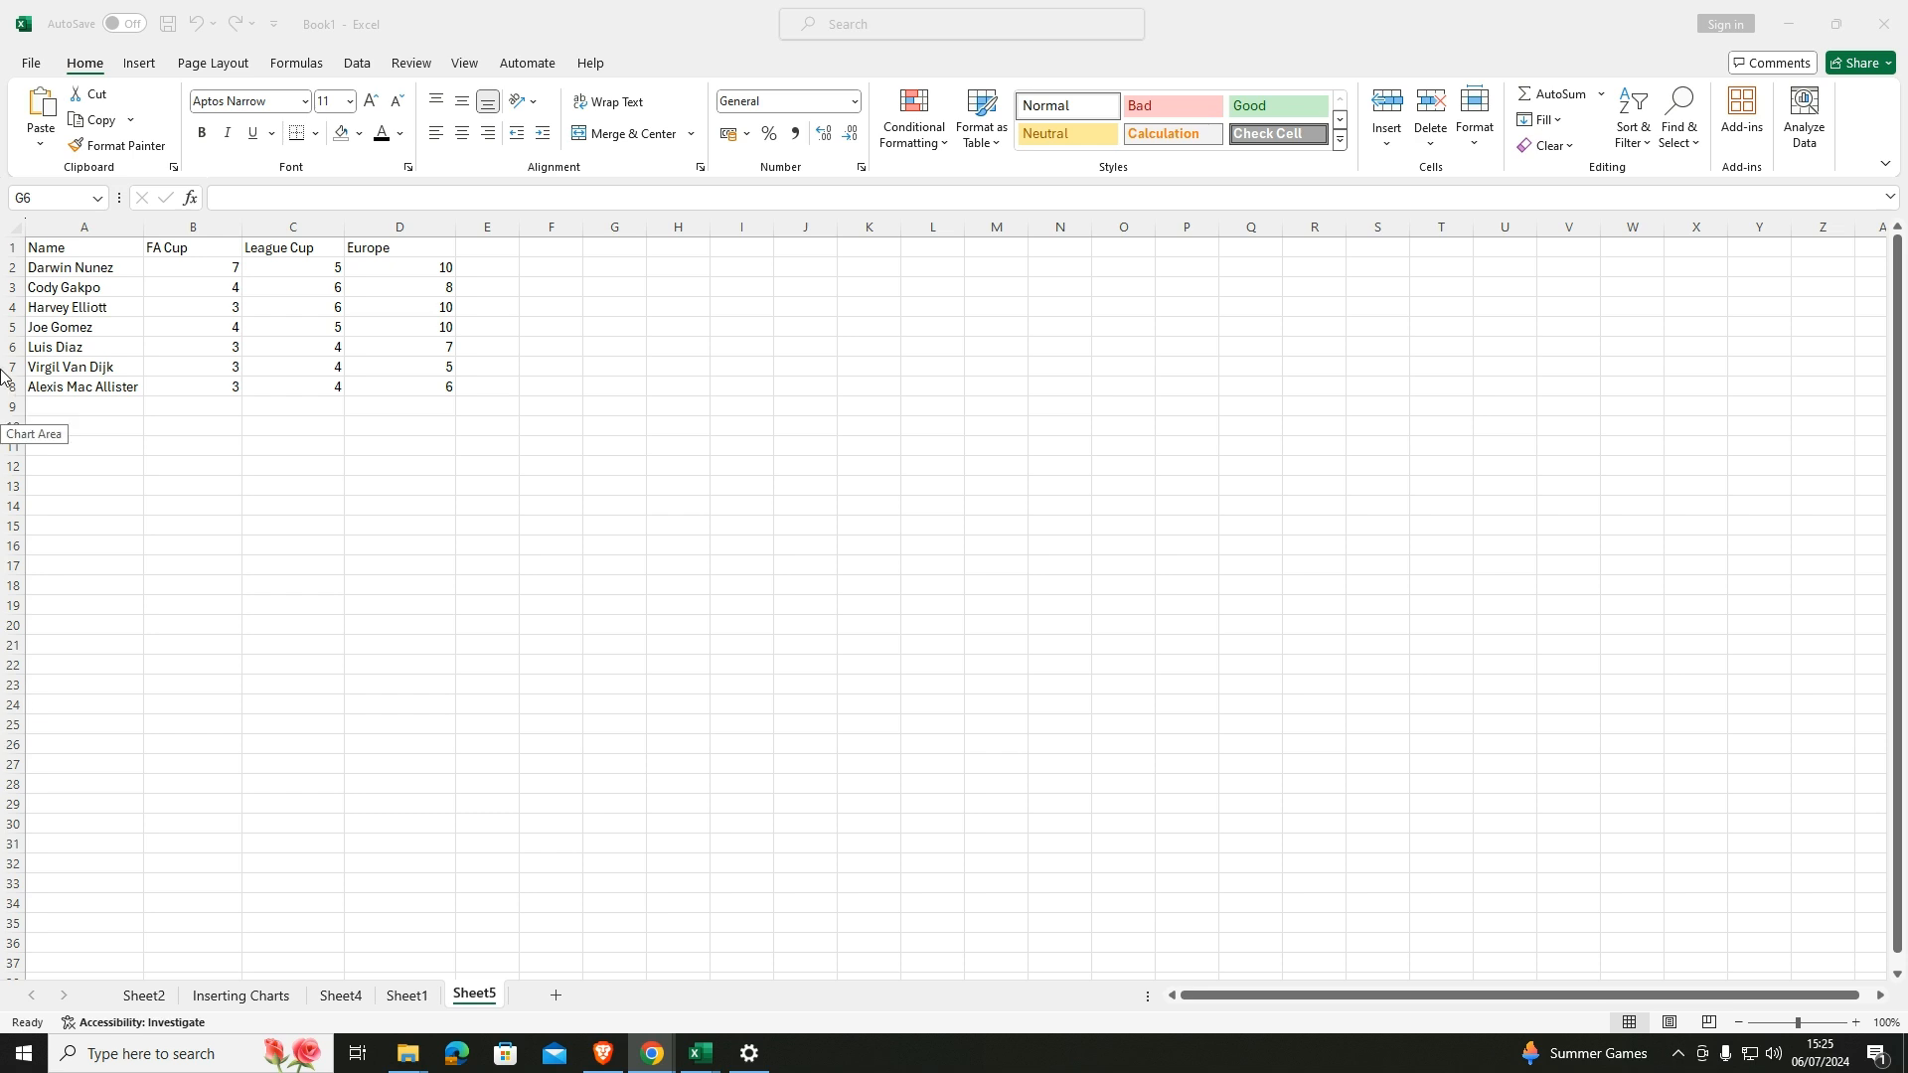
pyautogui.click(487, 261)
pyautogui.moveTo(119, 267); pyautogui.dragTo(418, 418)
pyautogui.click(209, 288)
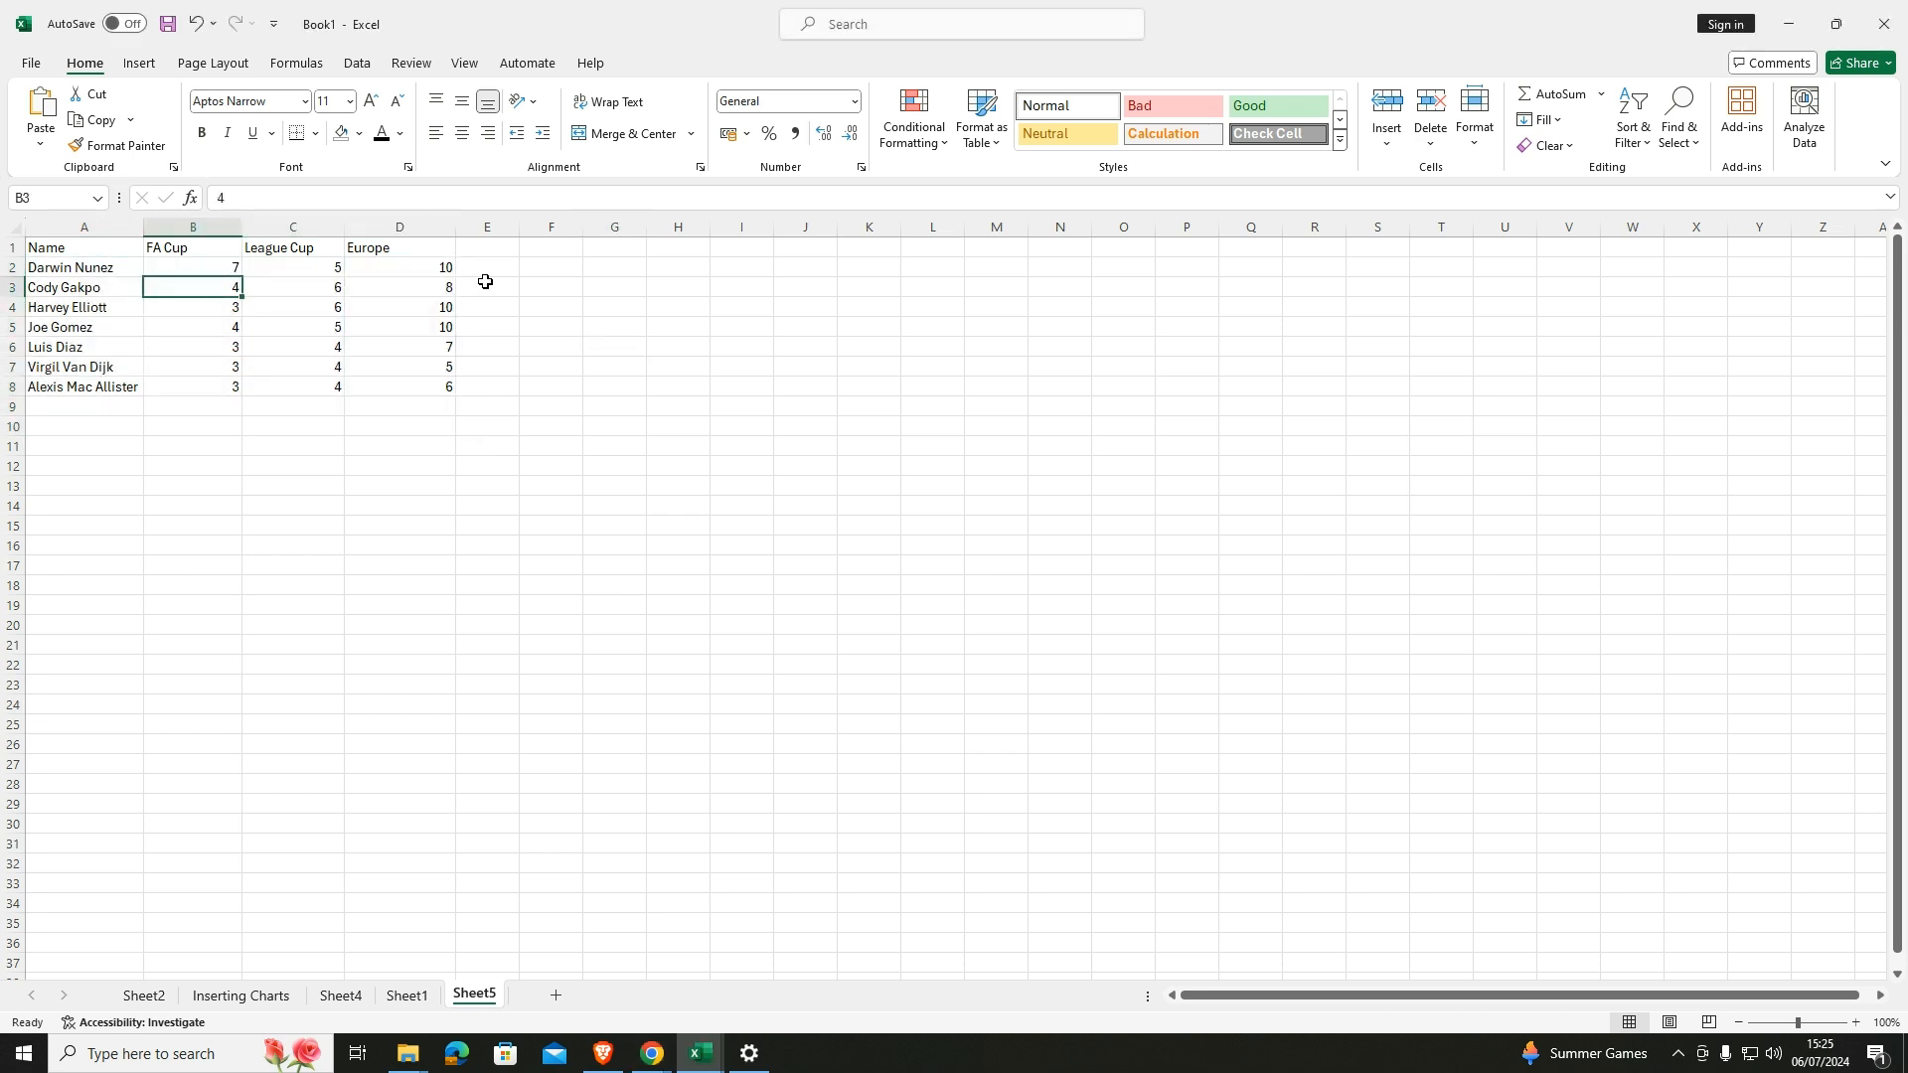
# Add the header "Trend" in cell E1 and widen column E.
pyautogui.click(494, 247)
pyautogui.write('Tr')
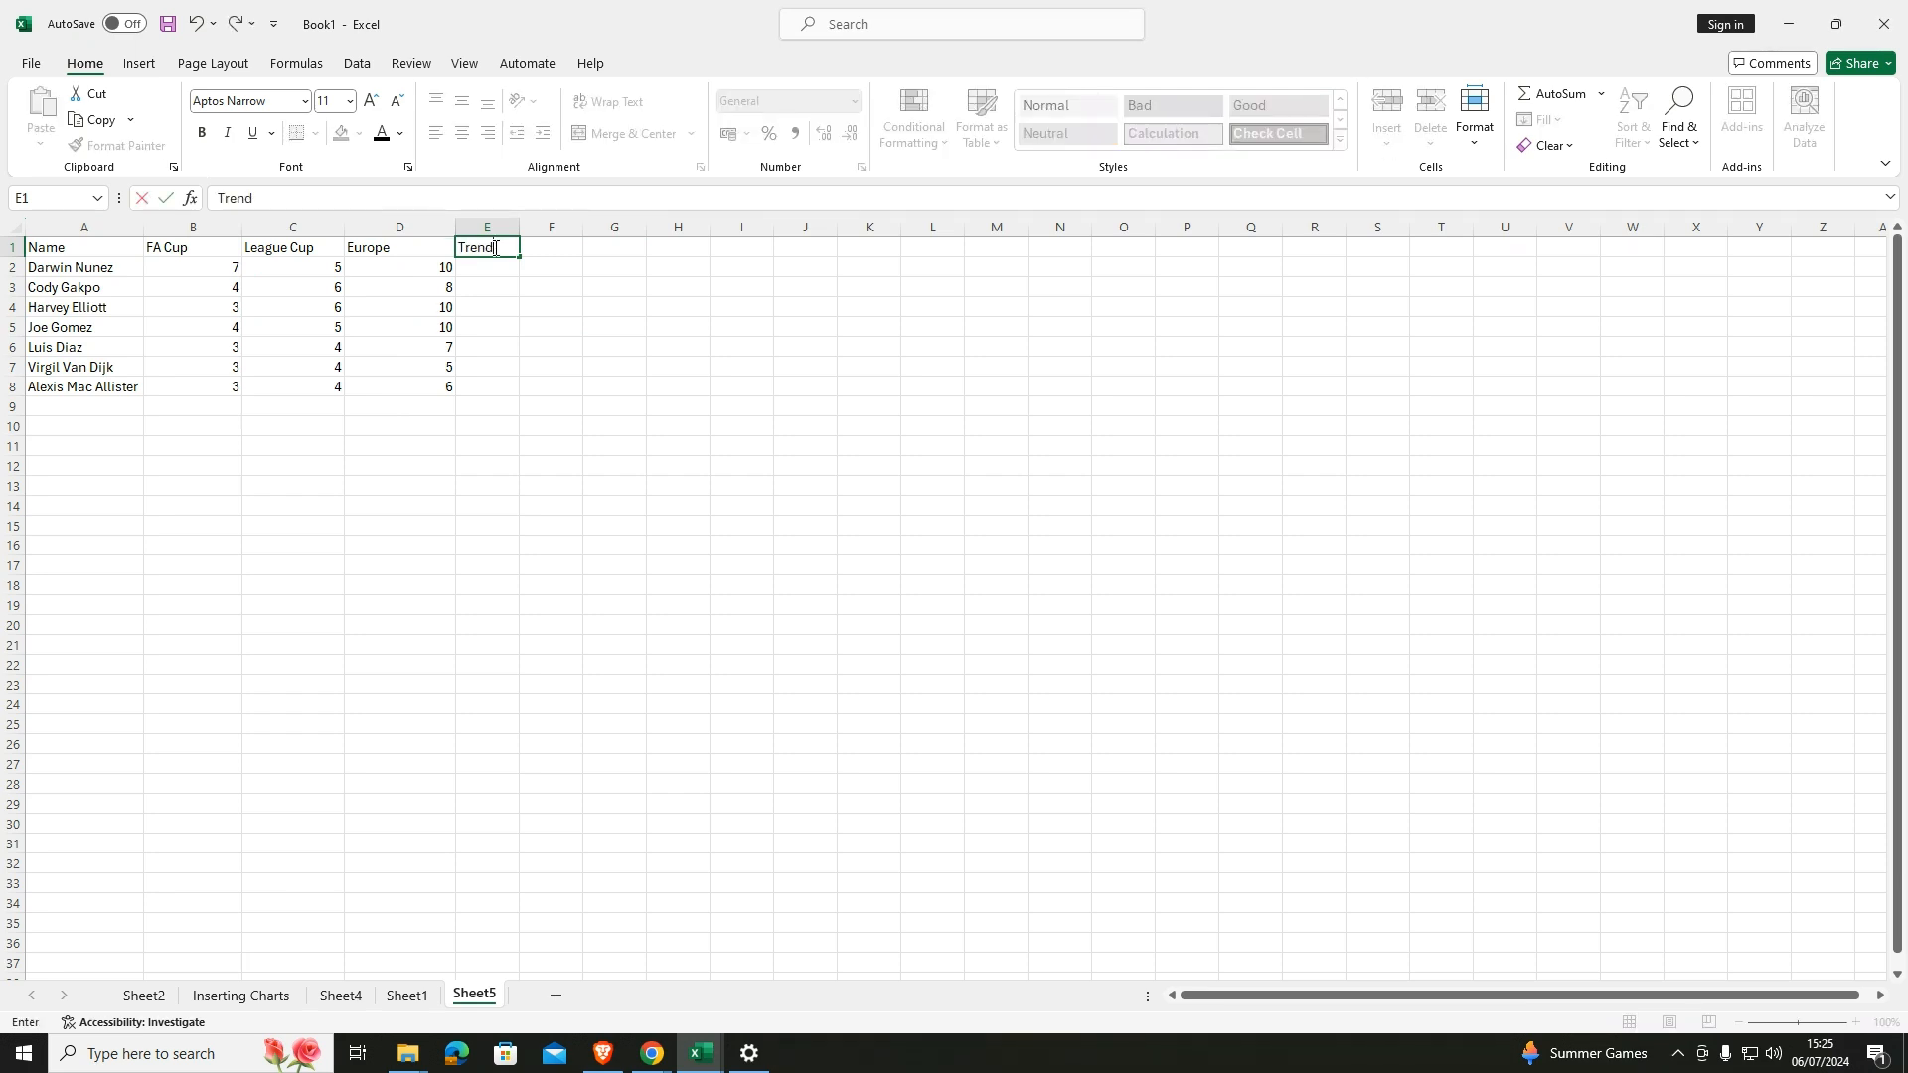
pyautogui.write('end')
pyautogui.press('Return')
pyautogui.moveTo(519, 224); pyautogui.dragTo(576, 226)
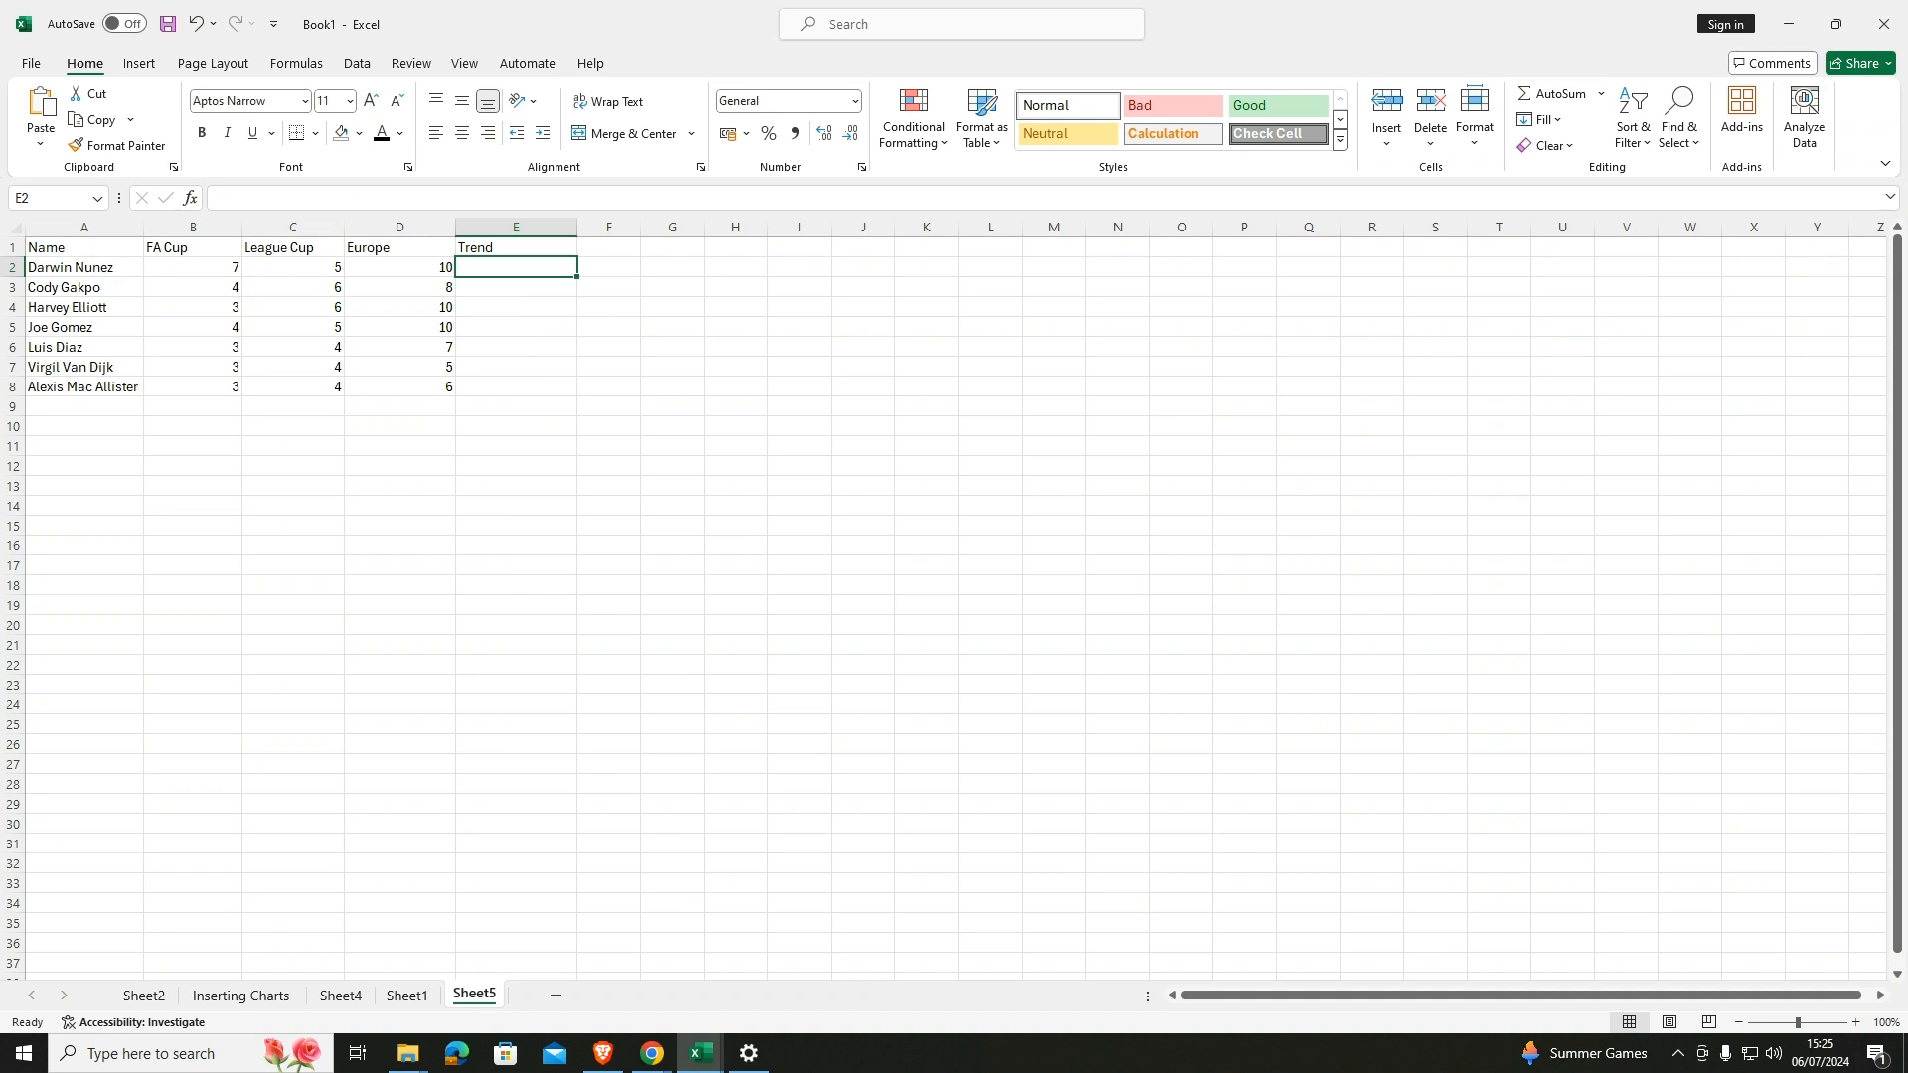
# Insert a line sparkline in E2 from the data range B2:D2 and fill it down to E8.
pyautogui.hotkey('alt', 'Tab')
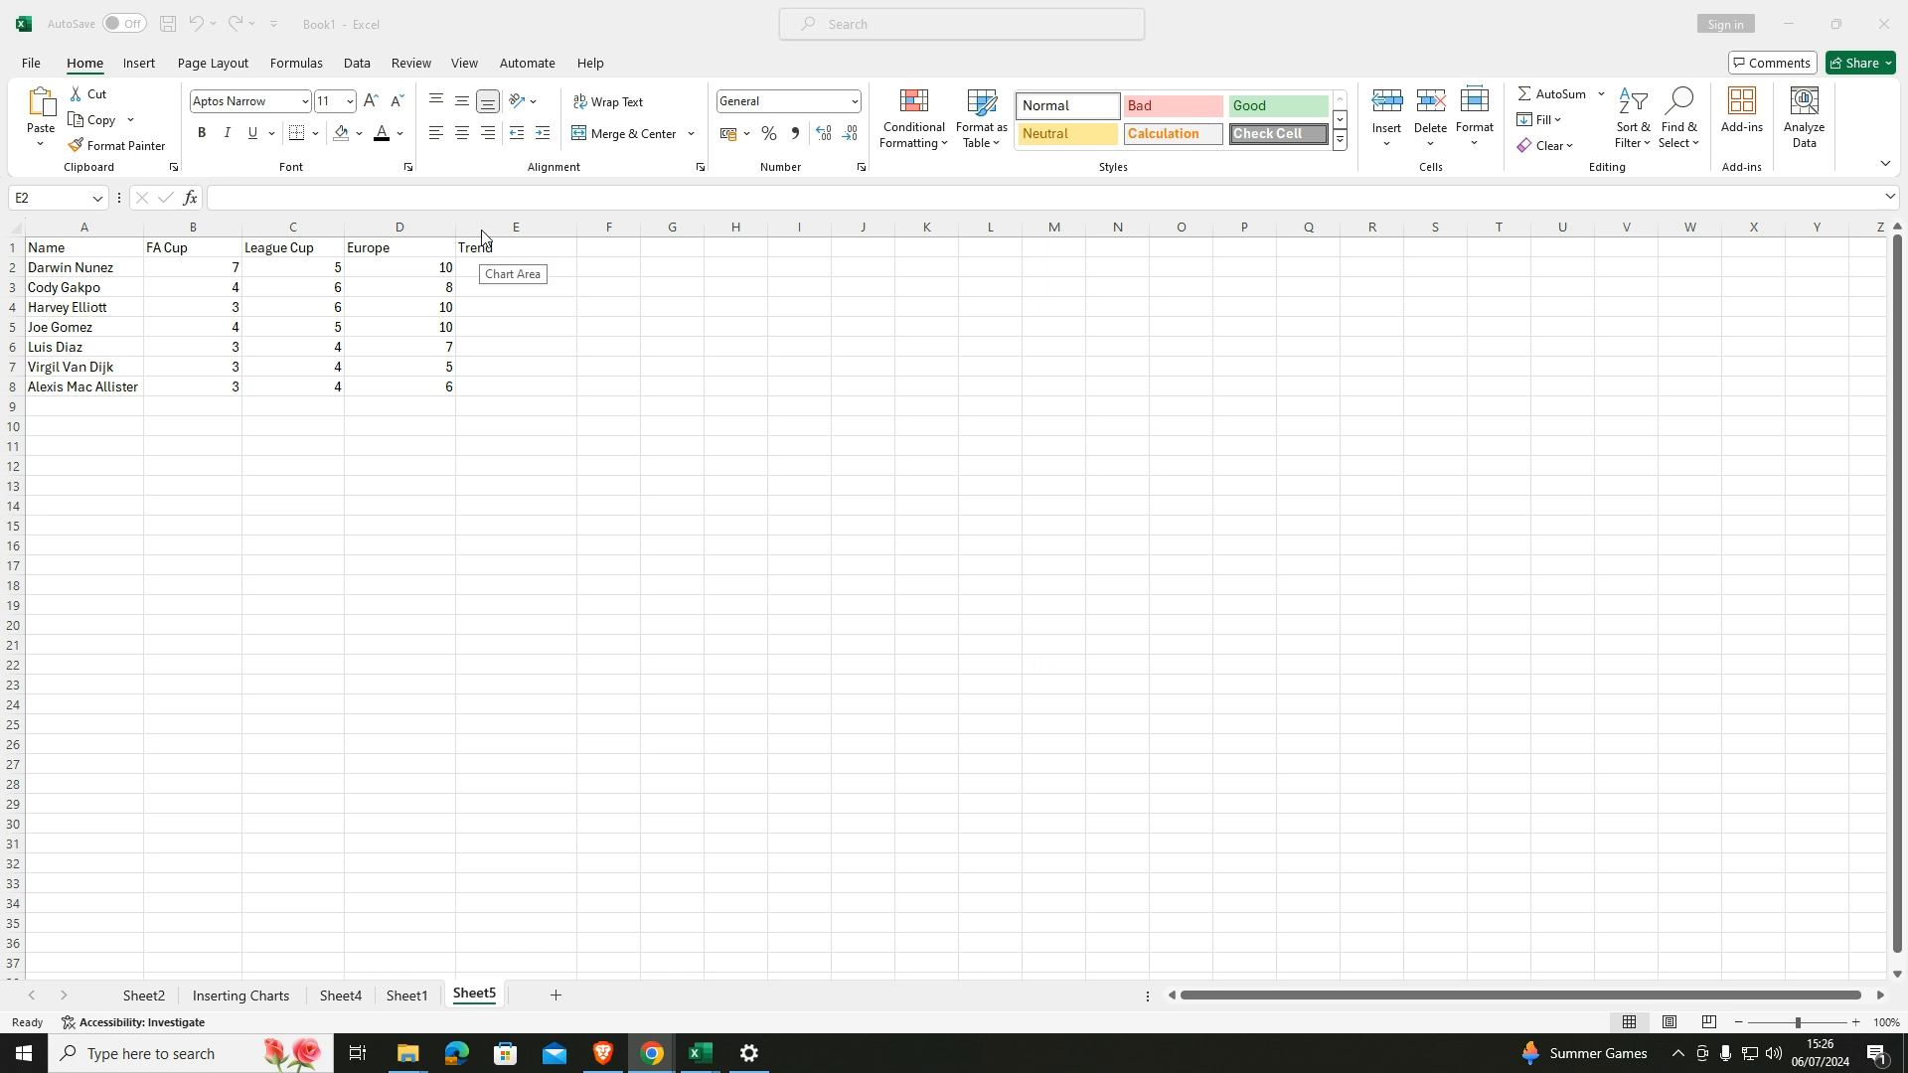
pyautogui.click(501, 255)
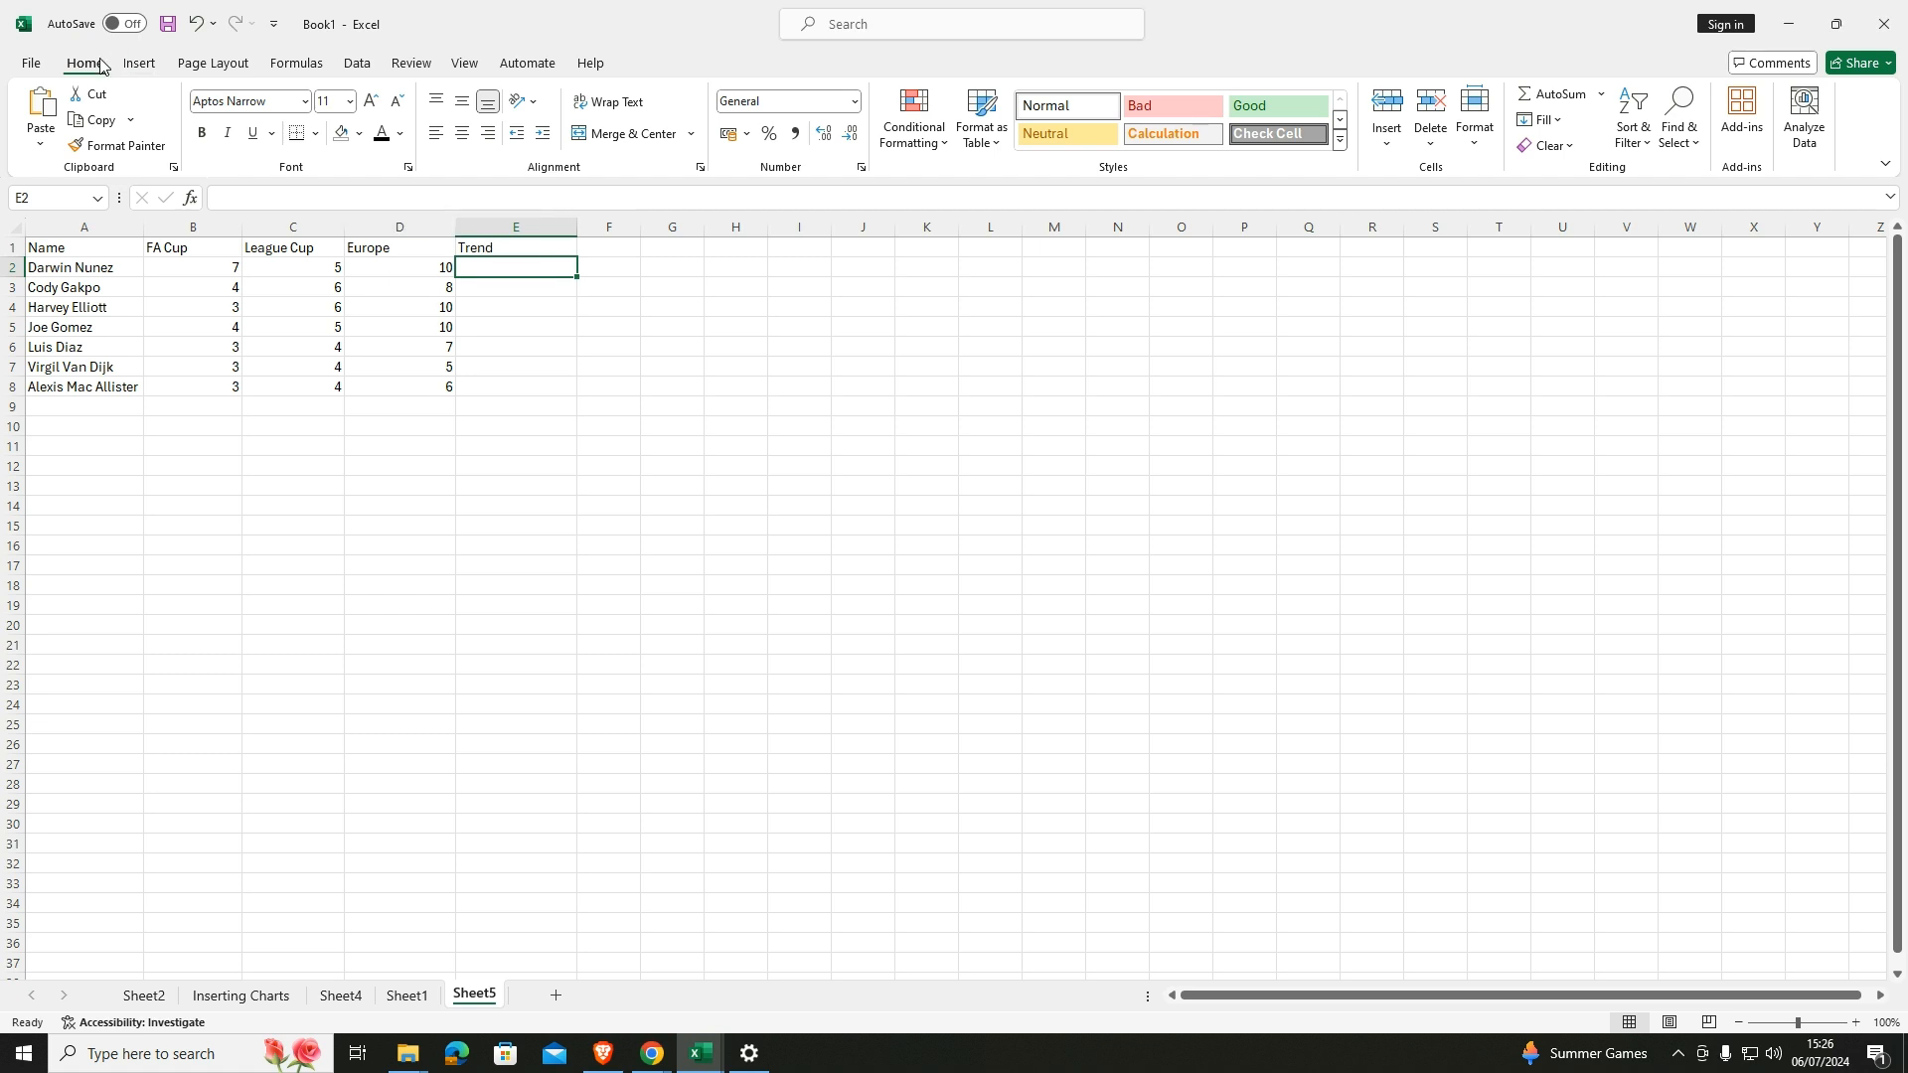
pyautogui.click(156, 69)
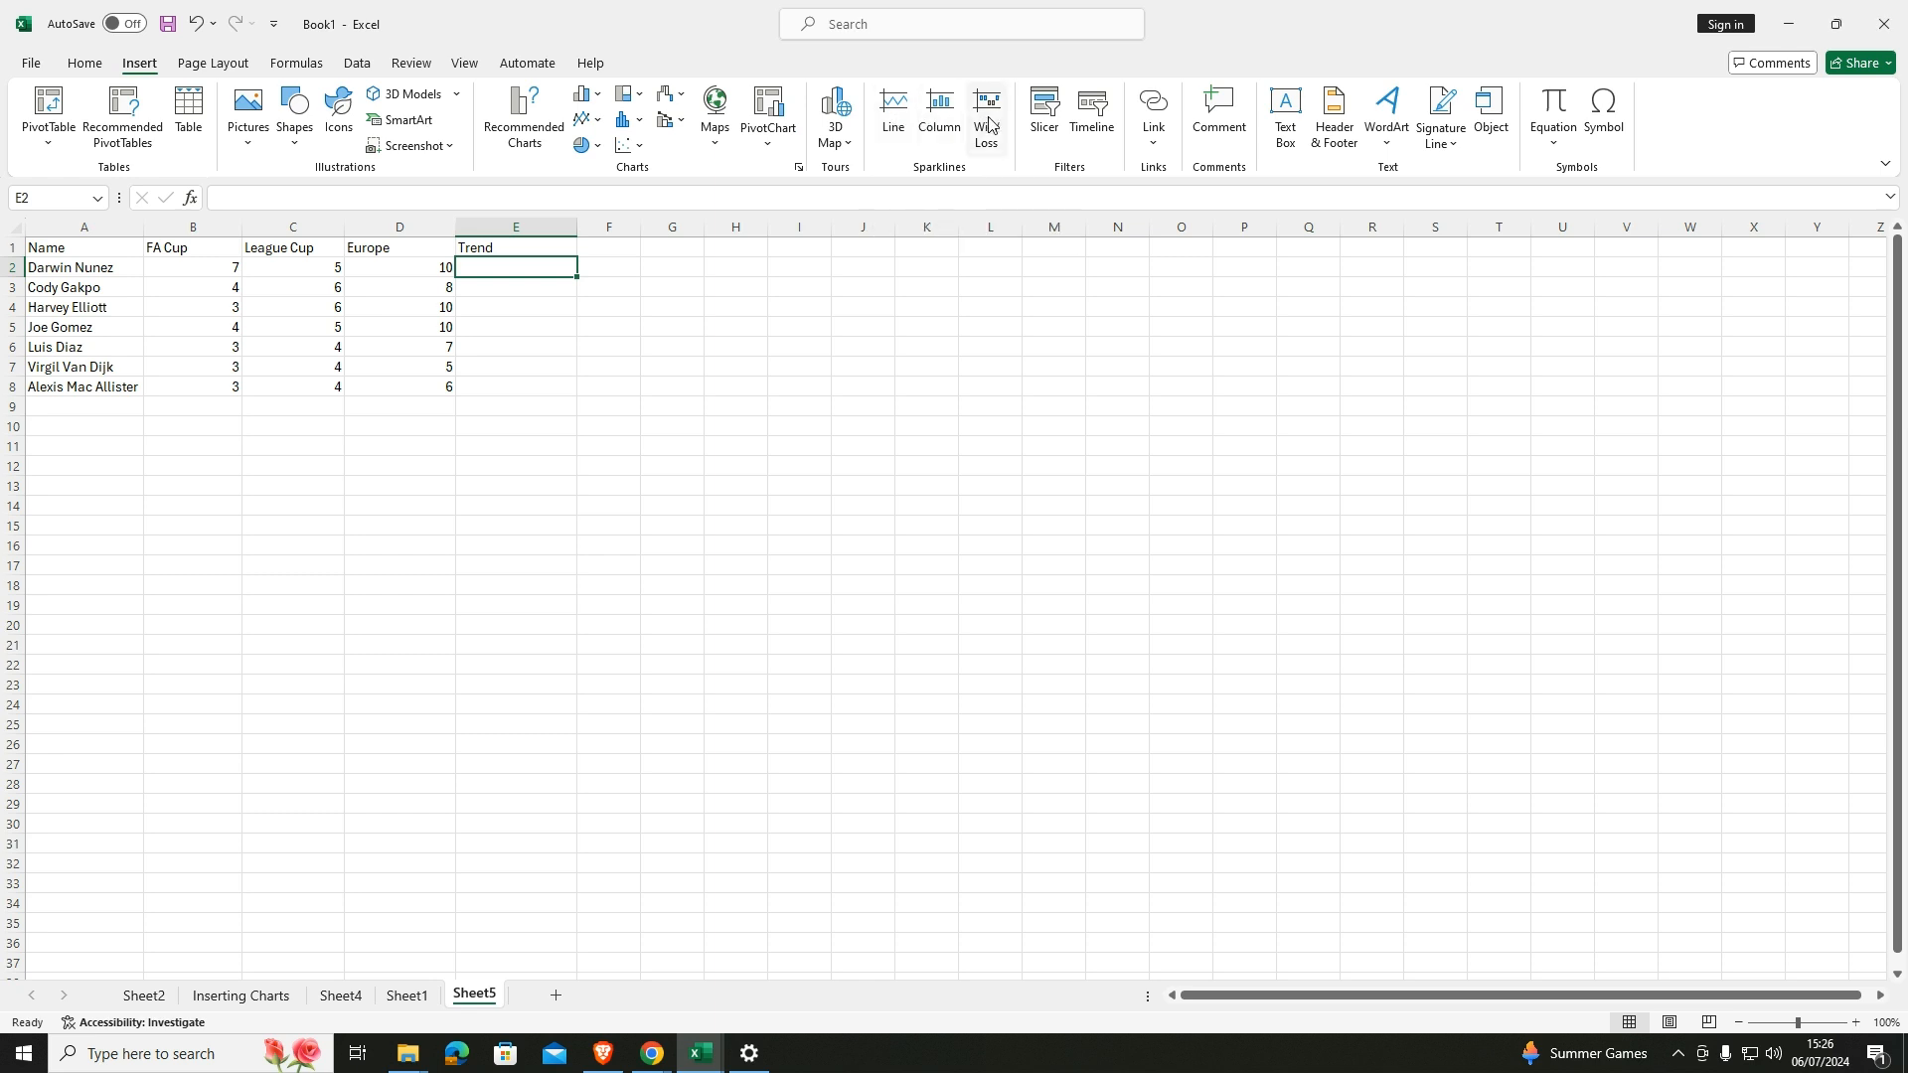
pyautogui.click(892, 112)
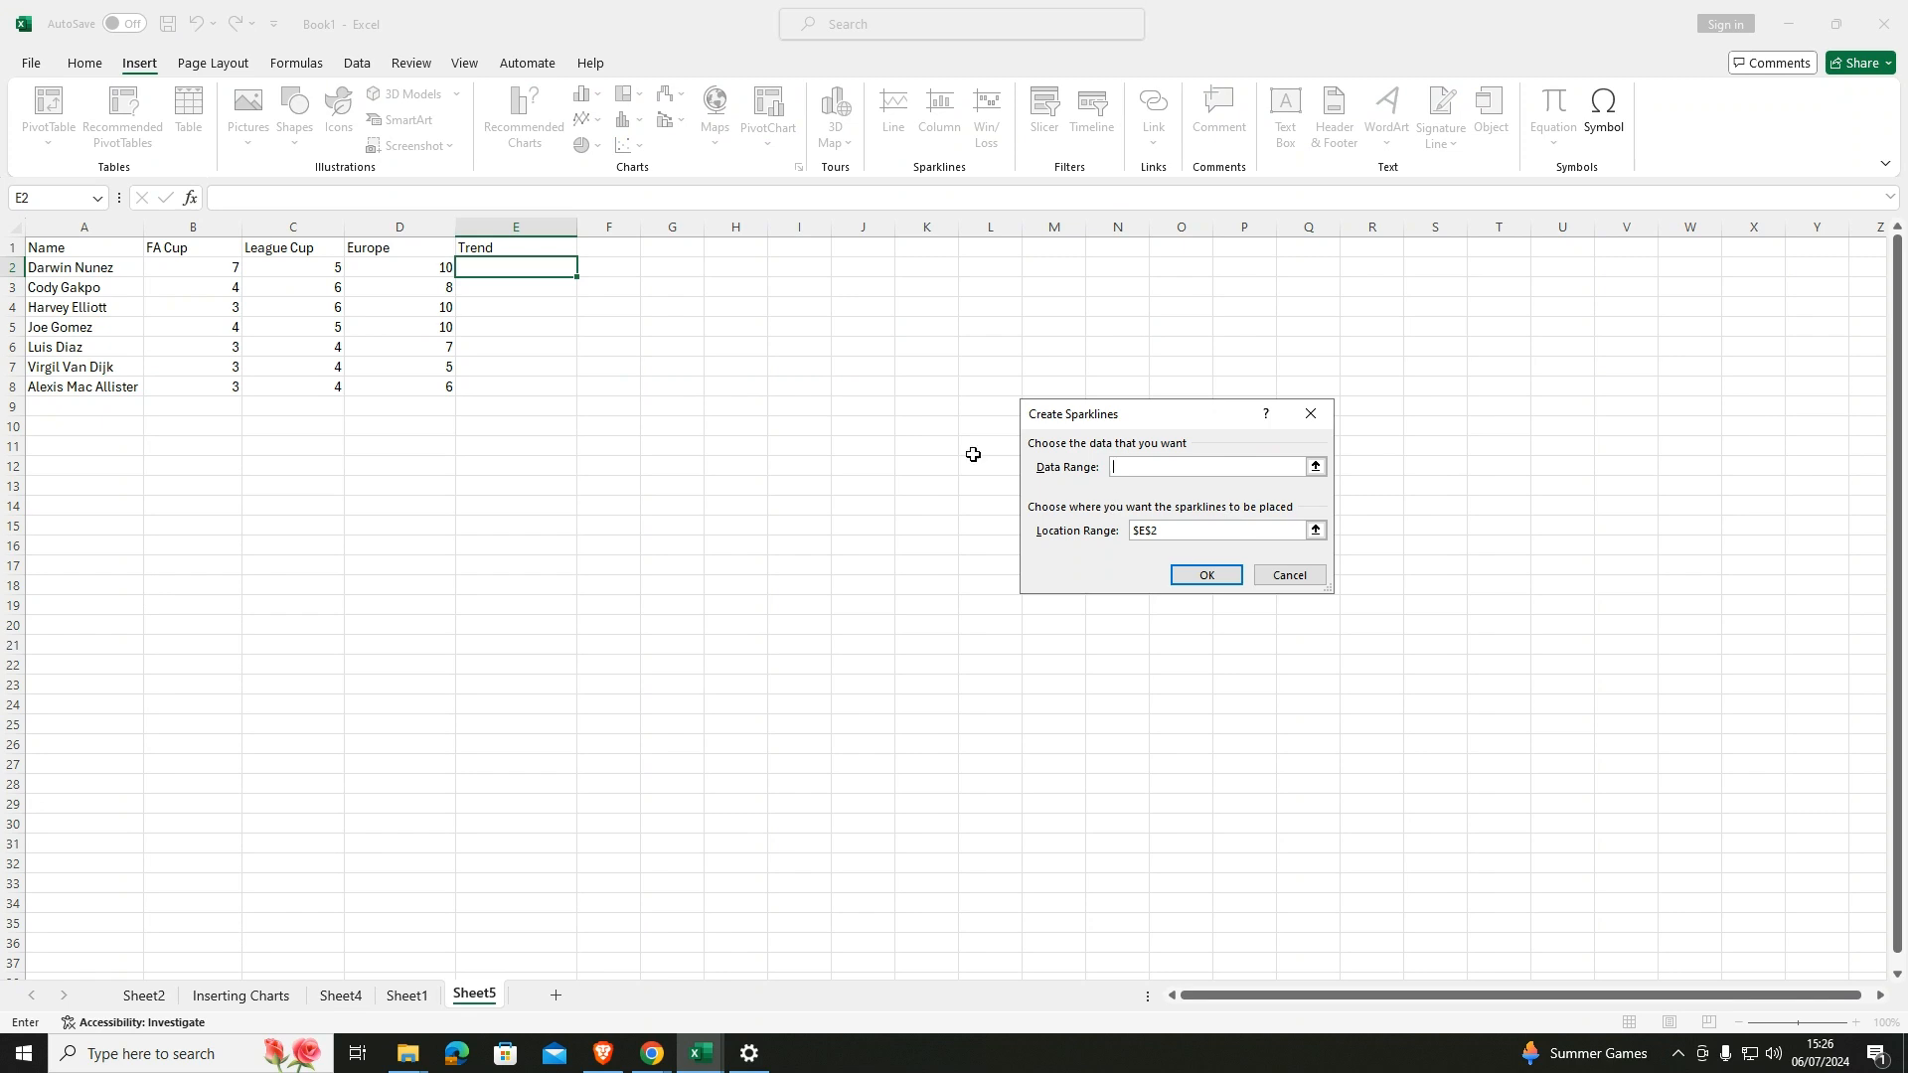
pyautogui.moveTo(200, 268); pyautogui.dragTo(424, 273)
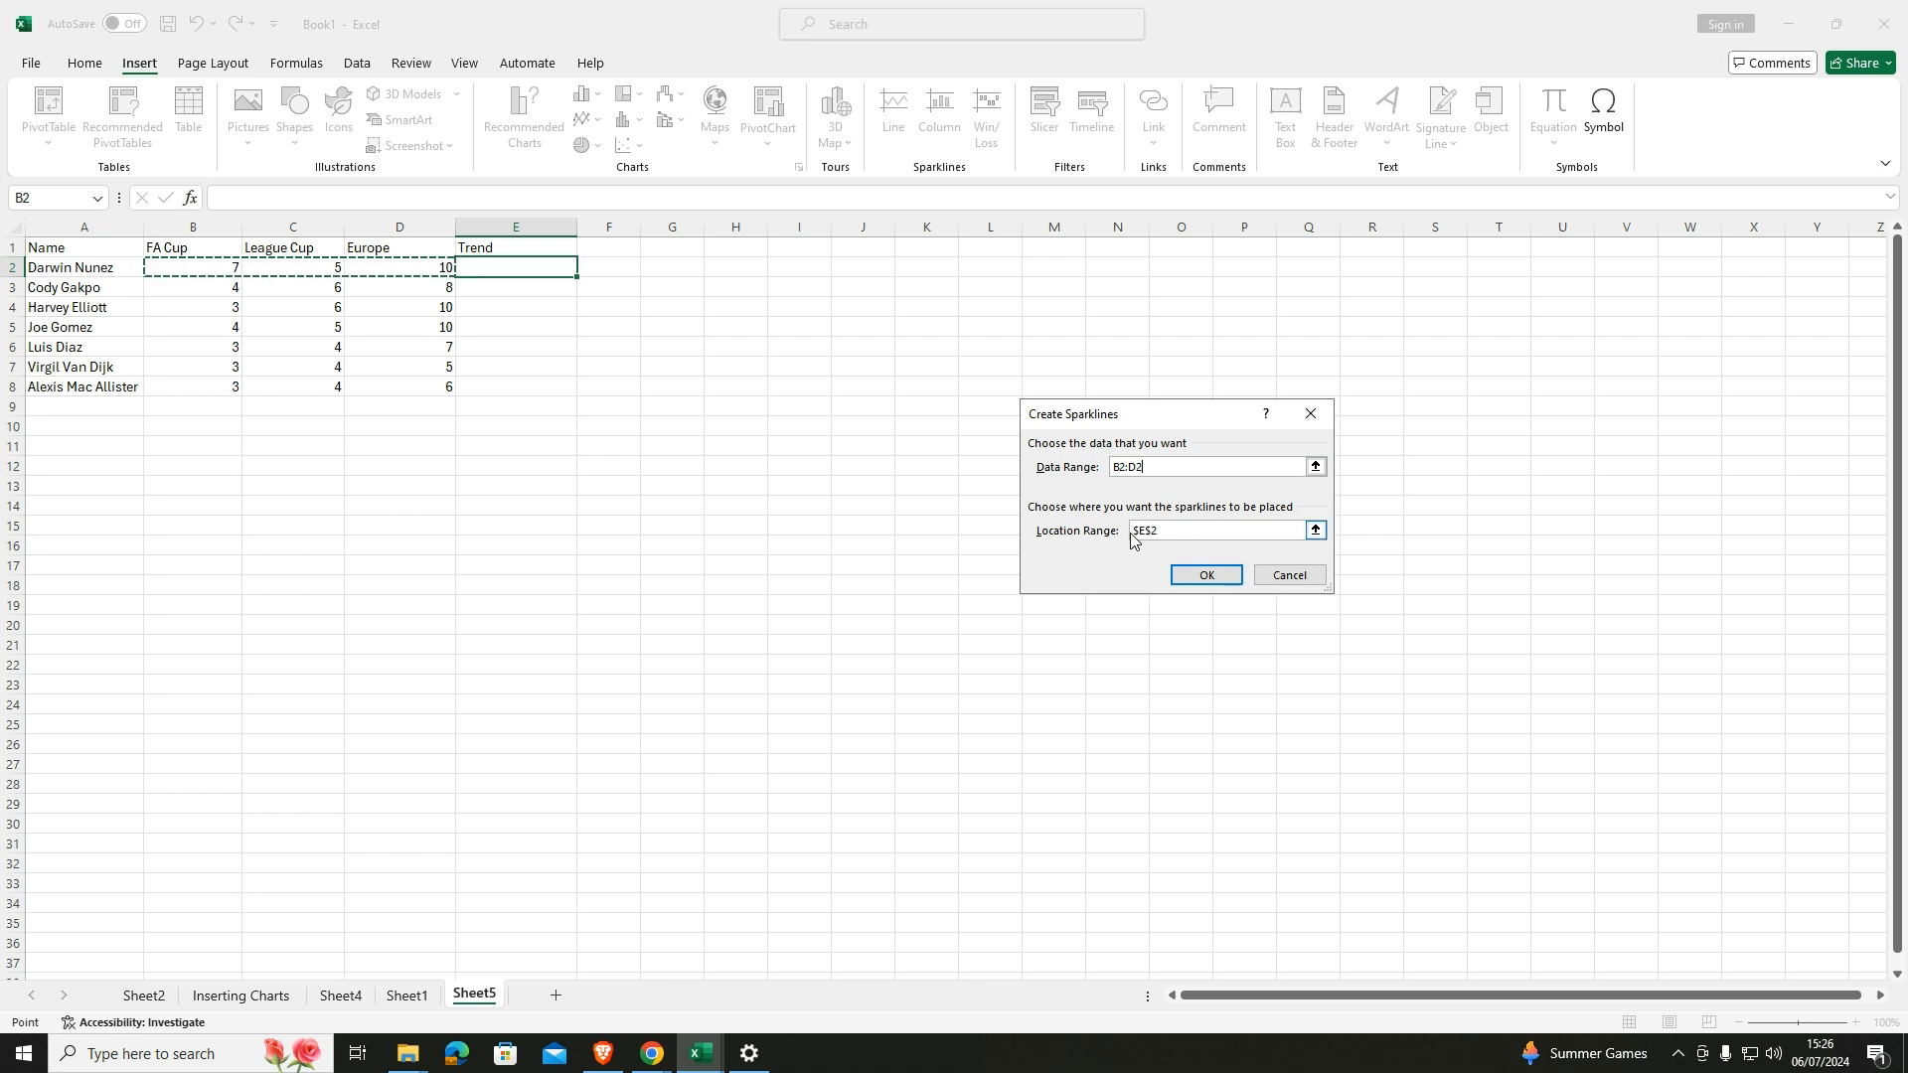
pyautogui.click(1173, 532)
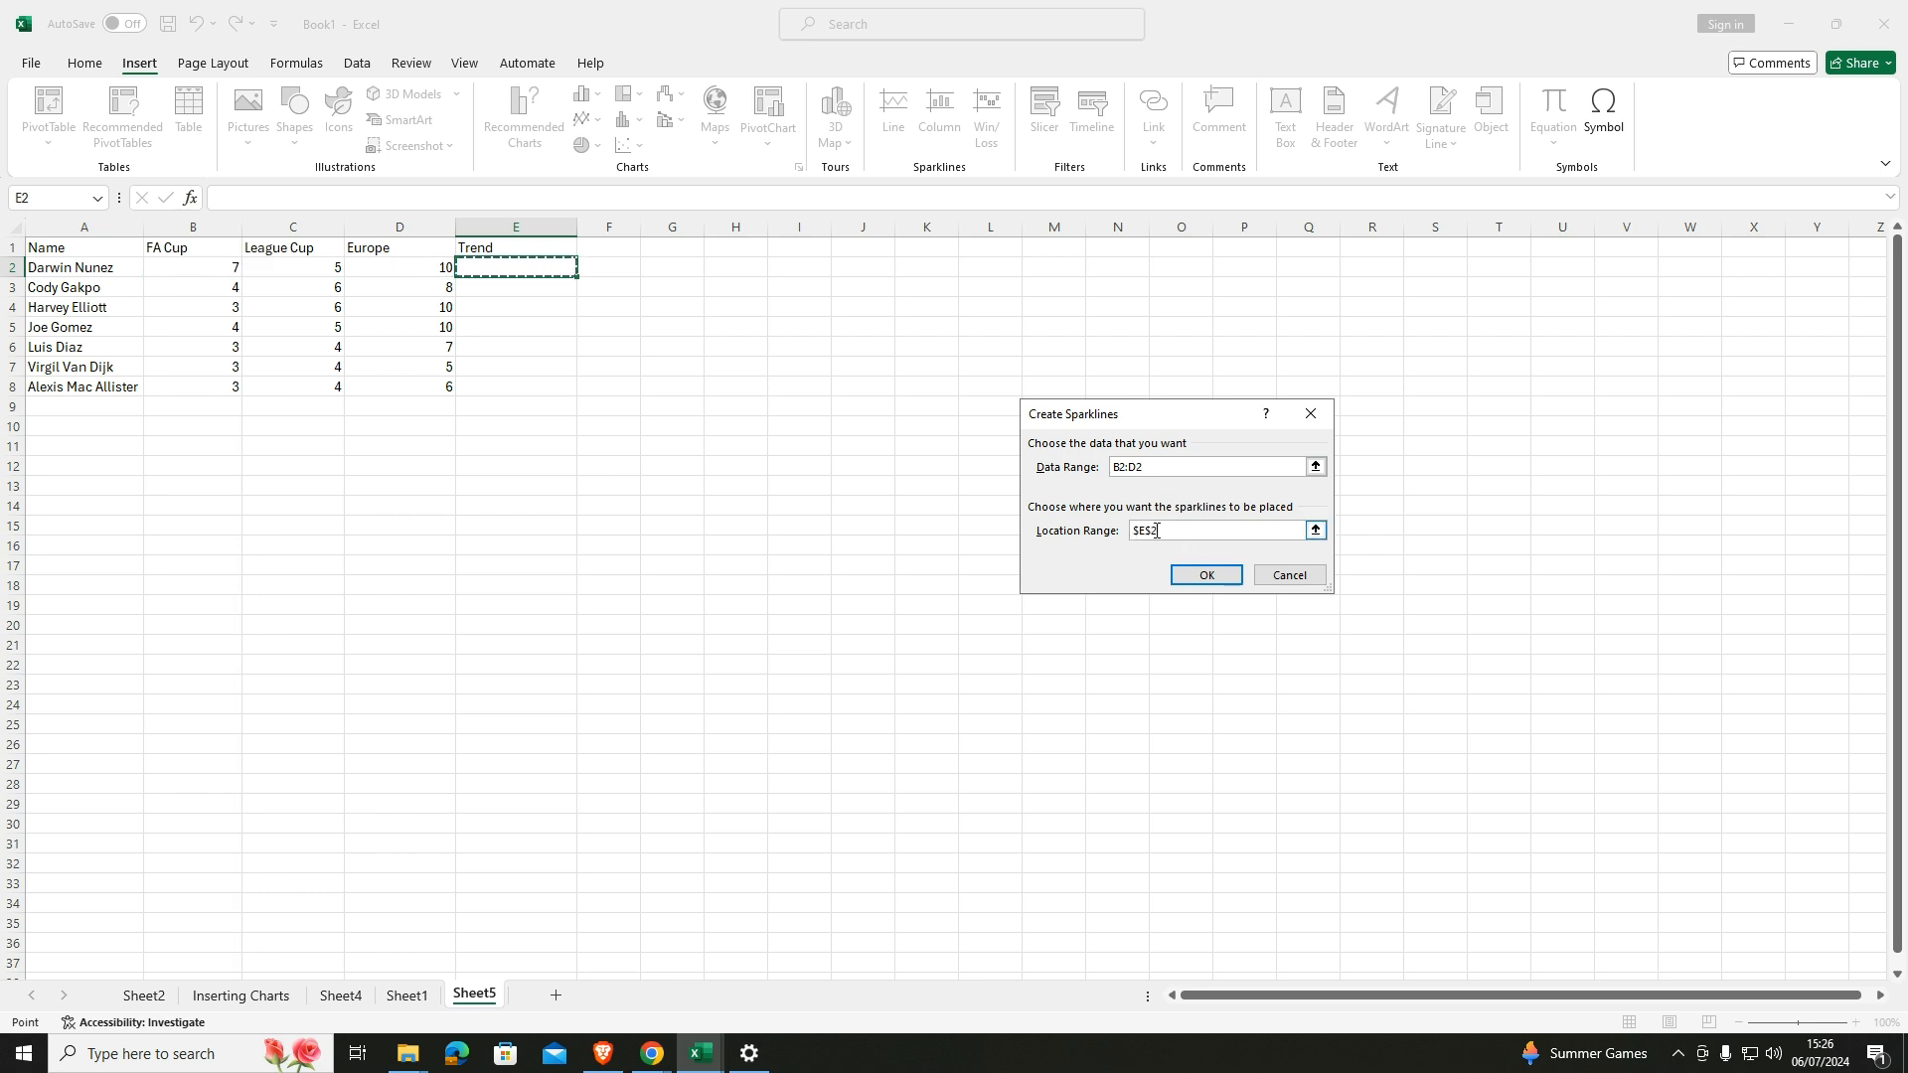
pyautogui.press('BackSpace')
pyautogui.press('BackSpace')
pyautogui.click(1208, 580)
pyautogui.moveTo(577, 278); pyautogui.dragTo(570, 388)
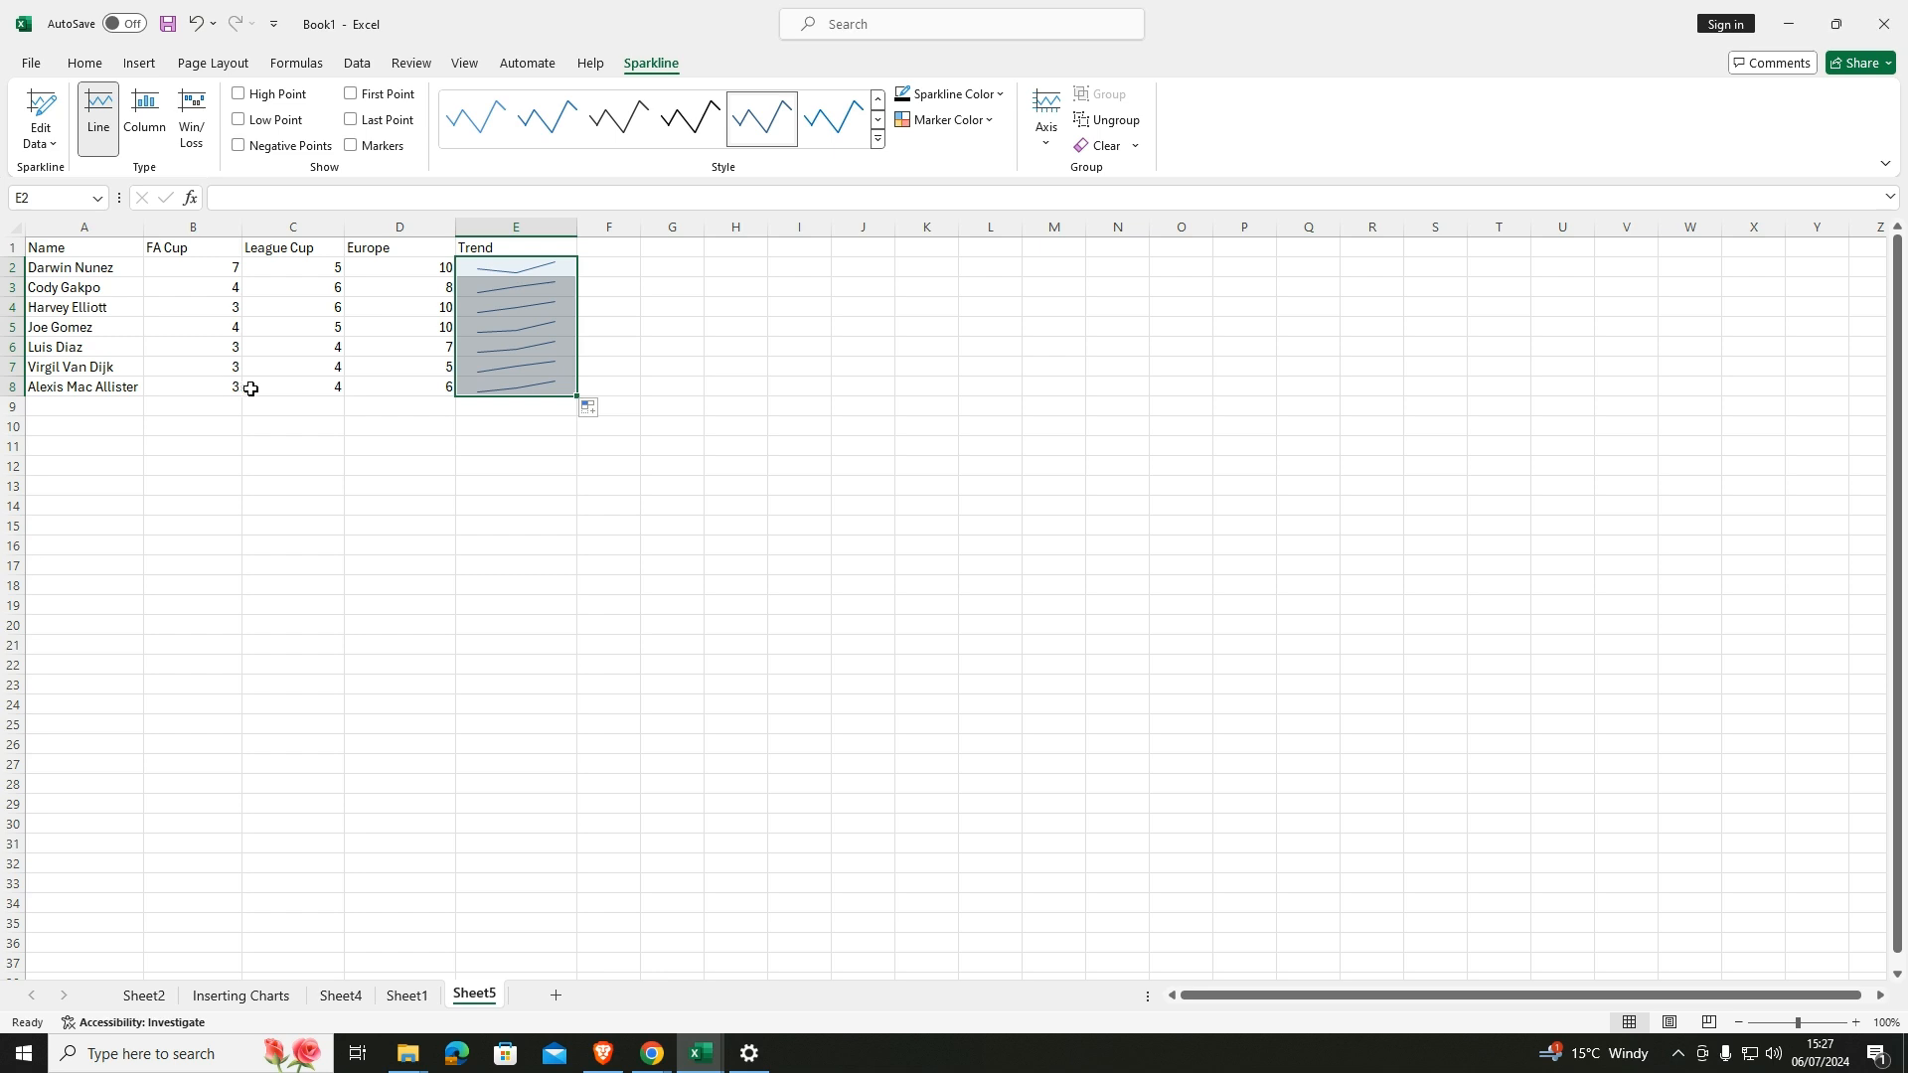
# Set the League Cup value in C8 to 1 and widen the Trend column further.
pyautogui.click(332, 387)
pyautogui.write('01')
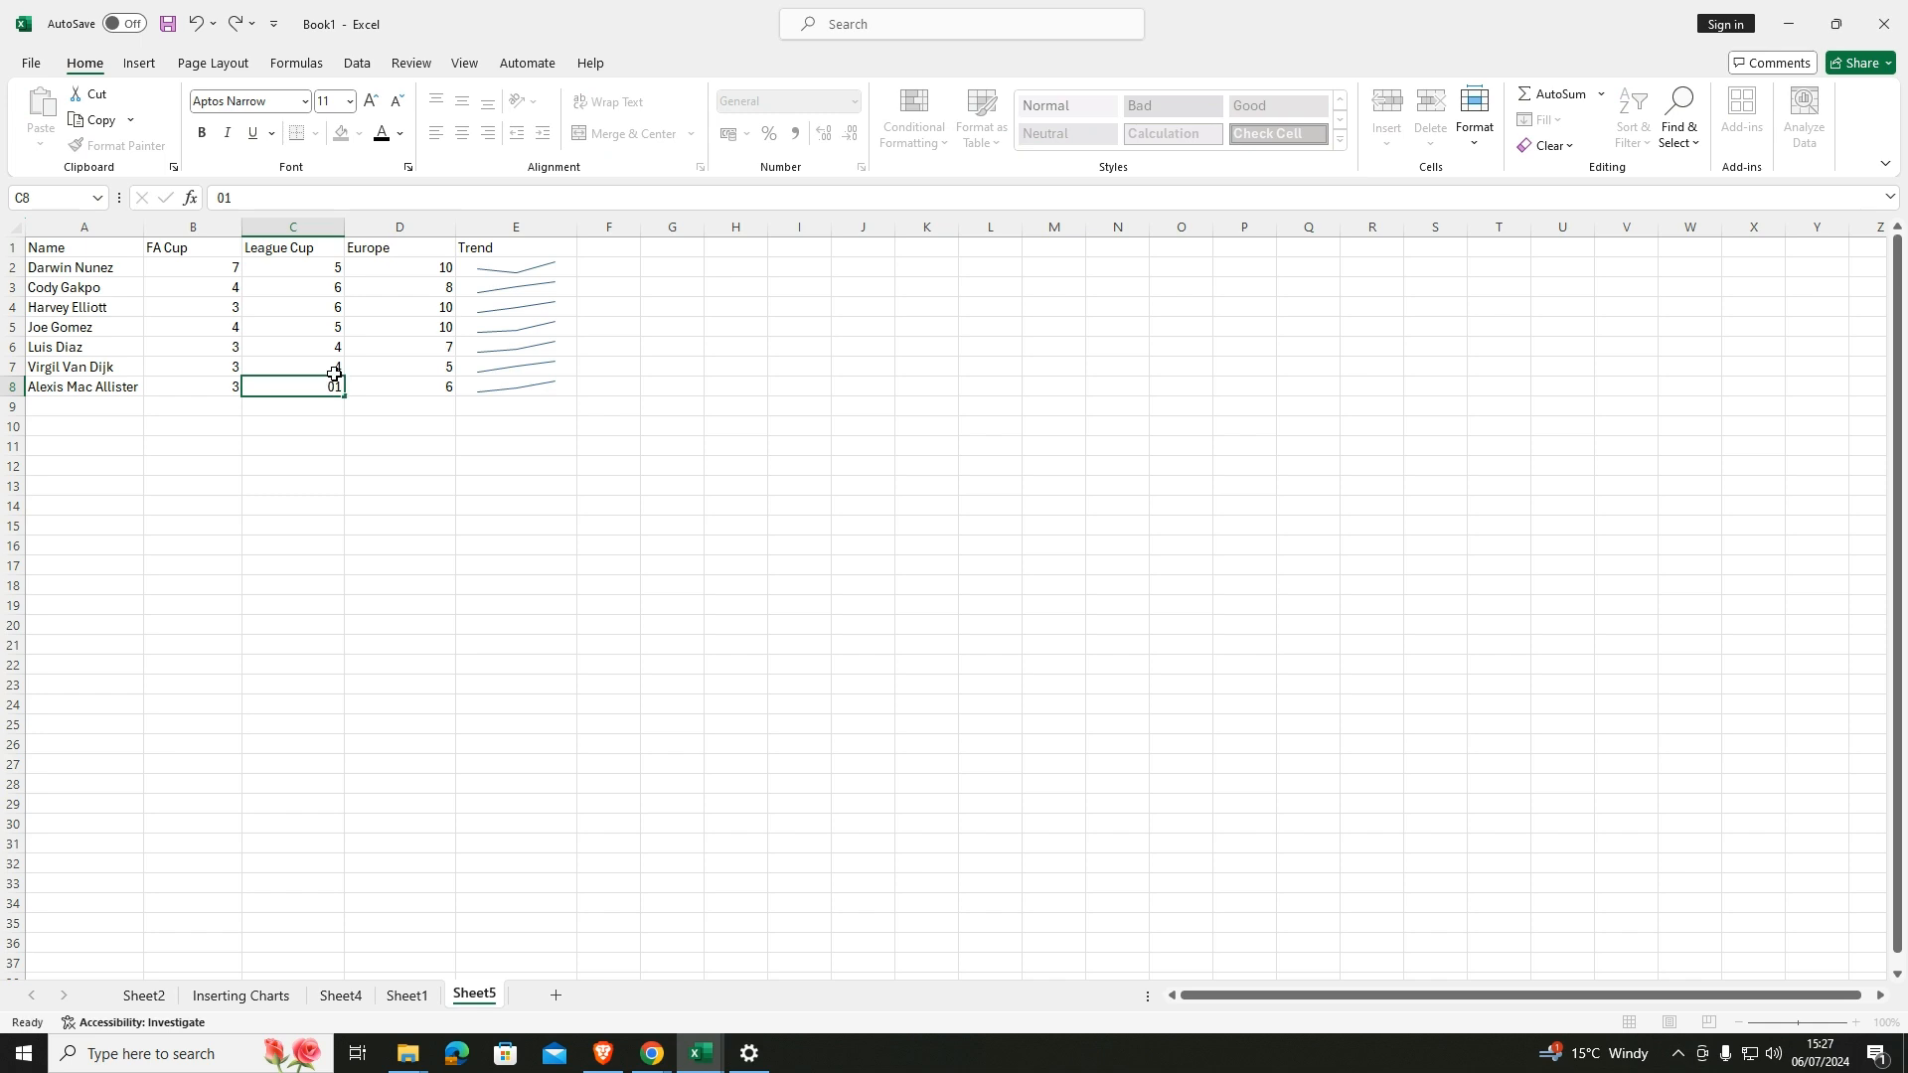
pyautogui.press('Return')
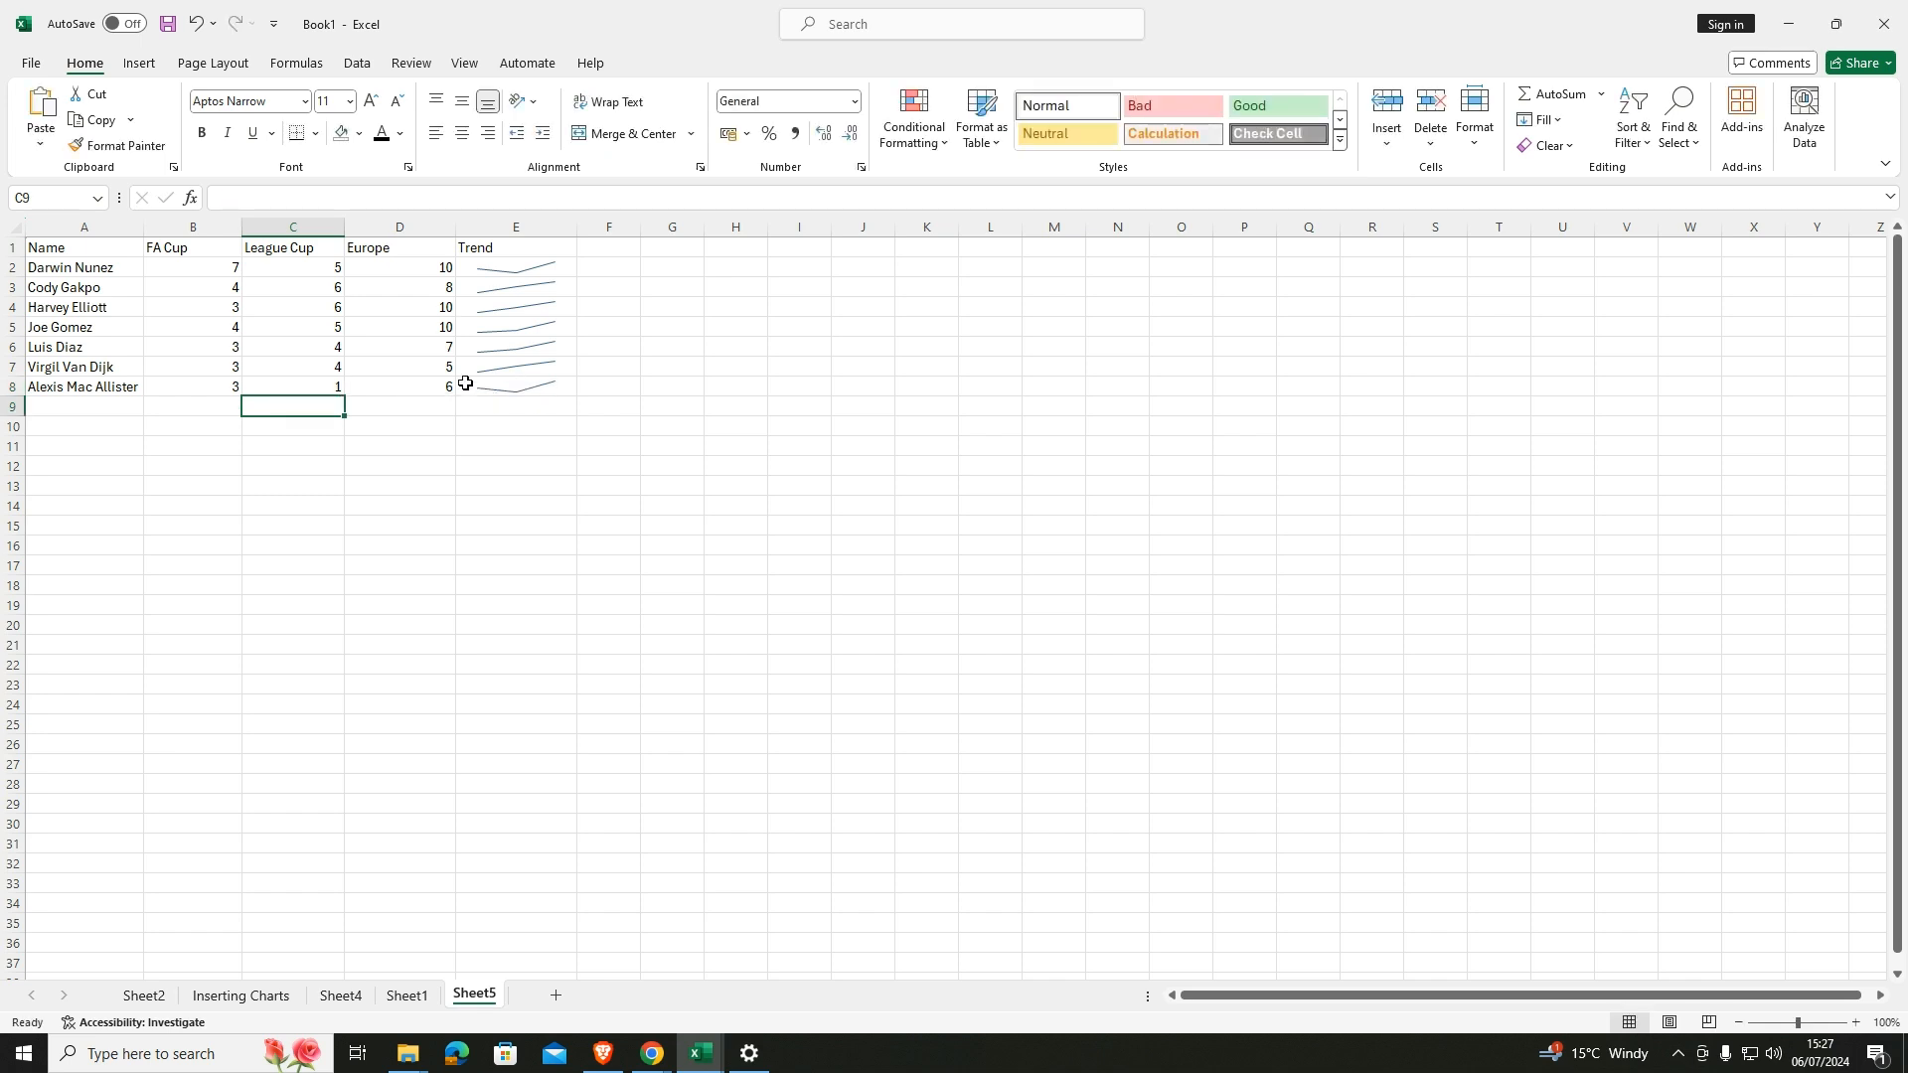
pyautogui.moveTo(576, 235); pyautogui.dragTo(667, 235)
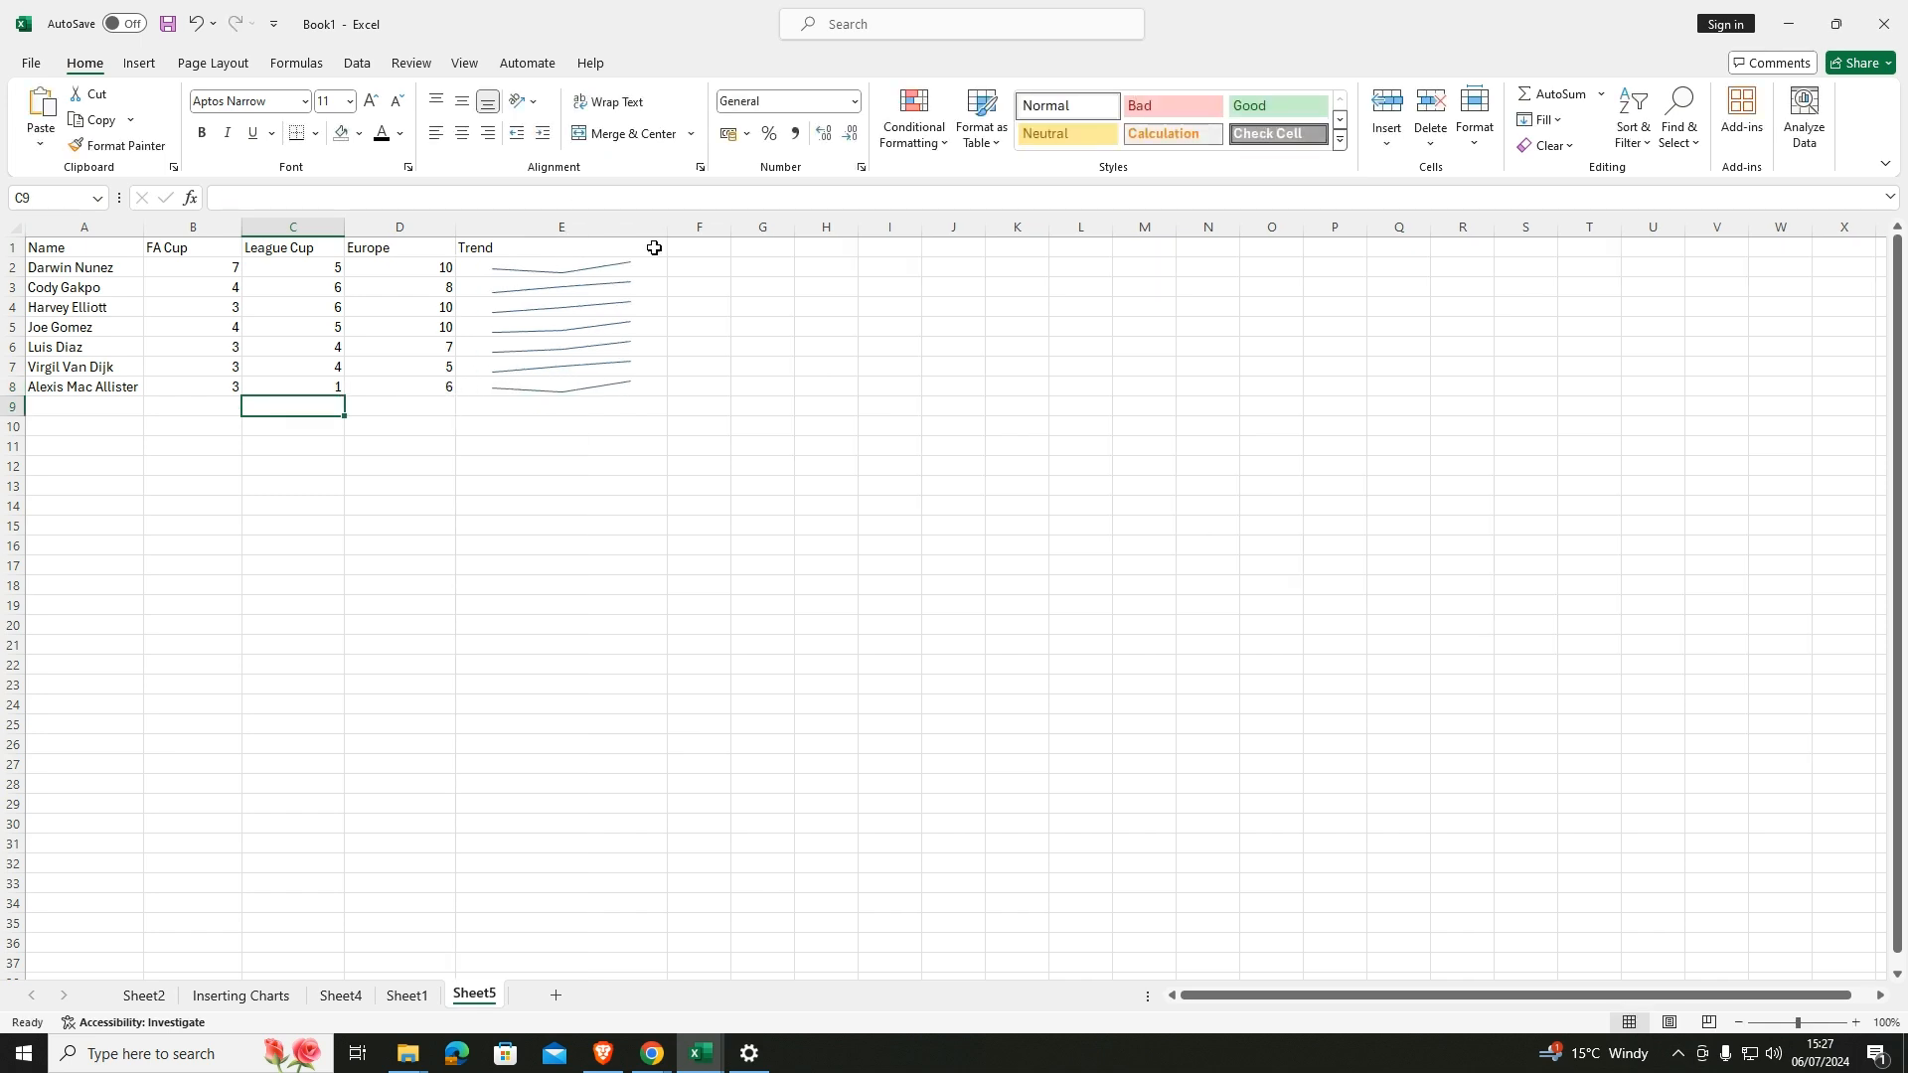
# Insert a column sparkline in E2 from the data range B2:D2 and fill it down to E8.
pyautogui.click(583, 265)
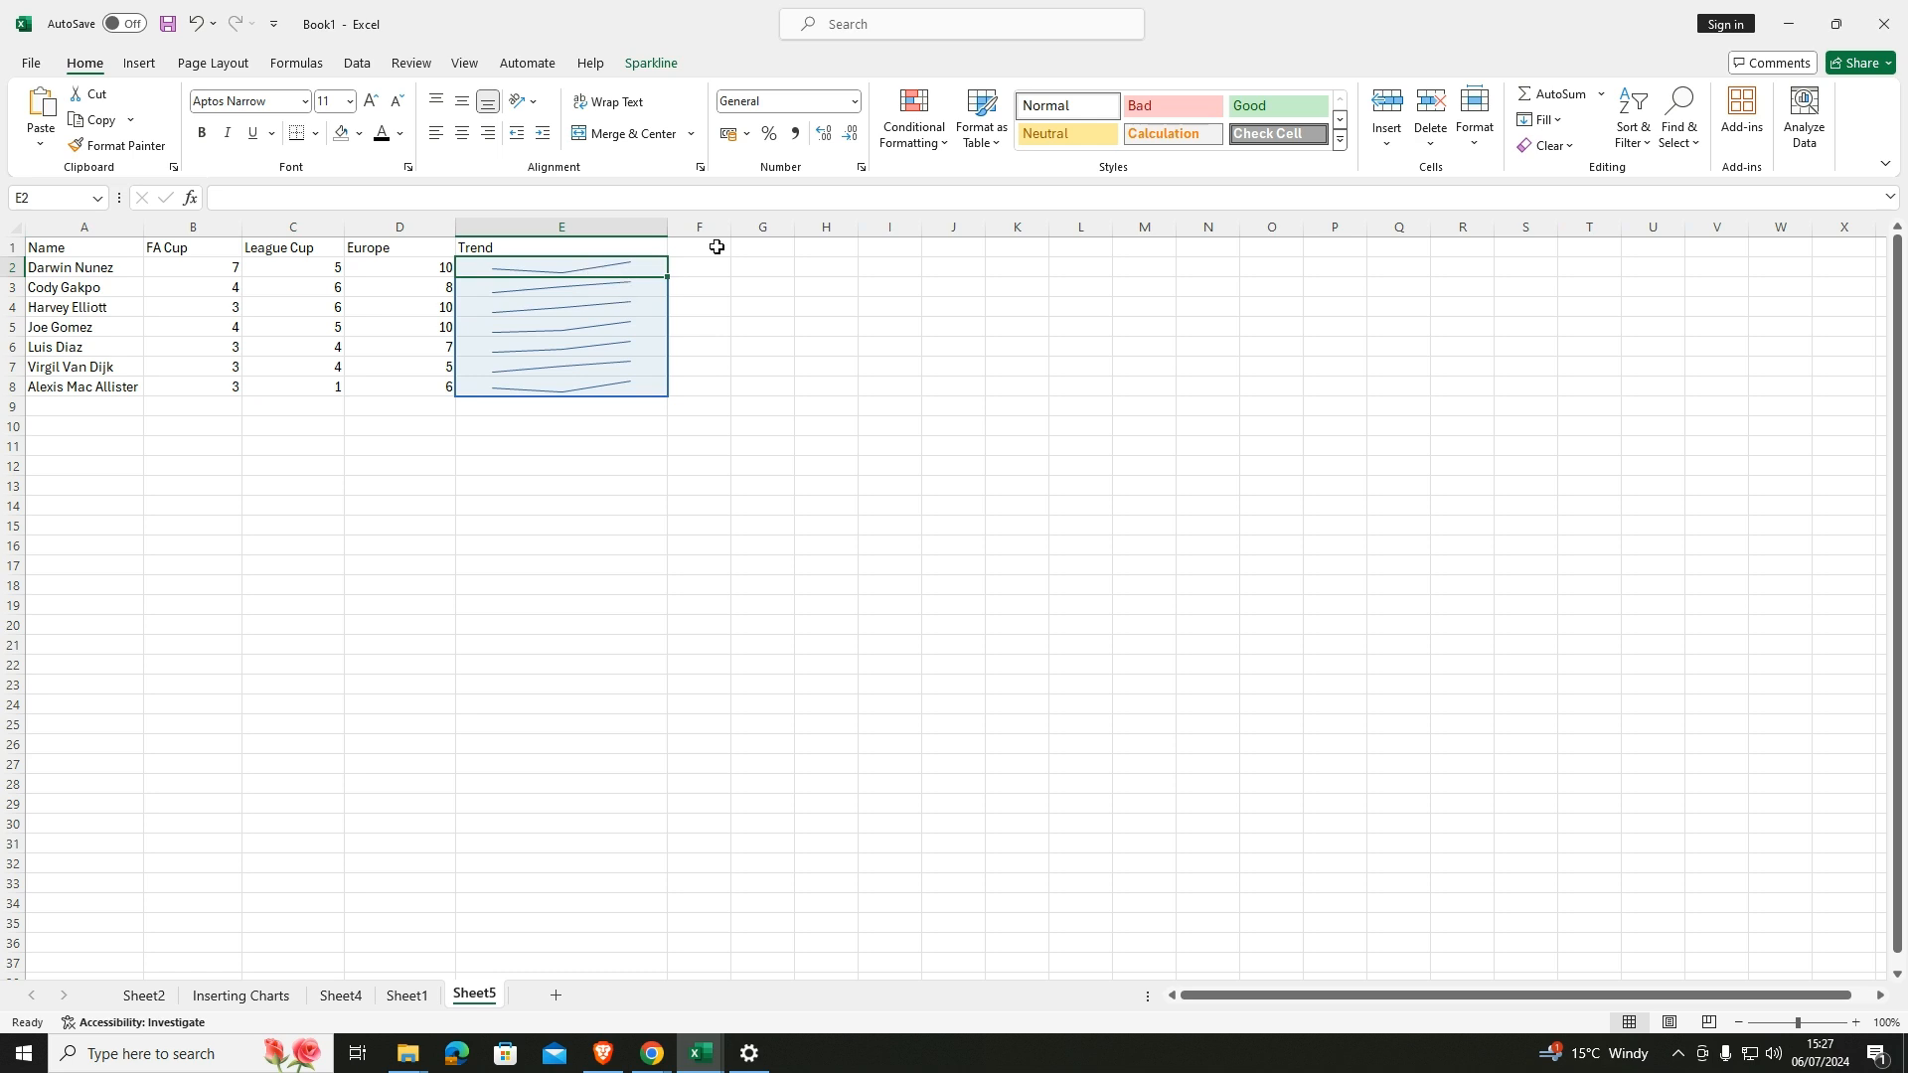
pyautogui.click(144, 66)
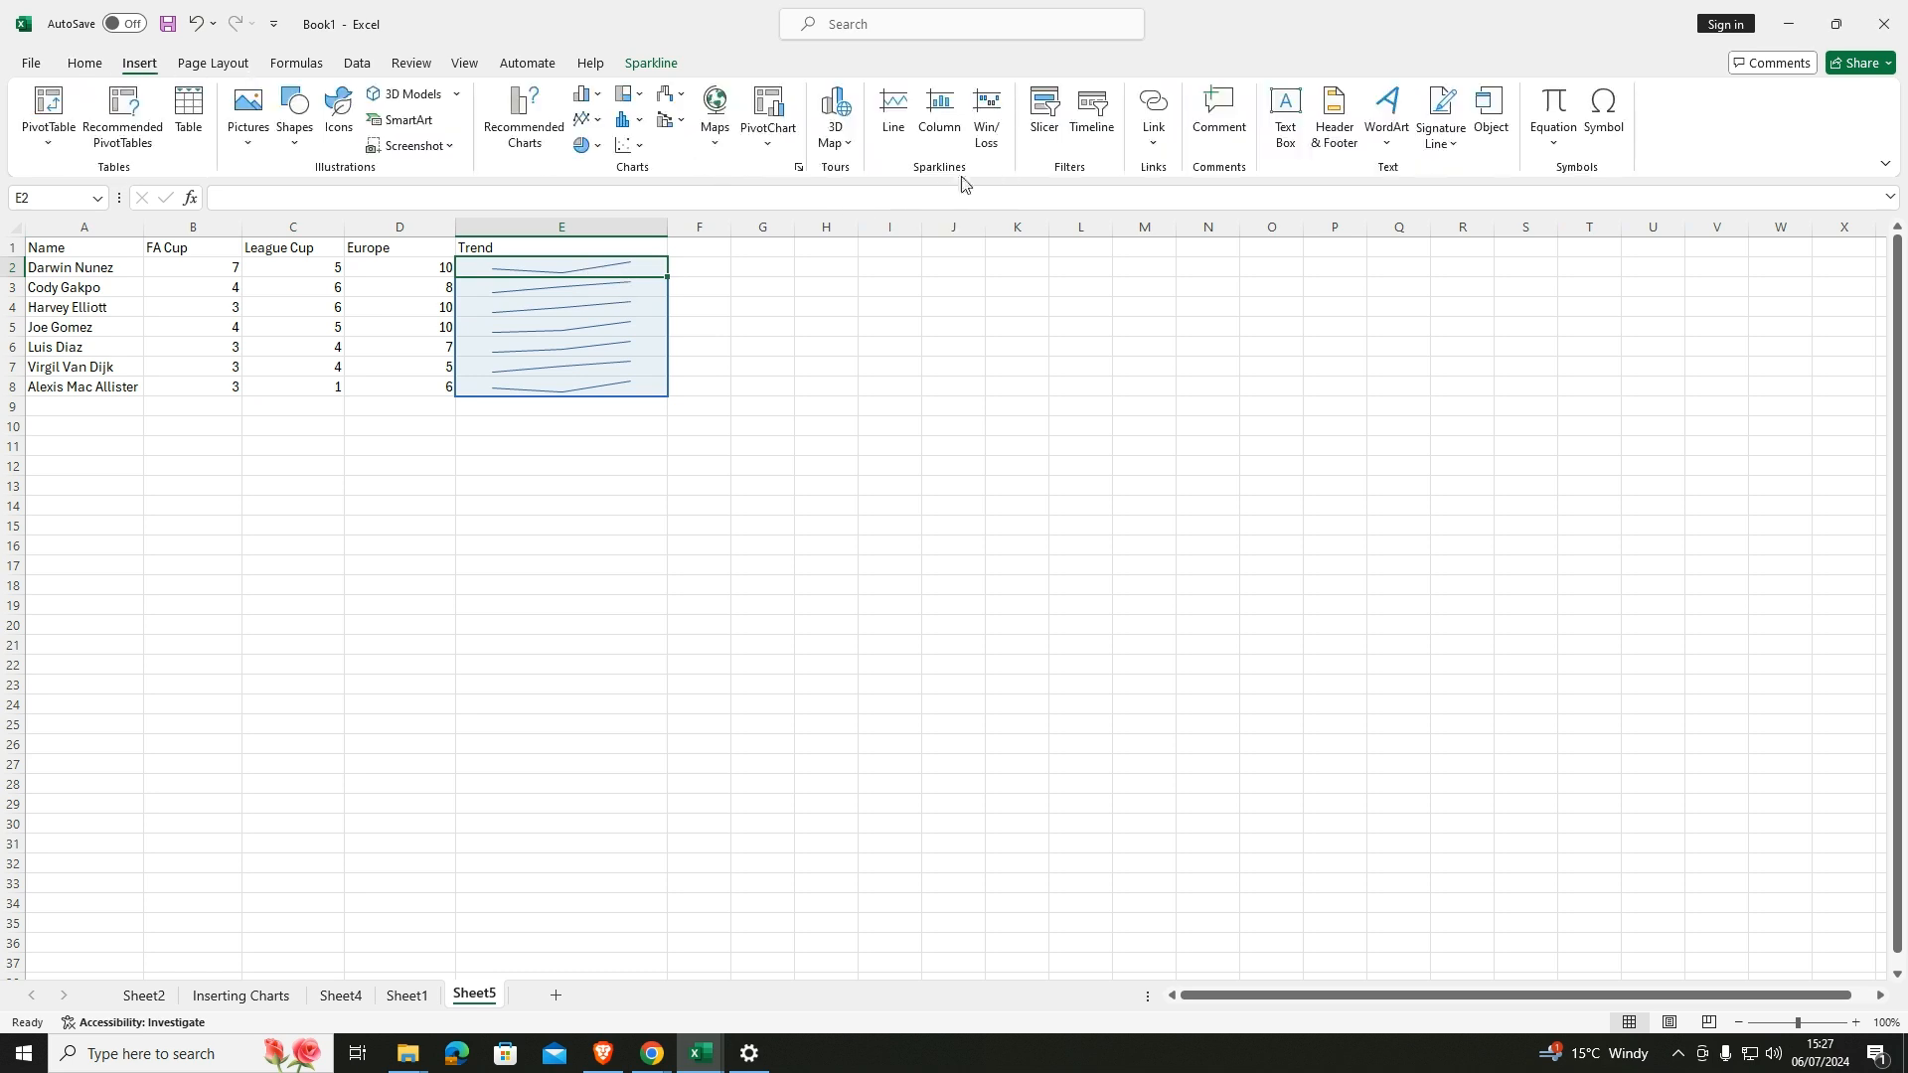
pyautogui.click(939, 119)
pyautogui.moveTo(221, 268); pyautogui.dragTo(427, 268)
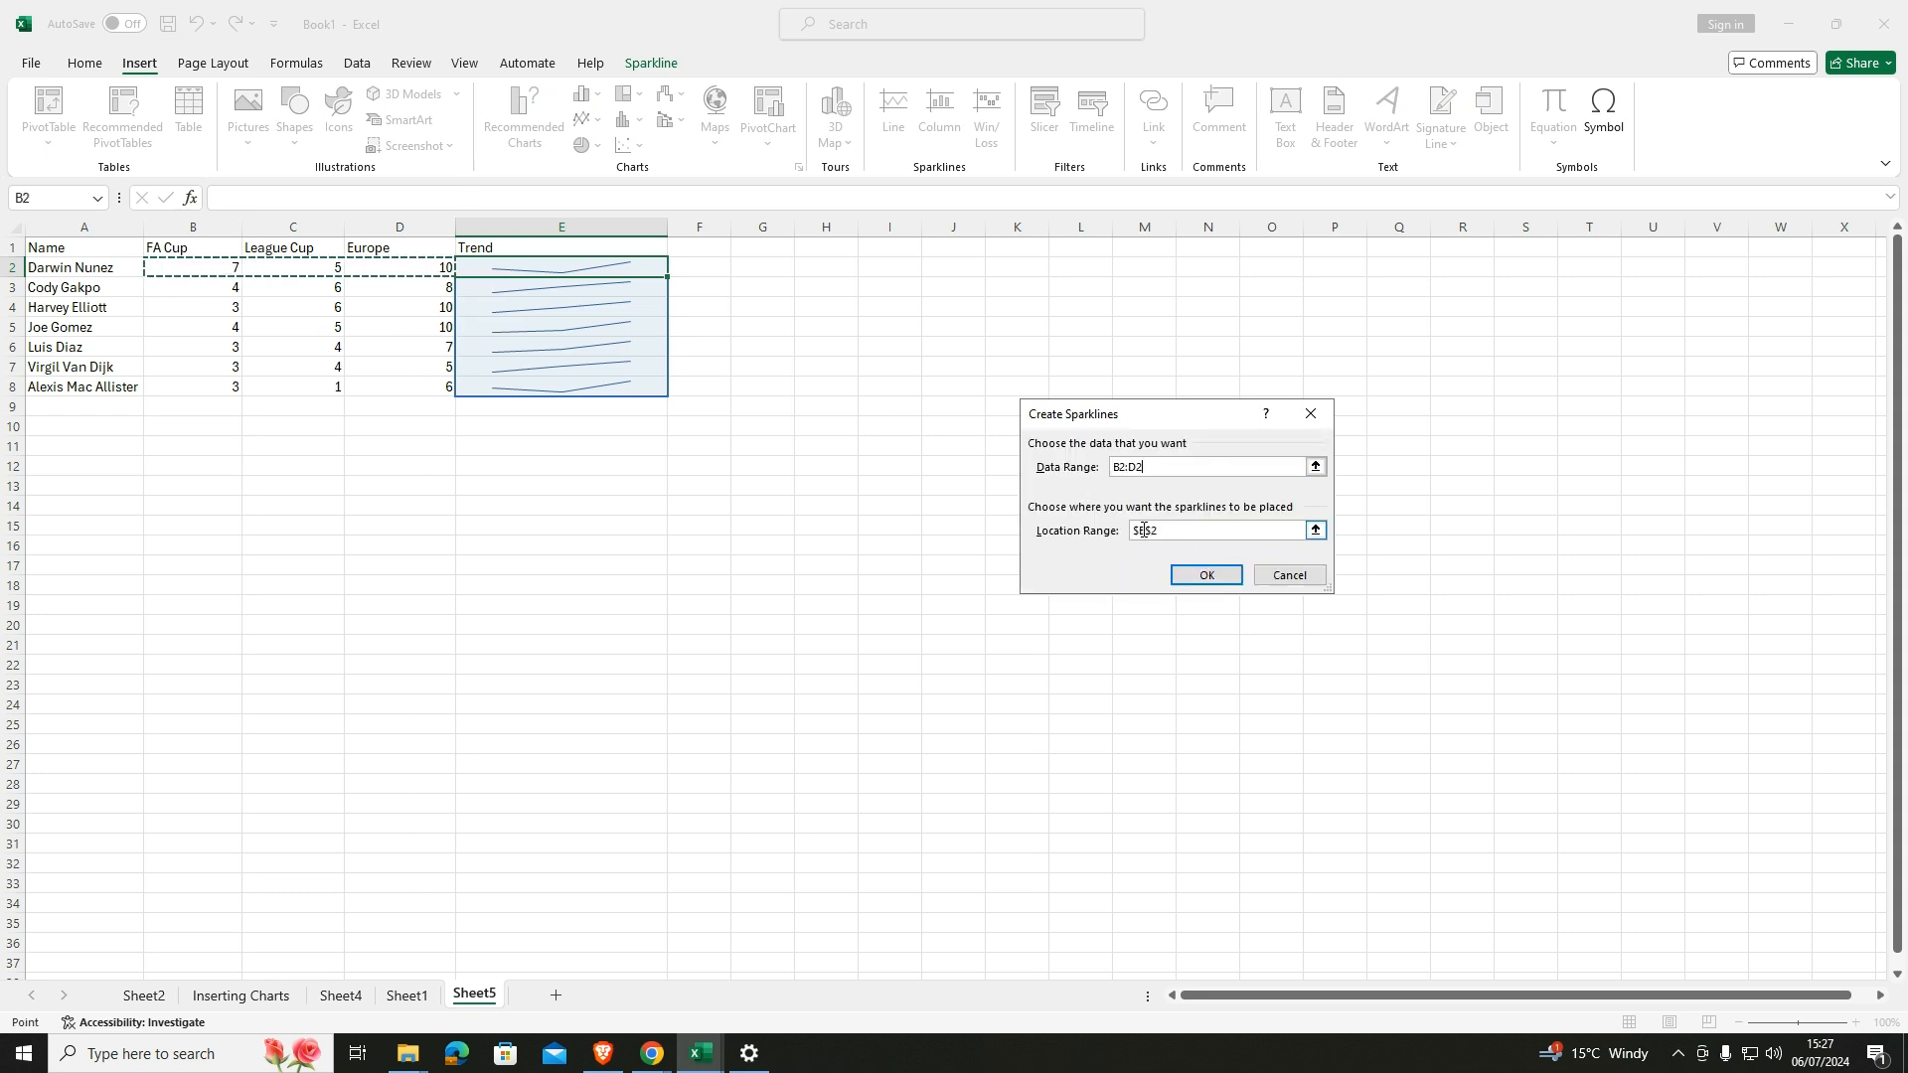
pyautogui.click(1188, 526)
pyautogui.press('BackSpace')
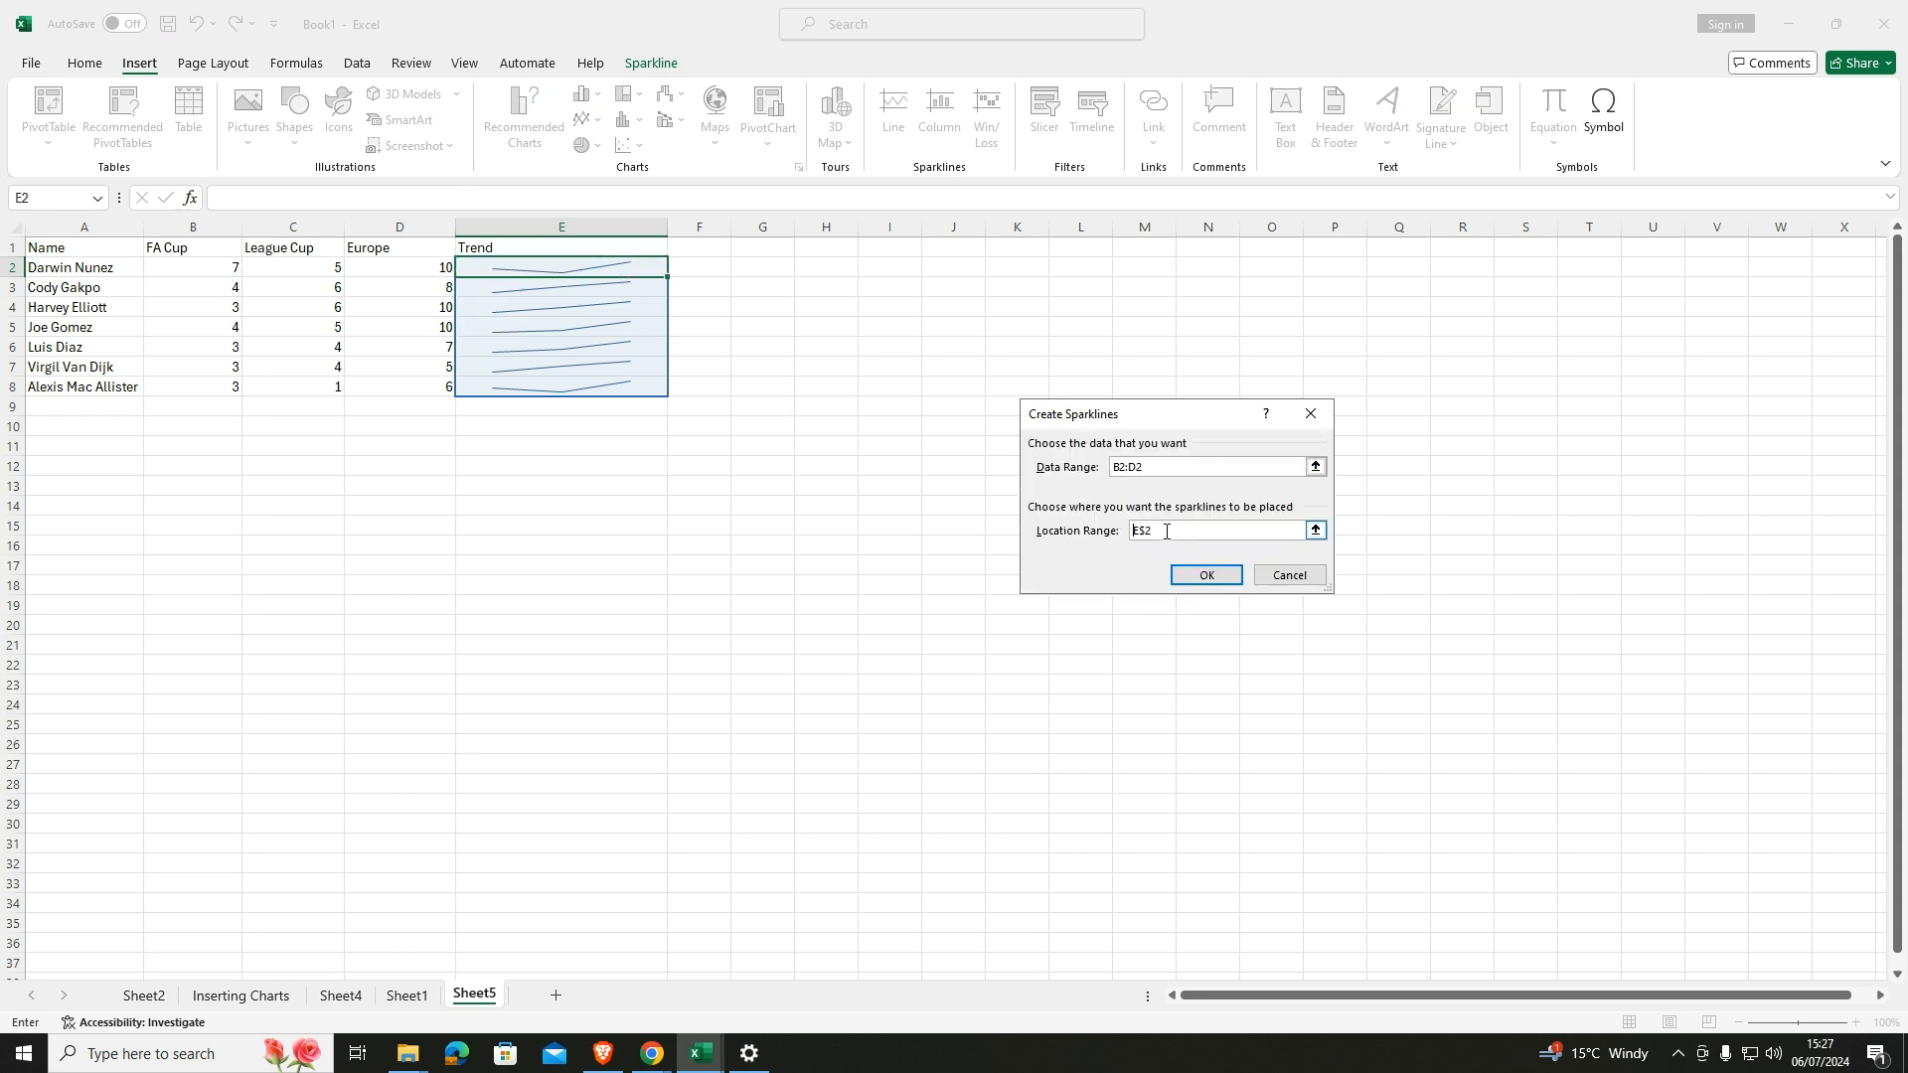
pyautogui.click(1205, 574)
pyautogui.moveTo(668, 281); pyautogui.dragTo(659, 391)
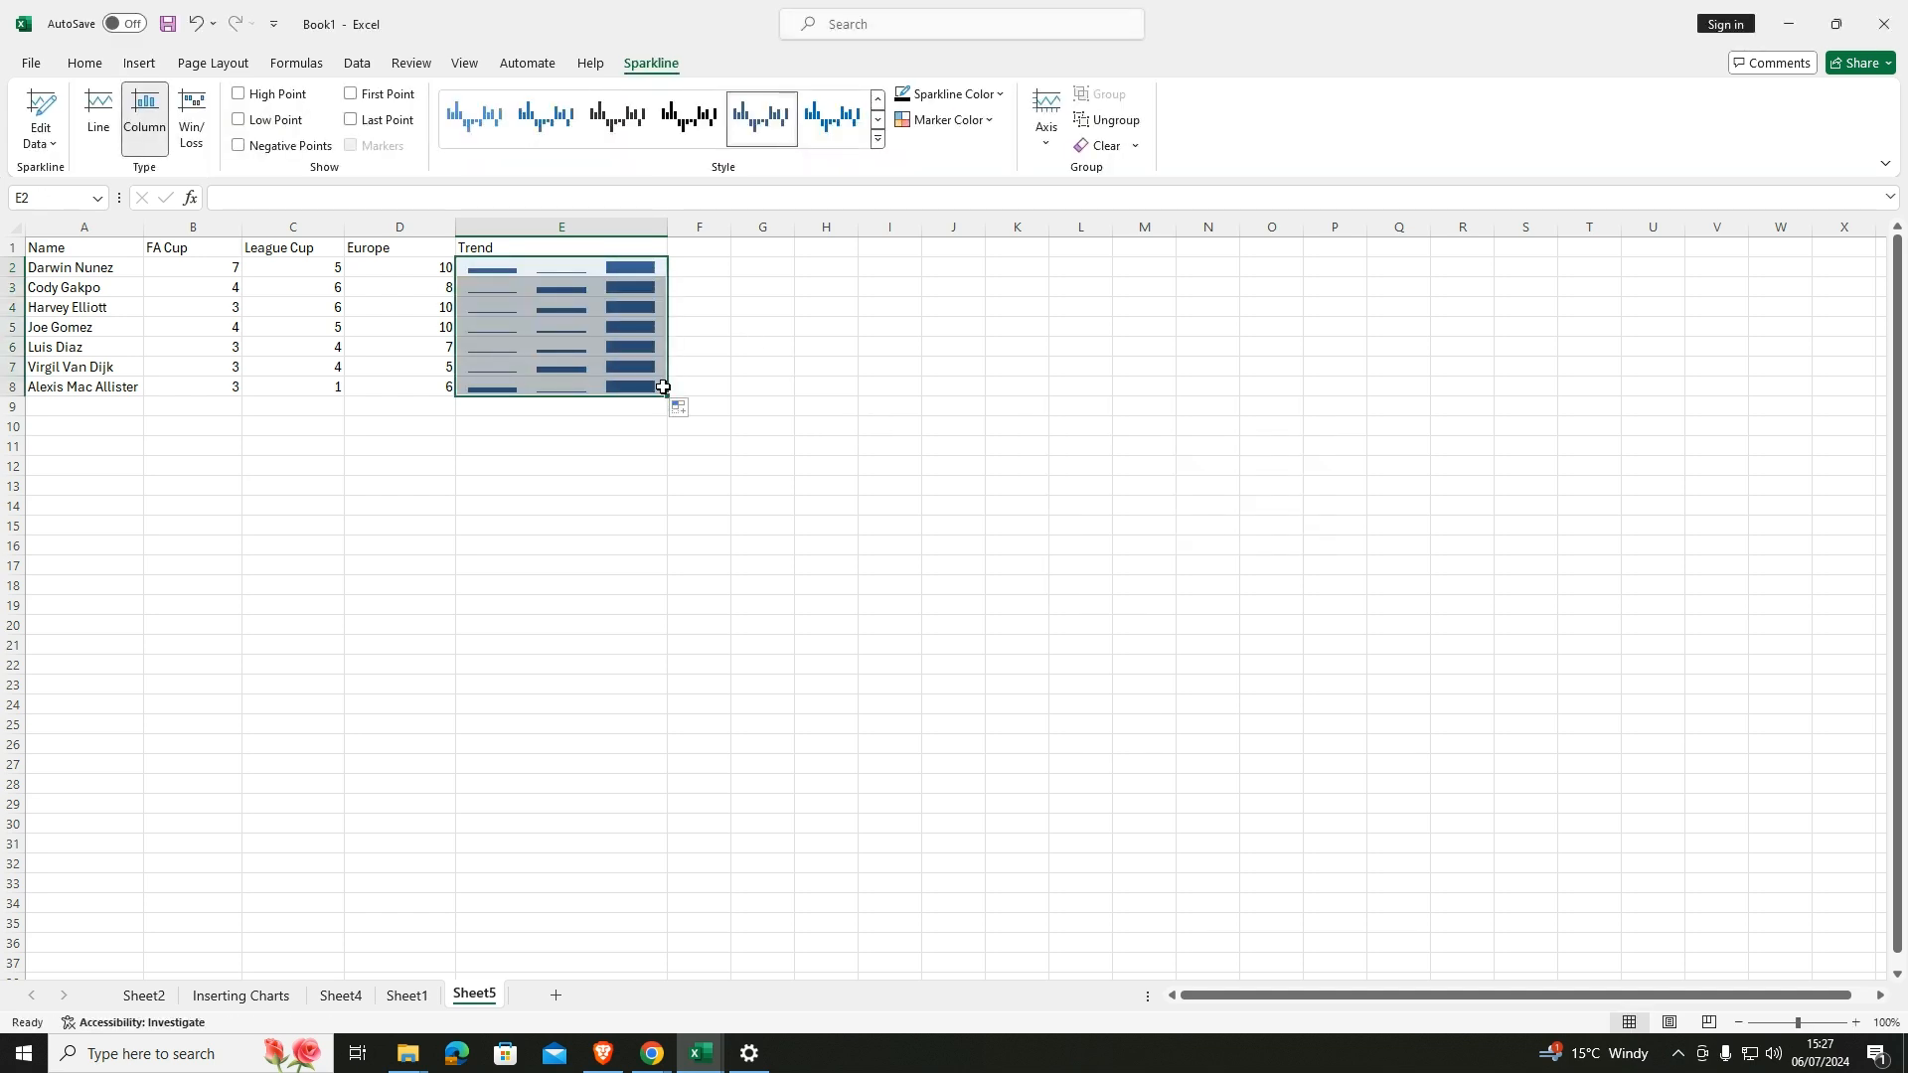
# Try a black and a blue style on the column sparklines, and switch them back to the Line type.
pyautogui.click(684, 122)
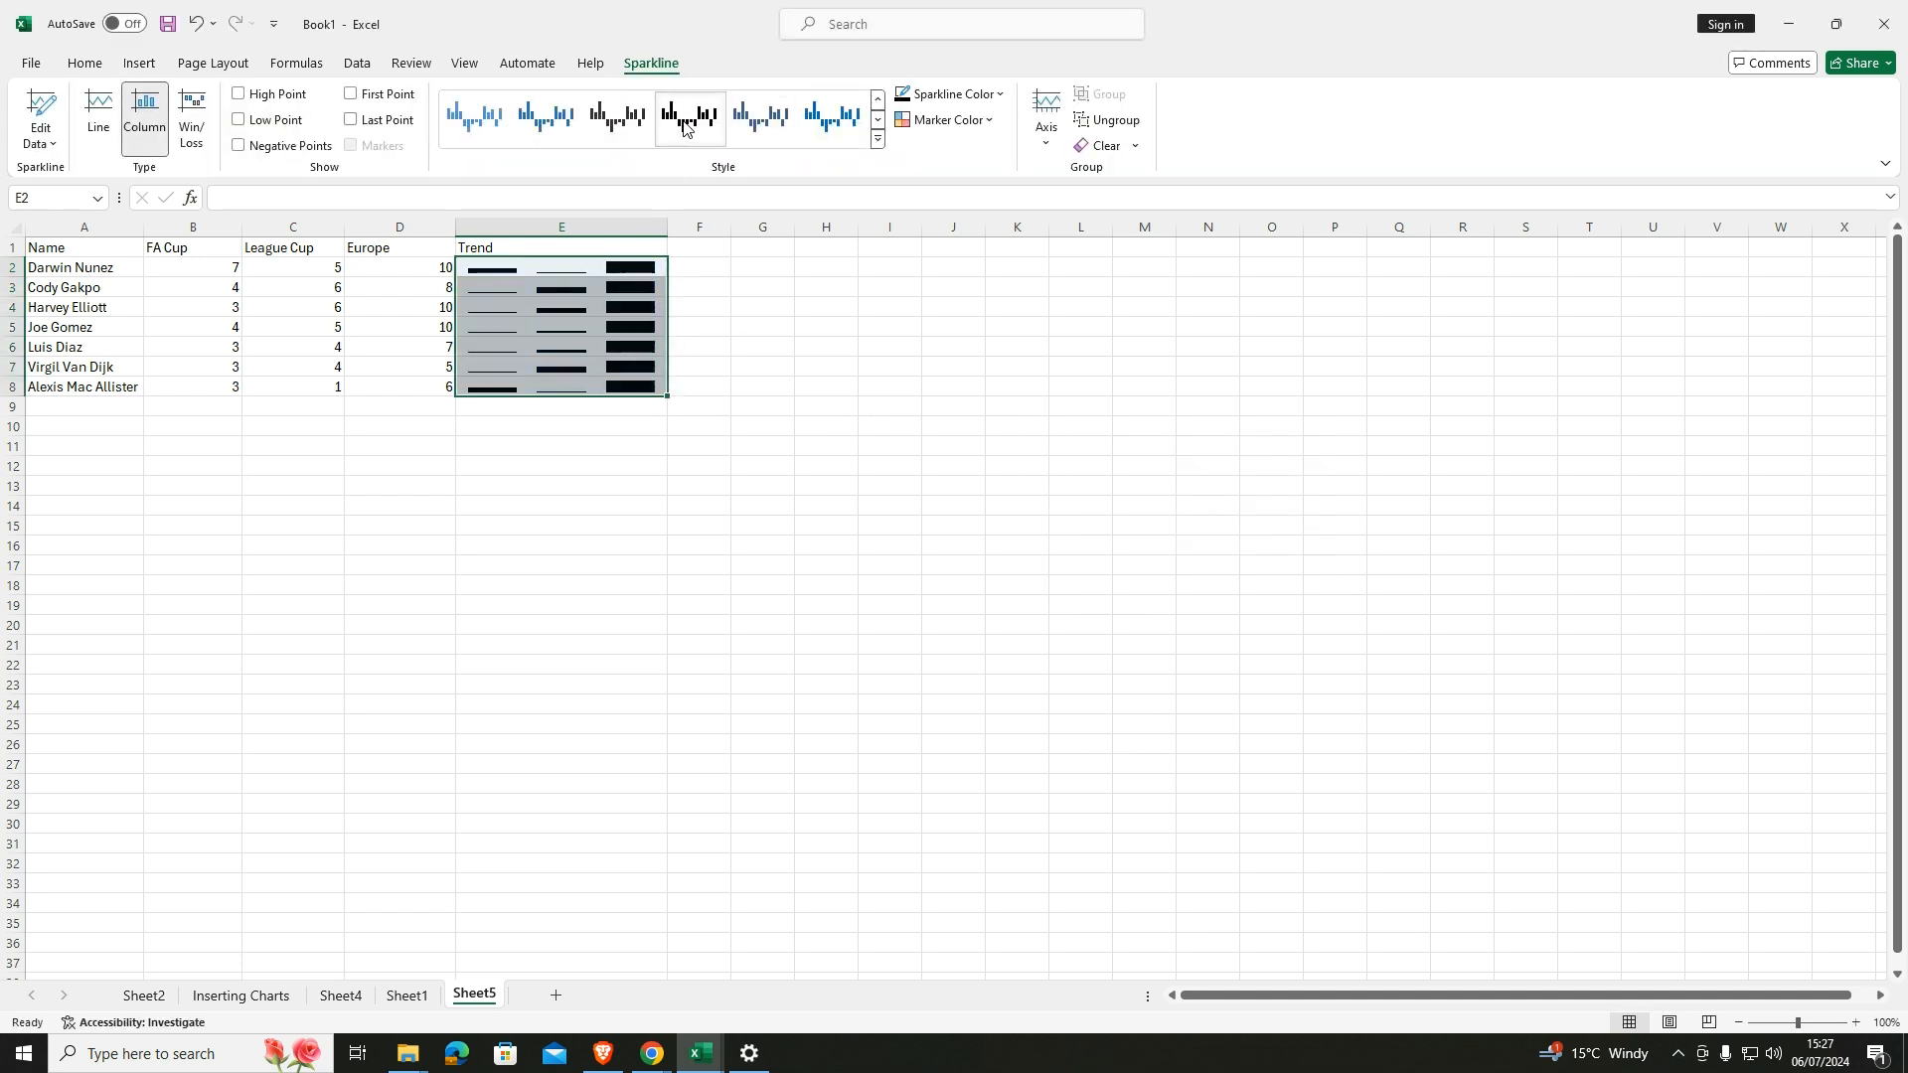
pyautogui.click(561, 120)
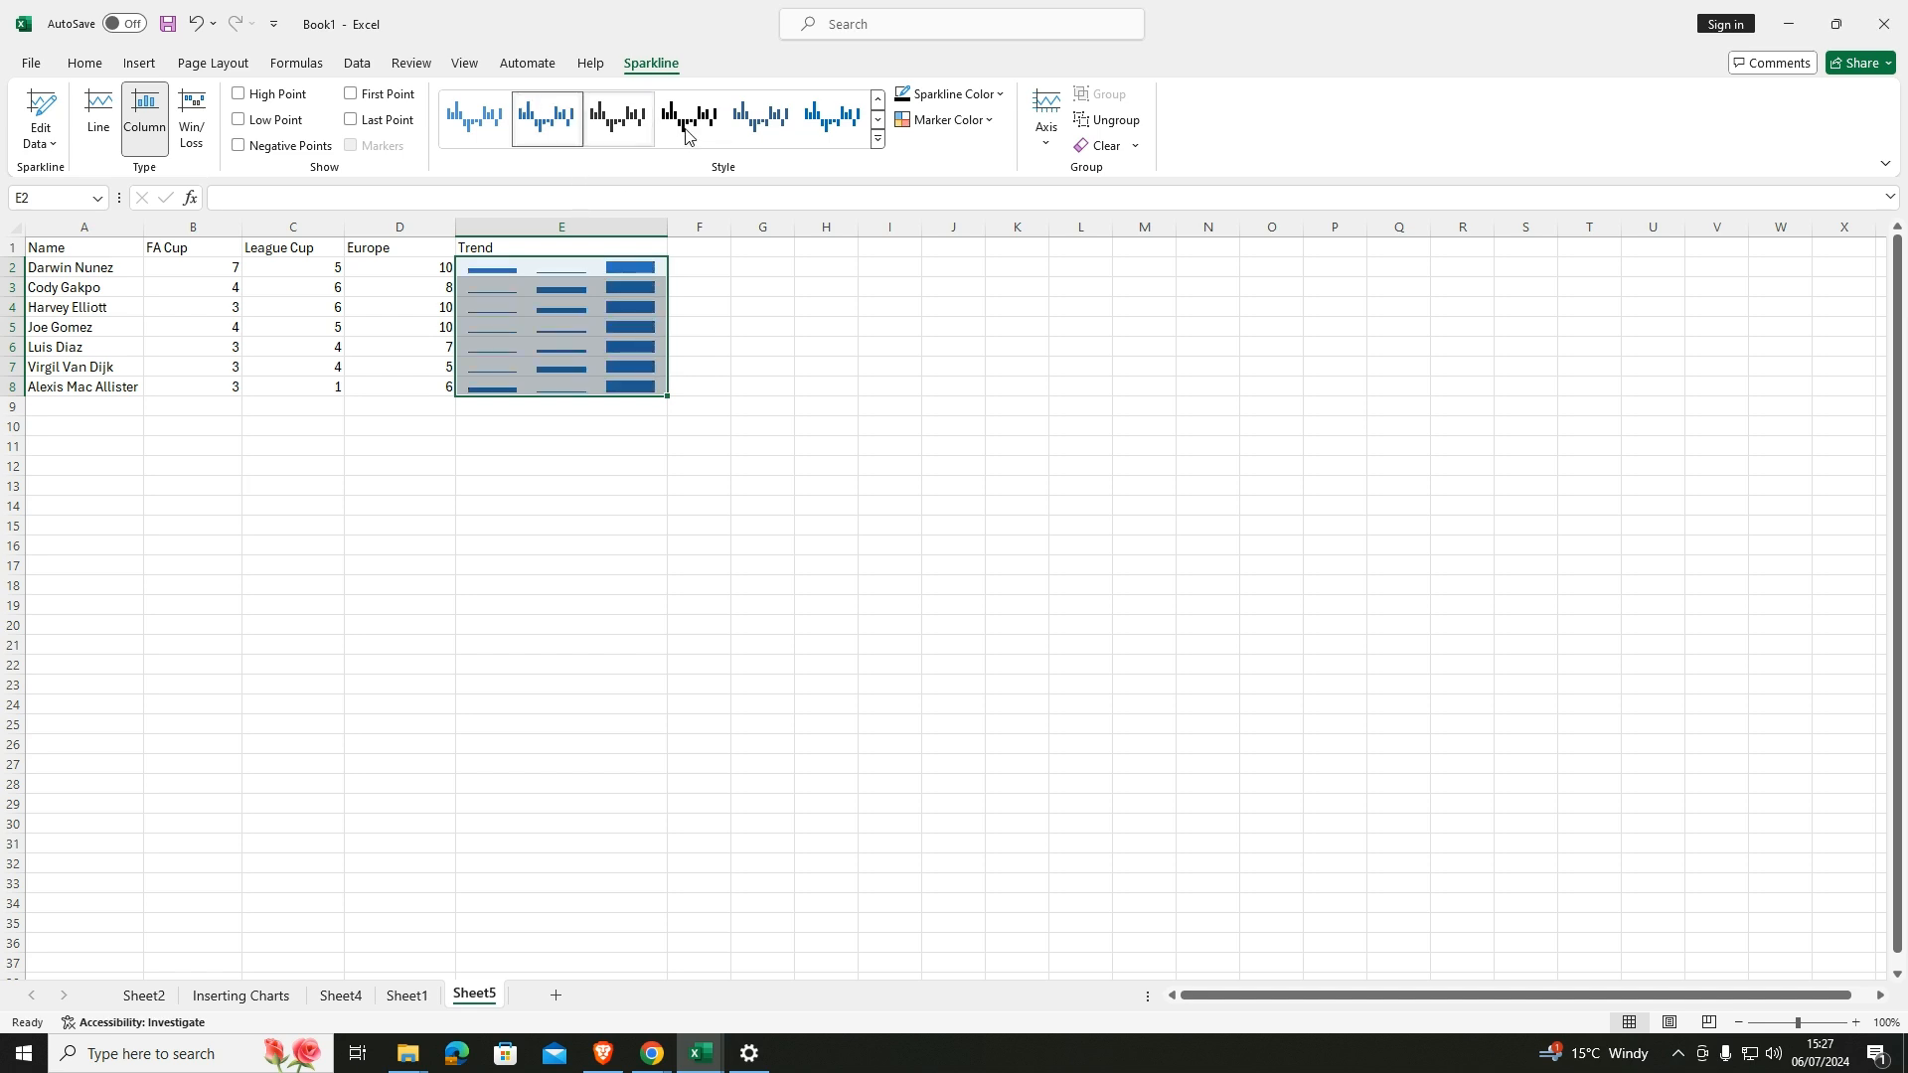
pyautogui.click(98, 119)
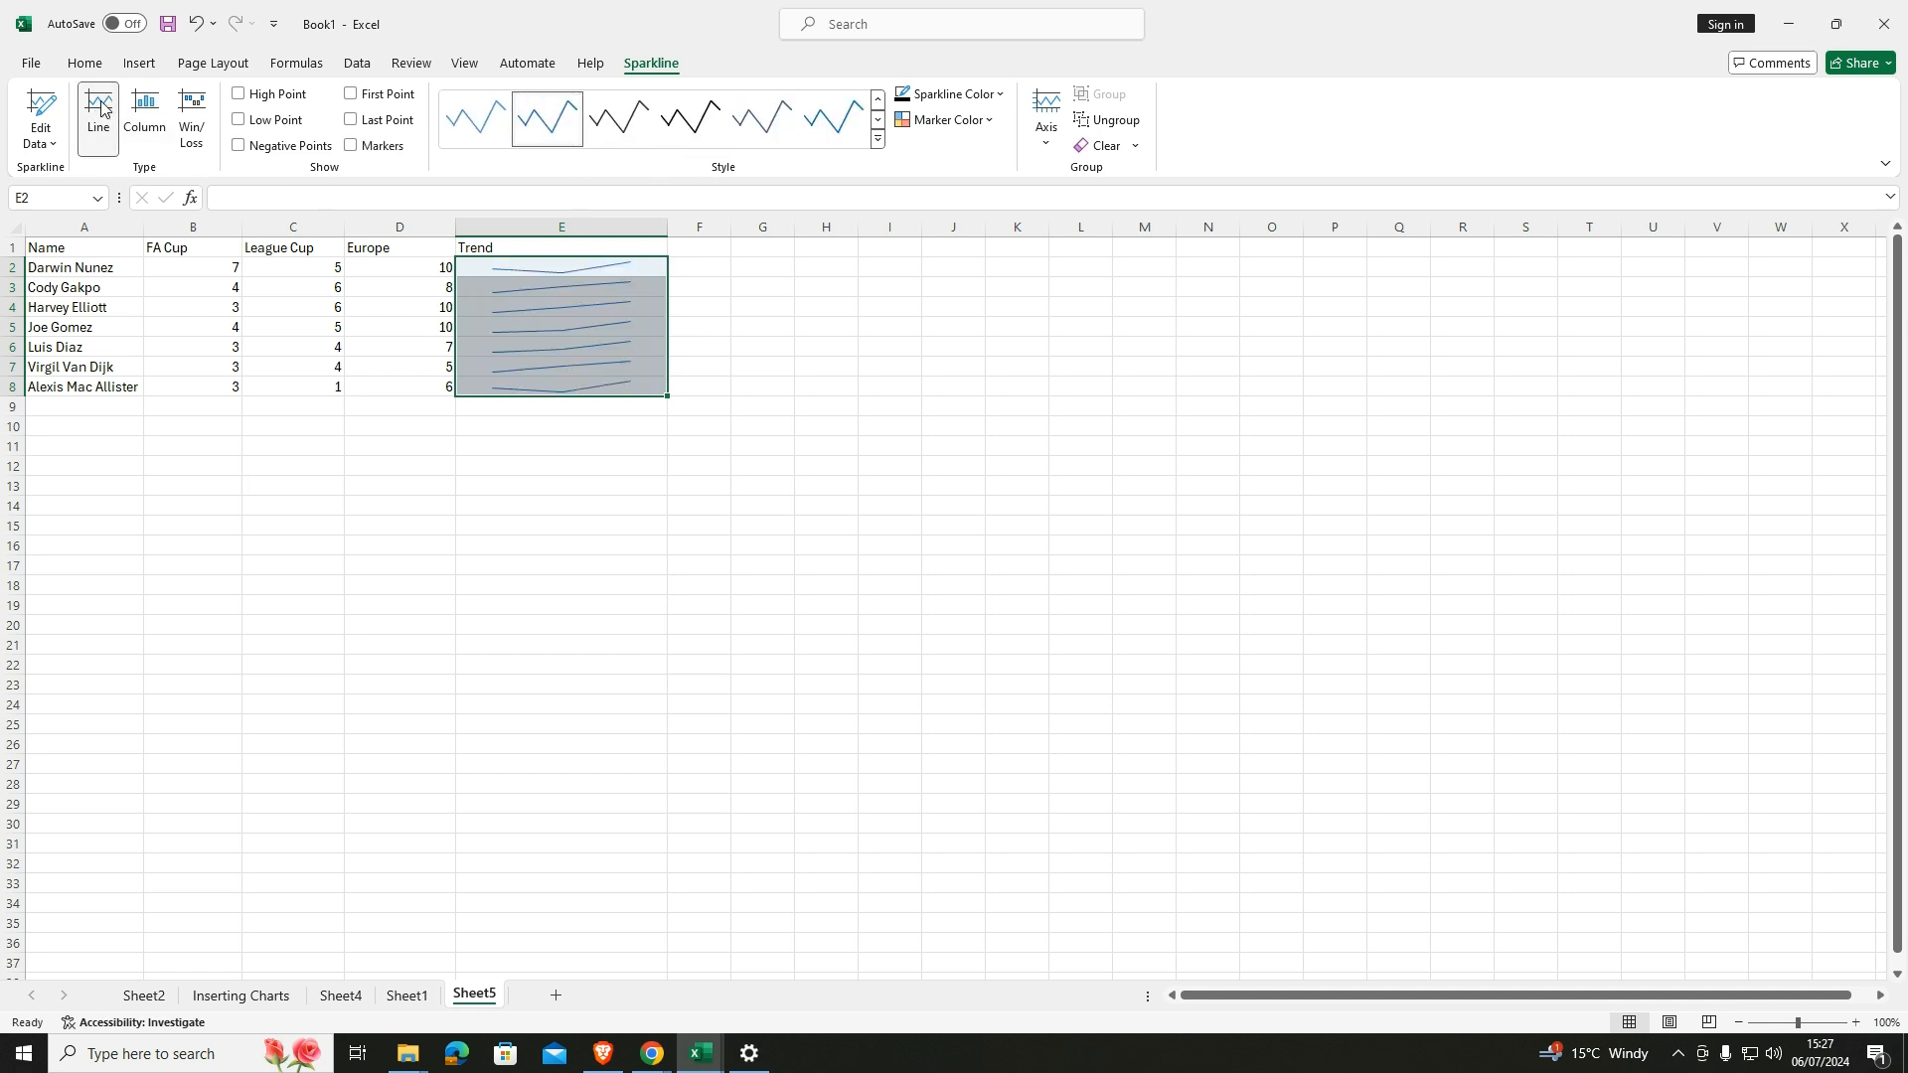
# Recolor the Trend line sparklines, trying a light blue style and yellow, and settle on black as the sparkline color.
pyautogui.click(877, 141)
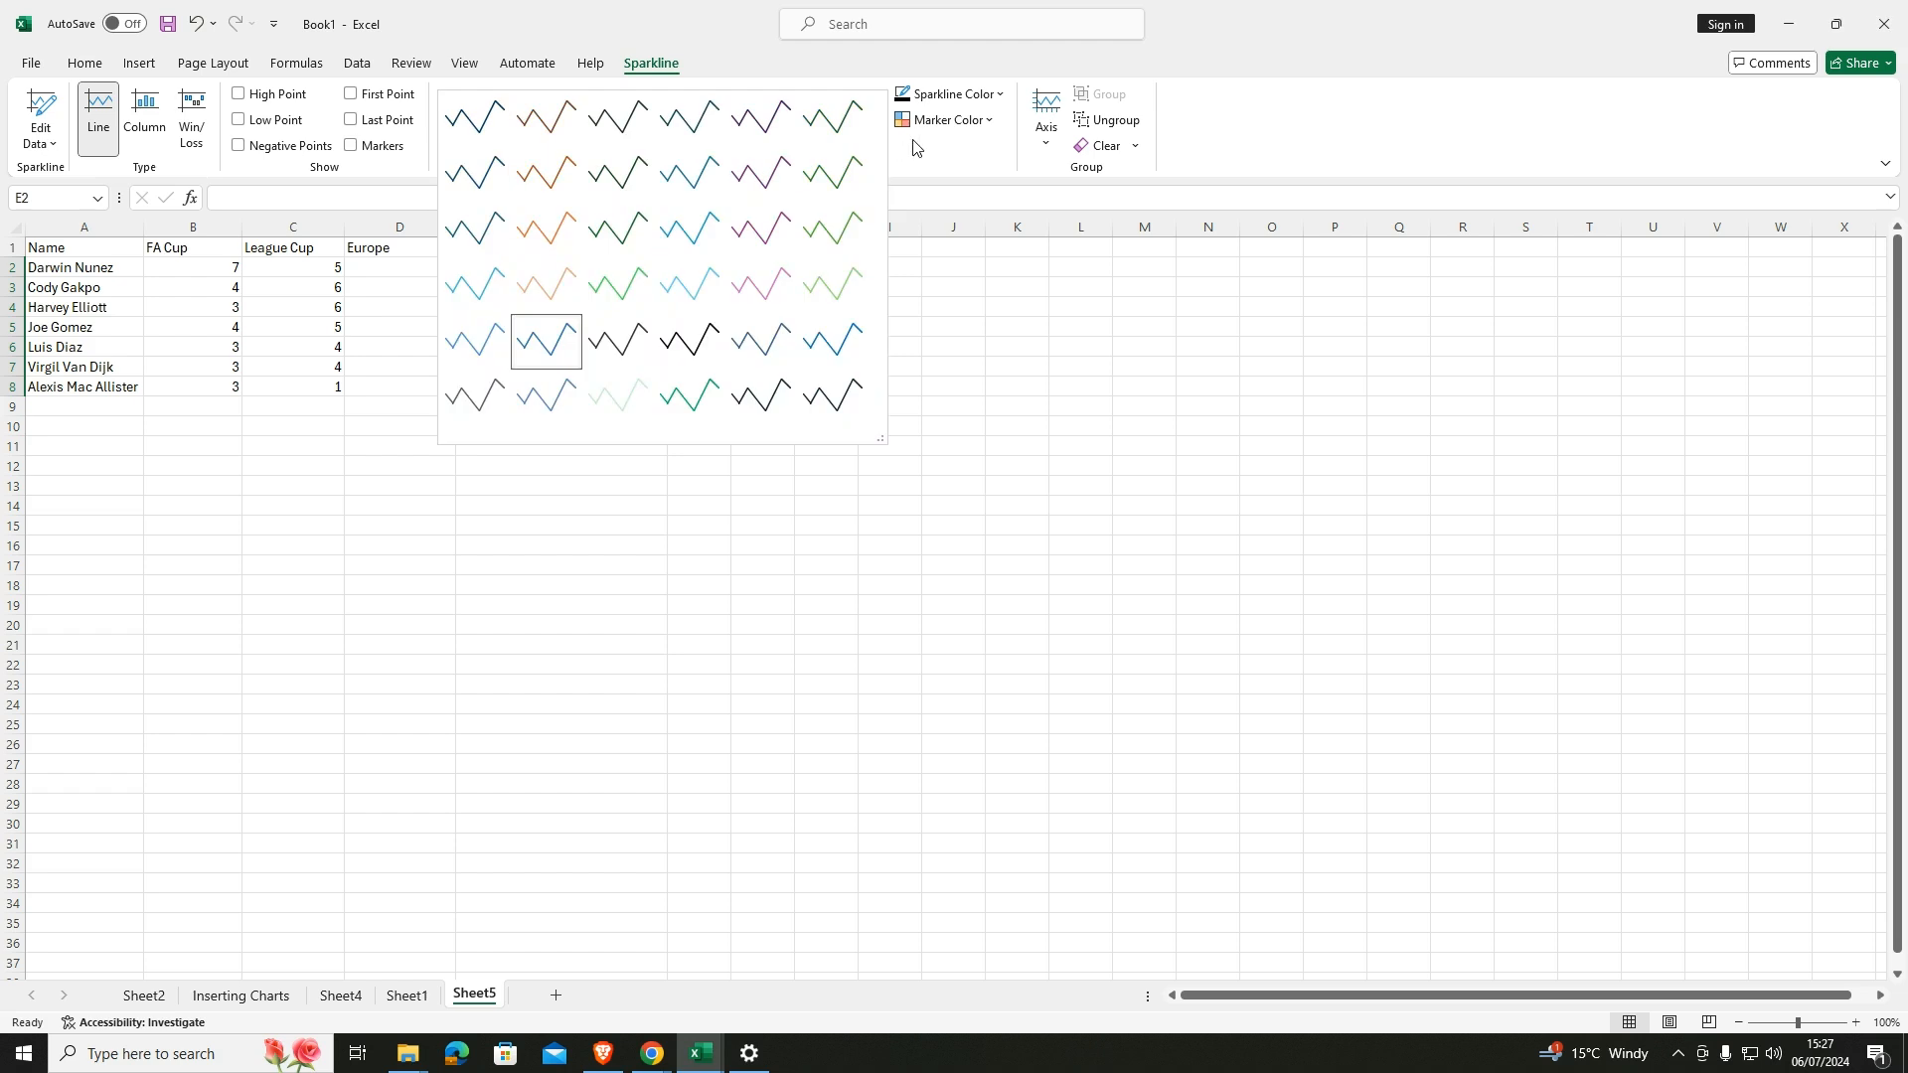
pyautogui.click(688, 288)
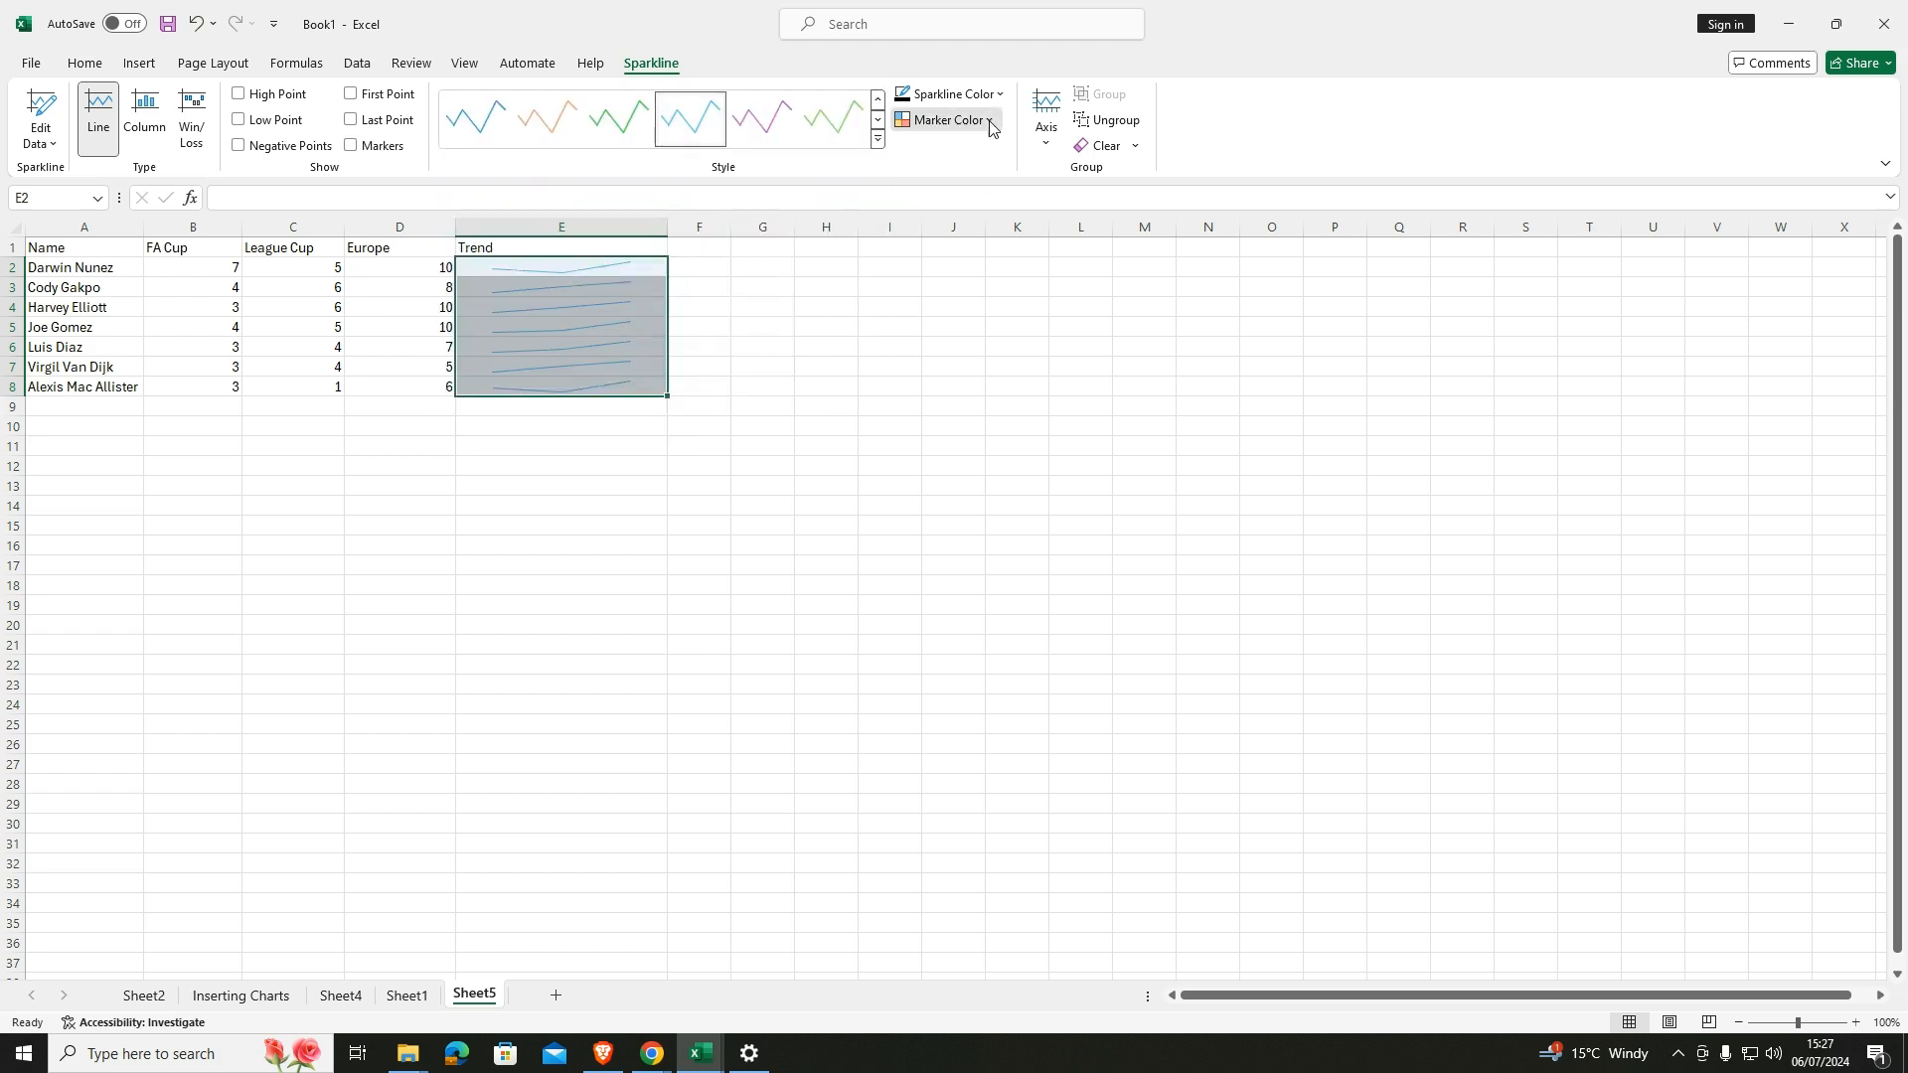
pyautogui.click(944, 121)
pyautogui.click(909, 99)
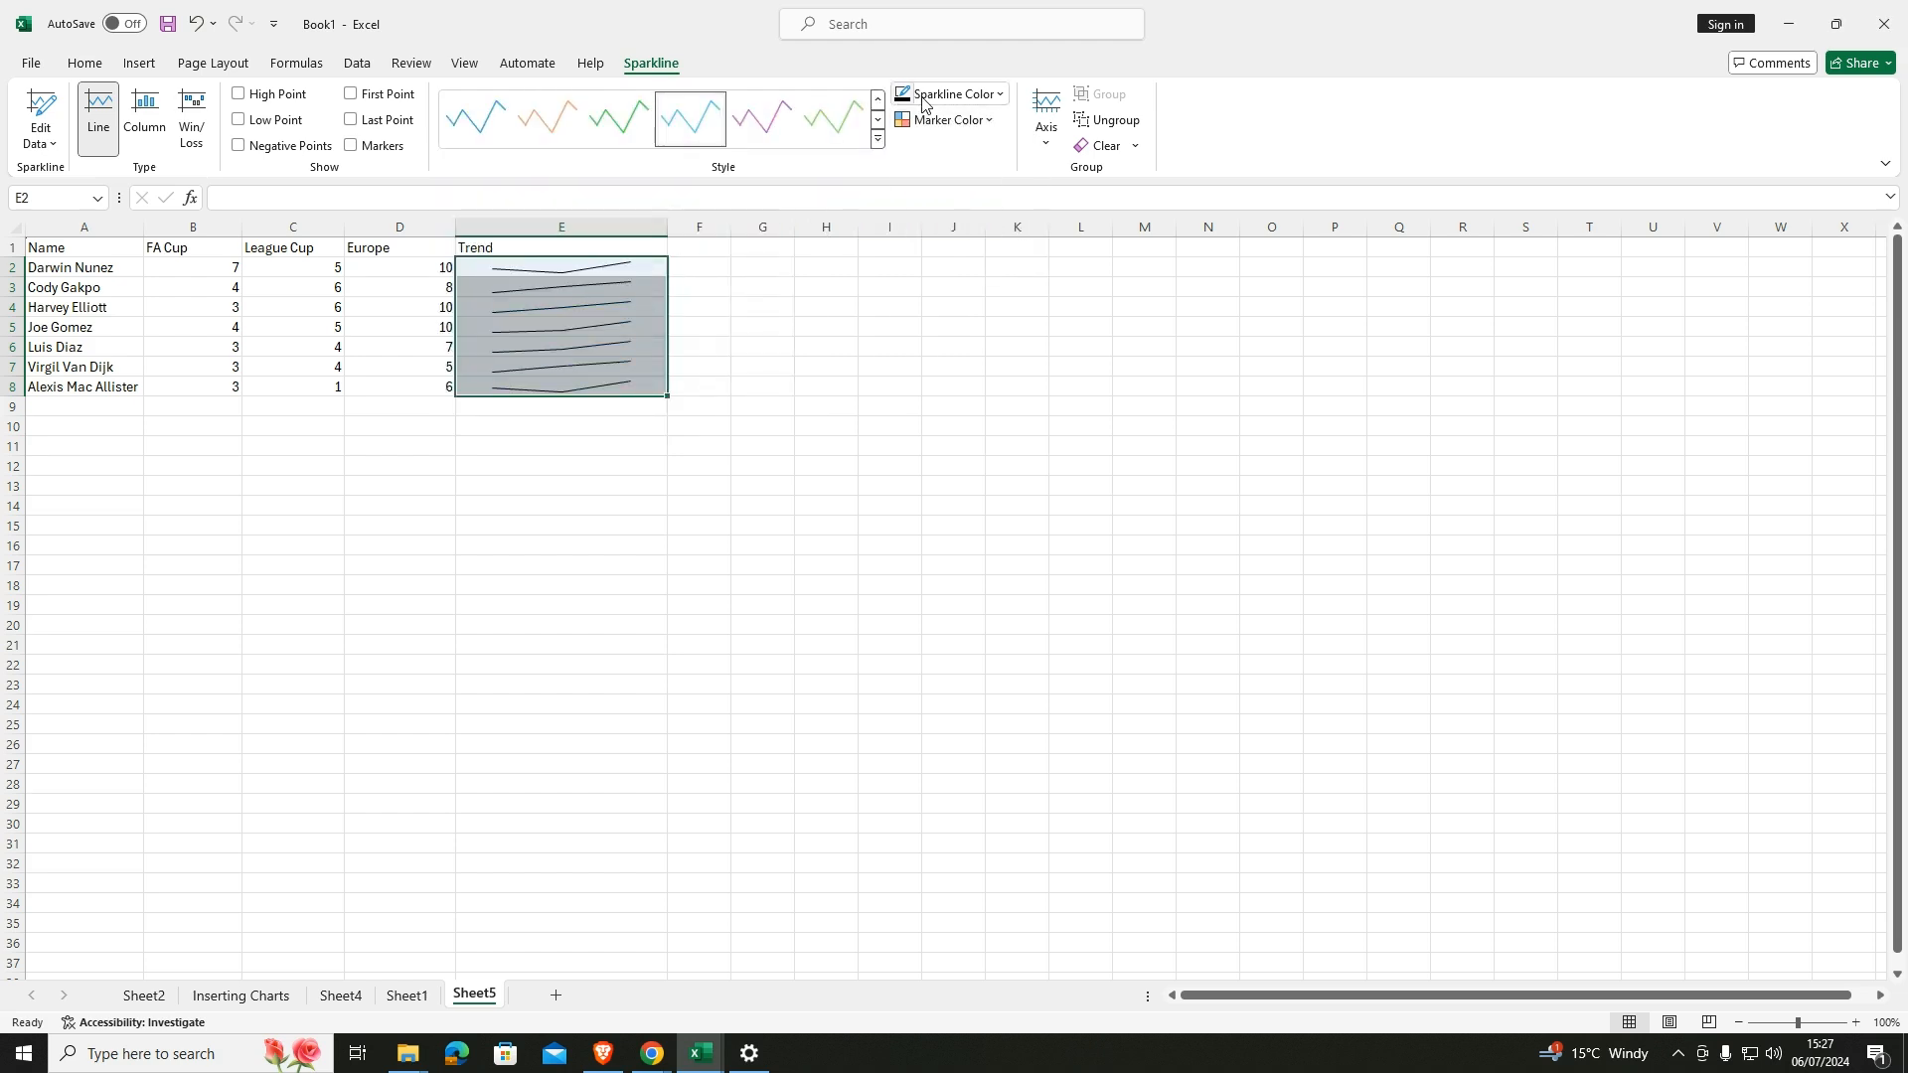
pyautogui.click(1000, 93)
pyautogui.click(961, 283)
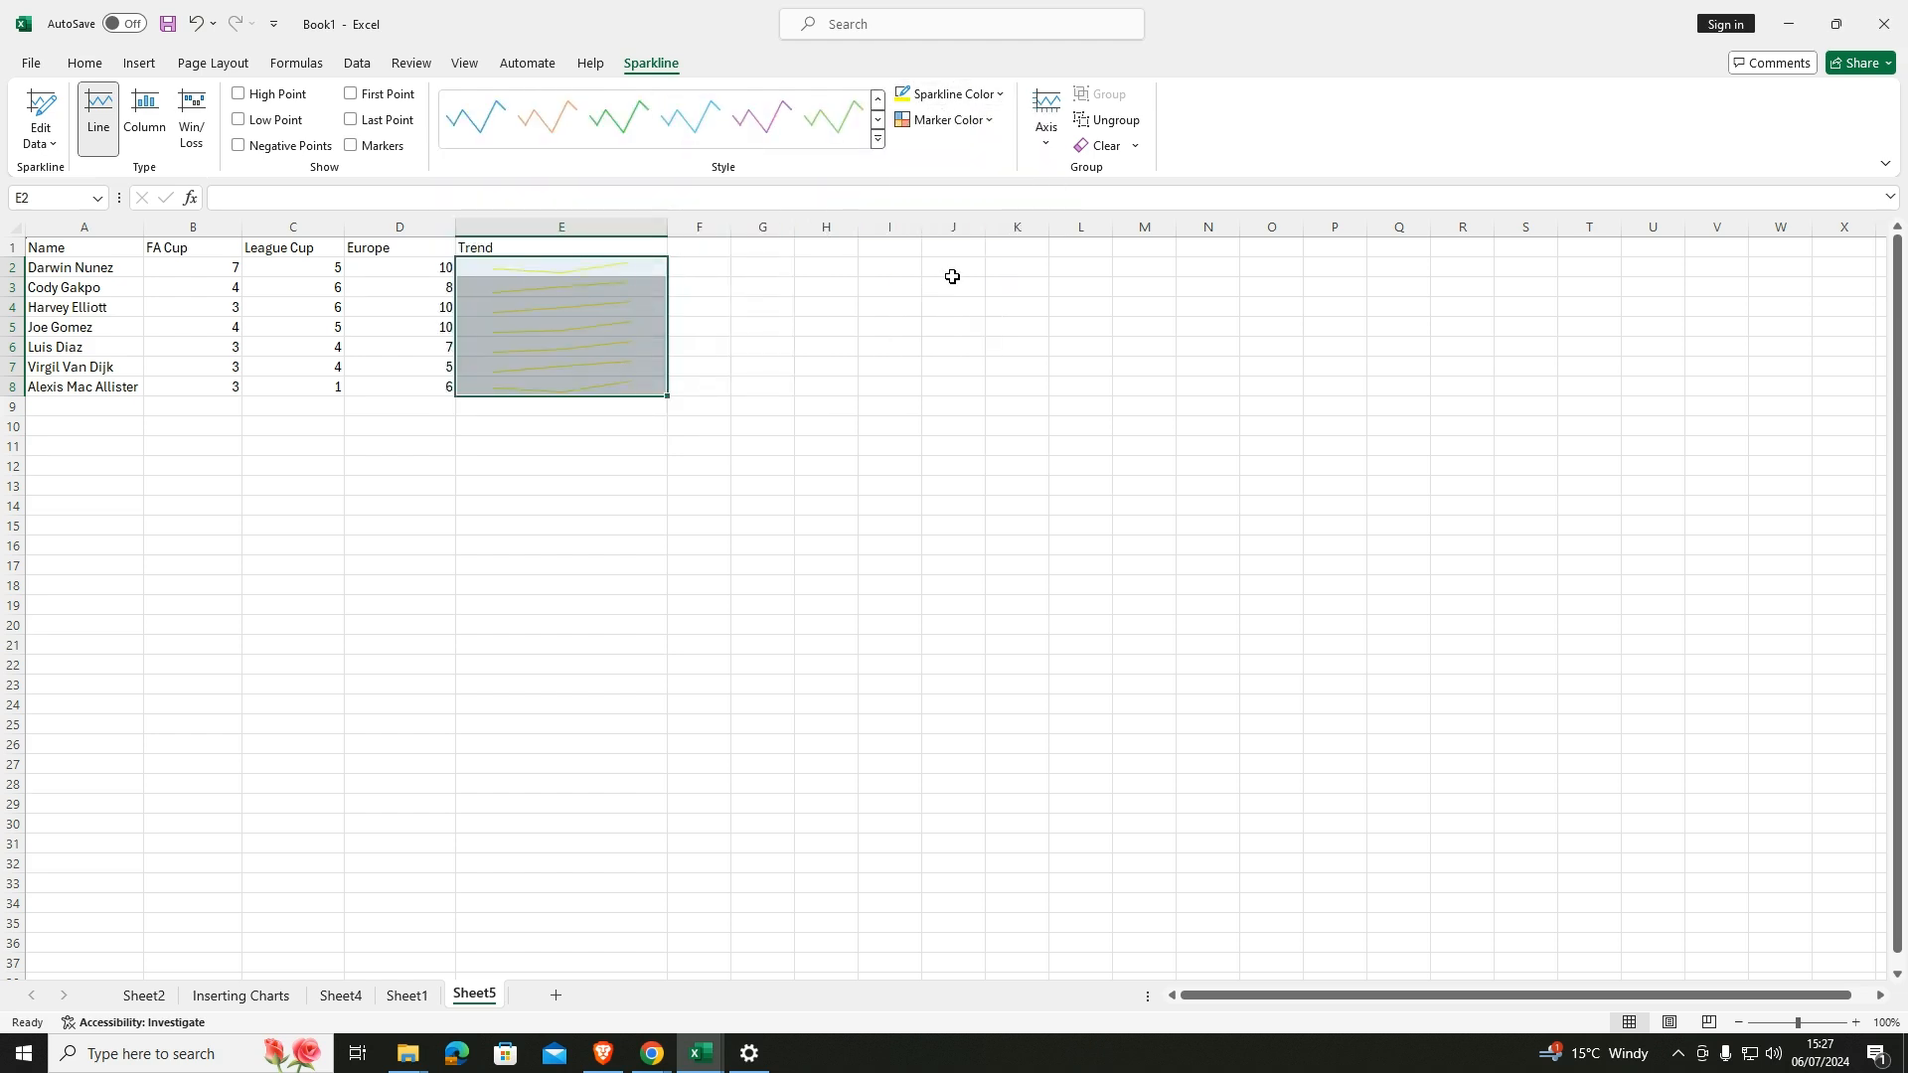
pyautogui.click(999, 93)
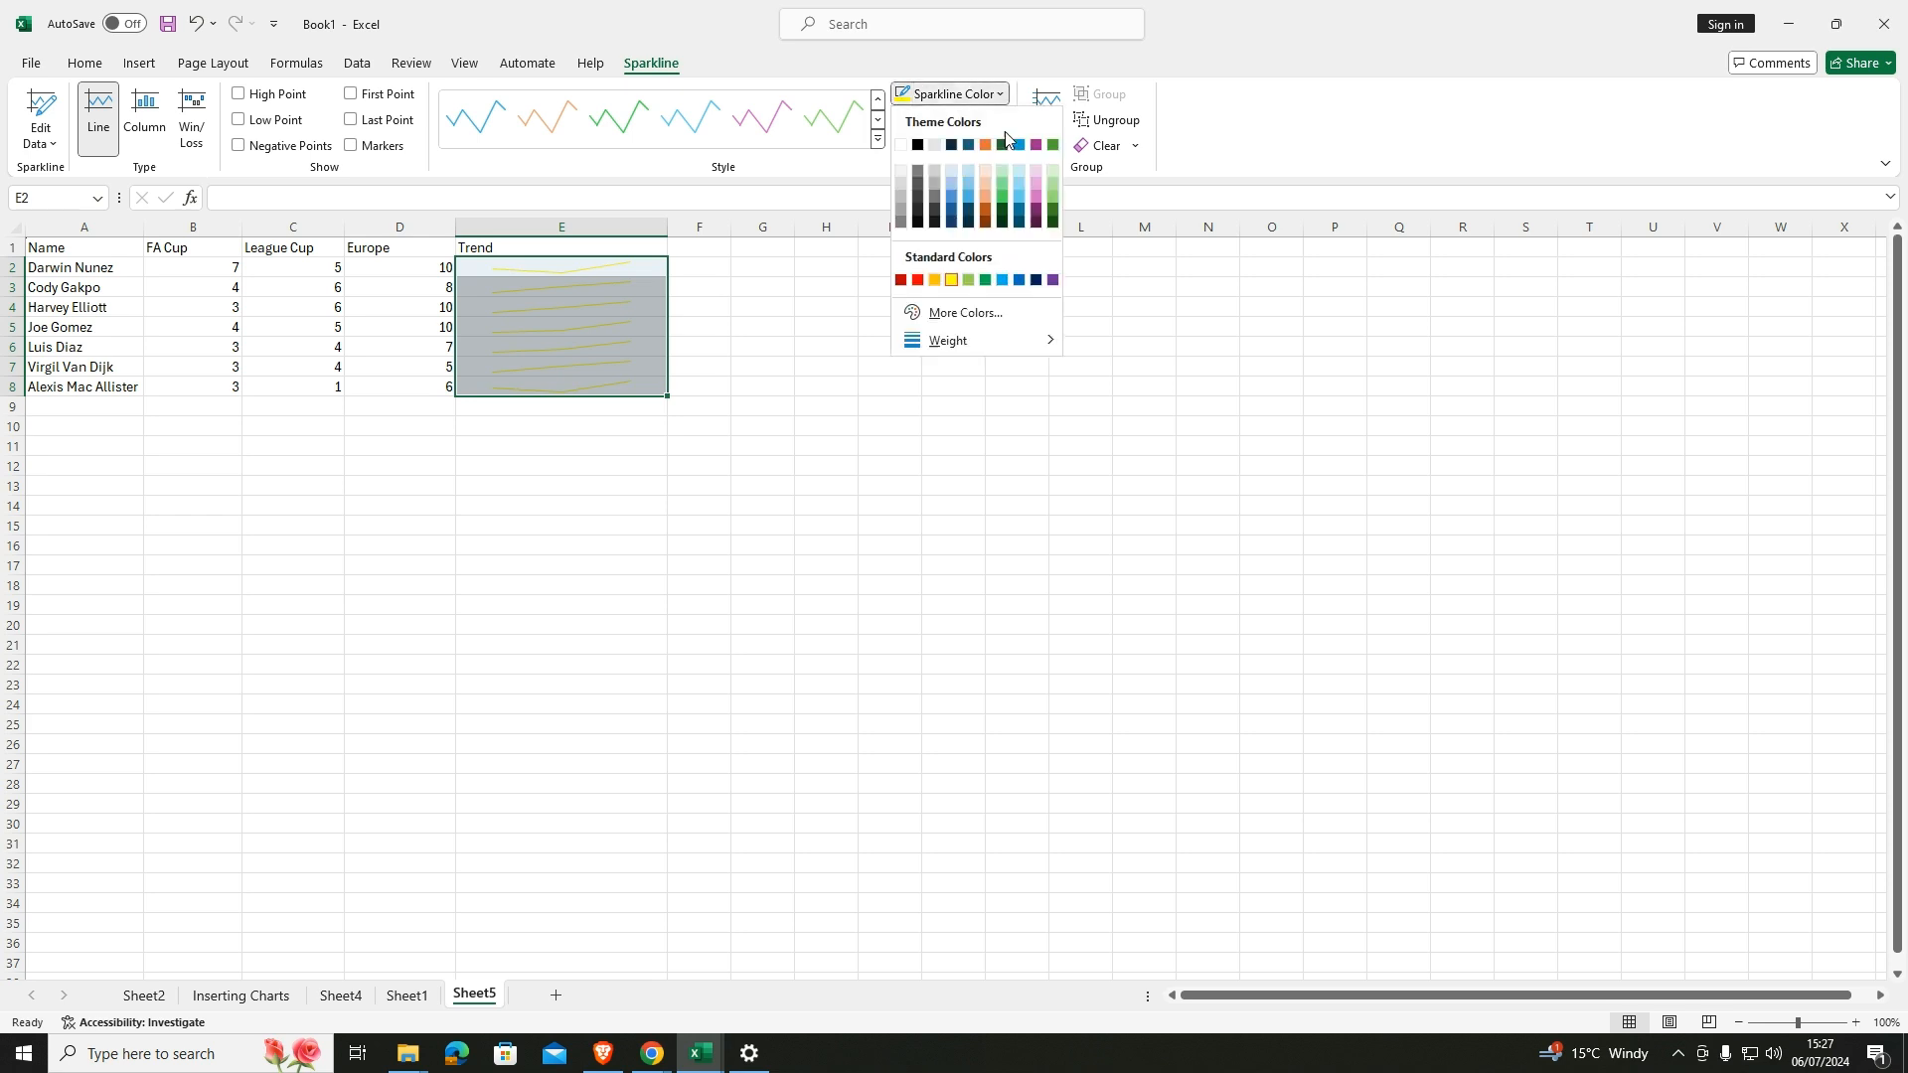
pyautogui.click(918, 145)
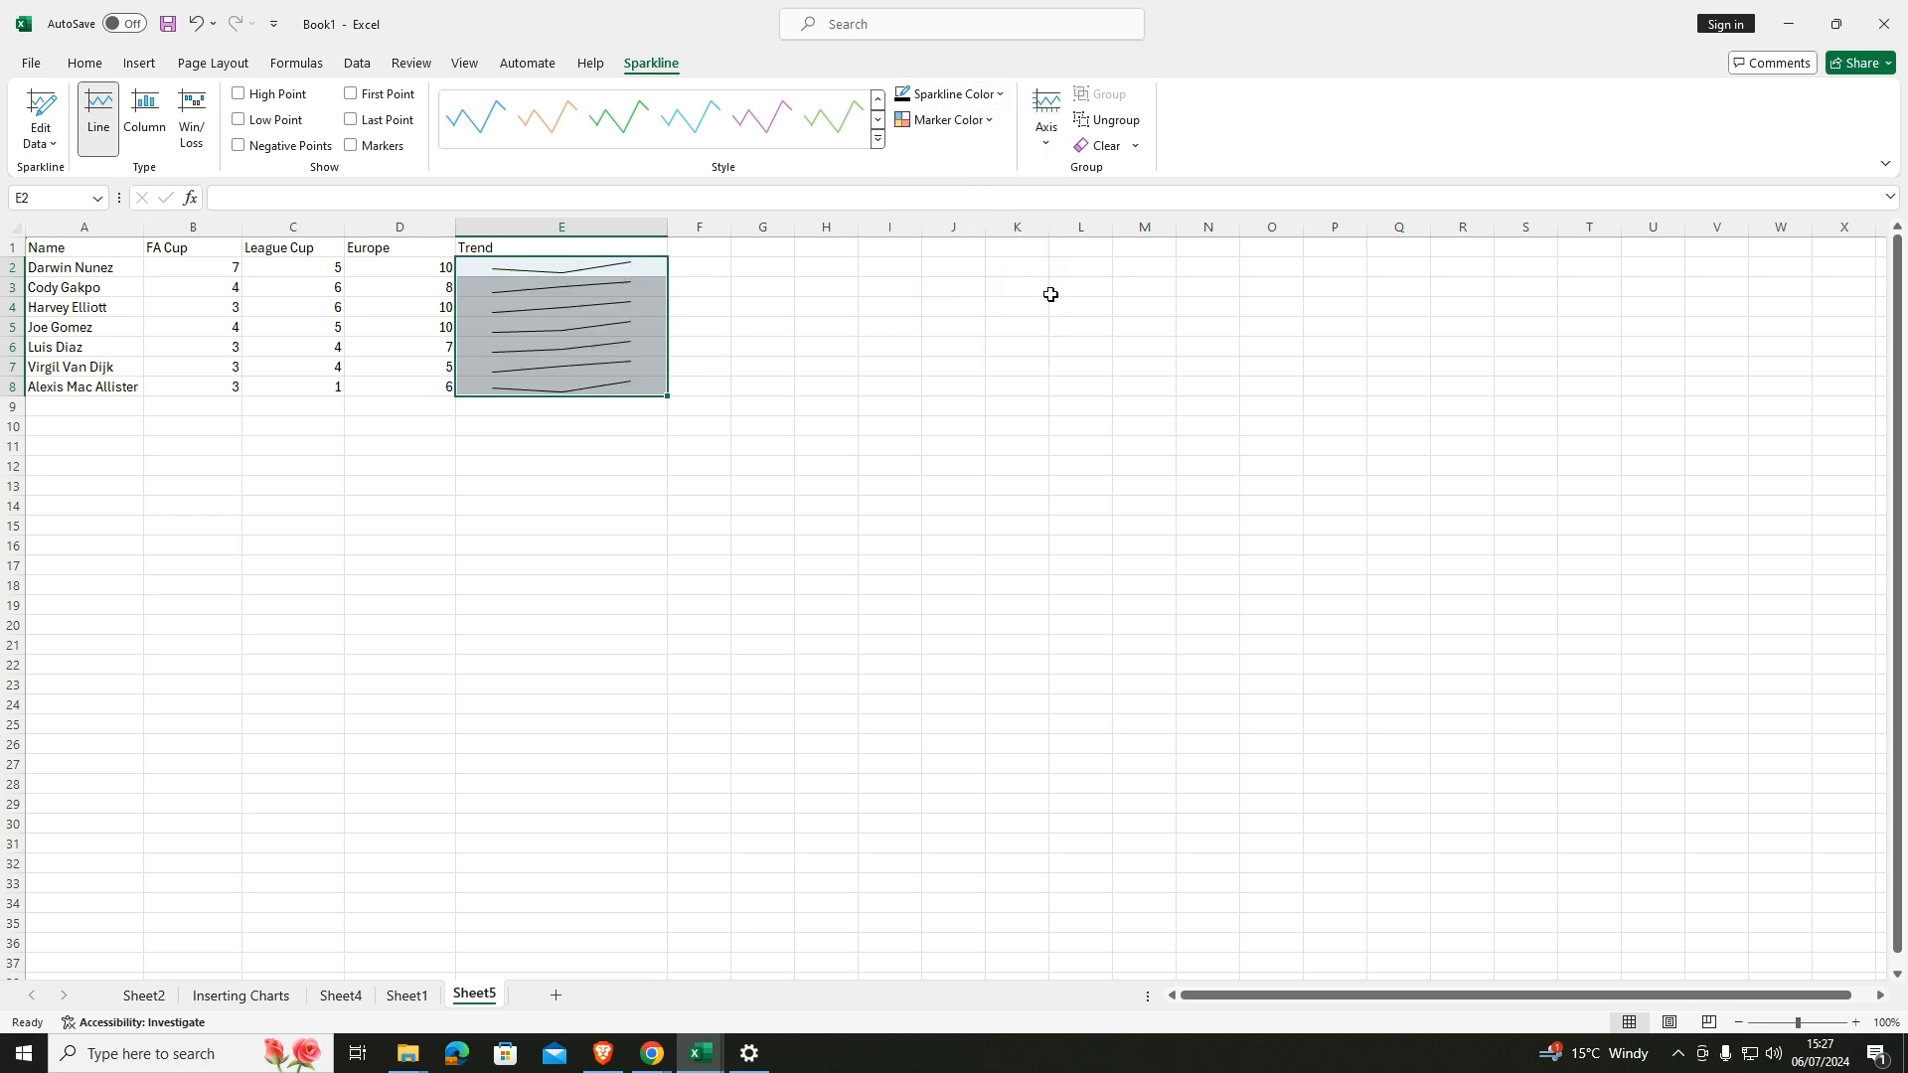
pyautogui.click(769, 349)
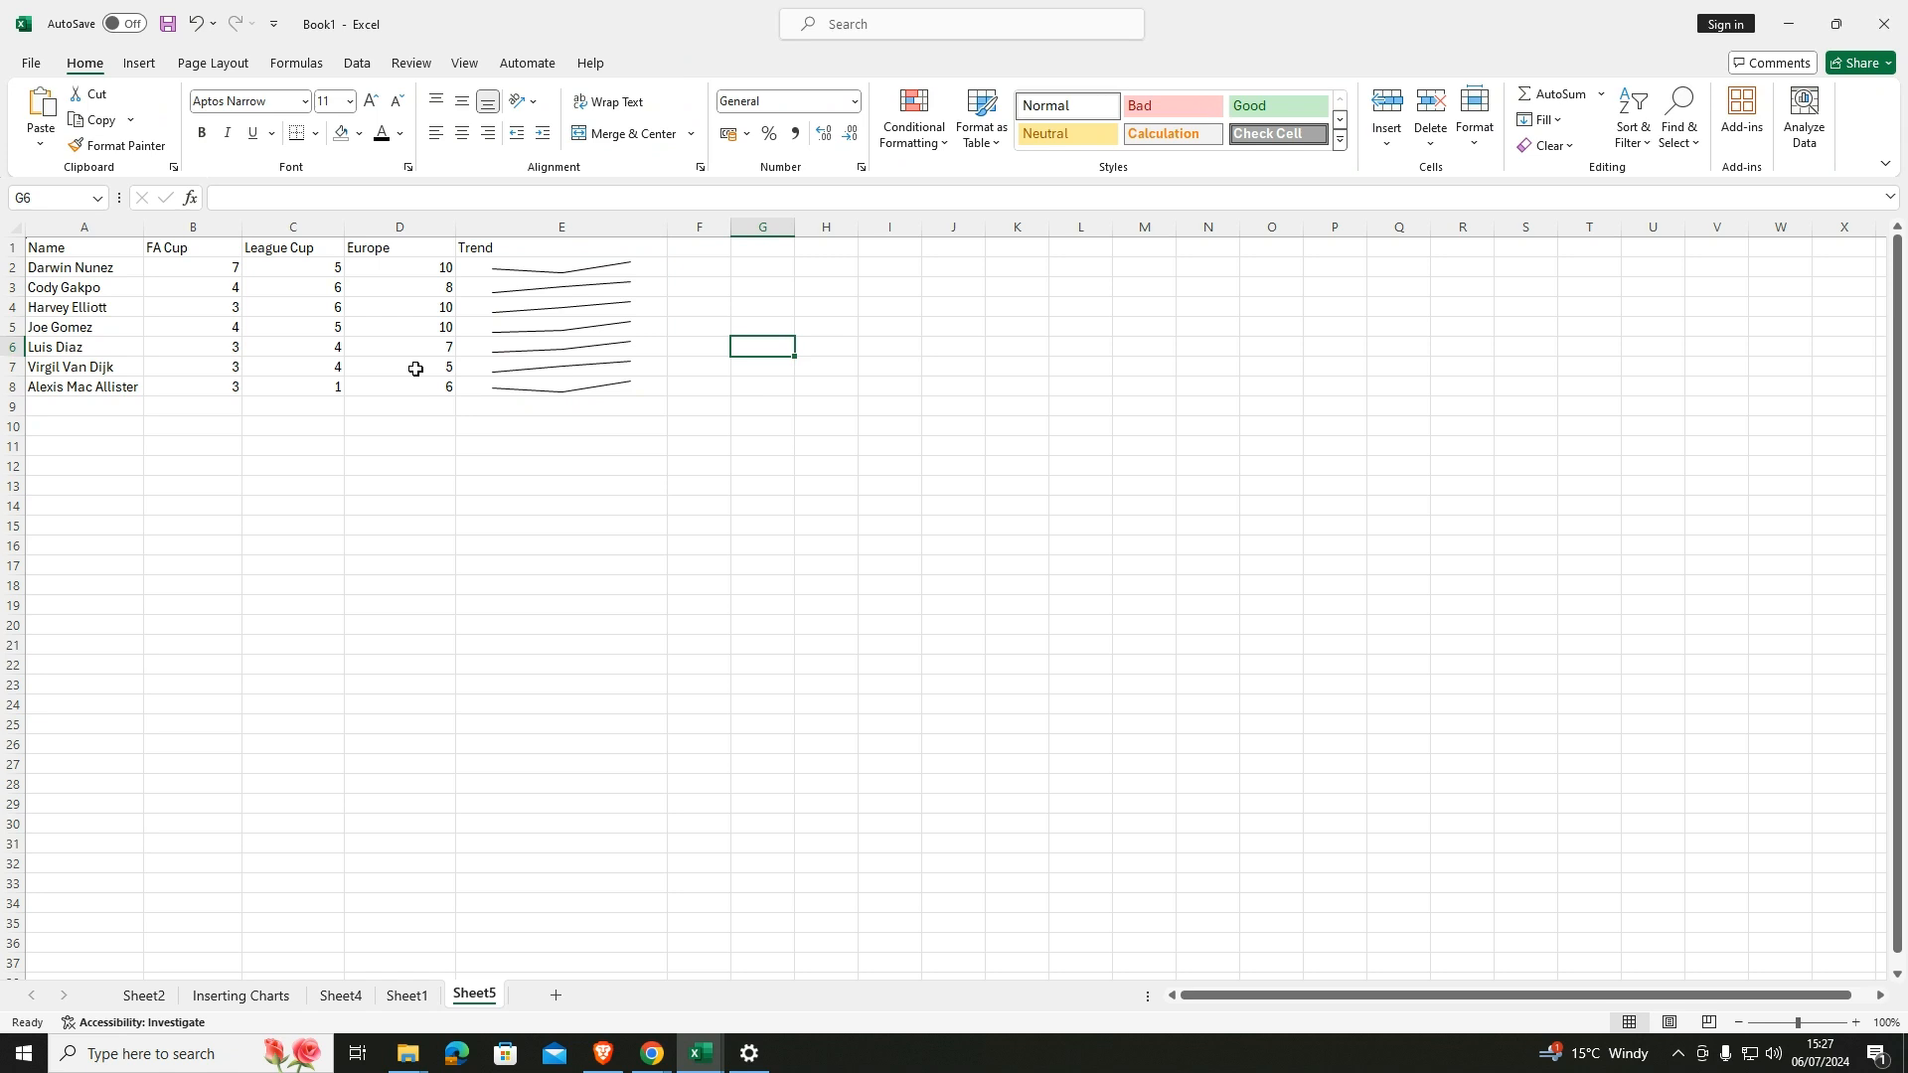
# Insert a blank column between the Europe and Trend columns.
pyautogui.click(516, 227)
pyautogui.rightClick(515, 226)
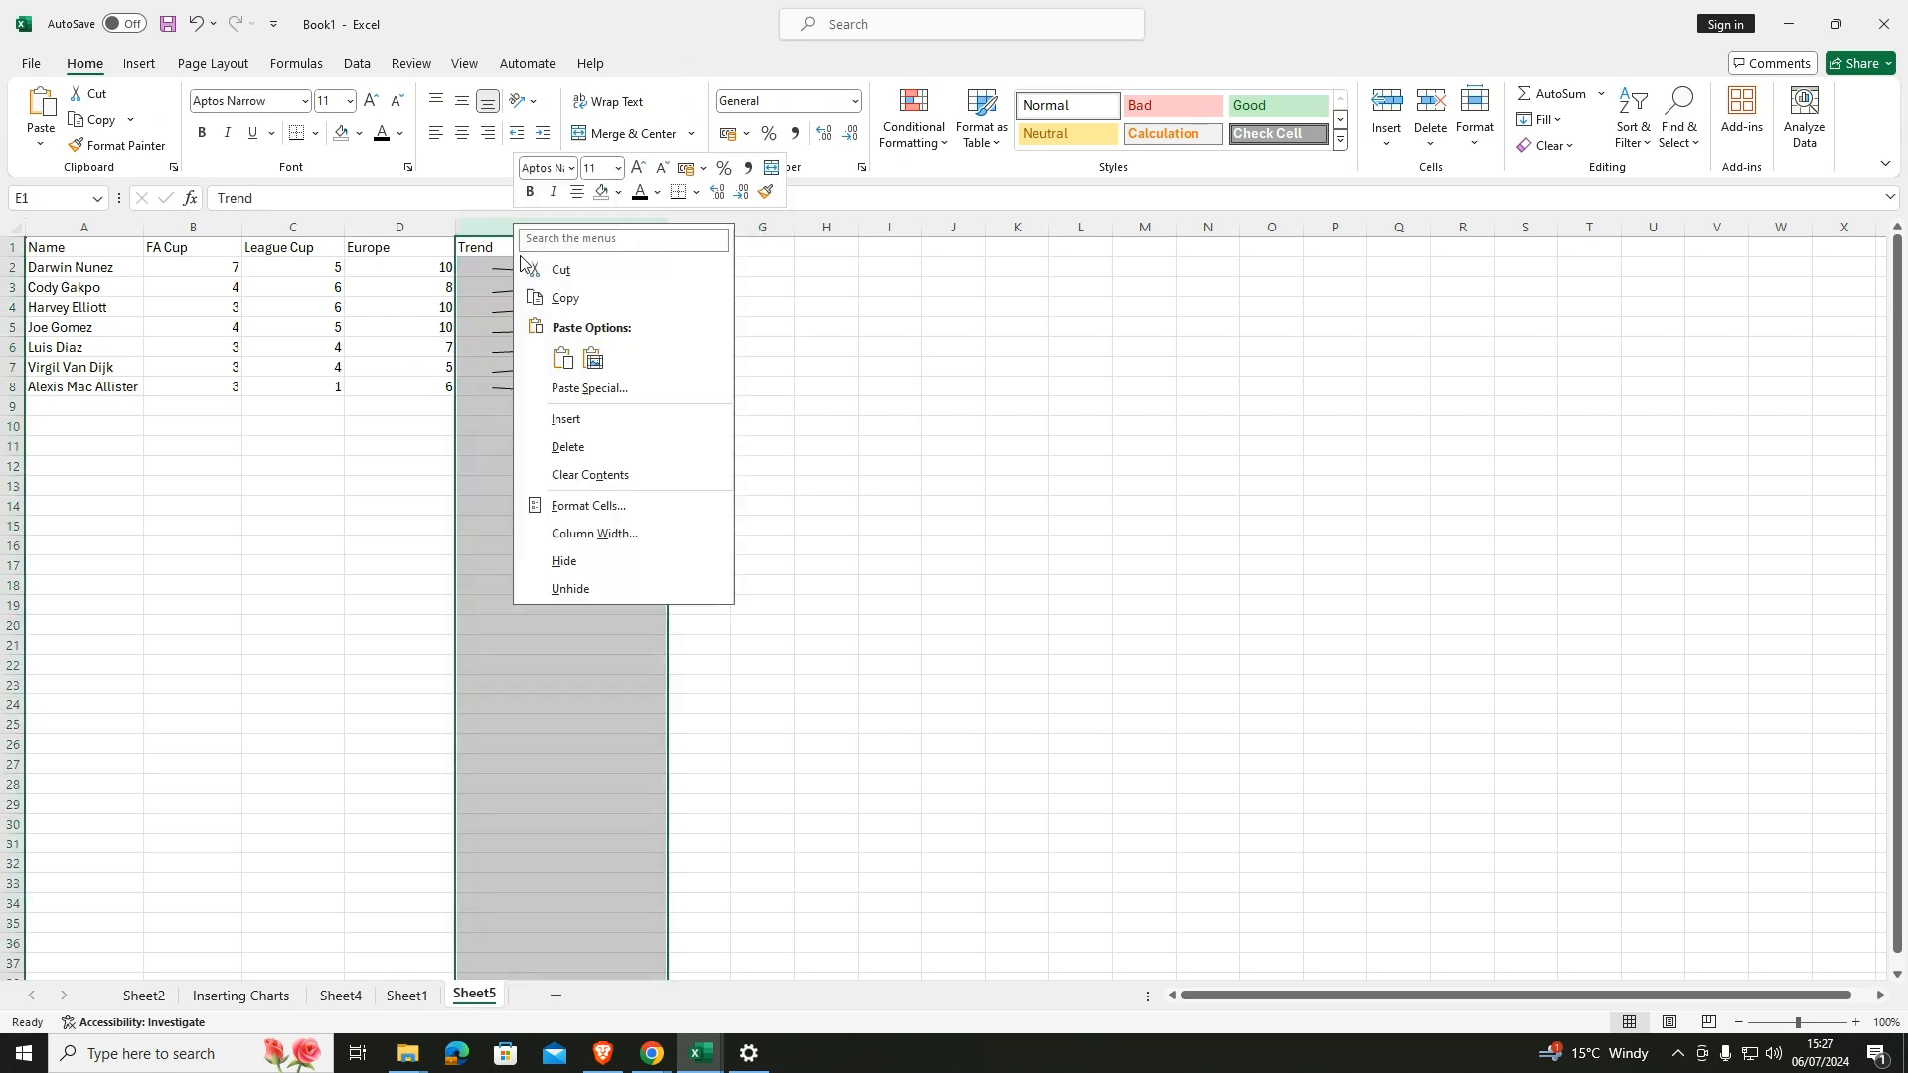
pyautogui.click(574, 420)
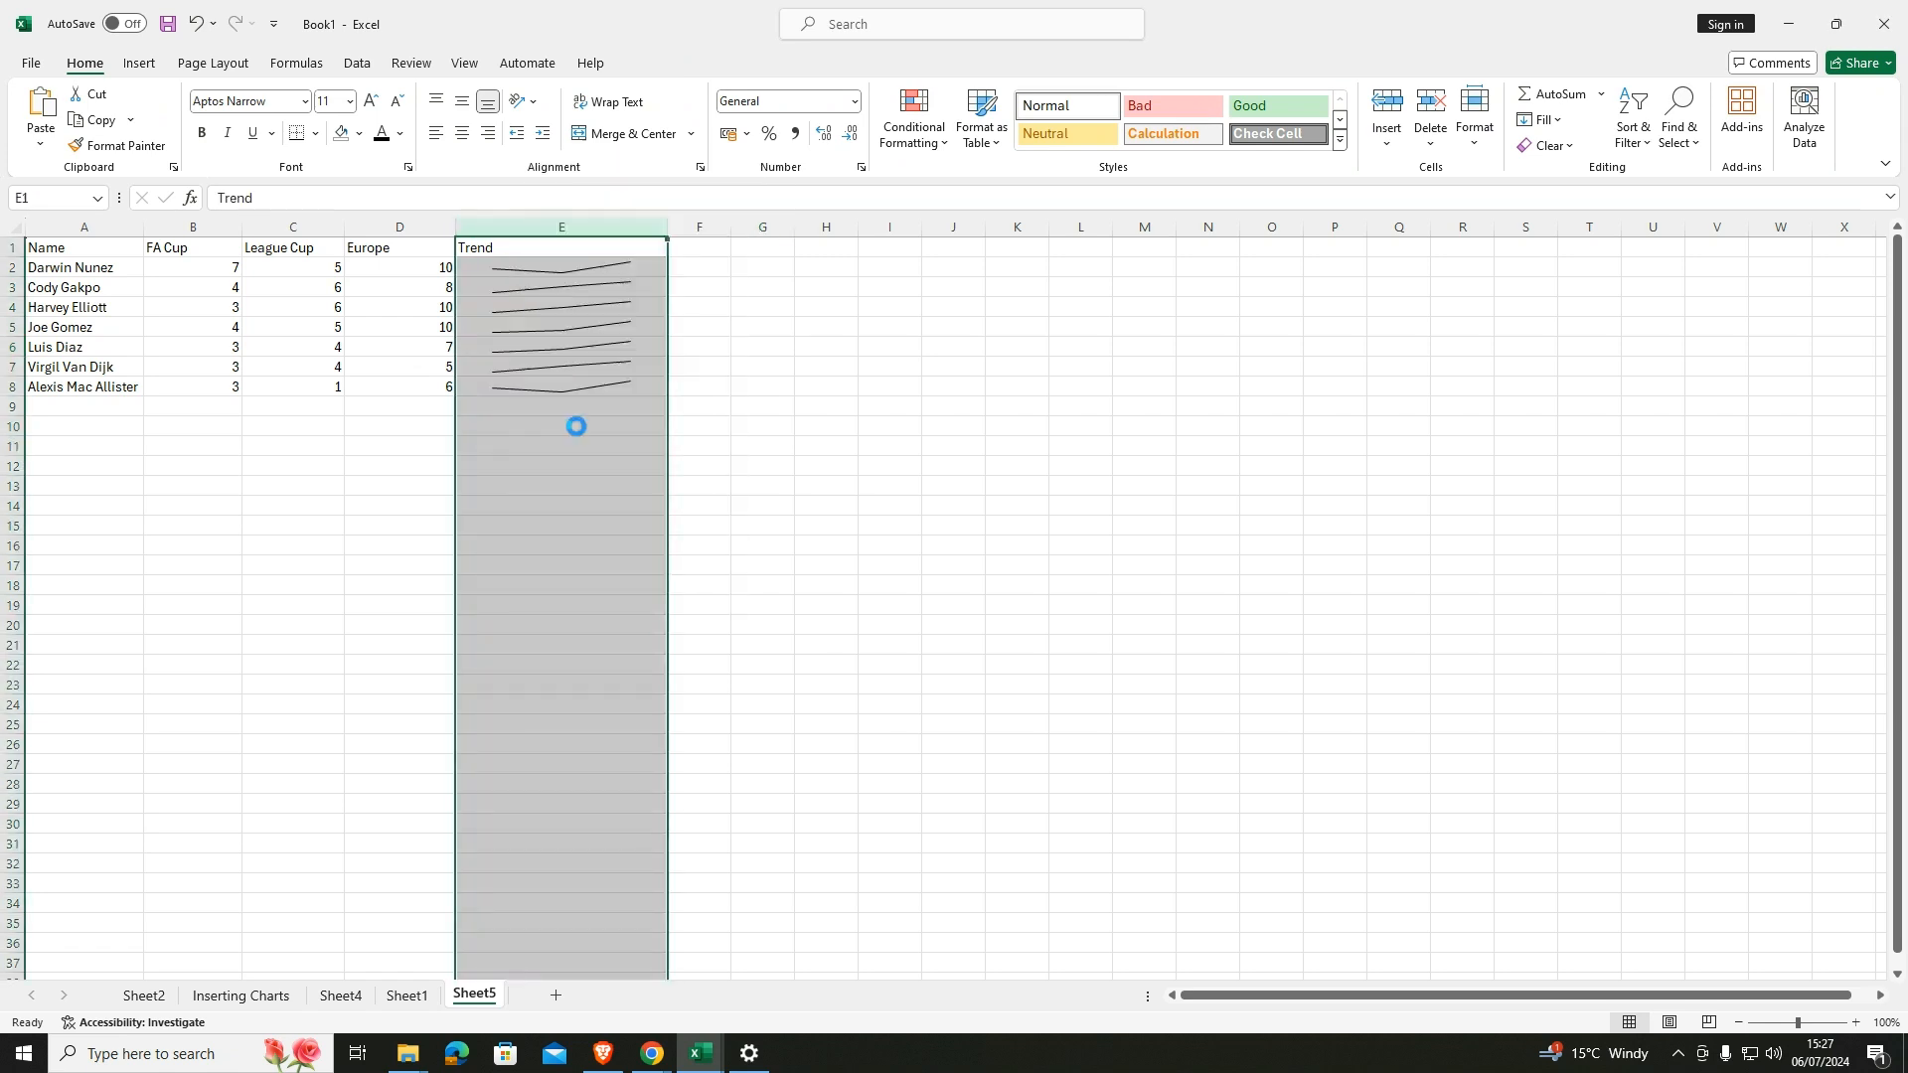
pyautogui.click(937, 385)
# Look through the Quick Analysis options for charts, totals, tables and sparklines on the range A1:D8.
pyautogui.moveTo(54, 245); pyautogui.dragTo(405, 385)
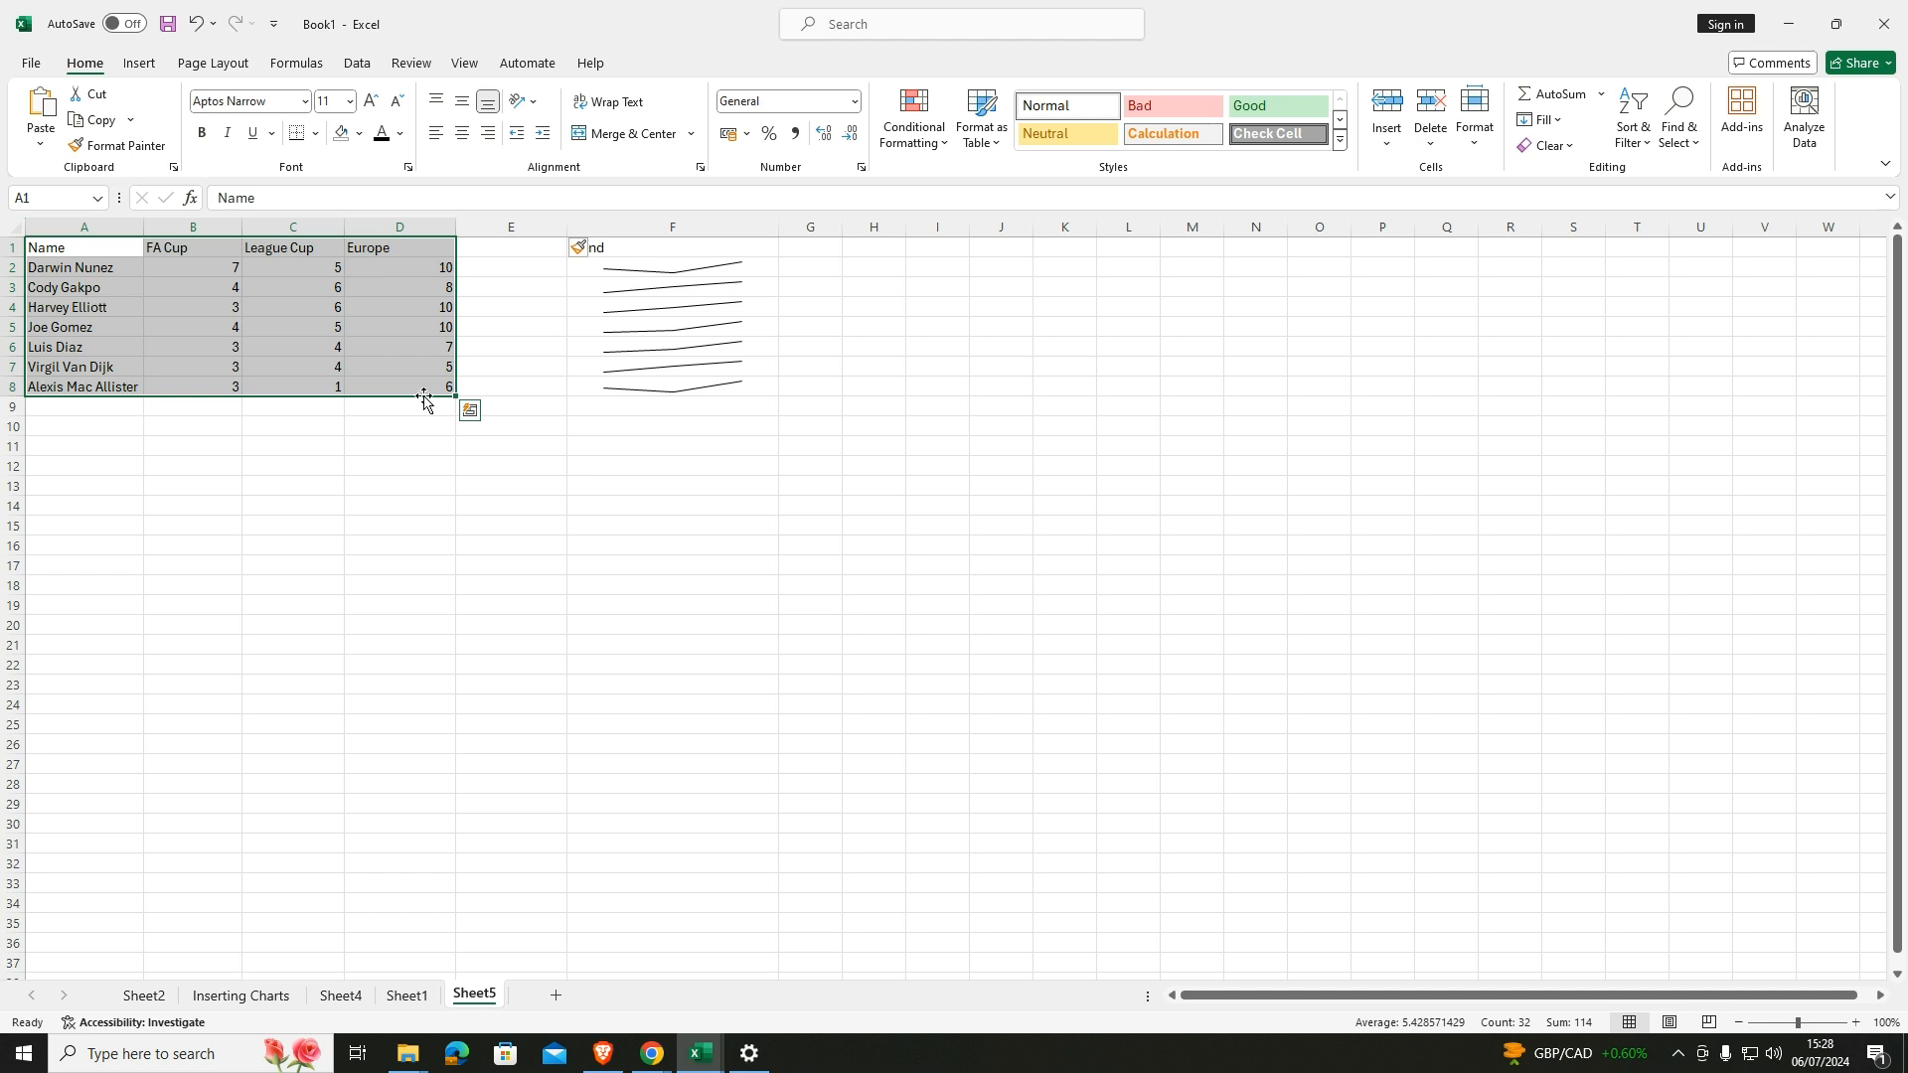
pyautogui.click(470, 413)
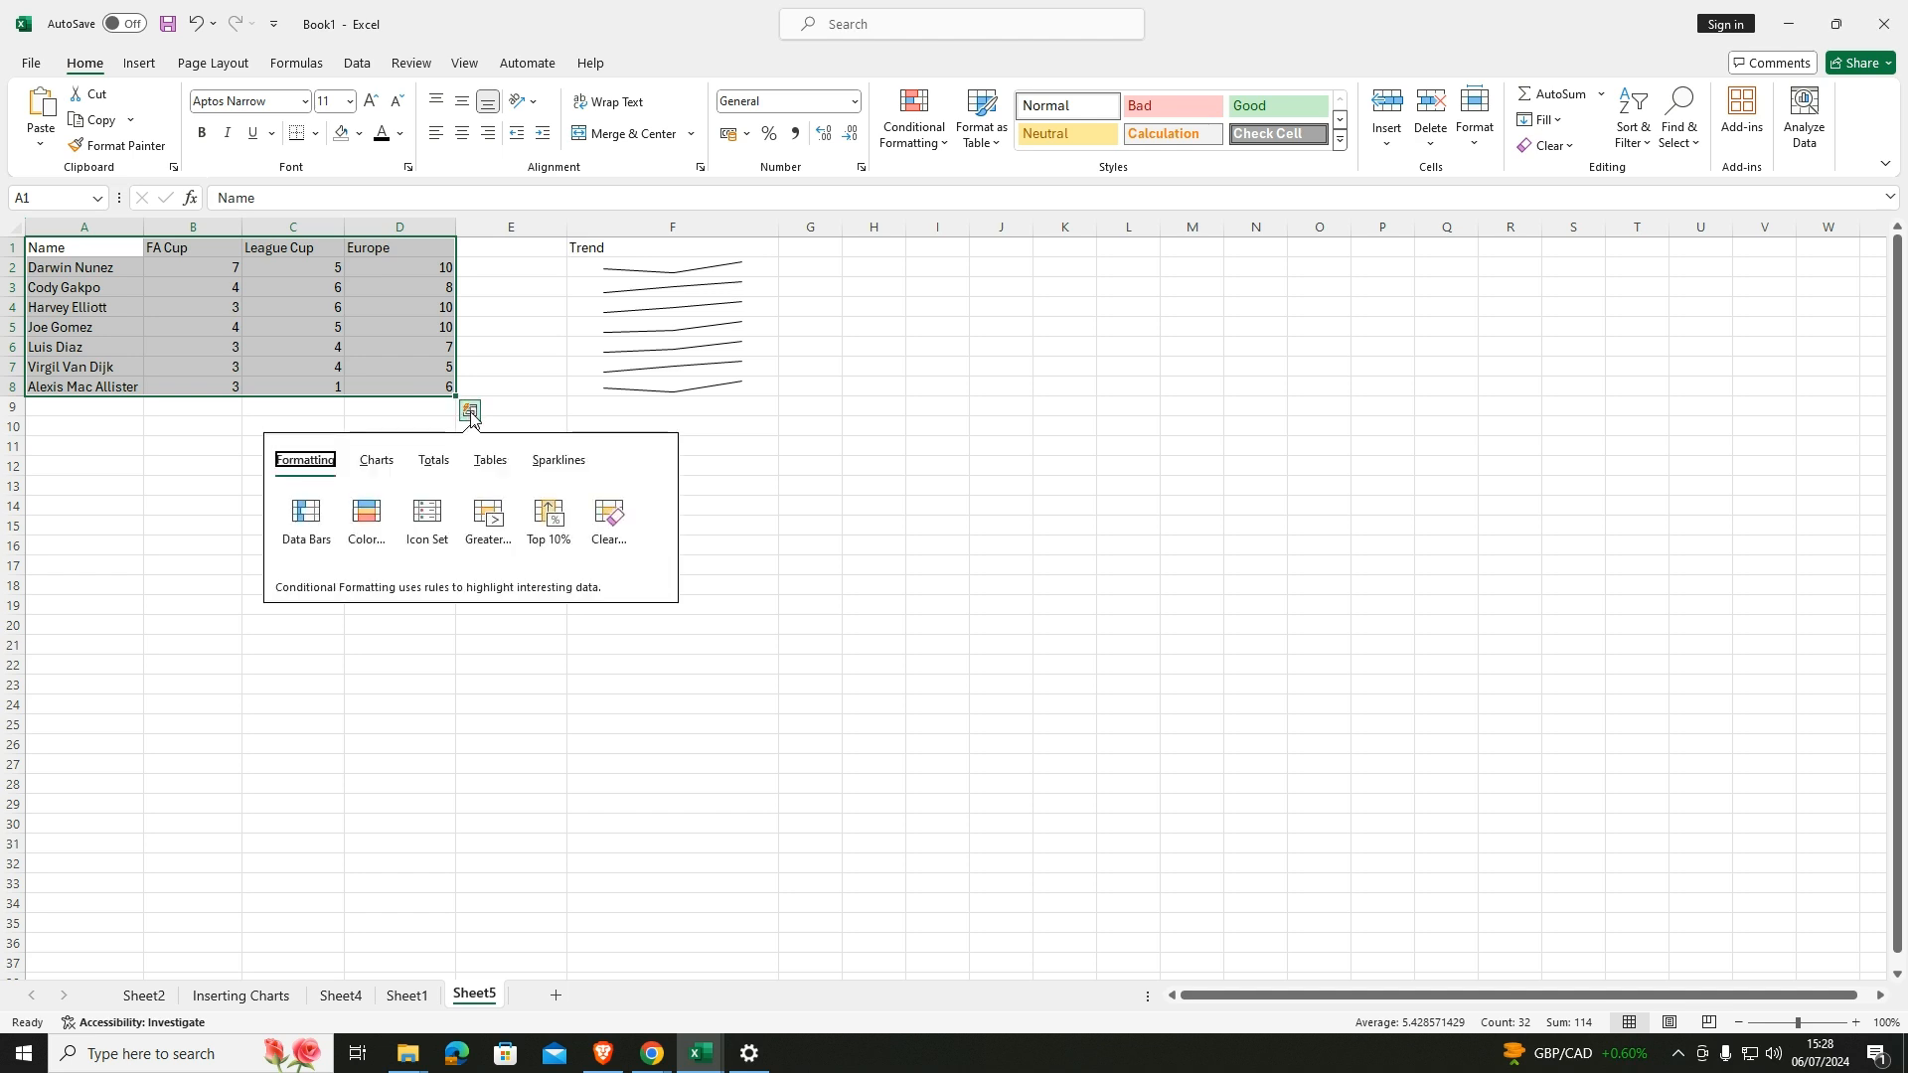
pyautogui.click(370, 463)
pyautogui.moveTo(374, 539)
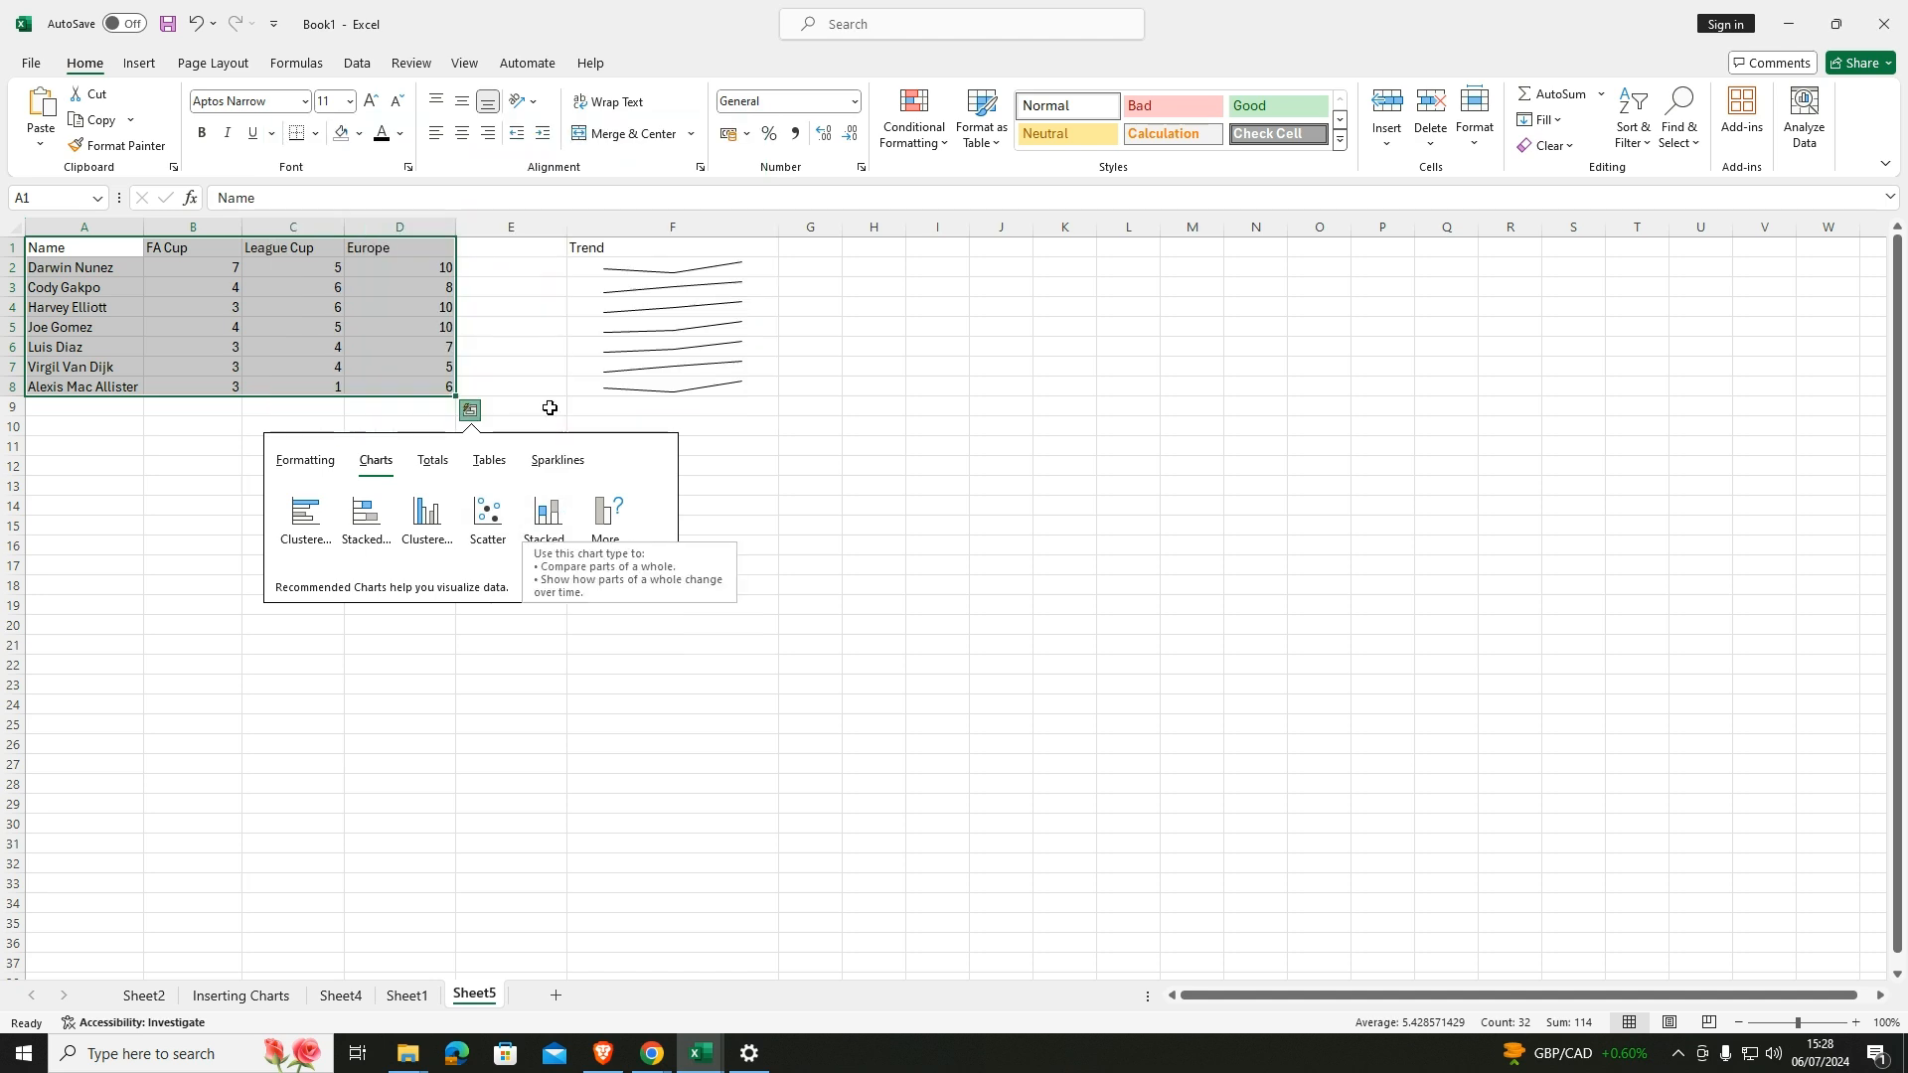
pyautogui.click(443, 463)
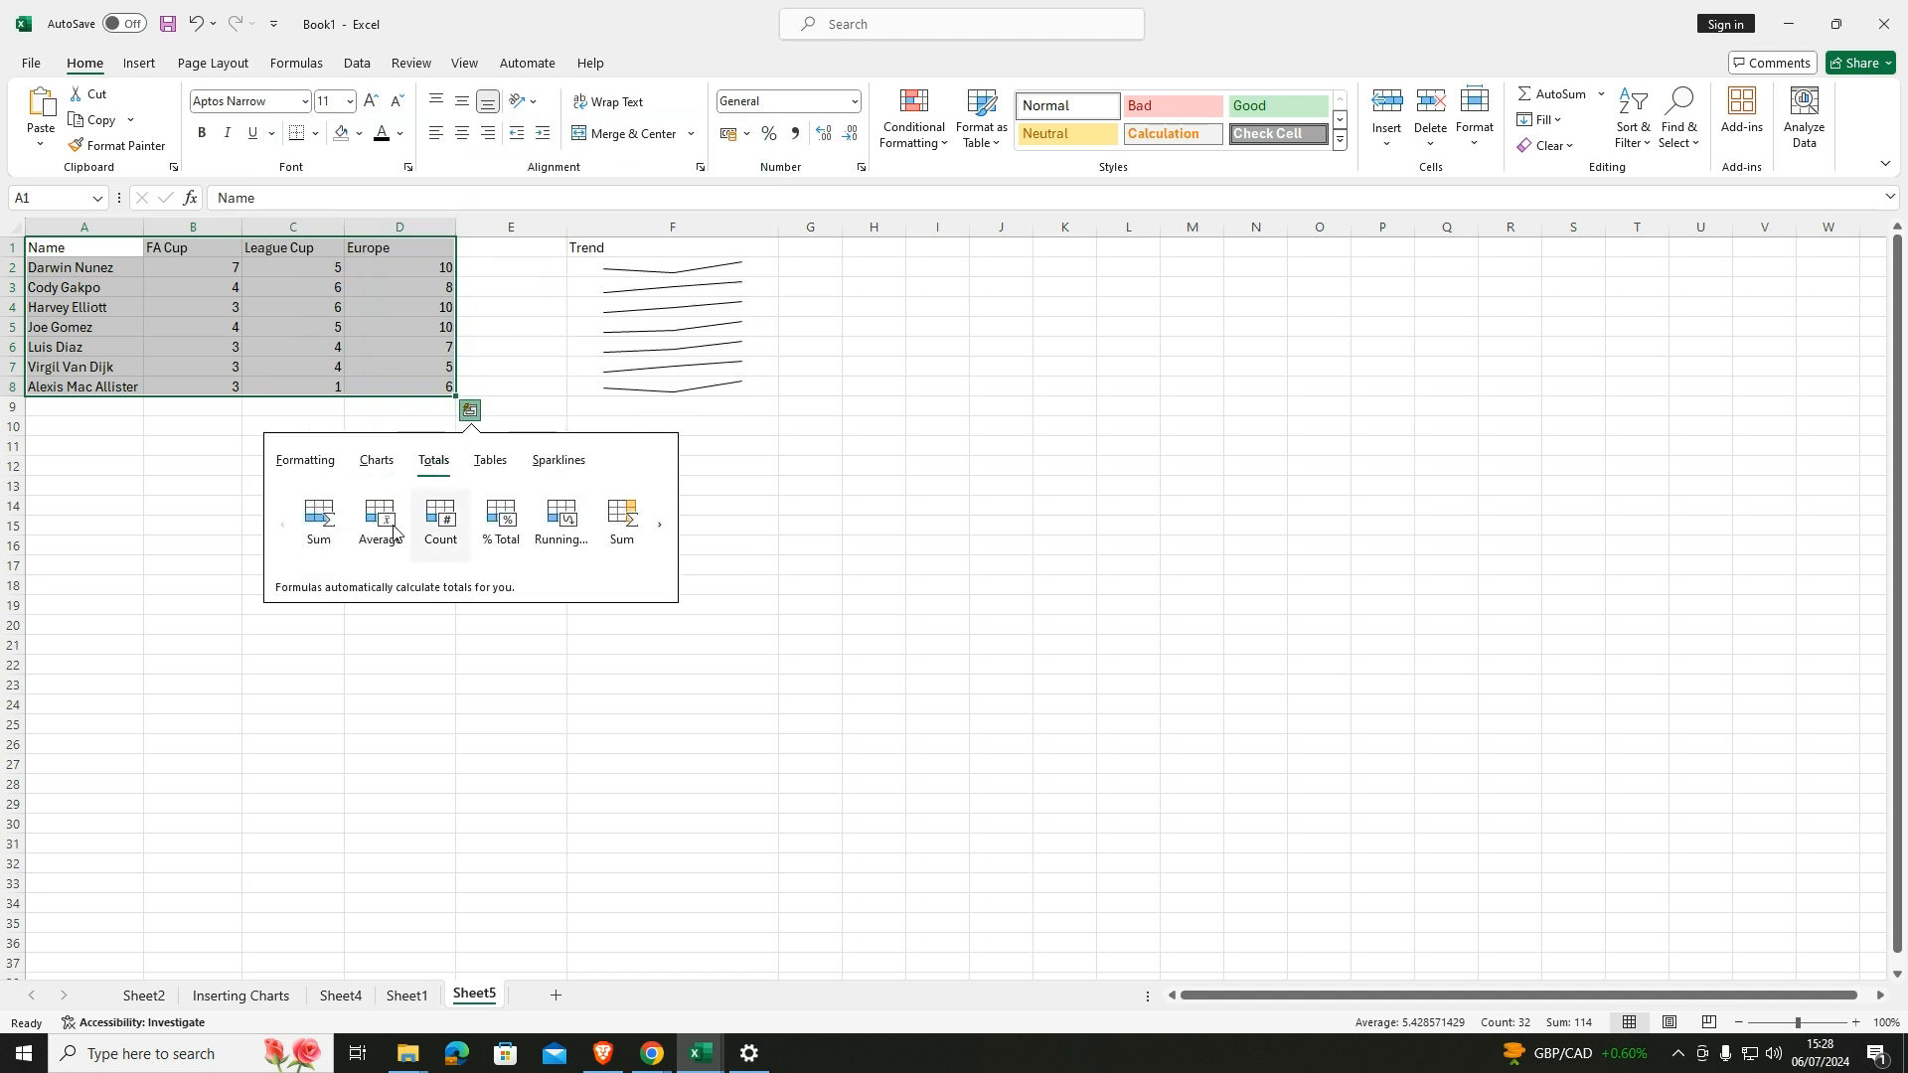
pyautogui.click(478, 463)
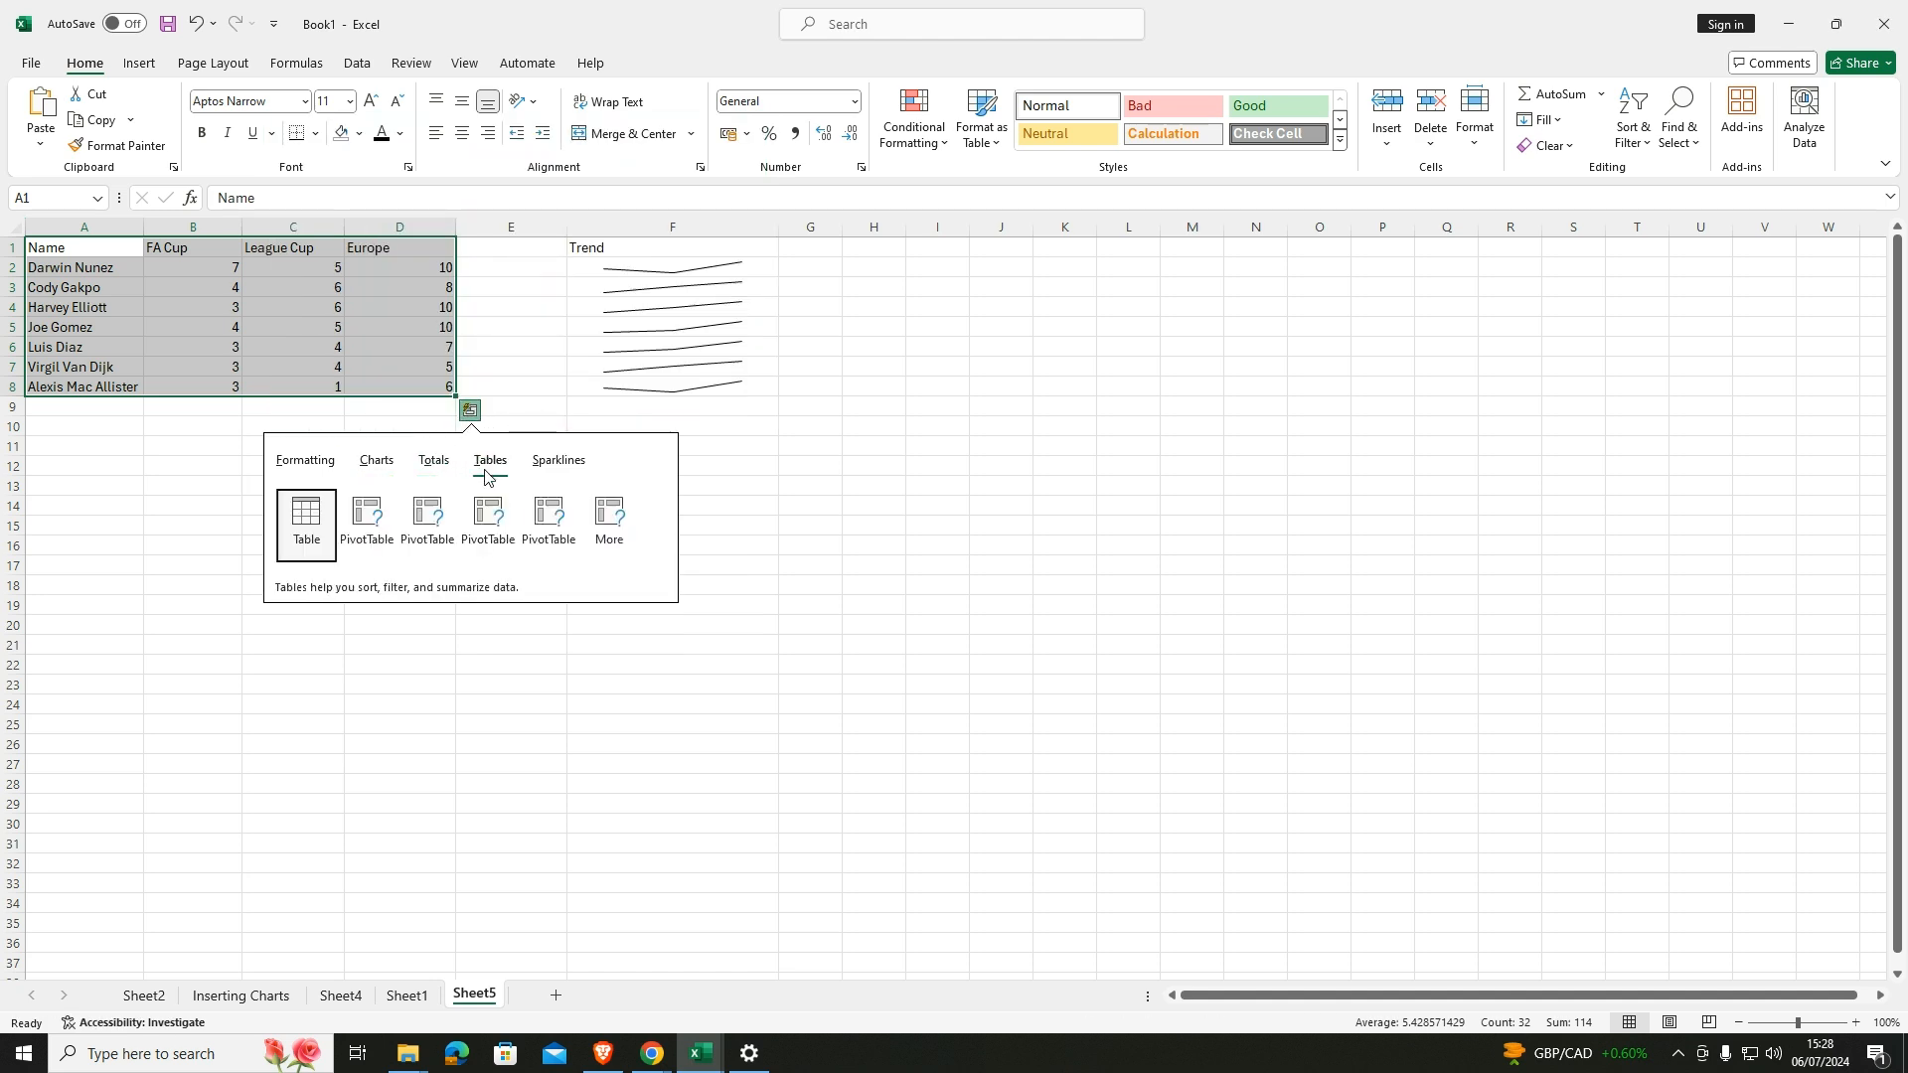
pyautogui.click(555, 467)
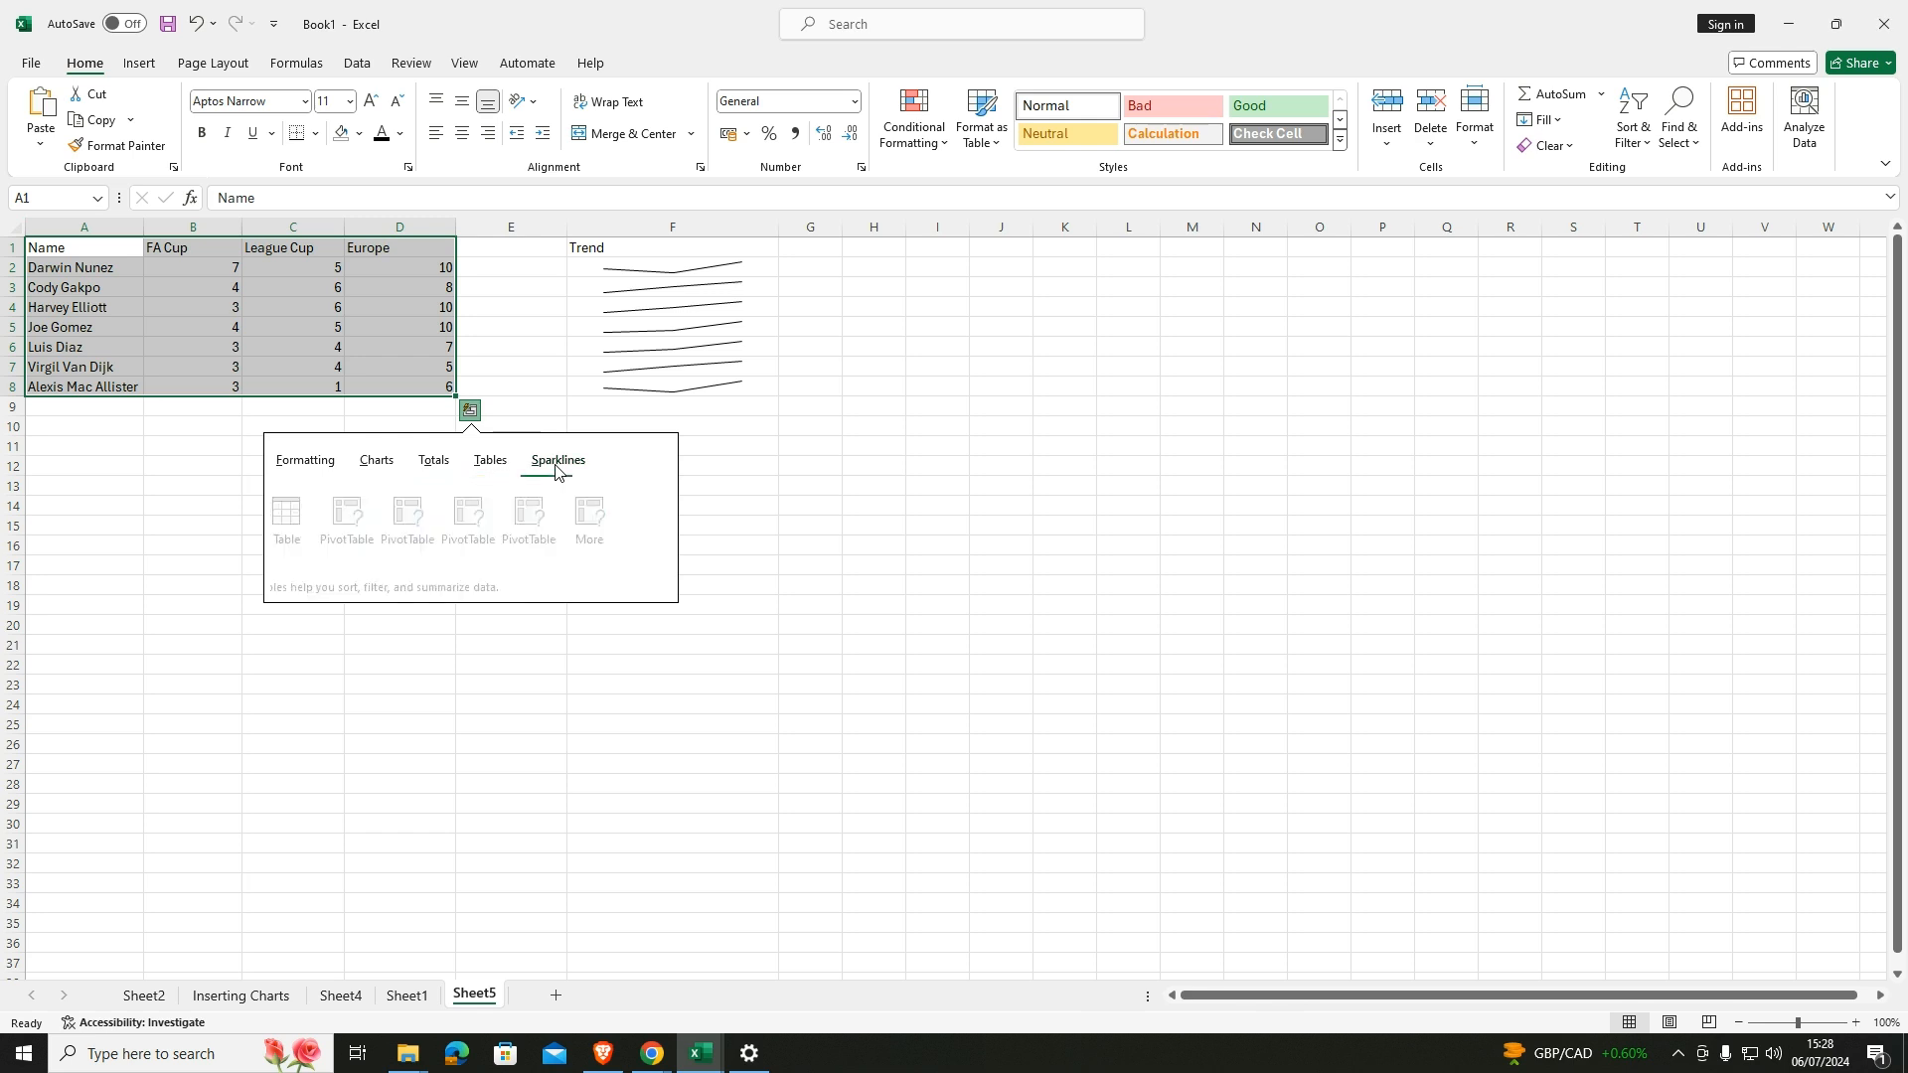
# Try a Greater Than 5.5 conditional format with a custom yellow fill on B2:D8, and cancel it.
pyautogui.click(305, 467)
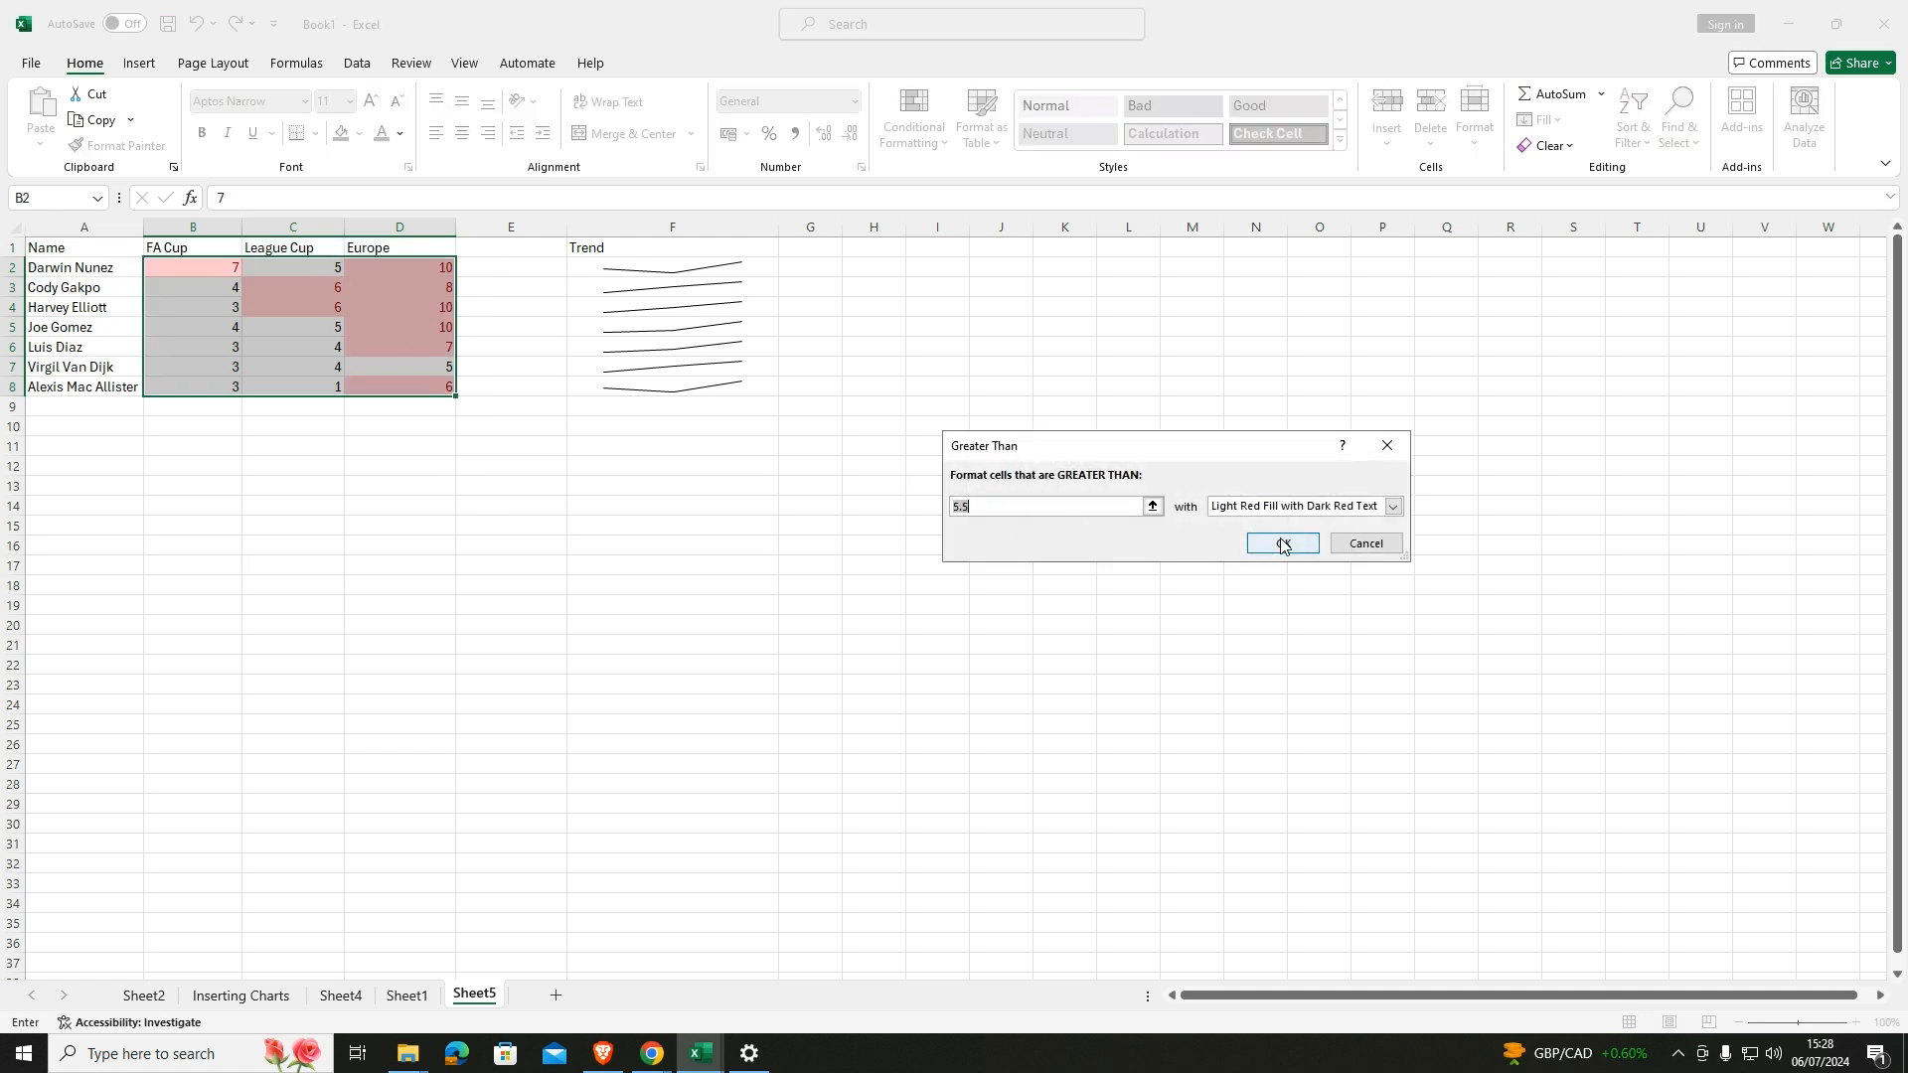
pyautogui.click(1392, 508)
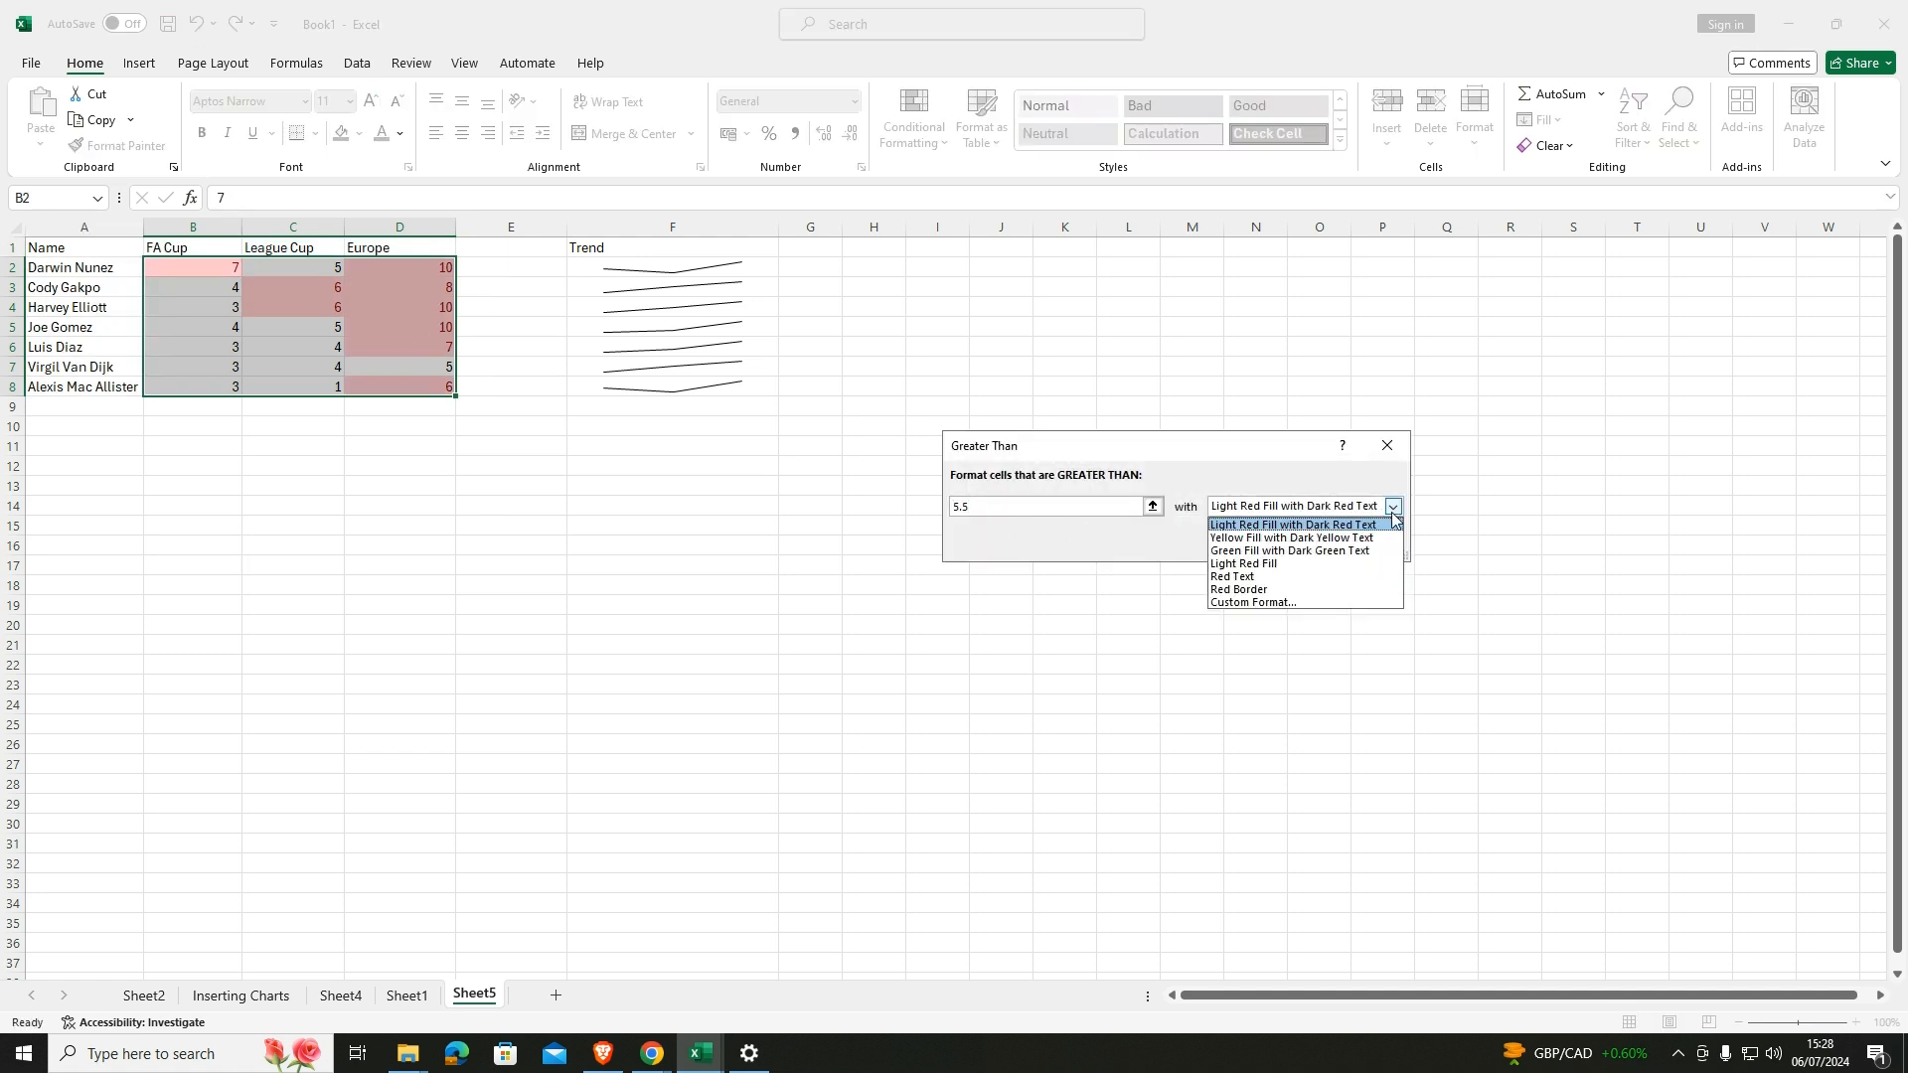
pyautogui.click(1281, 602)
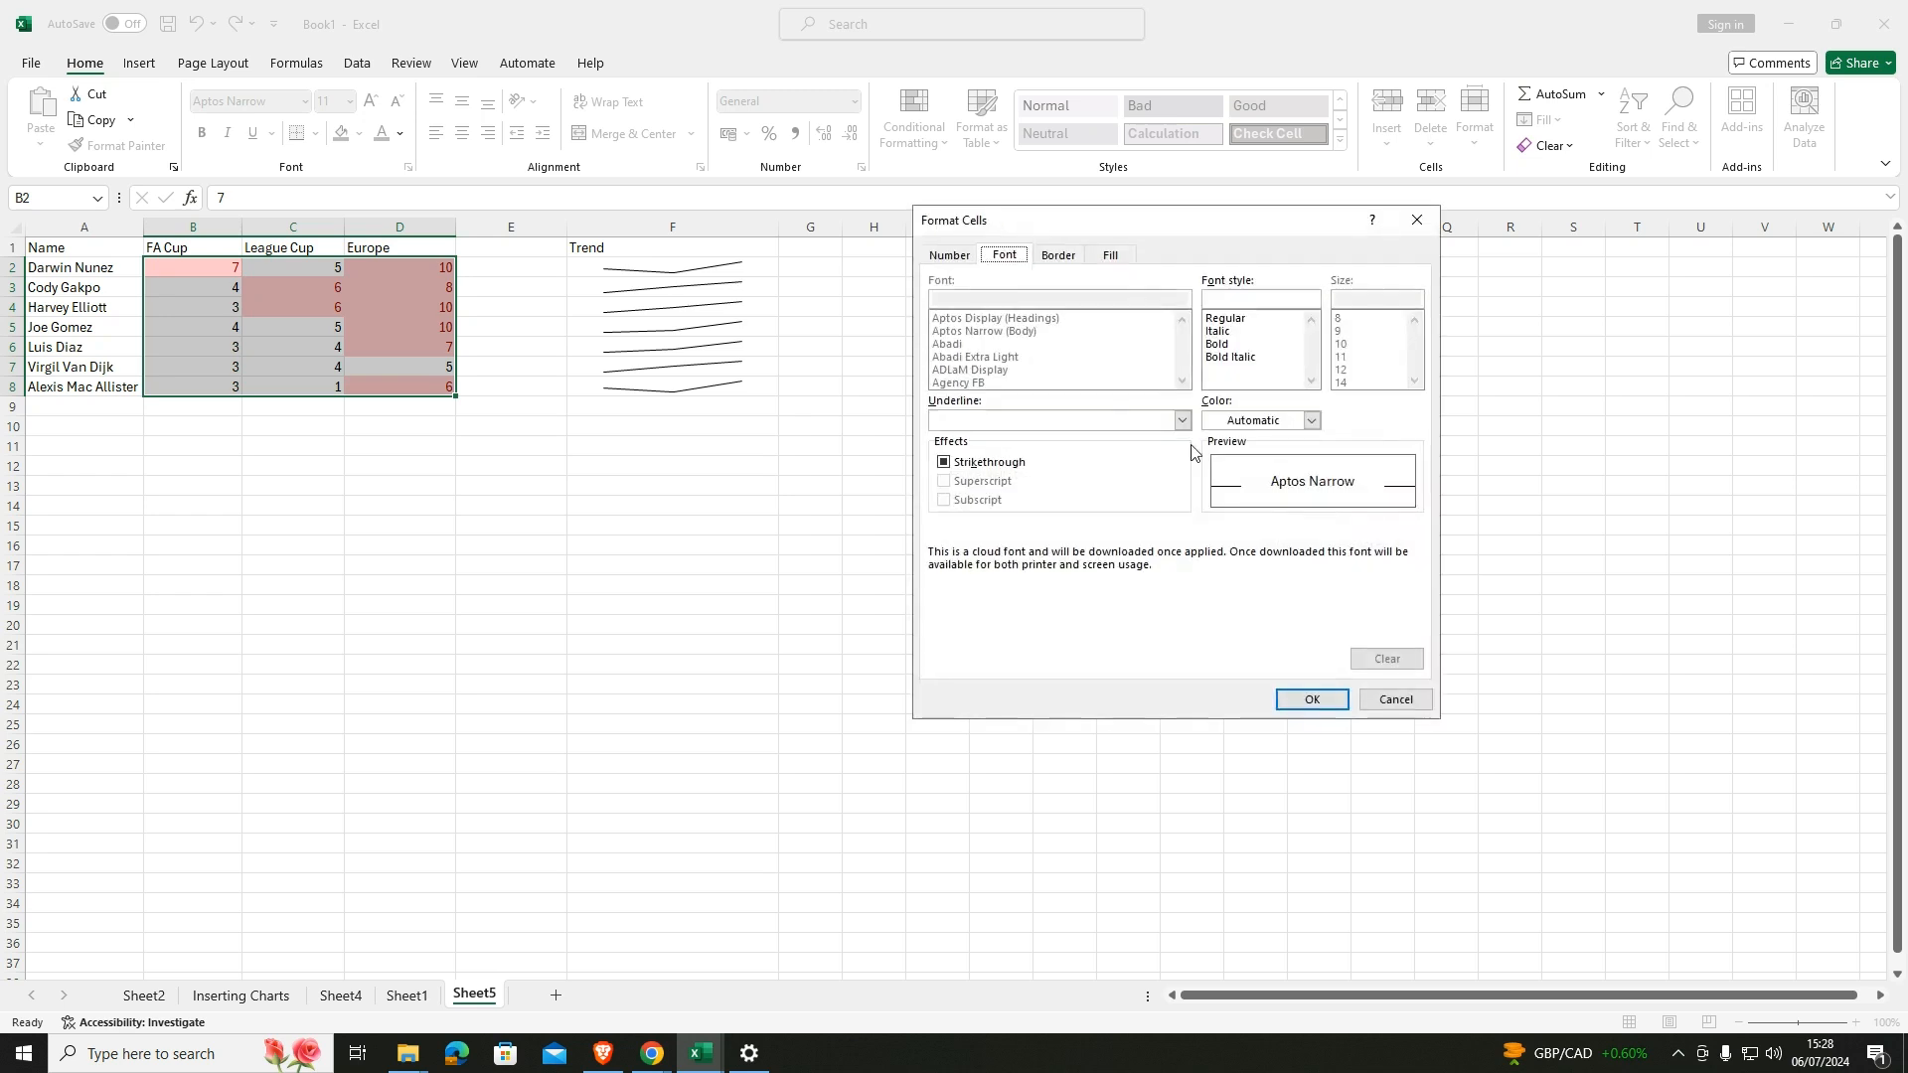
pyautogui.click(1059, 256)
pyautogui.click(1019, 262)
pyautogui.click(1113, 255)
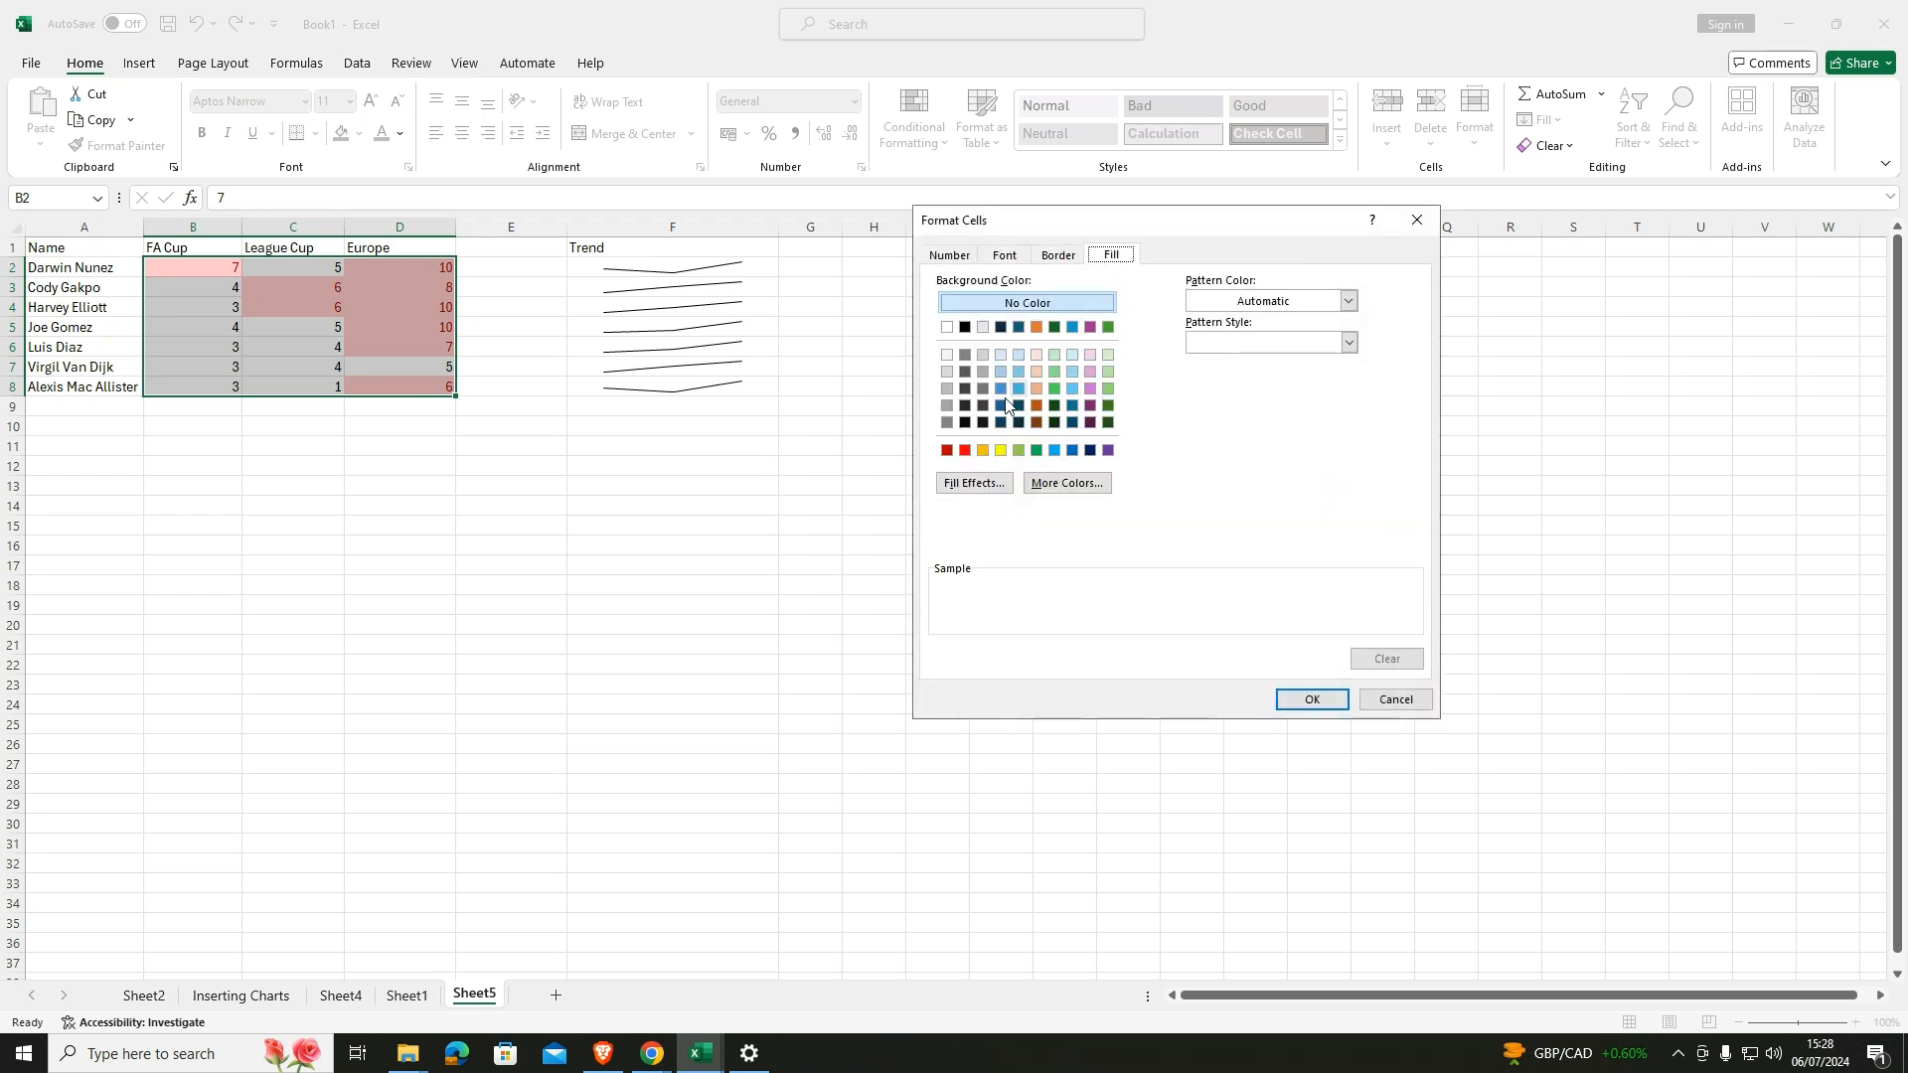
pyautogui.click(1001, 450)
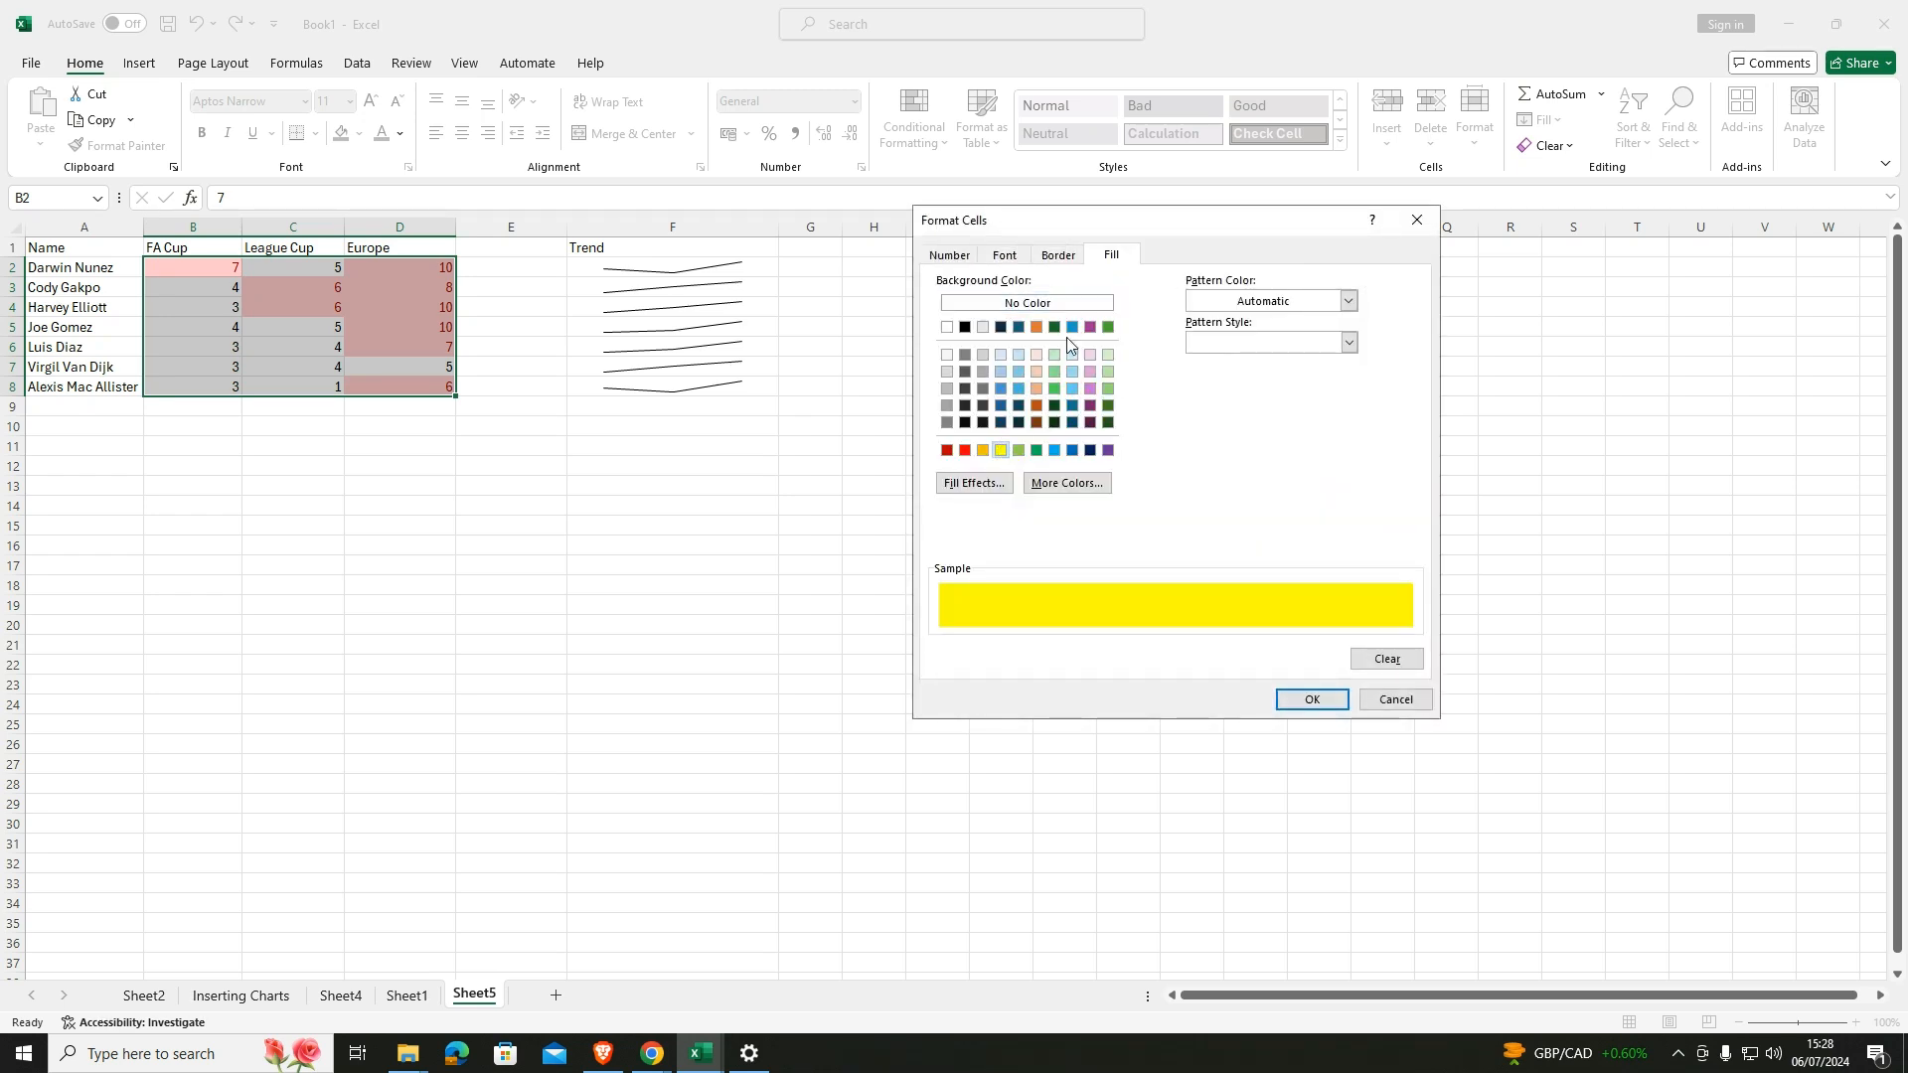
pyautogui.click(1313, 699)
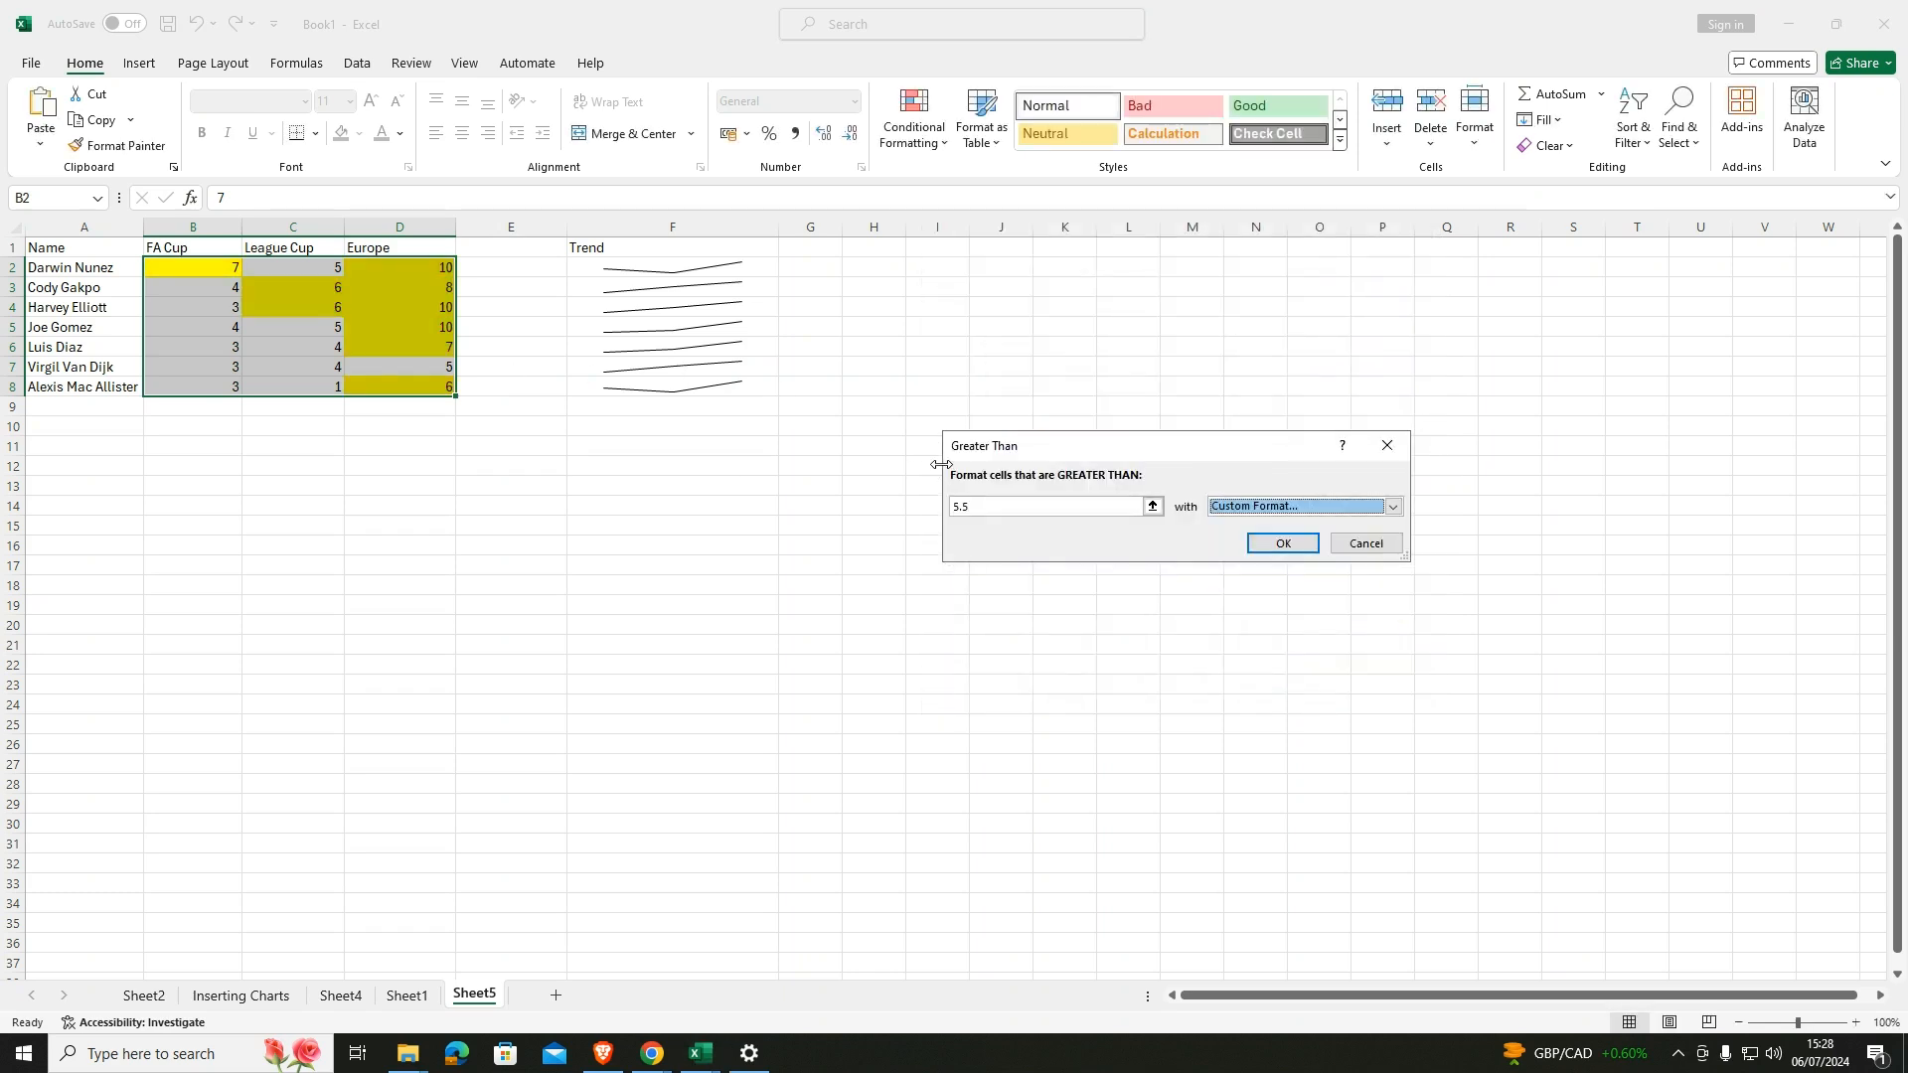
pyautogui.click(1337, 536)
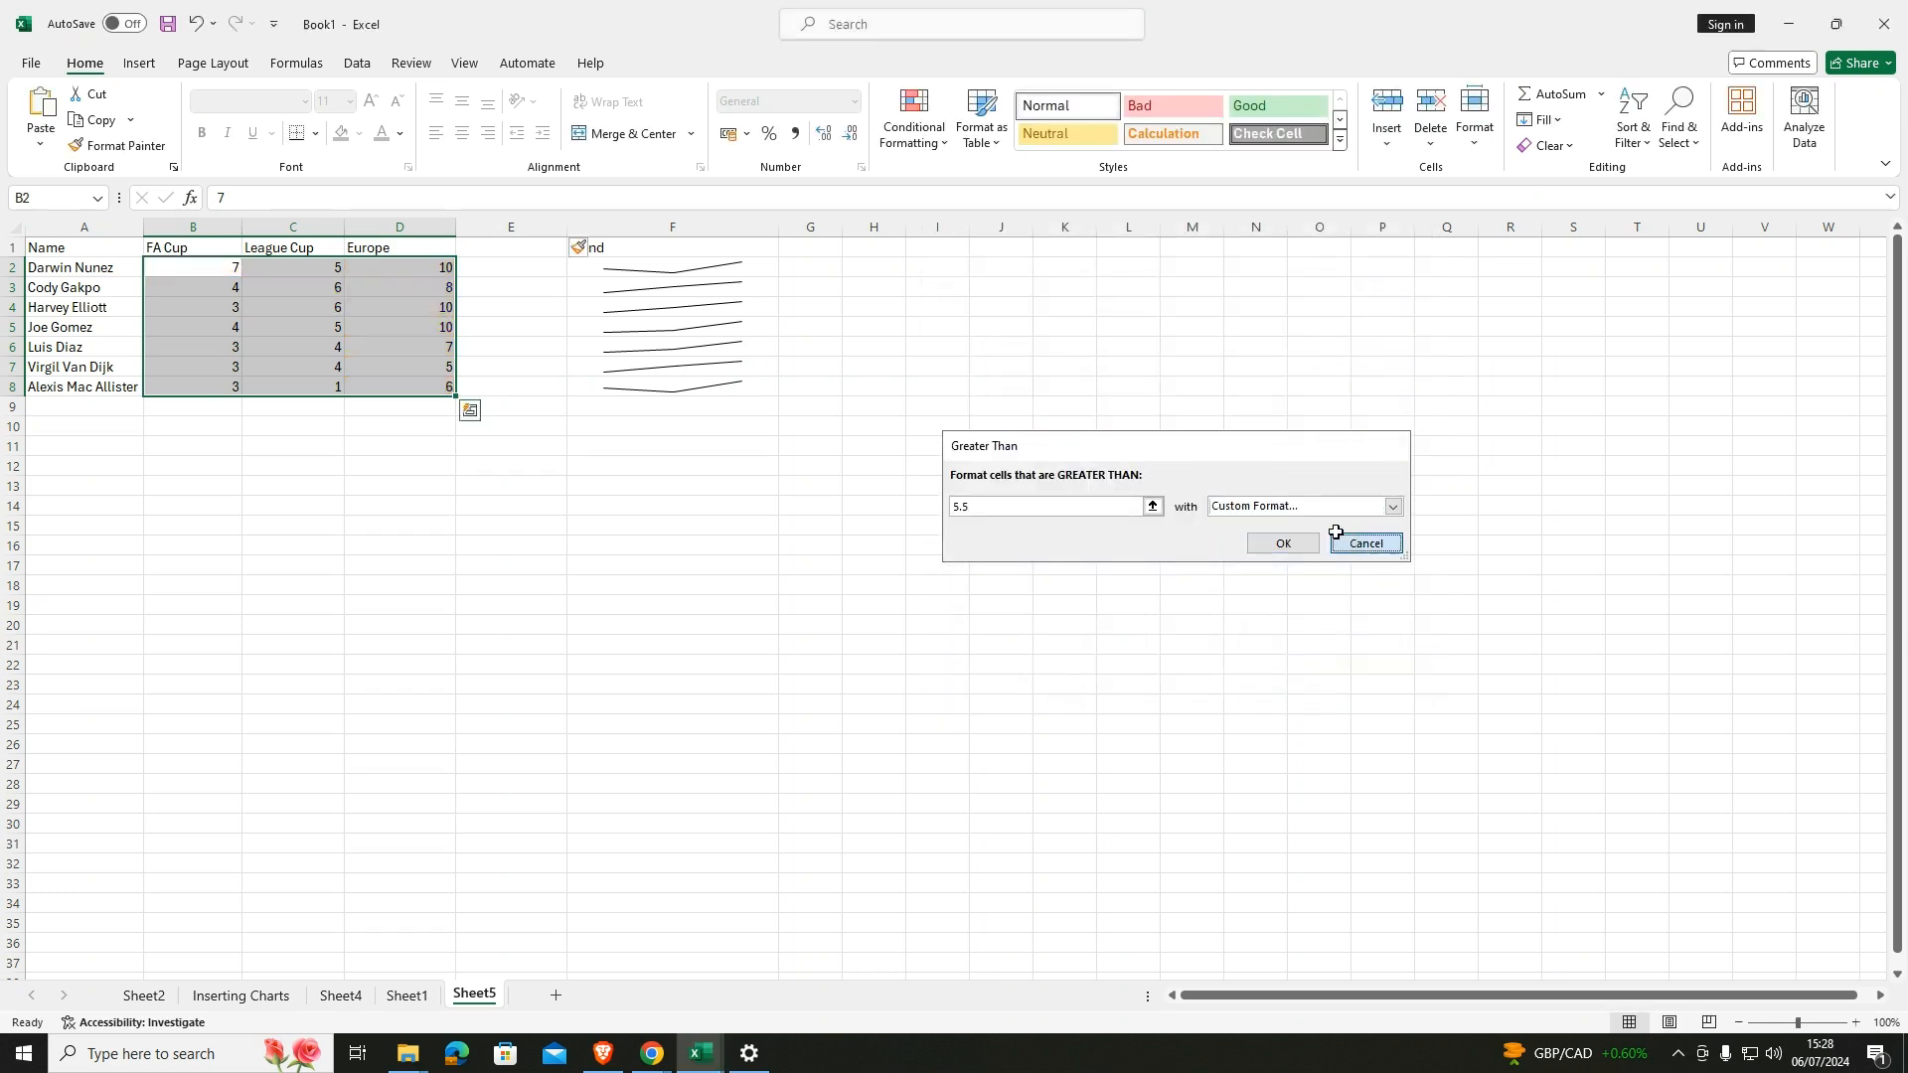
# Undo the blank column insertion and apply Quick Analysis data bars to the range A1:D8.
pyautogui.hotkey('ctrl', 'z')
pyautogui.moveTo(80, 248); pyautogui.dragTo(430, 385)
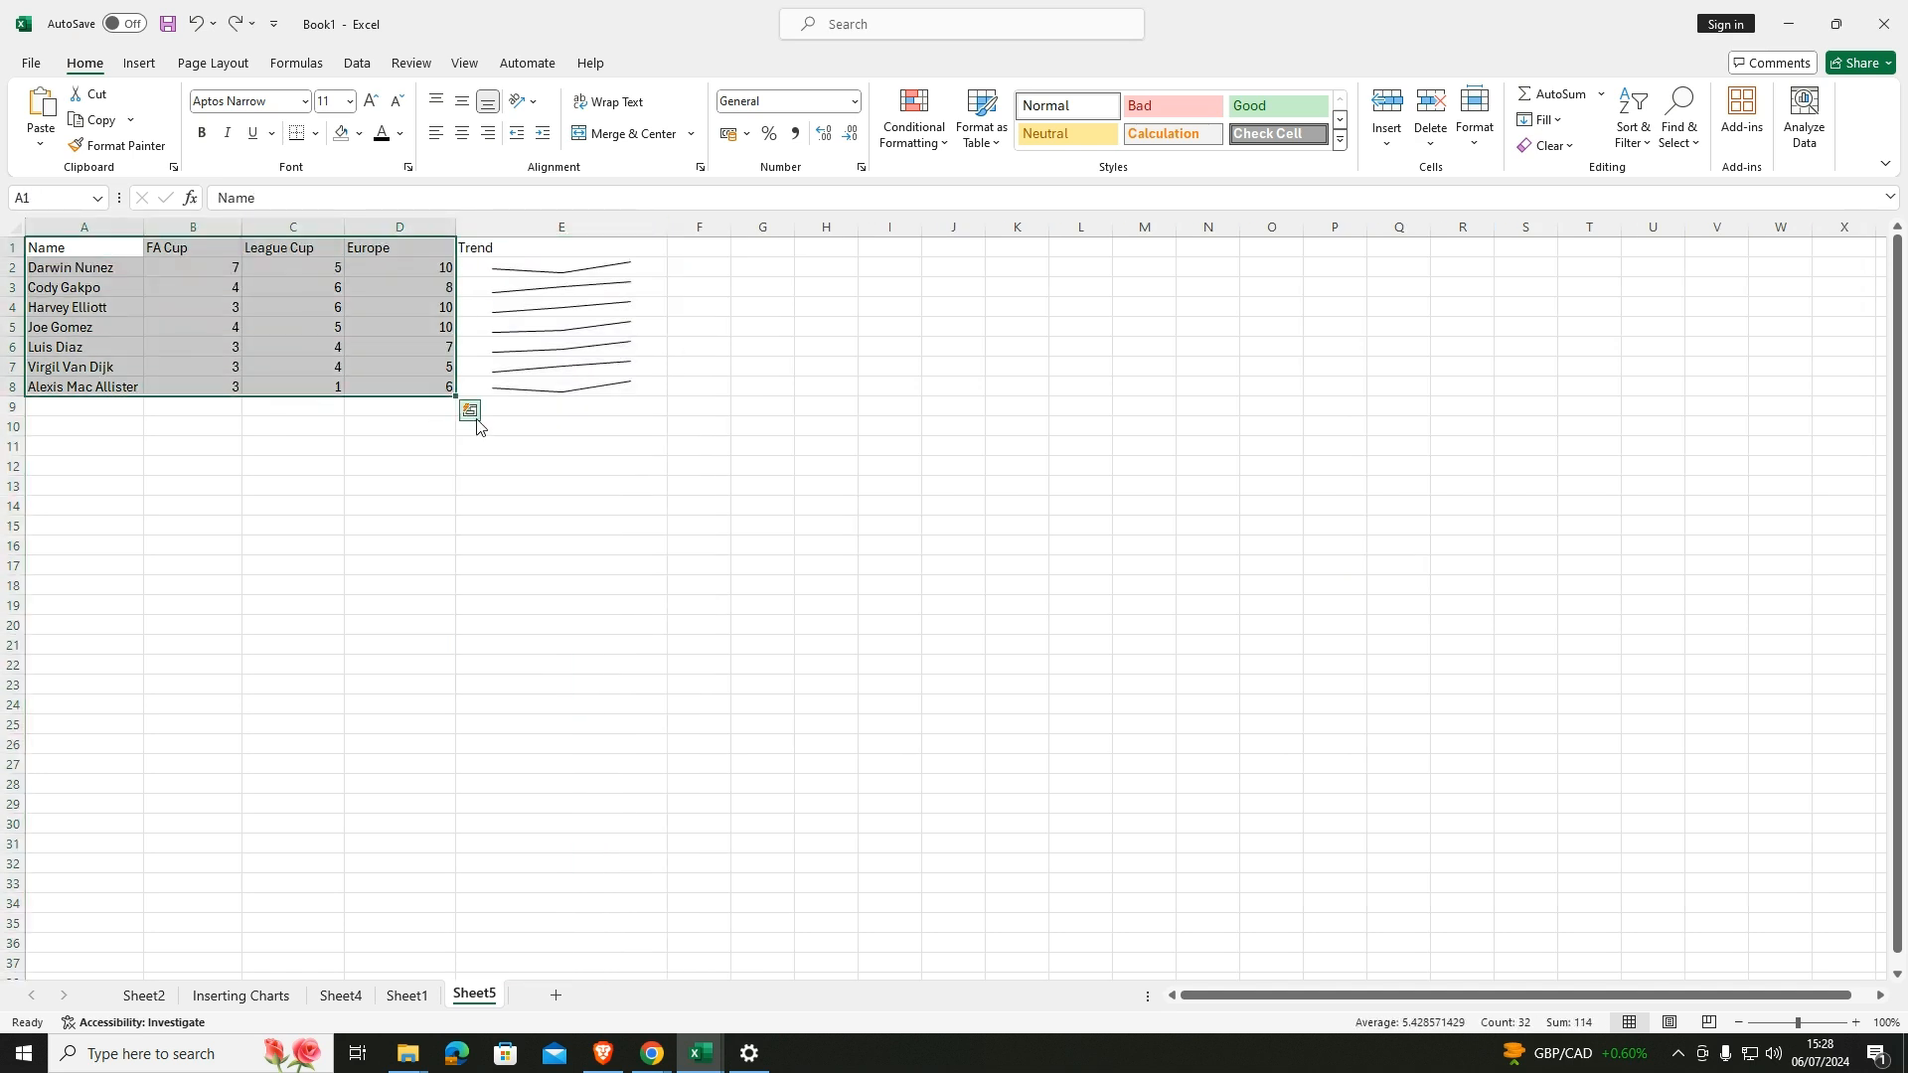
pyautogui.click(471, 413)
pyautogui.click(308, 522)
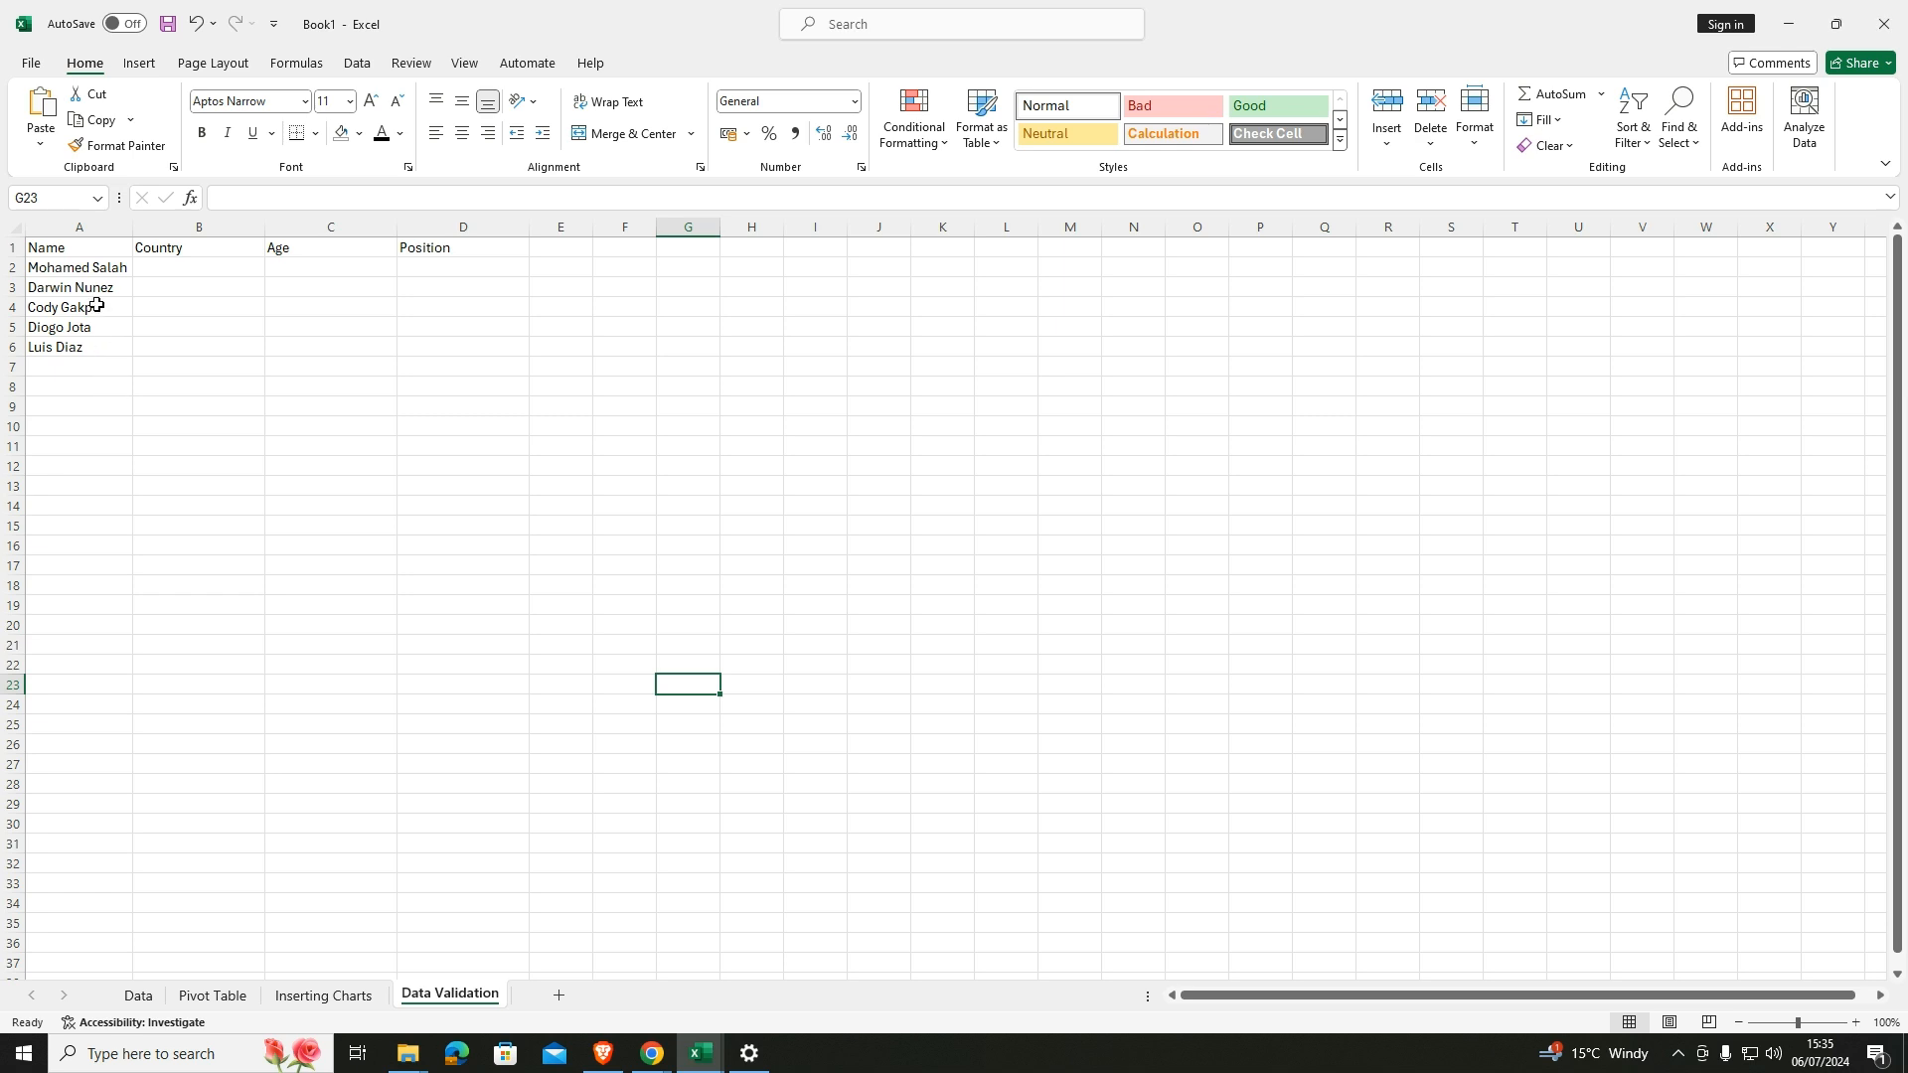
# Enter "Trent Alaxandar Arnold" as the player name in A7, and autofit column A to the names.
pyautogui.click(85, 370)
pyautogui.write('Tre')
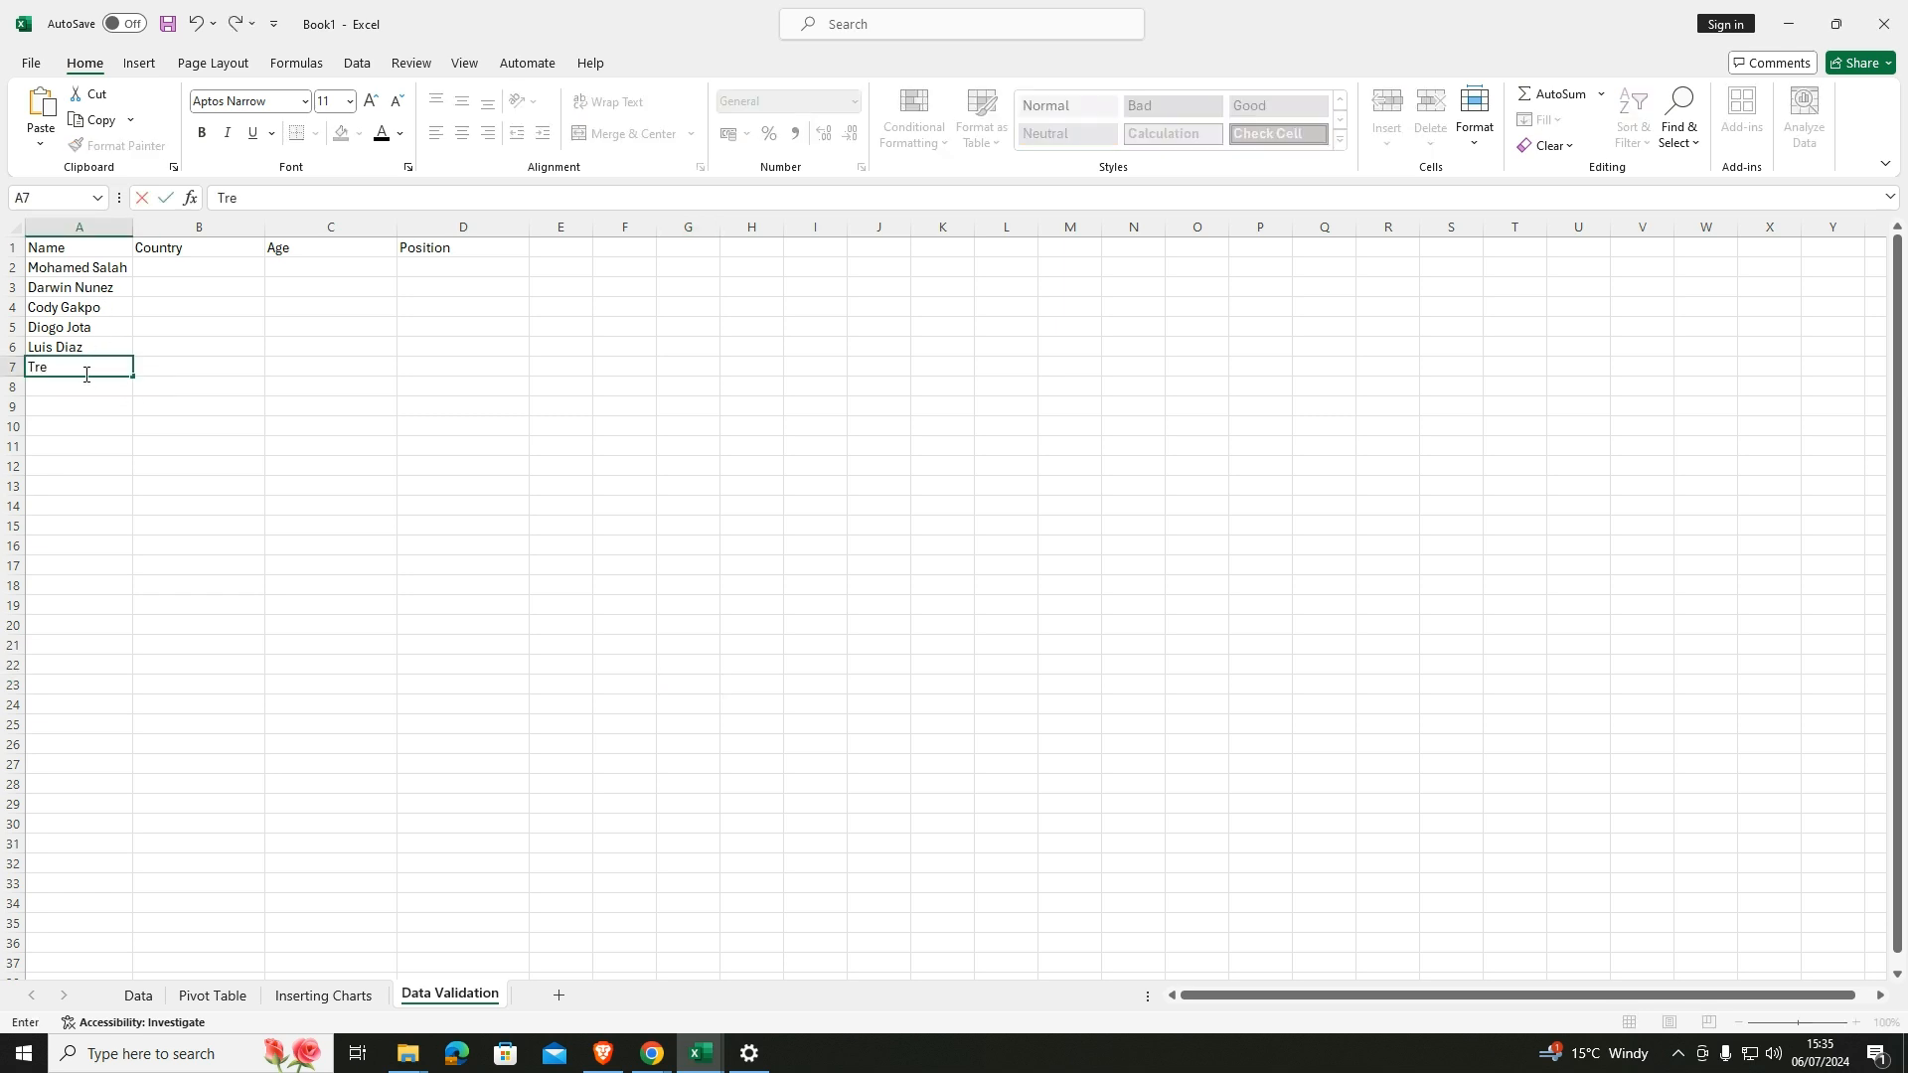
pyautogui.write('nt Alaxandae Arnold')
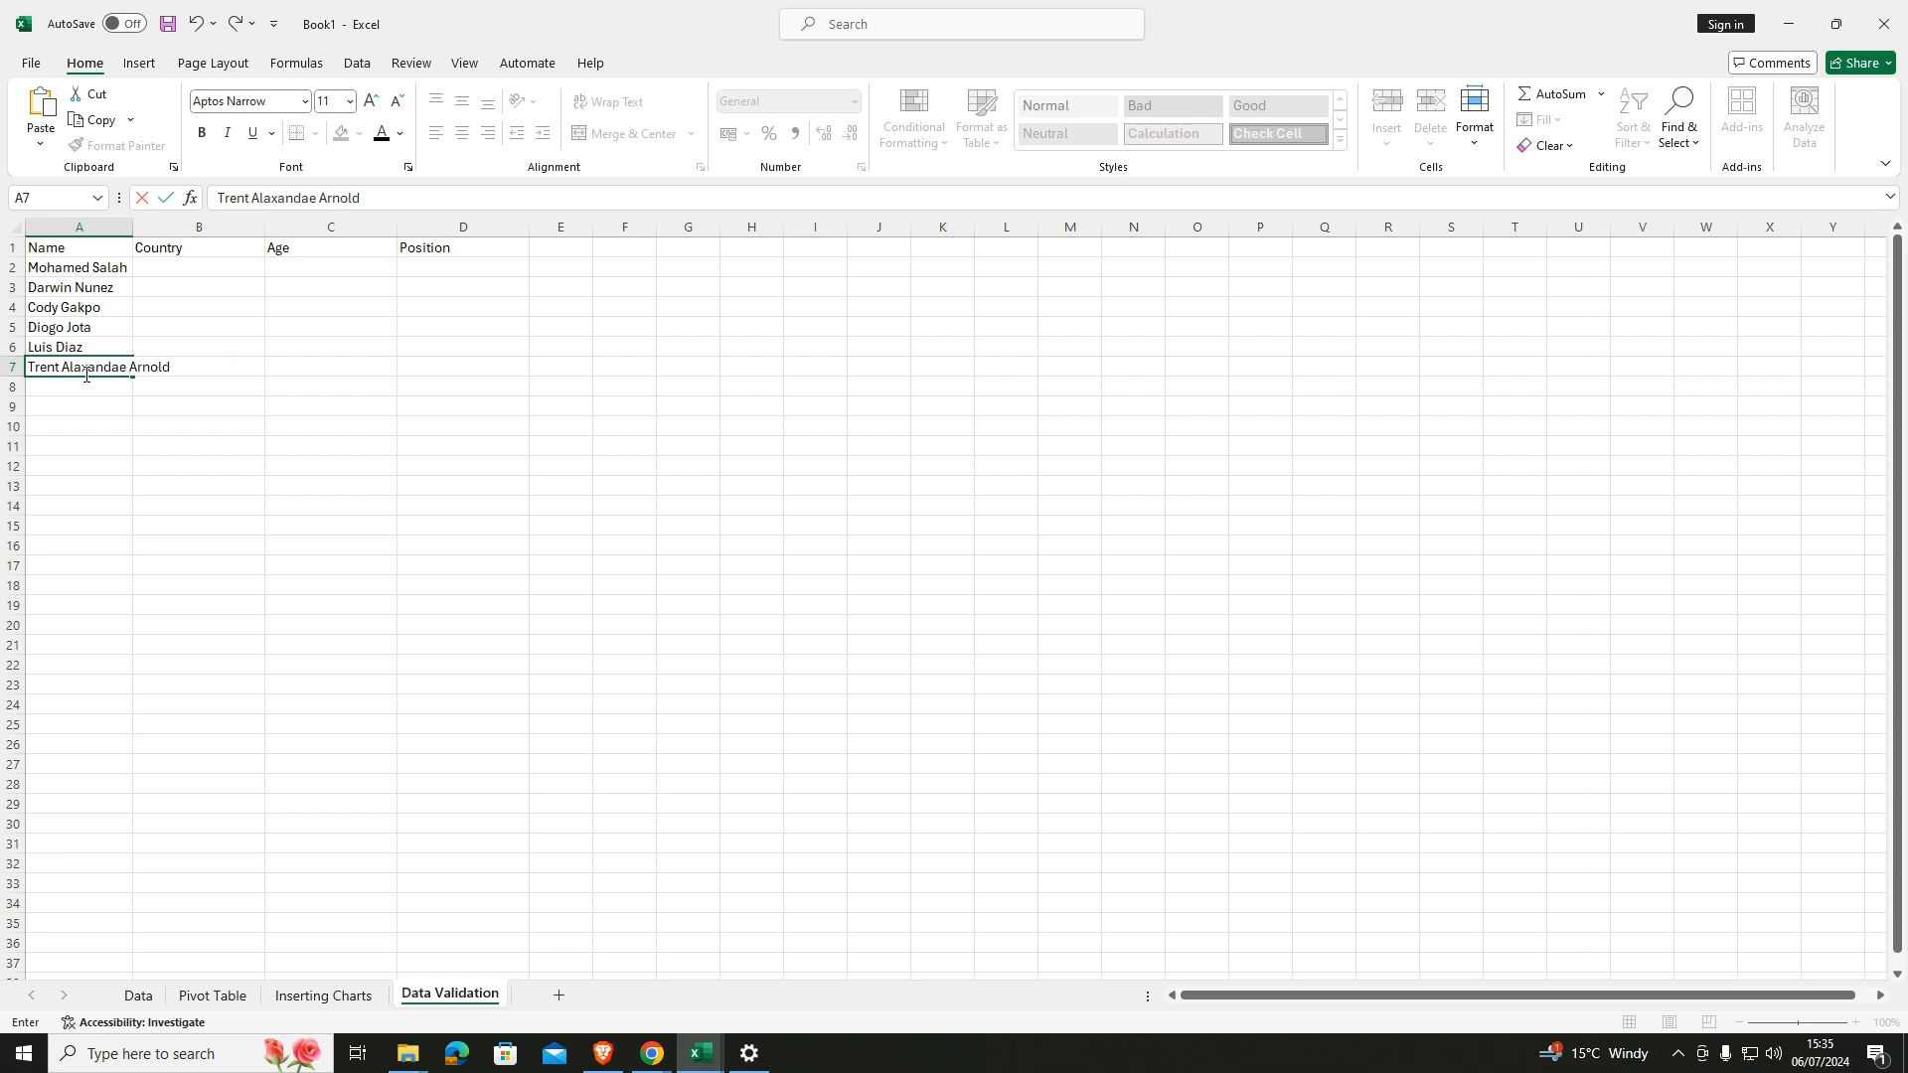
pyautogui.click(318, 197)
pyautogui.press('BackSpace')
pyautogui.write('r')
pyautogui.click(502, 345)
pyautogui.click(185, 272)
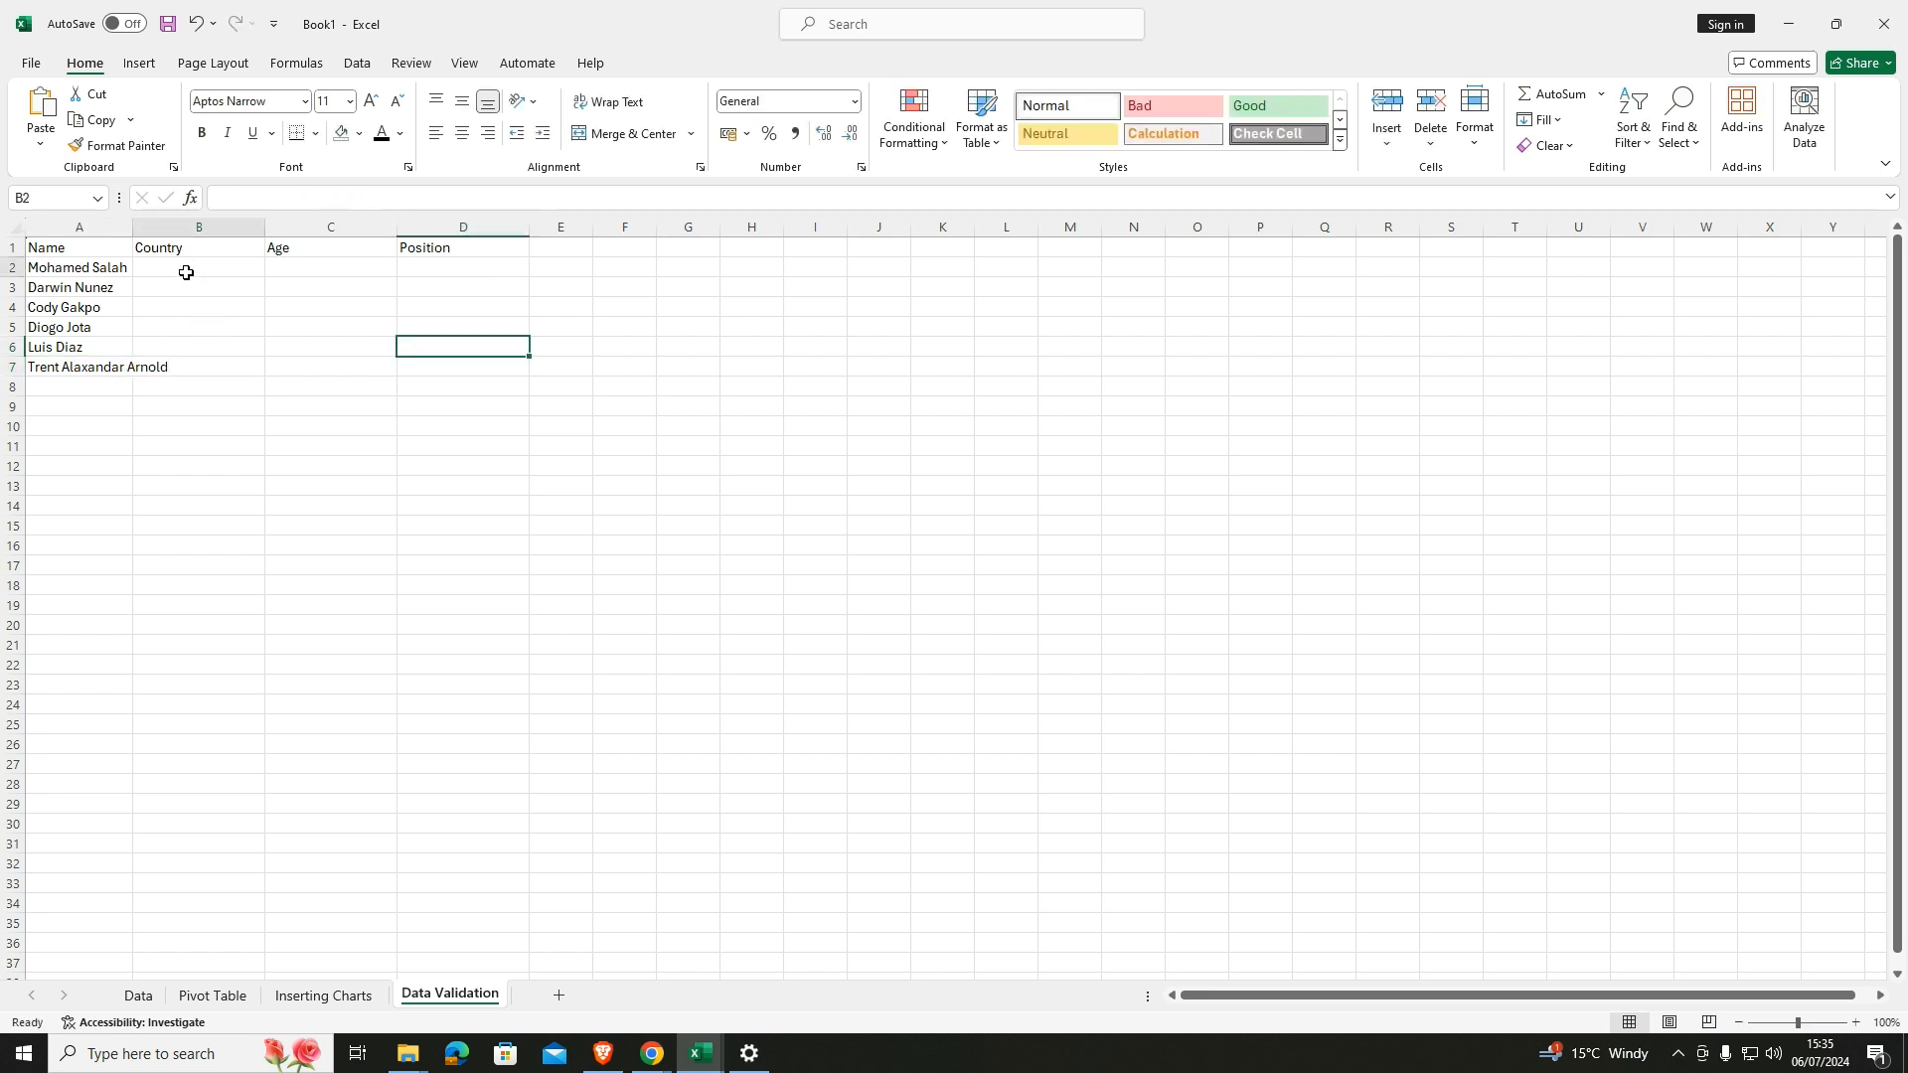
pyautogui.doubleClick(132, 228)
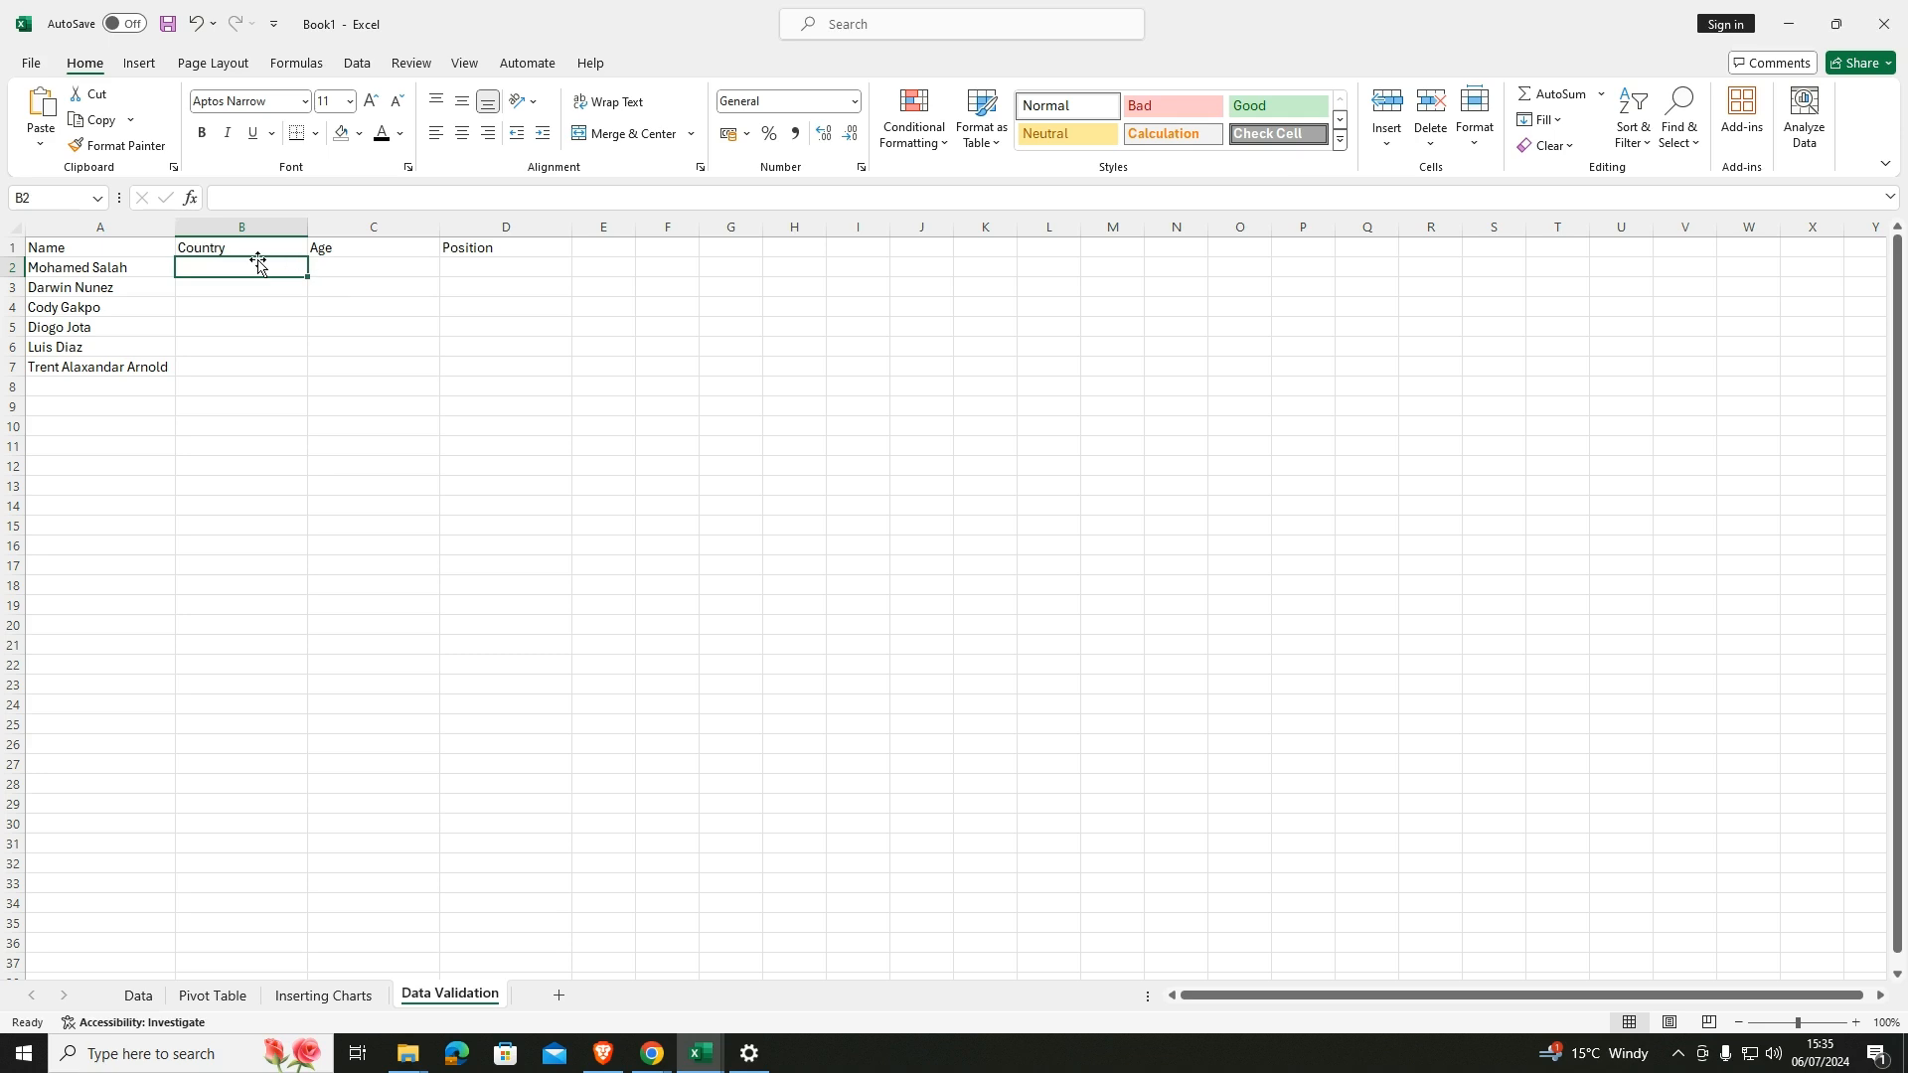
# Restrict the whole Country column with data validation to text lengths between a minimum of 1 and a maximum.
pyautogui.moveTo(248, 261); pyautogui.dragTo(251, 367)
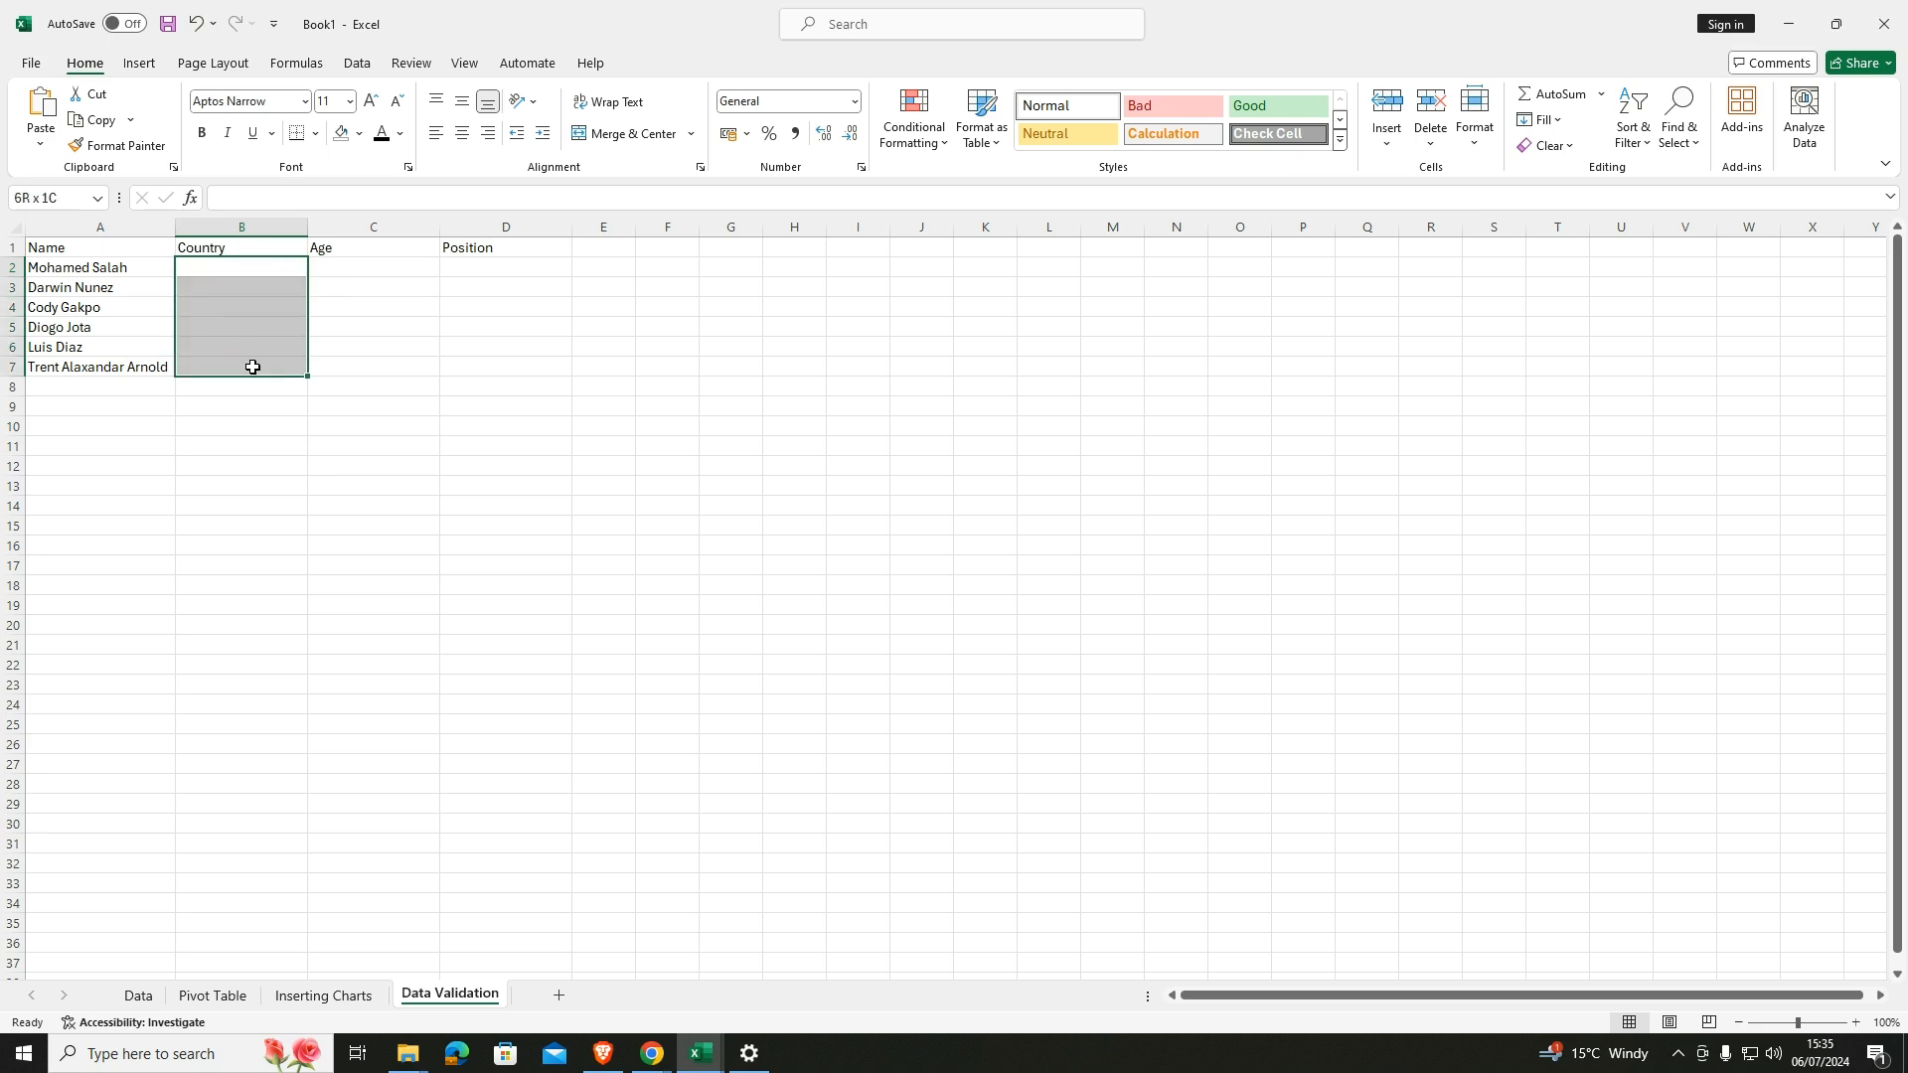
pyautogui.click(262, 224)
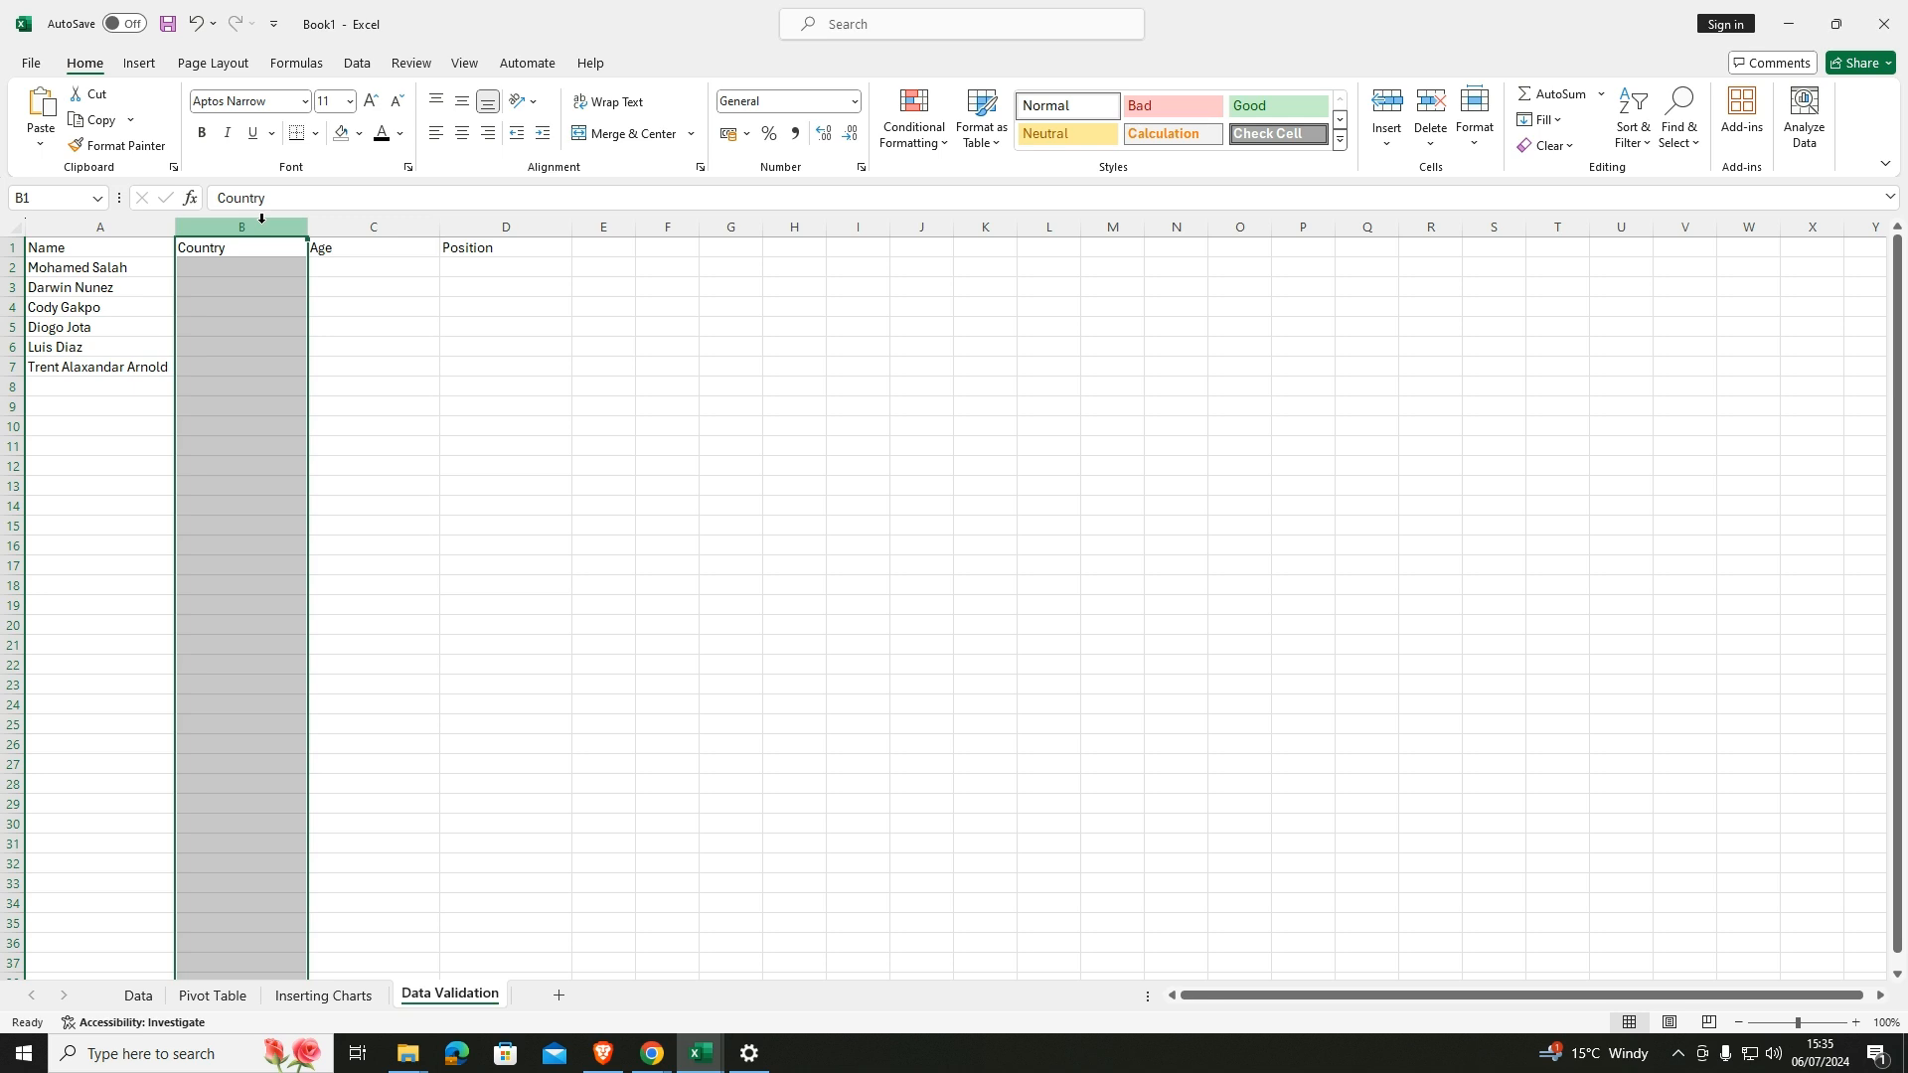
pyautogui.click(358, 64)
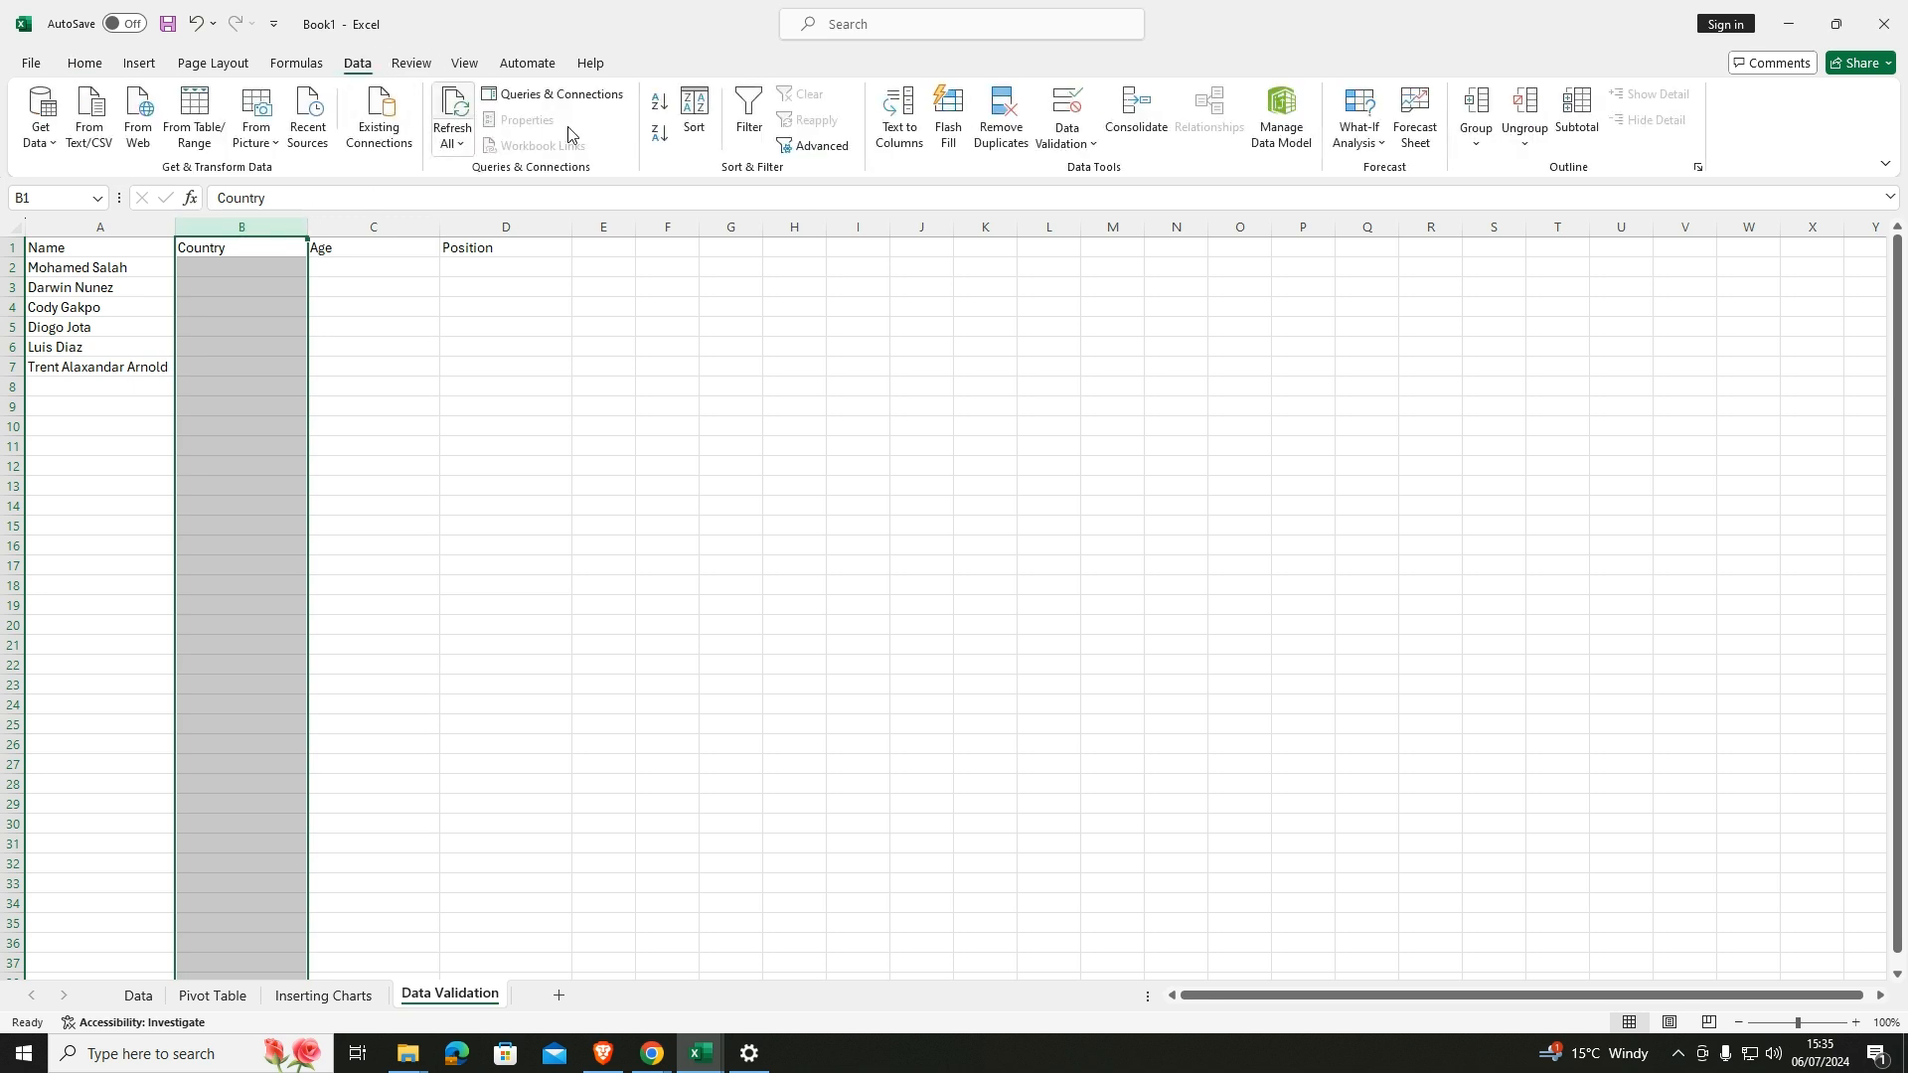
pyautogui.click(1068, 134)
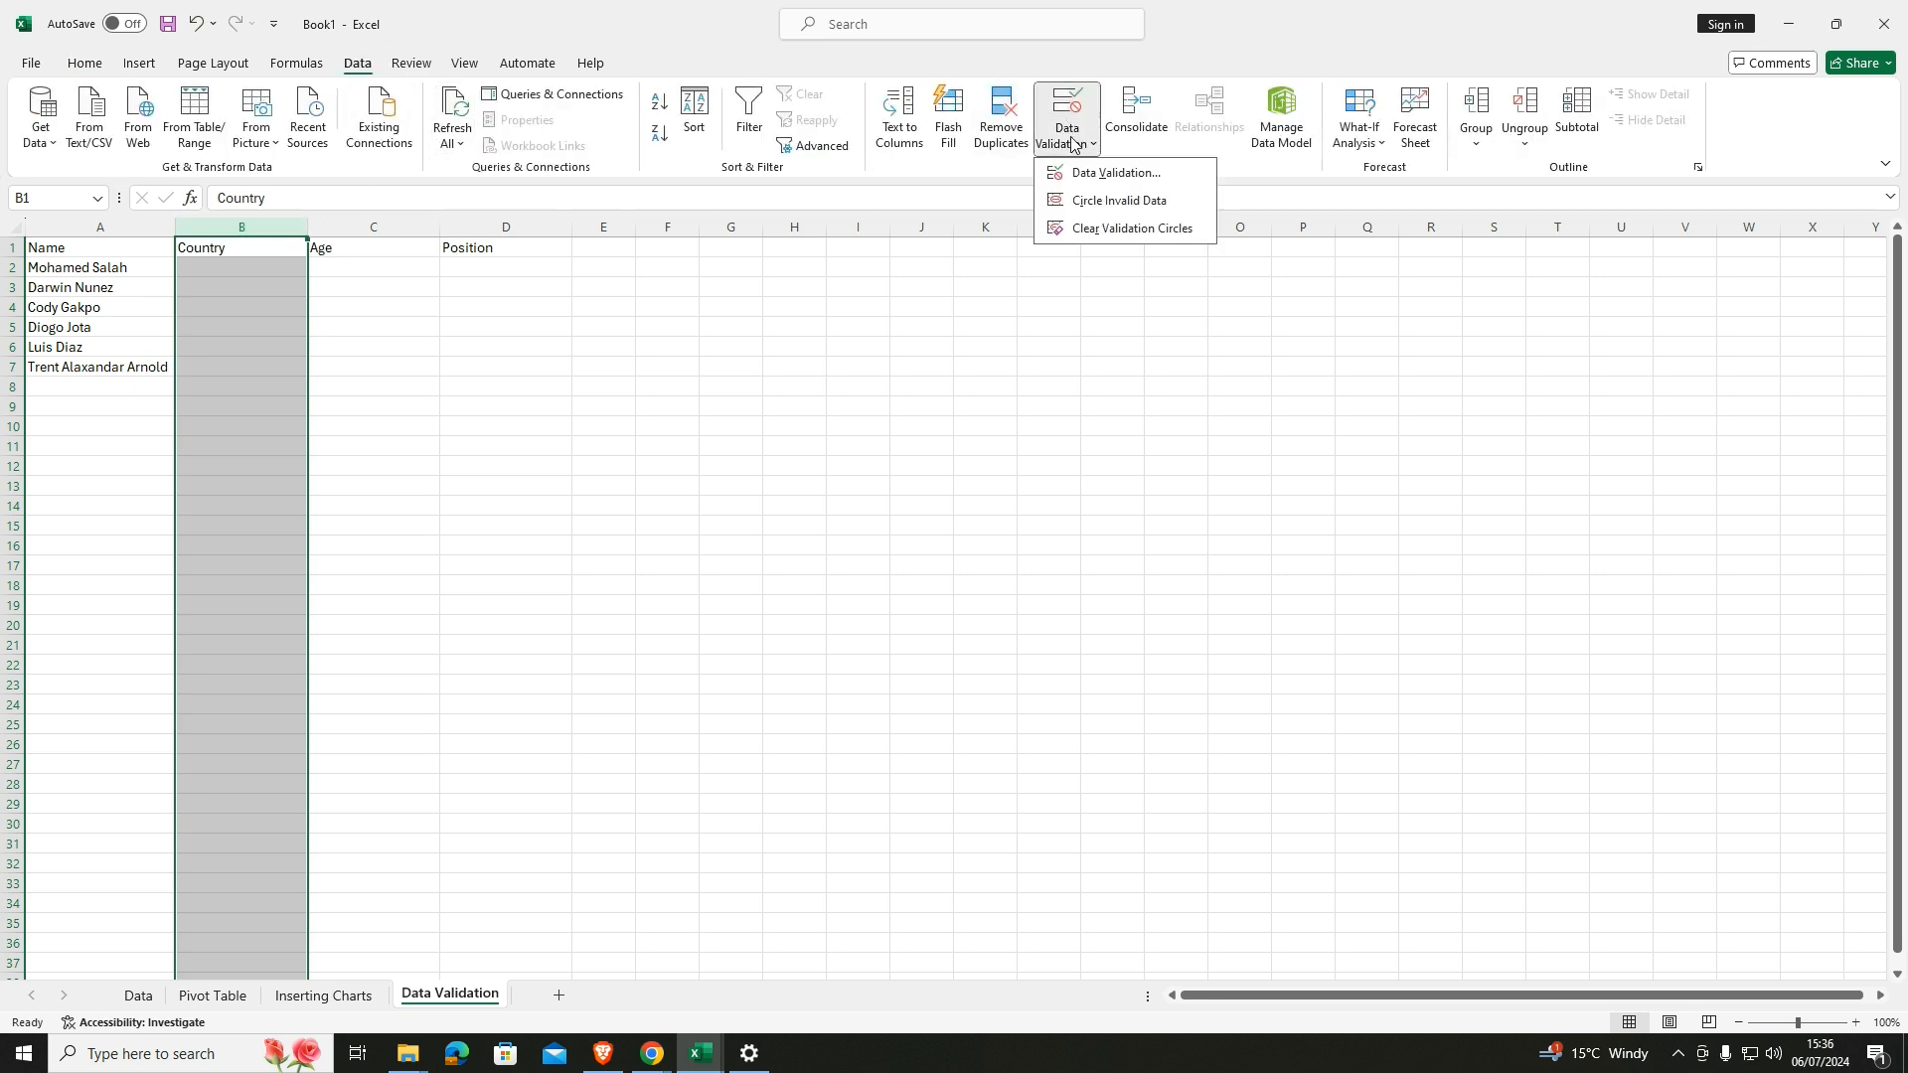
pyautogui.click(1088, 173)
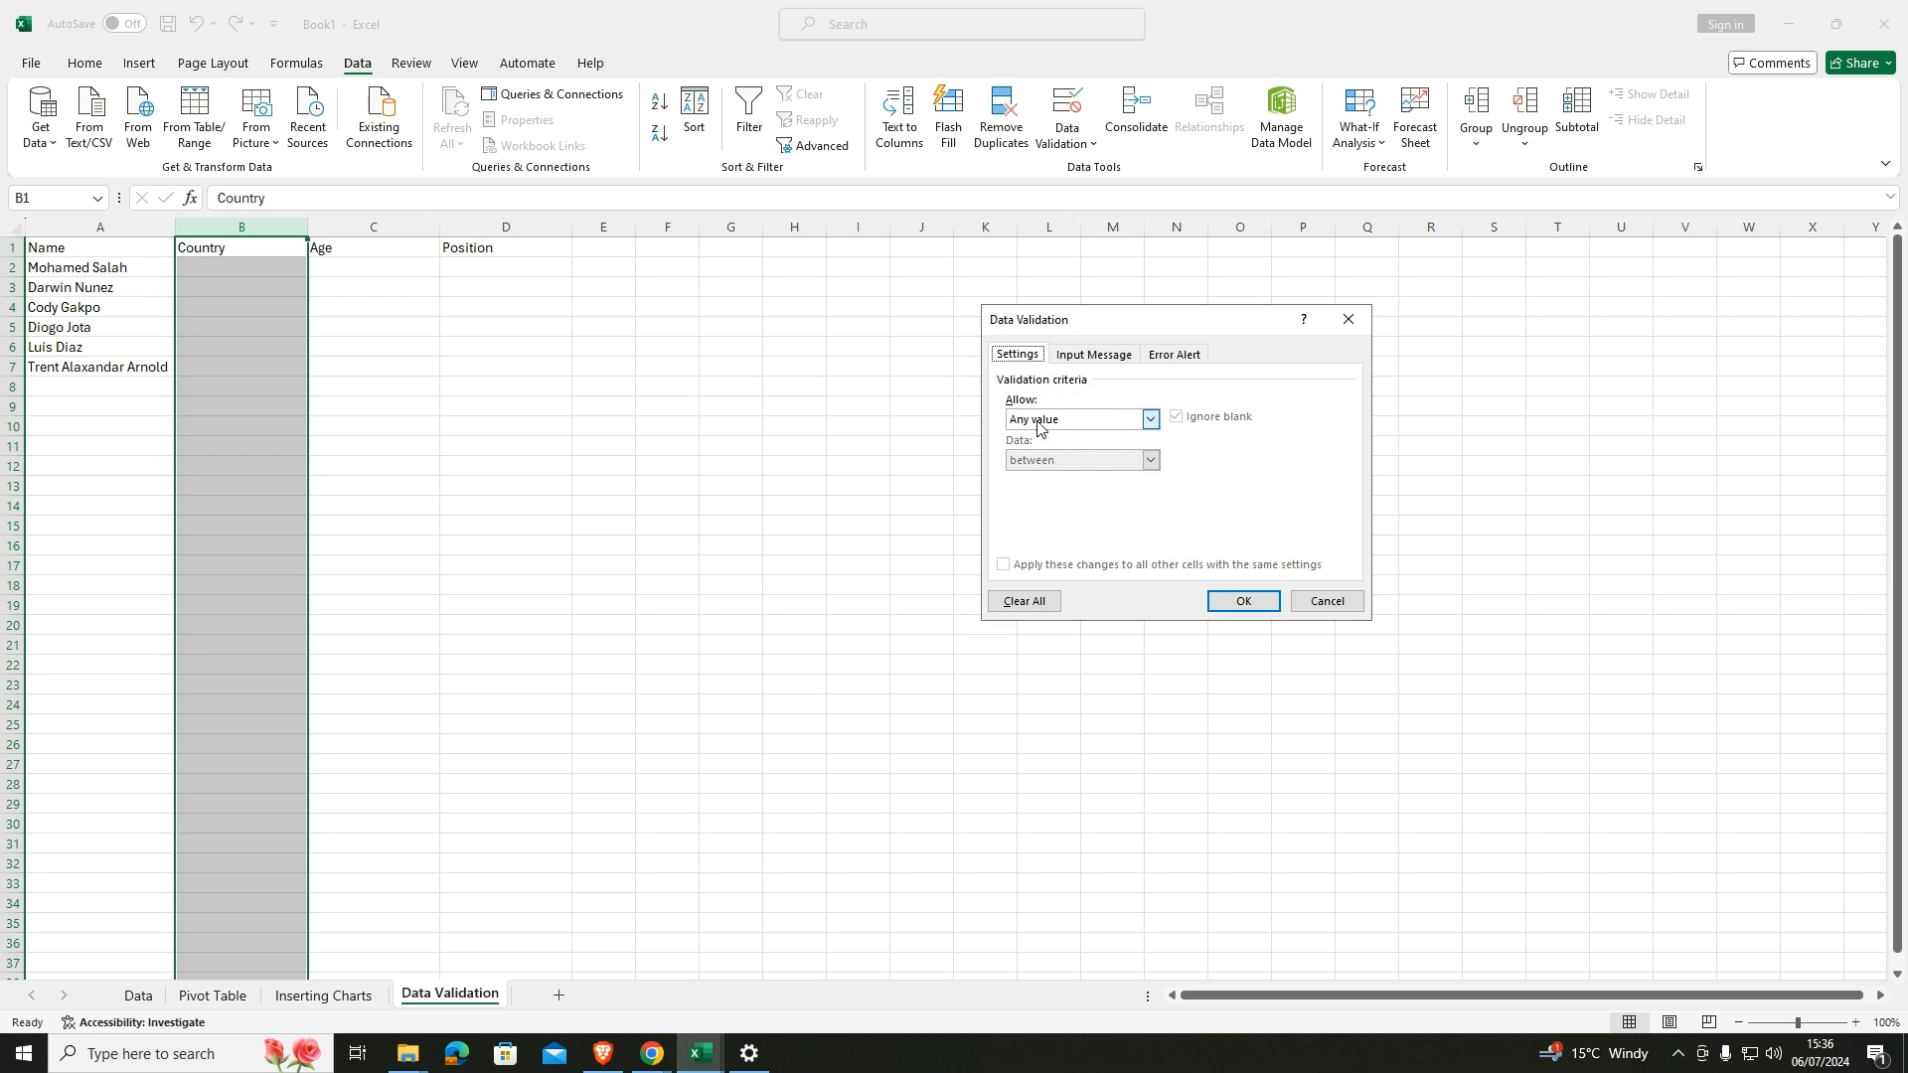
pyautogui.click(1153, 421)
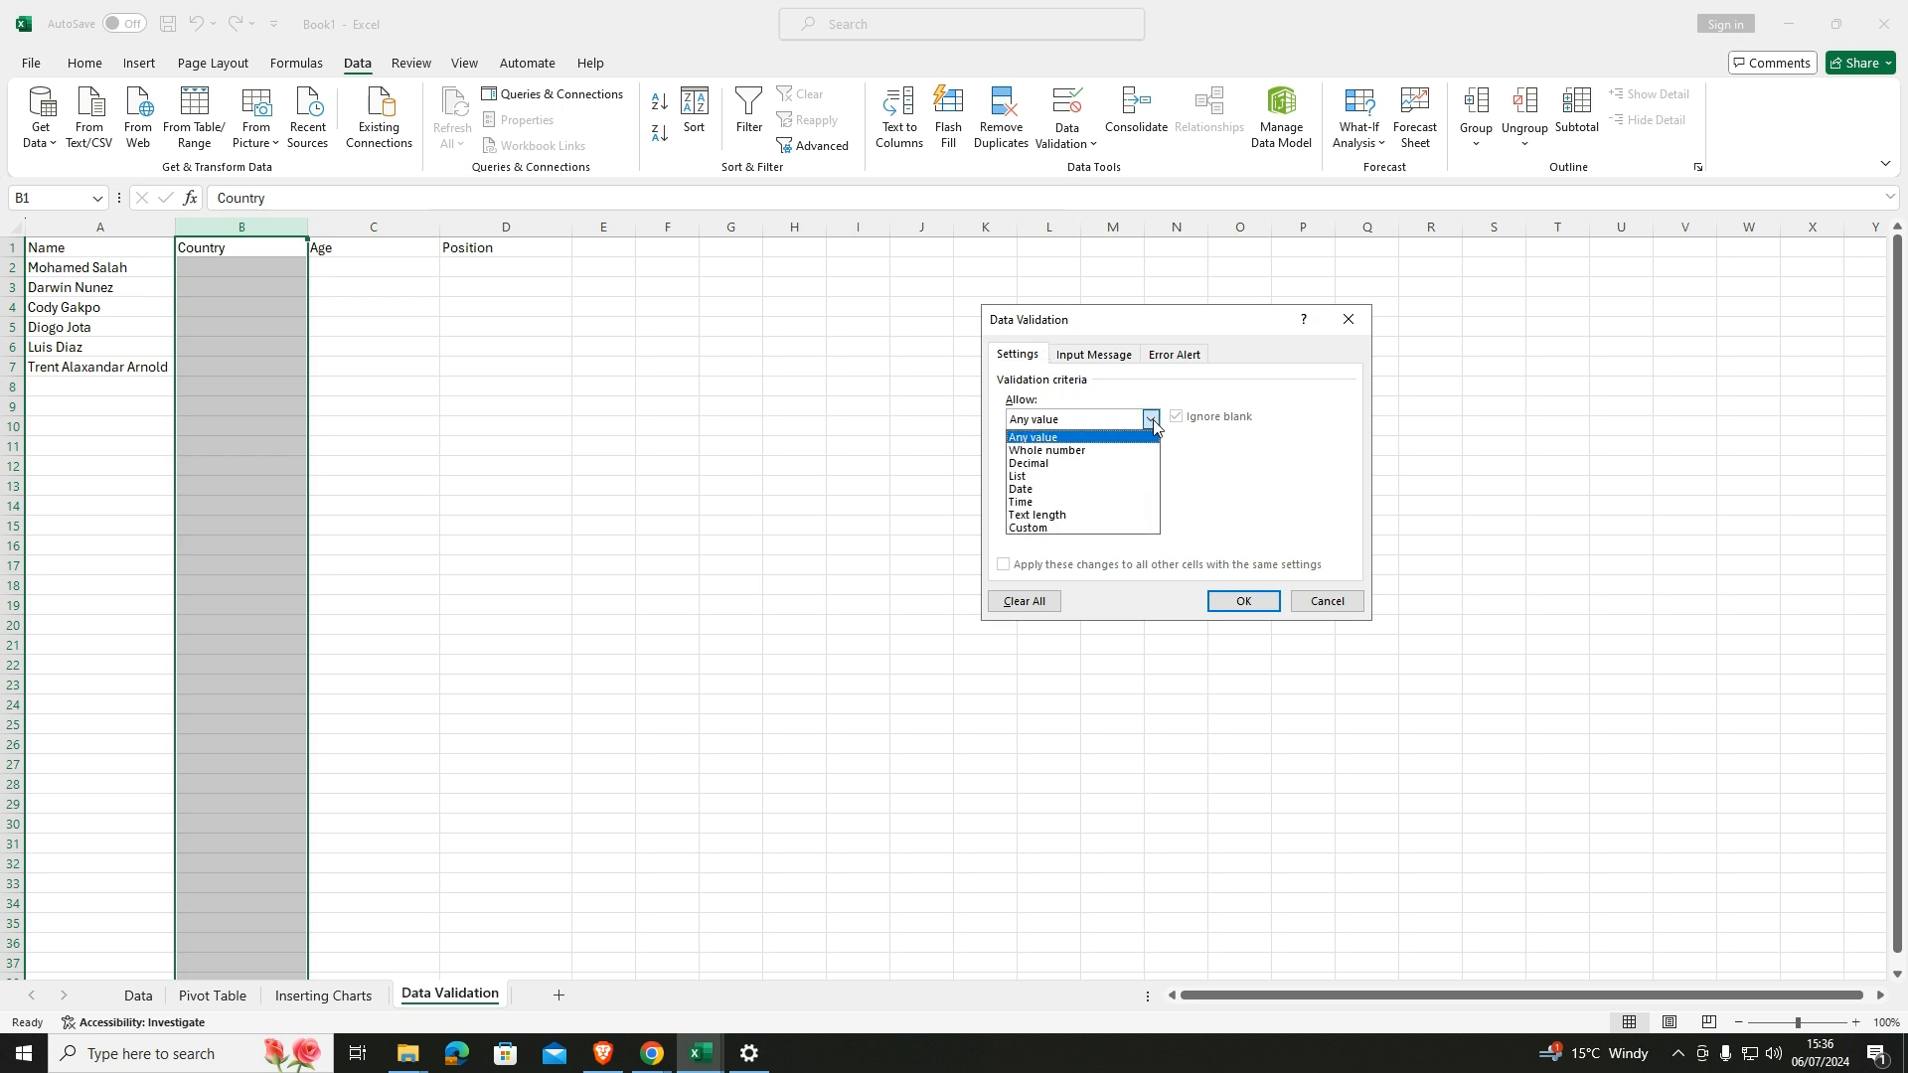
pyautogui.click(1090, 514)
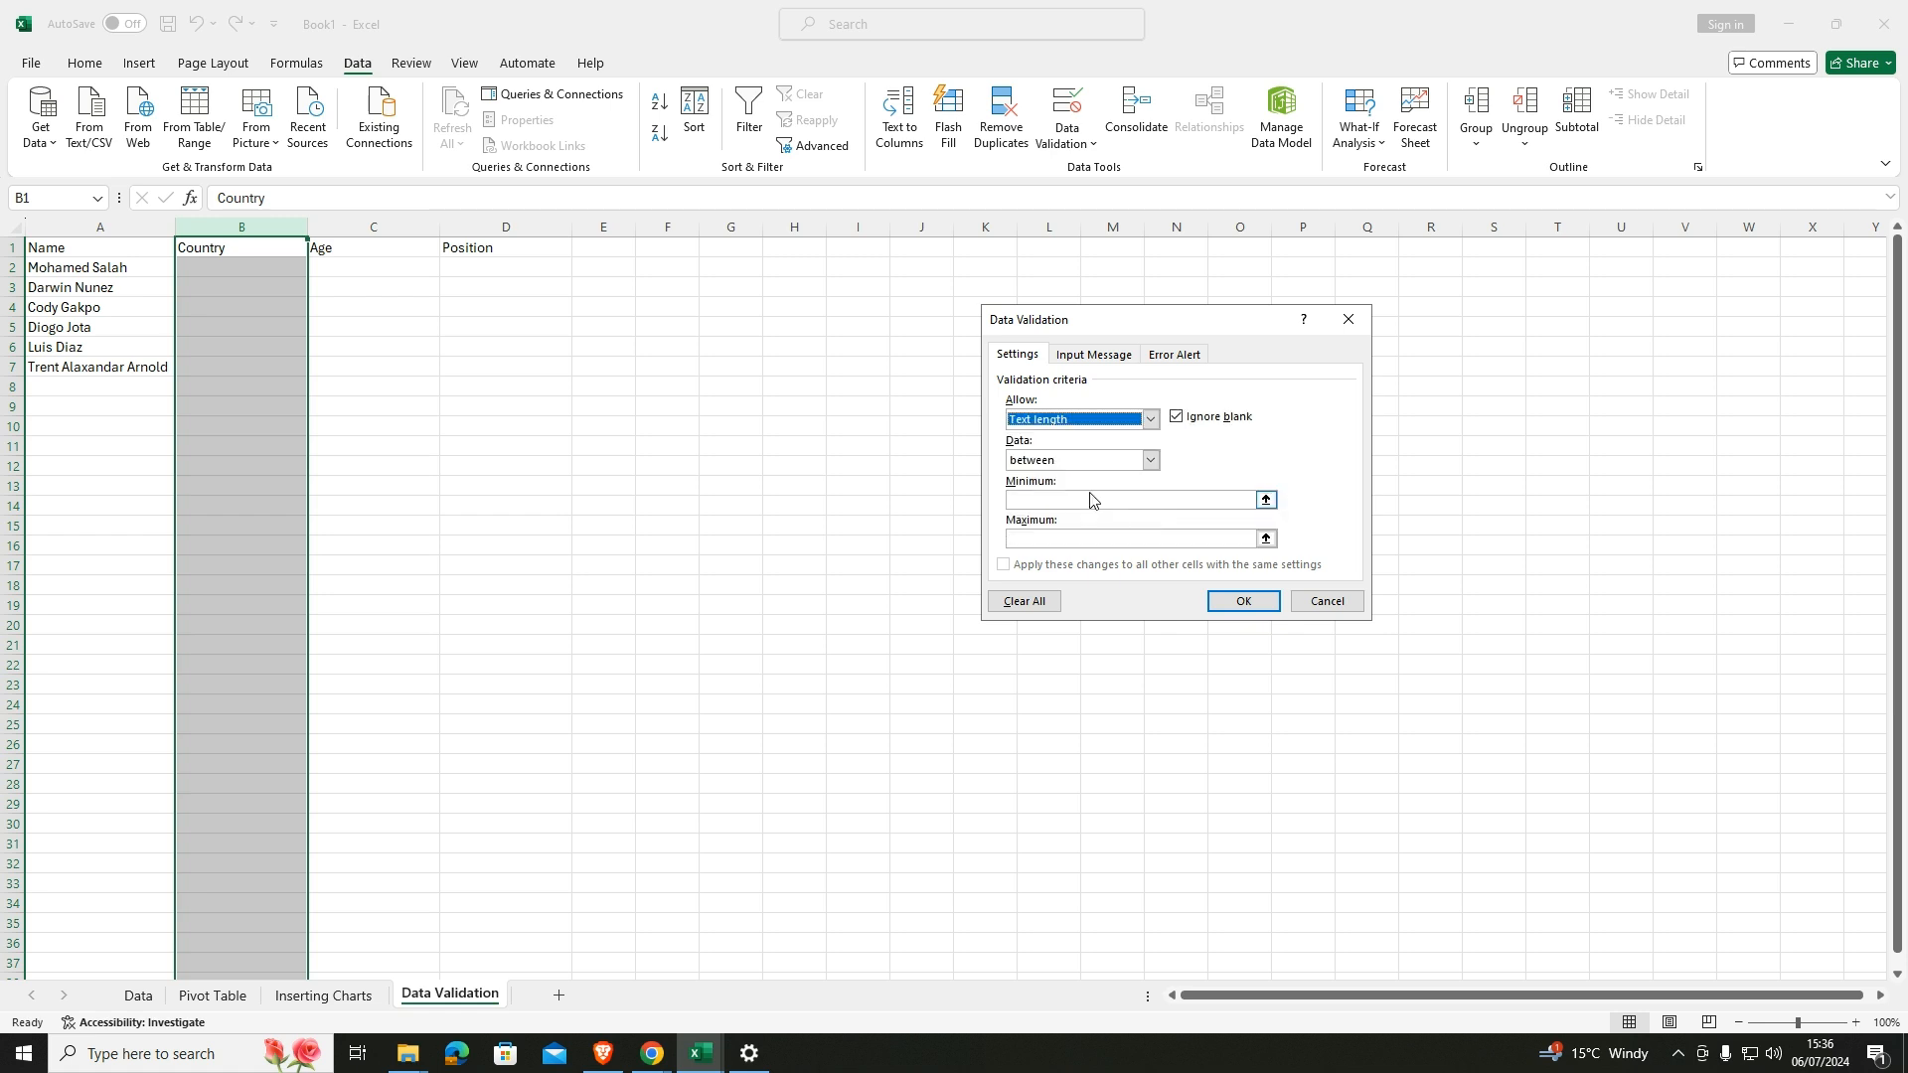
pyautogui.click(1172, 500)
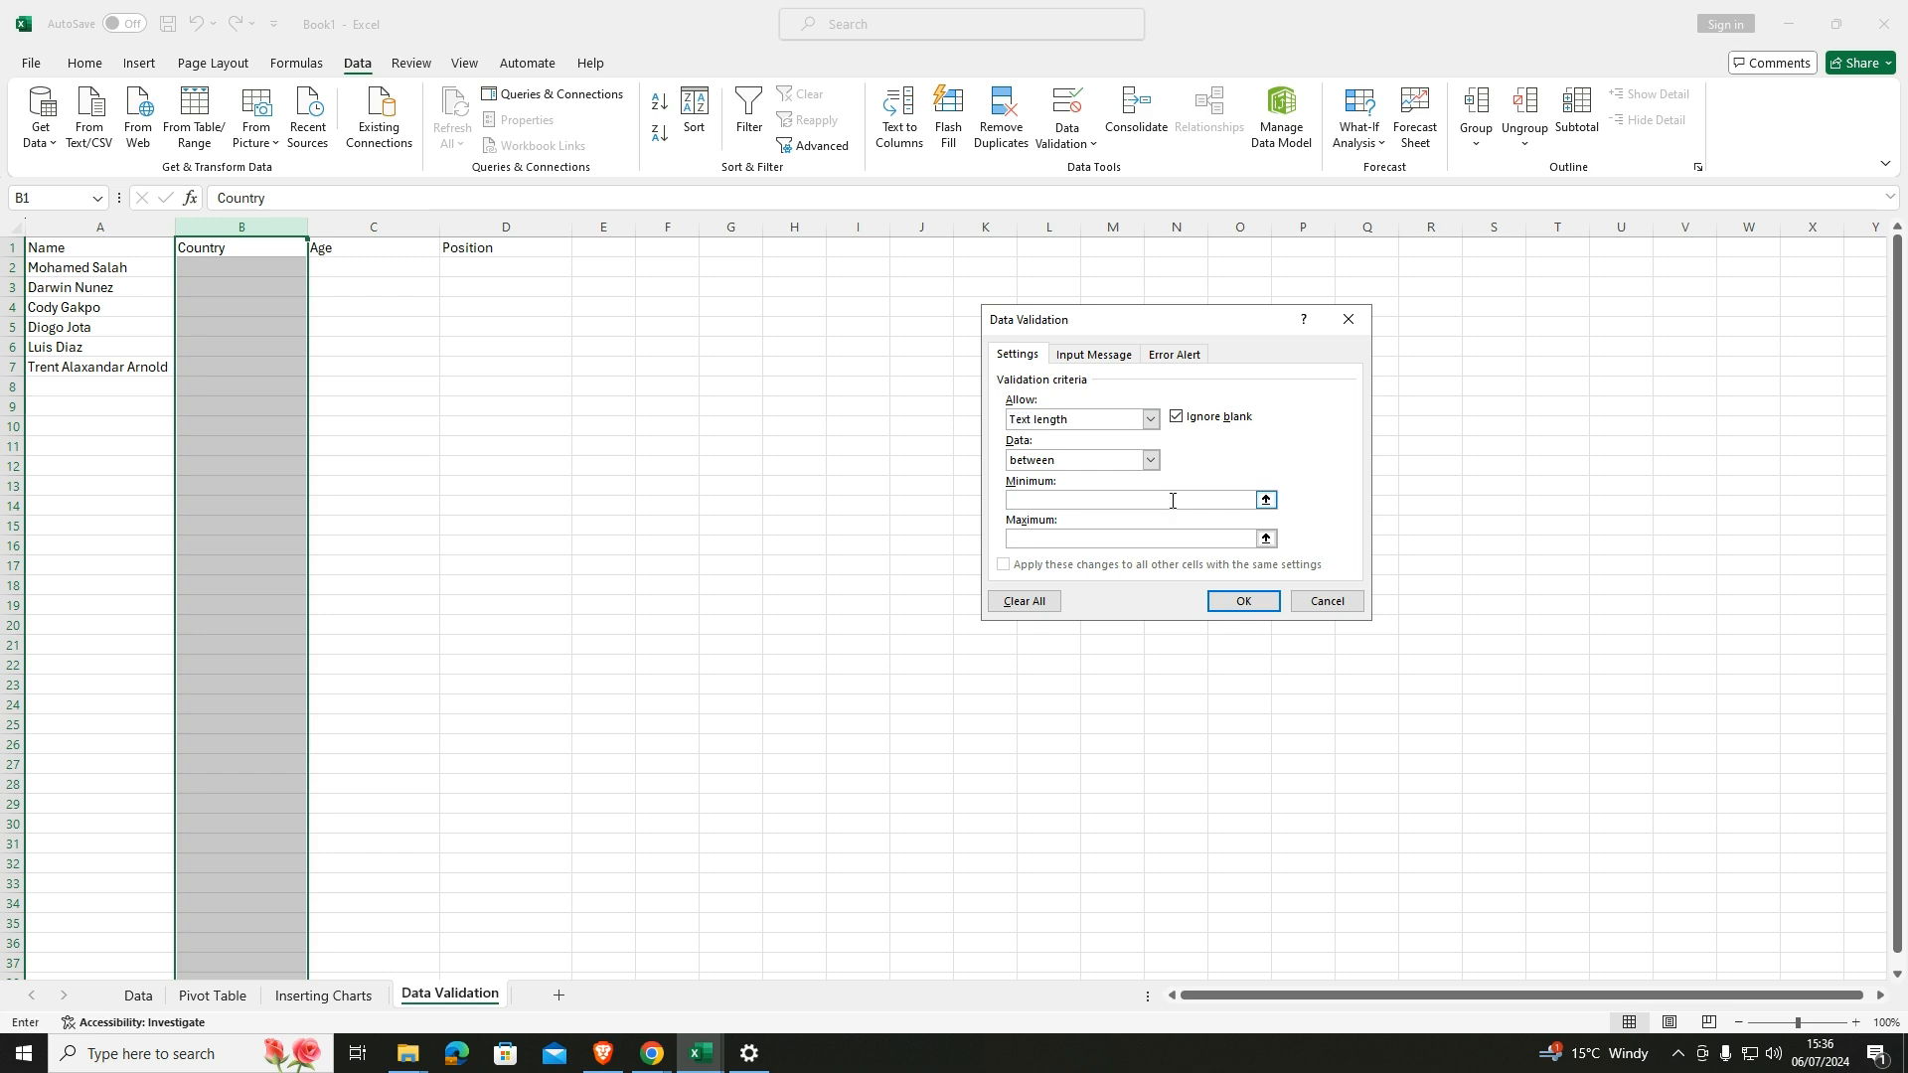
pyautogui.click(1152, 539)
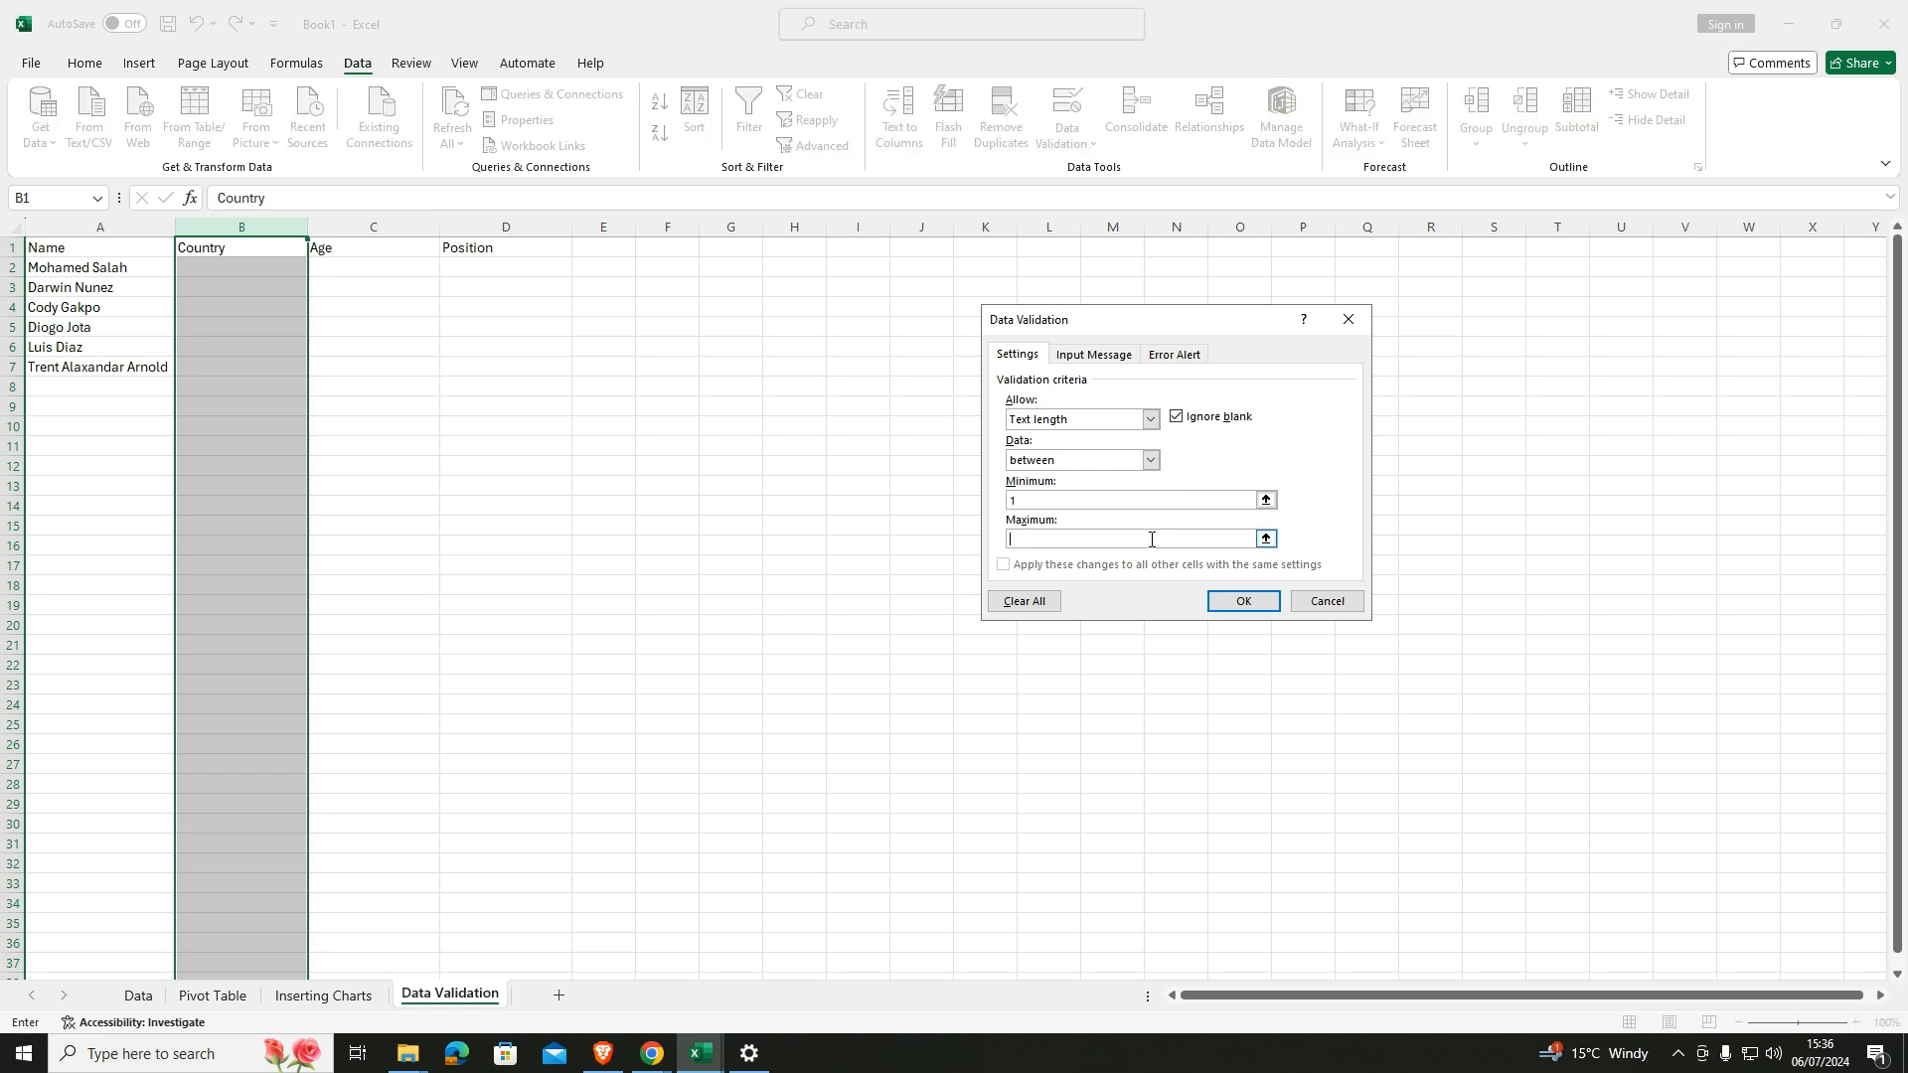
# Set the Country column's validation input message to "please enter valid country name".
pyautogui.click(1094, 355)
pyautogui.click(1082, 488)
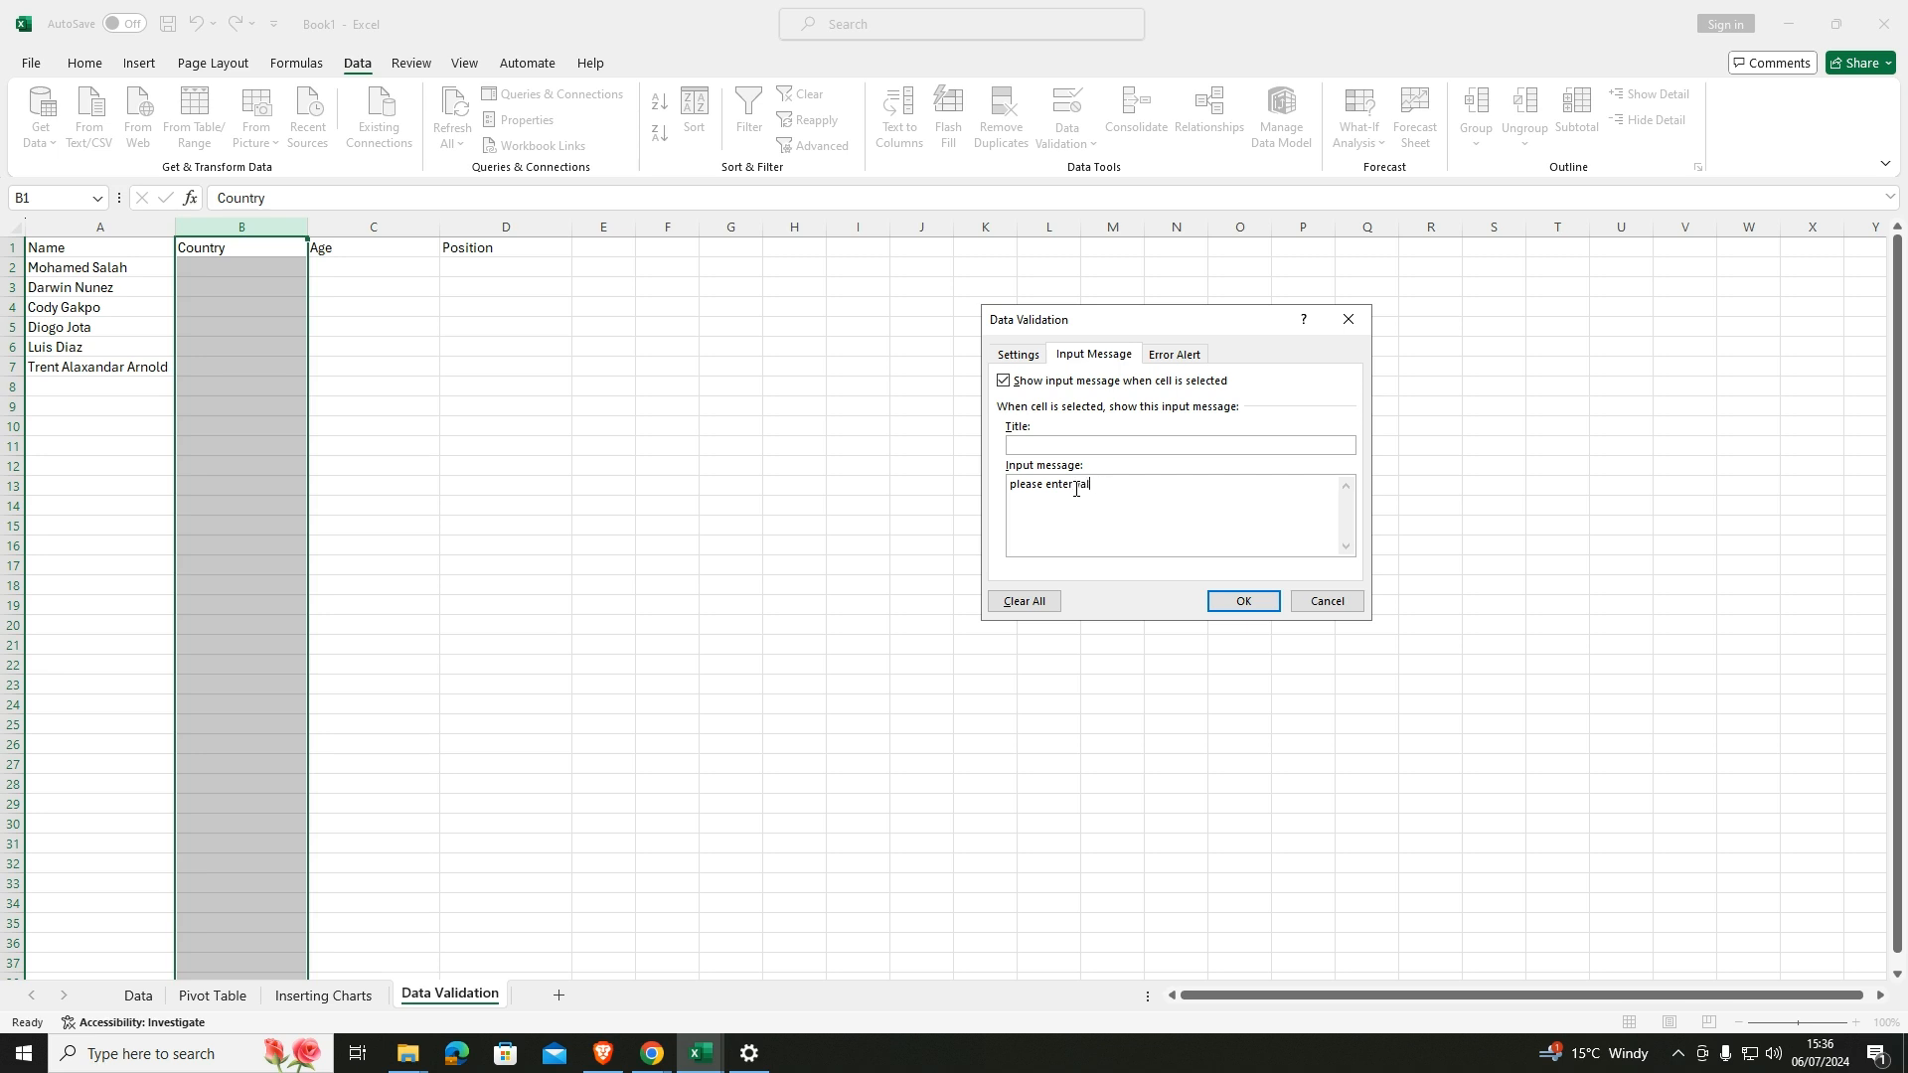
pyautogui.write('country nba')
pyautogui.write('ba')
pyautogui.write('ame')
# Give the Country validation a Stop-style error alert with the message "Invalid Entry", and apply the rule.
pyautogui.click(1181, 356)
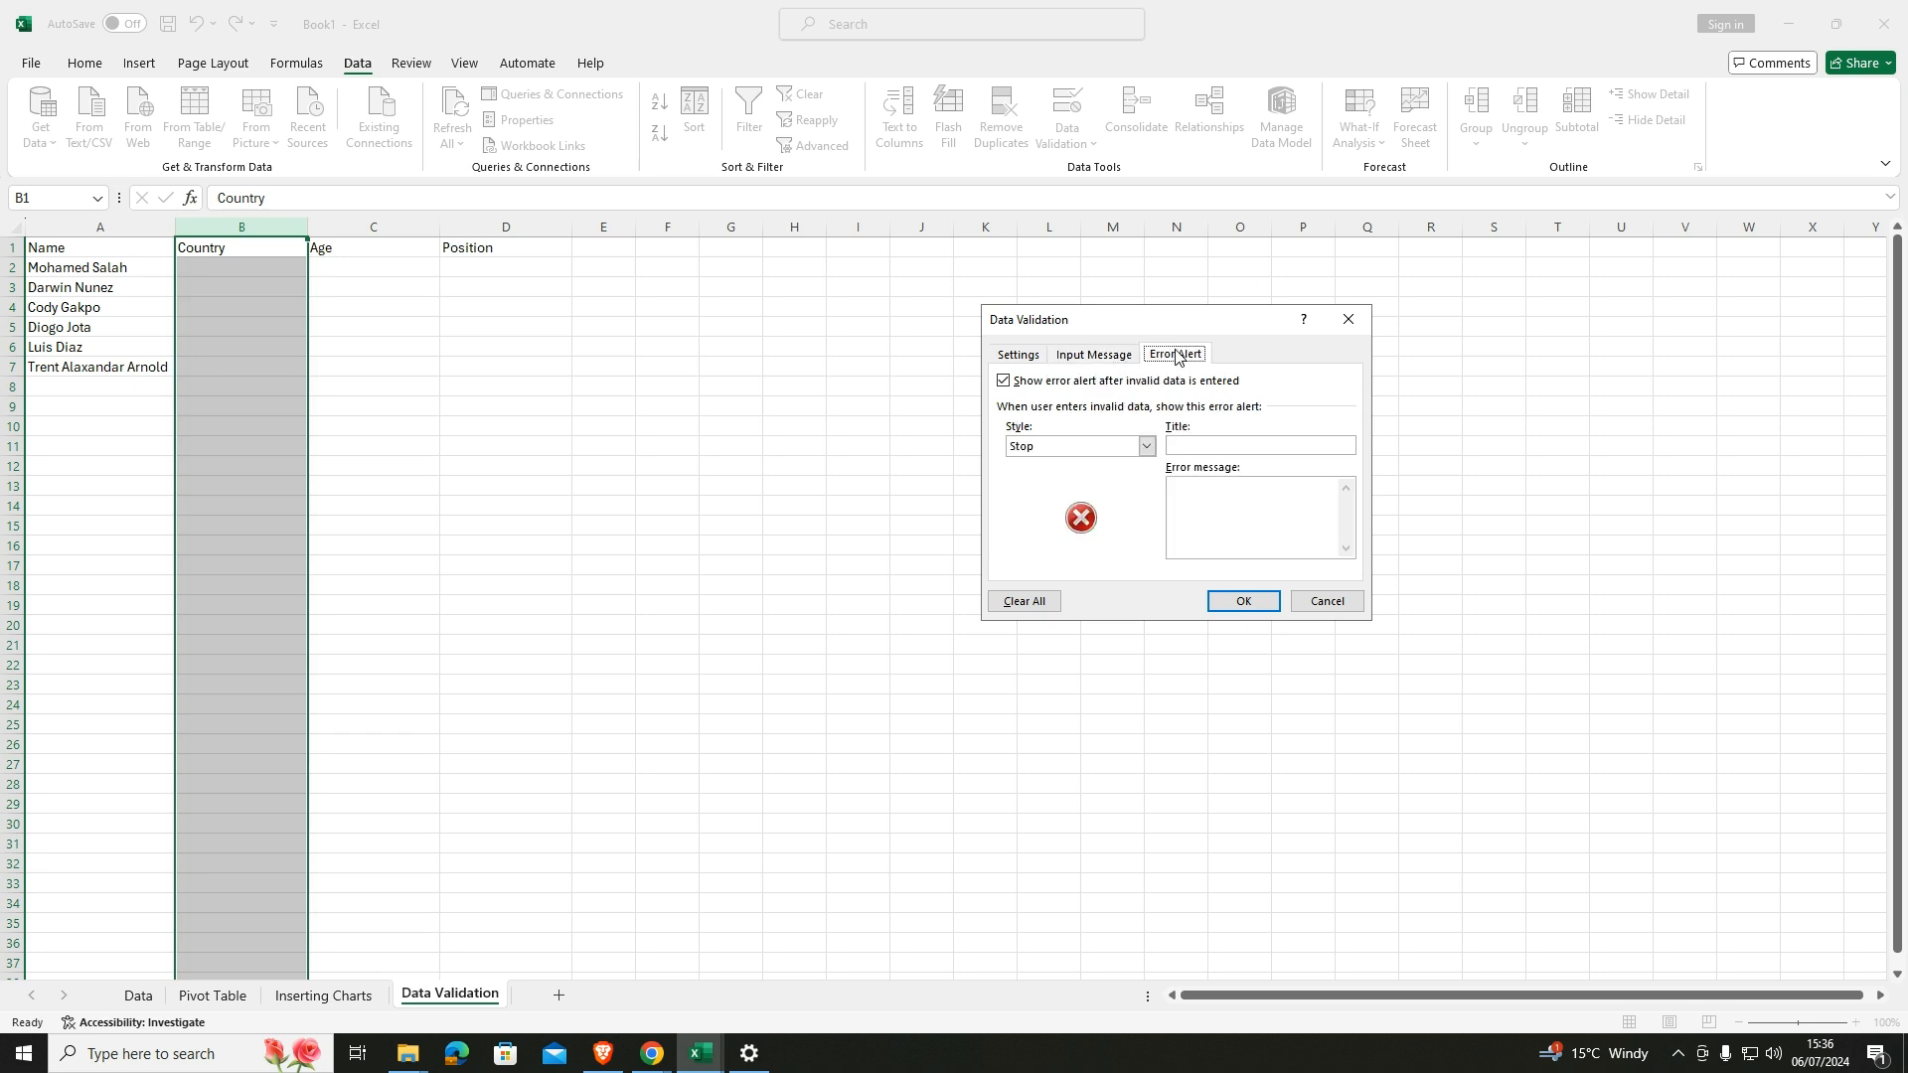
pyautogui.click(1145, 446)
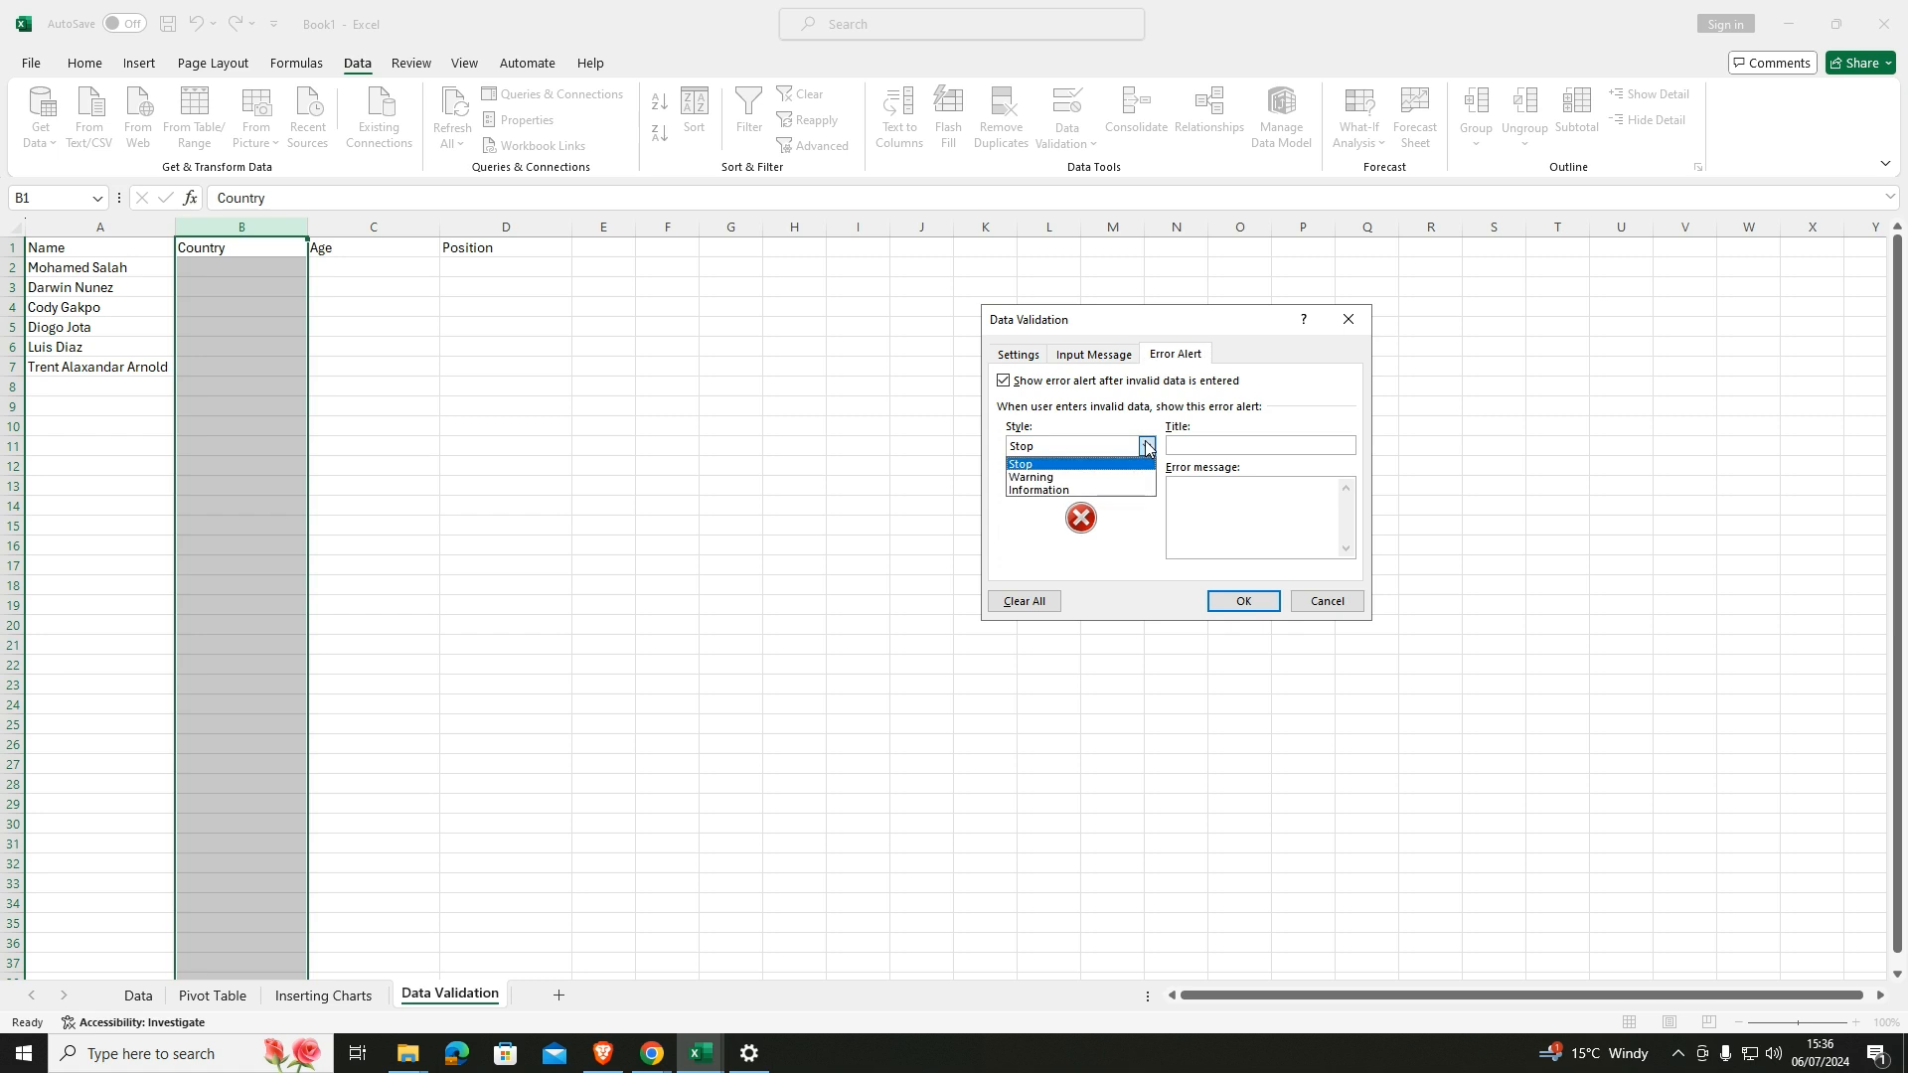
pyautogui.click(1127, 465)
pyautogui.click(1219, 498)
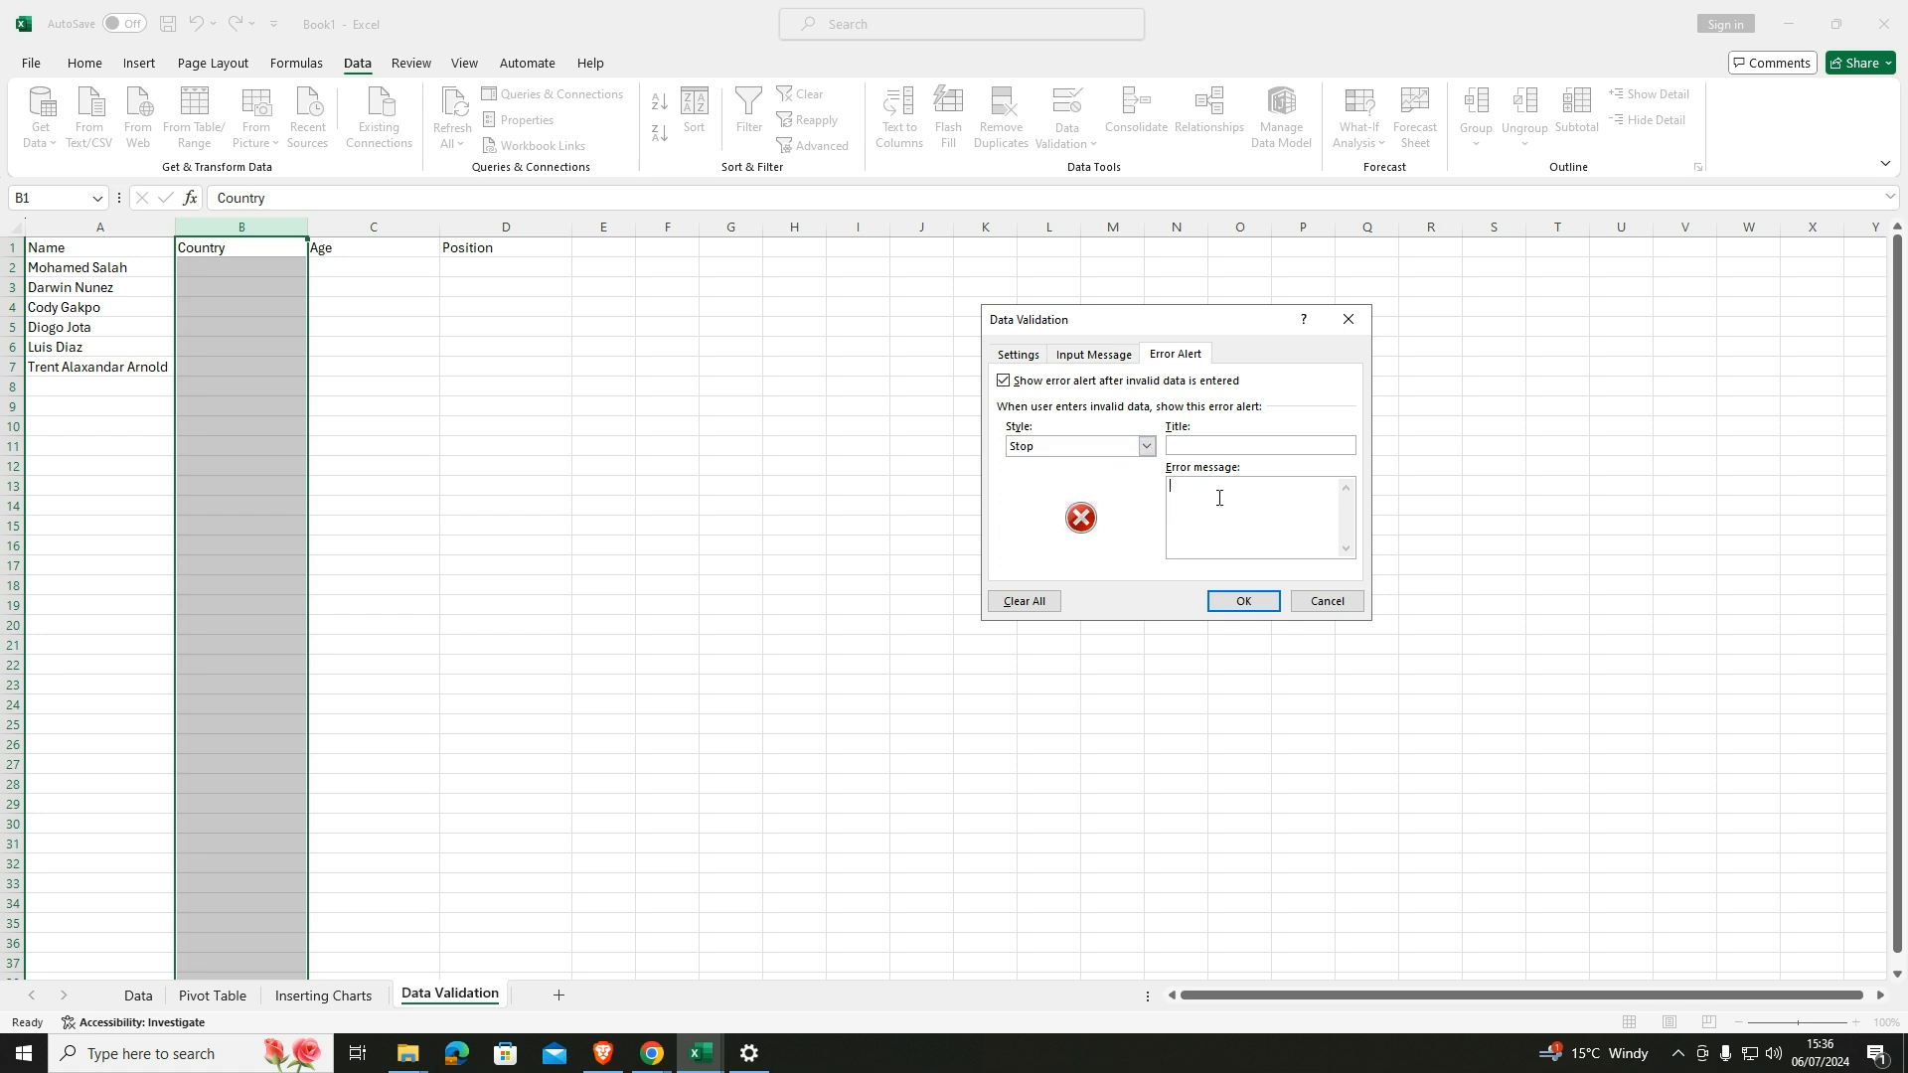
pyautogui.write('Invalid Entry')
pyautogui.click(1237, 600)
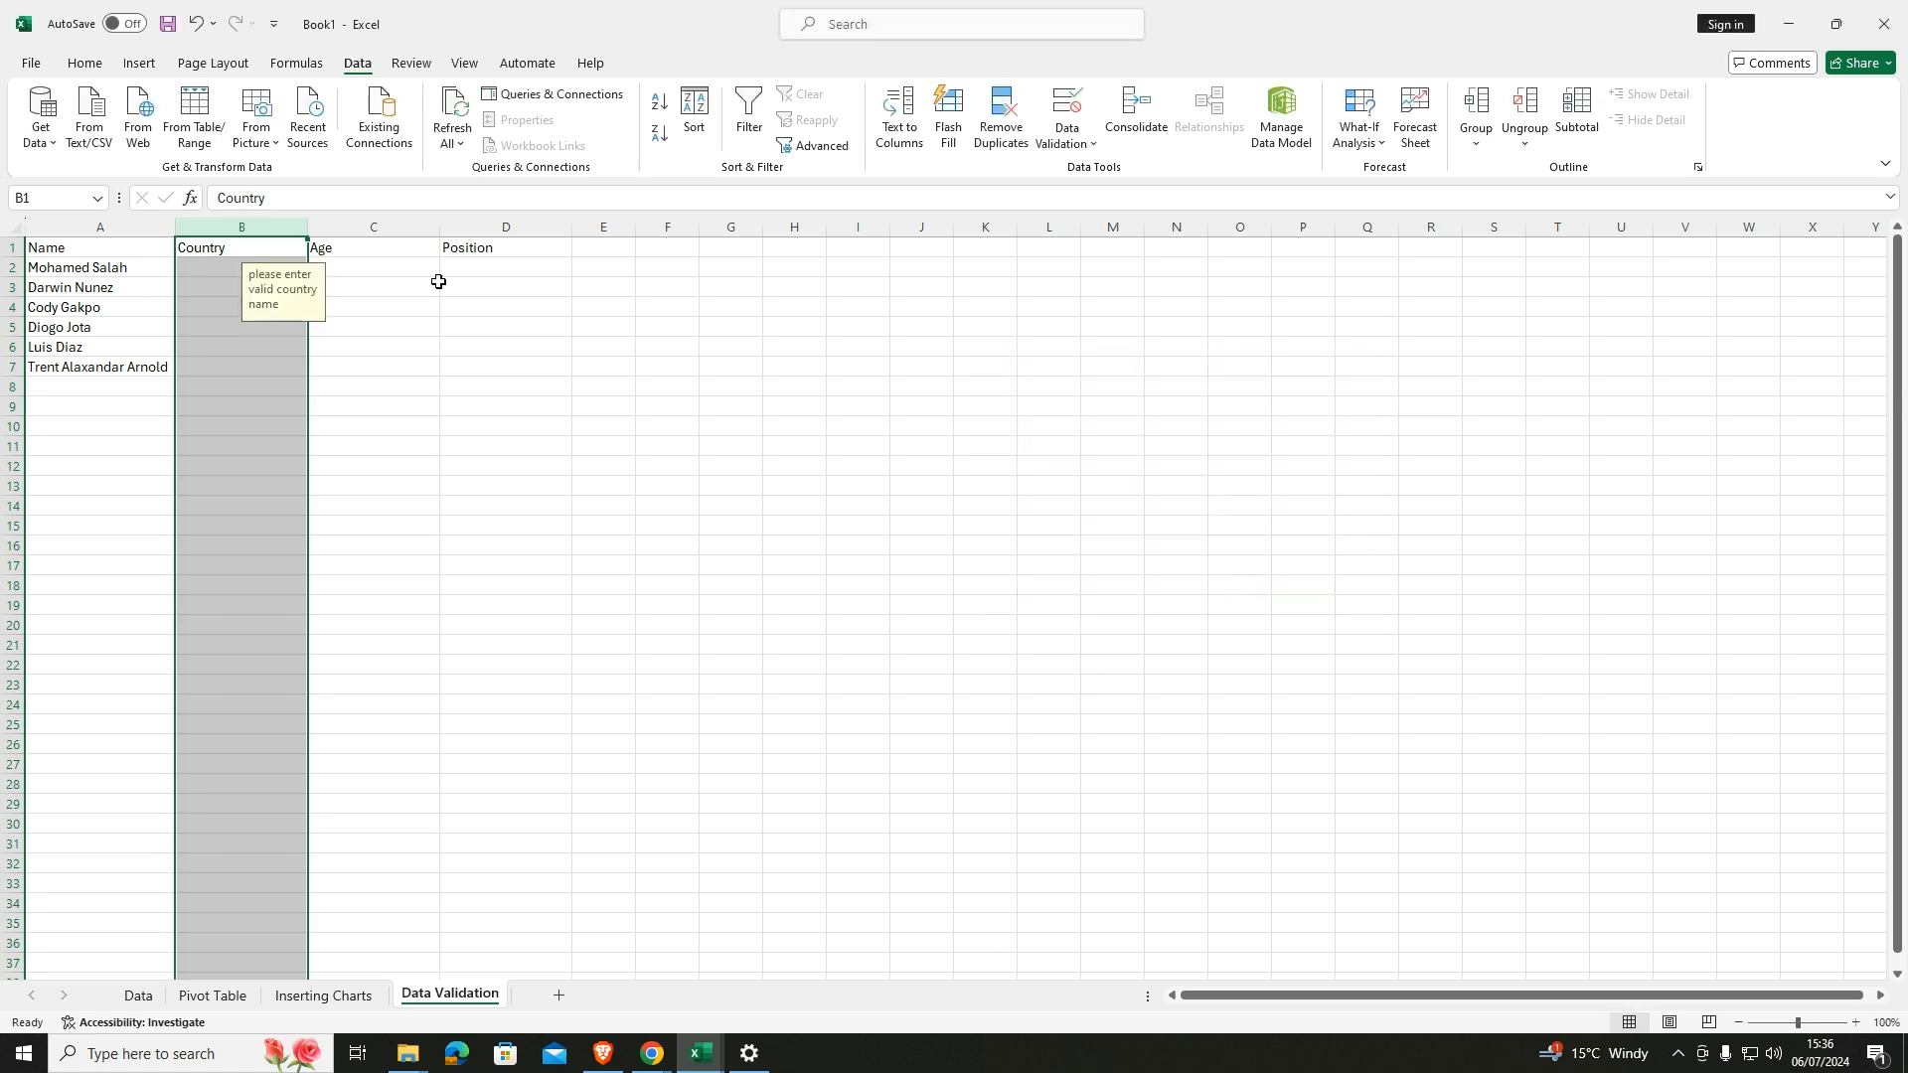
# Enter "Egypt" as the first player's country in B2.
pyautogui.click(215, 264)
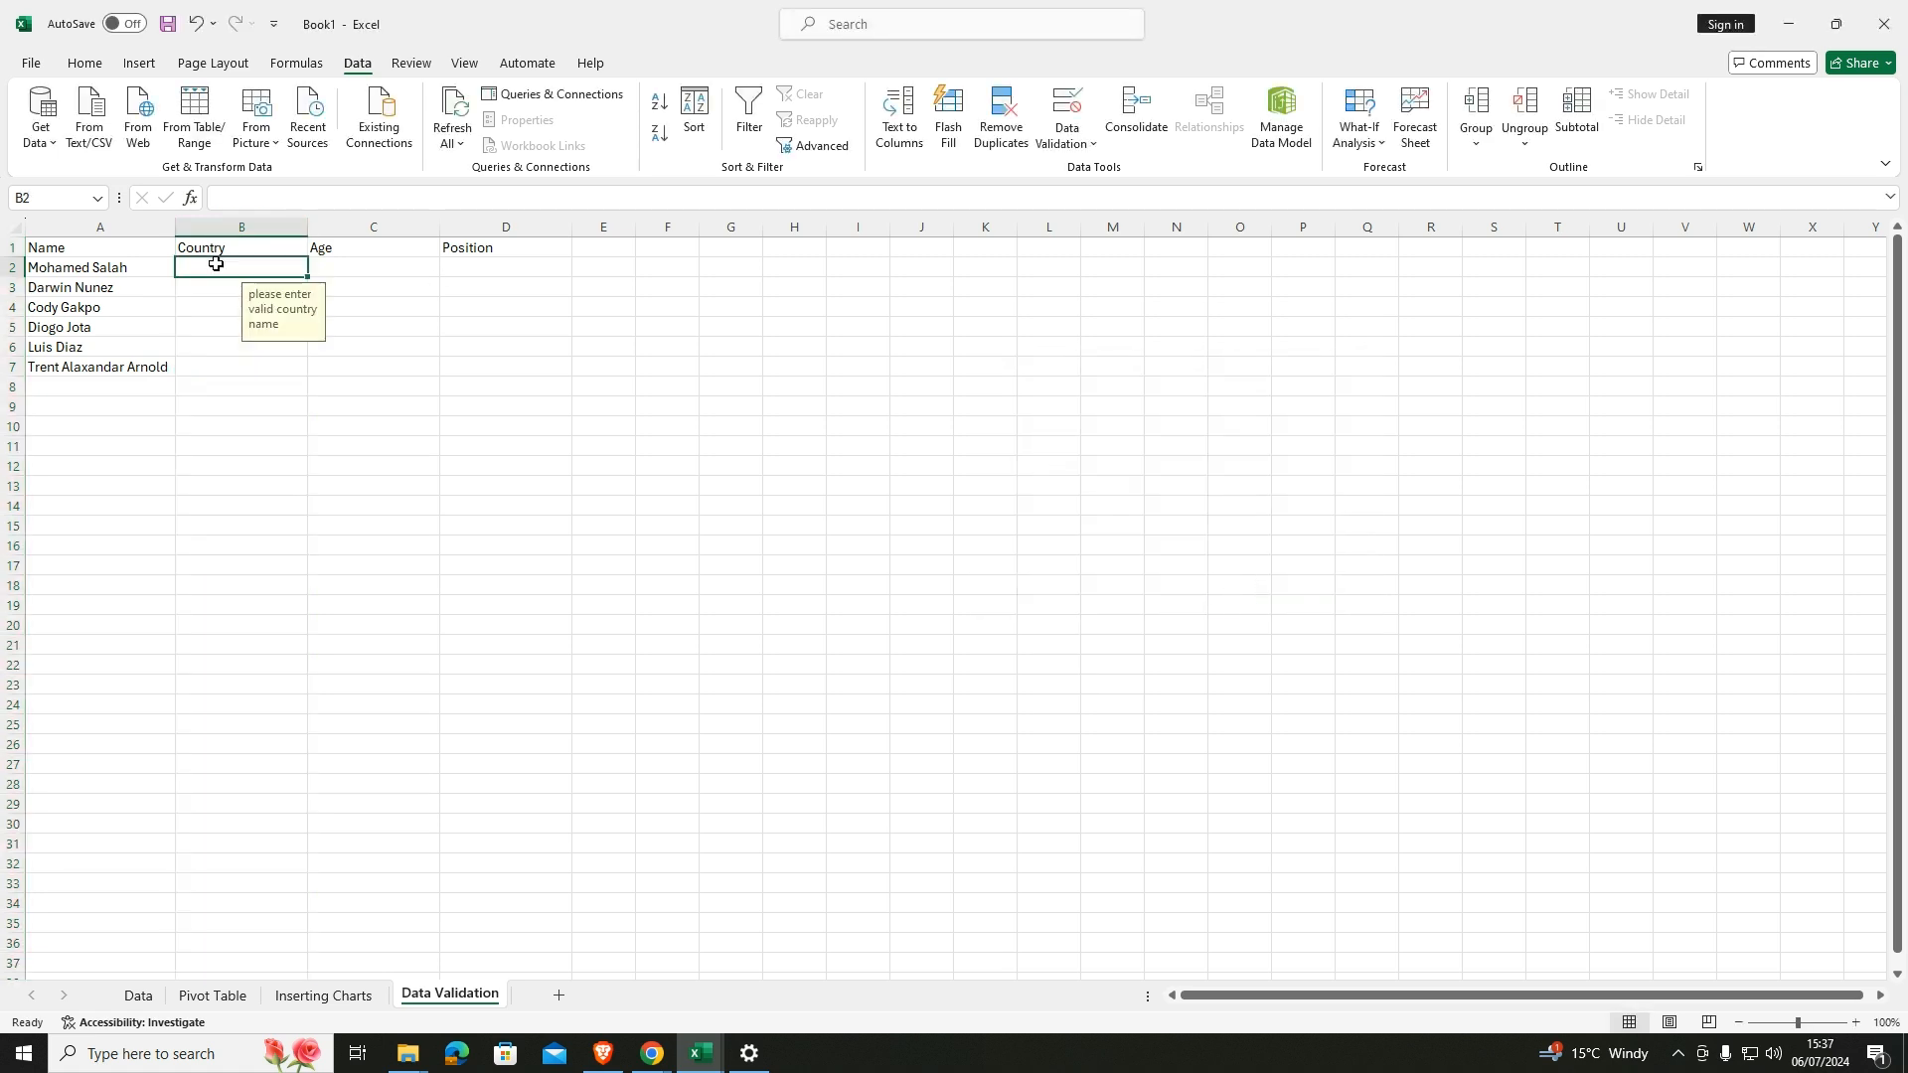
pyautogui.write('Egypt')
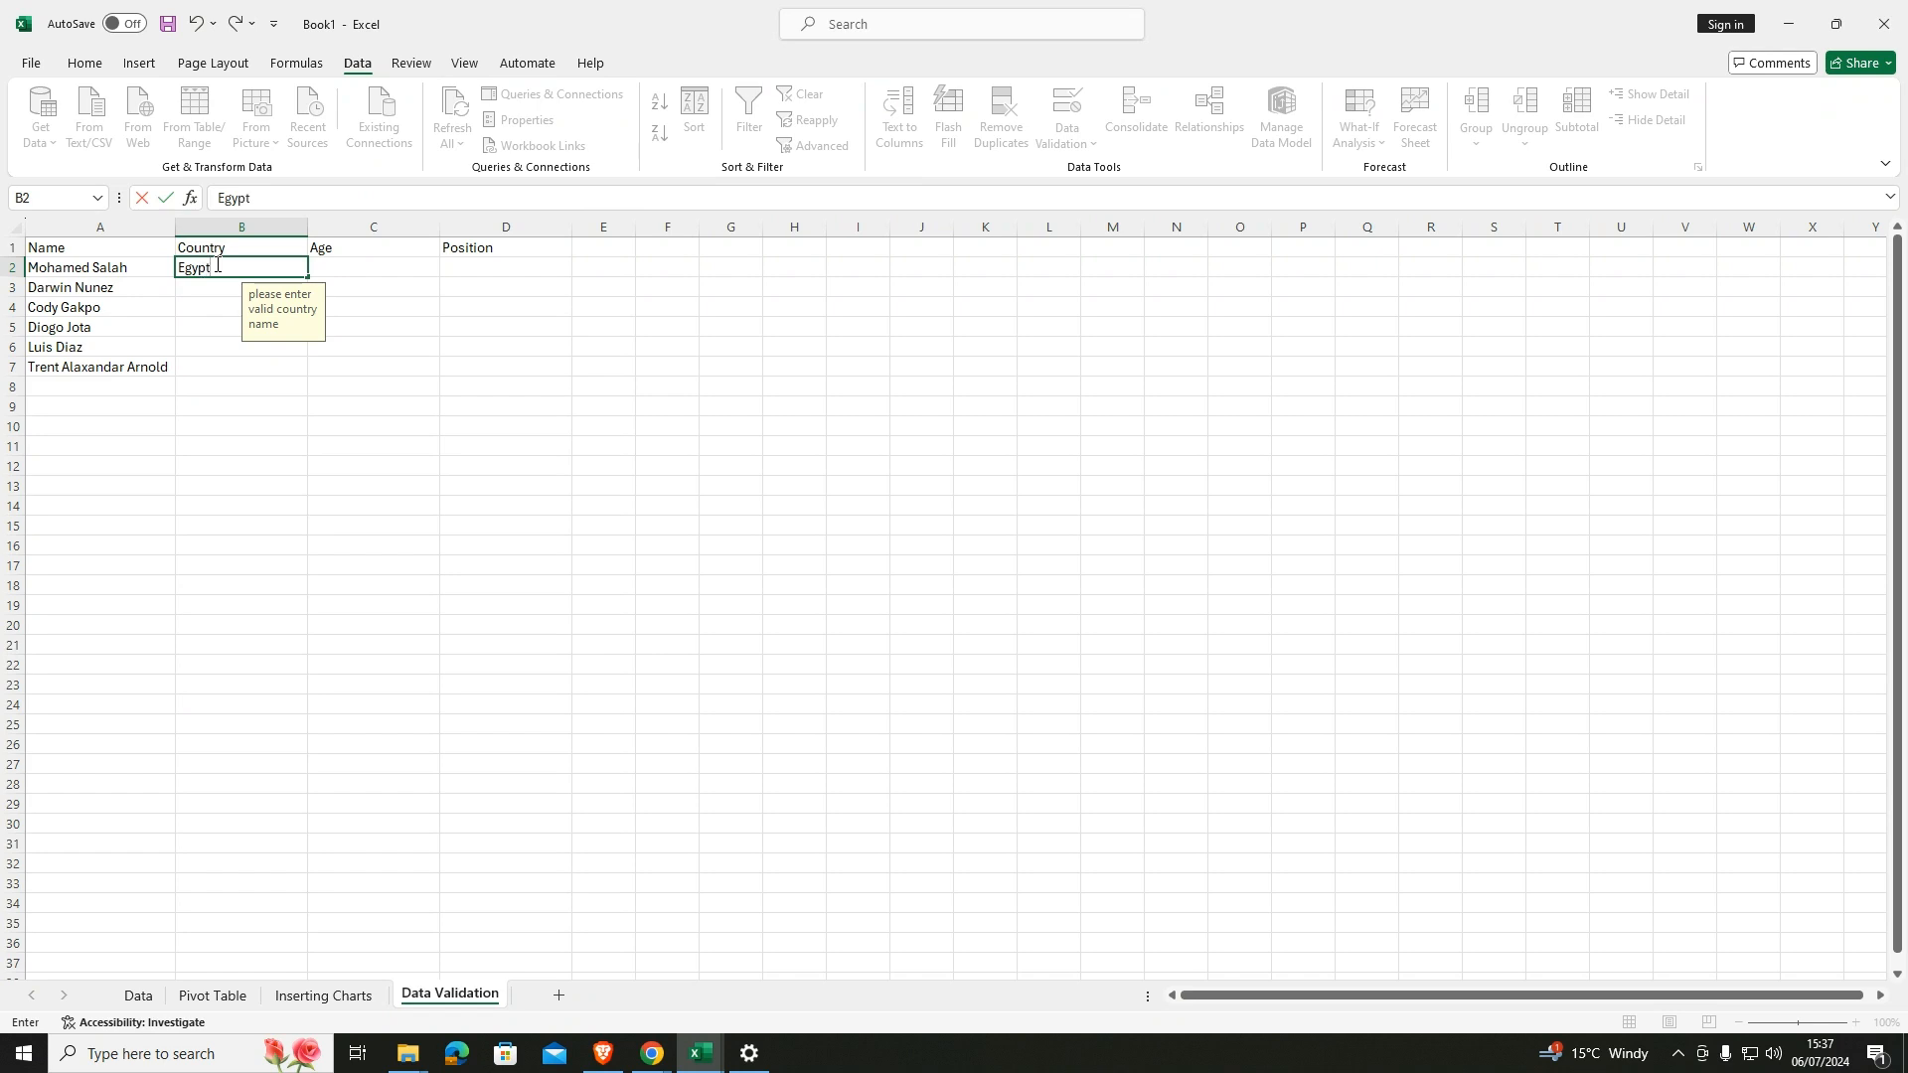
pyautogui.press('Return')
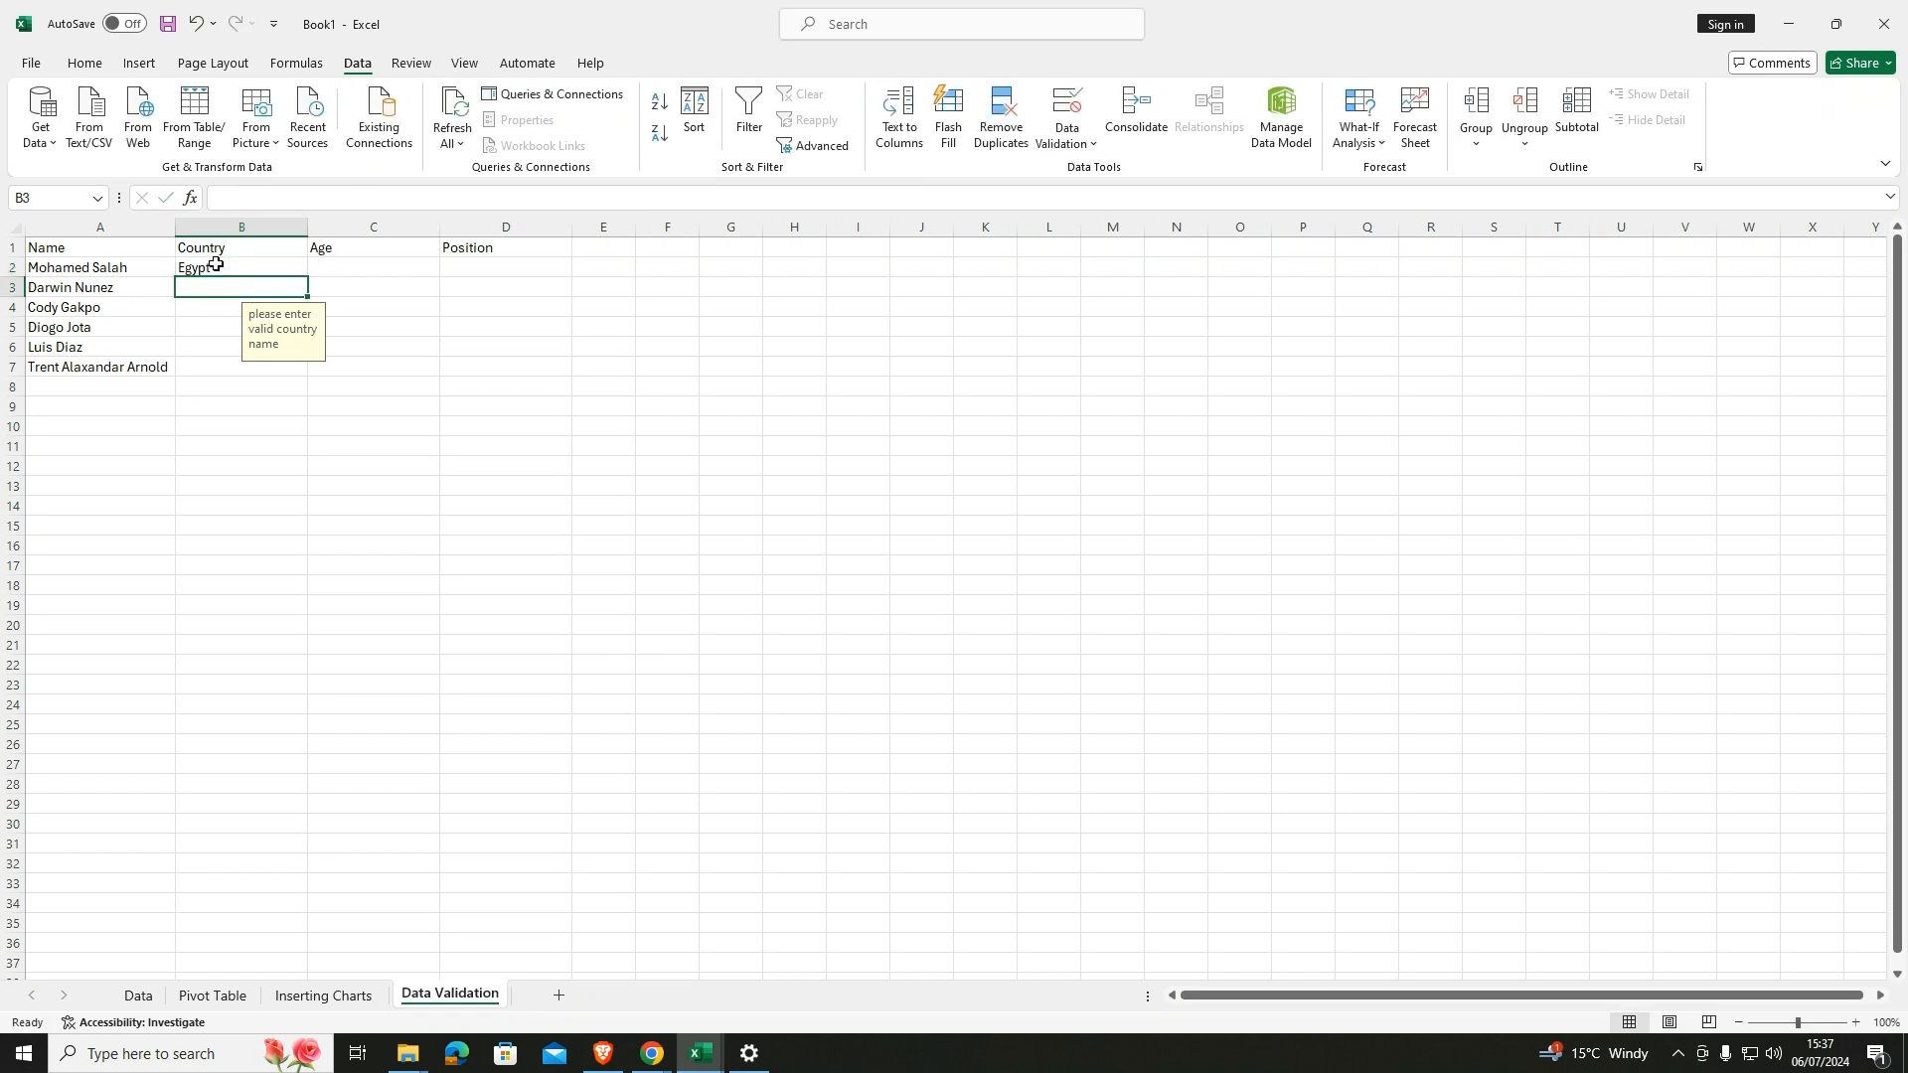
# Test the Country column's validation by entering the number 12 in B3.
pyautogui.write('12')
pyautogui.press('Return')
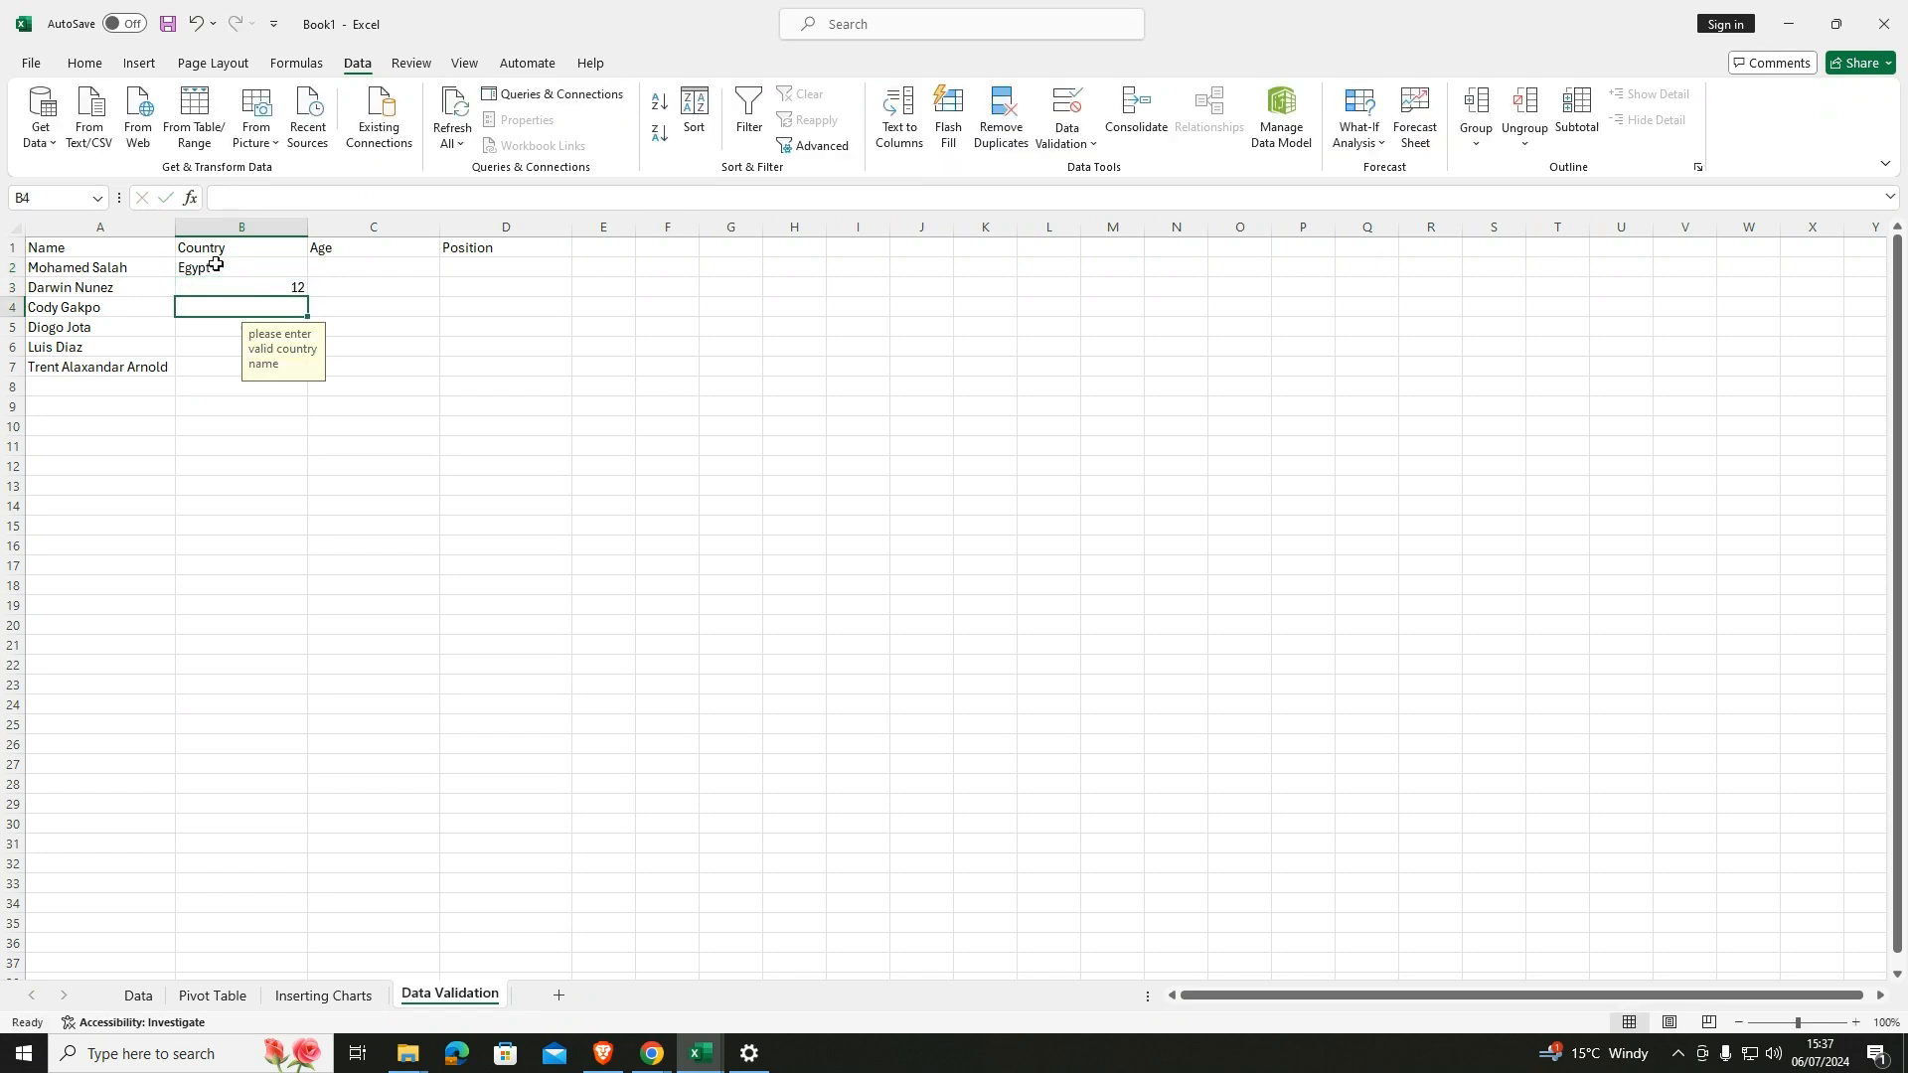
pyautogui.press('Up')
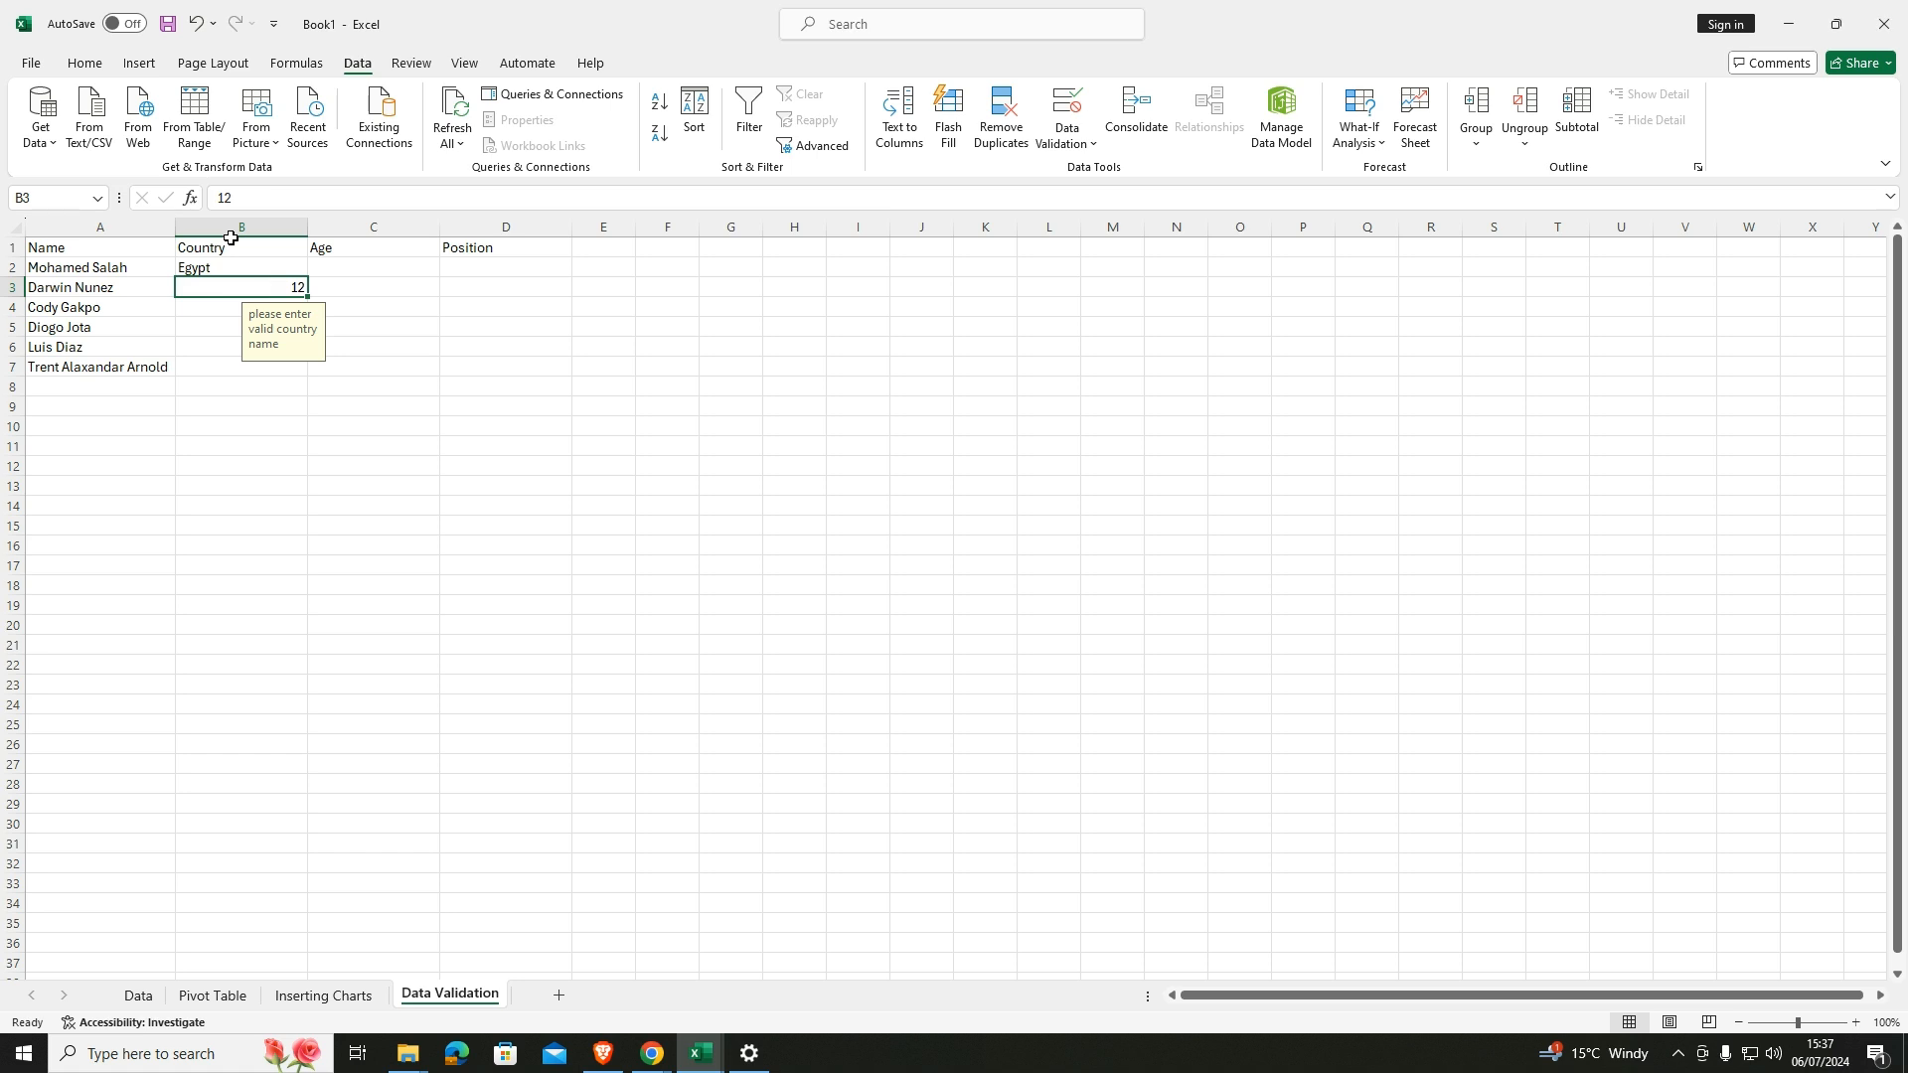
# Try the Custom criterion in the validation of B1:B7, switch it back to Text length, and apply the rule.
pyautogui.moveTo(249, 246); pyautogui.dragTo(259, 369)
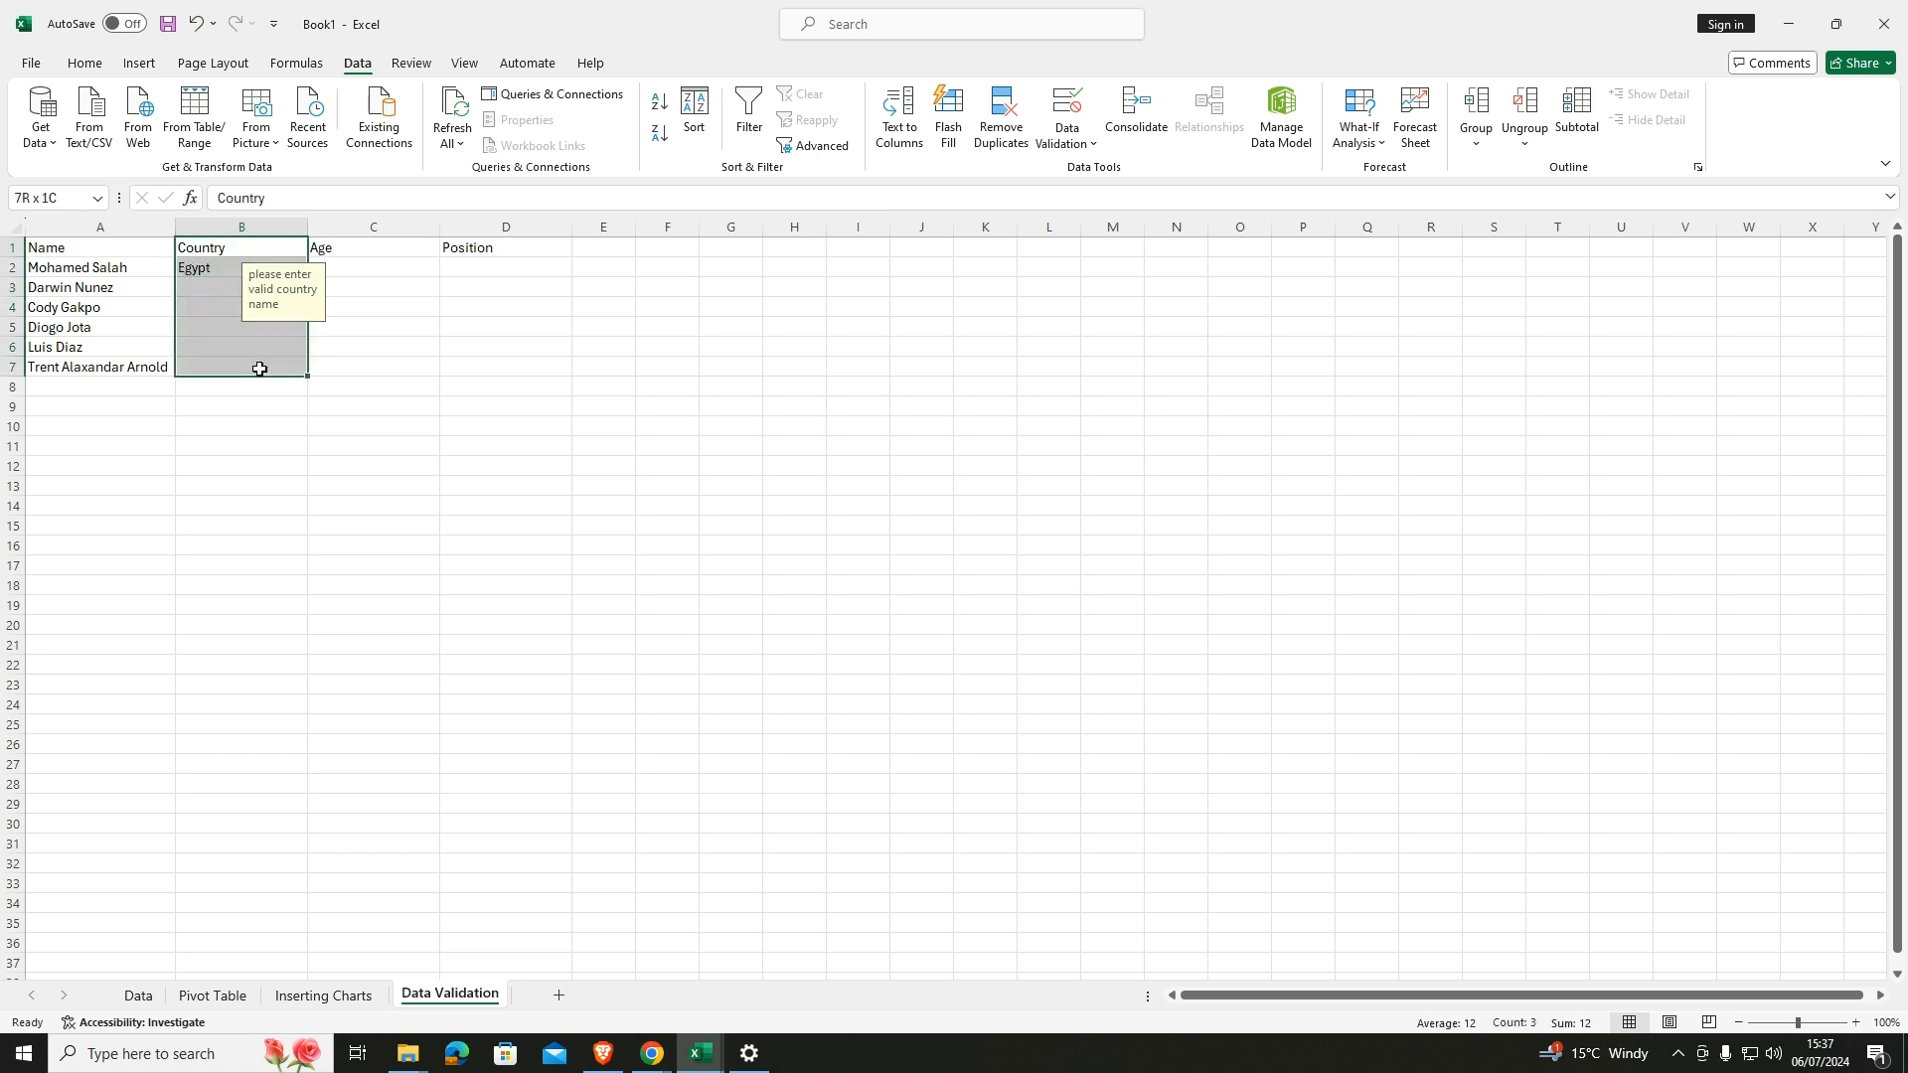
pyautogui.click(1061, 108)
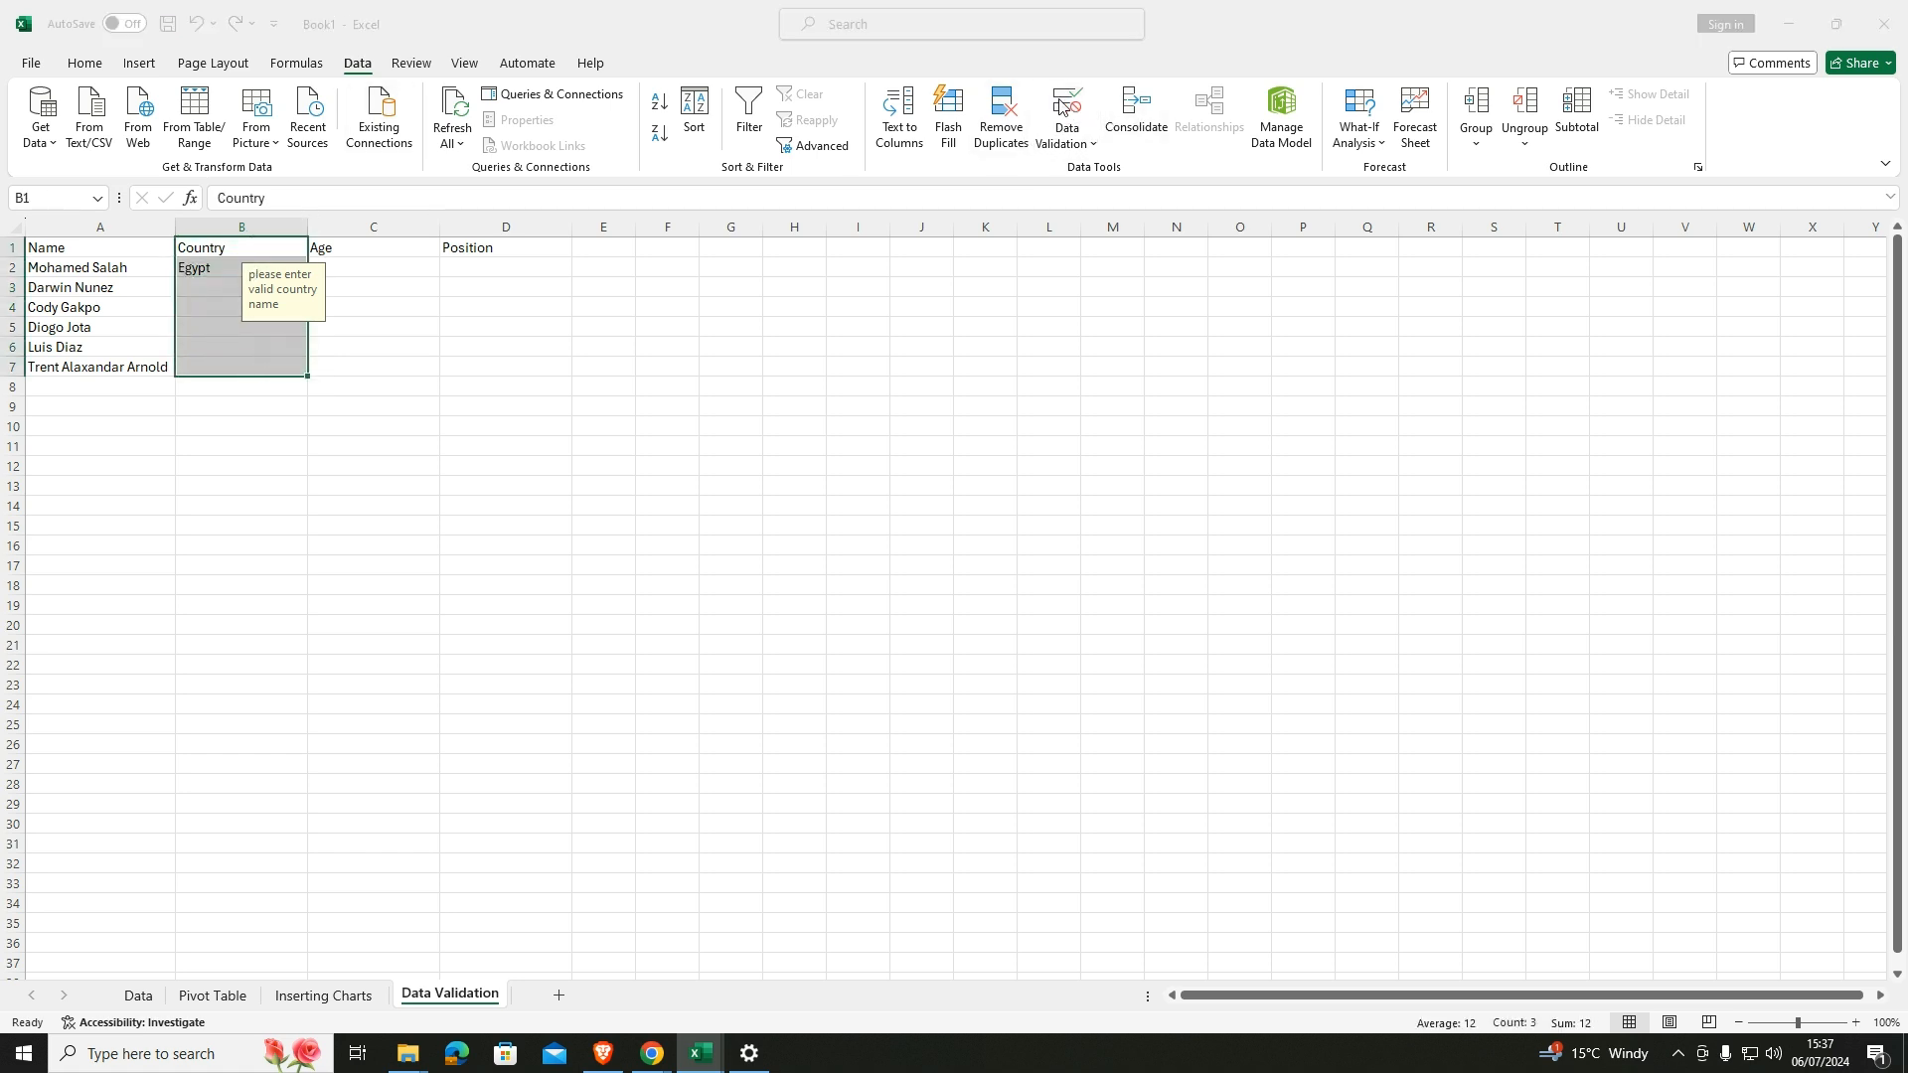
pyautogui.click(1024, 356)
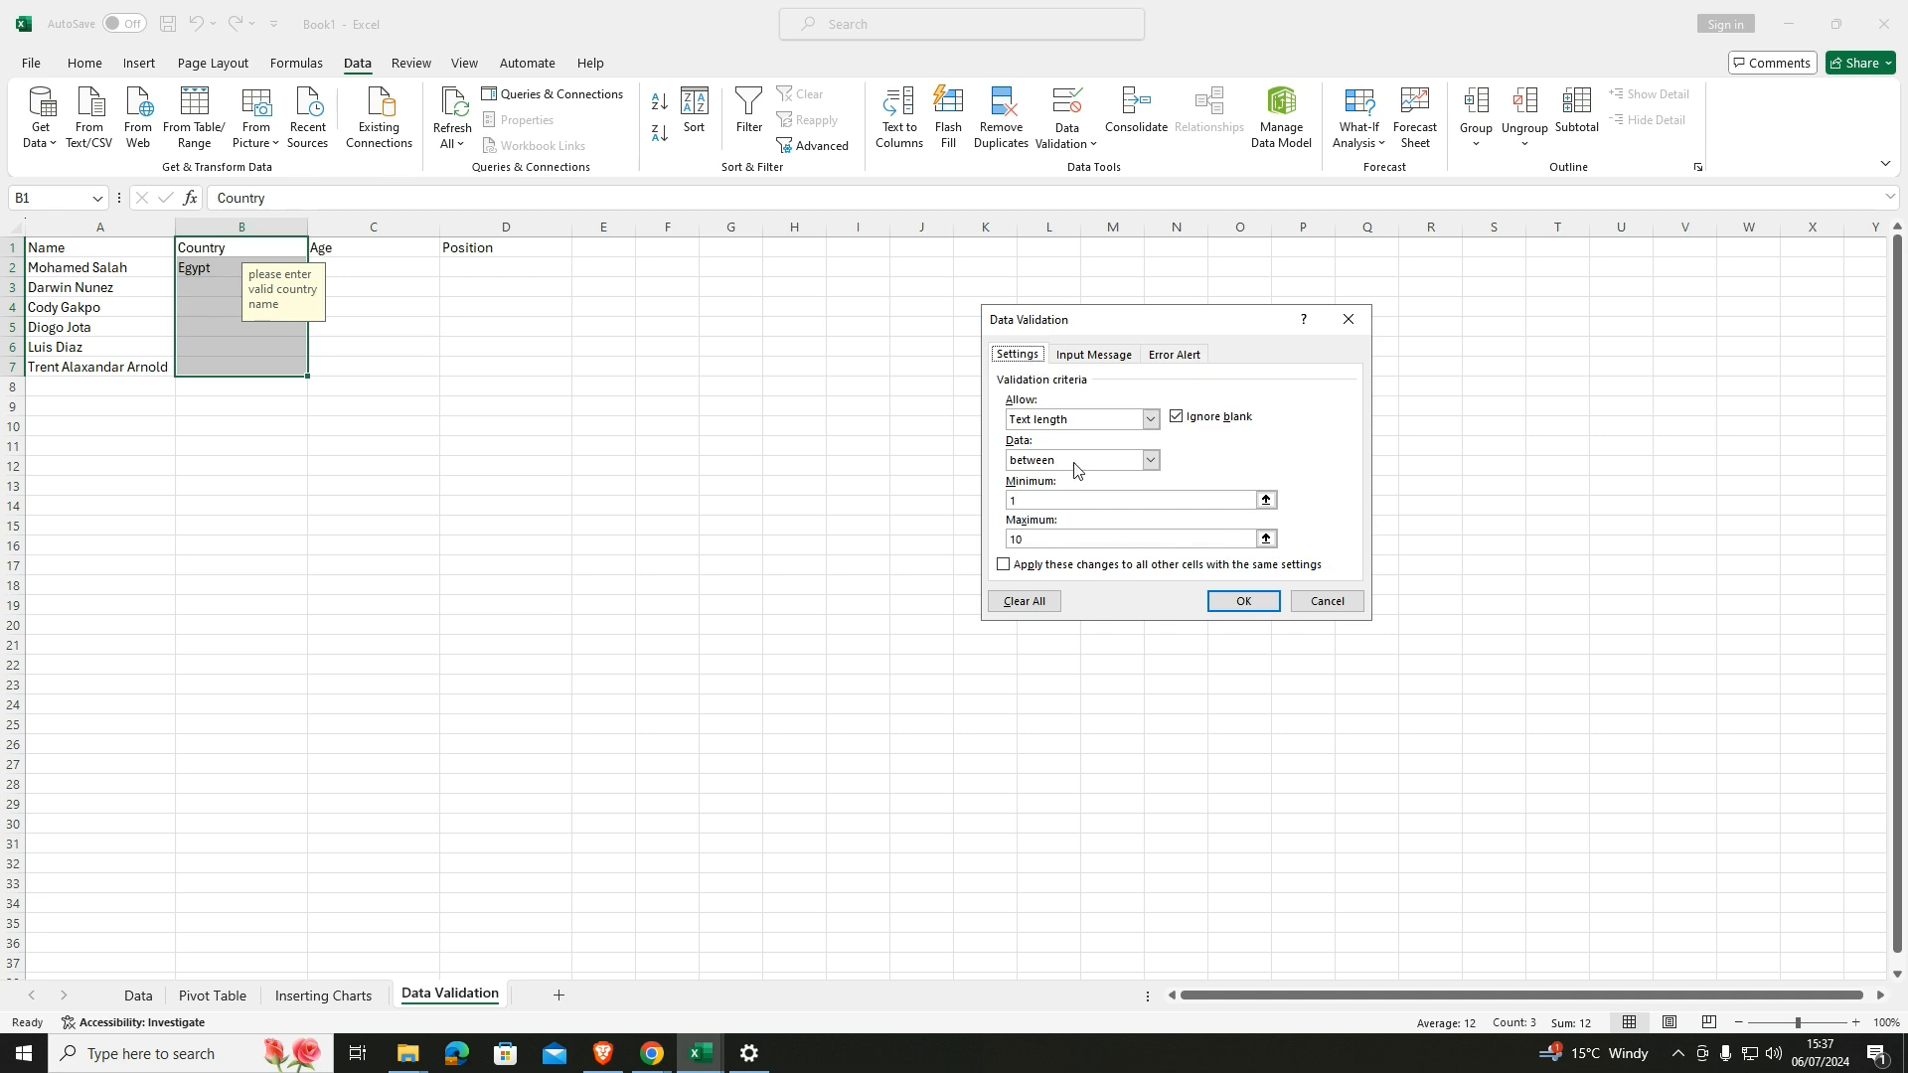
pyautogui.click(1150, 419)
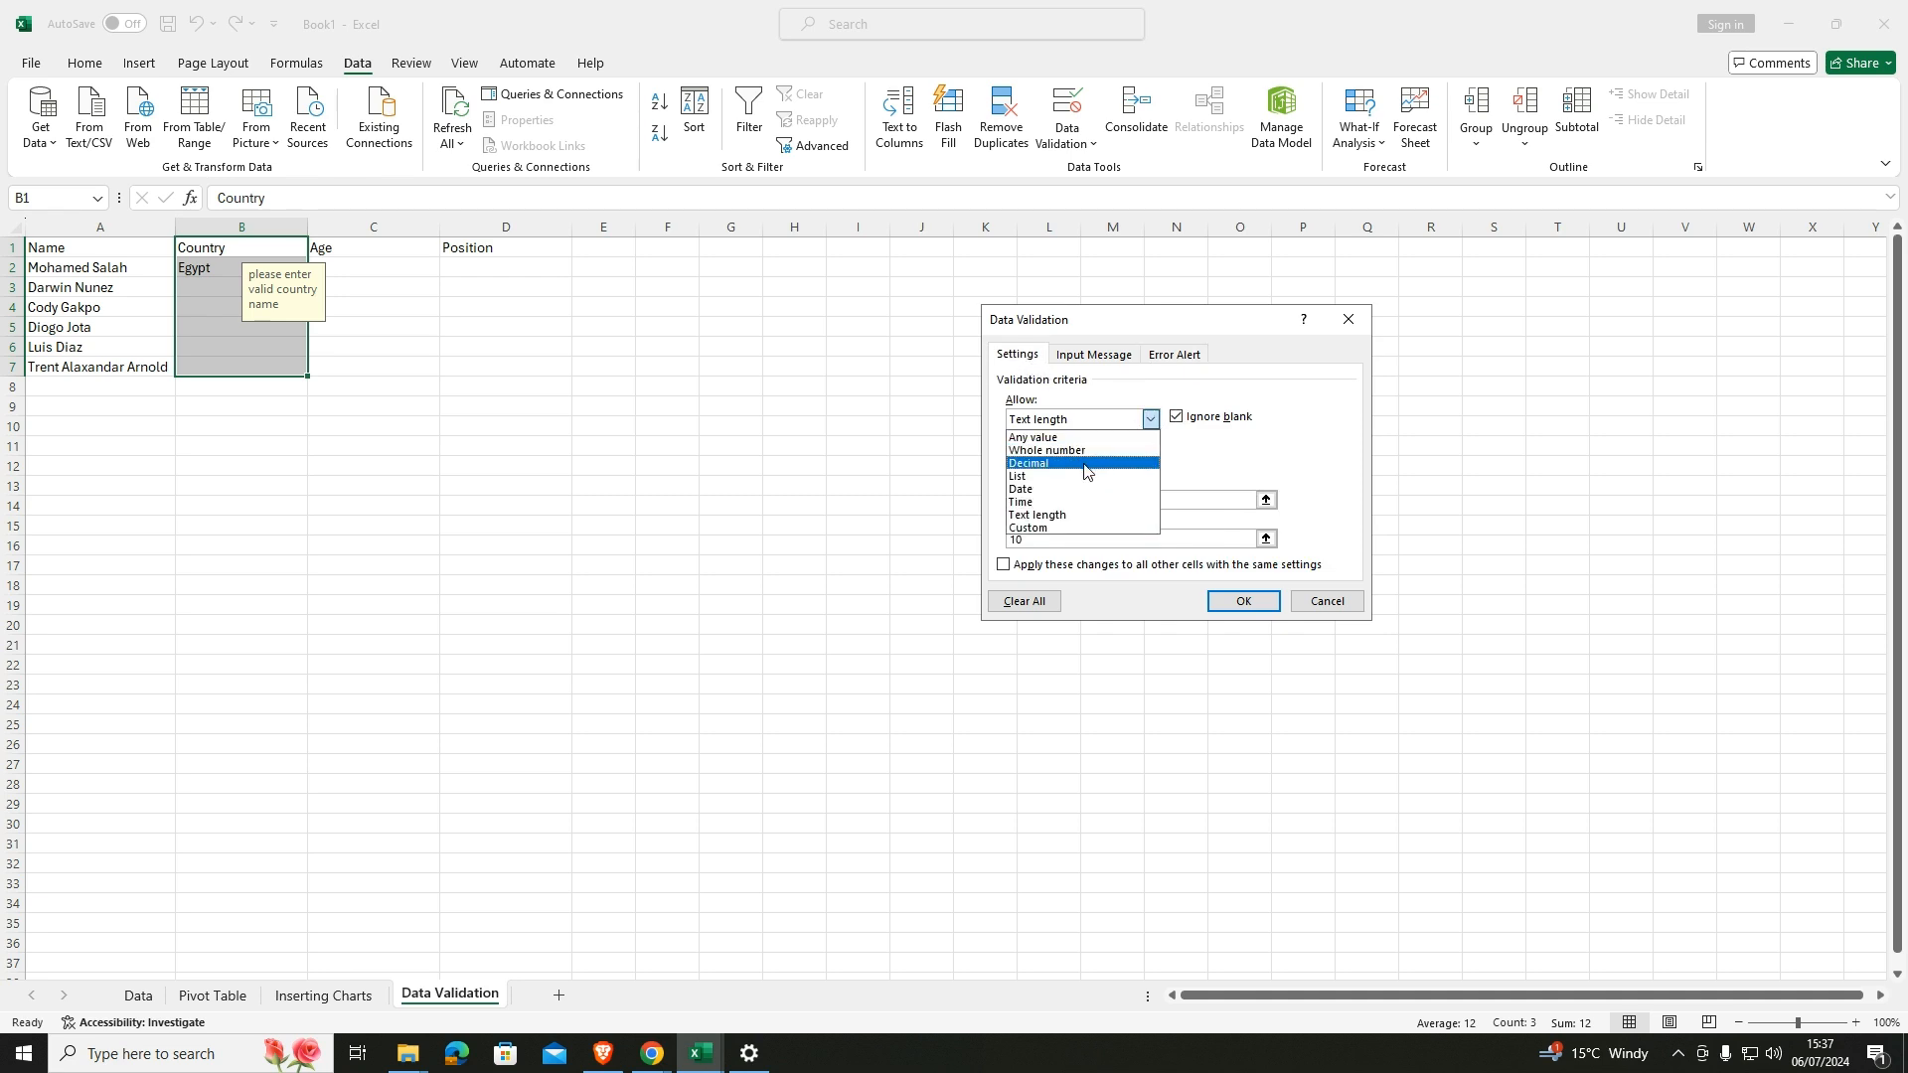
pyautogui.click(1075, 529)
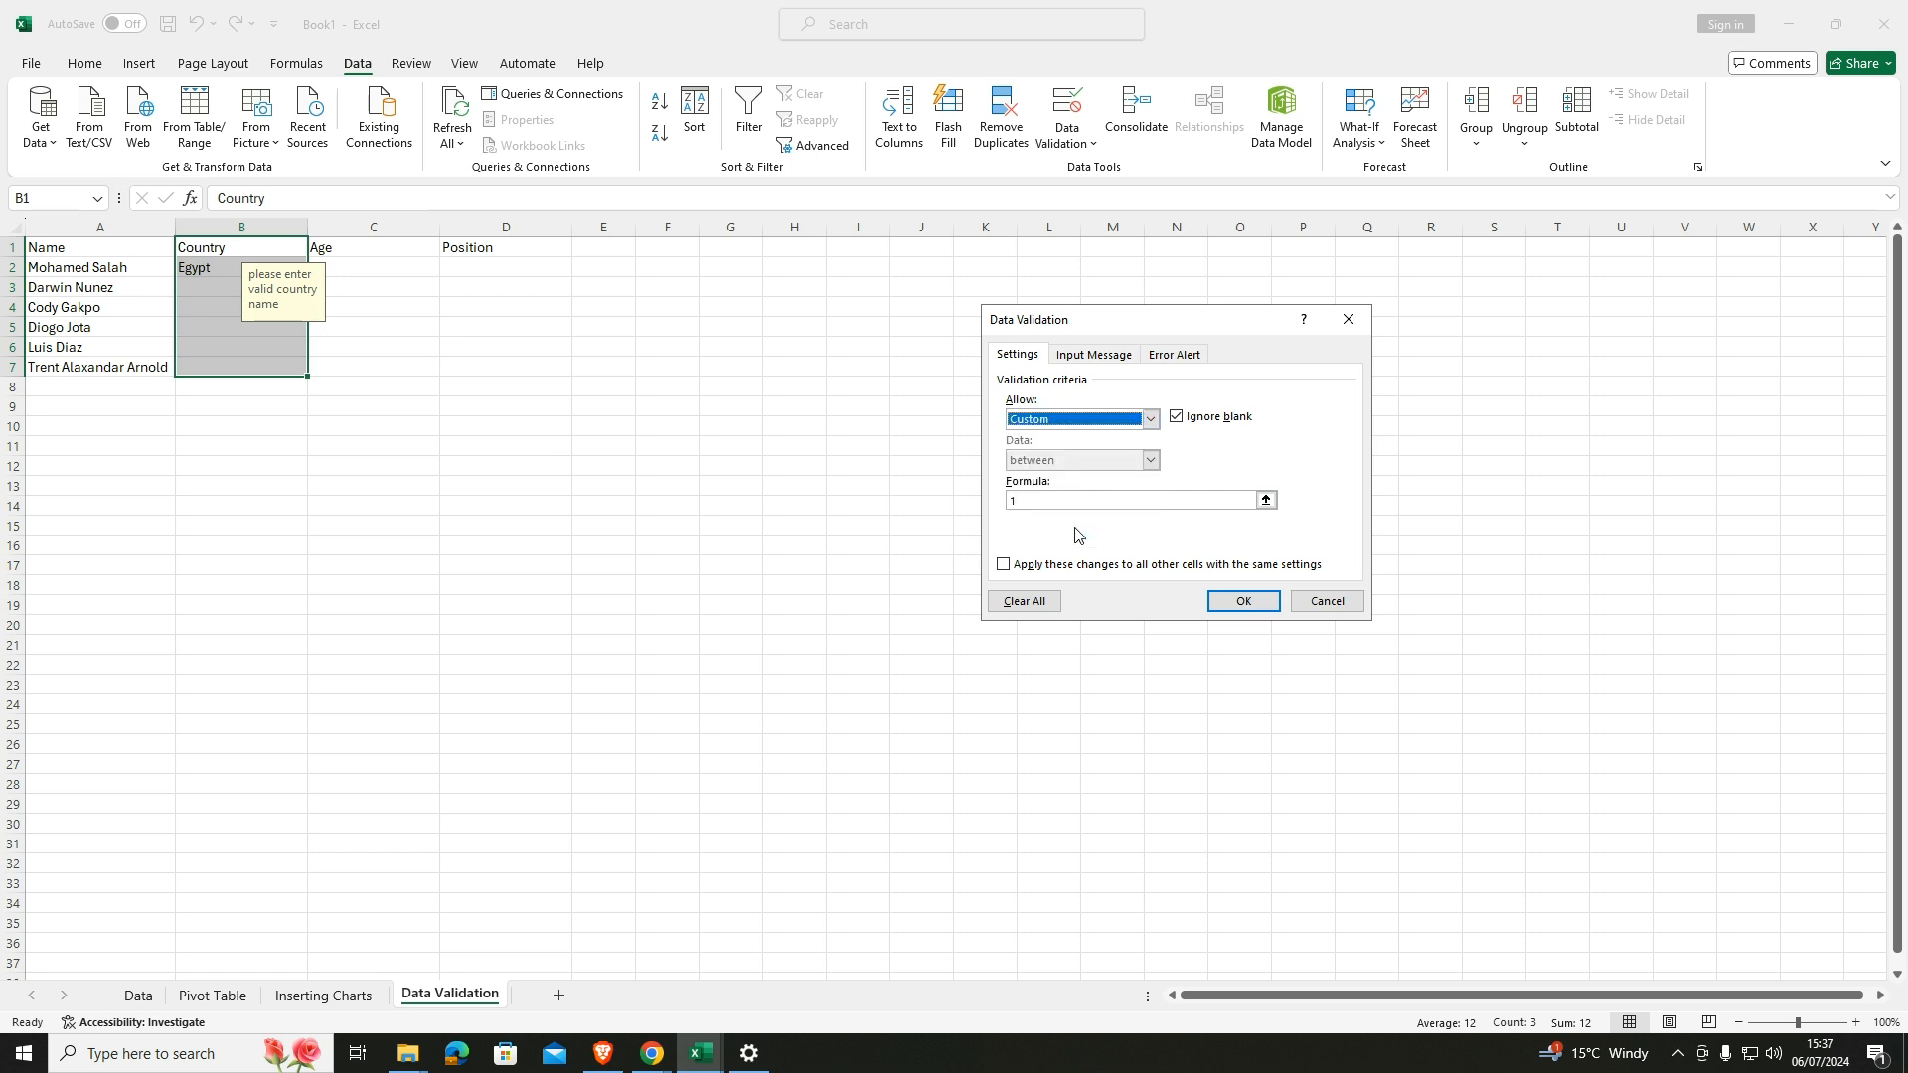
pyautogui.click(1149, 418)
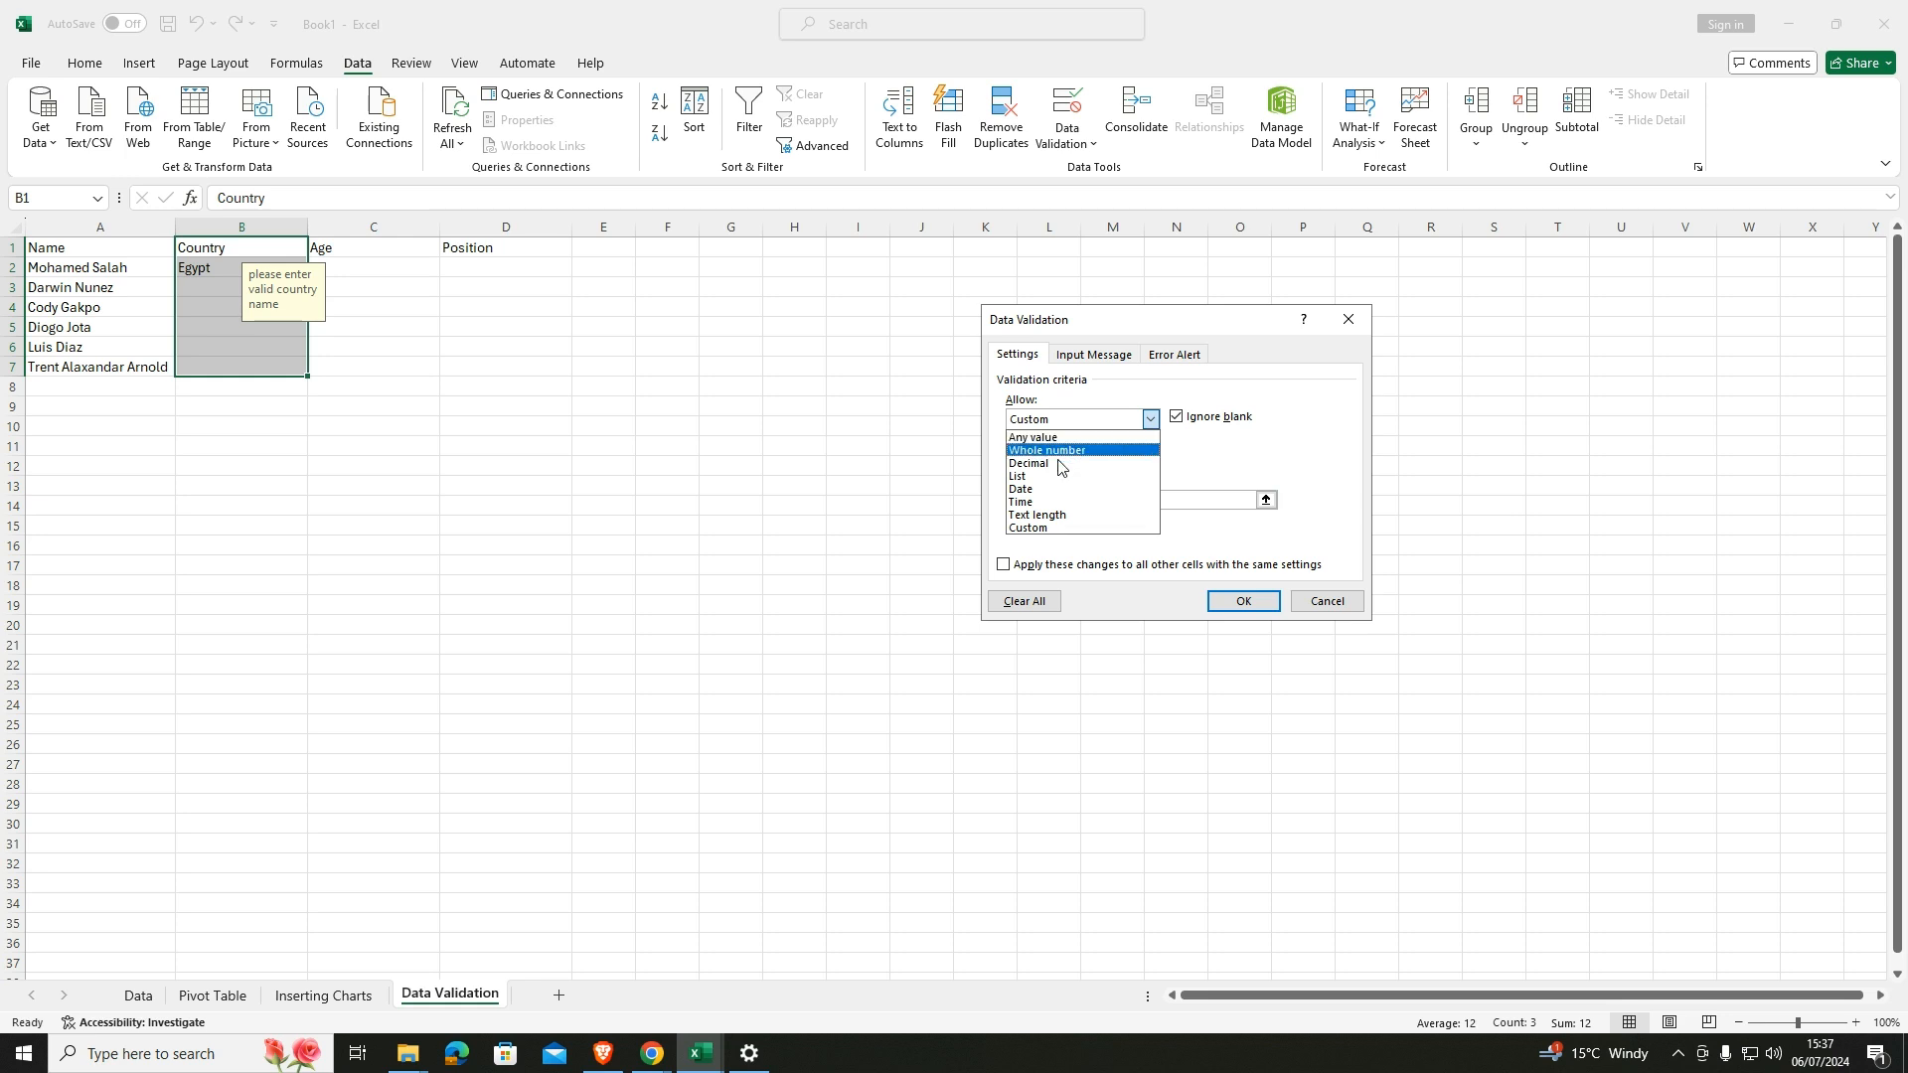
pyautogui.click(1058, 517)
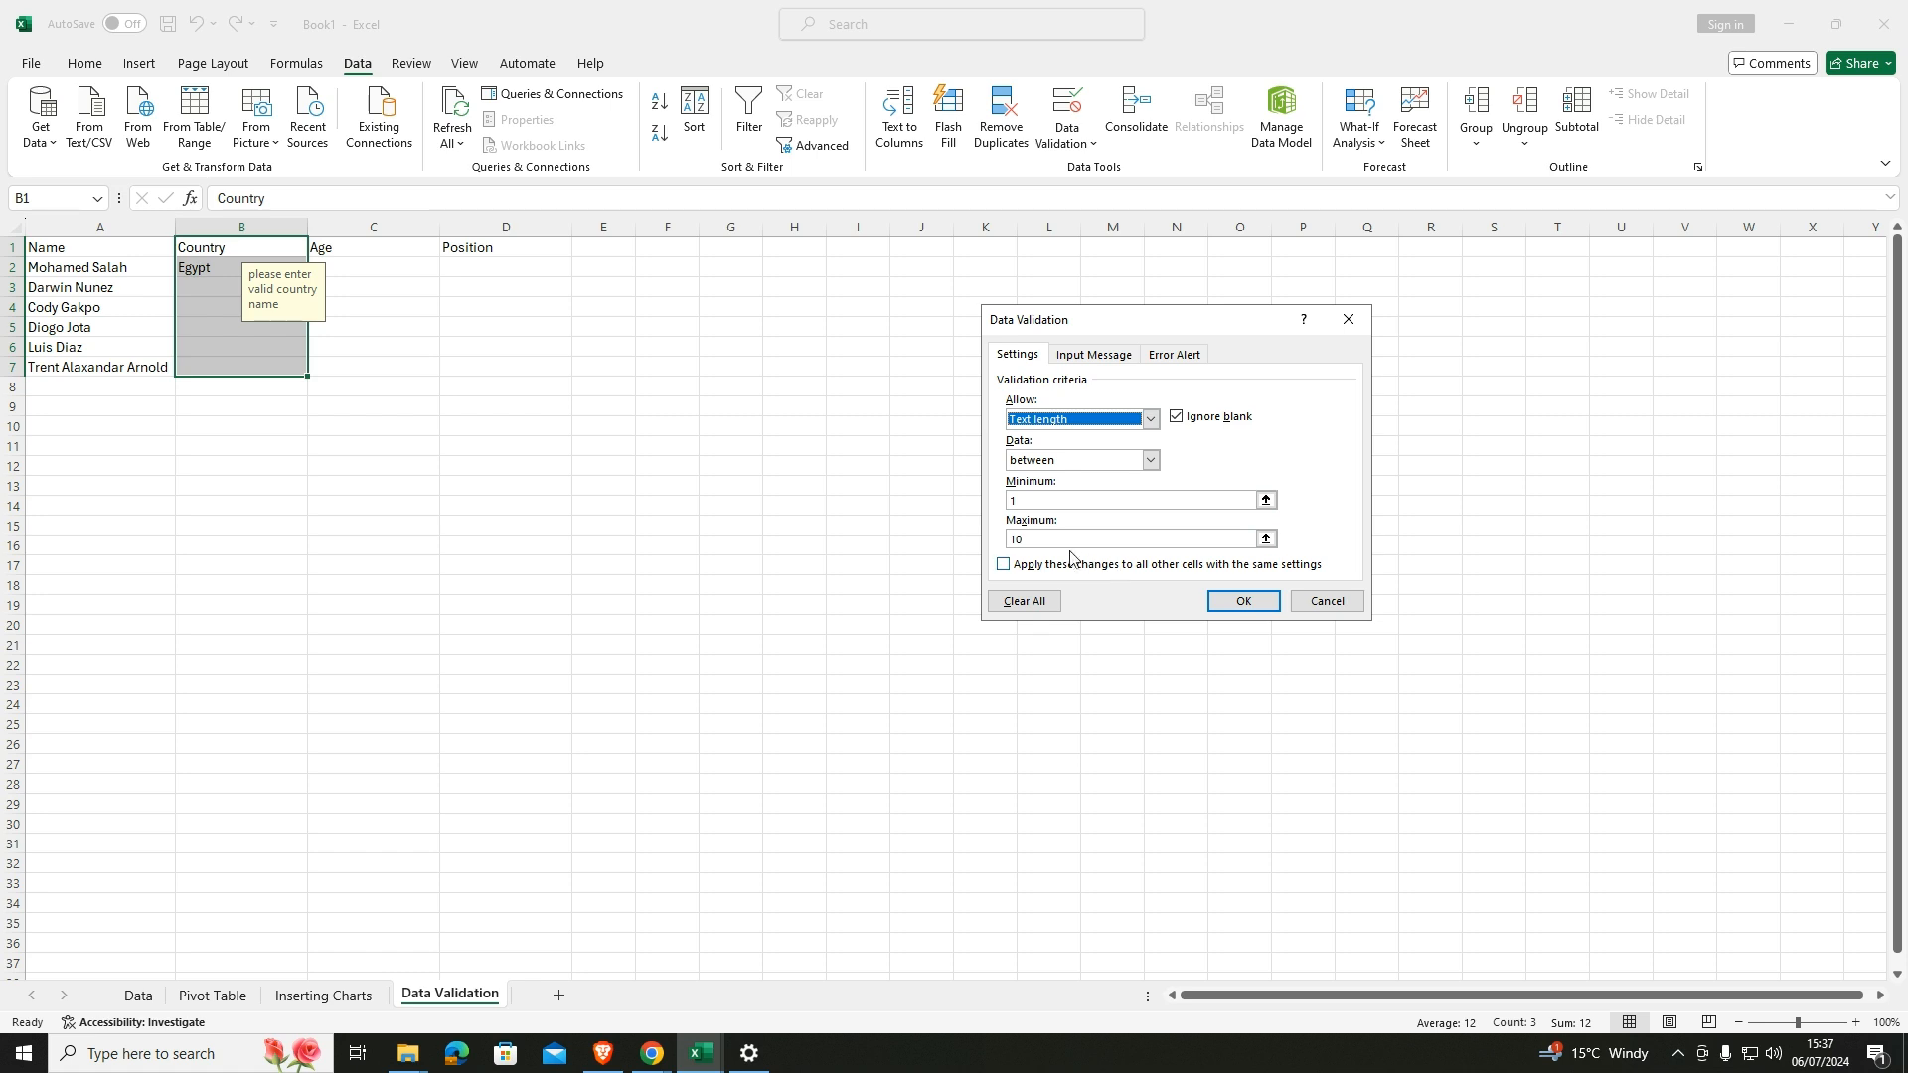
pyautogui.click(1243, 601)
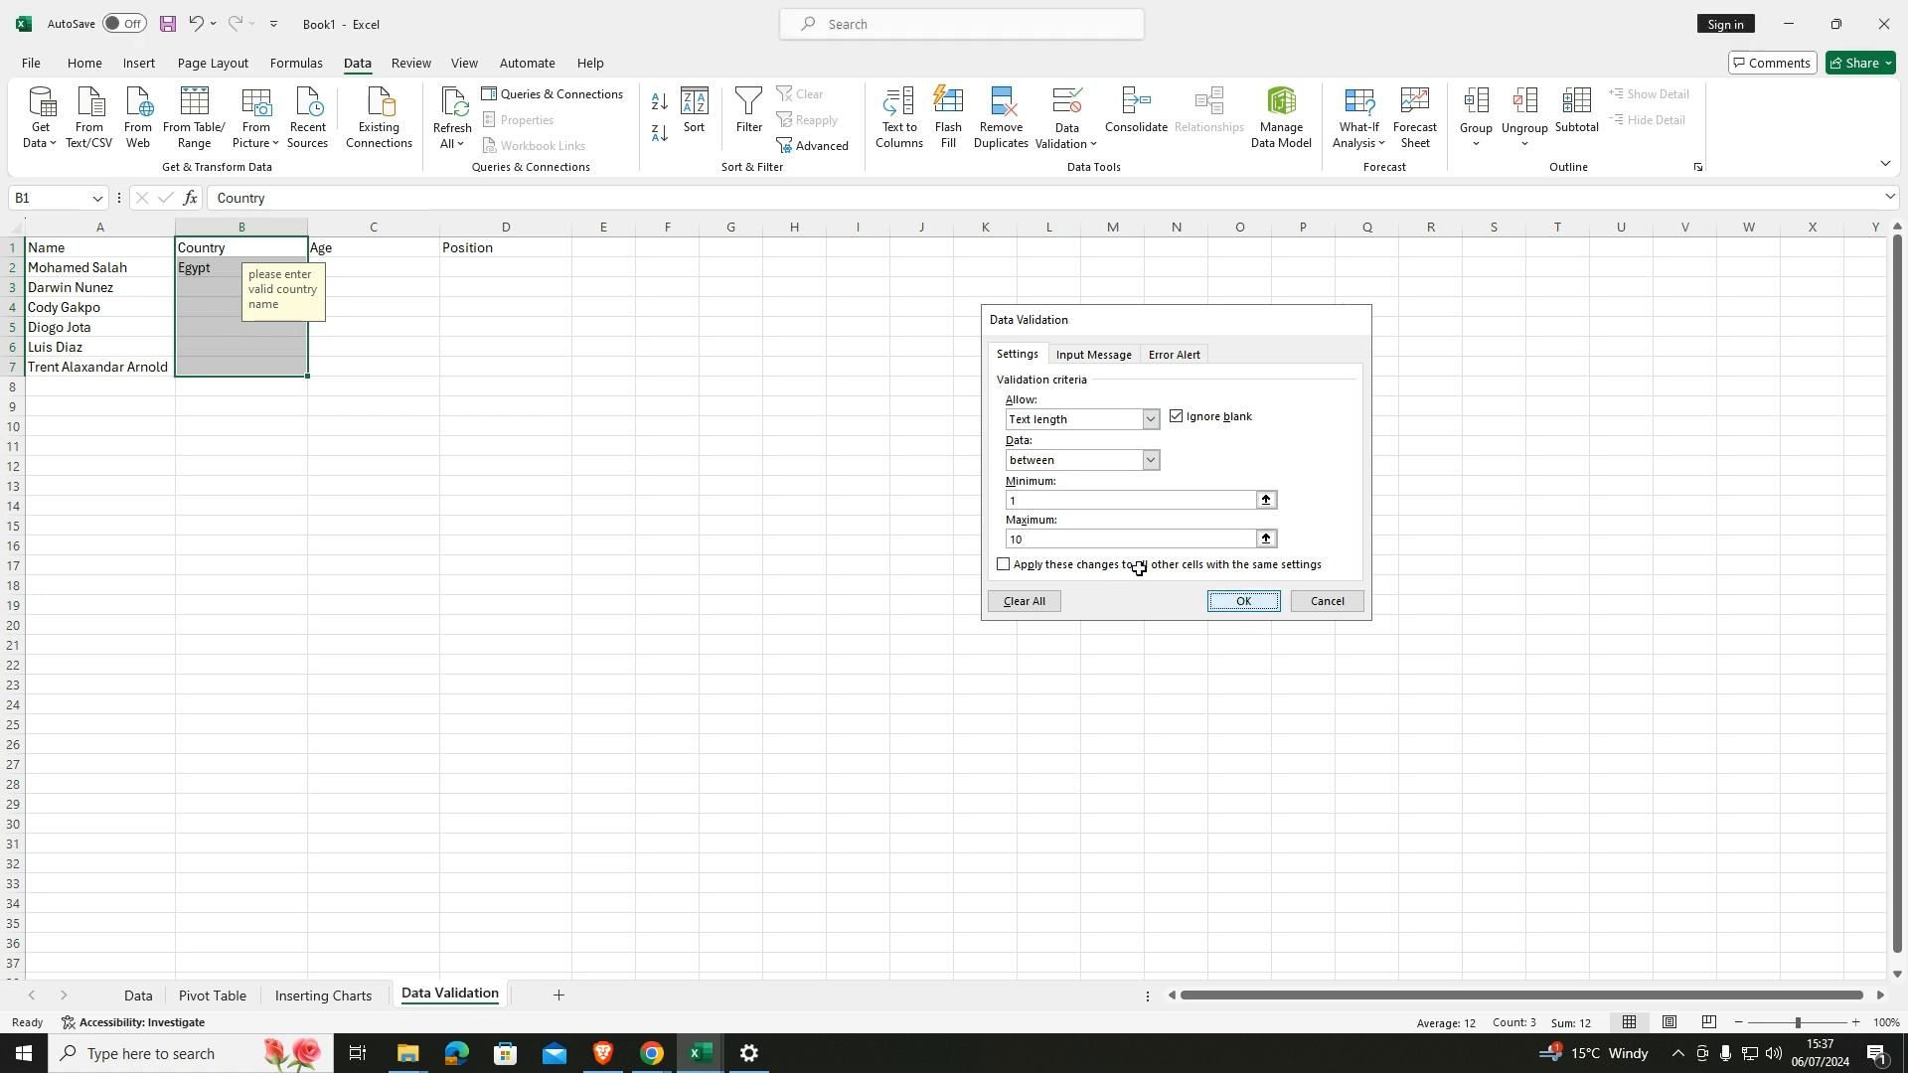
# Replace the numeric test entry in B3 with the country "Uruguay".
pyautogui.click(221, 286)
pyautogui.press('BackSpace')
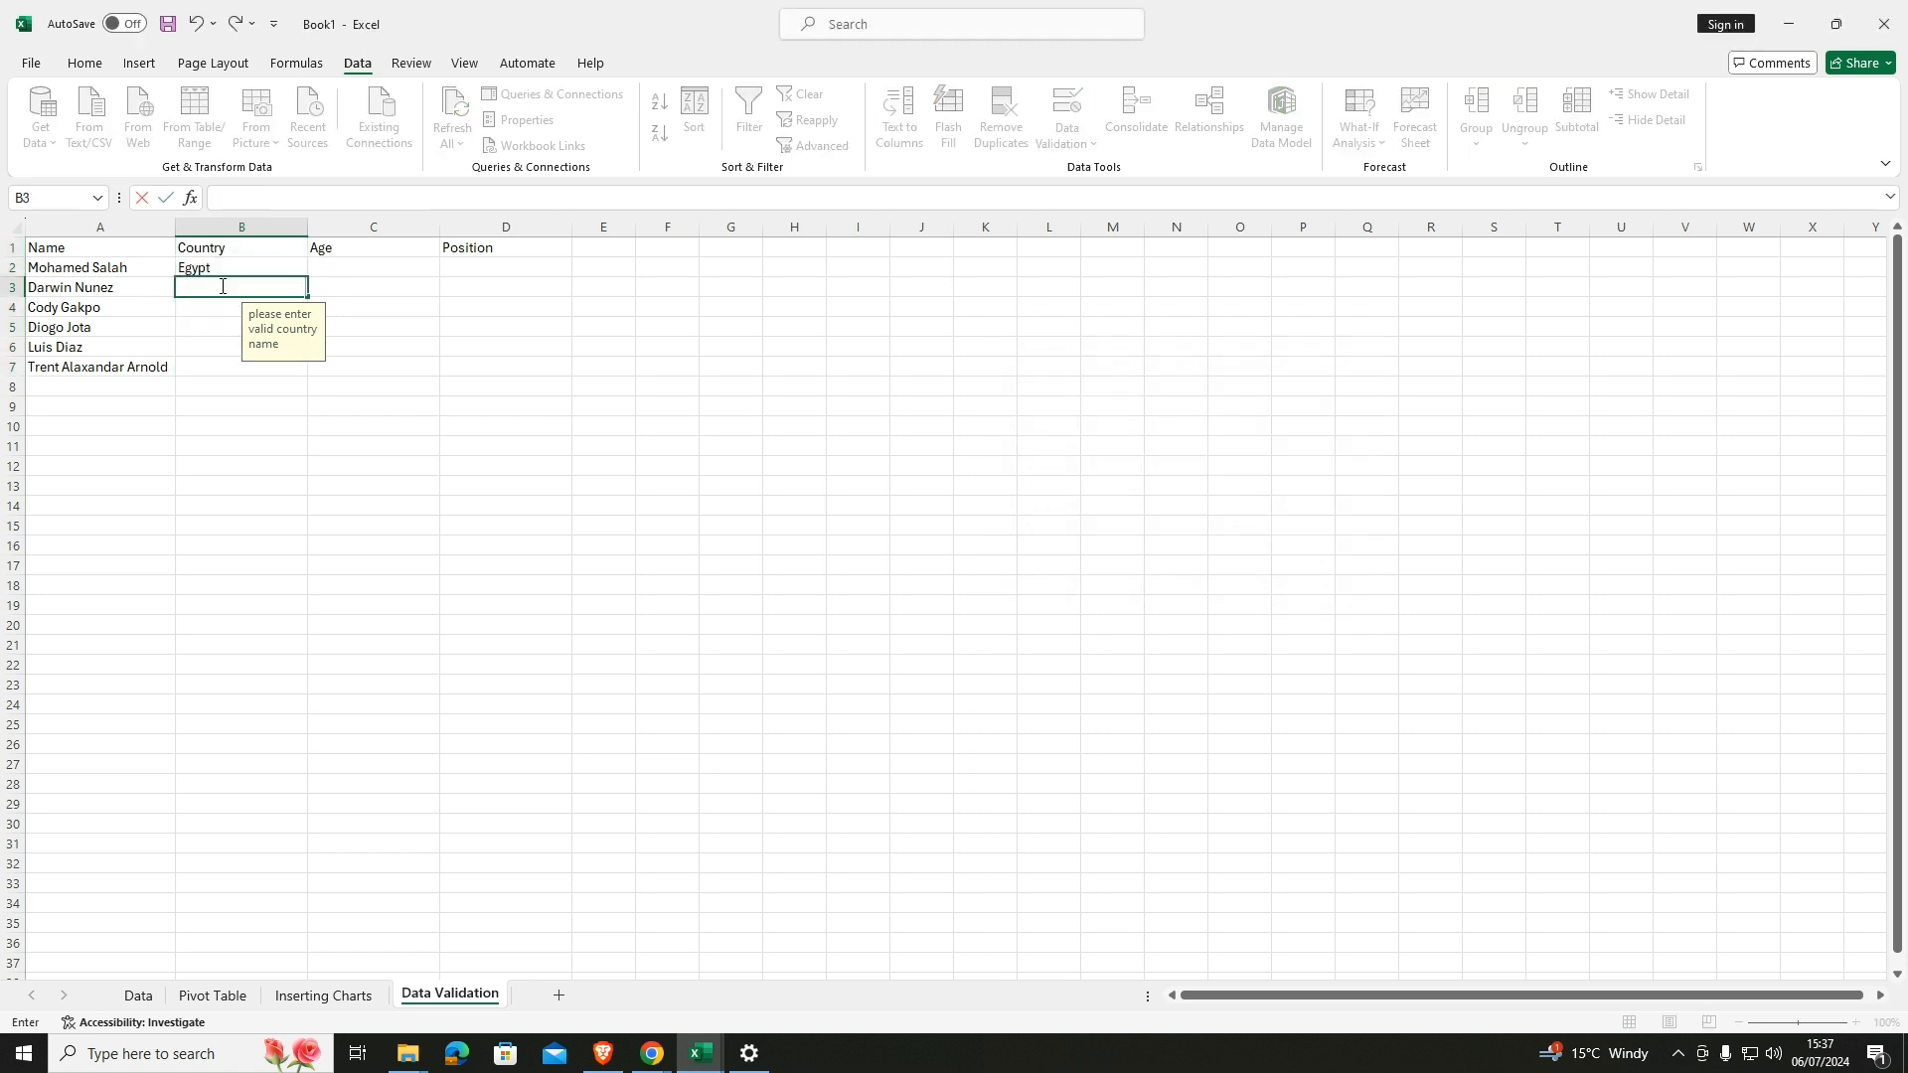
pyautogui.write('Uragu')
pyautogui.press('BackSpace')
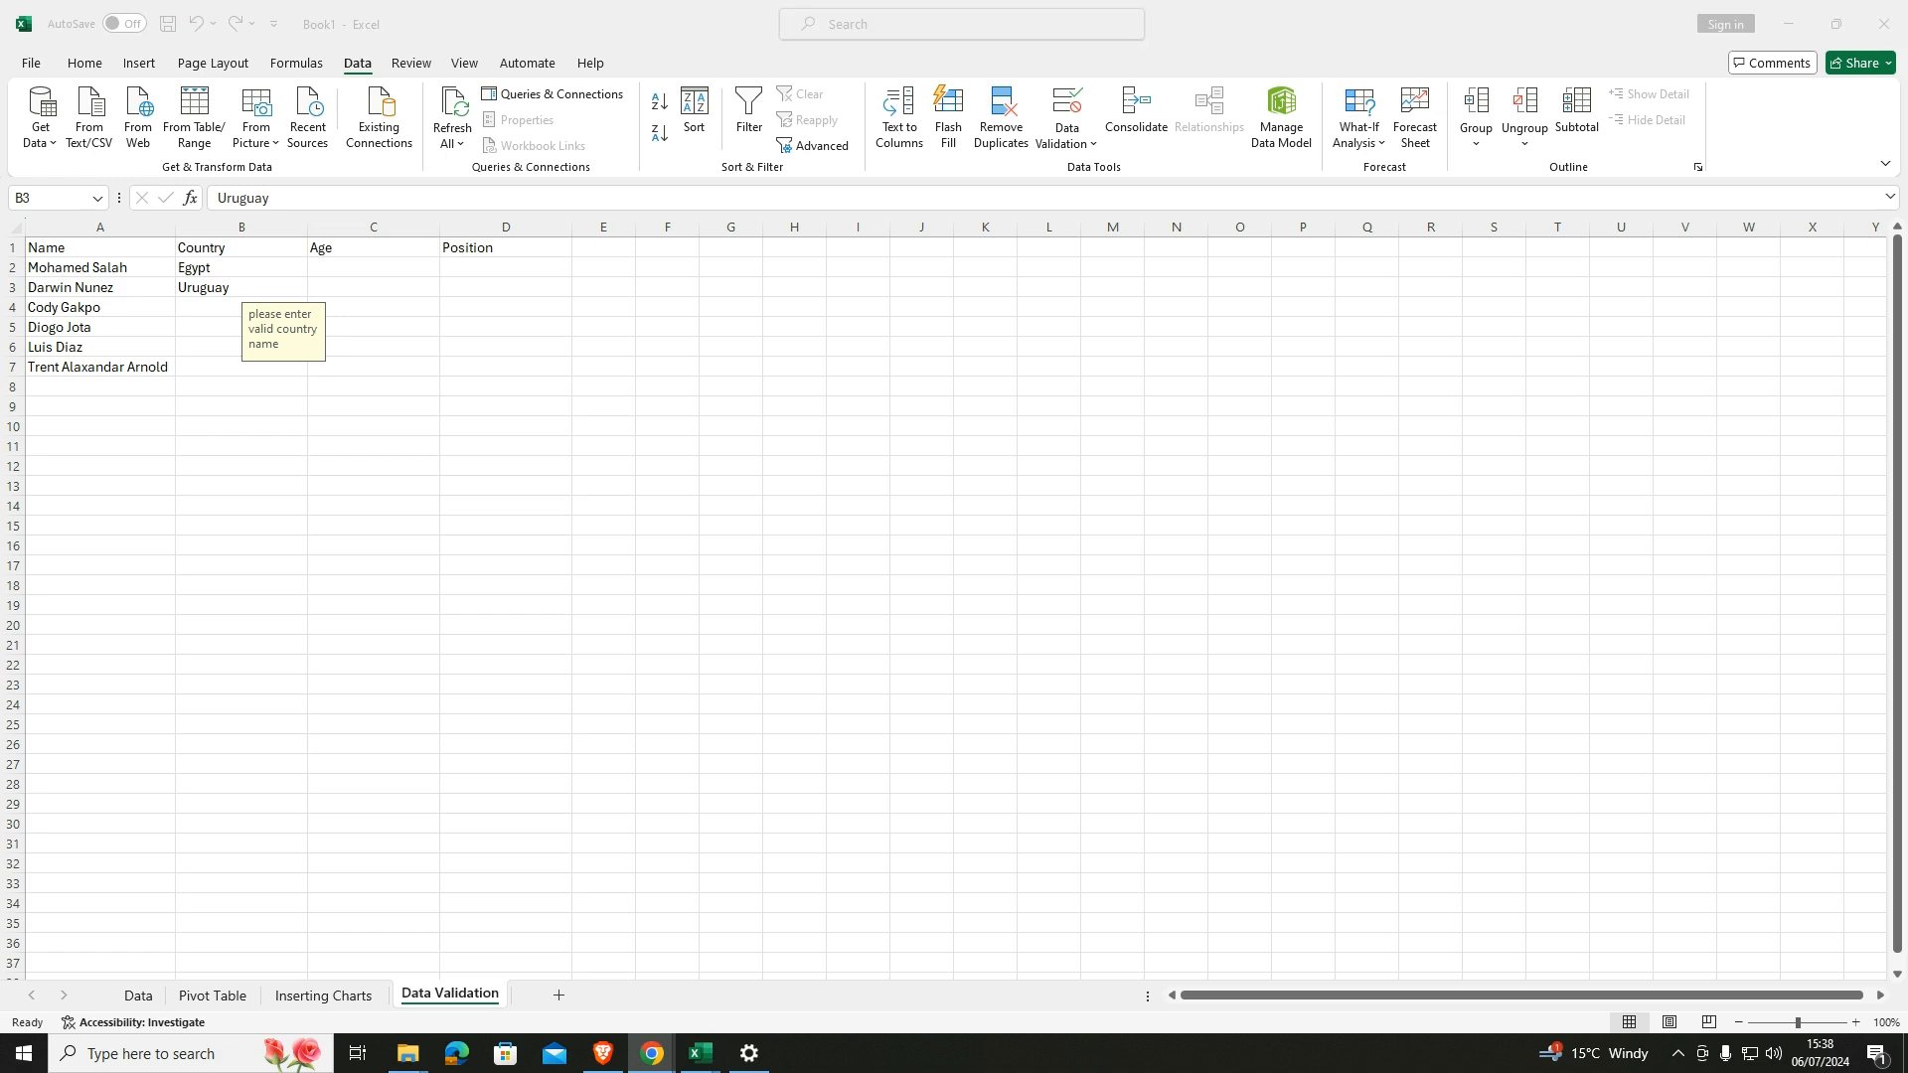
# Try to enter "Netherlands" as the country in B4, and cancel the entry.
pyautogui.click(173, 315)
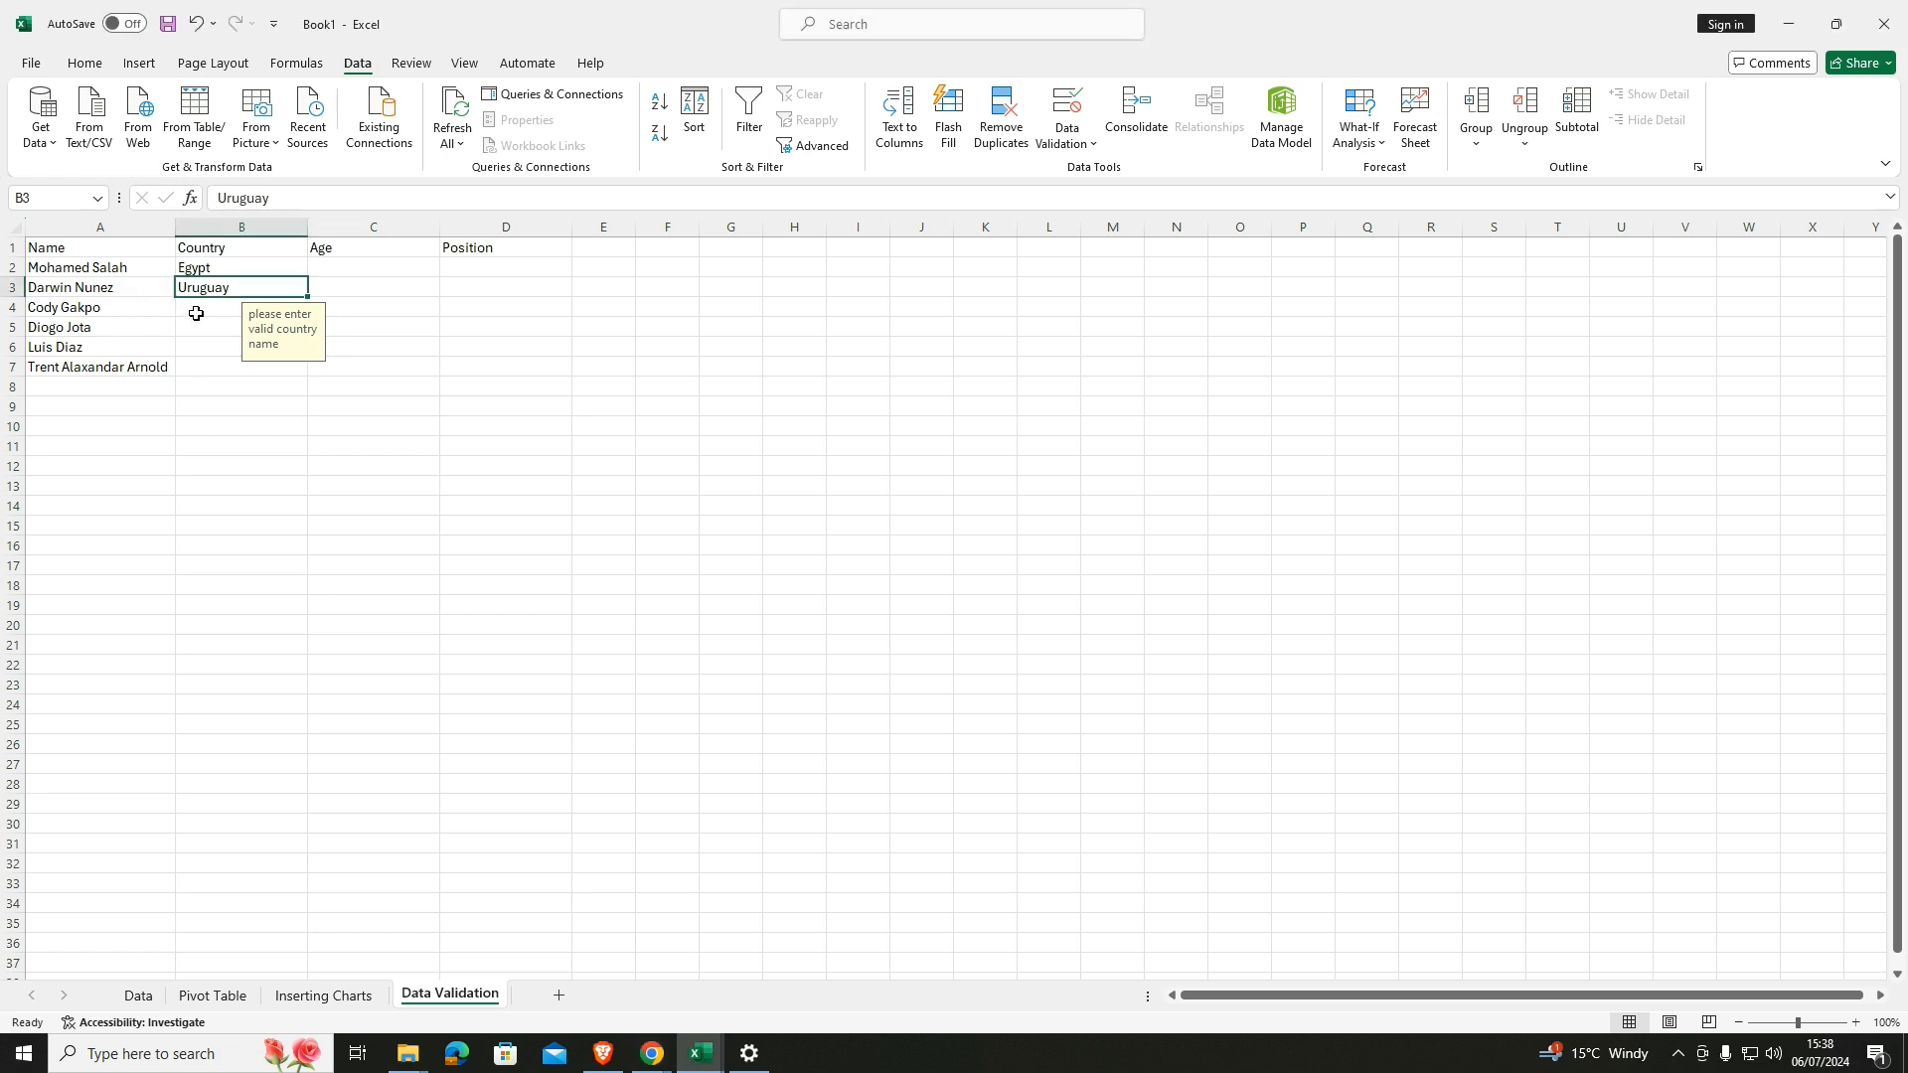
pyautogui.click(196, 314)
pyautogui.write('Netherlands')
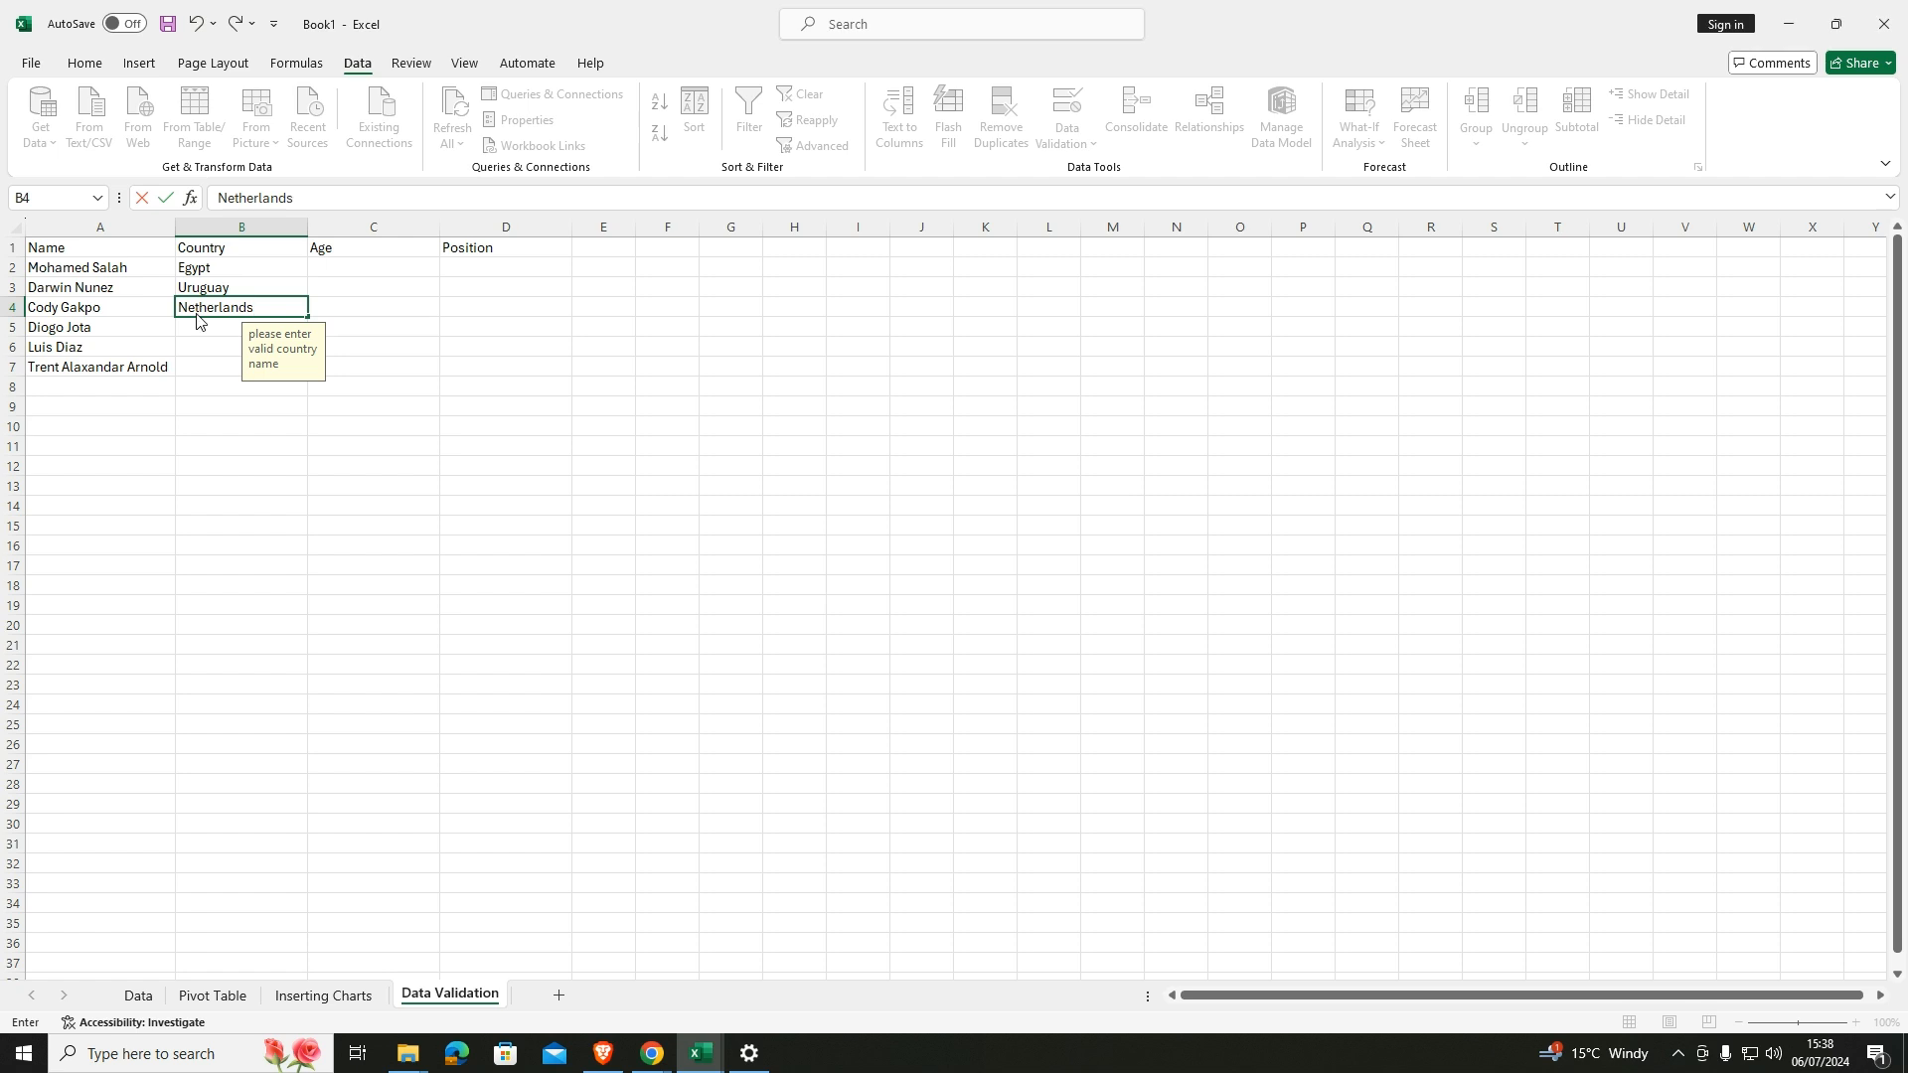
pyautogui.press('Return')
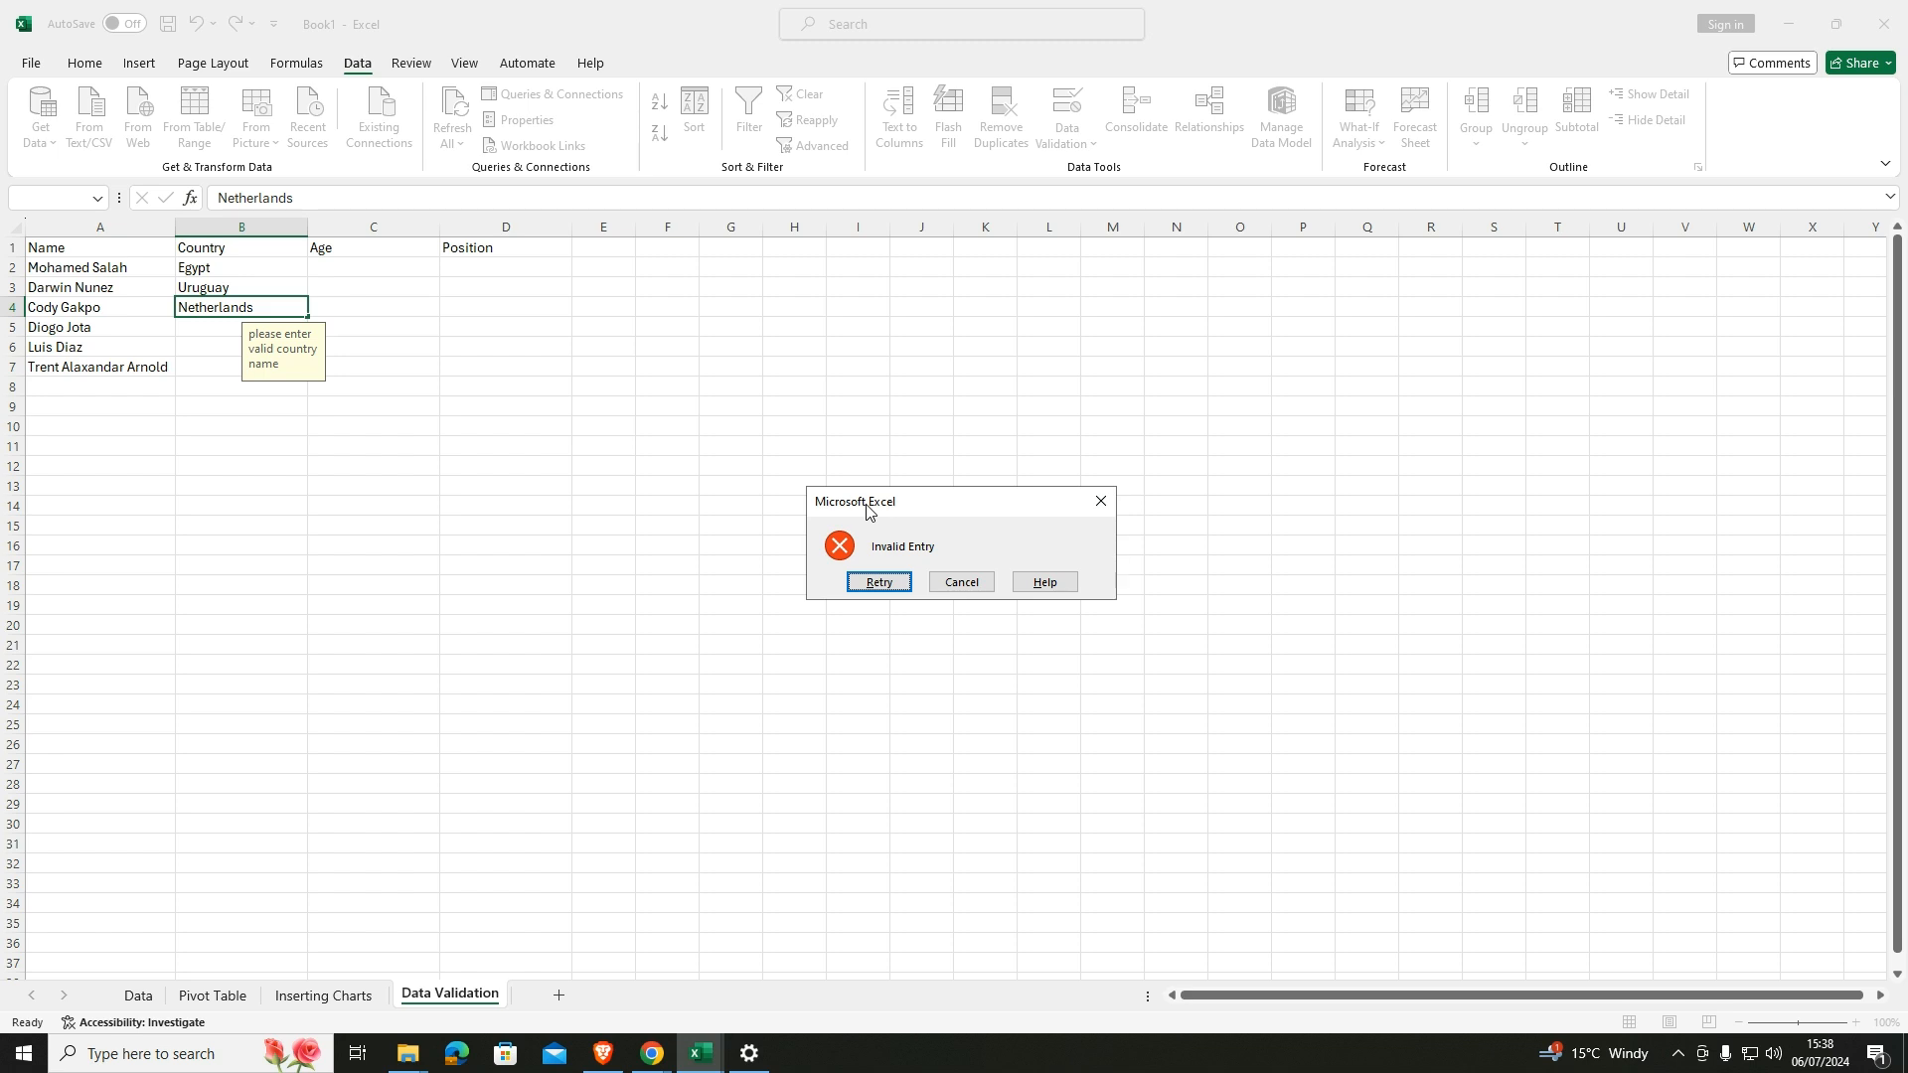
pyautogui.click(979, 587)
# Set the maximum text length in the data validation of B1:B7 to 15.
pyautogui.moveTo(241, 250); pyautogui.dragTo(243, 370)
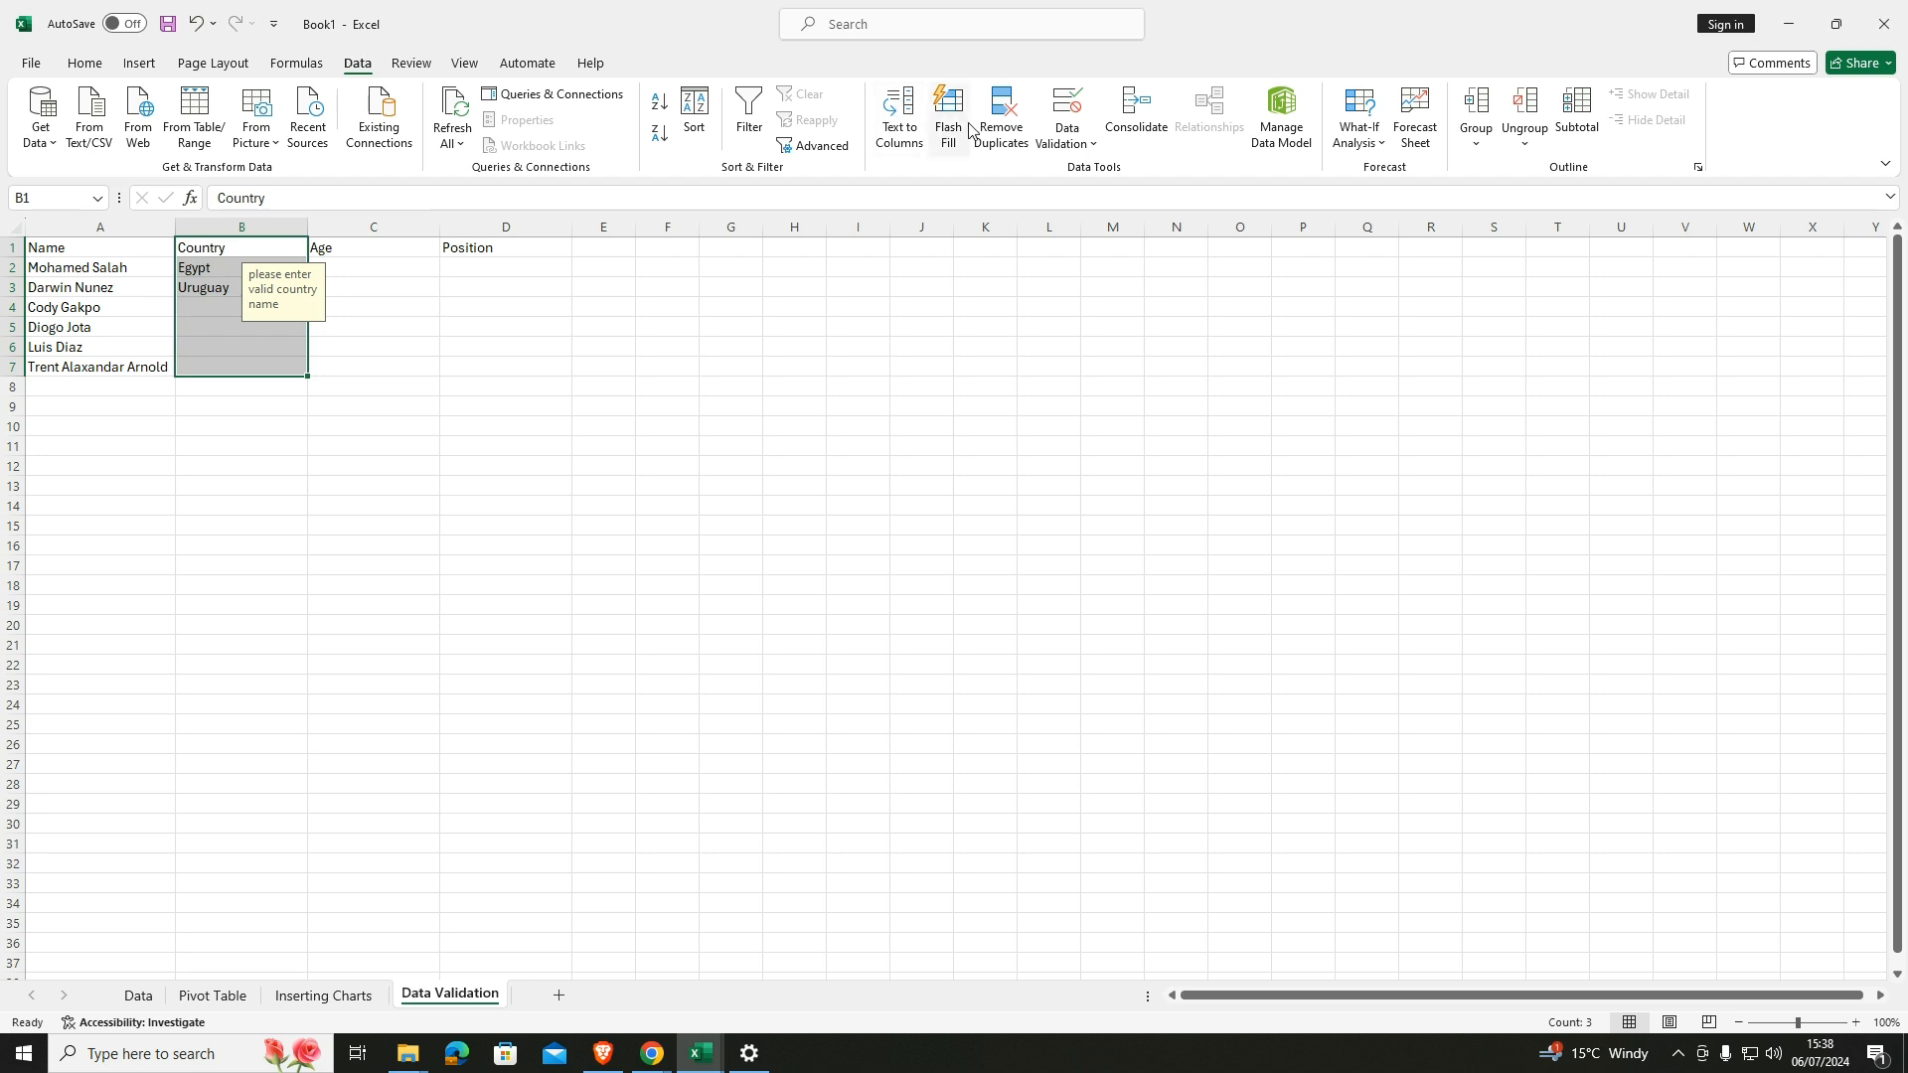
pyautogui.click(1059, 123)
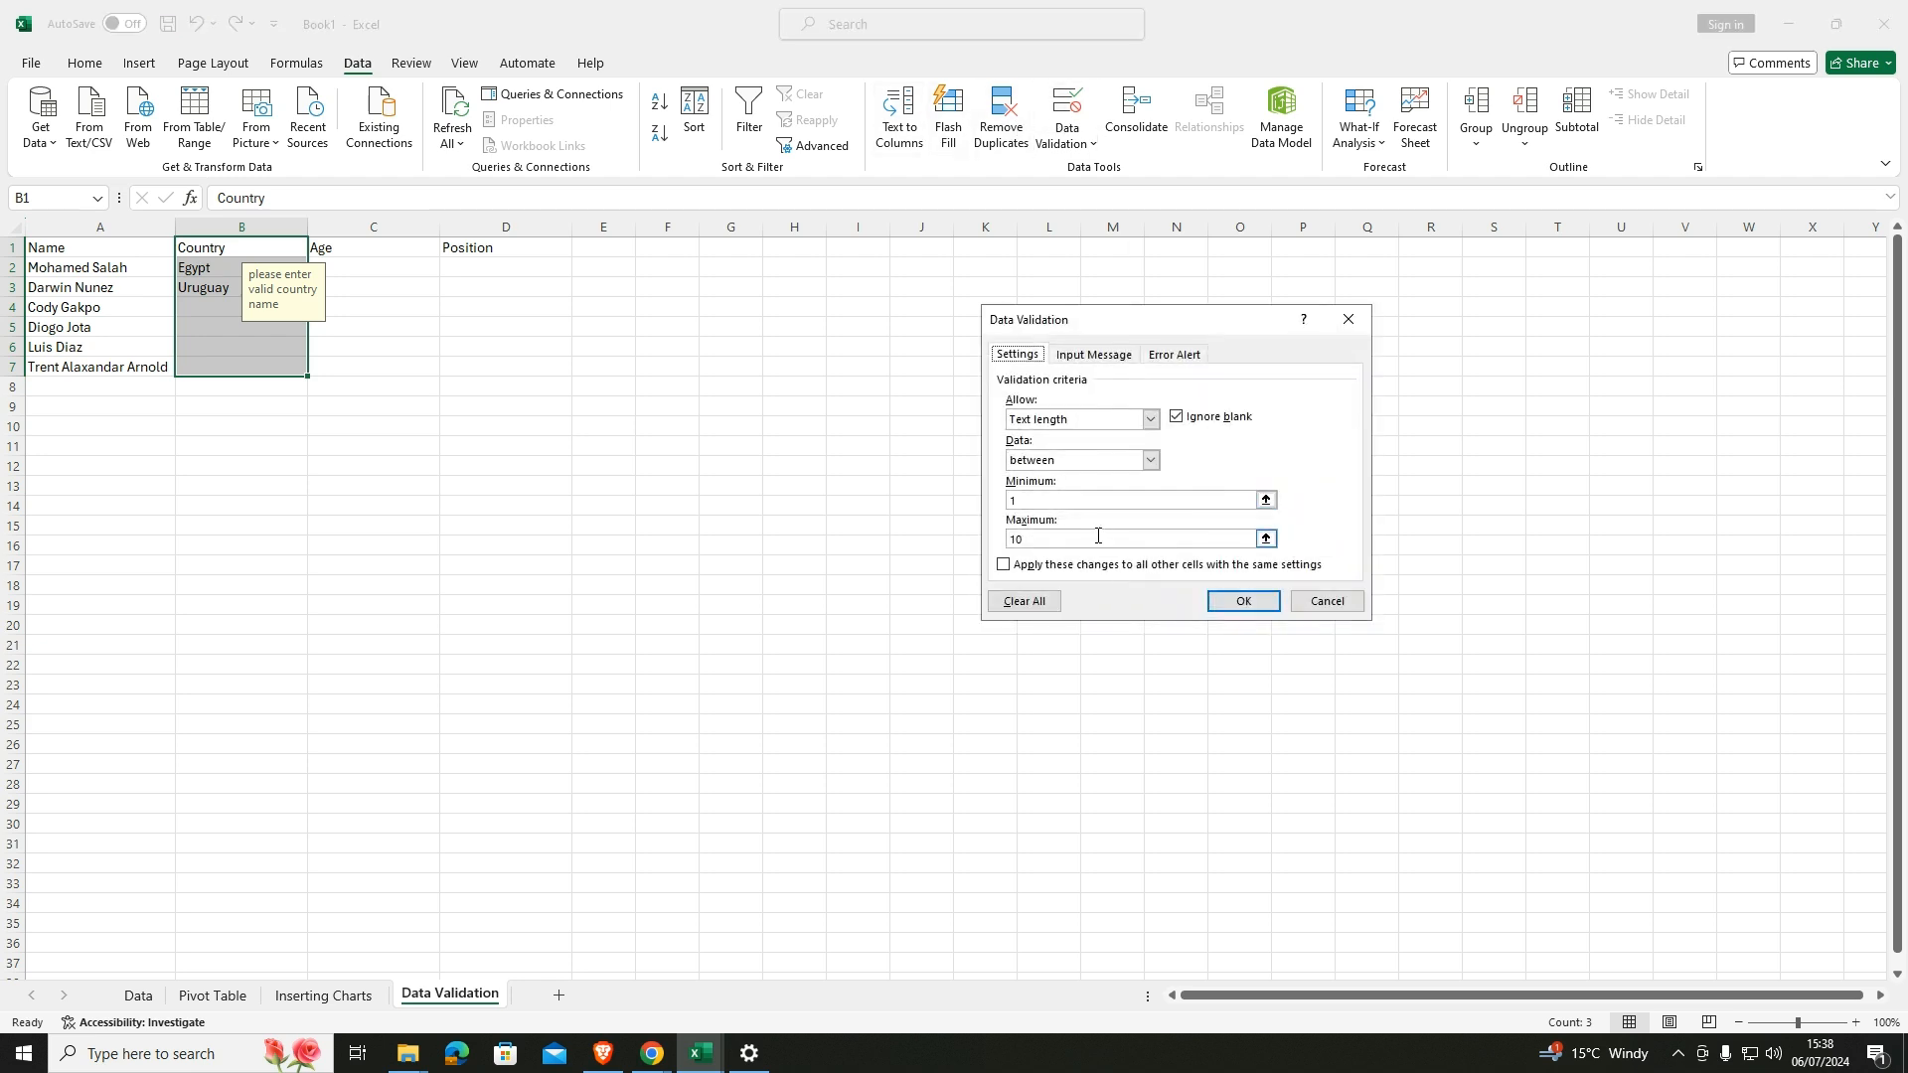
pyautogui.moveTo(1007, 540); pyautogui.dragTo(1044, 541)
pyautogui.write('15')
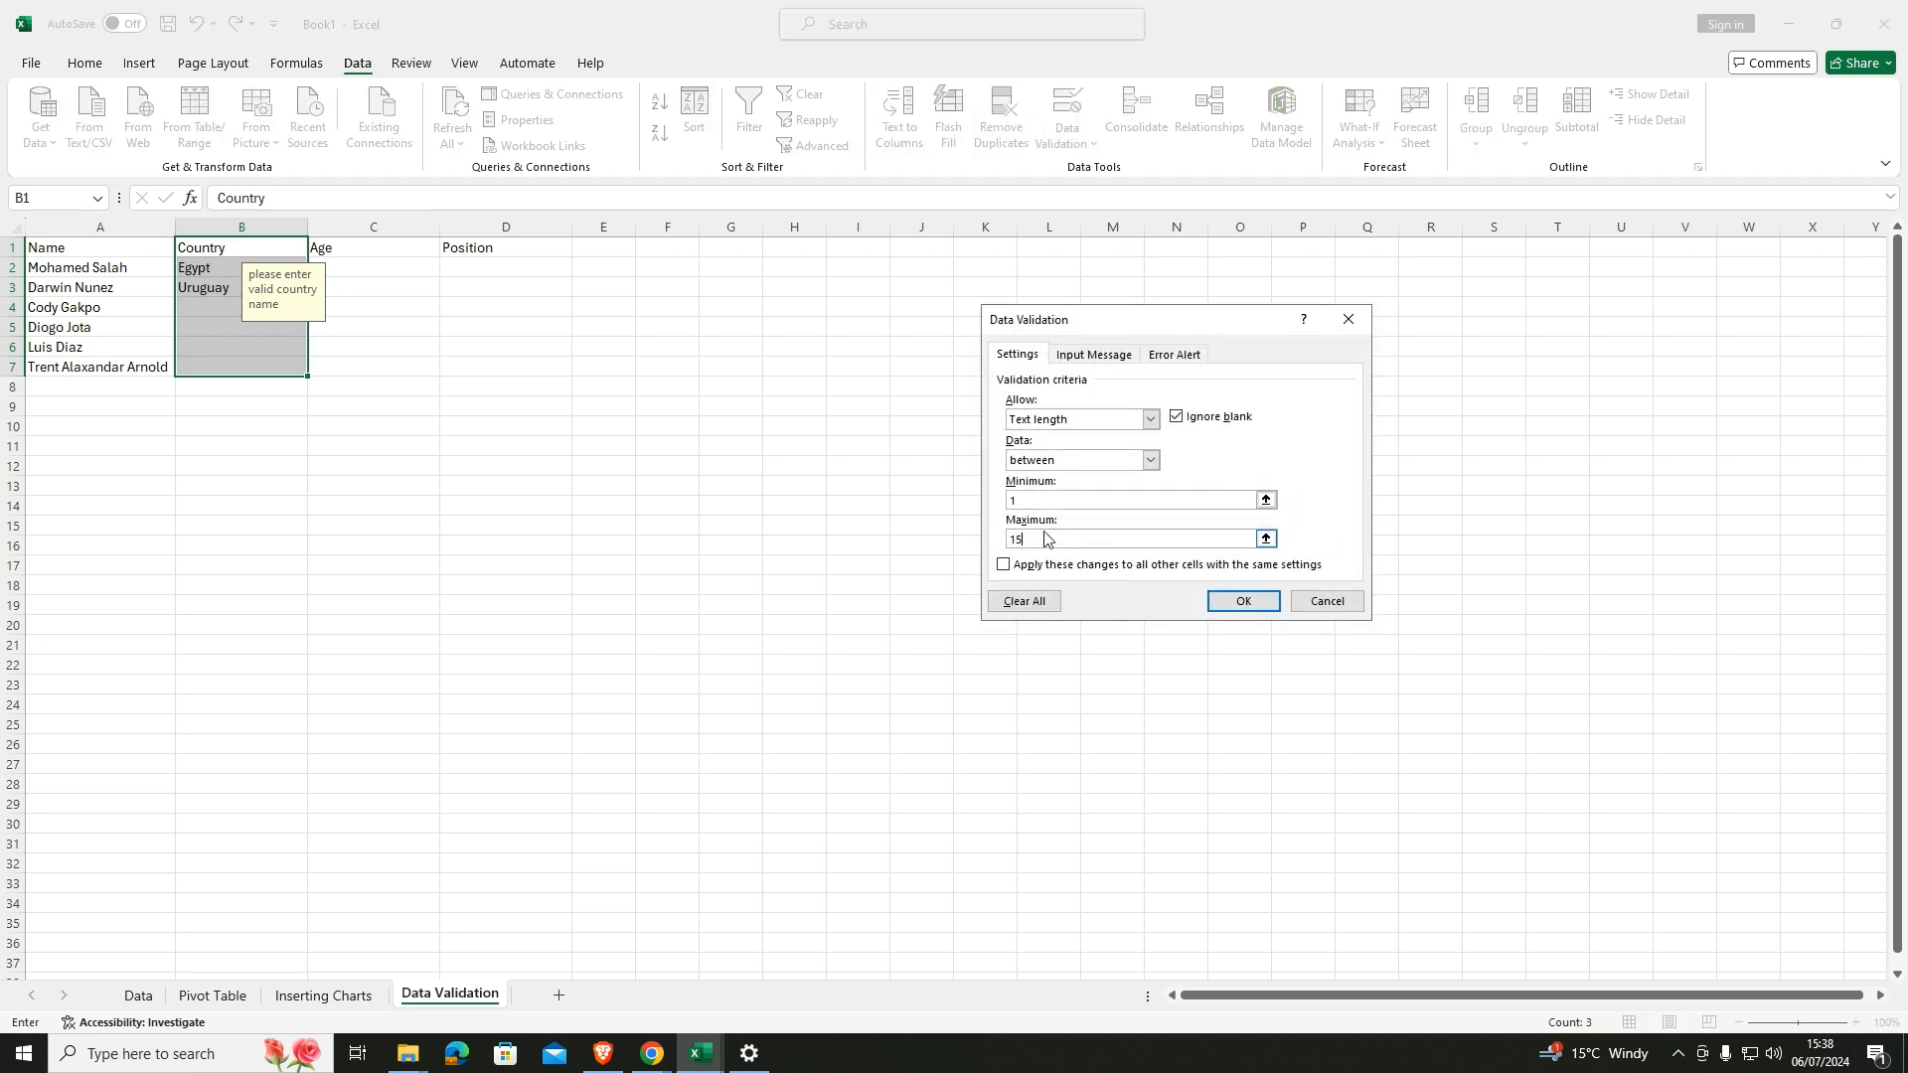
pyautogui.click(1214, 599)
# Enter "Netherland" as the country in B4.
pyautogui.click(203, 310)
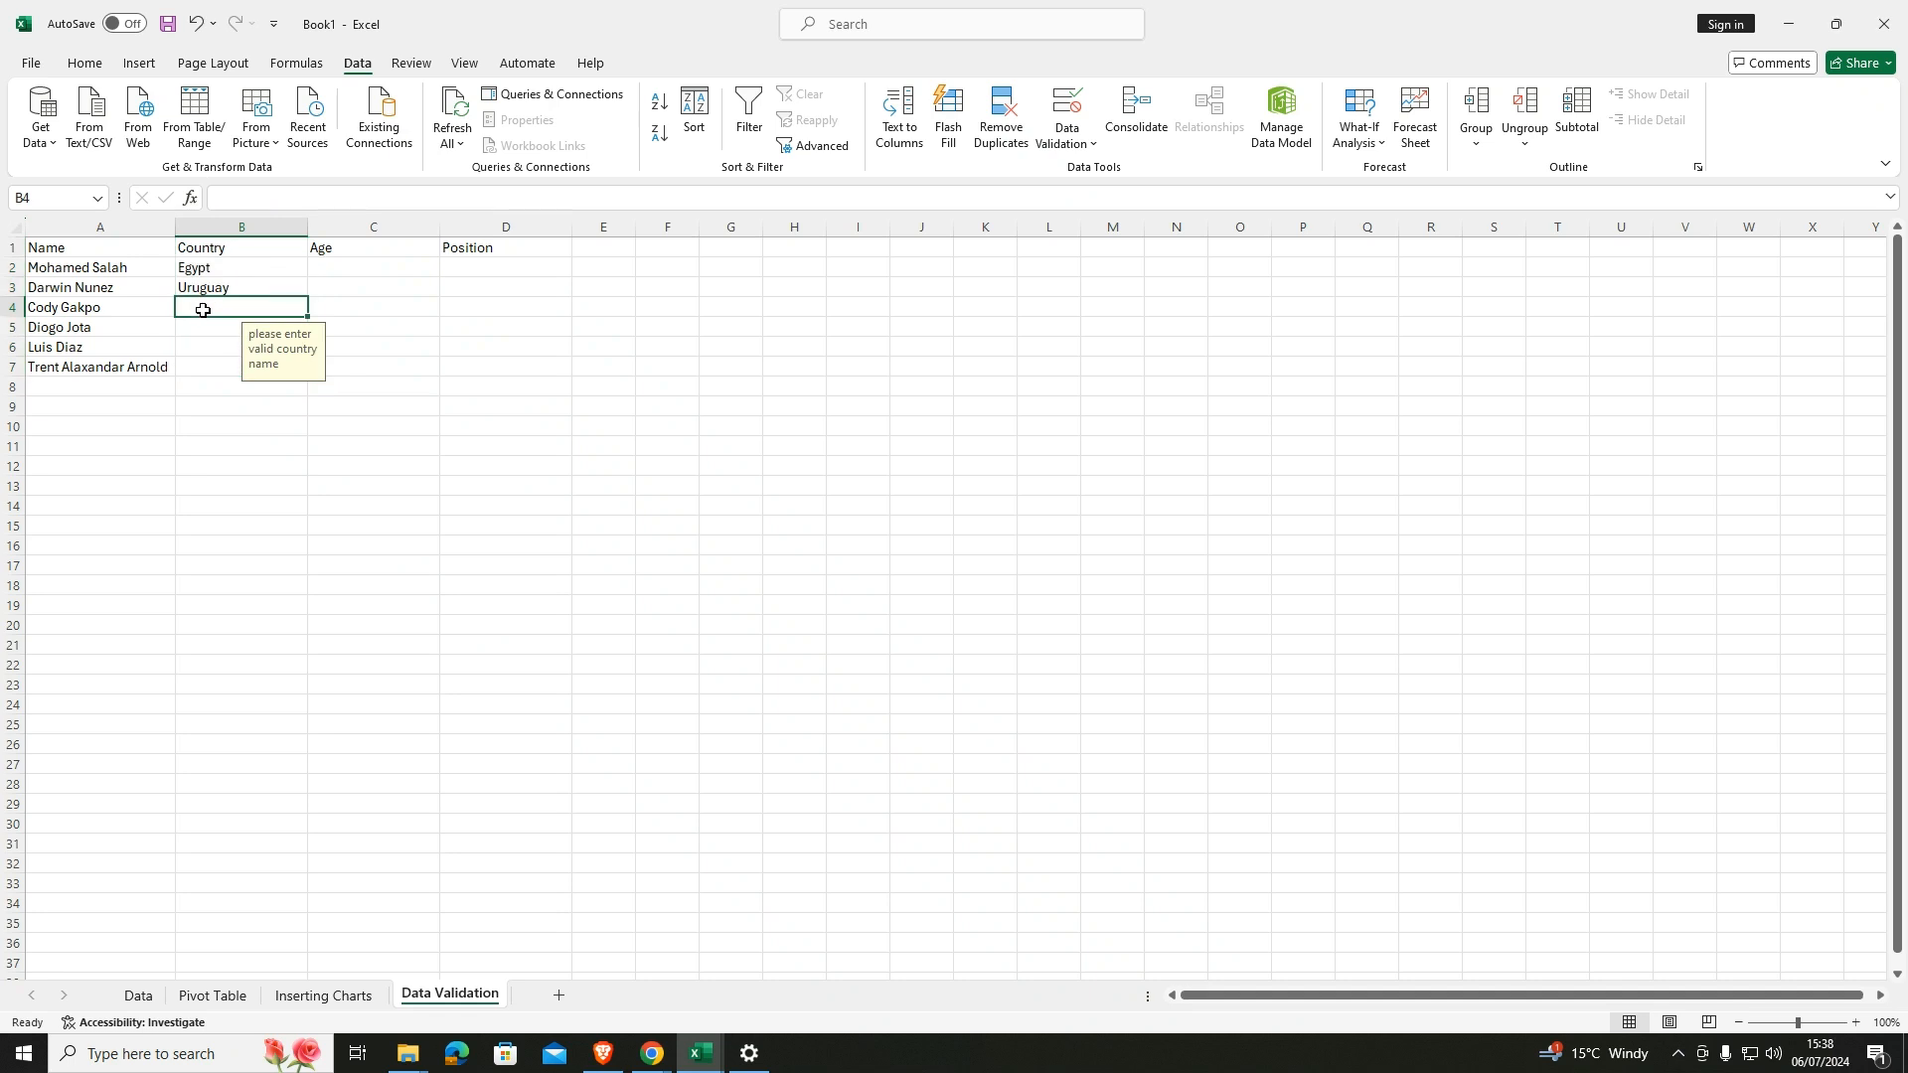
pyautogui.write('Nether')
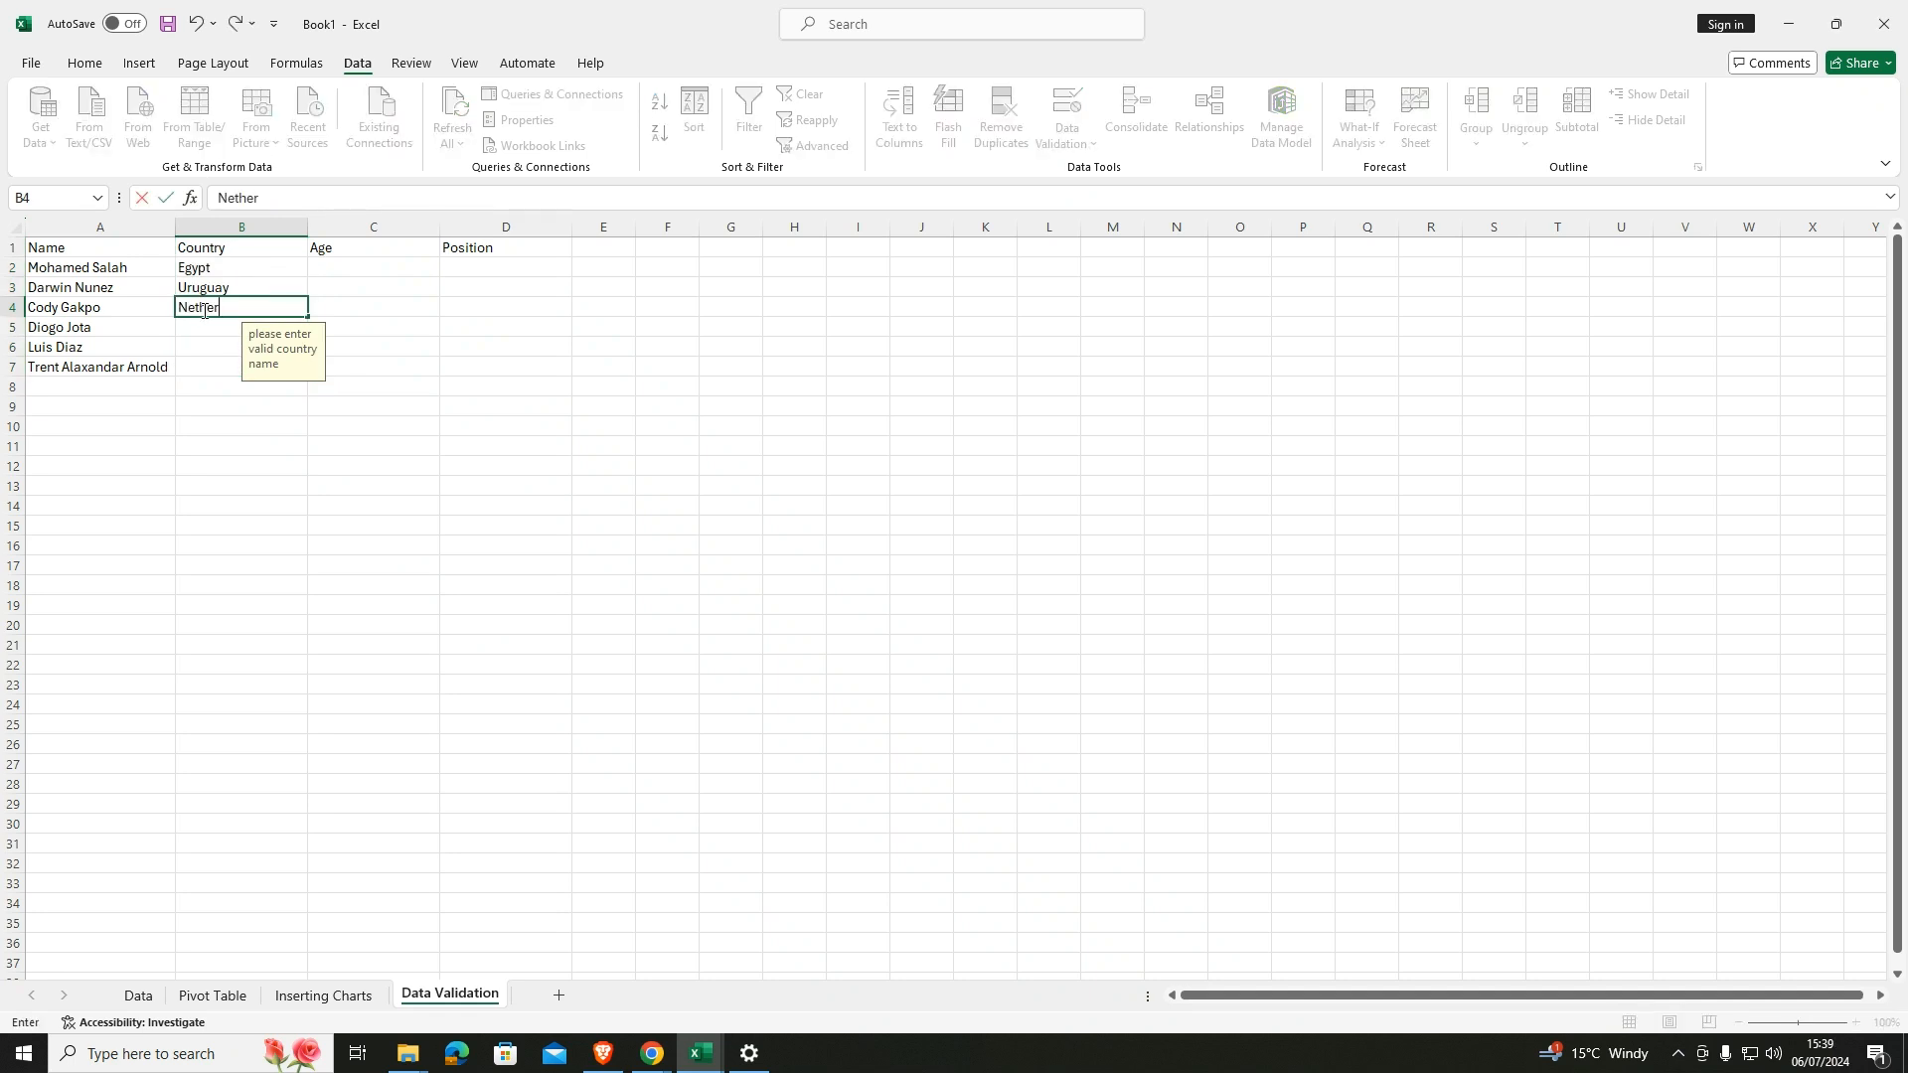
pyautogui.write('land')
pyautogui.press('Return')
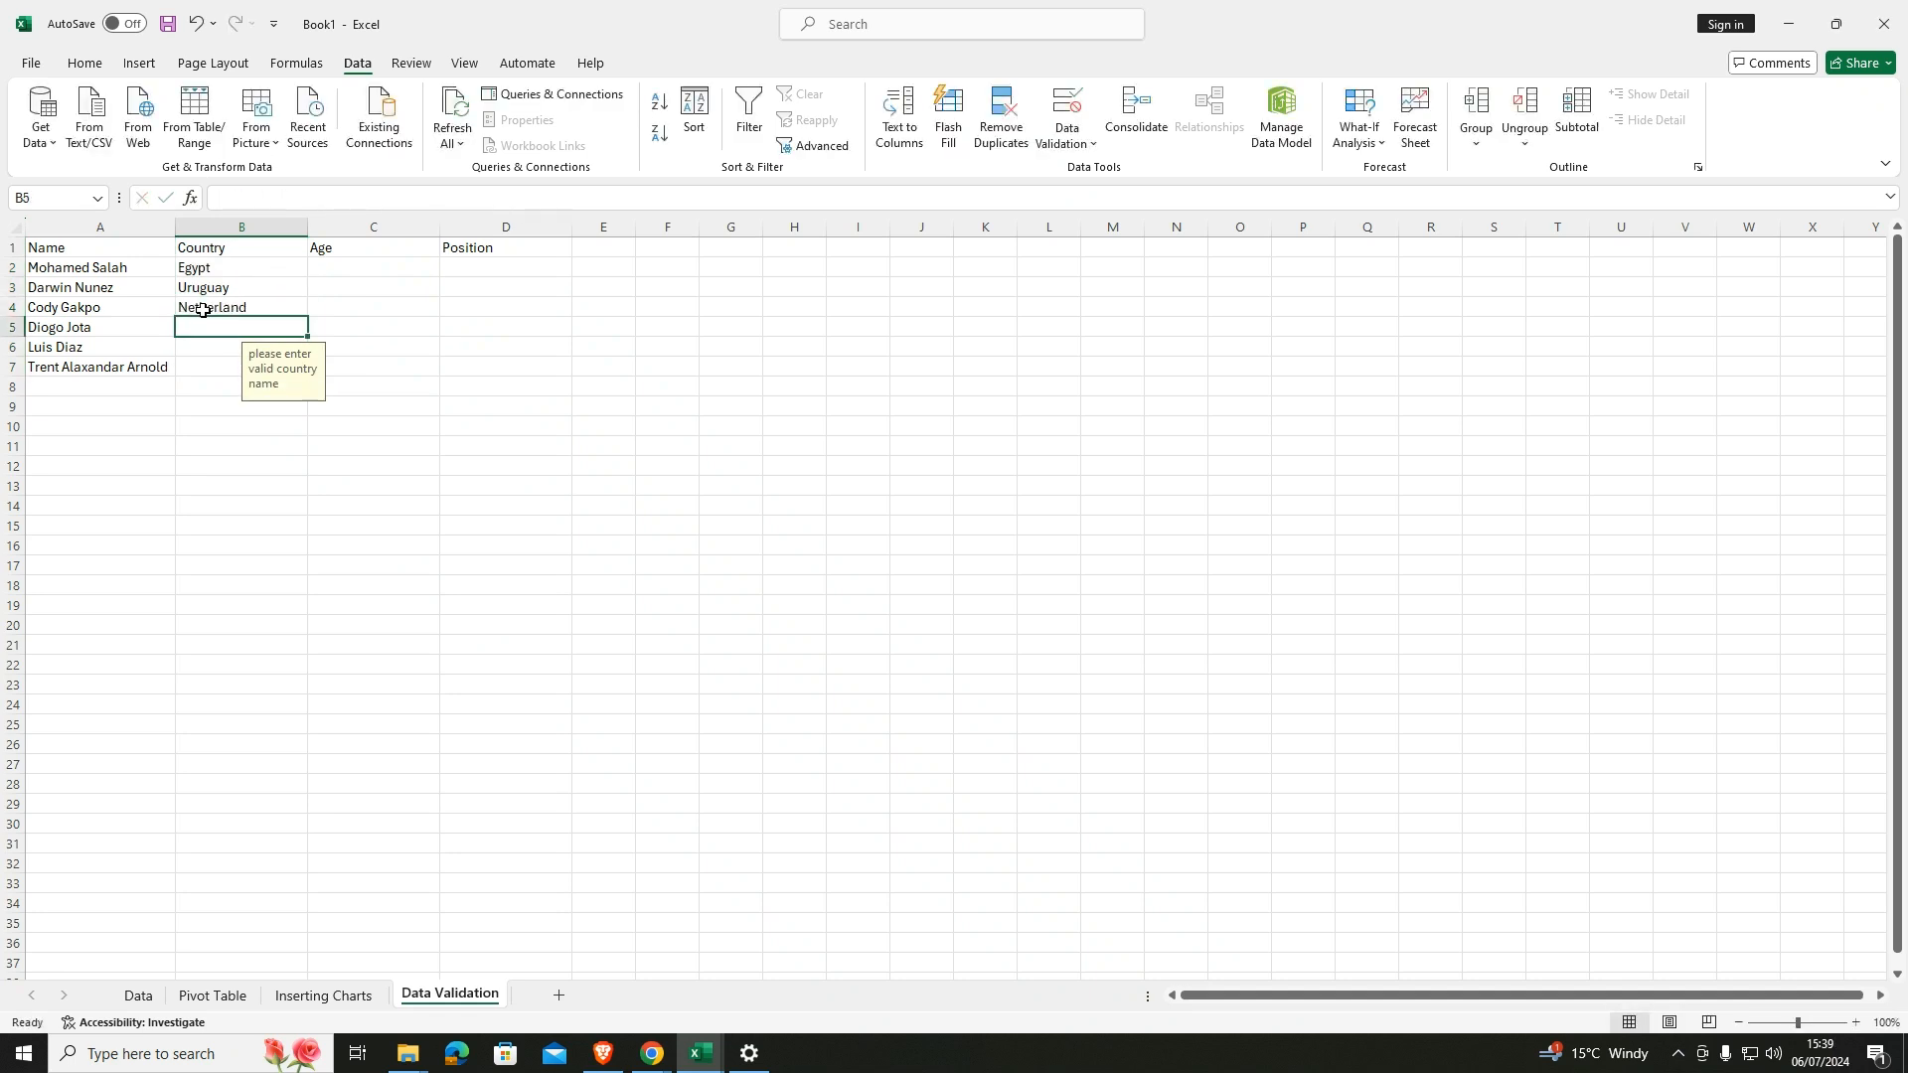
# Fill in the remaining countries: "Portugal" in B5, "Colombo" in B6 and "England" in B7.
pyautogui.write('Col')
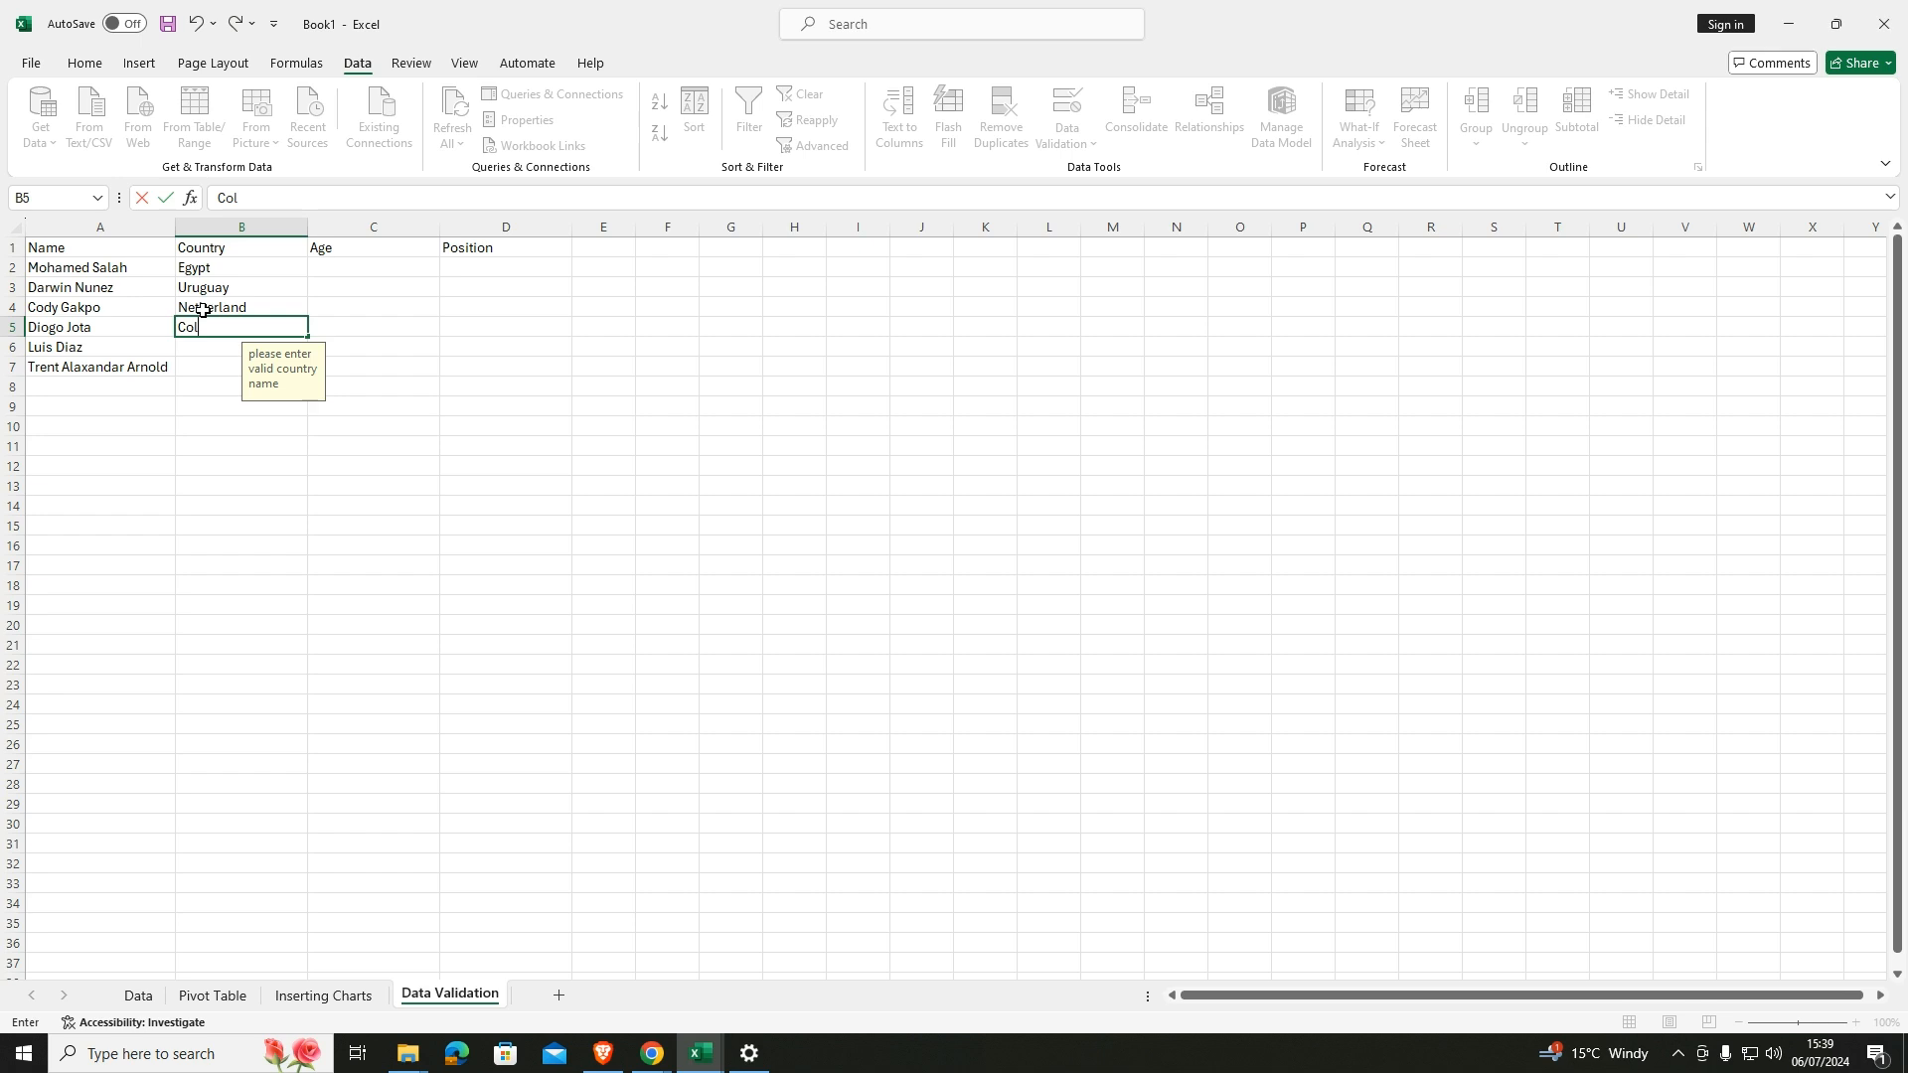
pyautogui.write('Portugal')
pyautogui.press('Return')
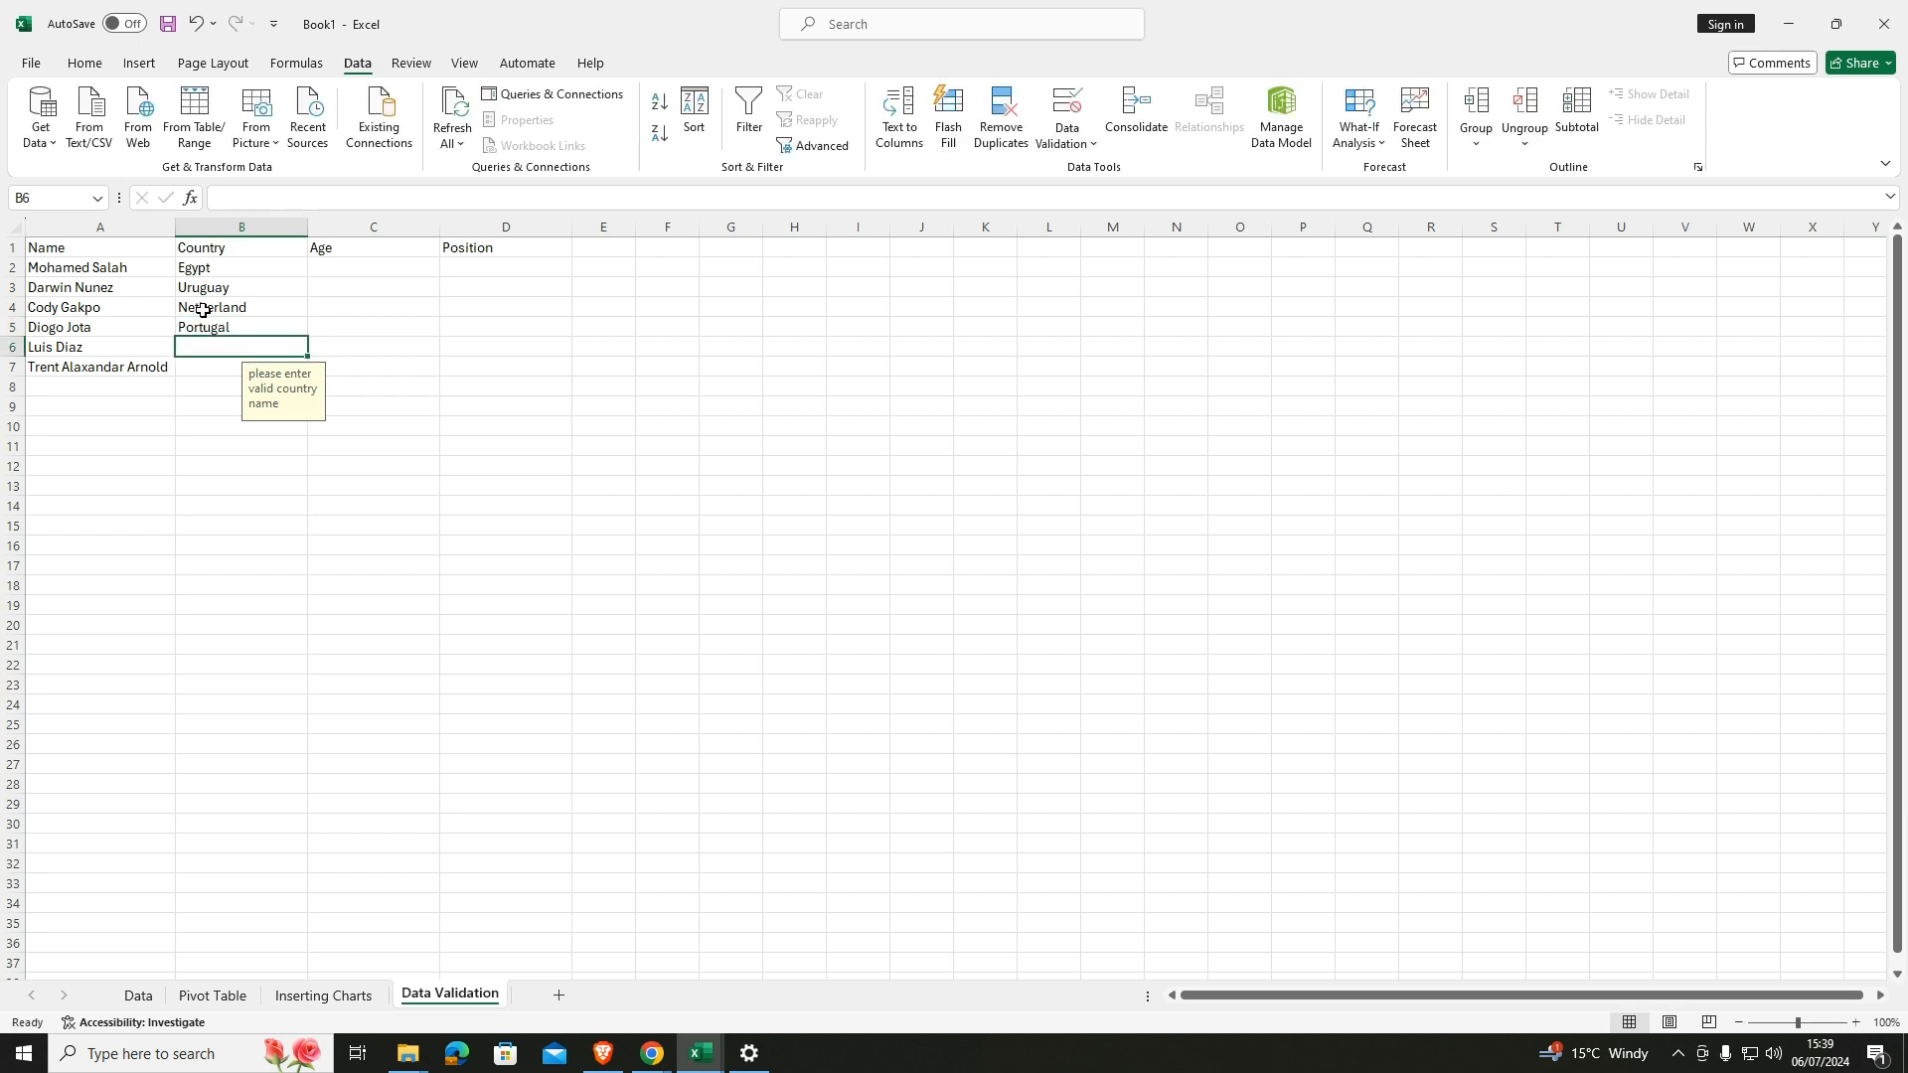
pyautogui.write('Colombo')
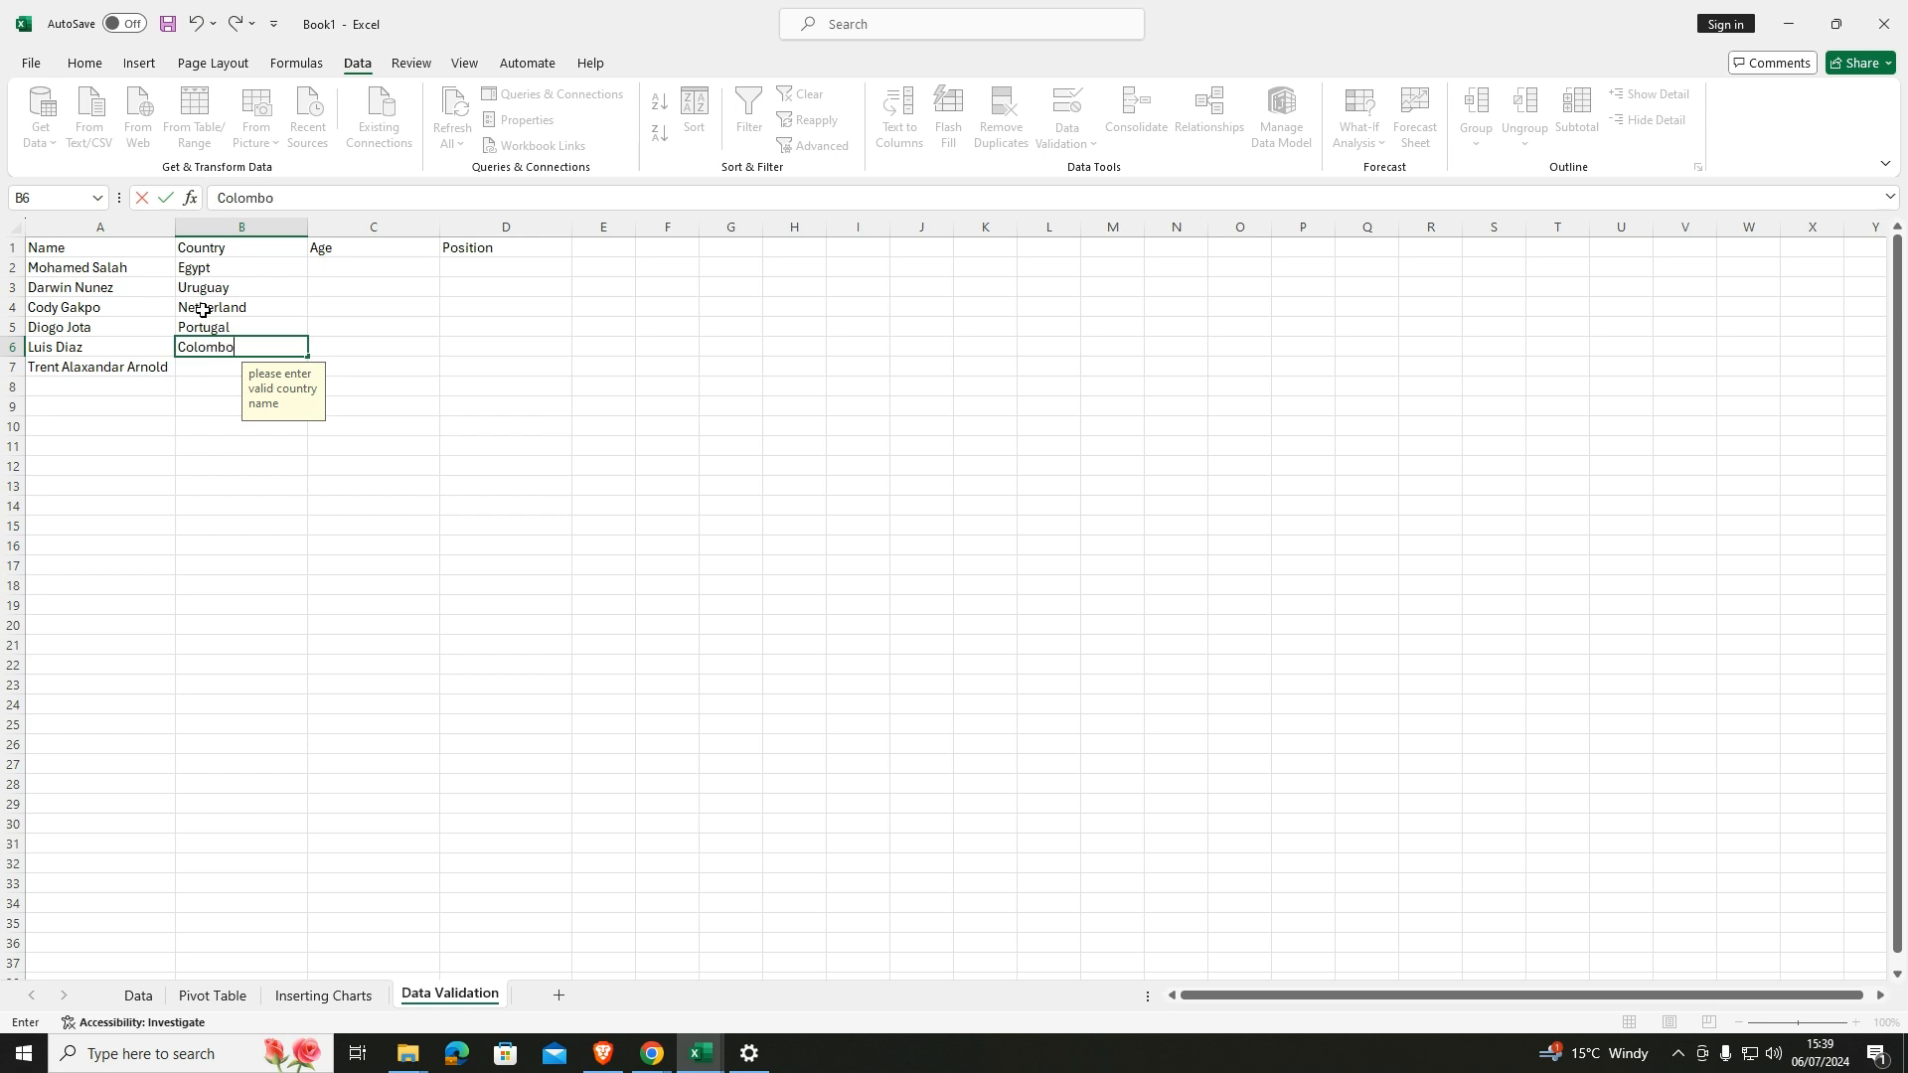
pyautogui.press('Return')
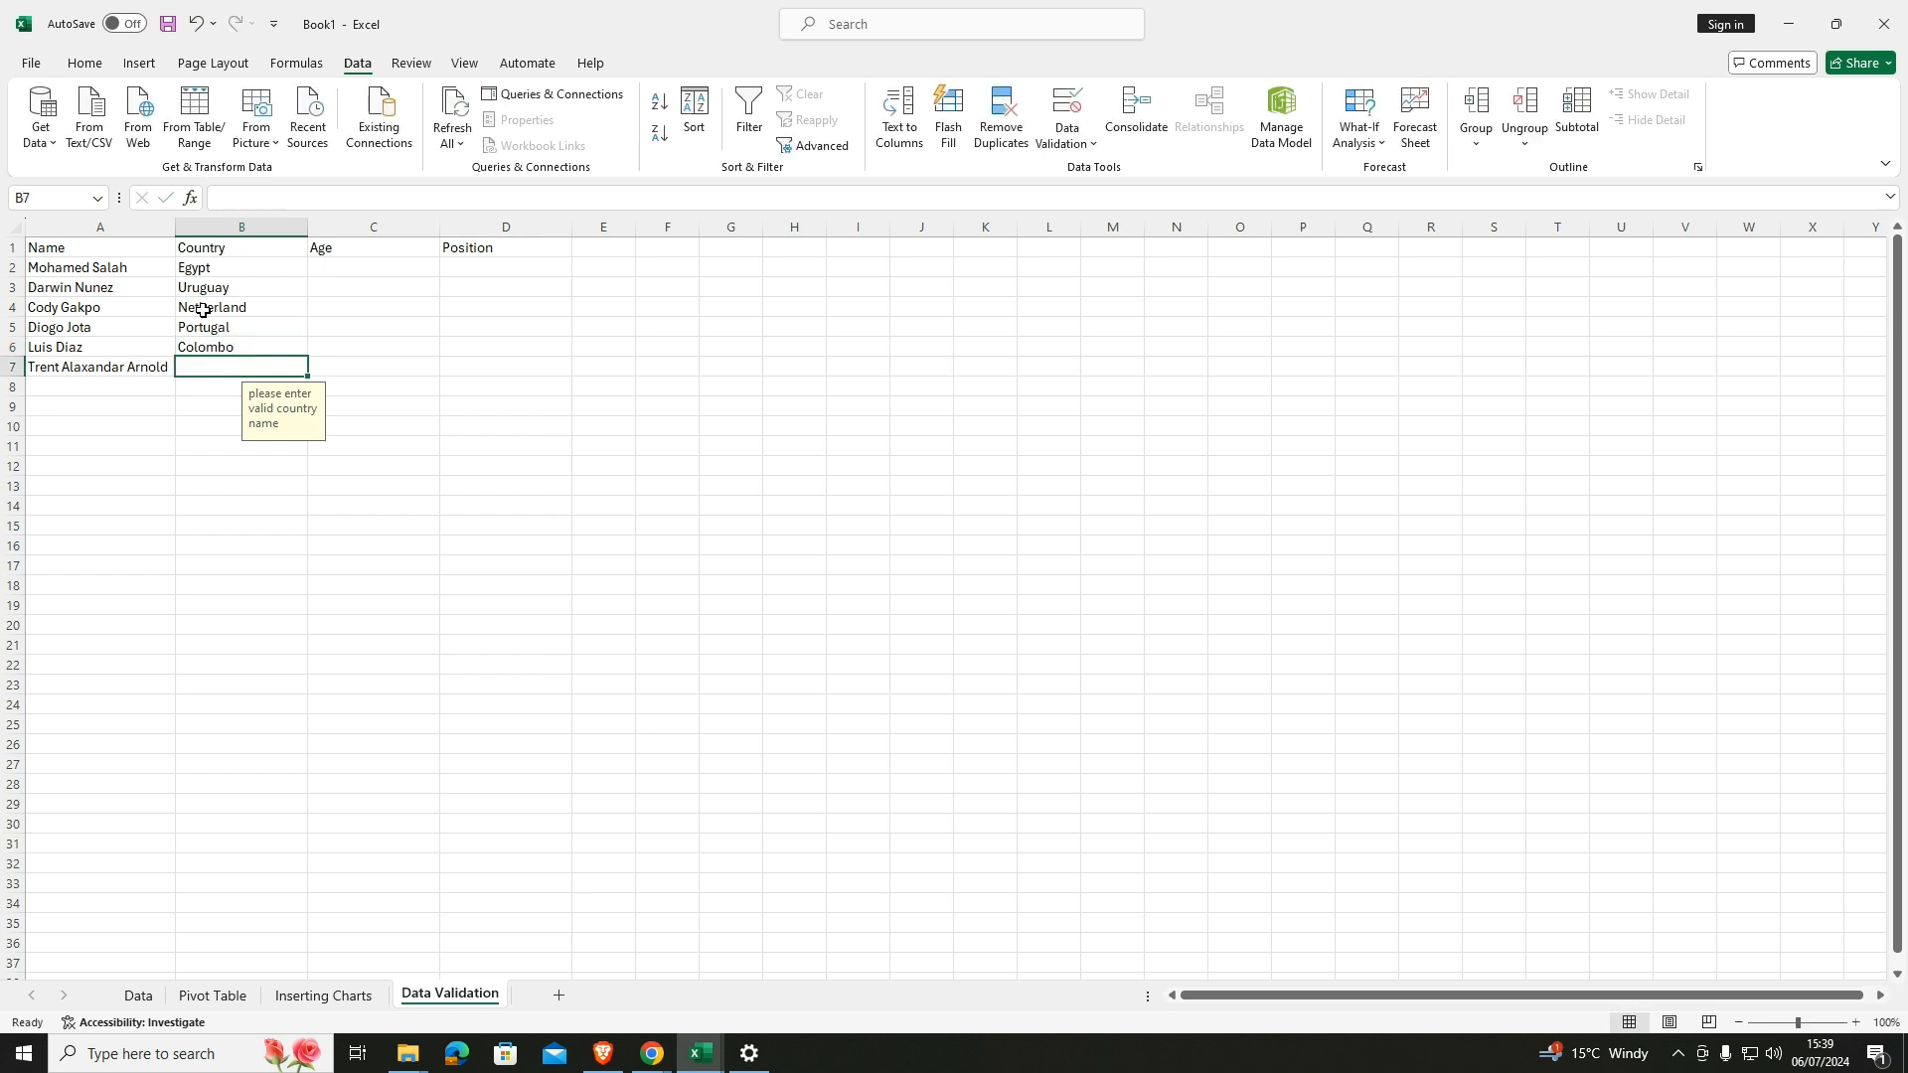
pyautogui.write('England')
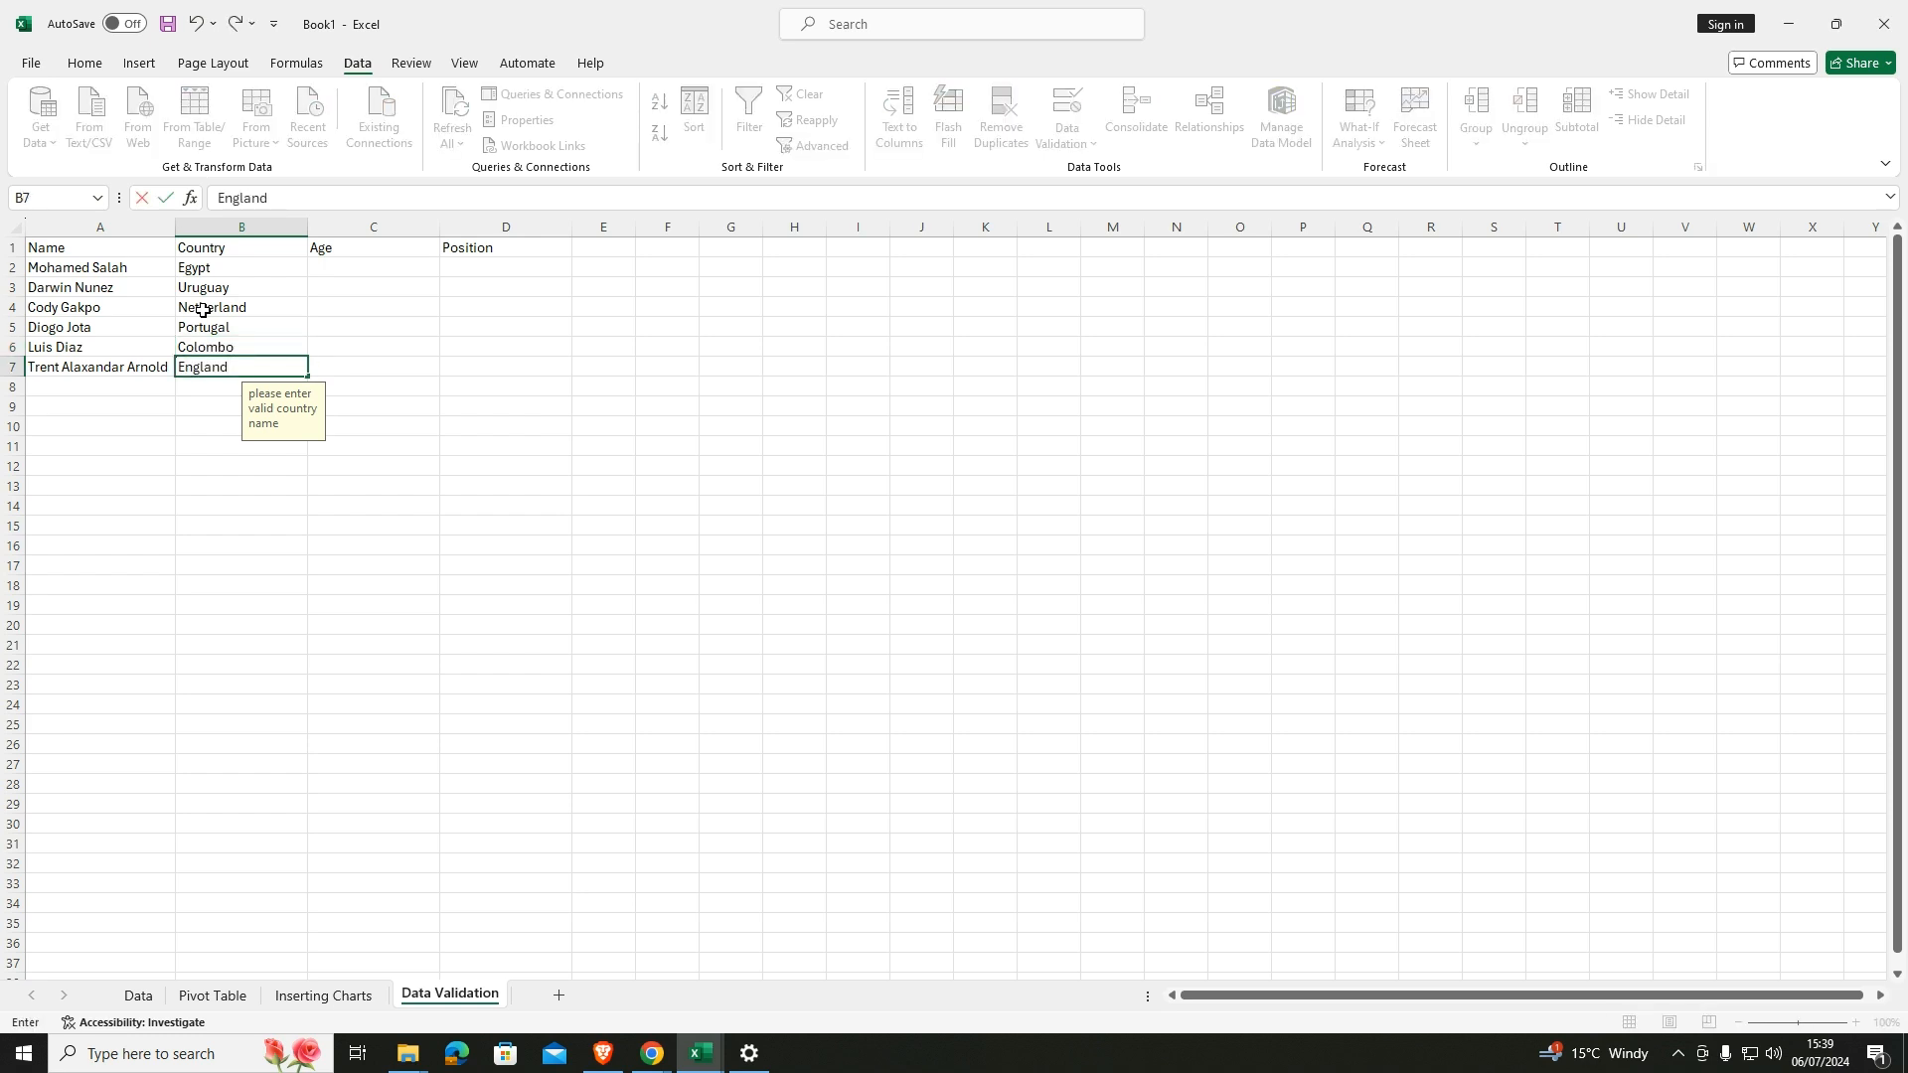
pyautogui.press('Return')
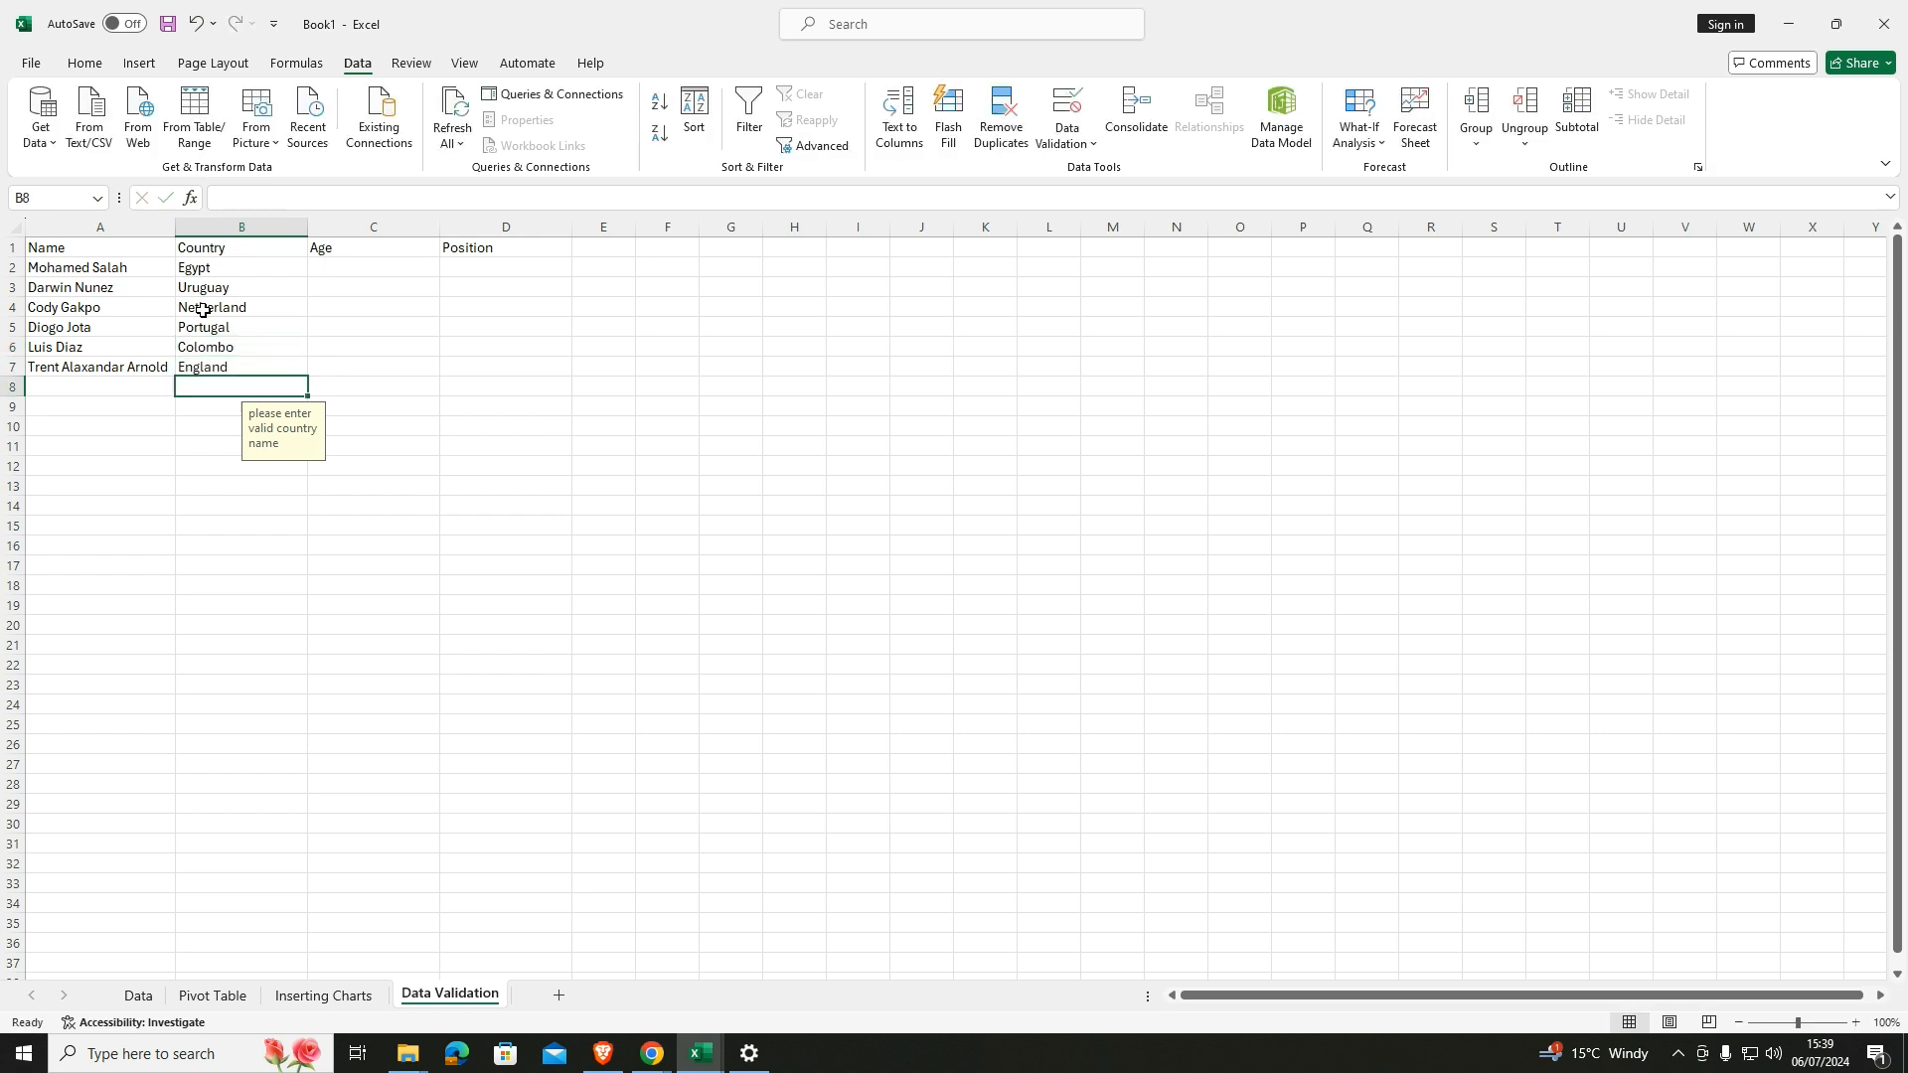
pyautogui.click(274, 311)
pyautogui.click(375, 261)
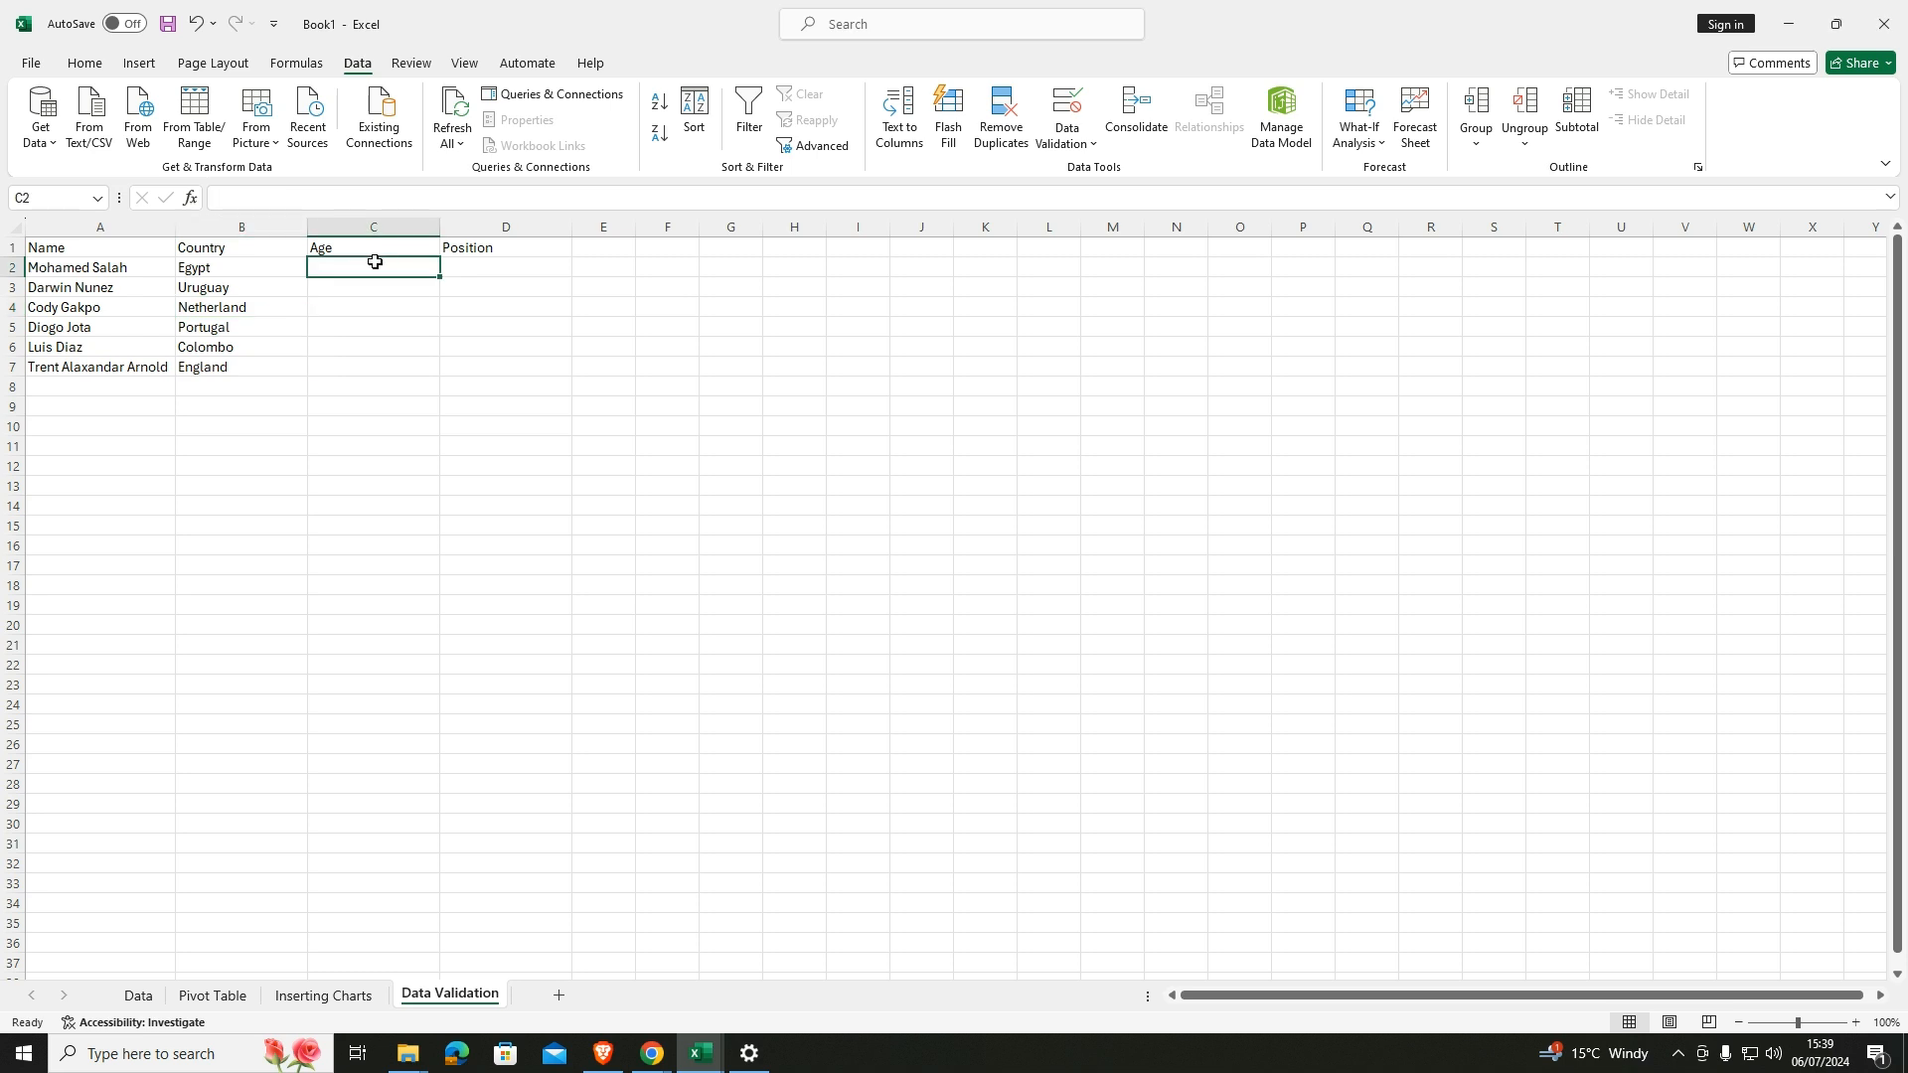
pyautogui.moveTo(374, 262); pyautogui.dragTo(396, 370)
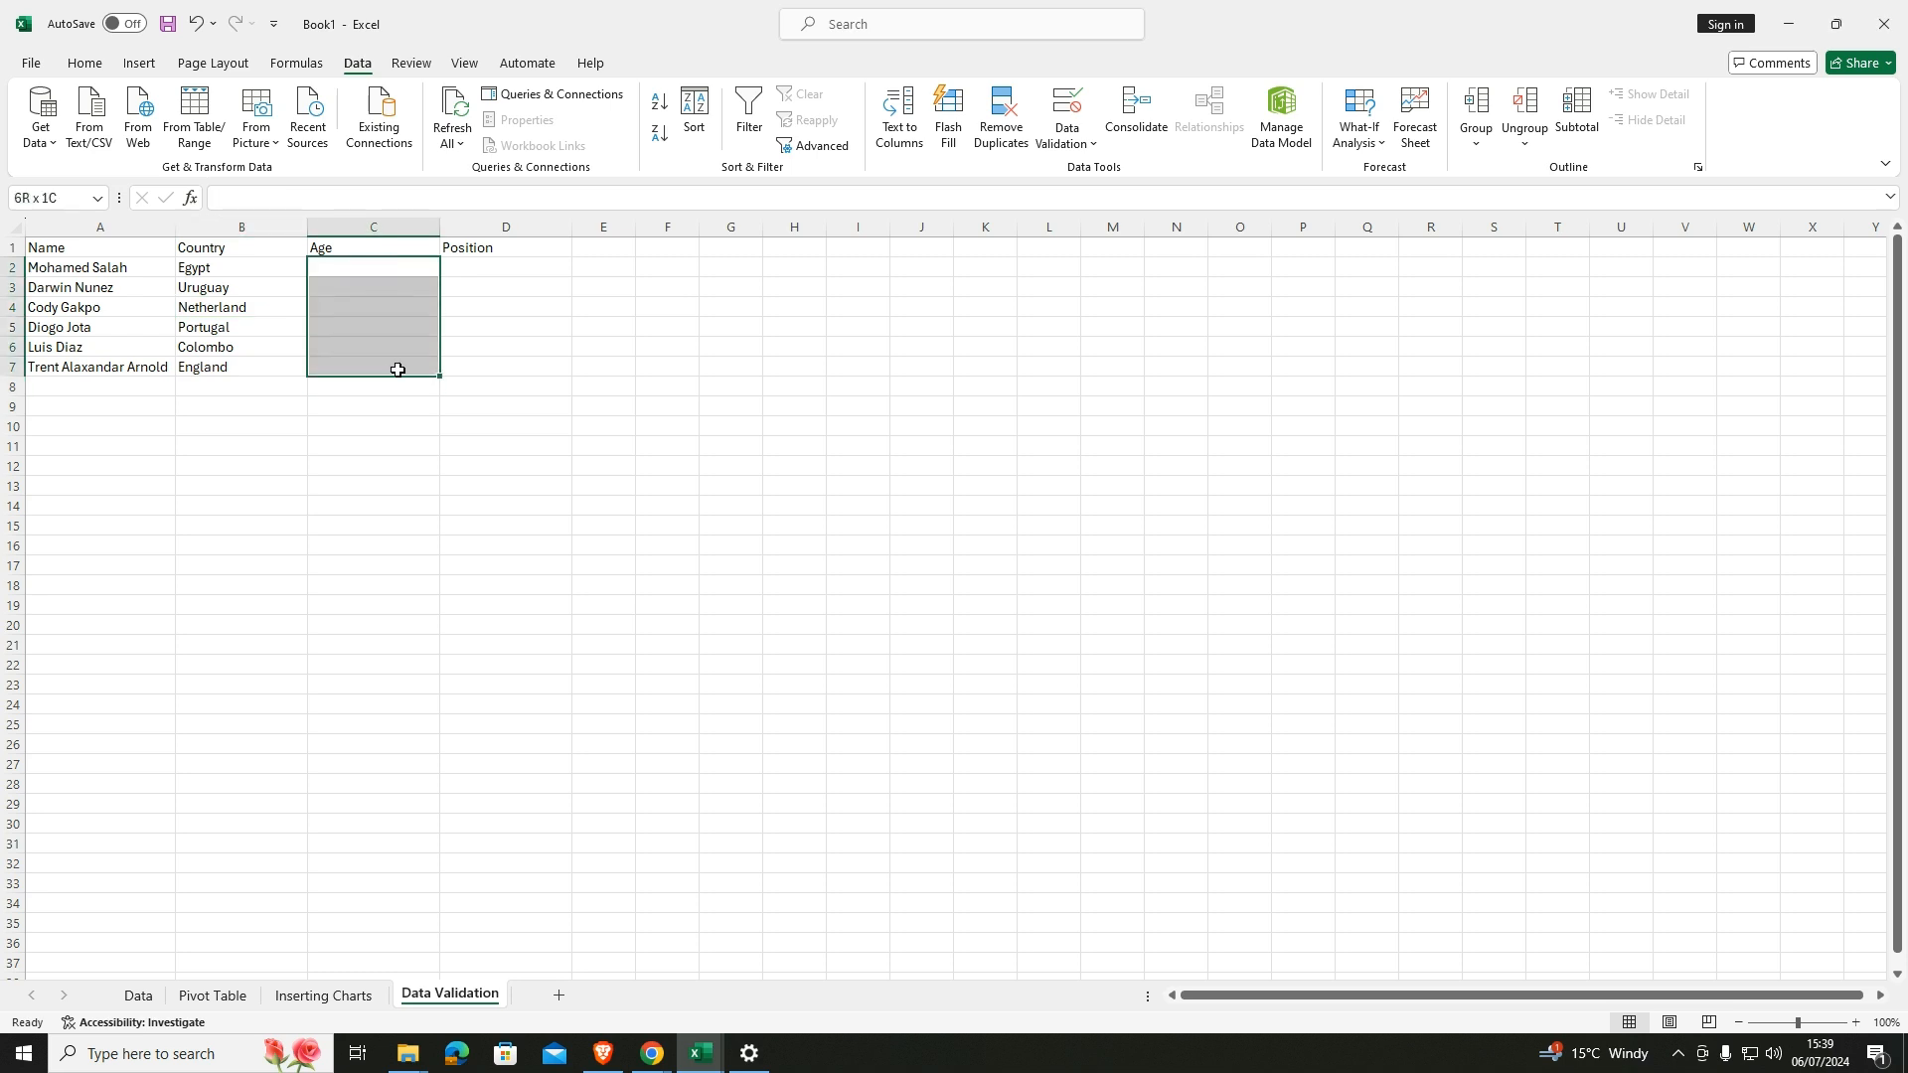
pyautogui.click(1066, 104)
pyautogui.click(1151, 420)
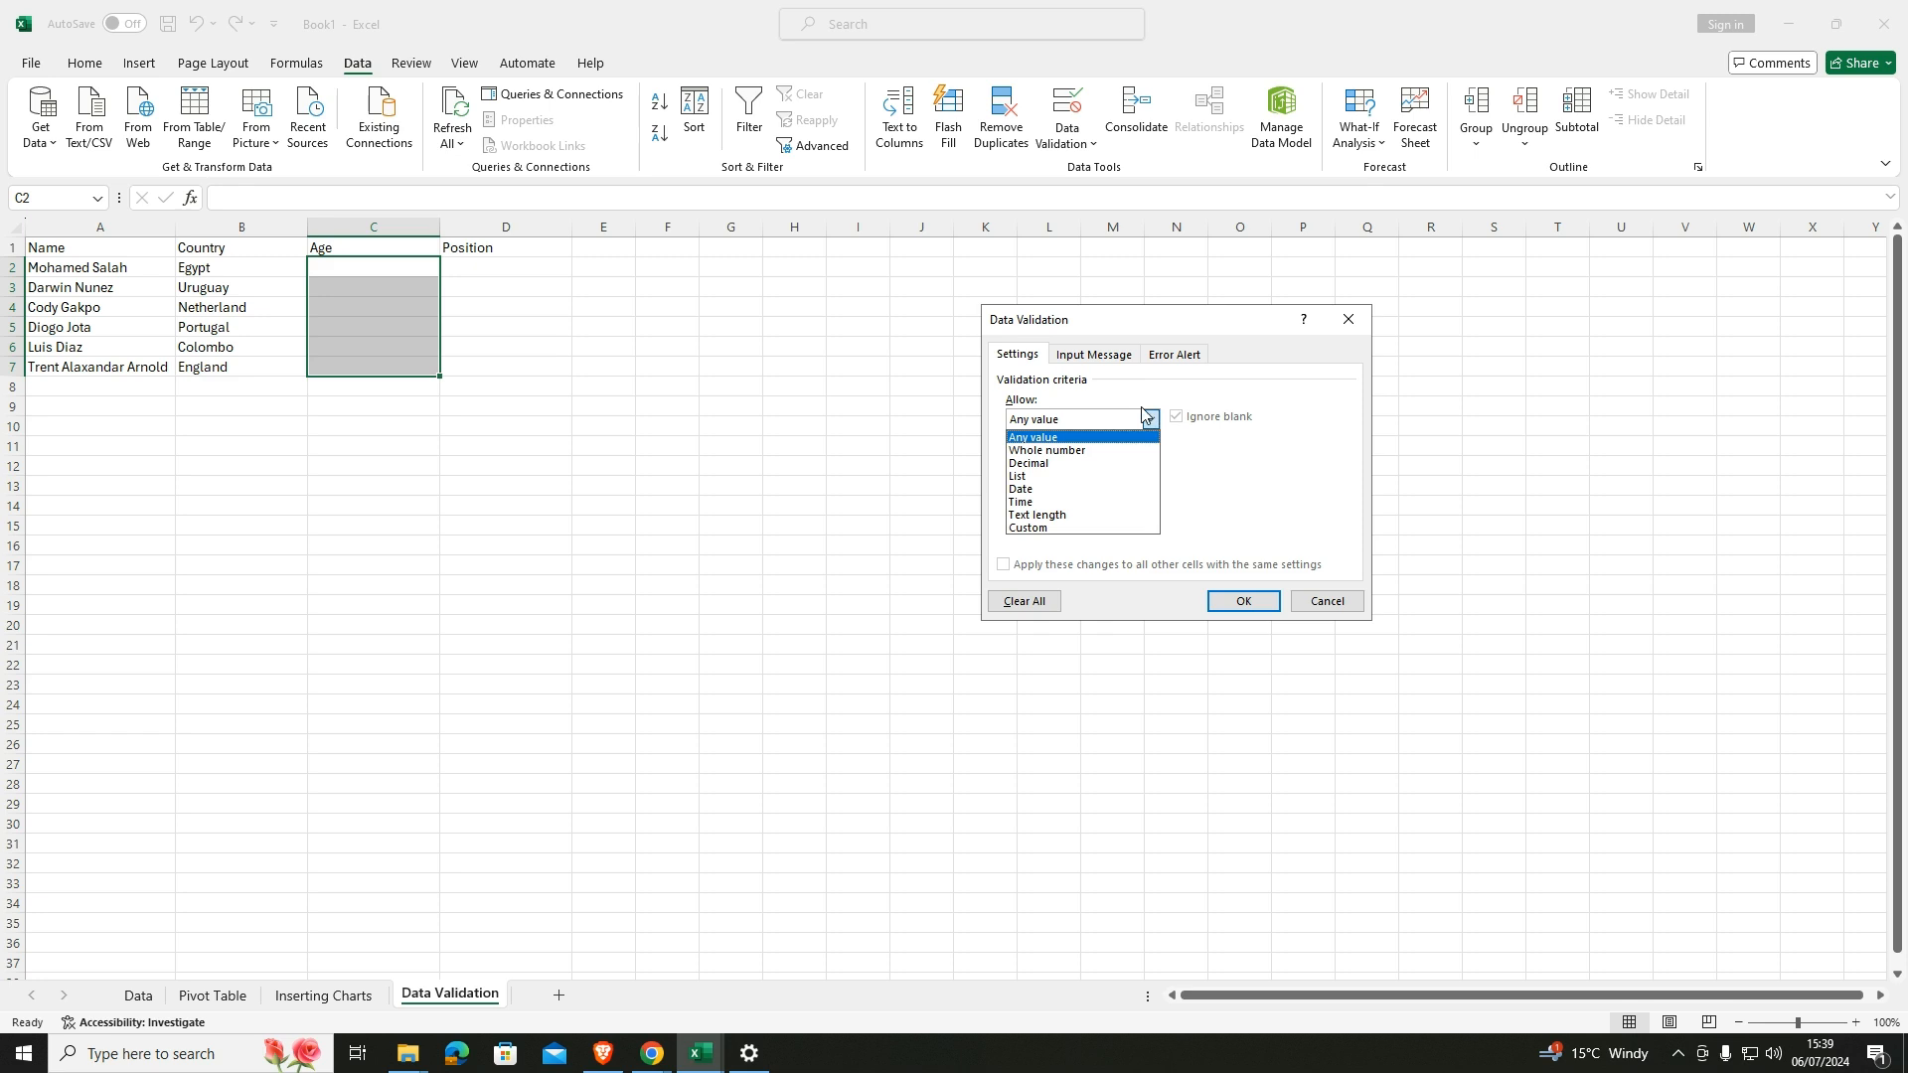
pyautogui.click(1090, 452)
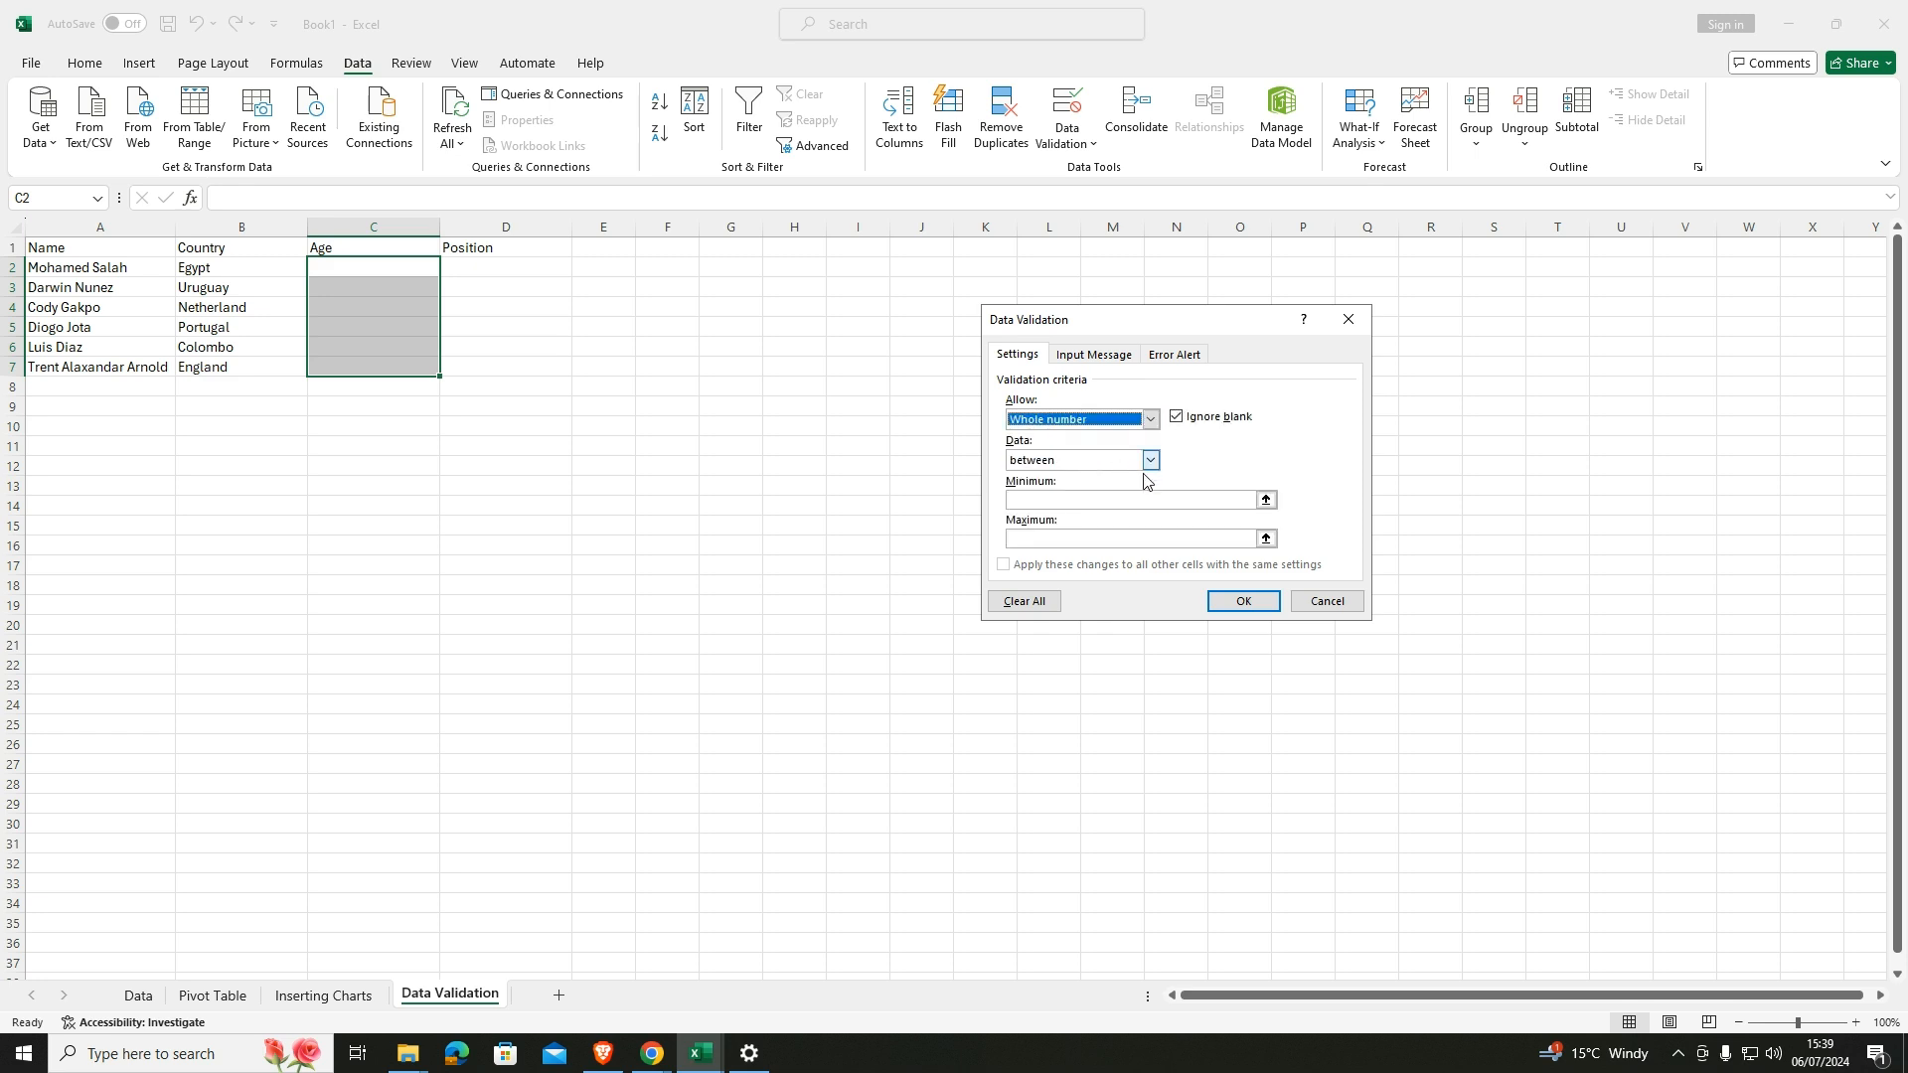
pyautogui.click(1137, 505)
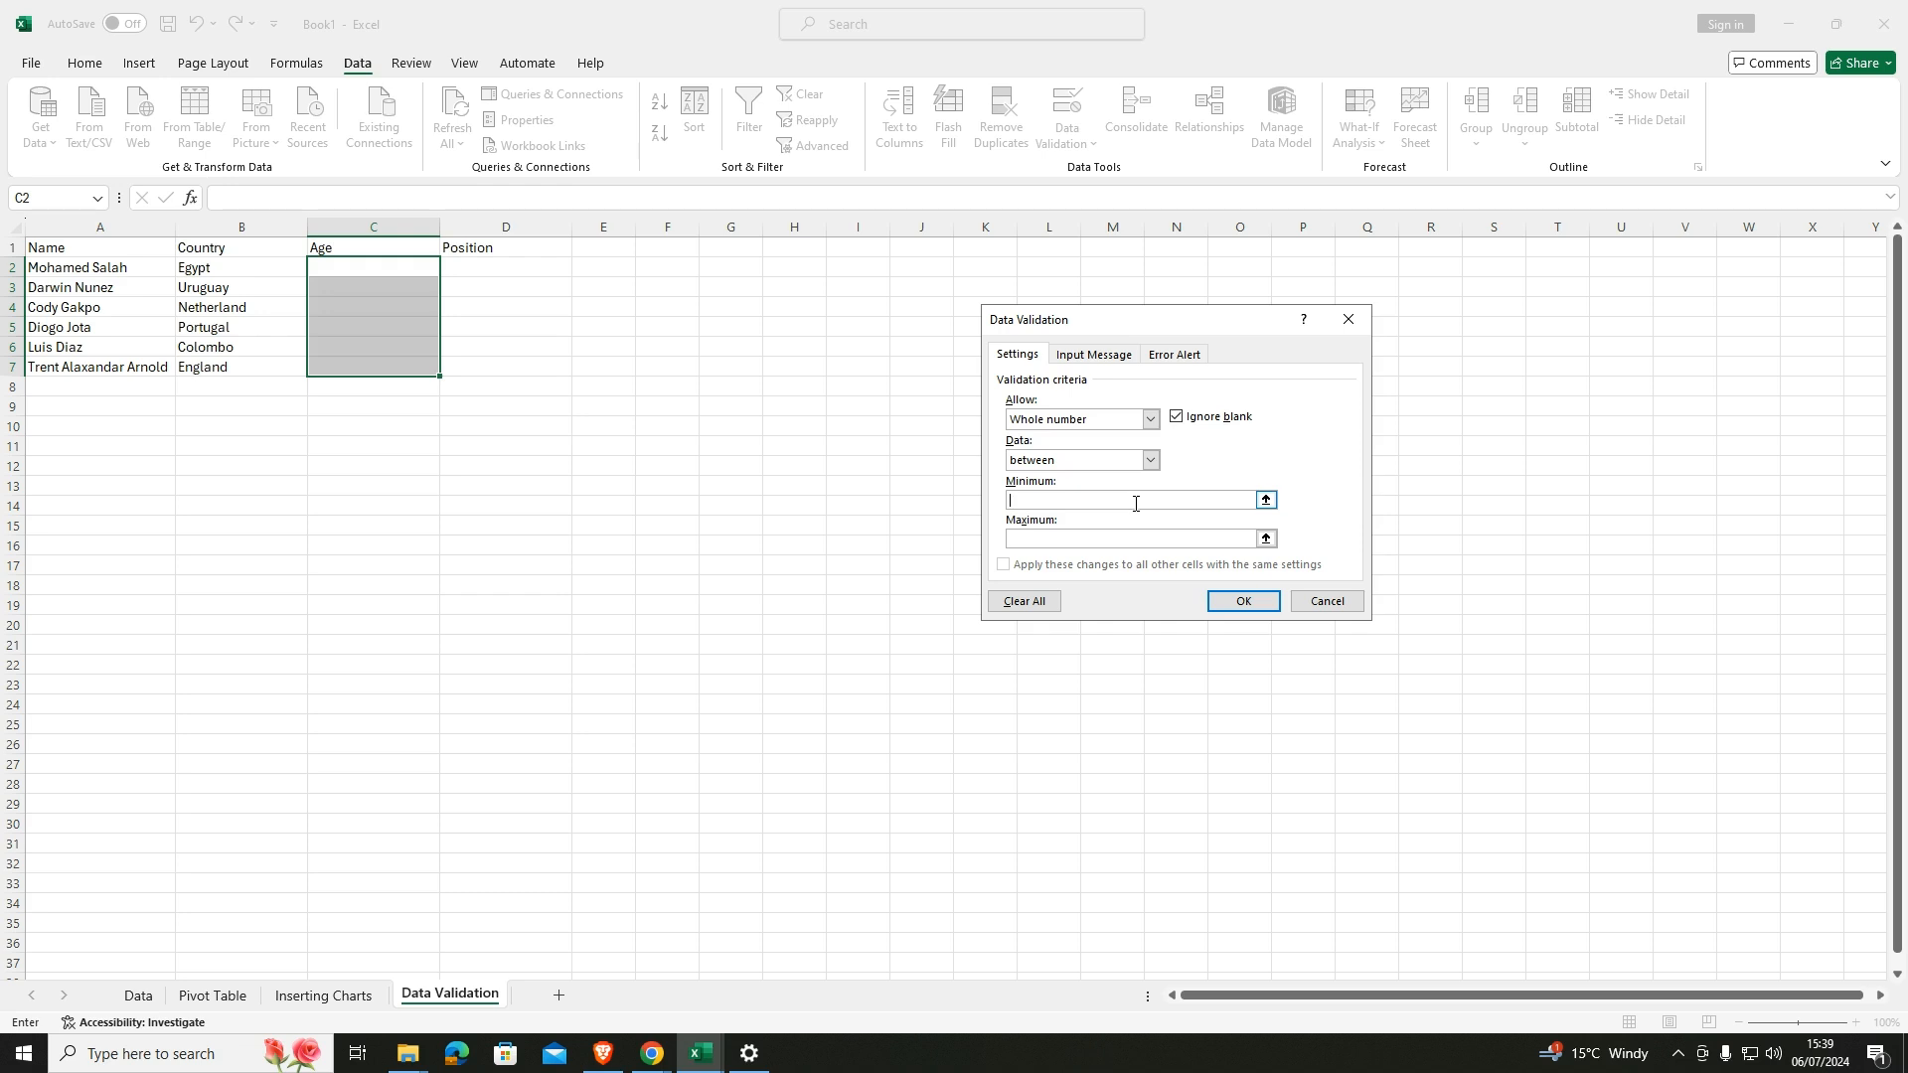
pyautogui.write('1')
pyautogui.click(1101, 542)
pyautogui.write('50')
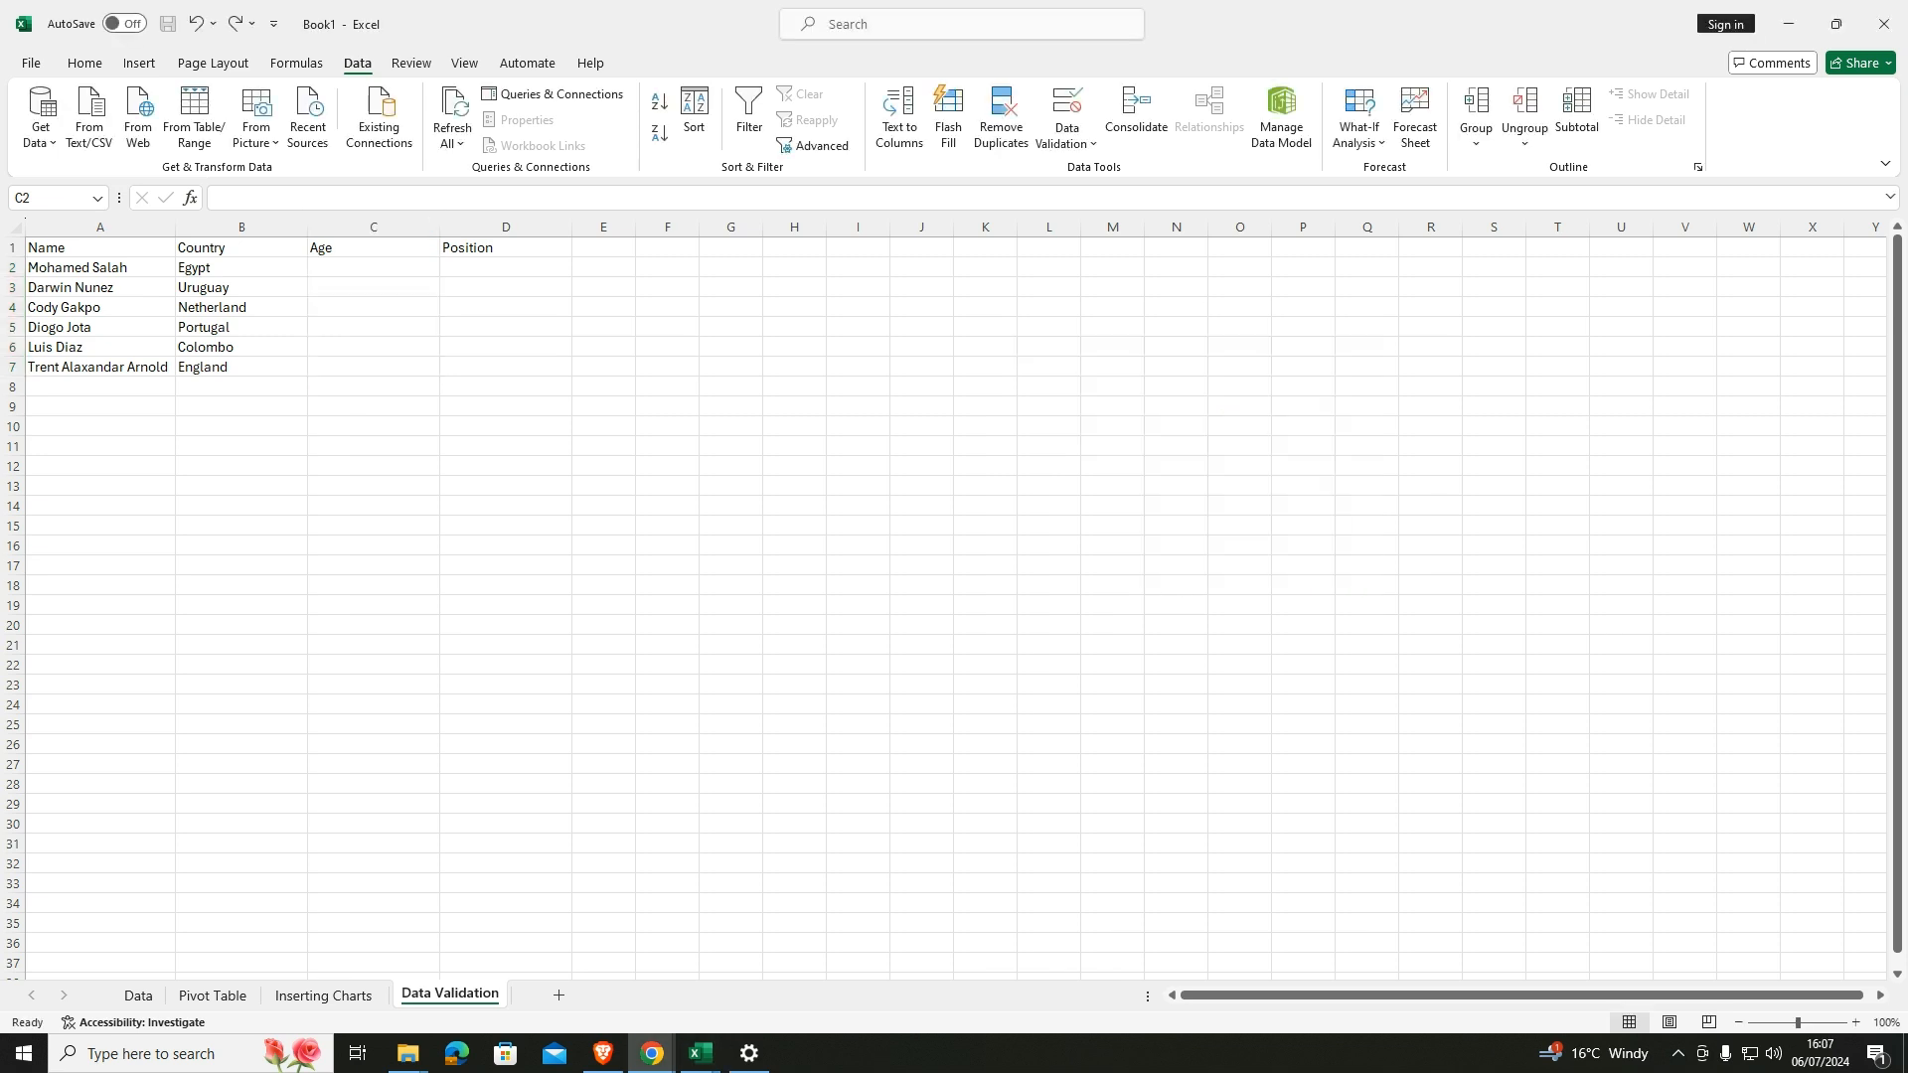
# Set the data validation criteria of C2:C7 to whole numbers between a minimum and a maximum of 40.
pyautogui.click(367, 280)
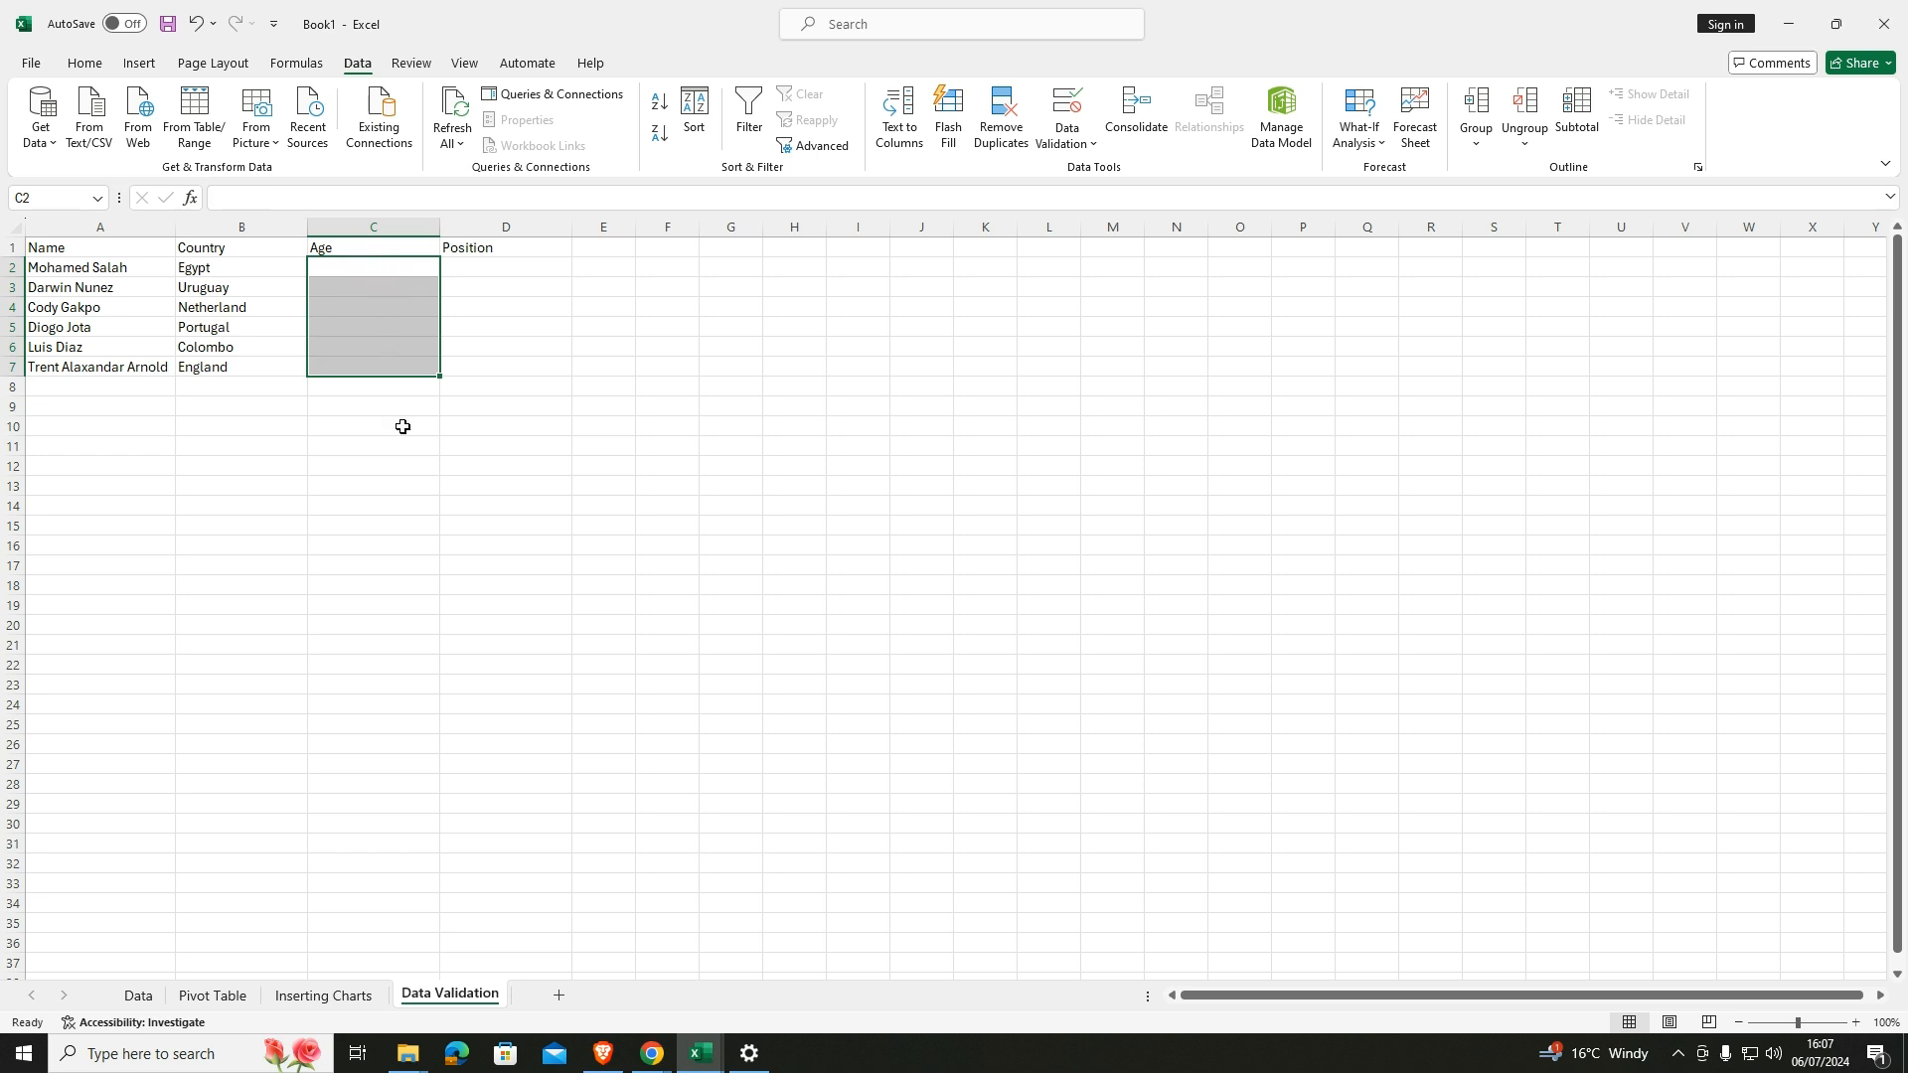
pyautogui.click(359, 228)
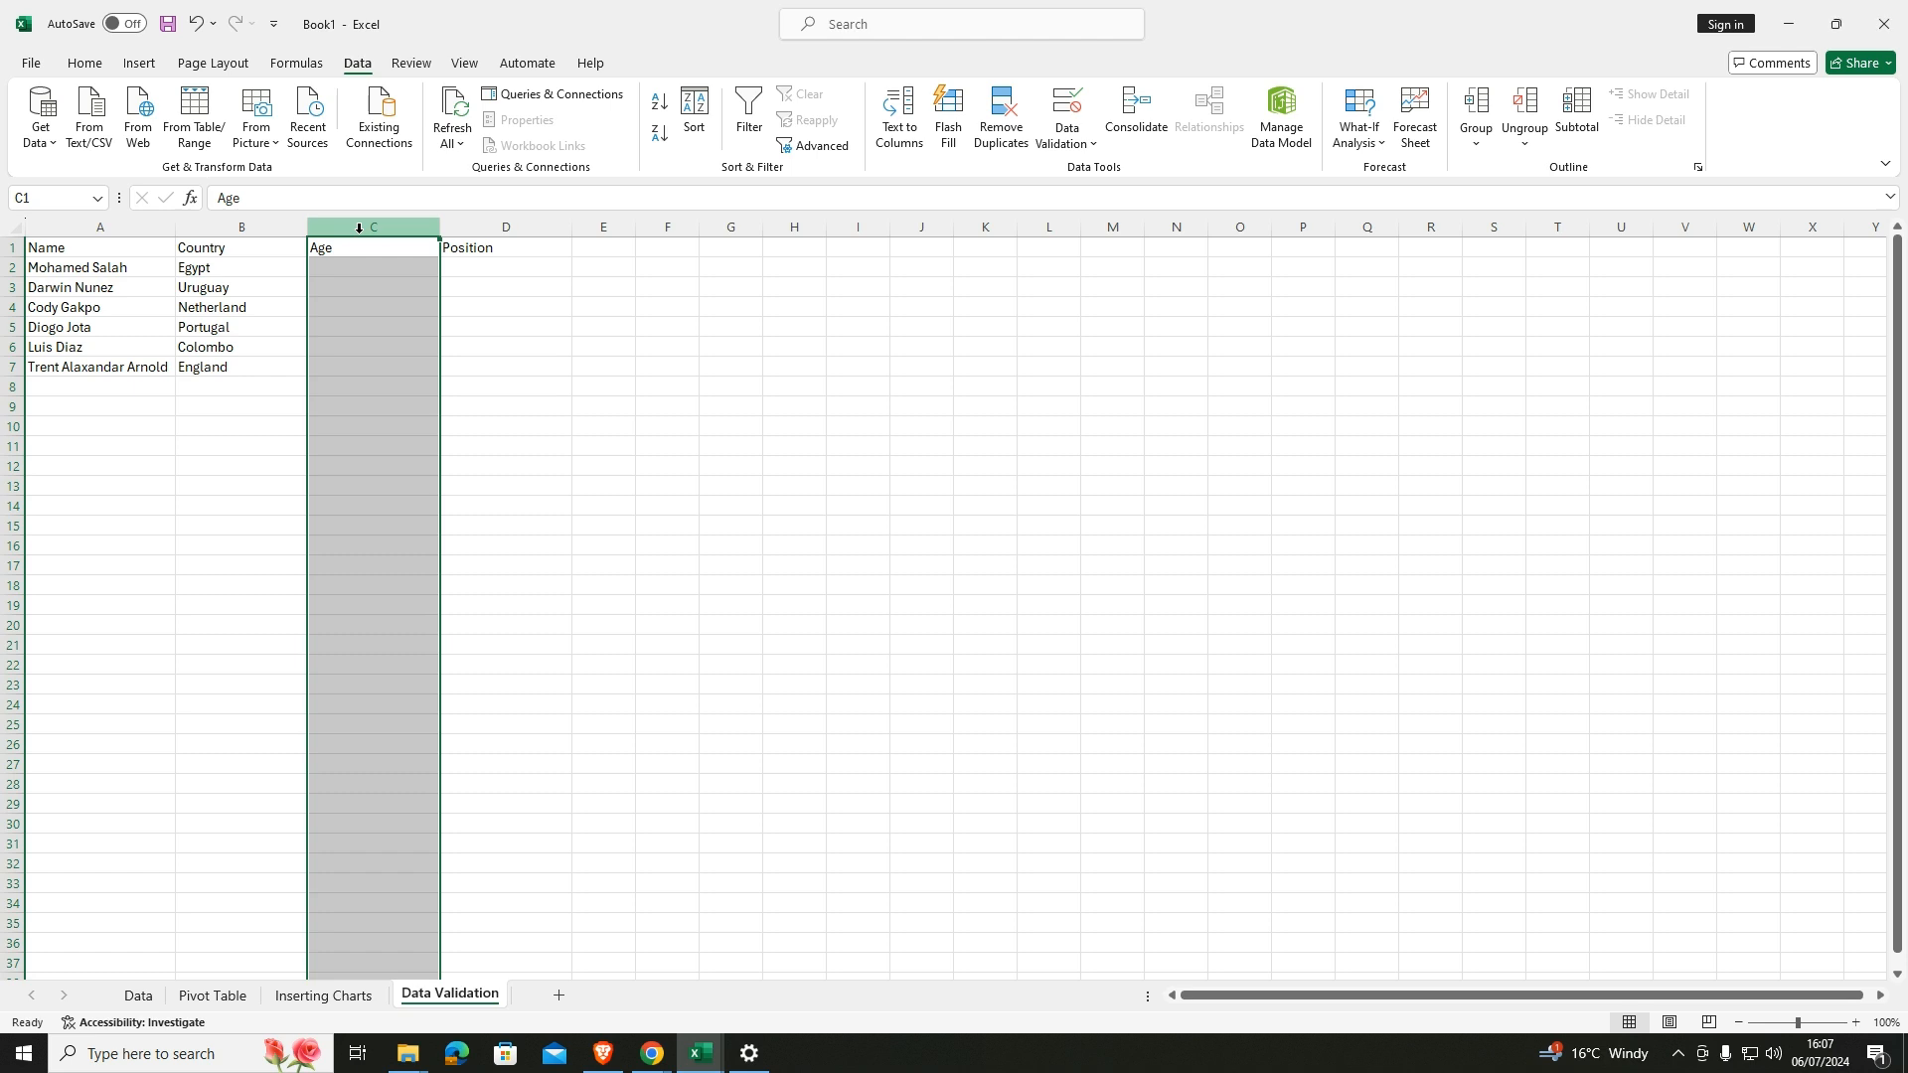
pyautogui.moveTo(374, 263); pyautogui.dragTo(374, 365)
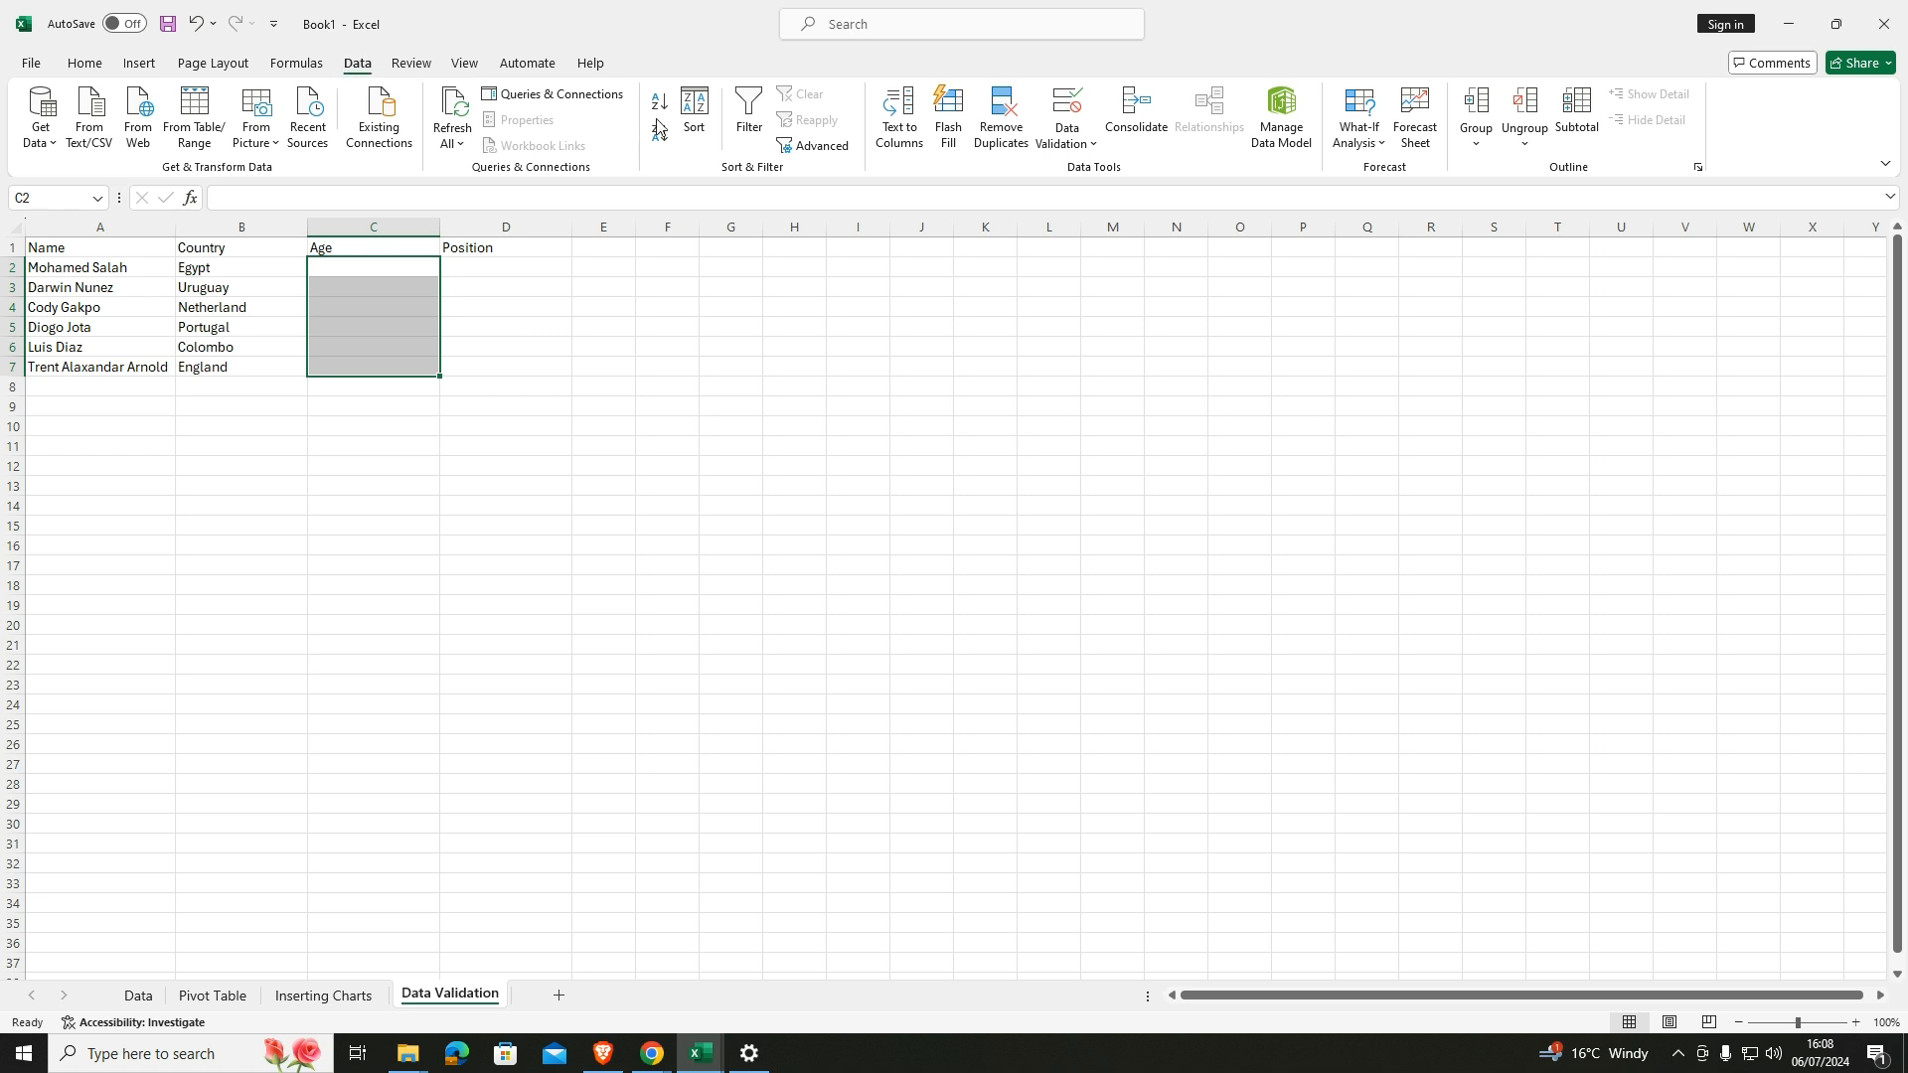
pyautogui.click(1067, 139)
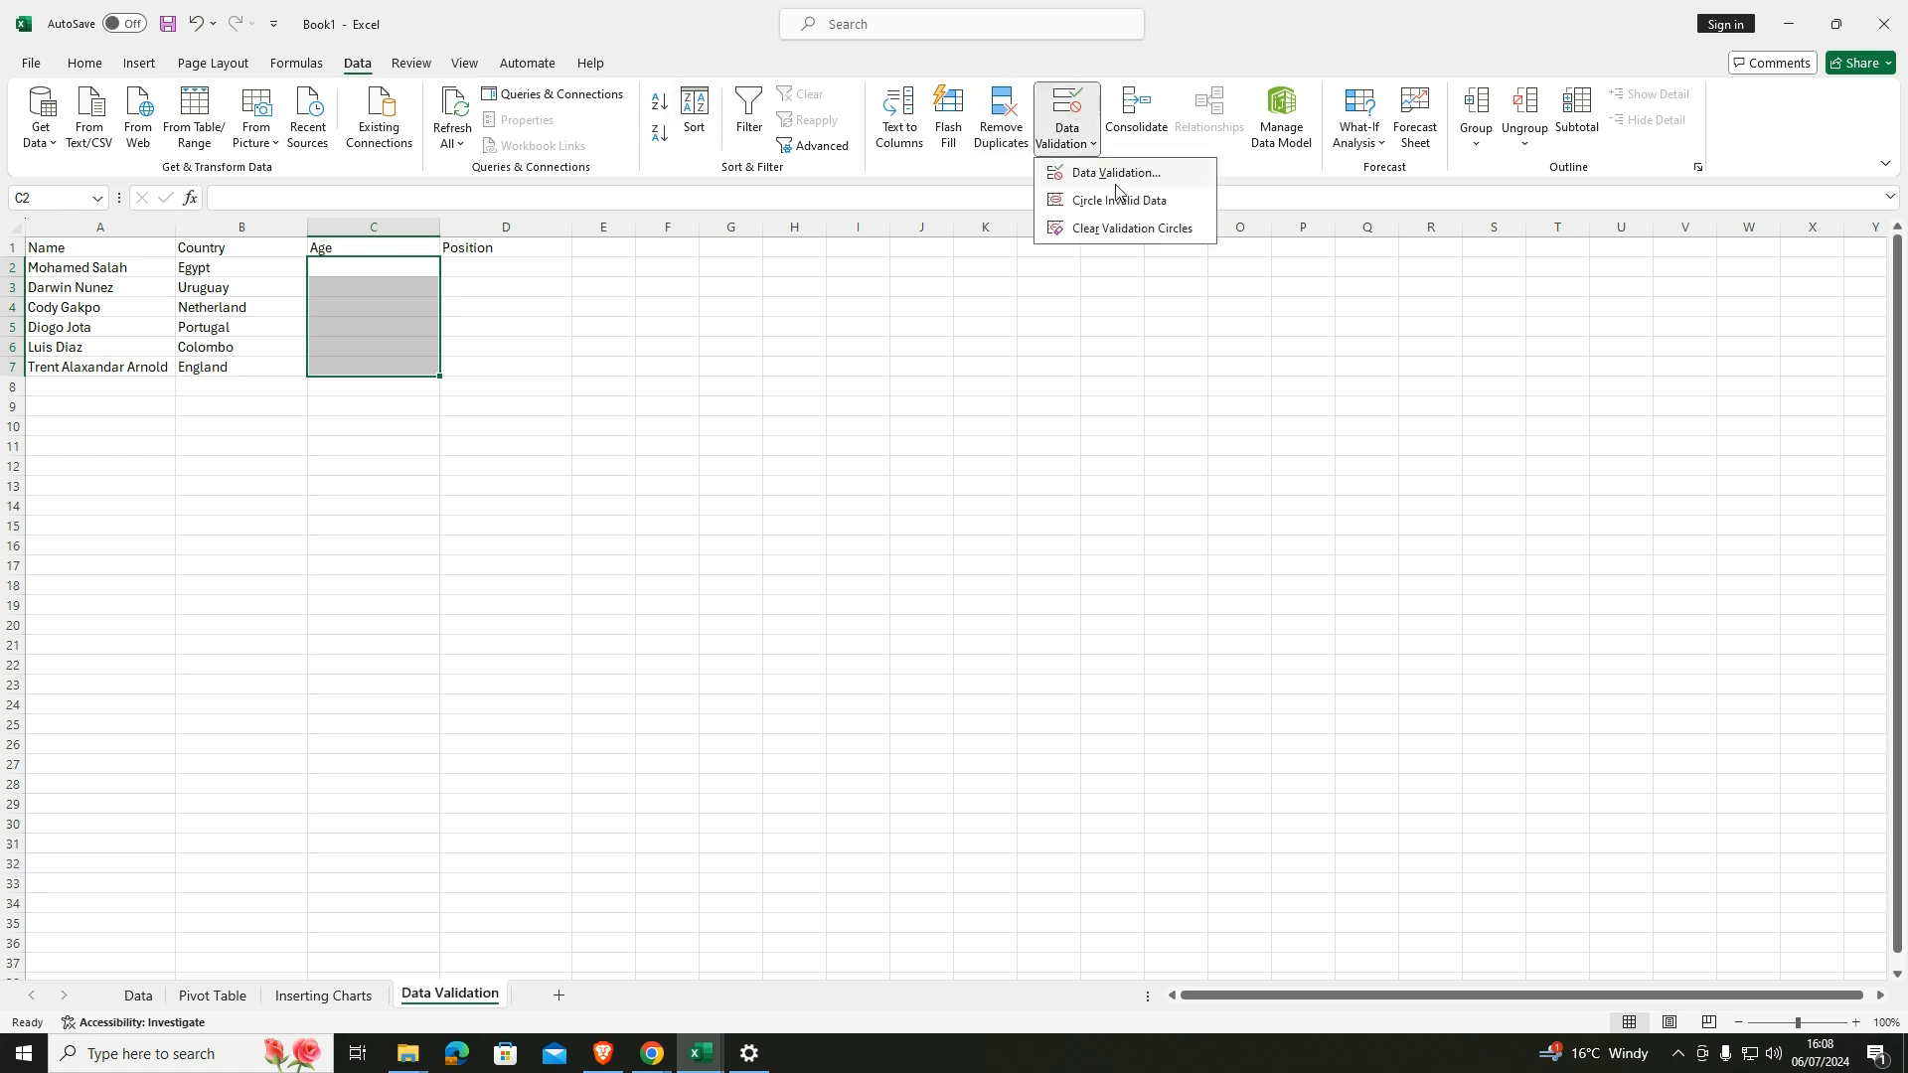
pyautogui.click(1127, 177)
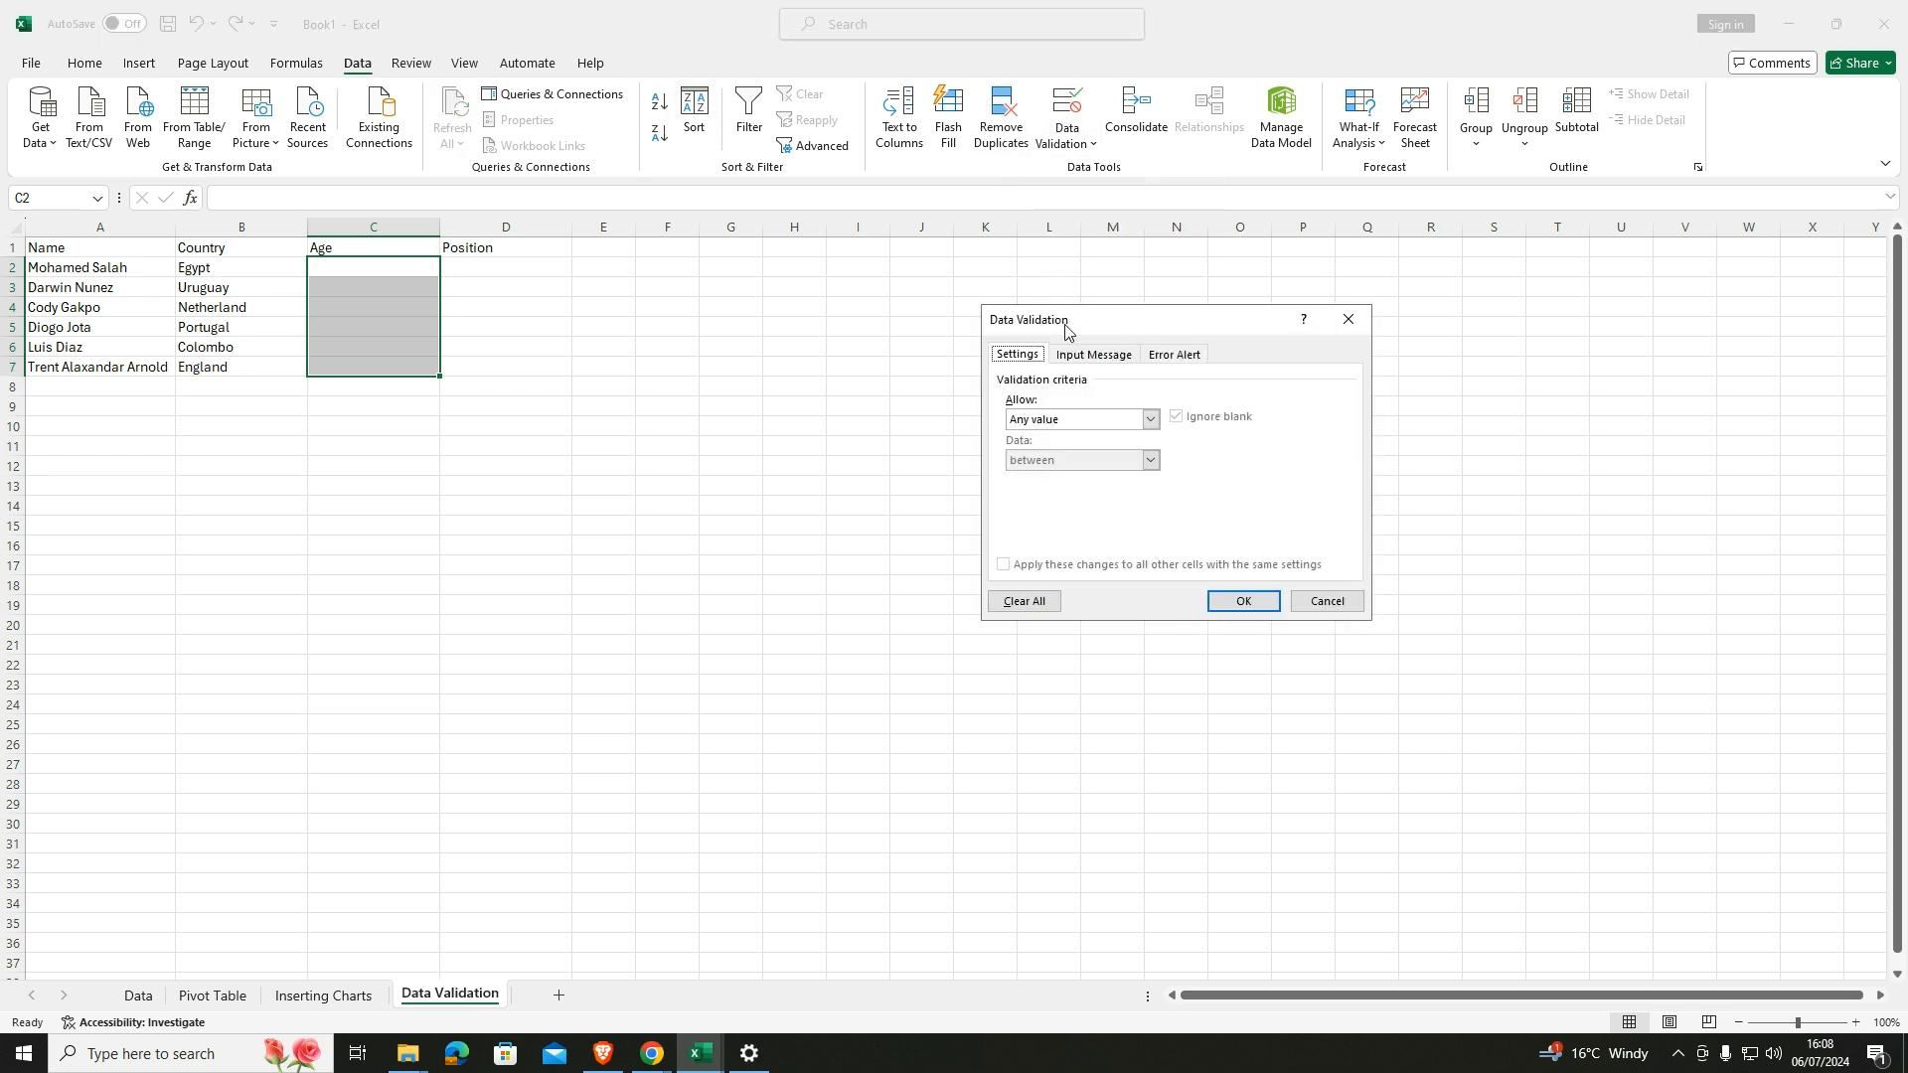
pyautogui.click(1136, 418)
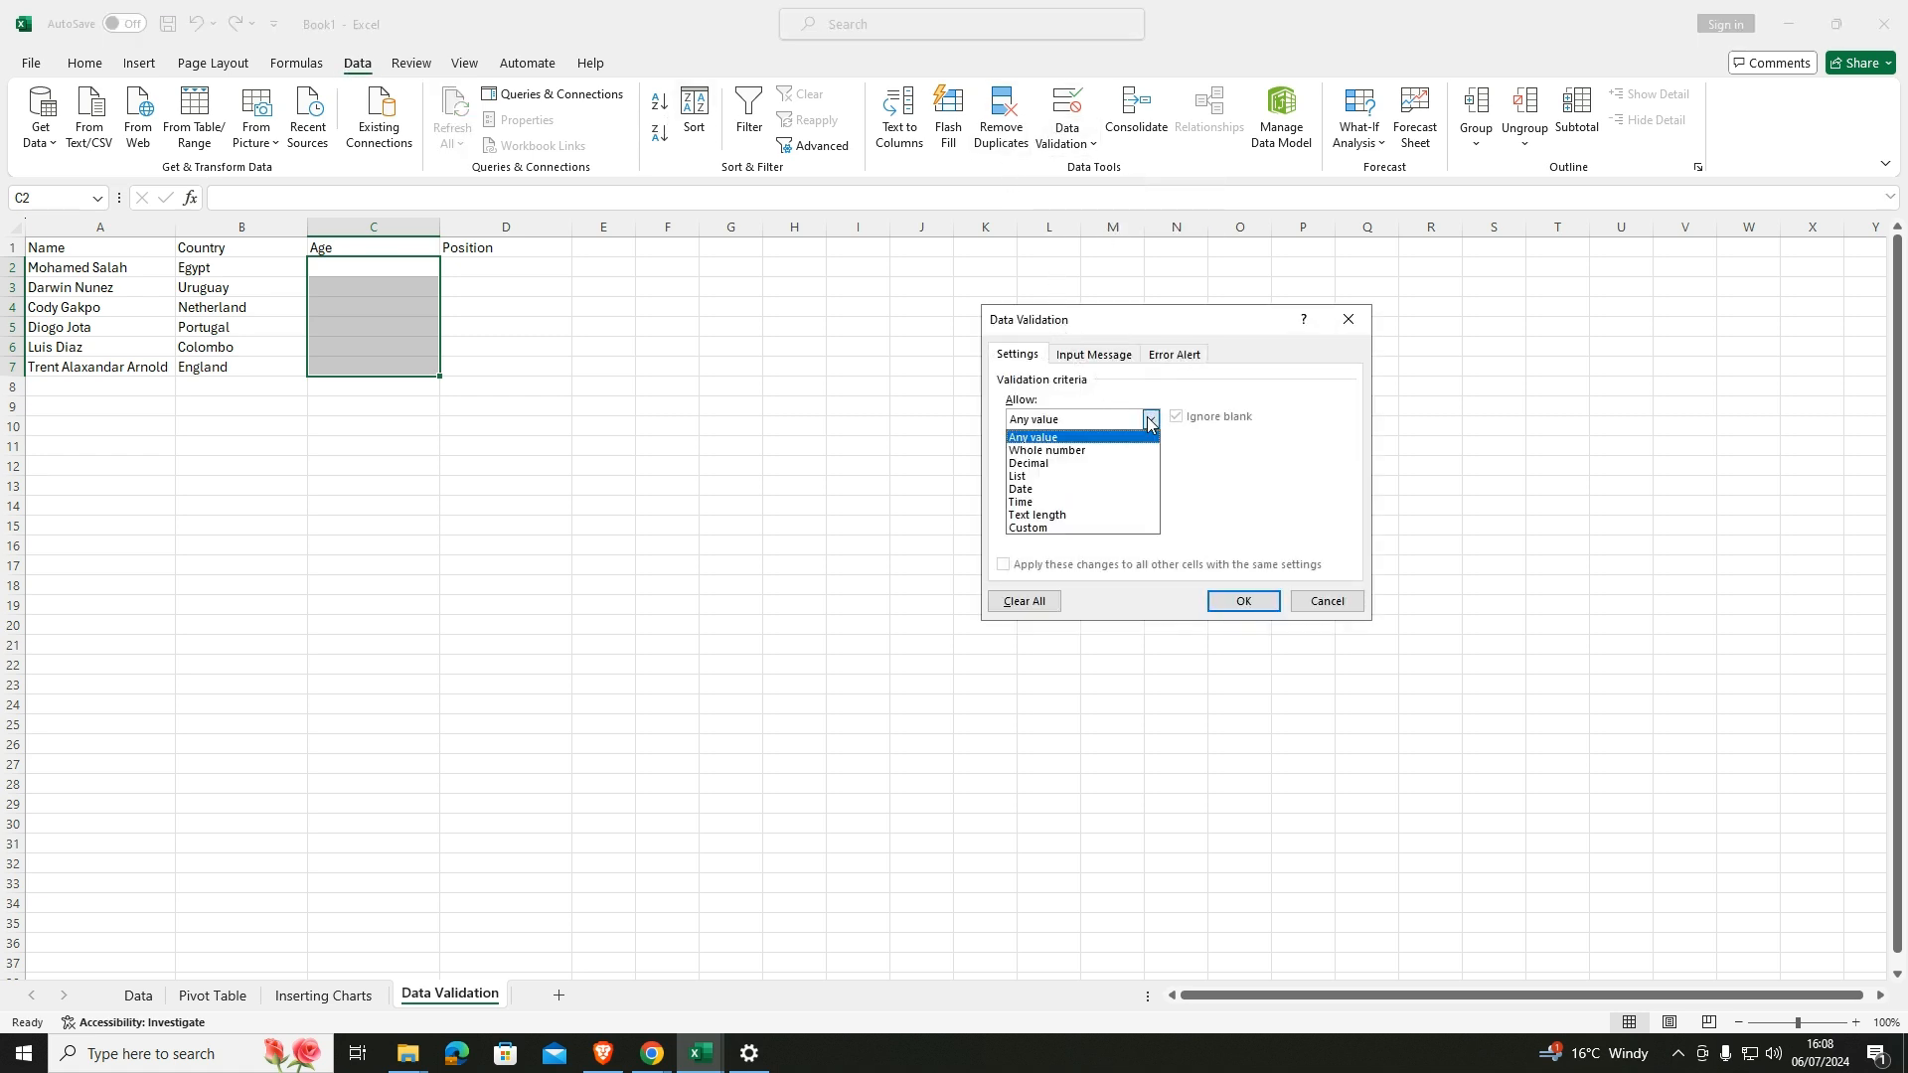
pyautogui.click(1096, 450)
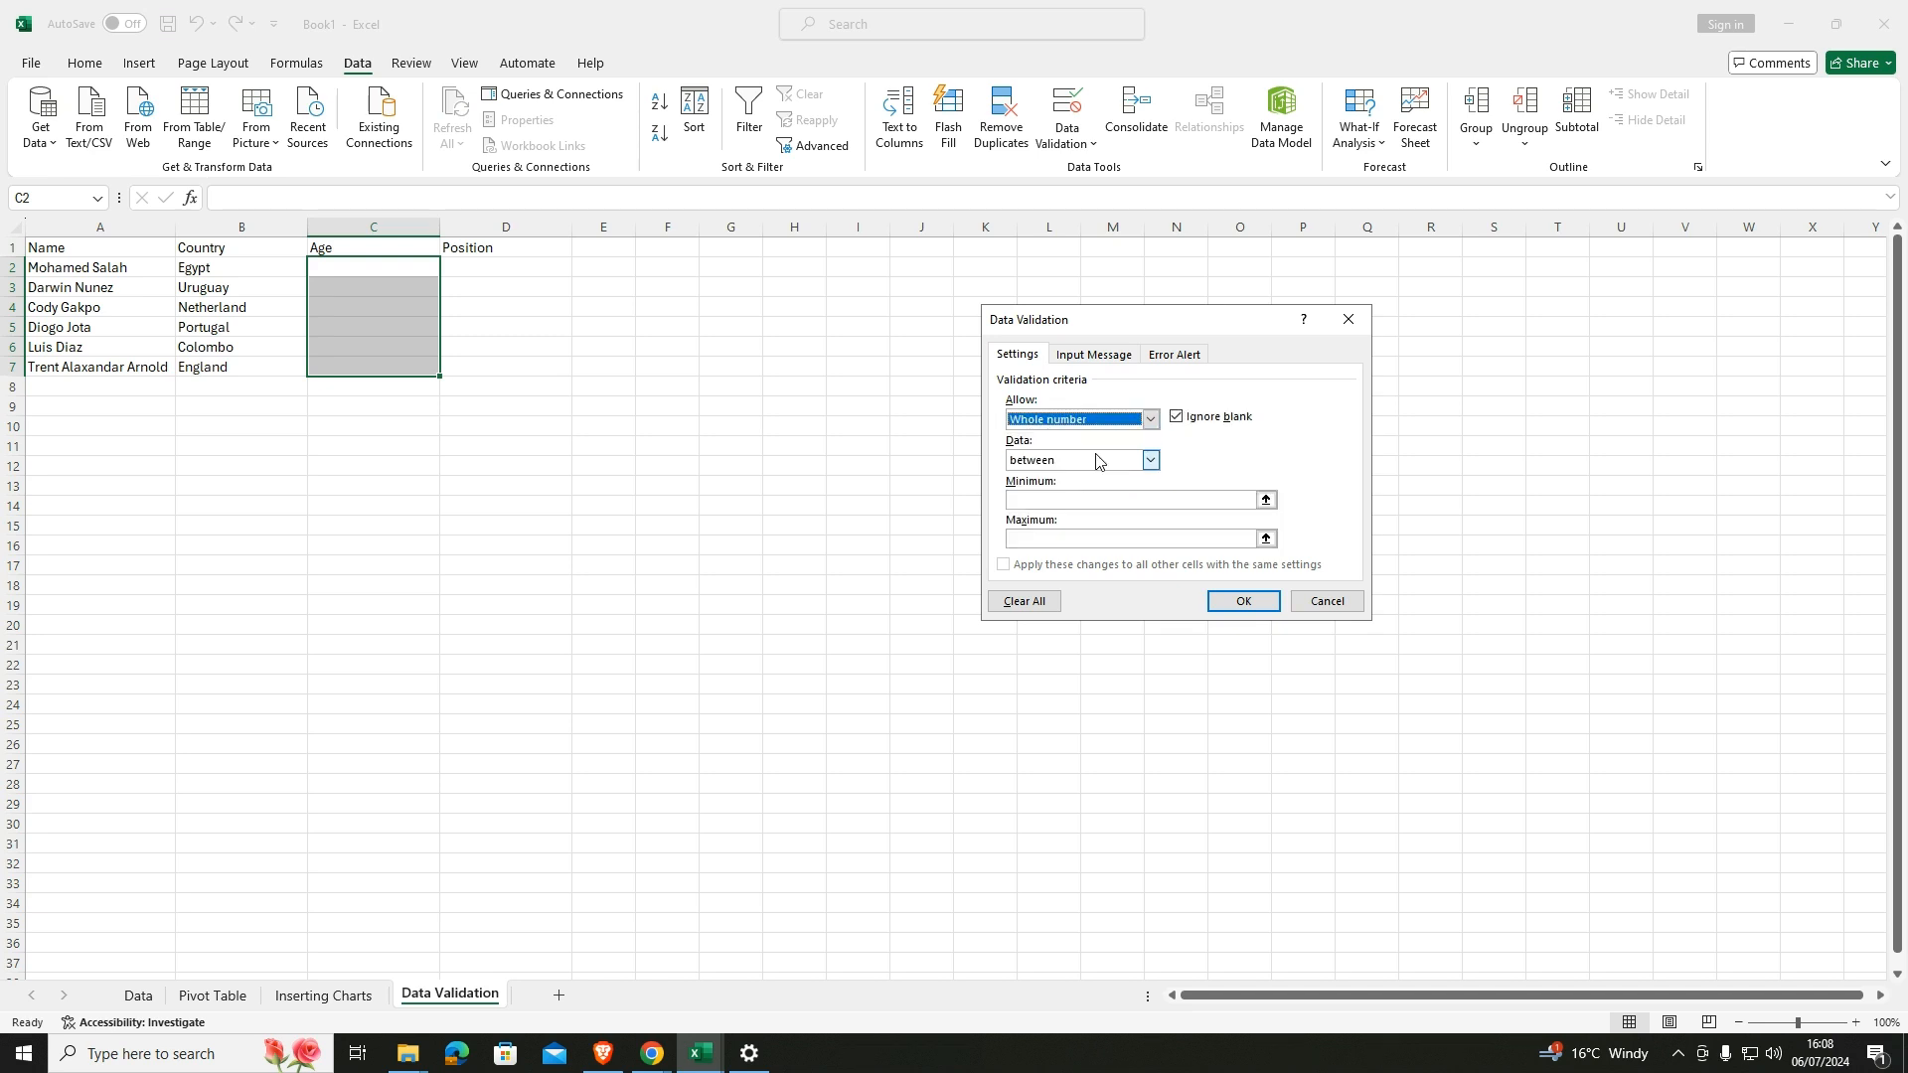
pyautogui.click(1253, 499)
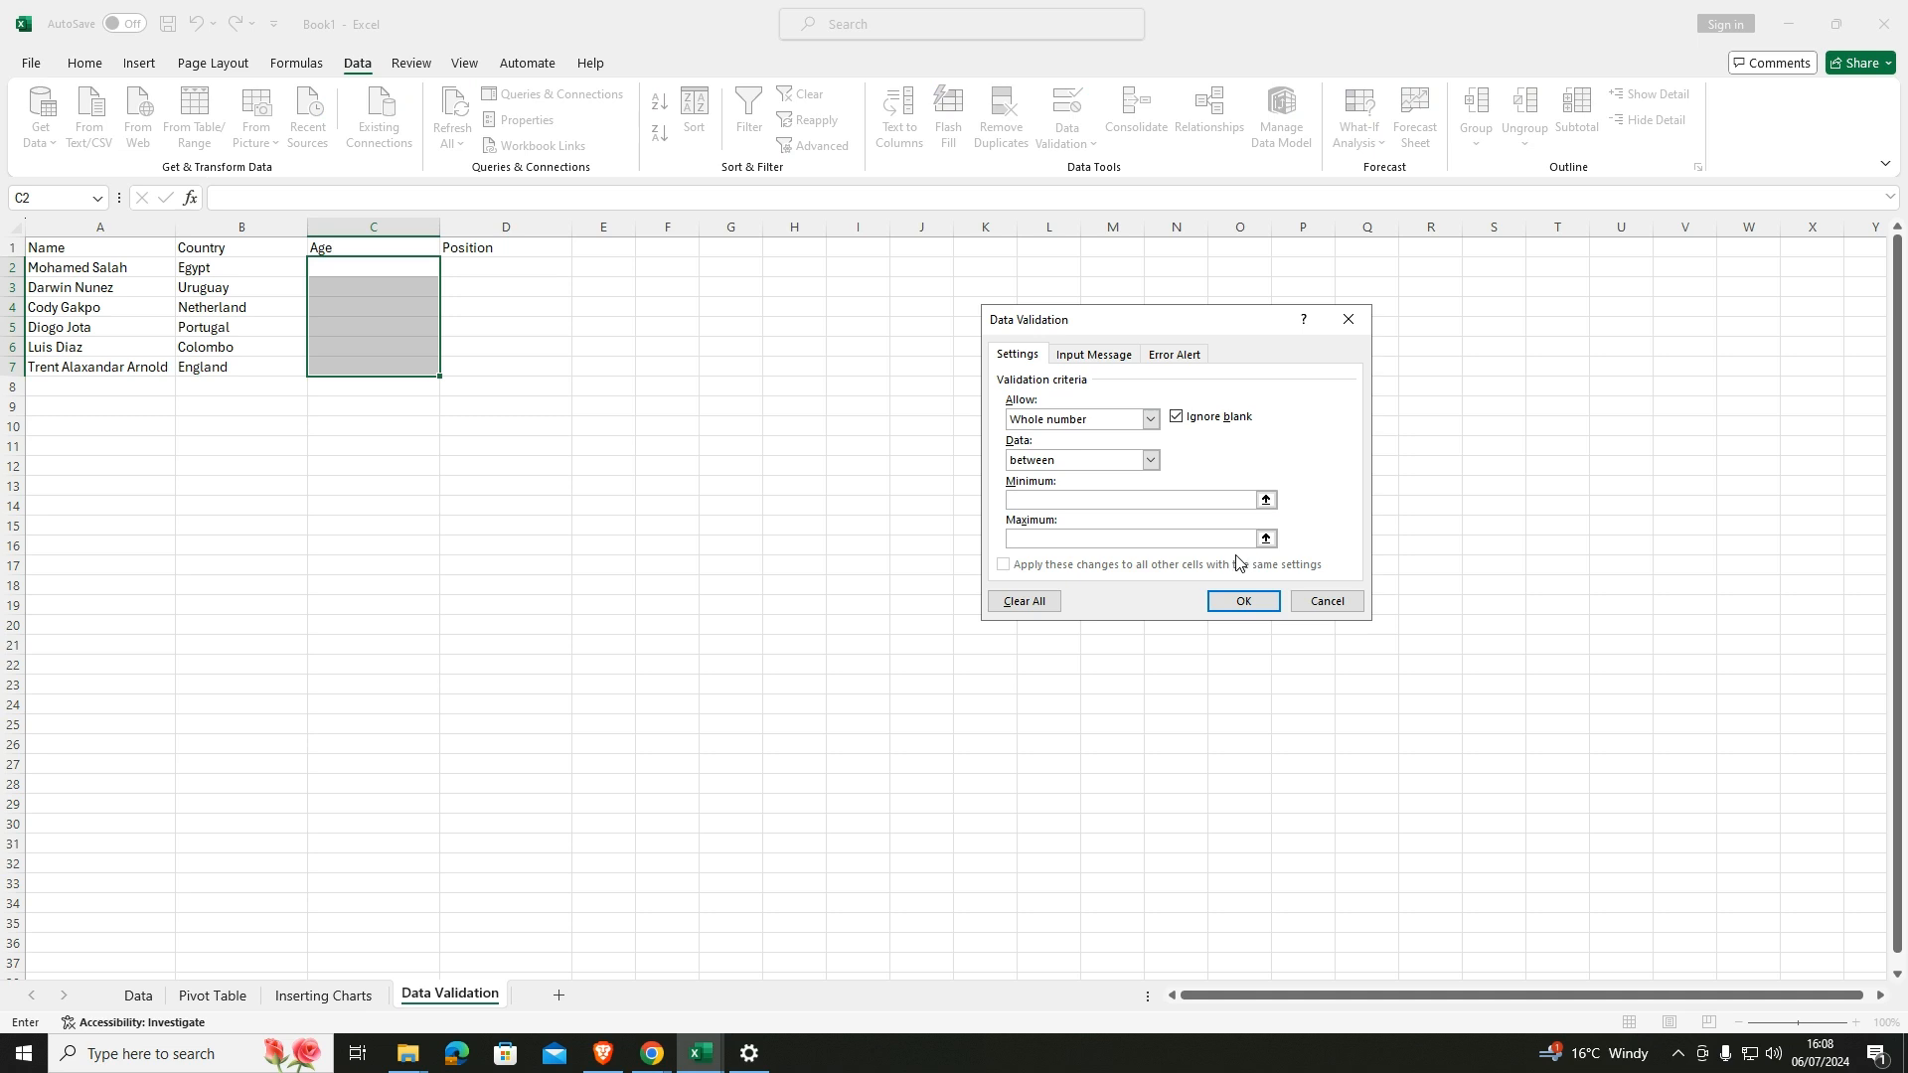
pyautogui.click(1102, 538)
pyautogui.write('40')
# Add the input message "Age cannot be more than 60" to the validation of C2:C7 and apply the rule.
pyautogui.click(1111, 355)
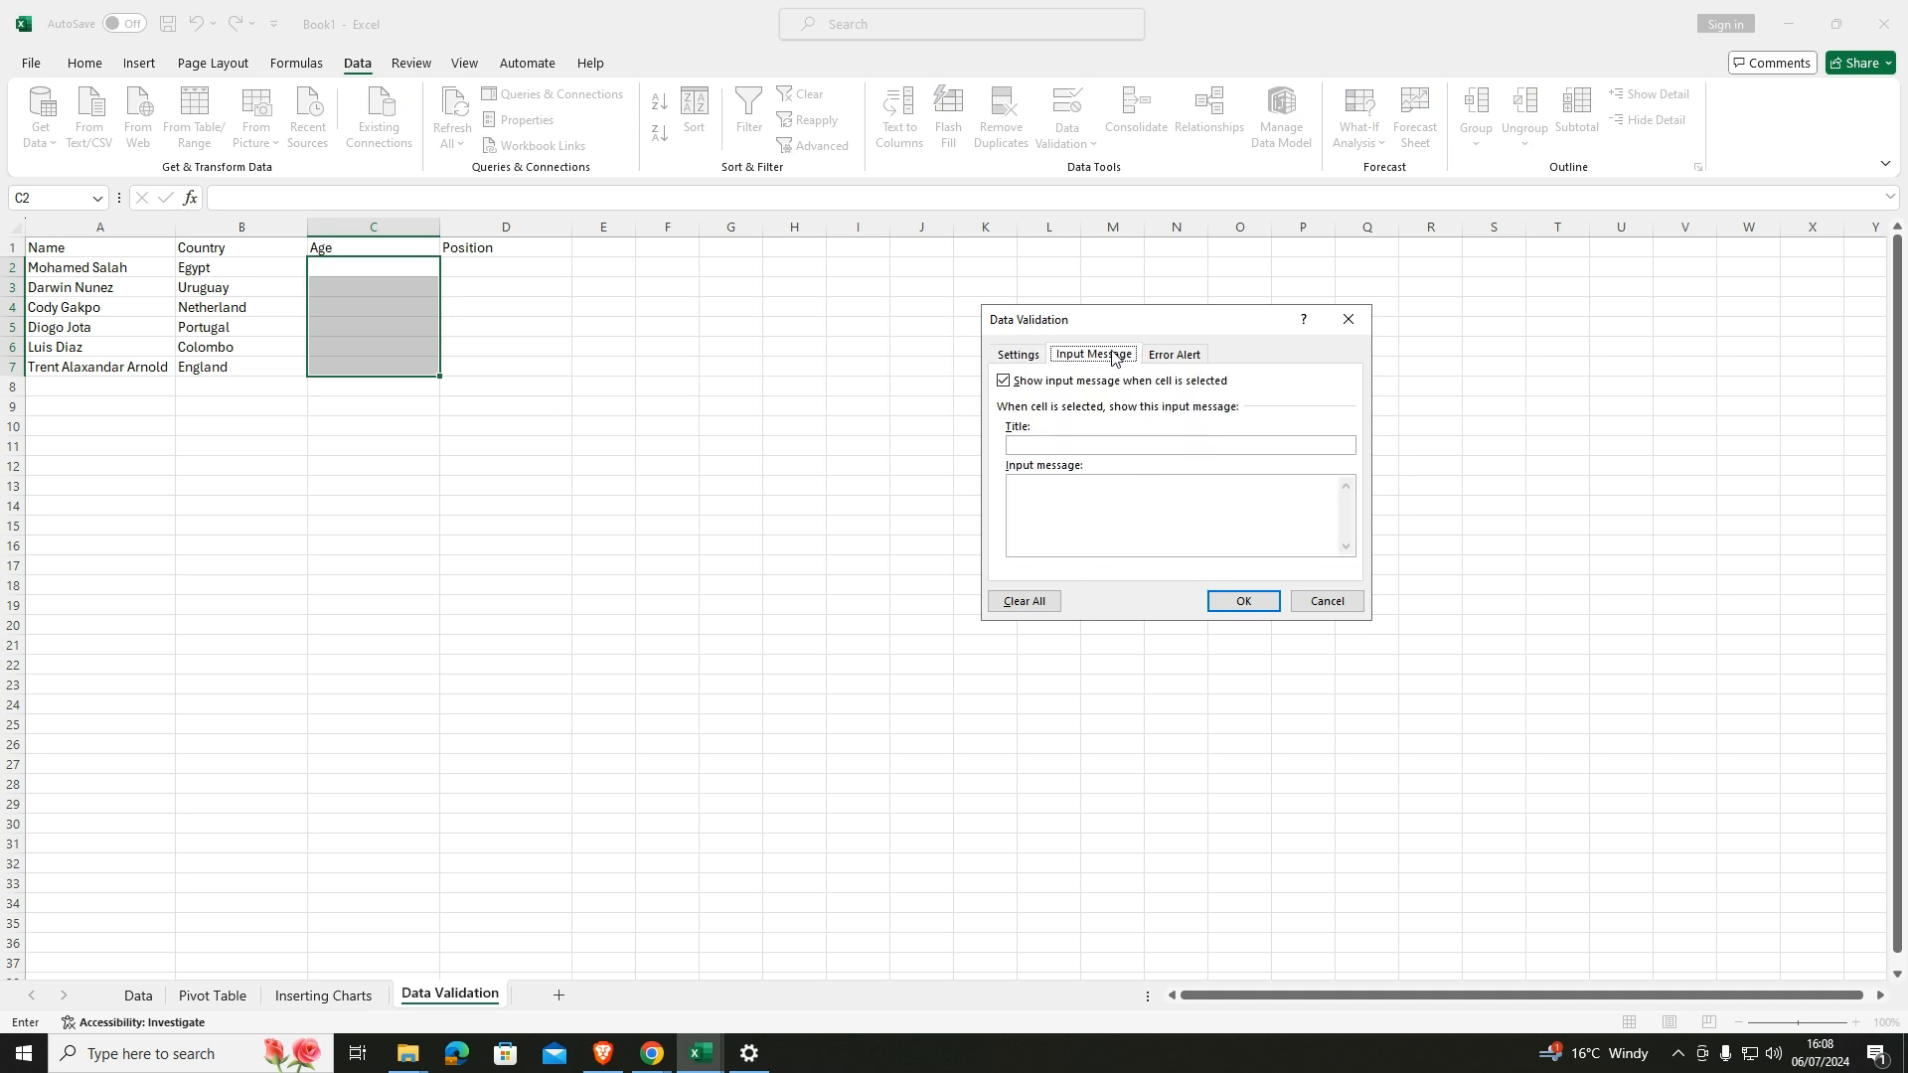
pyautogui.click(1086, 505)
pyautogui.write('Age cannoit')
pyautogui.press('BackSpace')
pyautogui.write('t be more than ')
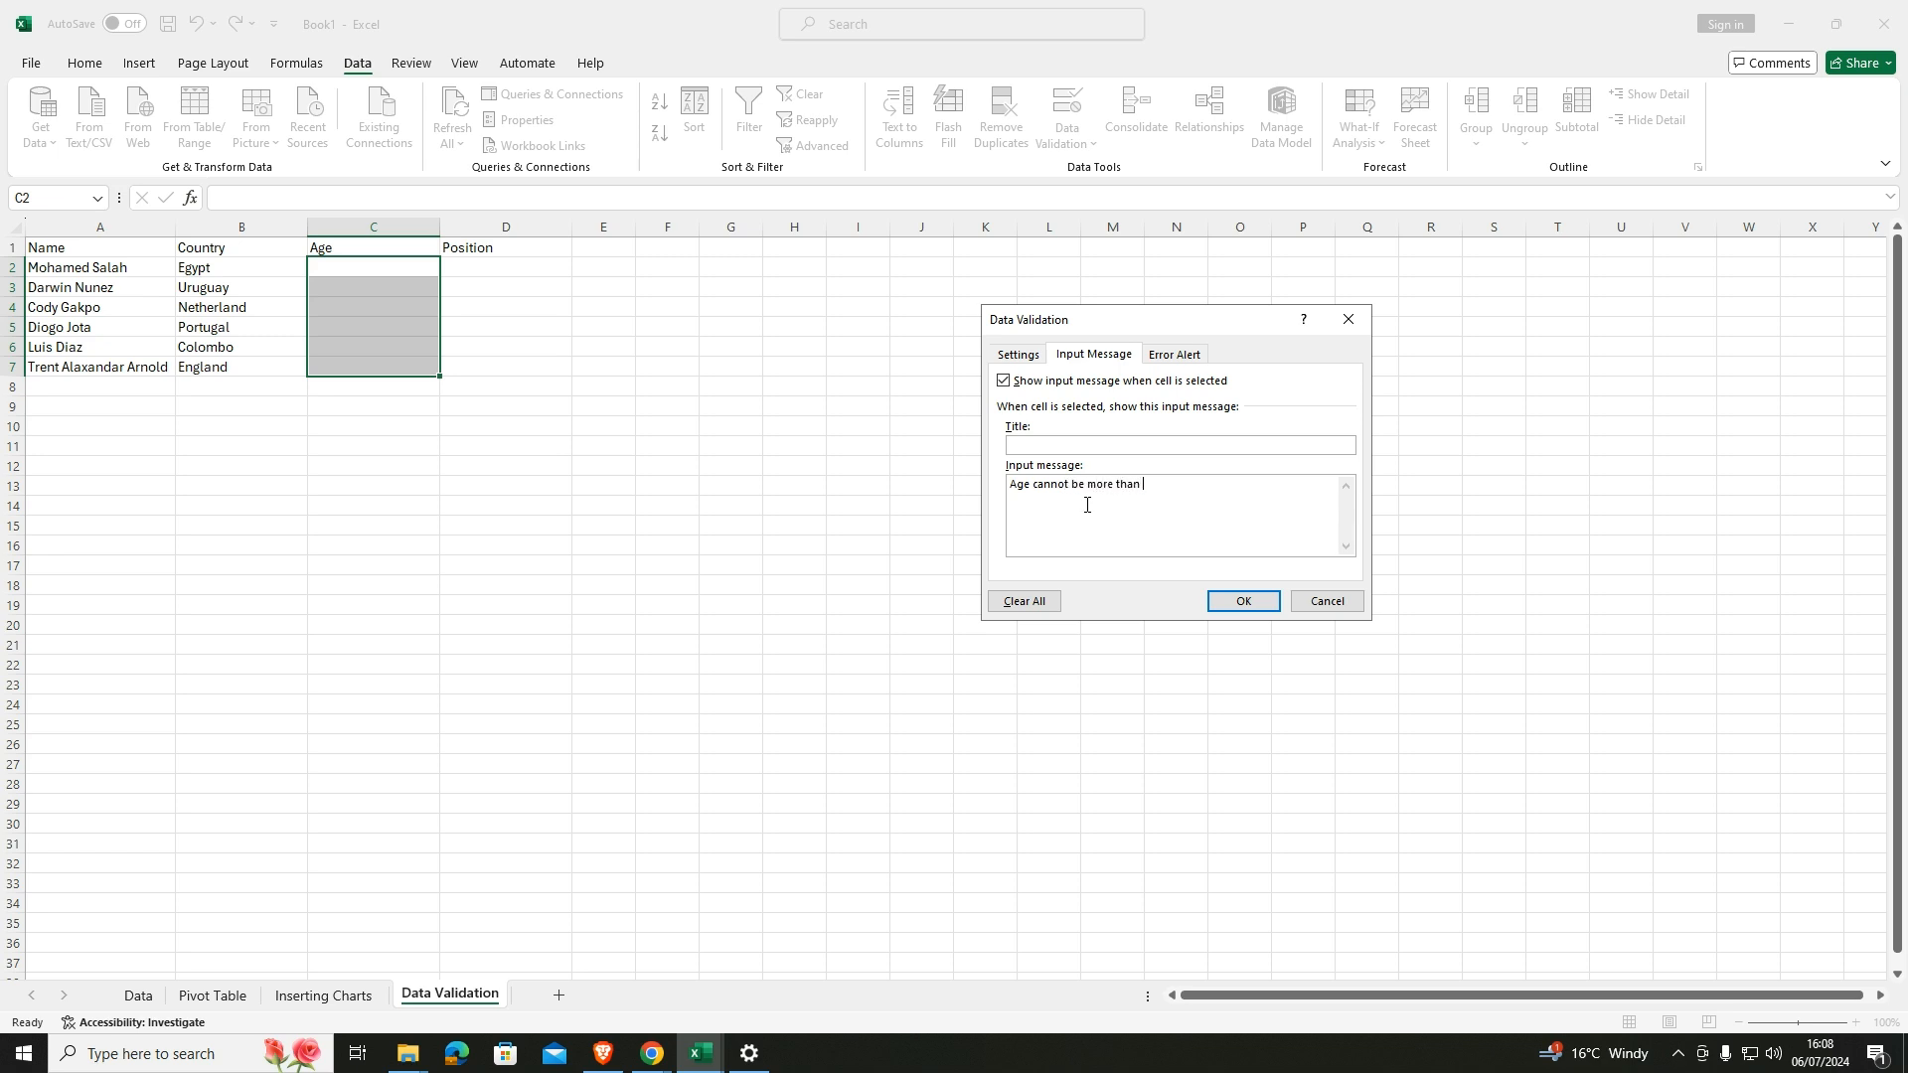
pyautogui.write('60 a')
pyautogui.click(1185, 358)
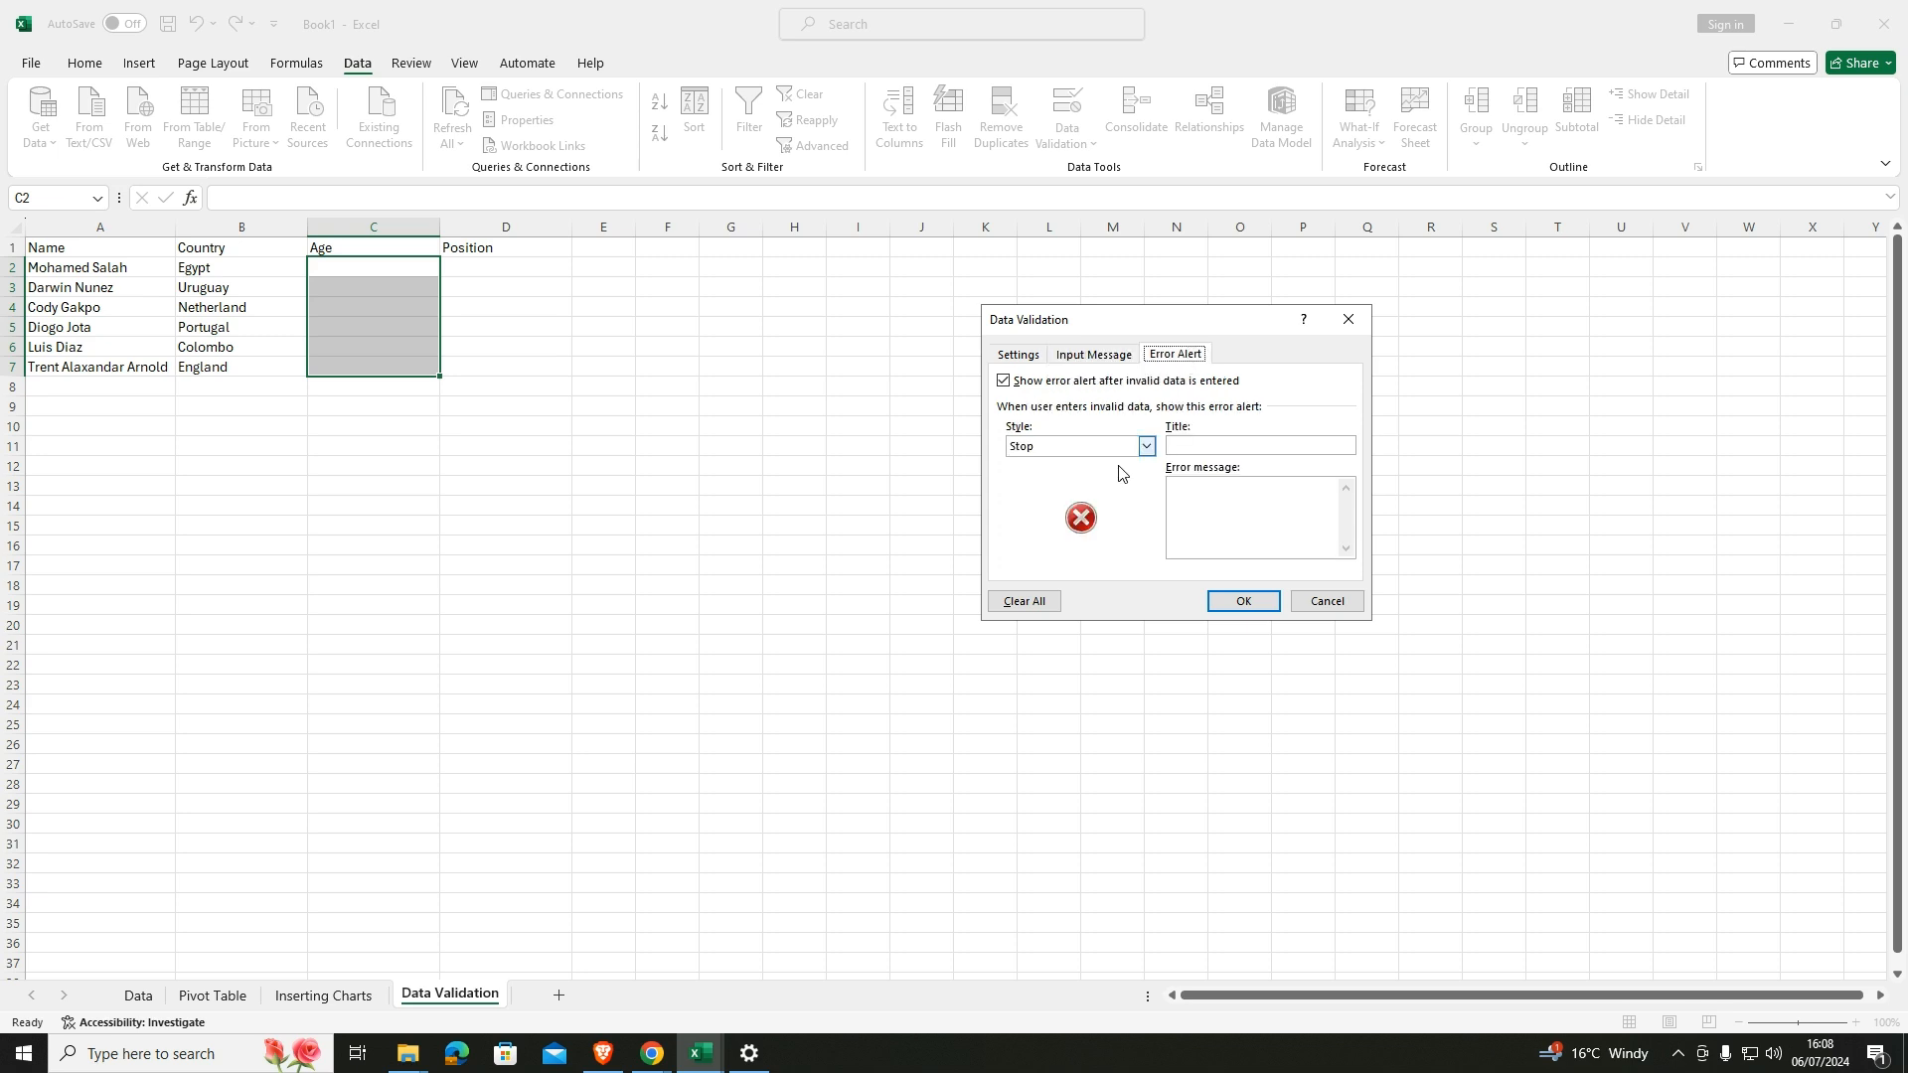
pyautogui.click(1243, 608)
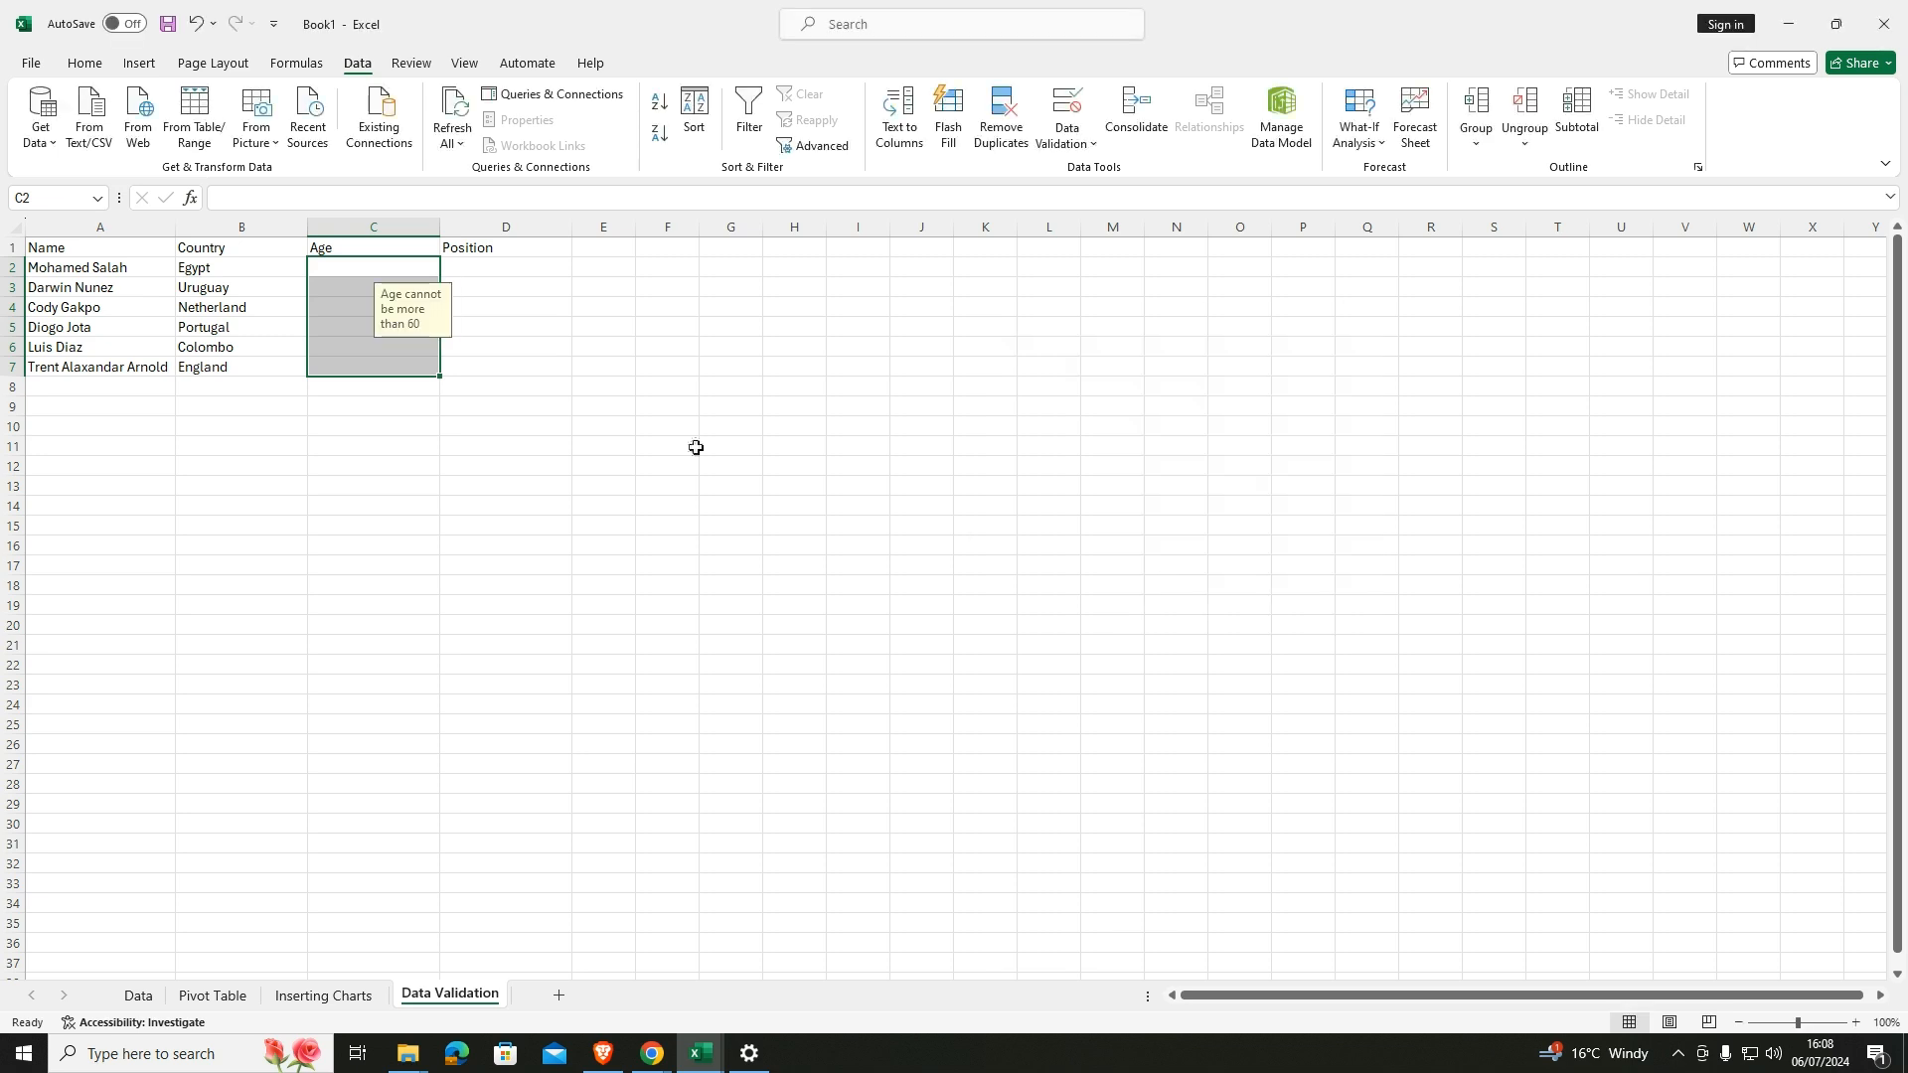
# Enter 33 as the age in C2.
pyautogui.click(367, 278)
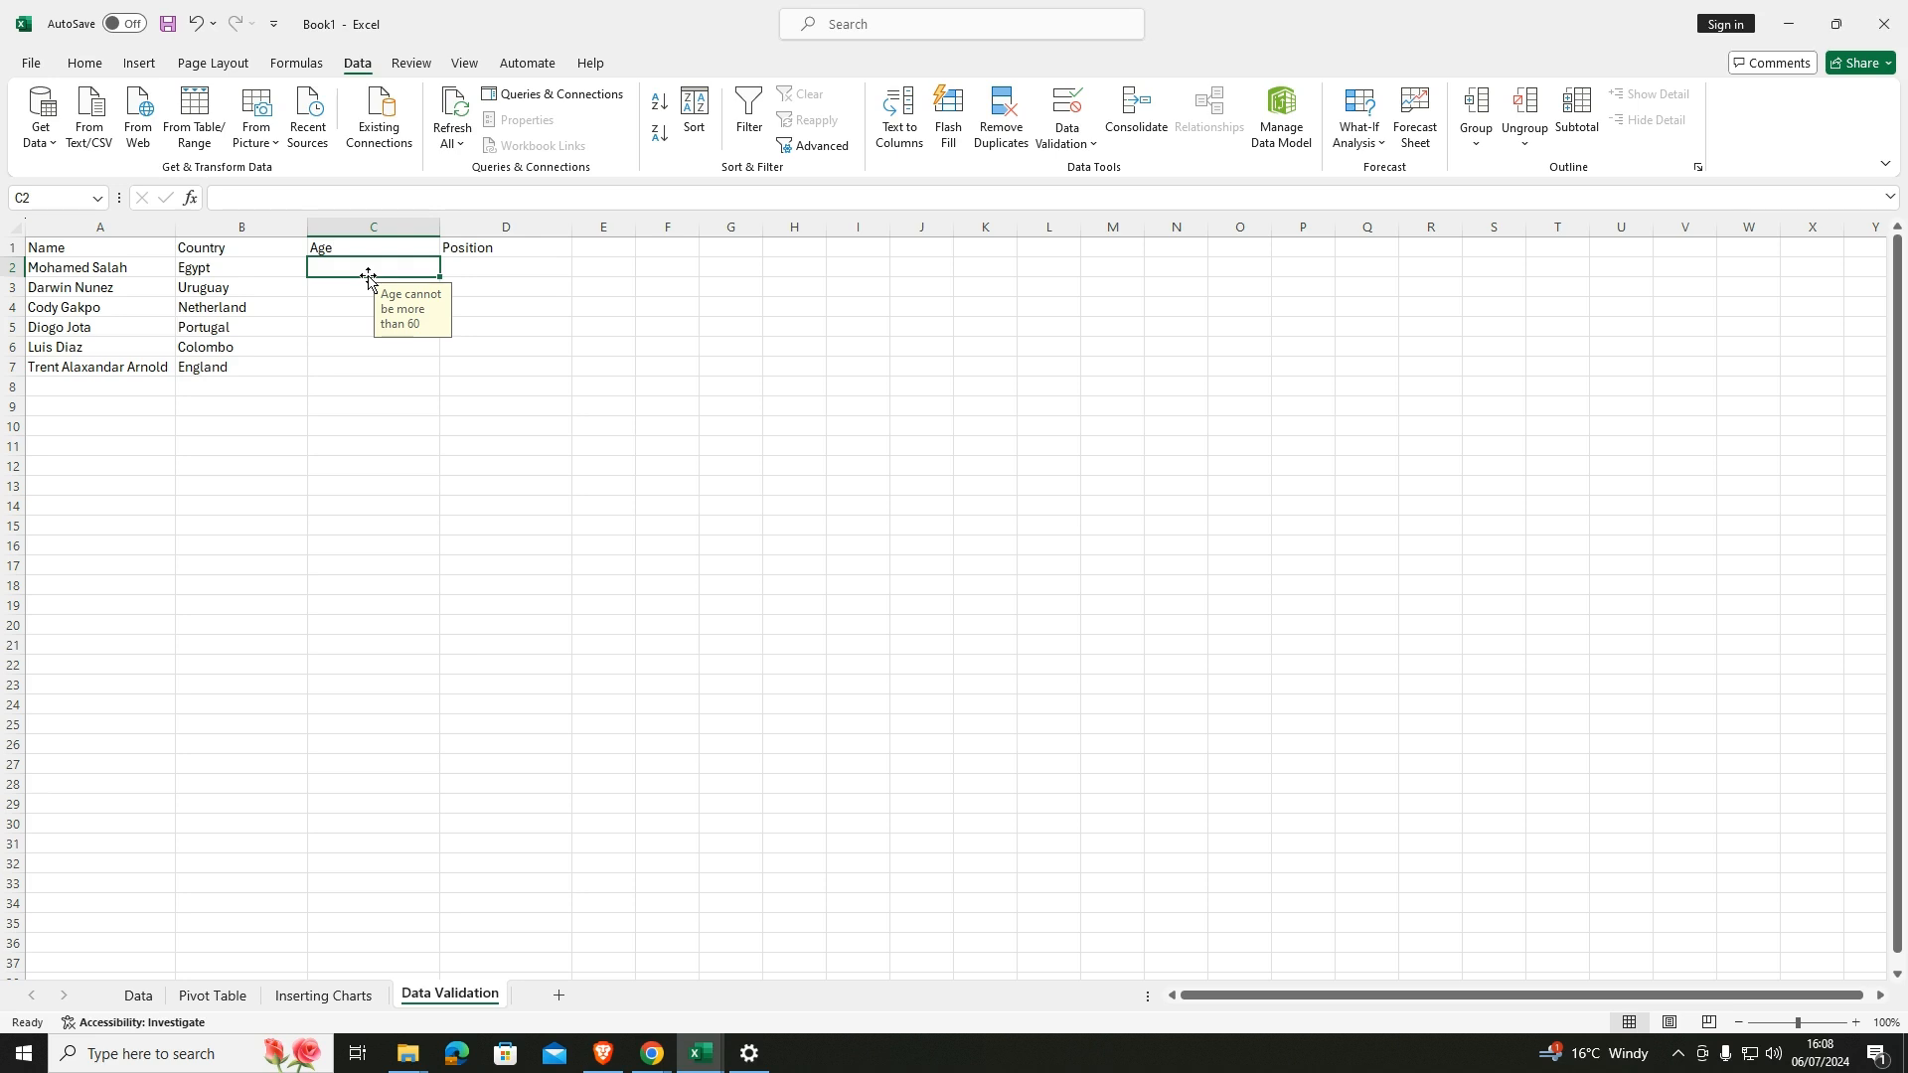
pyautogui.write('33')
pyautogui.press('Return')
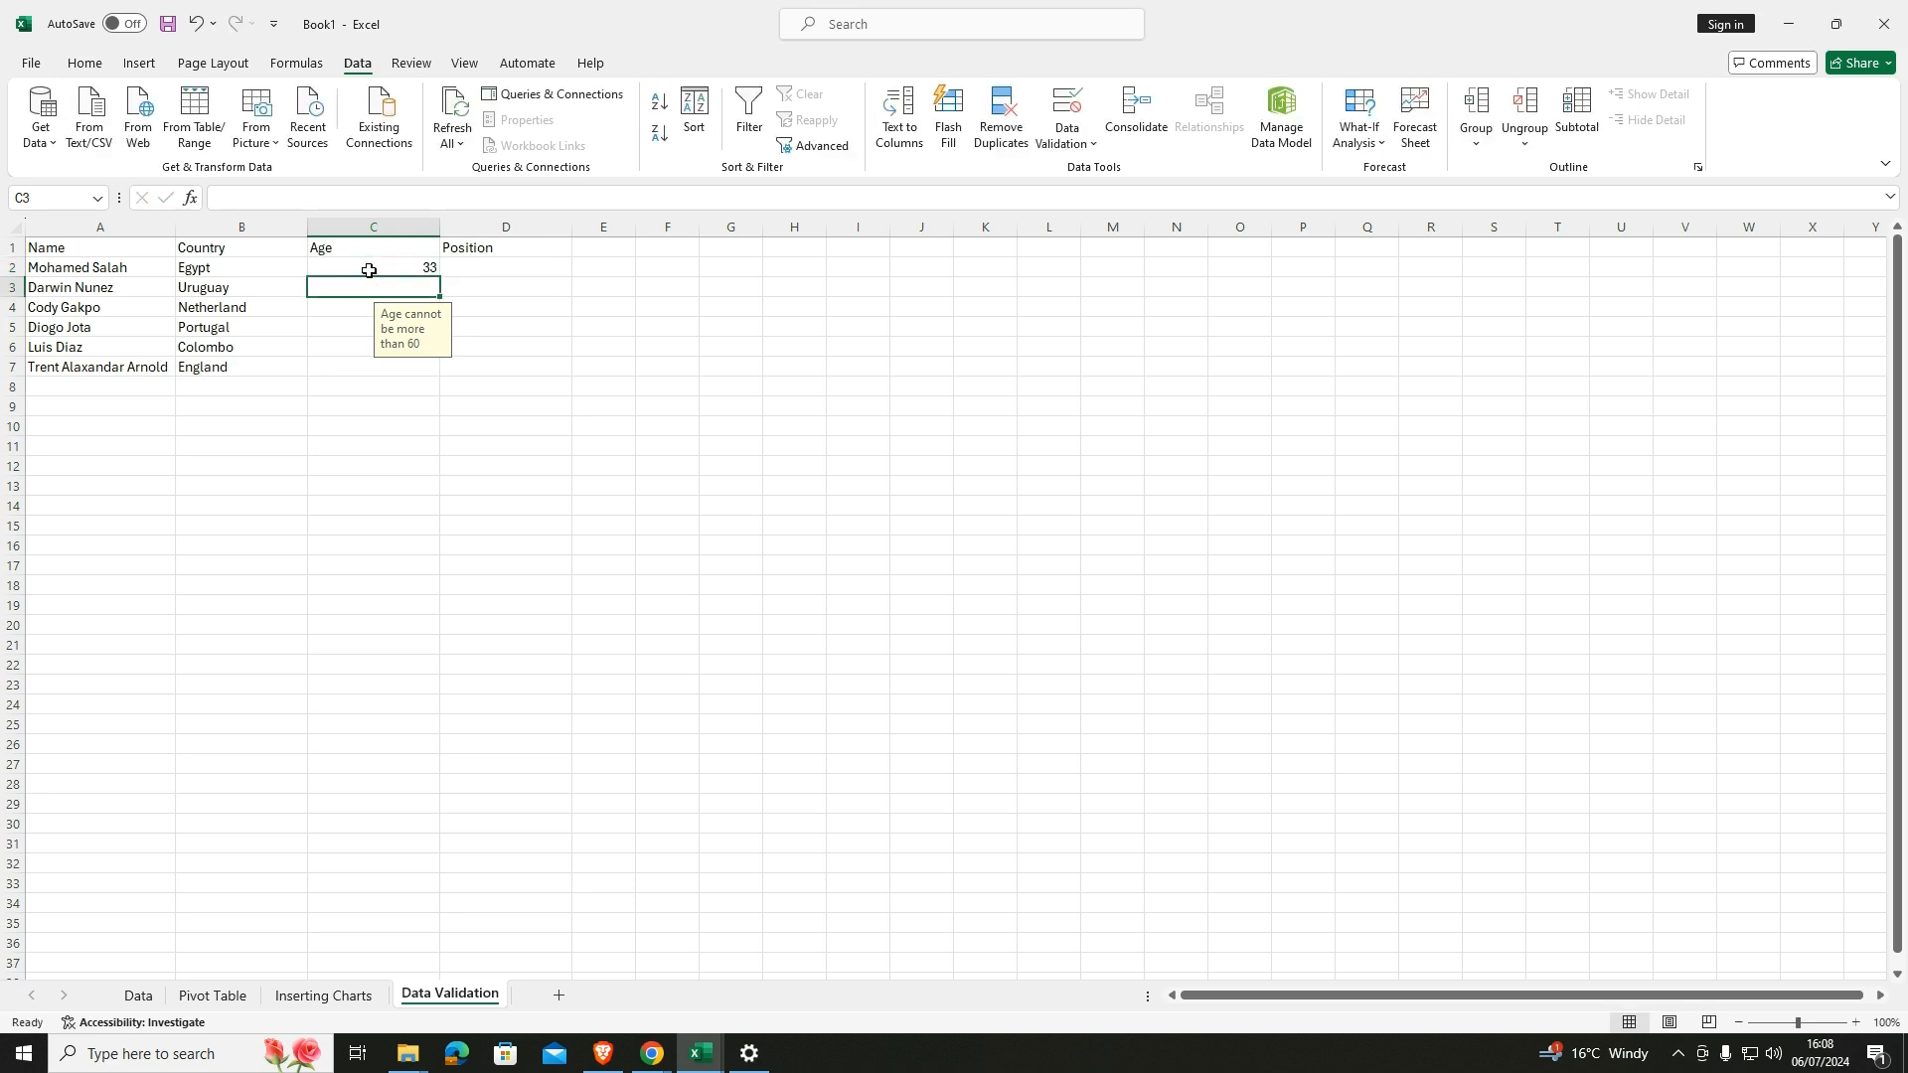
# Test the Age validation by trying "gg" and 22.5 in C3, cancelling each entry.
pyautogui.write('gg')
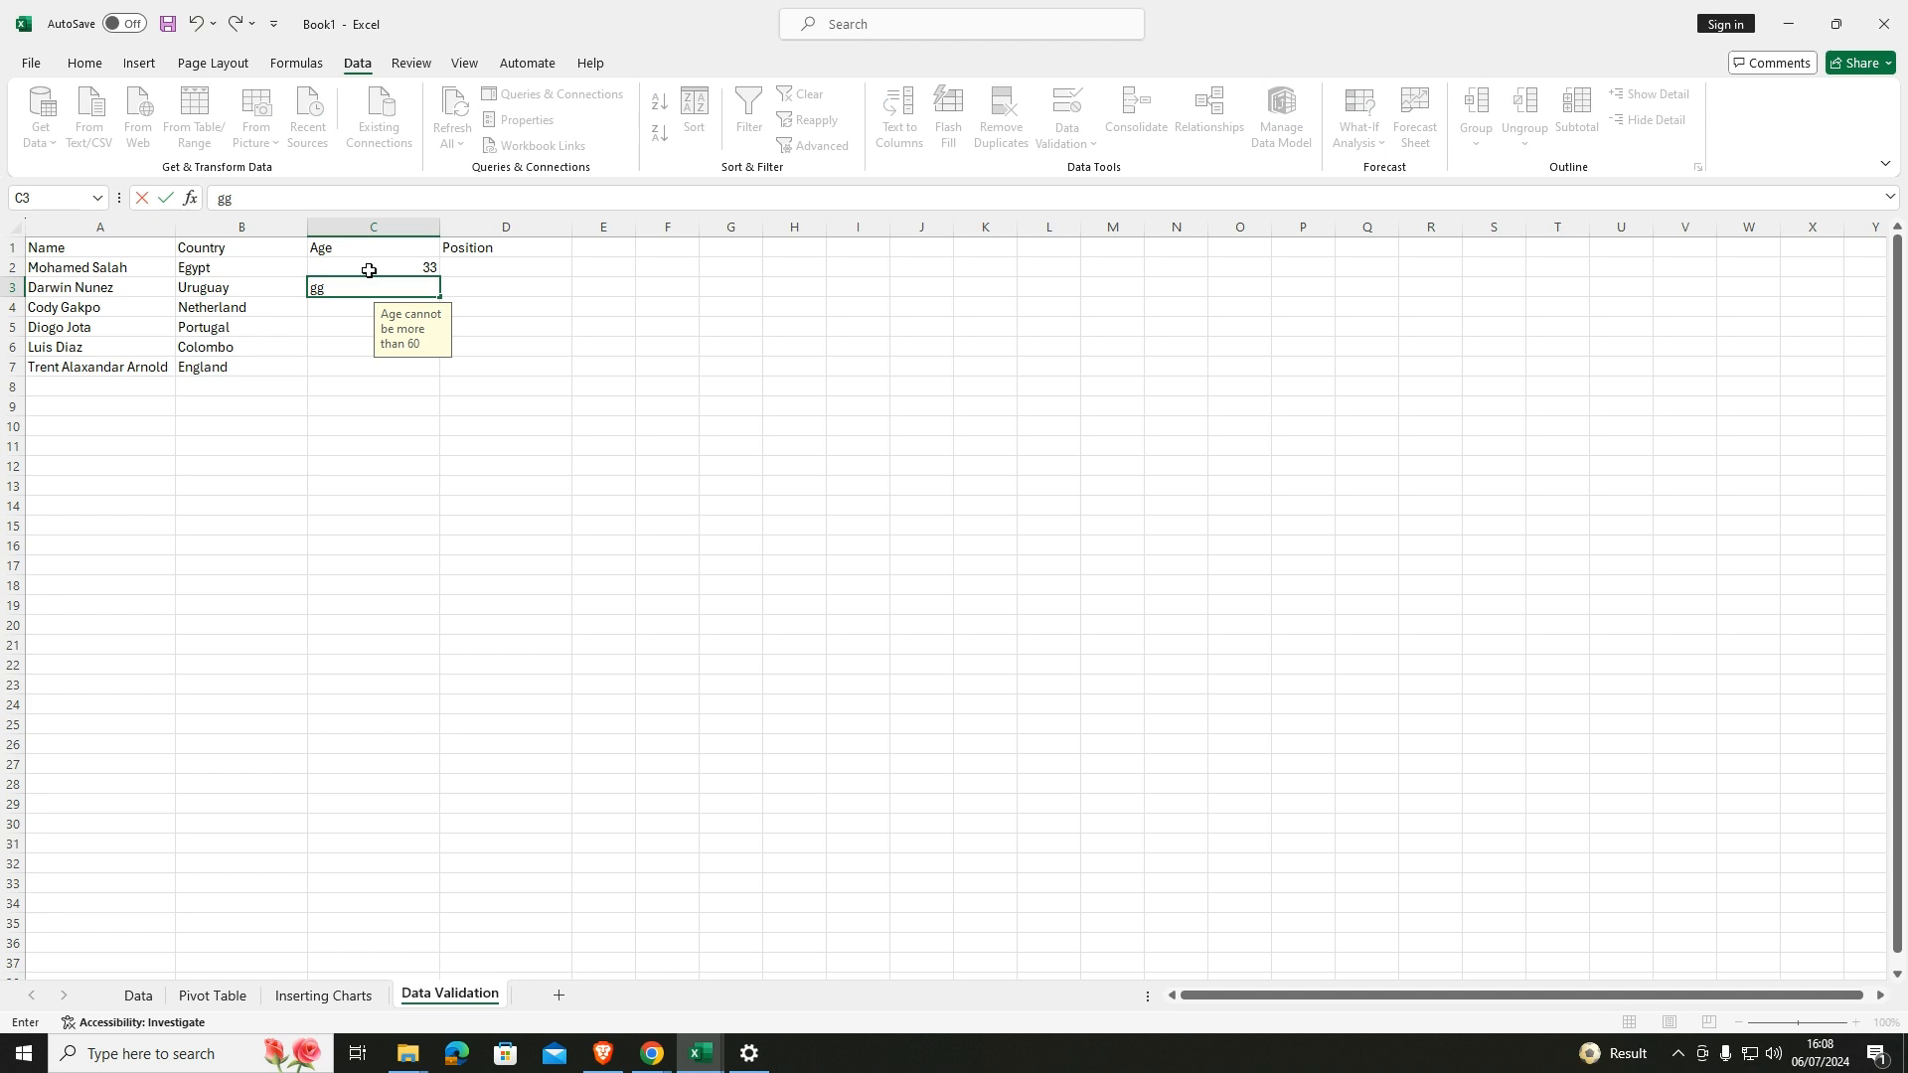
pyautogui.press('Return')
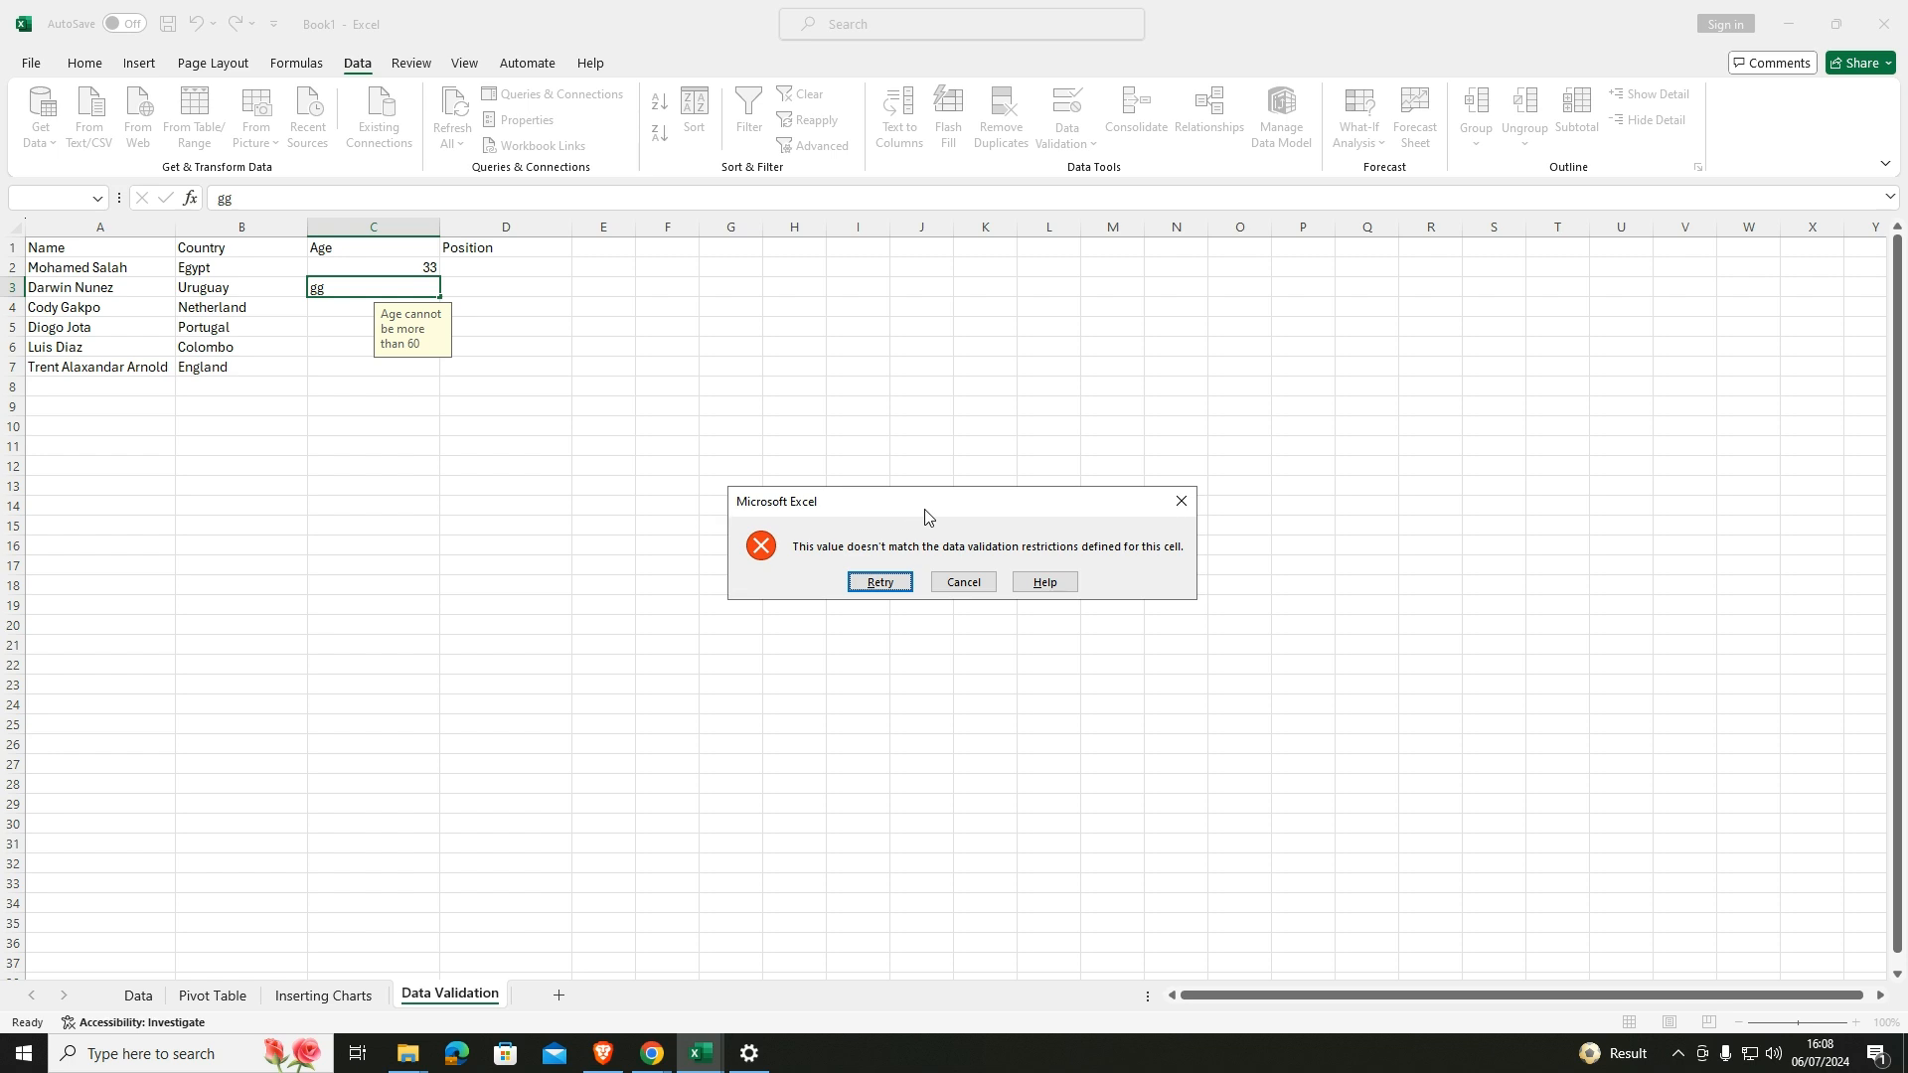
pyautogui.click(1180, 504)
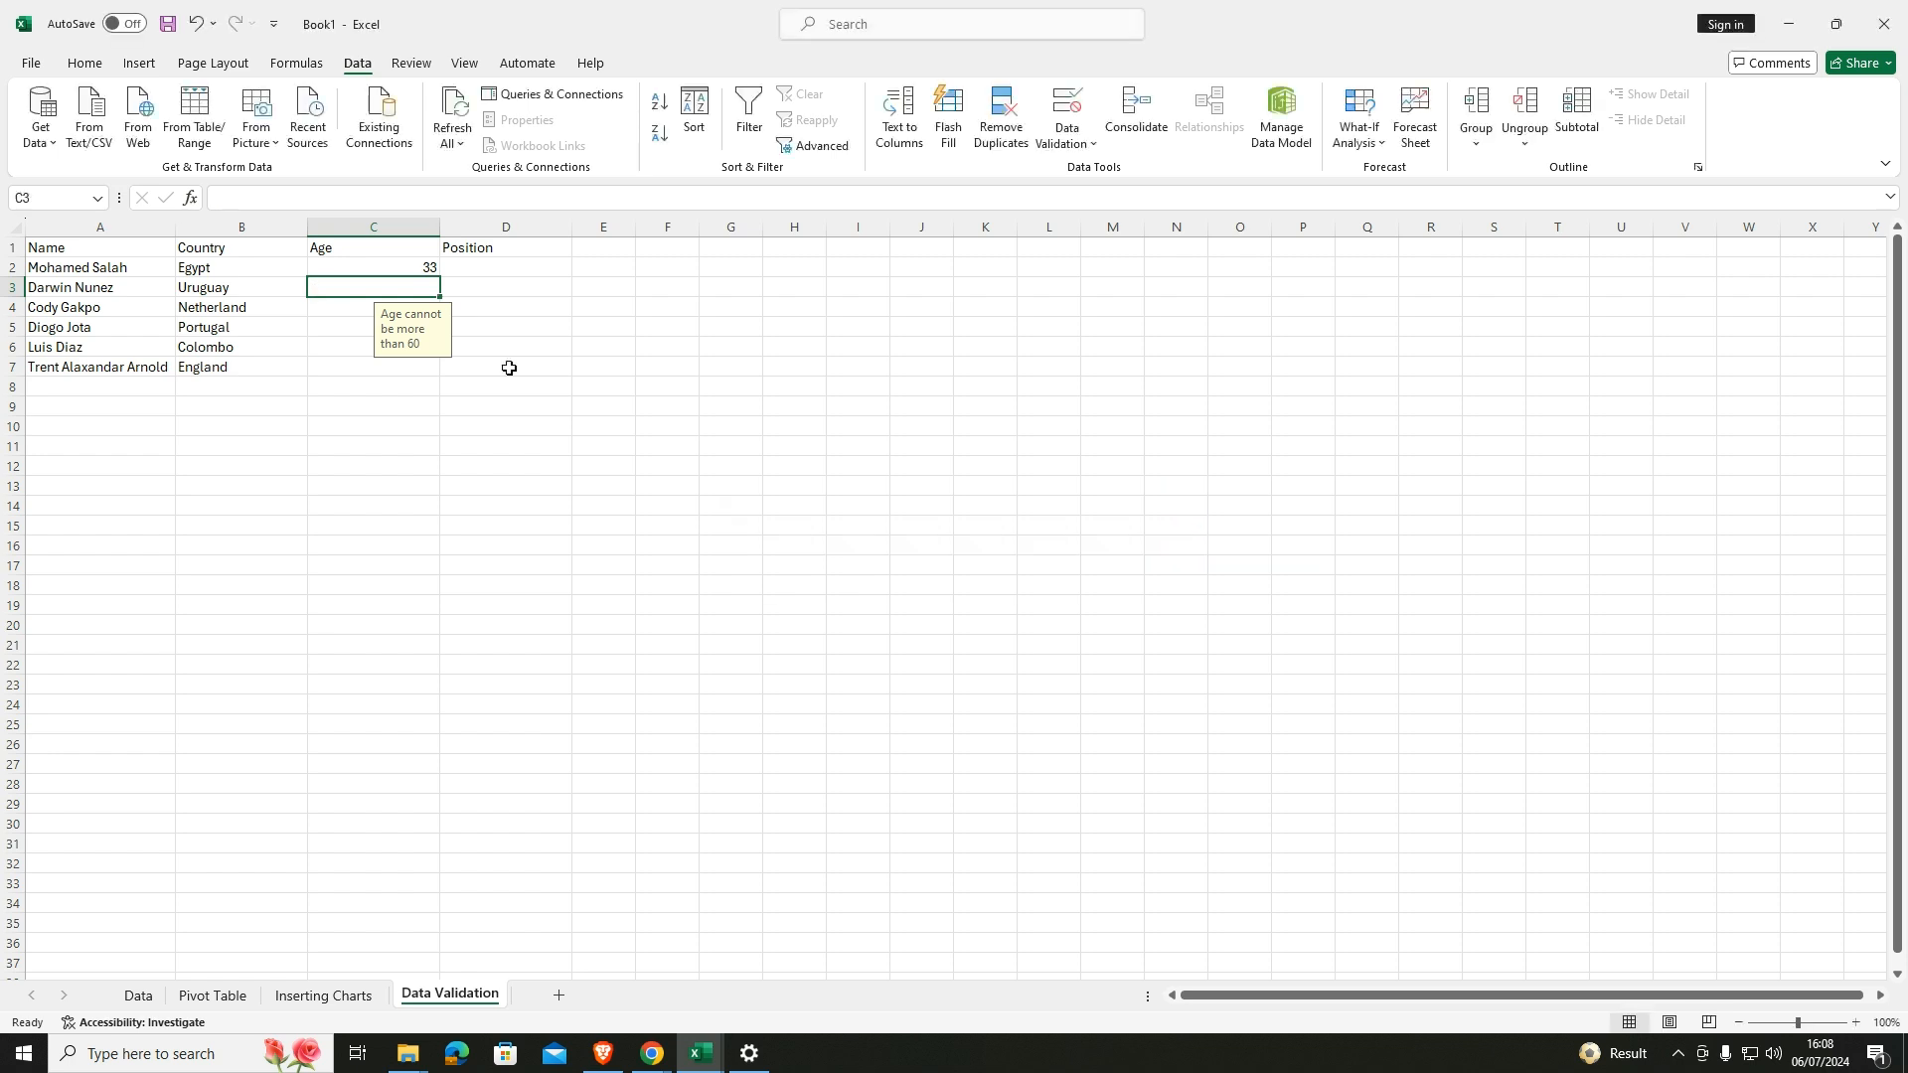
pyautogui.write('22.5')
pyautogui.press('Return')
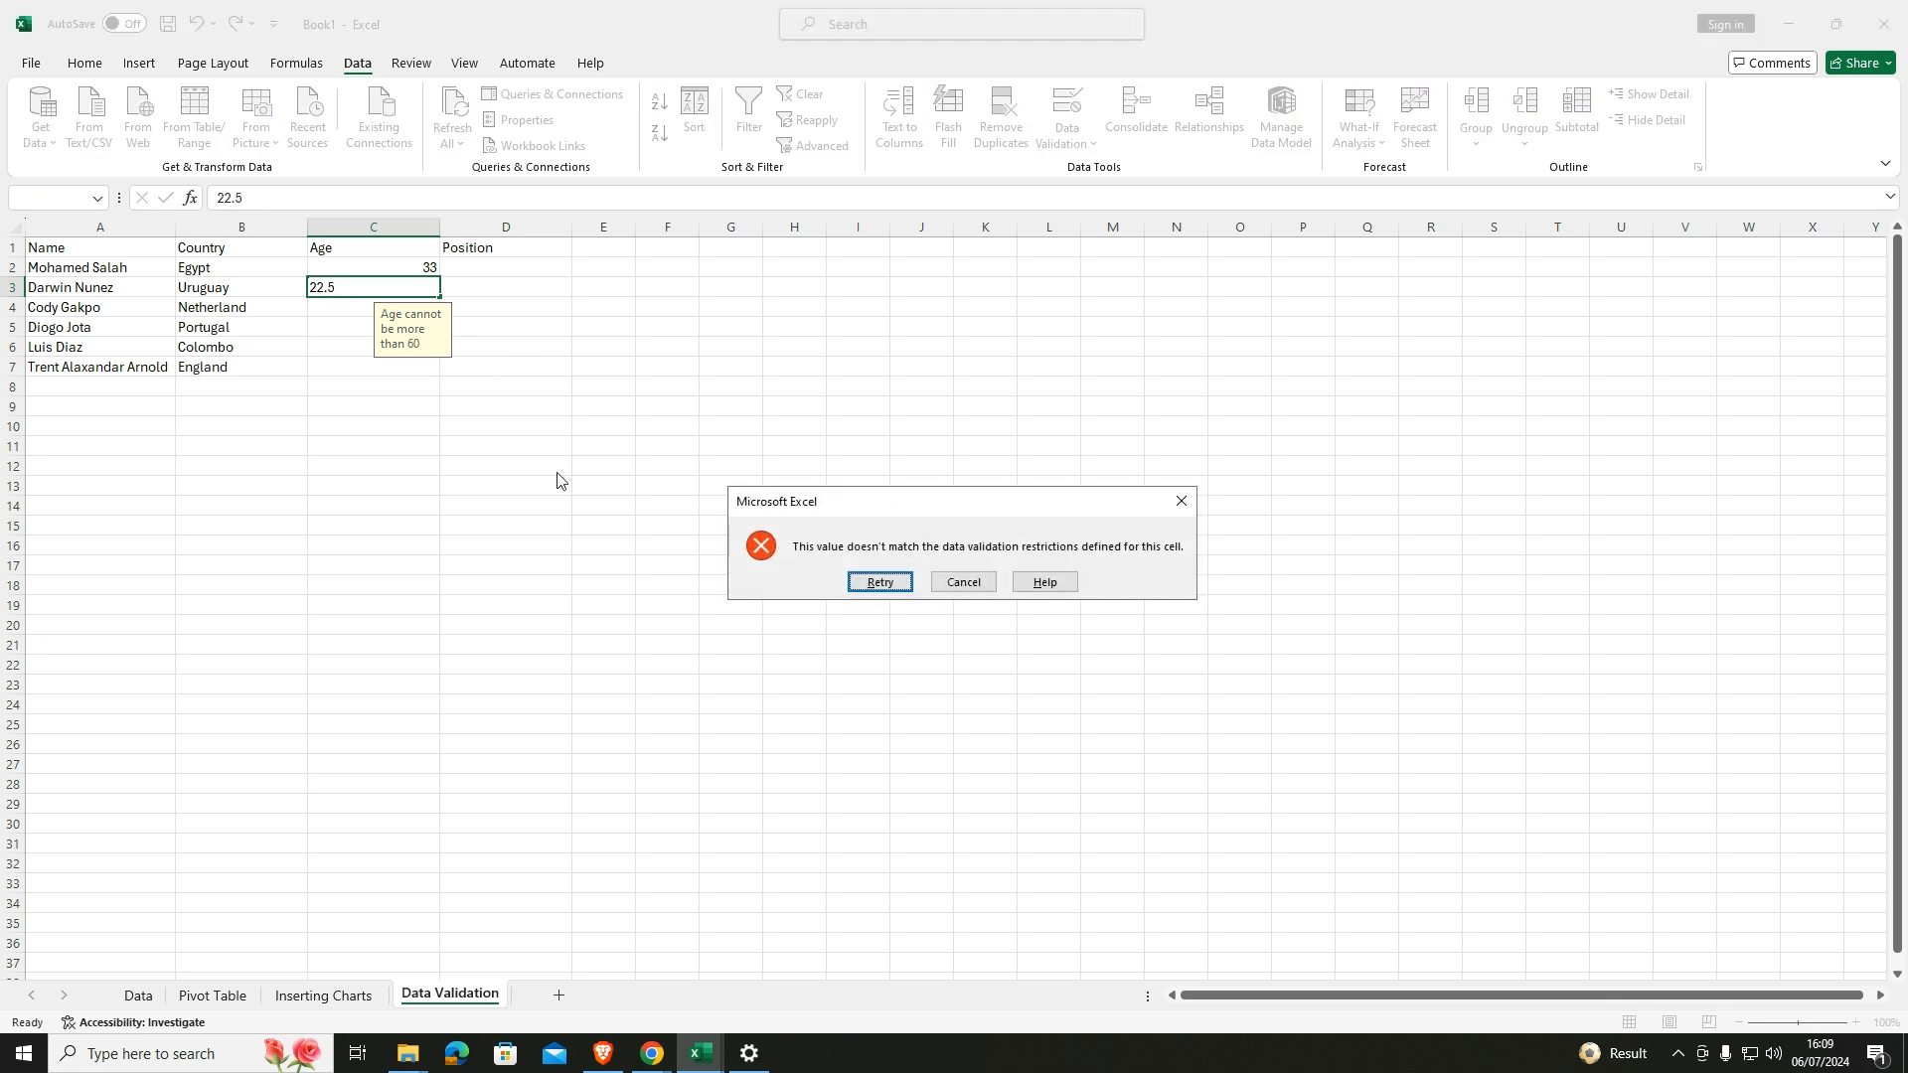
pyautogui.click(1182, 502)
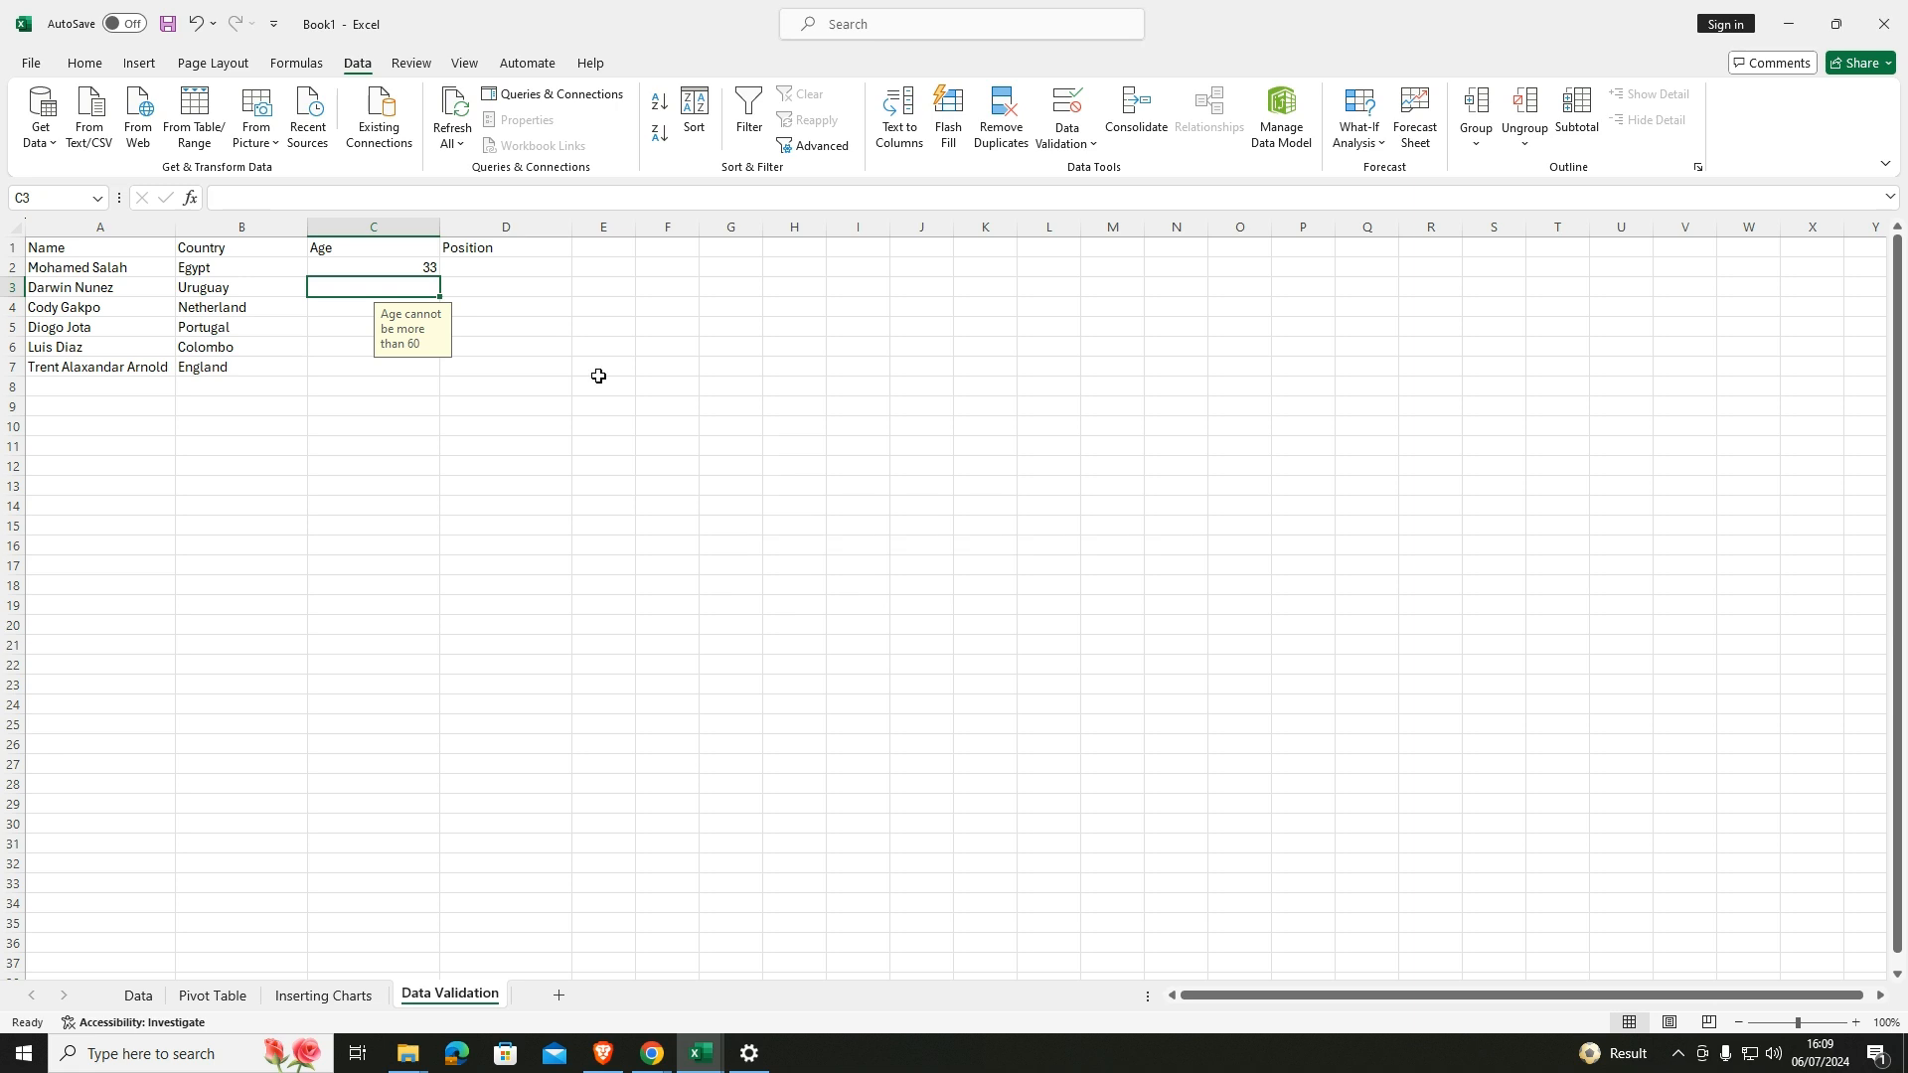
# Enter 23 as the age in C3.
pyautogui.write('23')
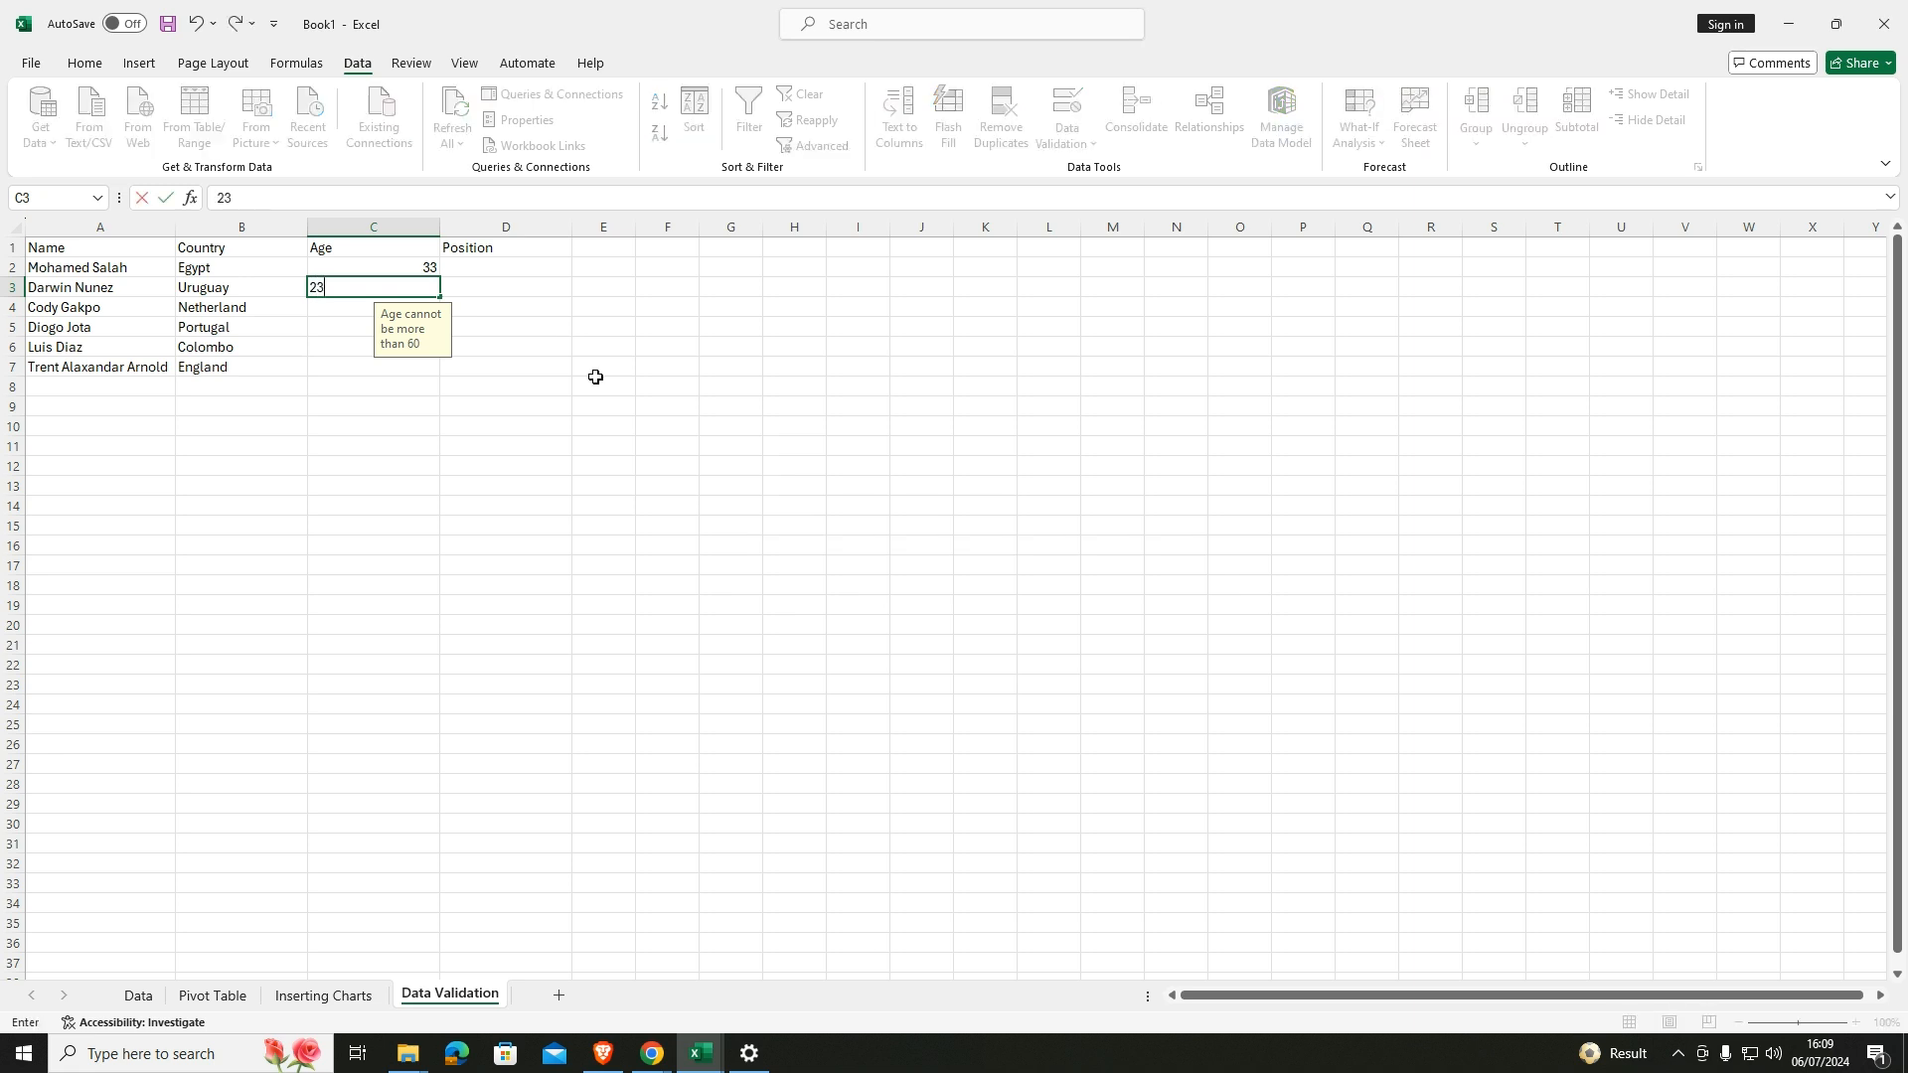
pyautogui.press('Return')
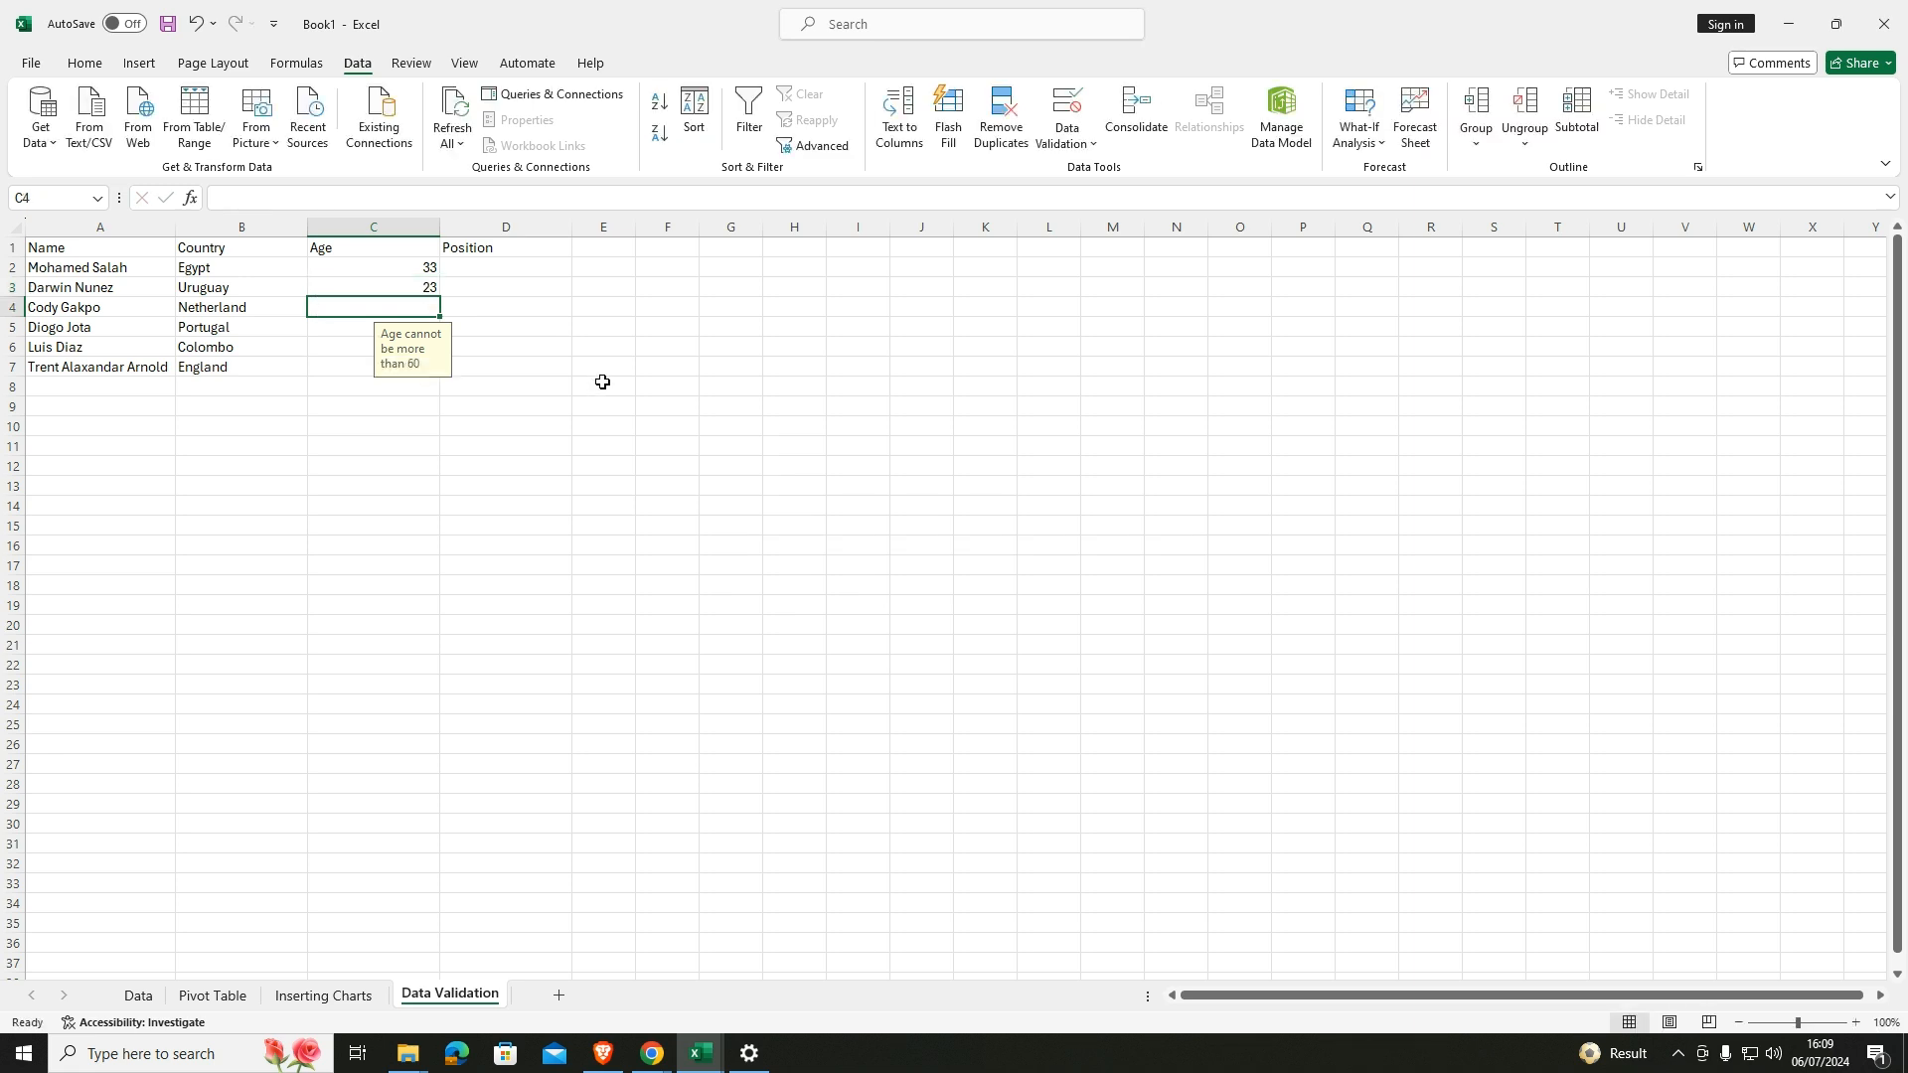
# Try to enter 65 as the age in C4, and cancel the entry.
pyautogui.write('65')
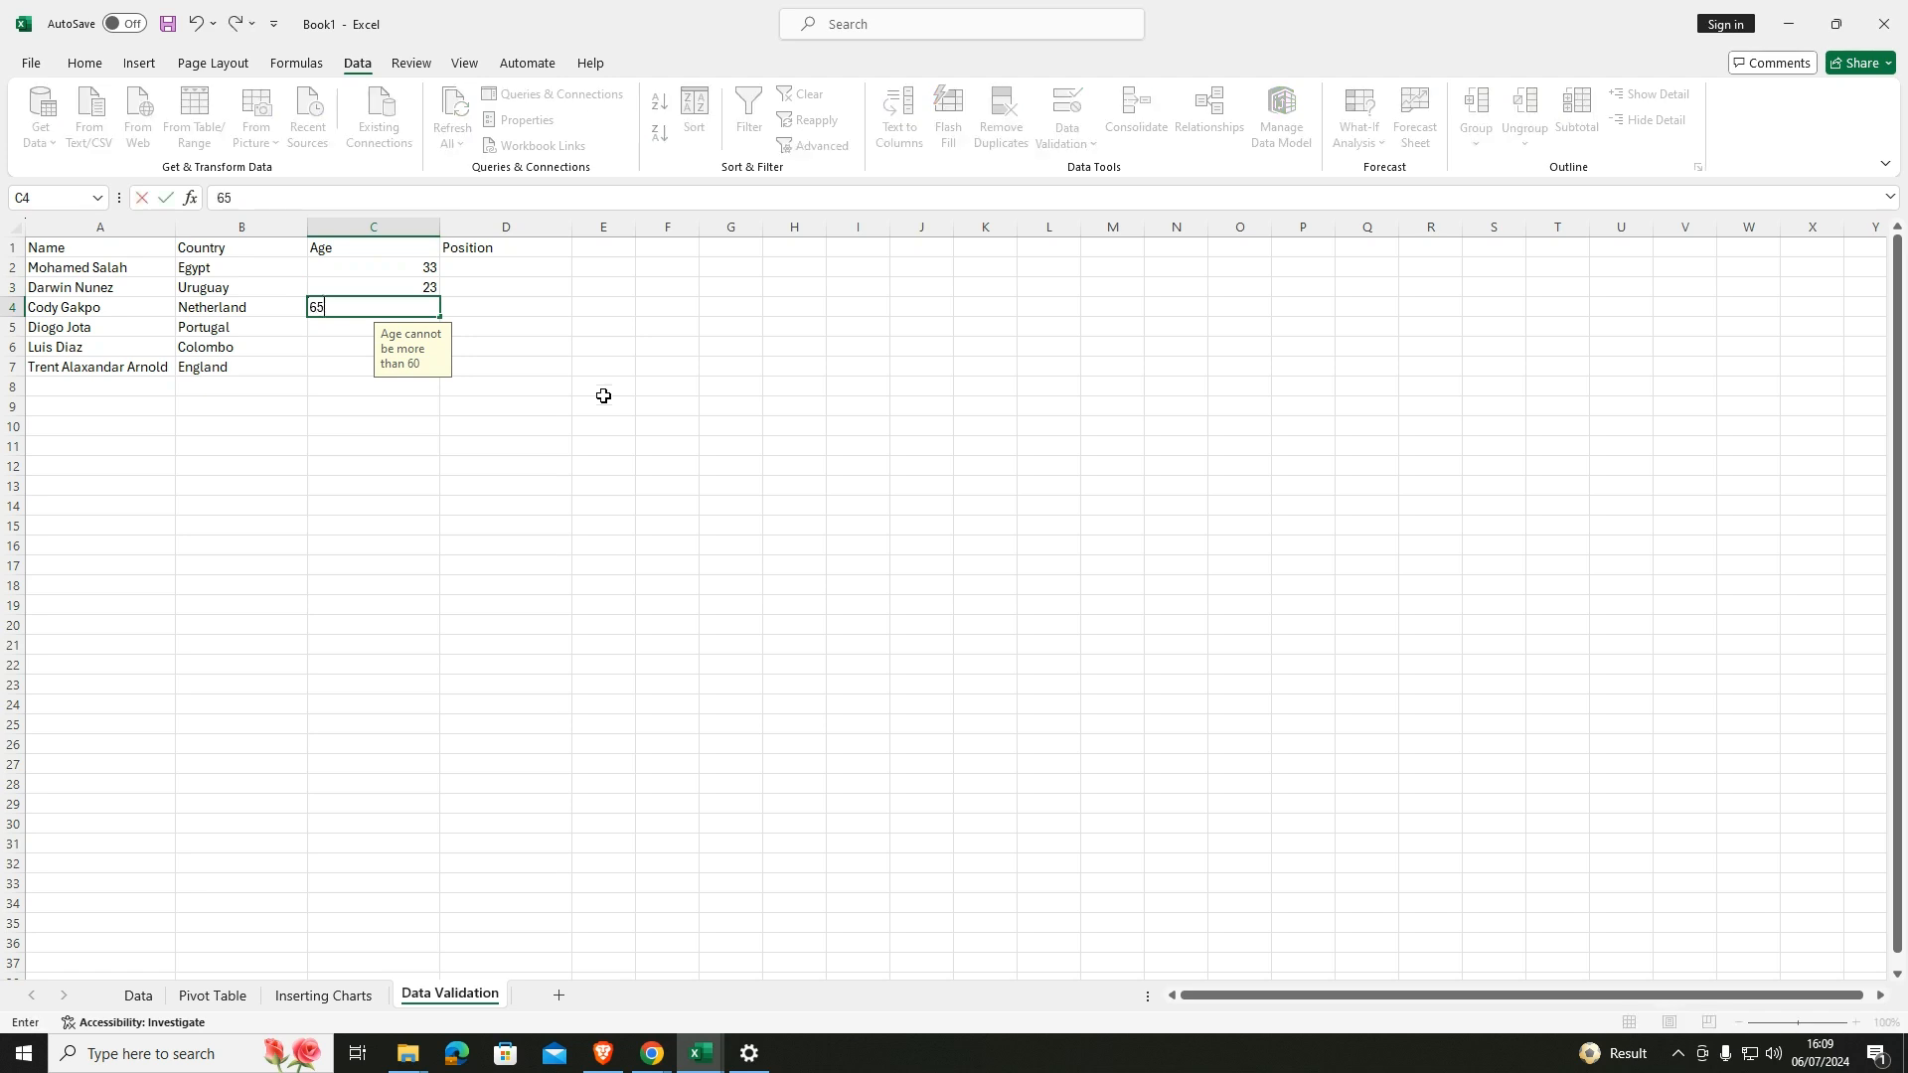
pyautogui.press('Return')
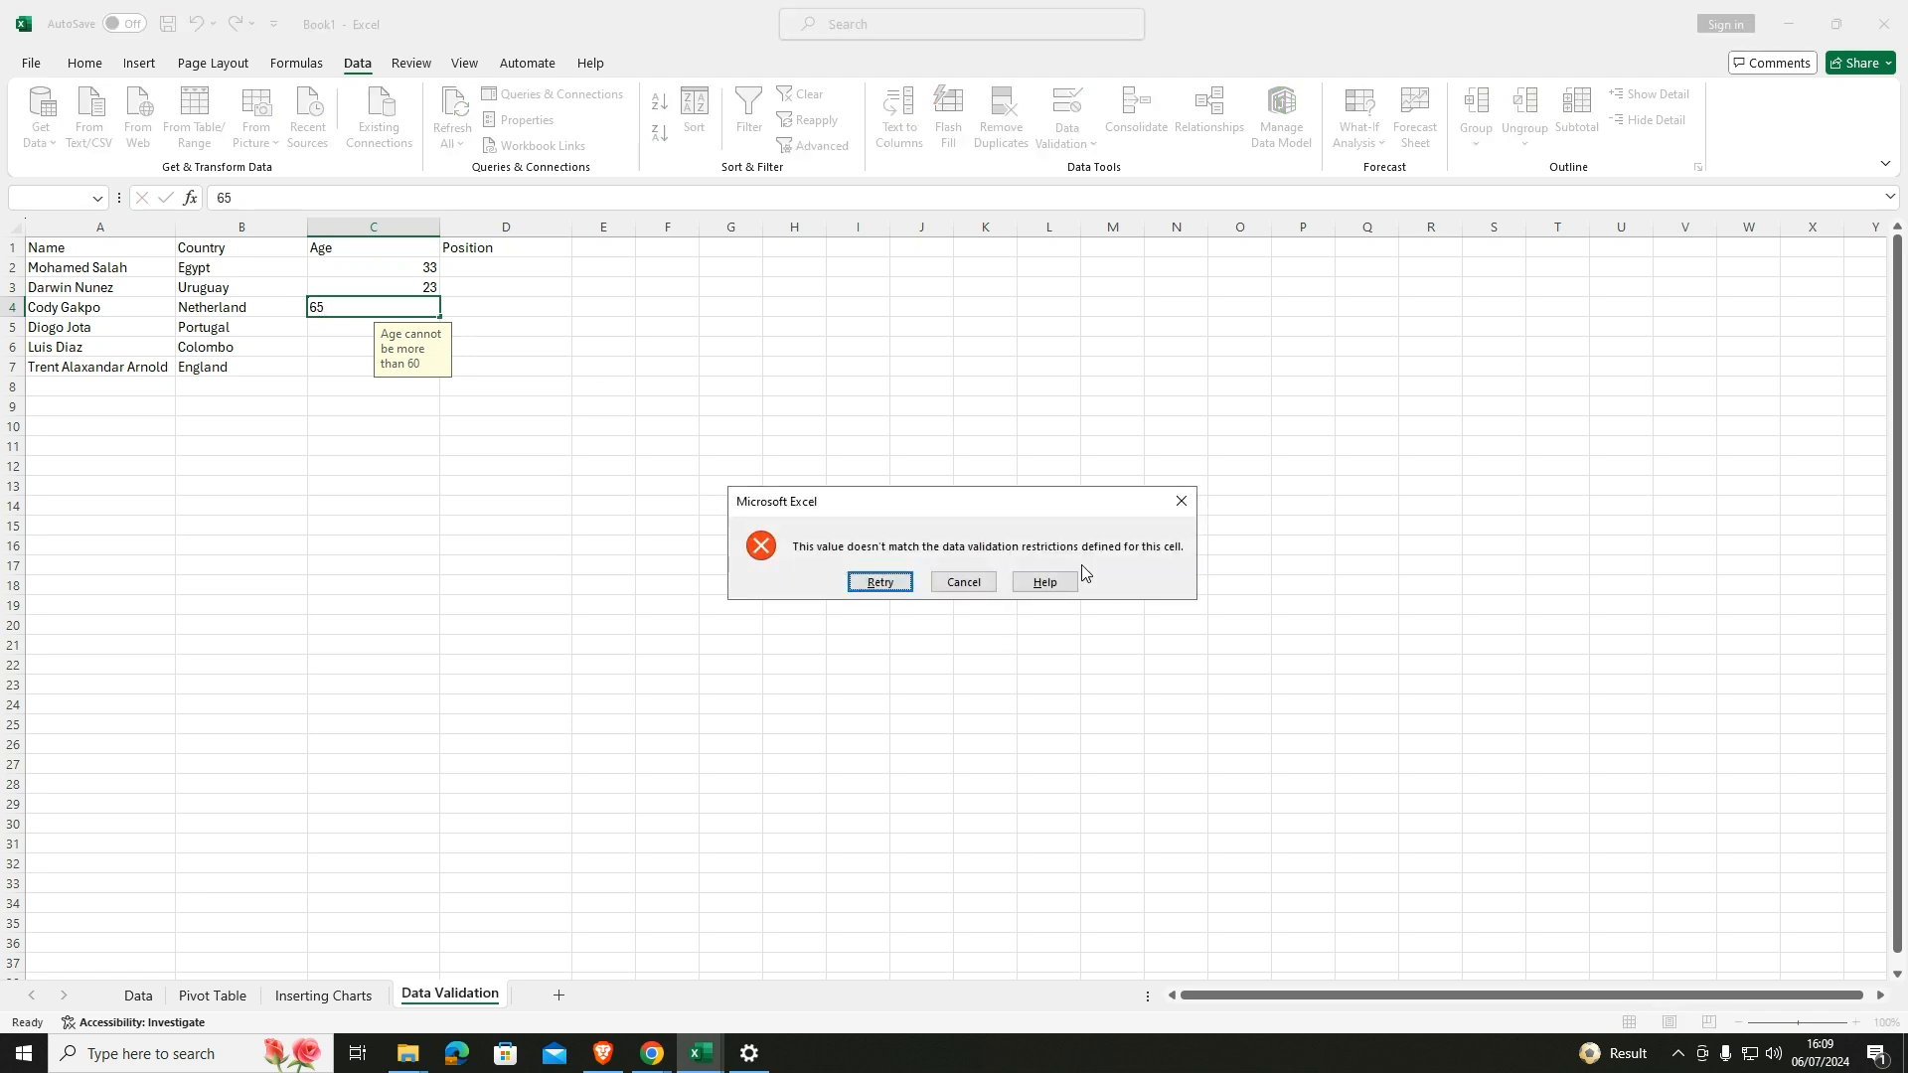
pyautogui.click(1180, 501)
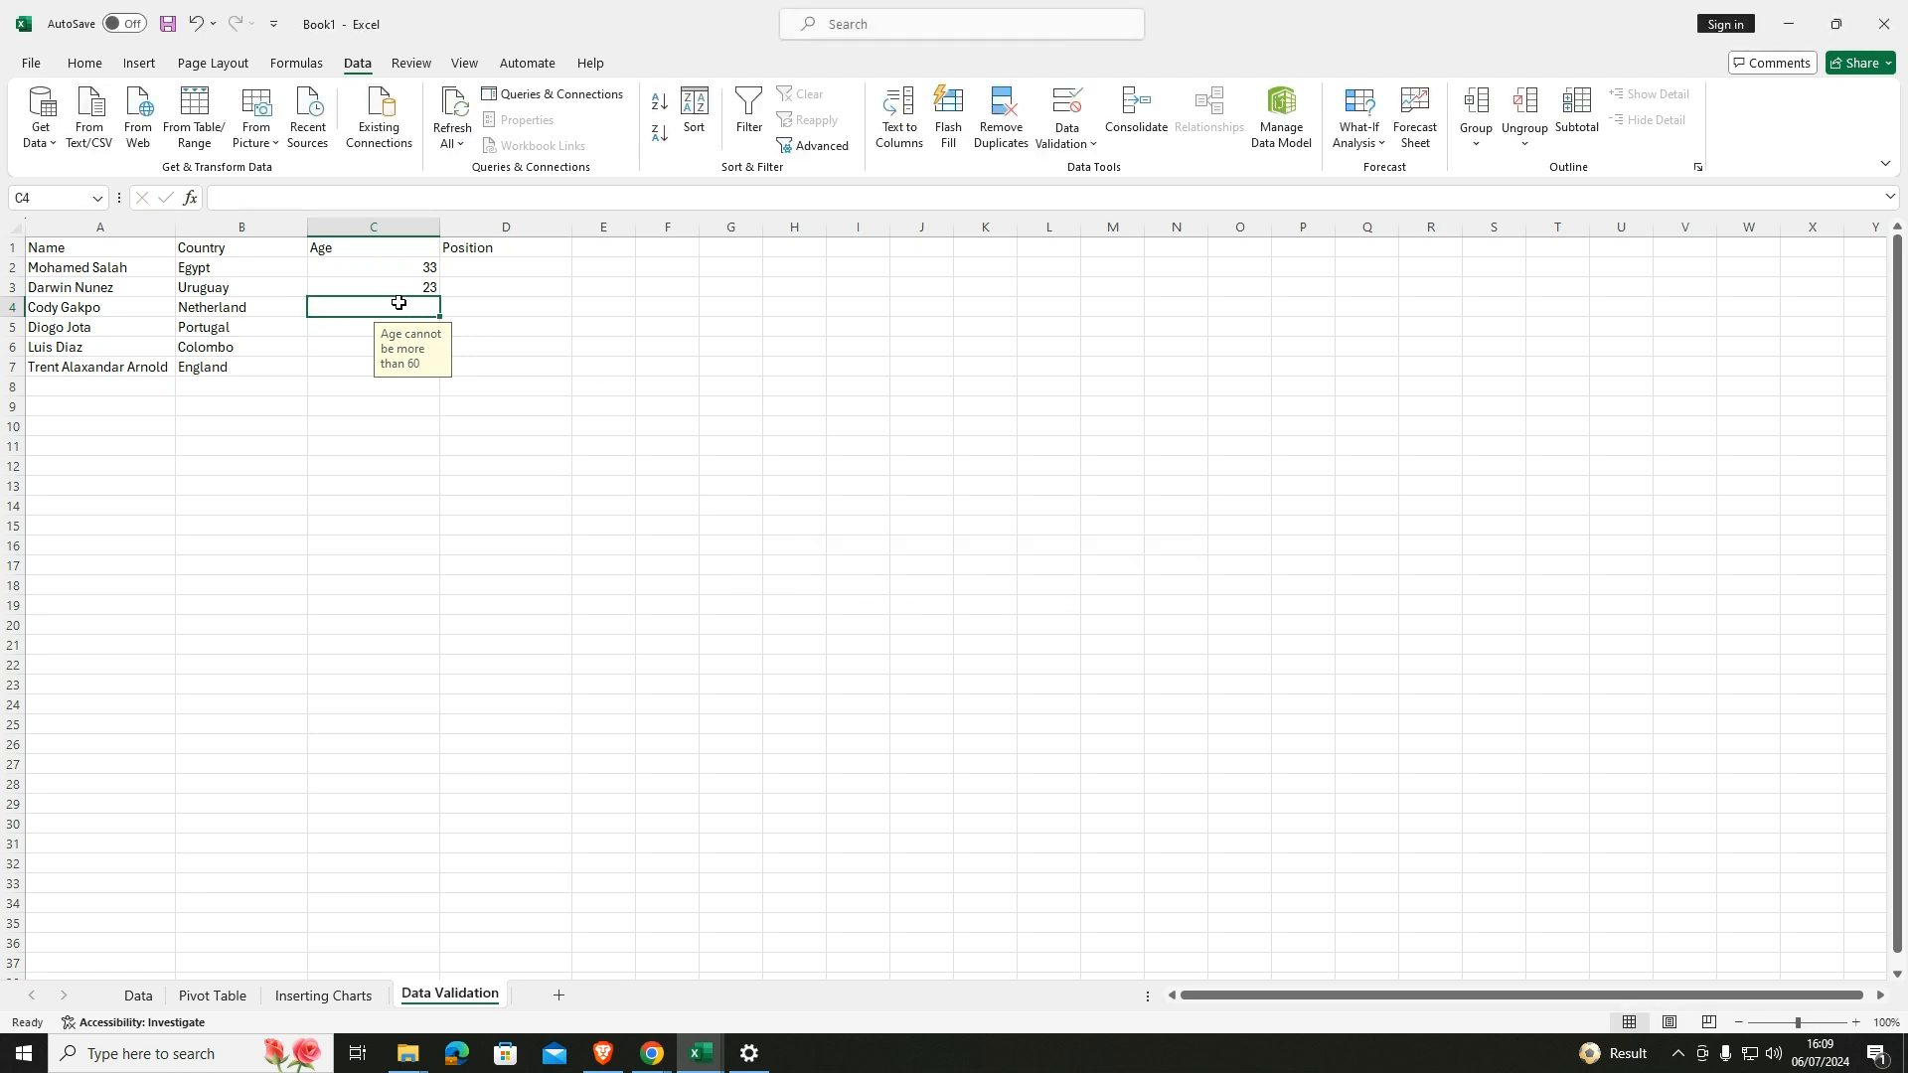
# Enter 24 as the age in C4 and 26 as the age in C5.
pyautogui.write('24')
pyautogui.press('Return')
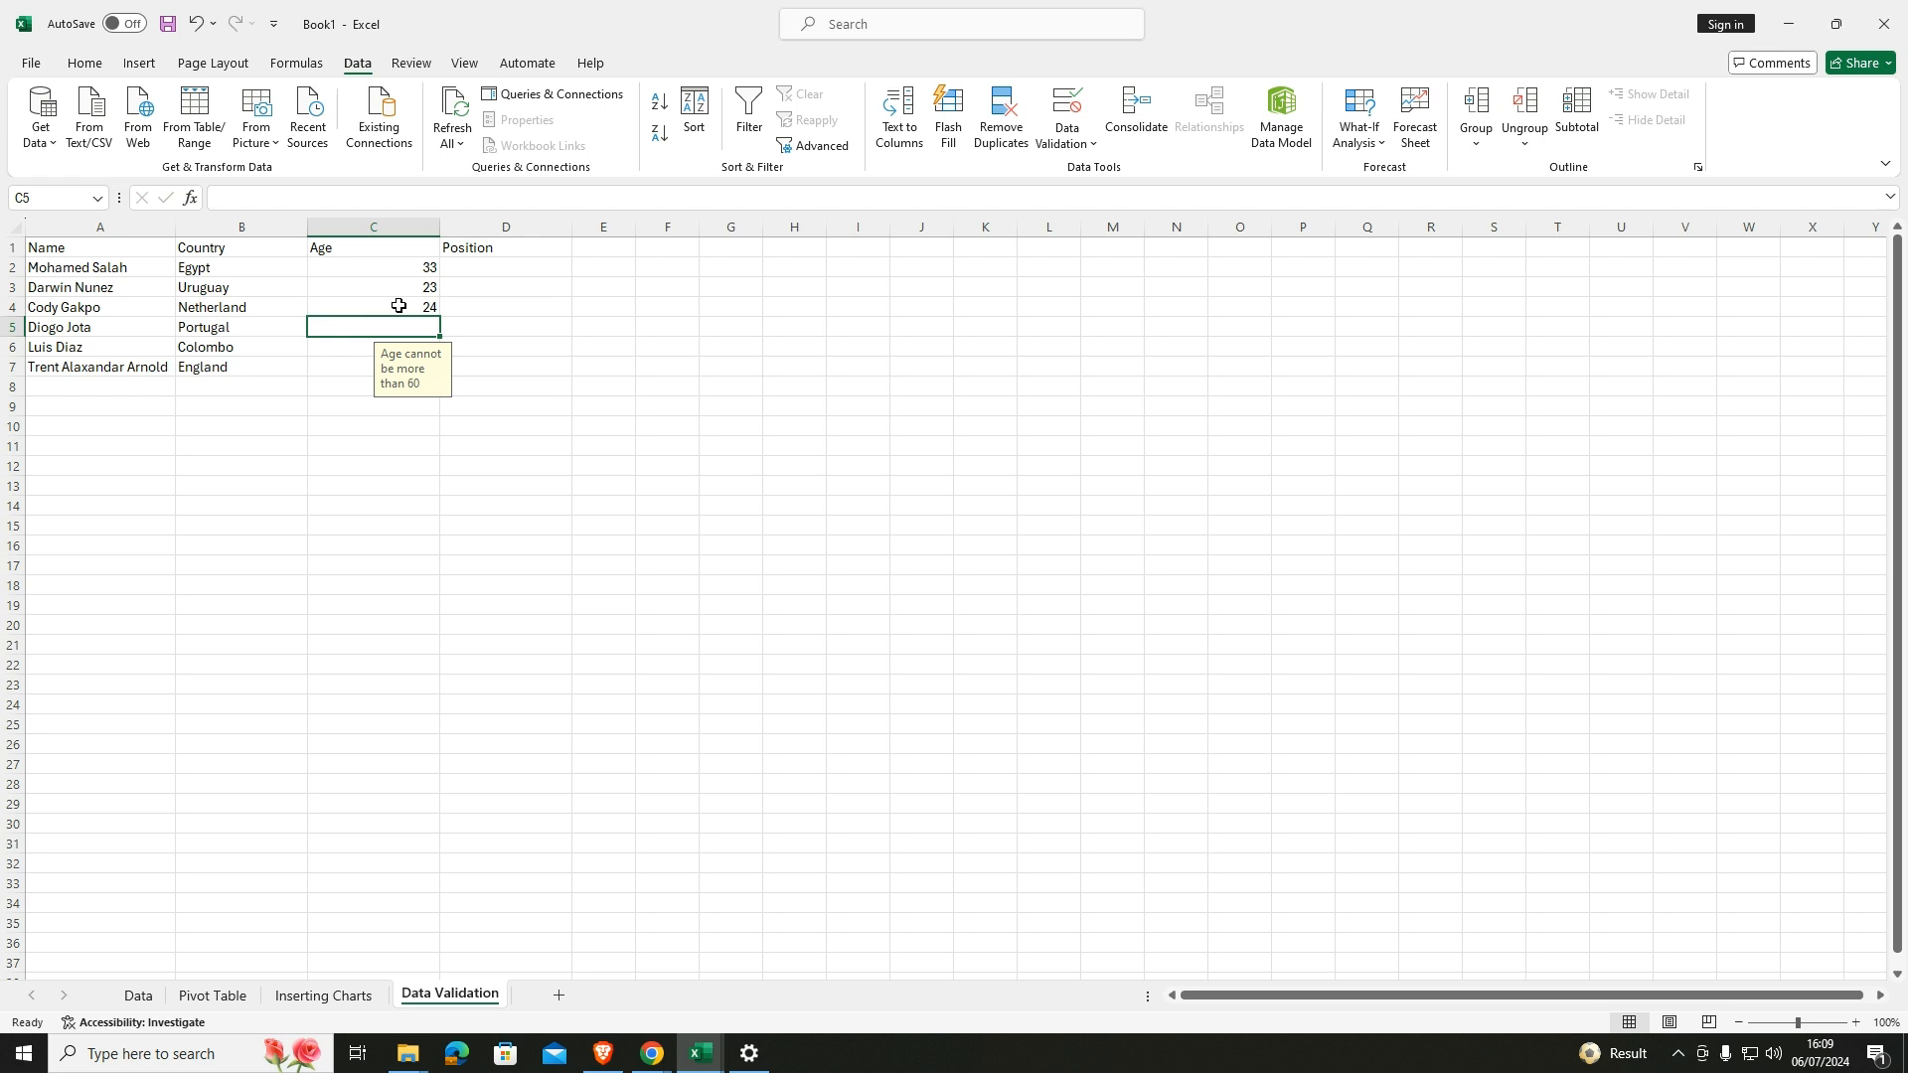
pyautogui.write('26')
pyautogui.press('Tab')
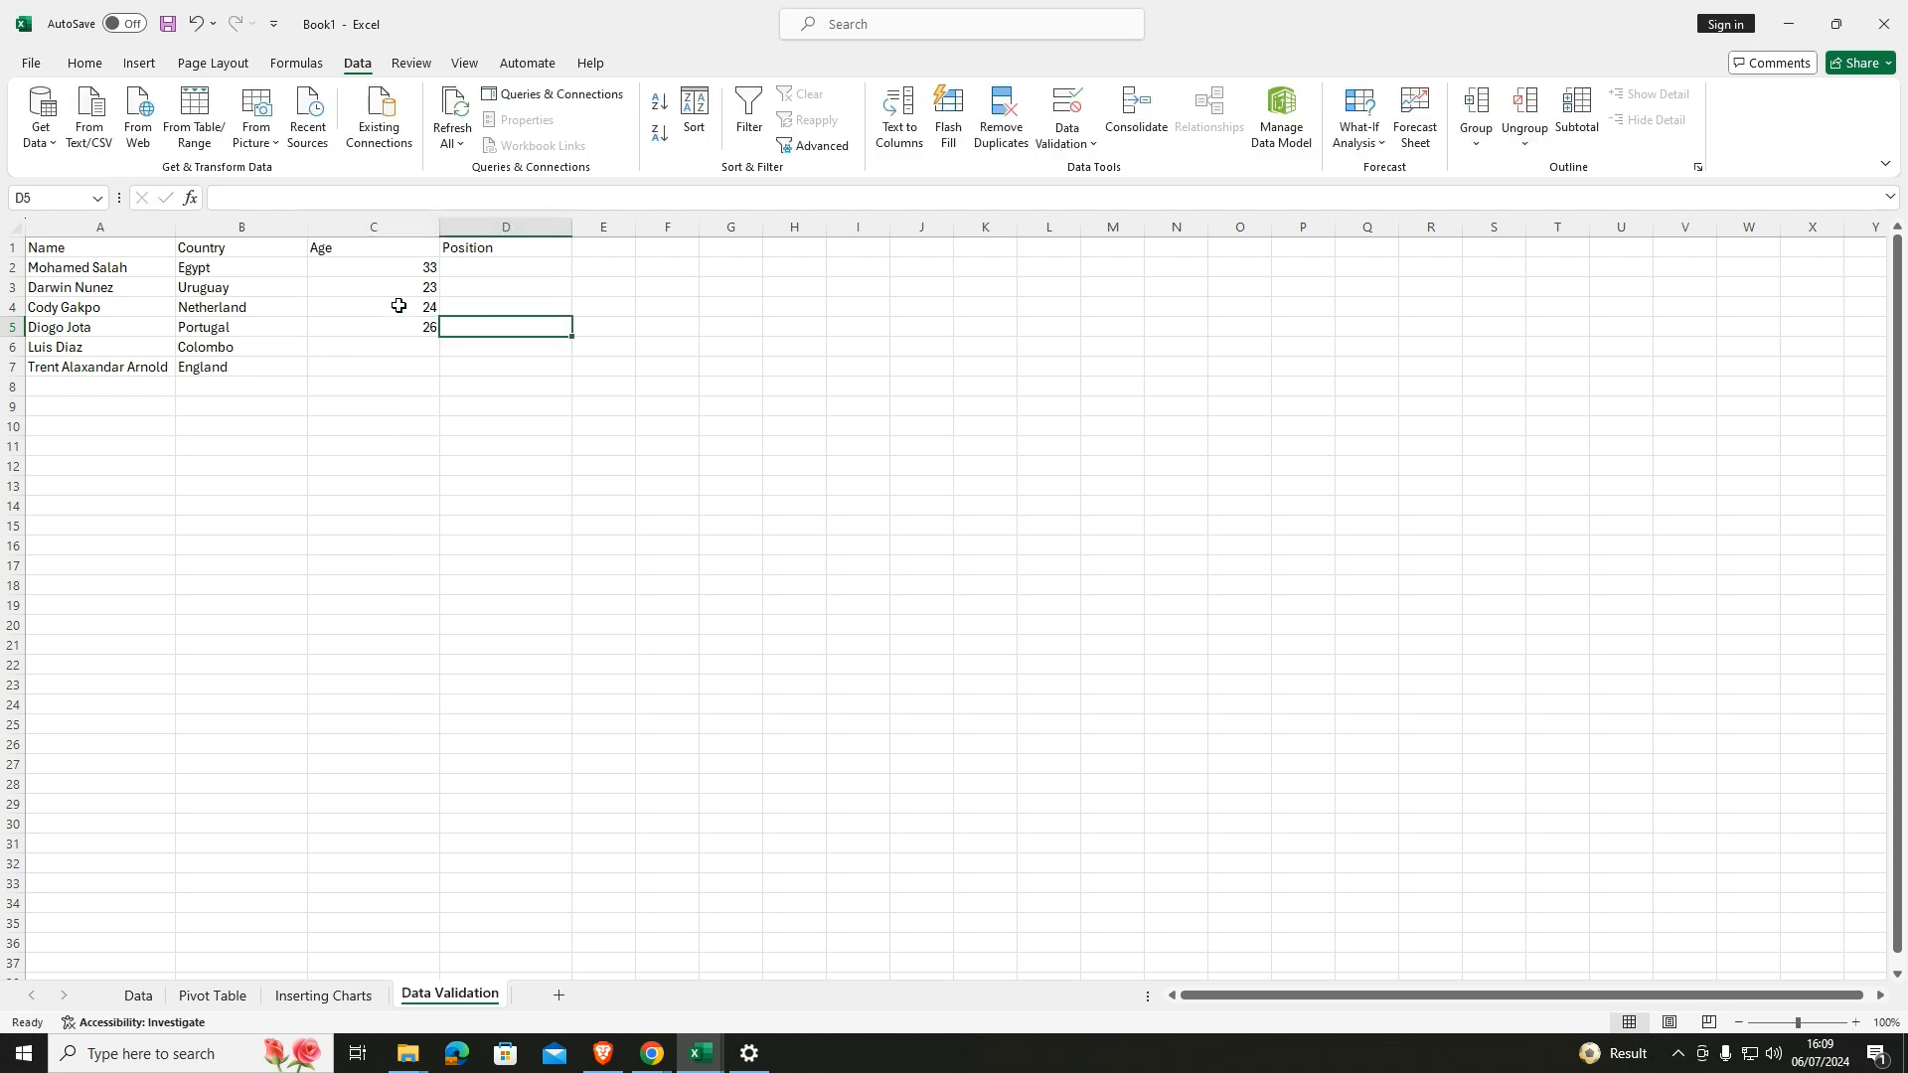
pyautogui.press('Return')
# Enter 24 as the age in C6 and 23 as the age in C7.
pyautogui.write('22')
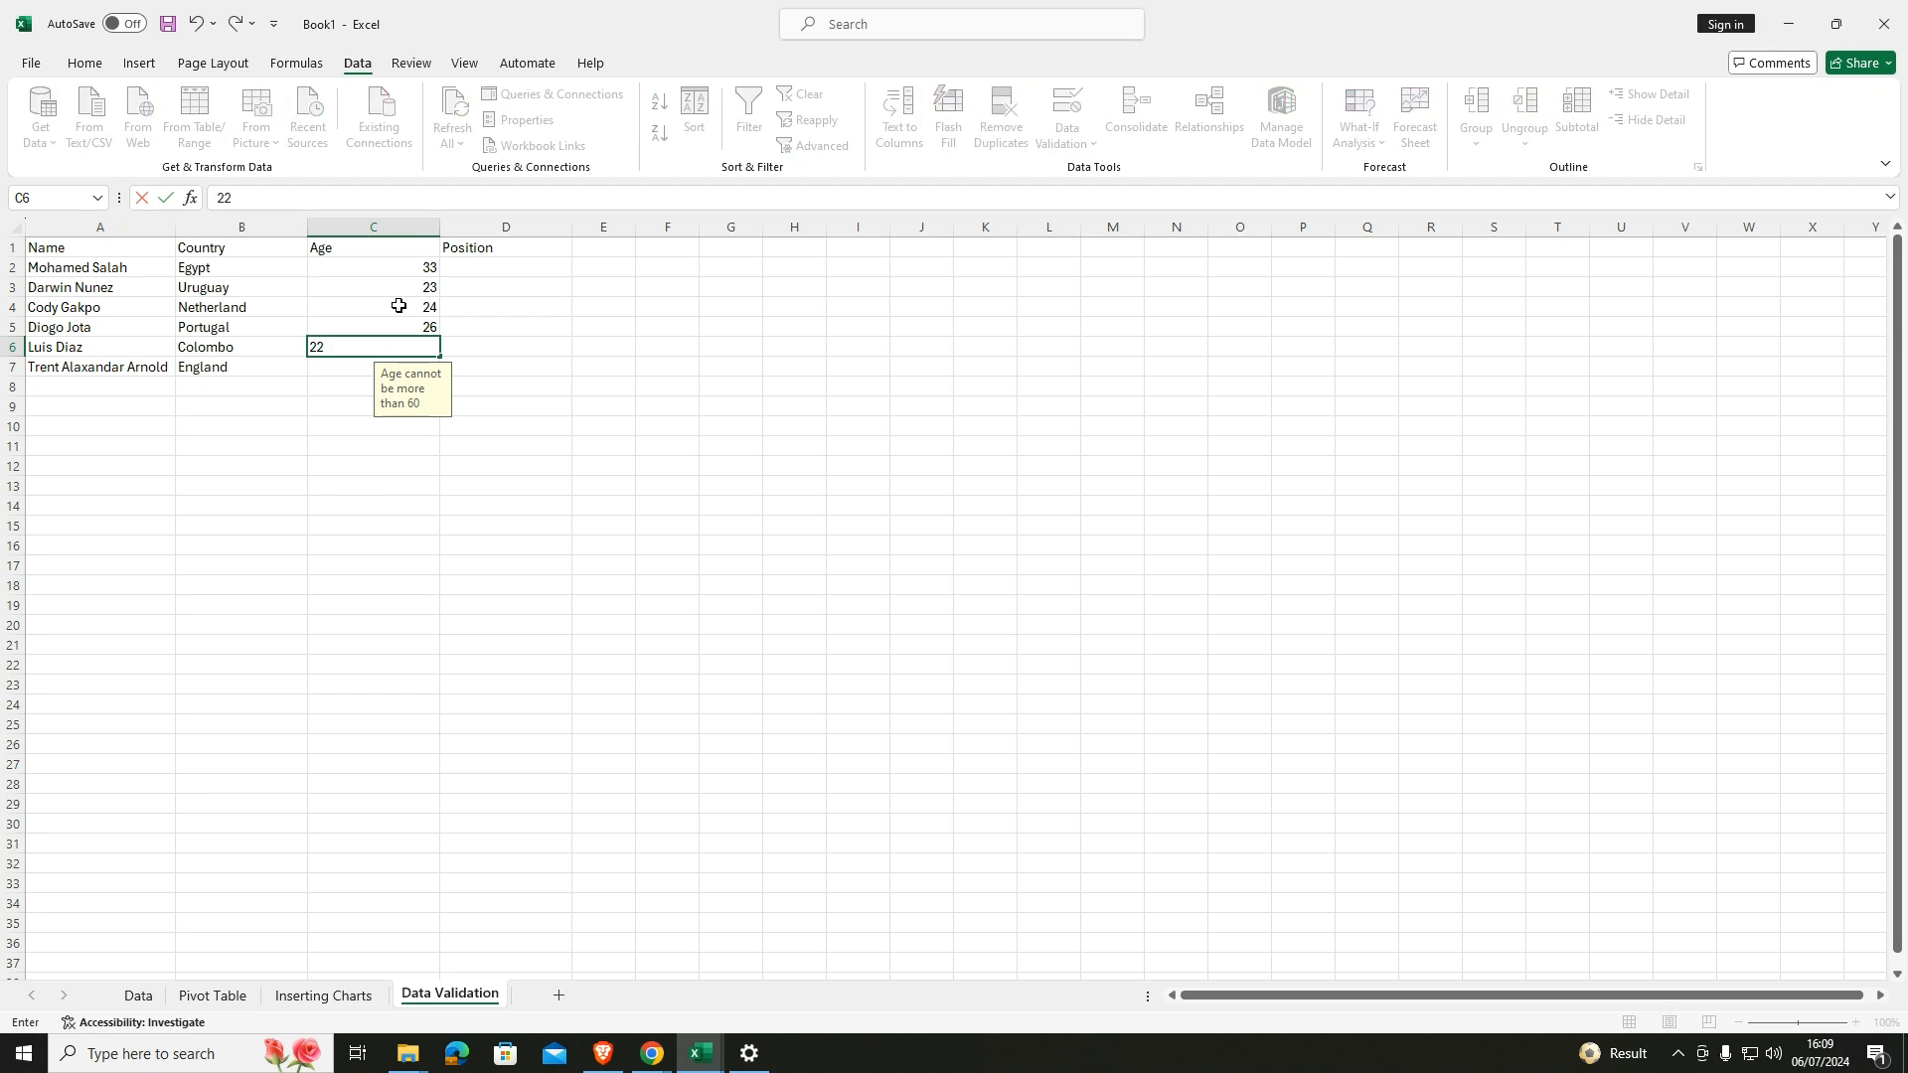
pyautogui.press('BackSpace')
pyautogui.write('4')
pyautogui.press('Tab')
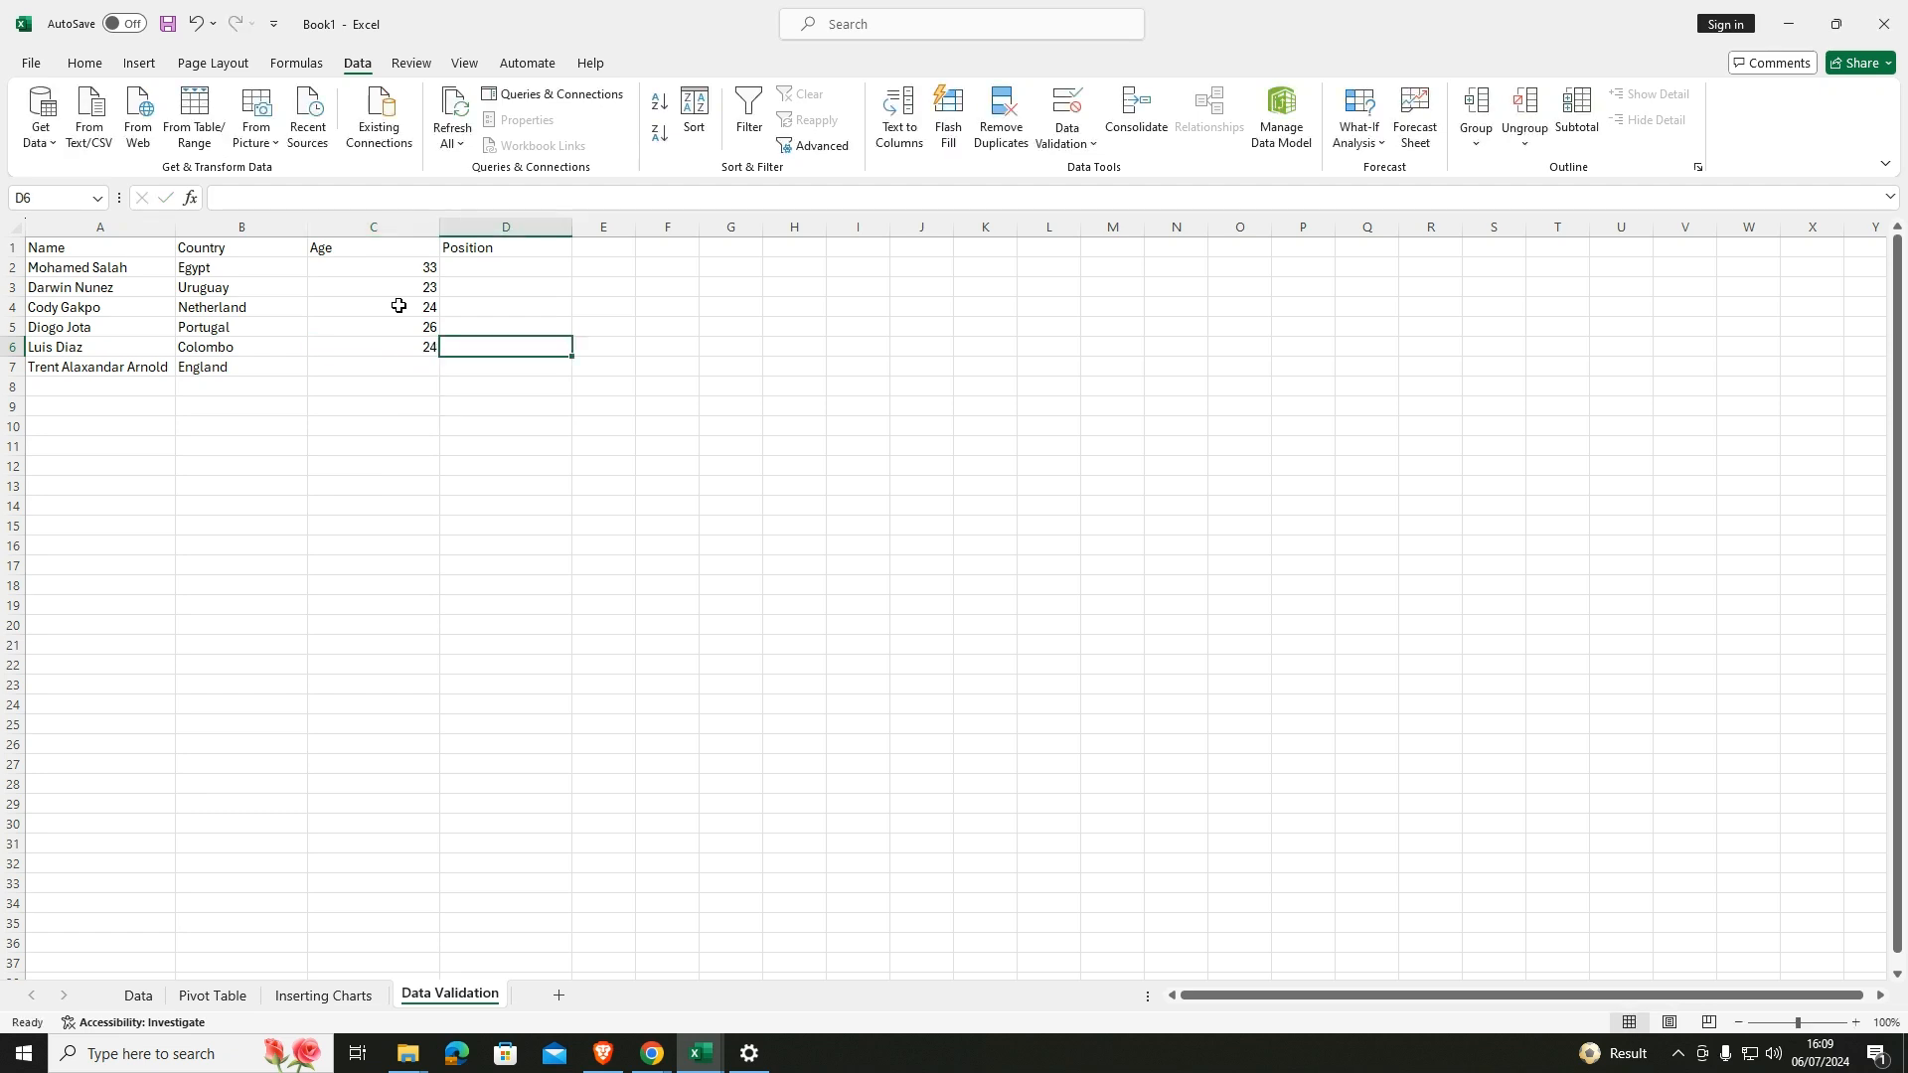
pyautogui.press('Down')
pyautogui.press('Left')
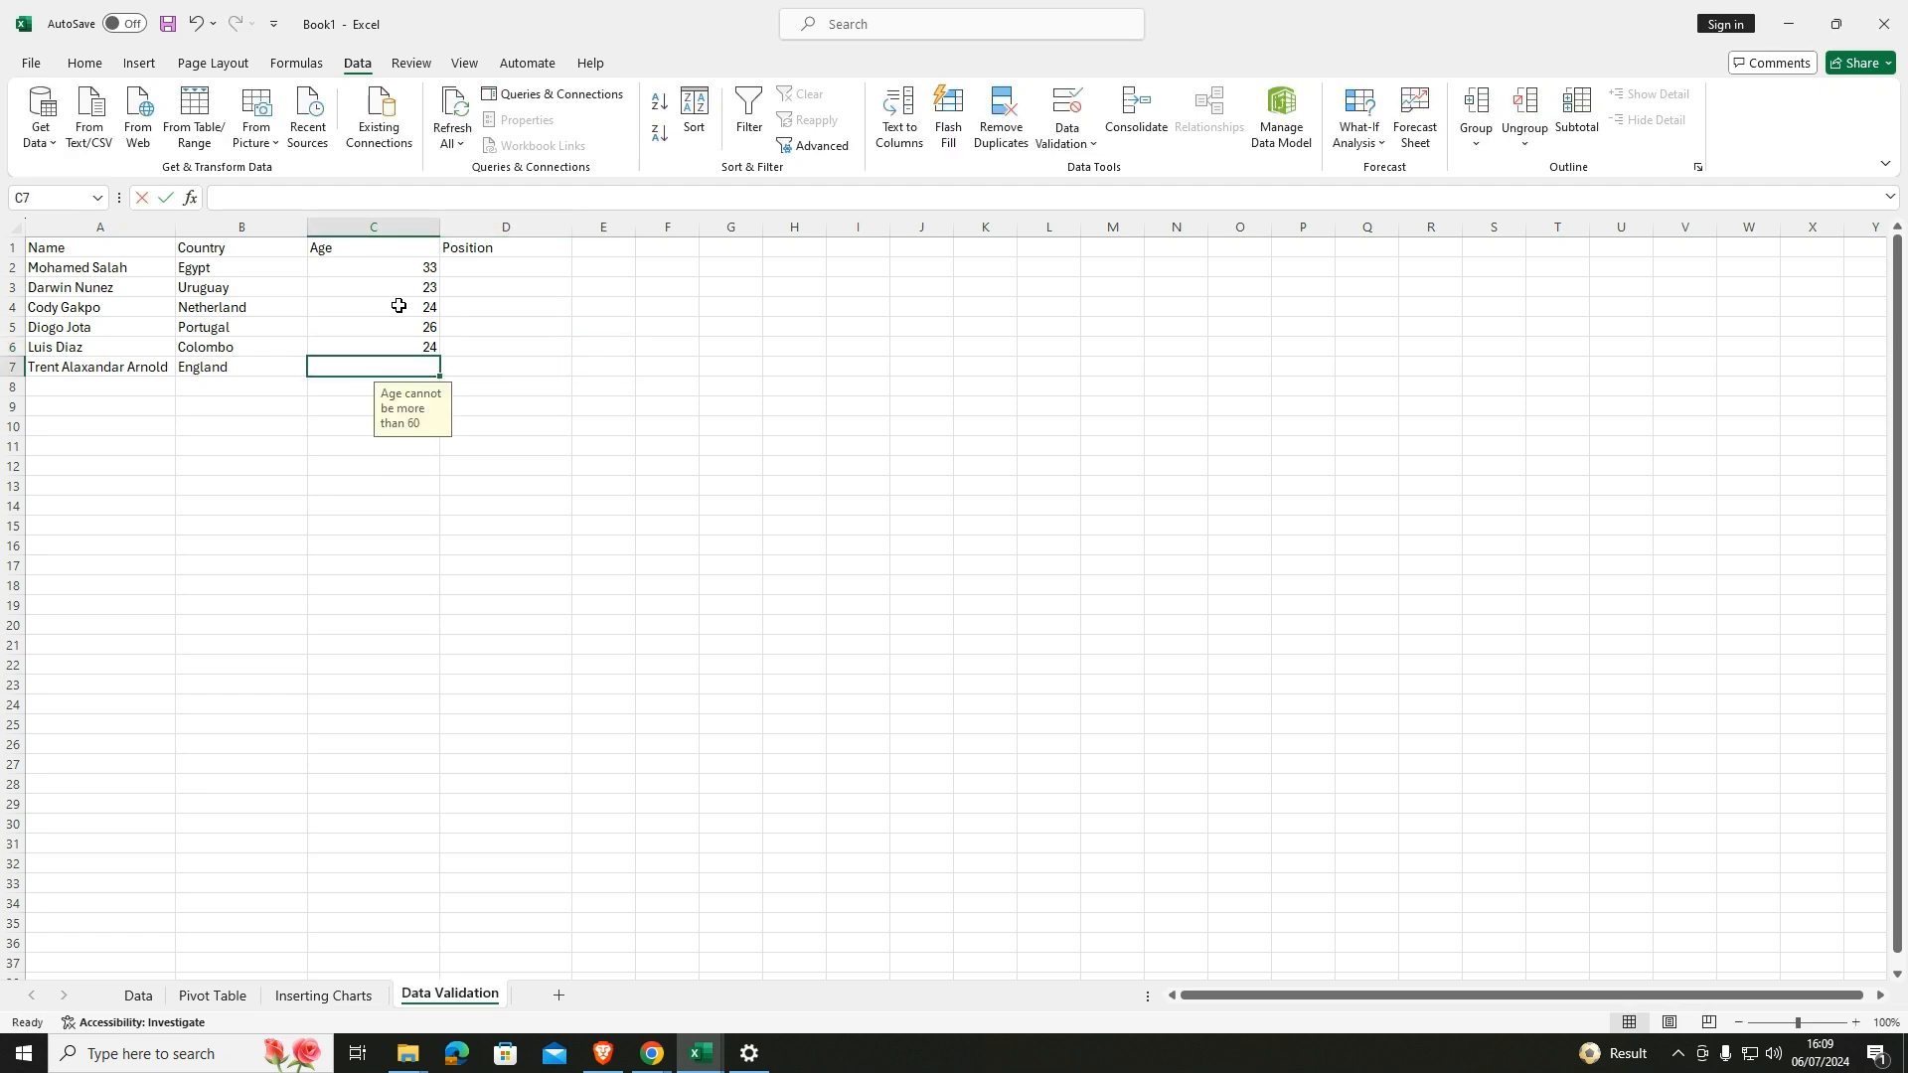
pyautogui.write('23')
pyautogui.press('Return')
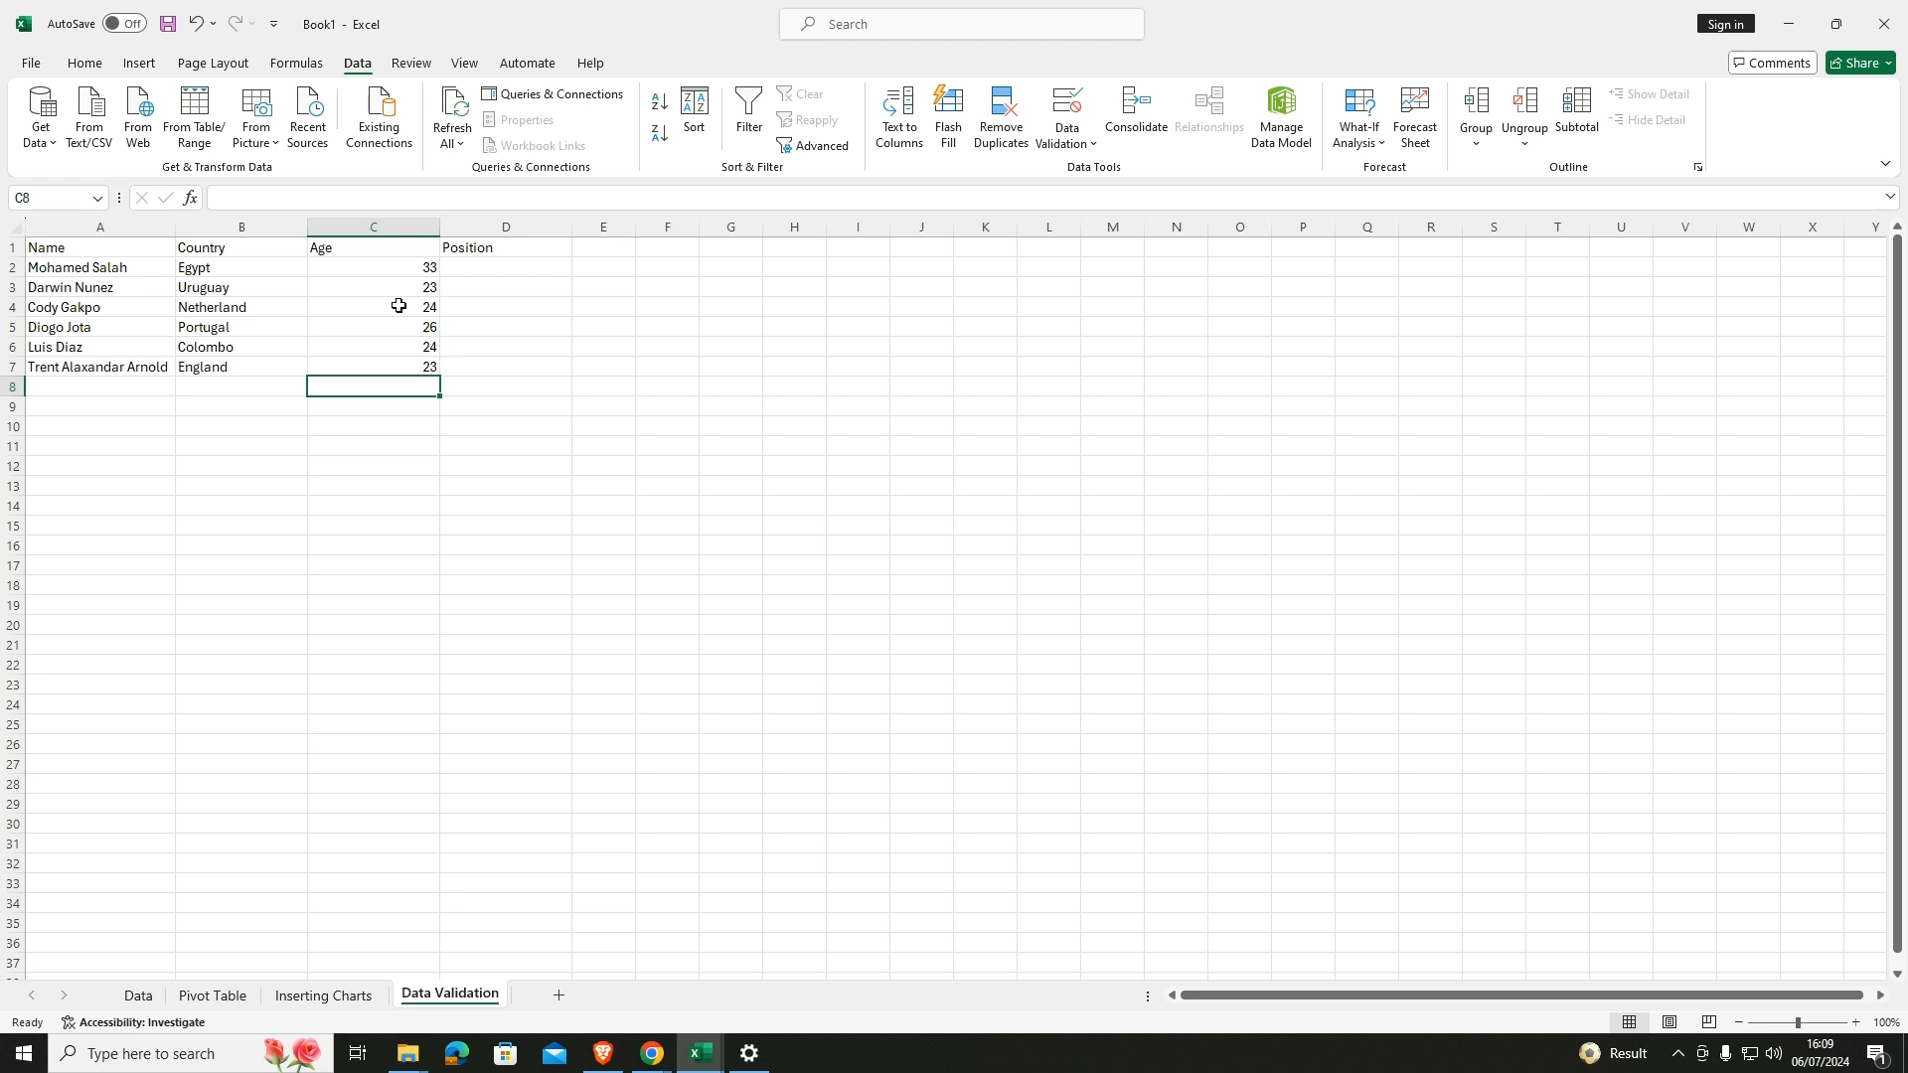
pyautogui.click(518, 266)
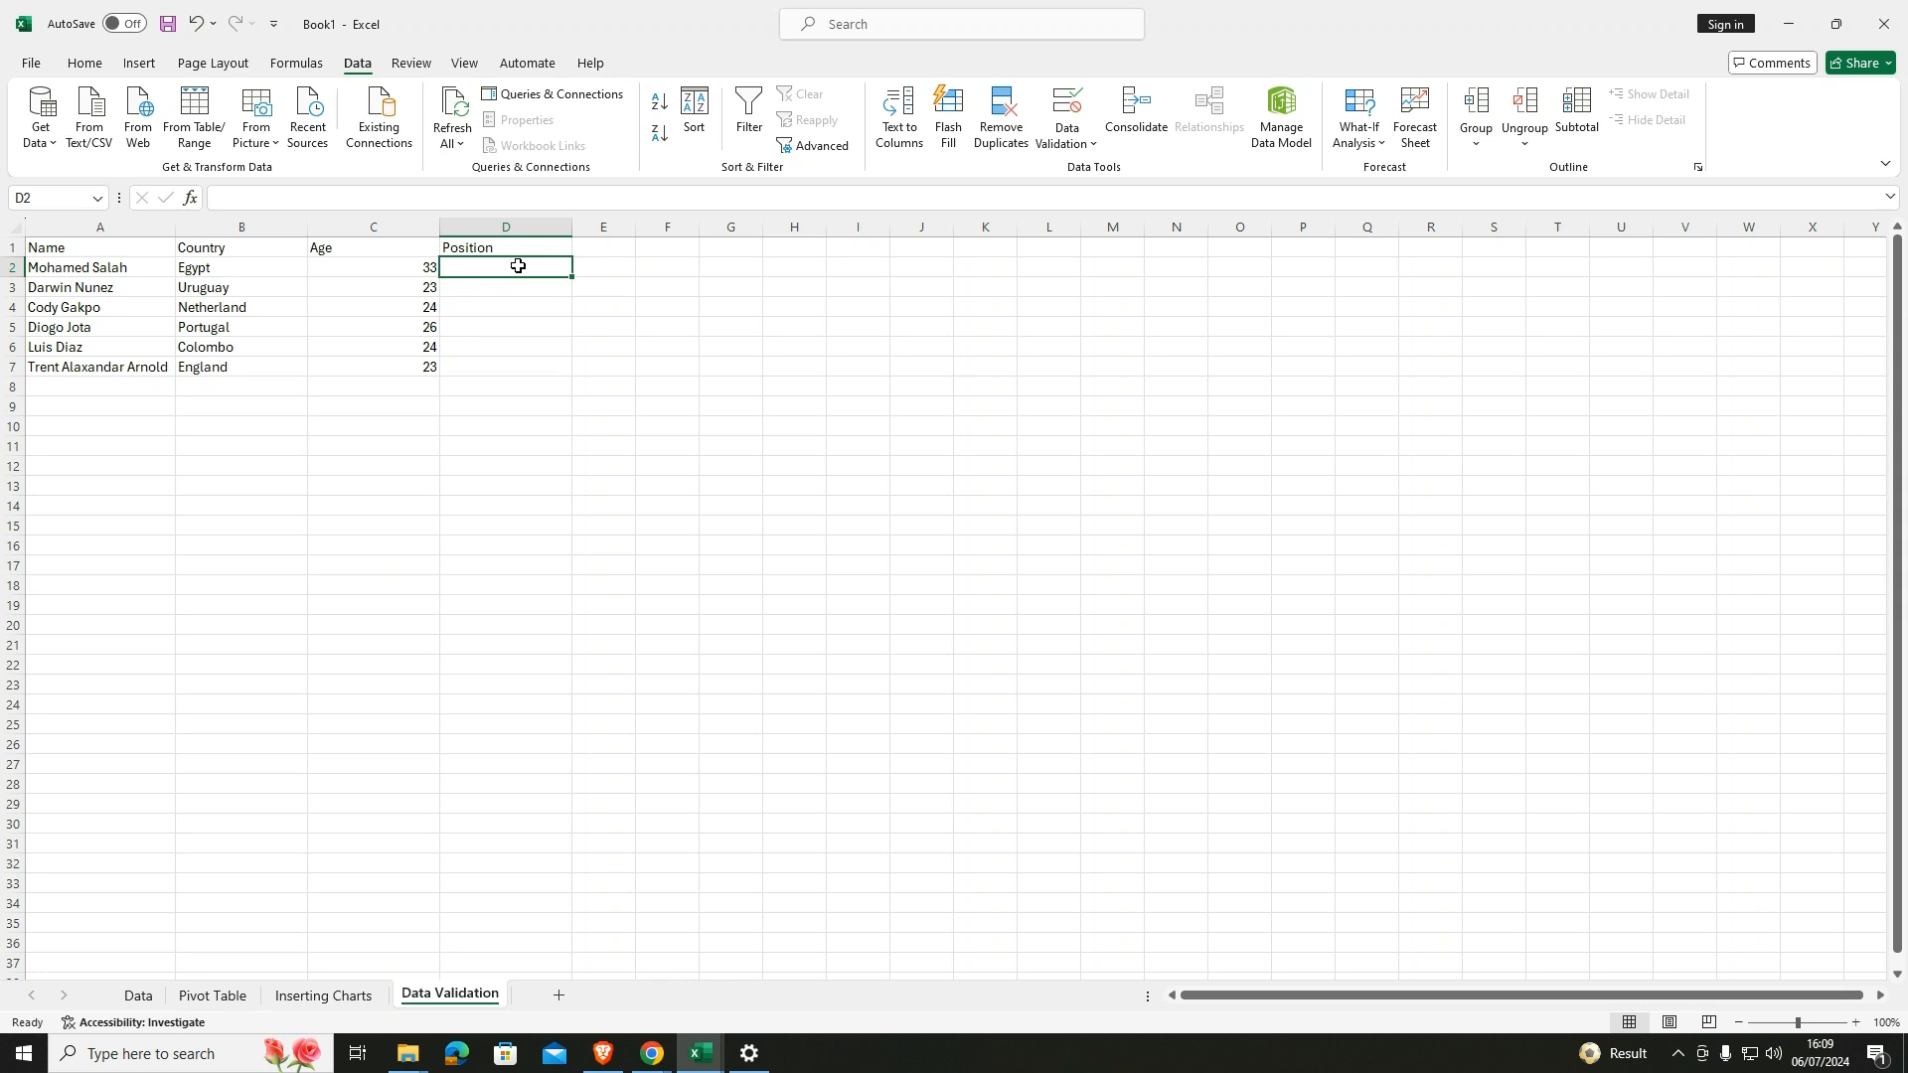
pyautogui.click(808, 268)
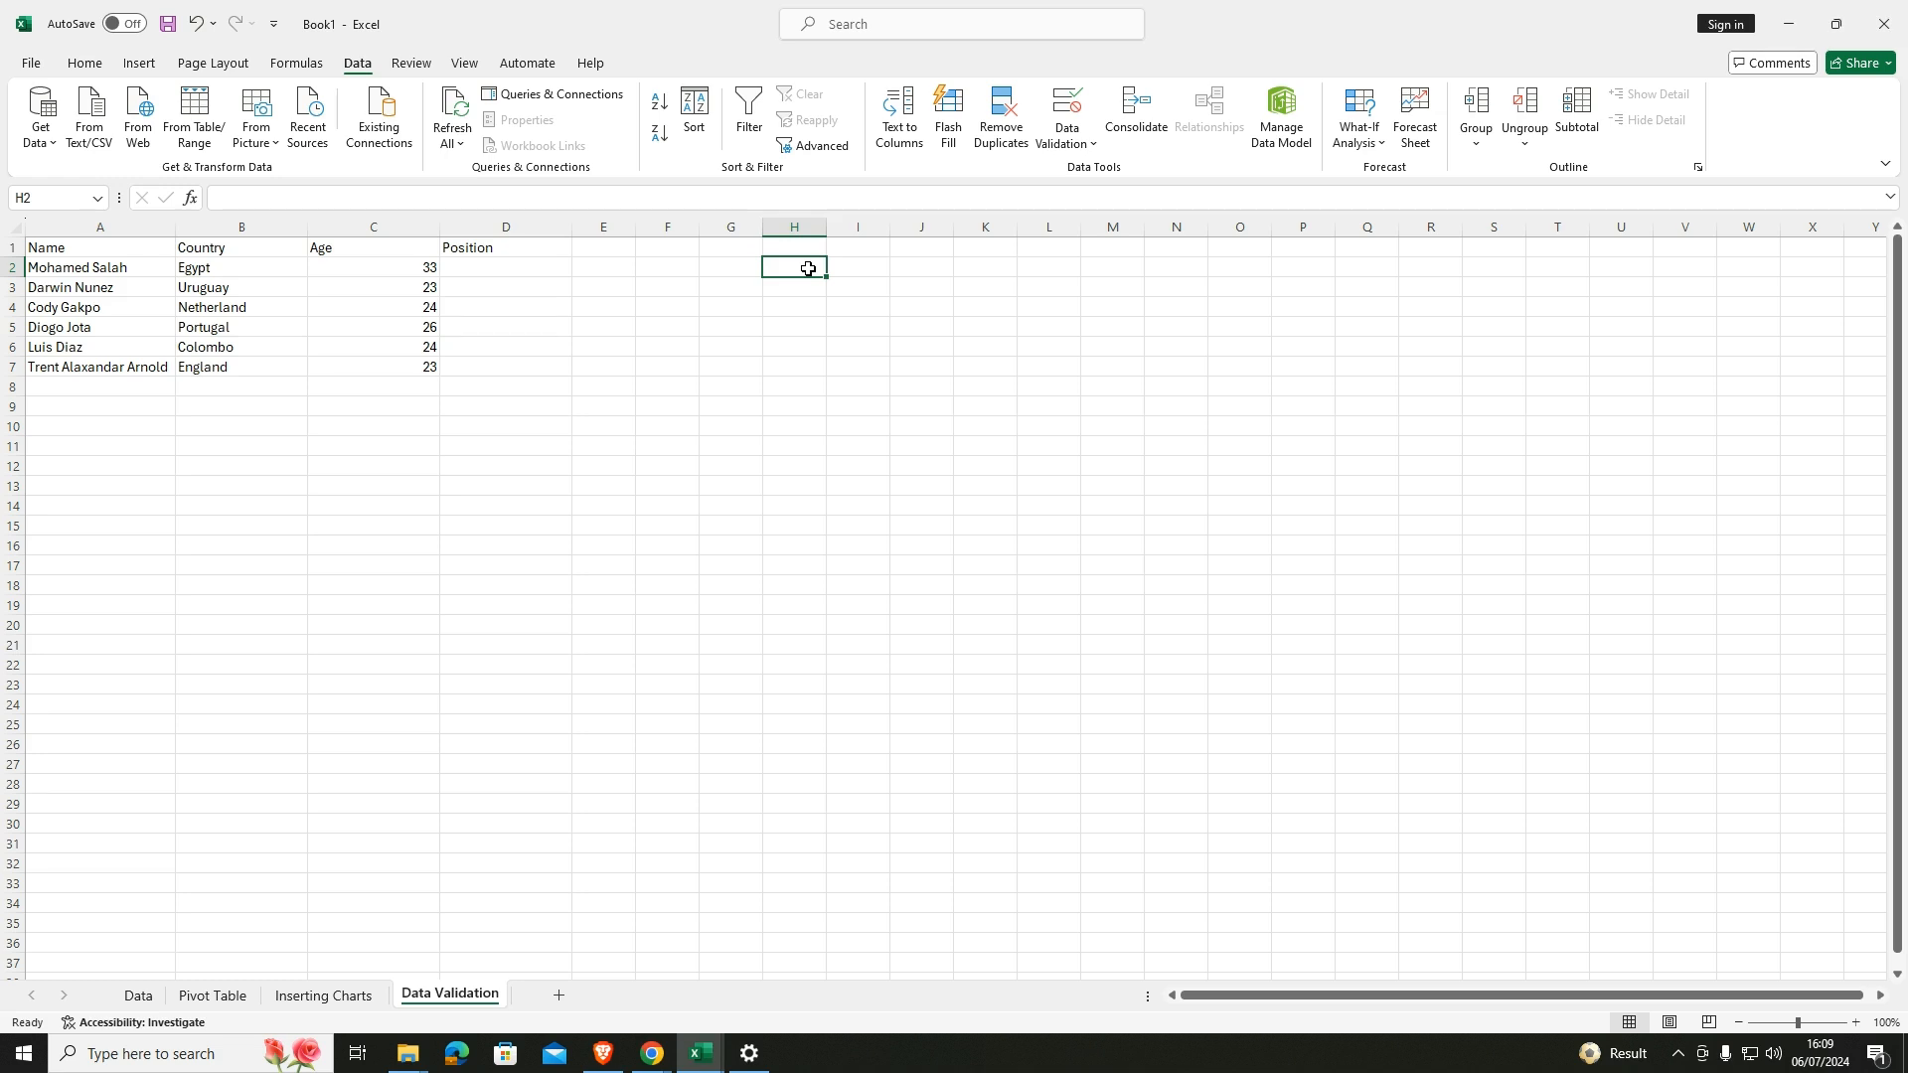
pyautogui.write('Striker')
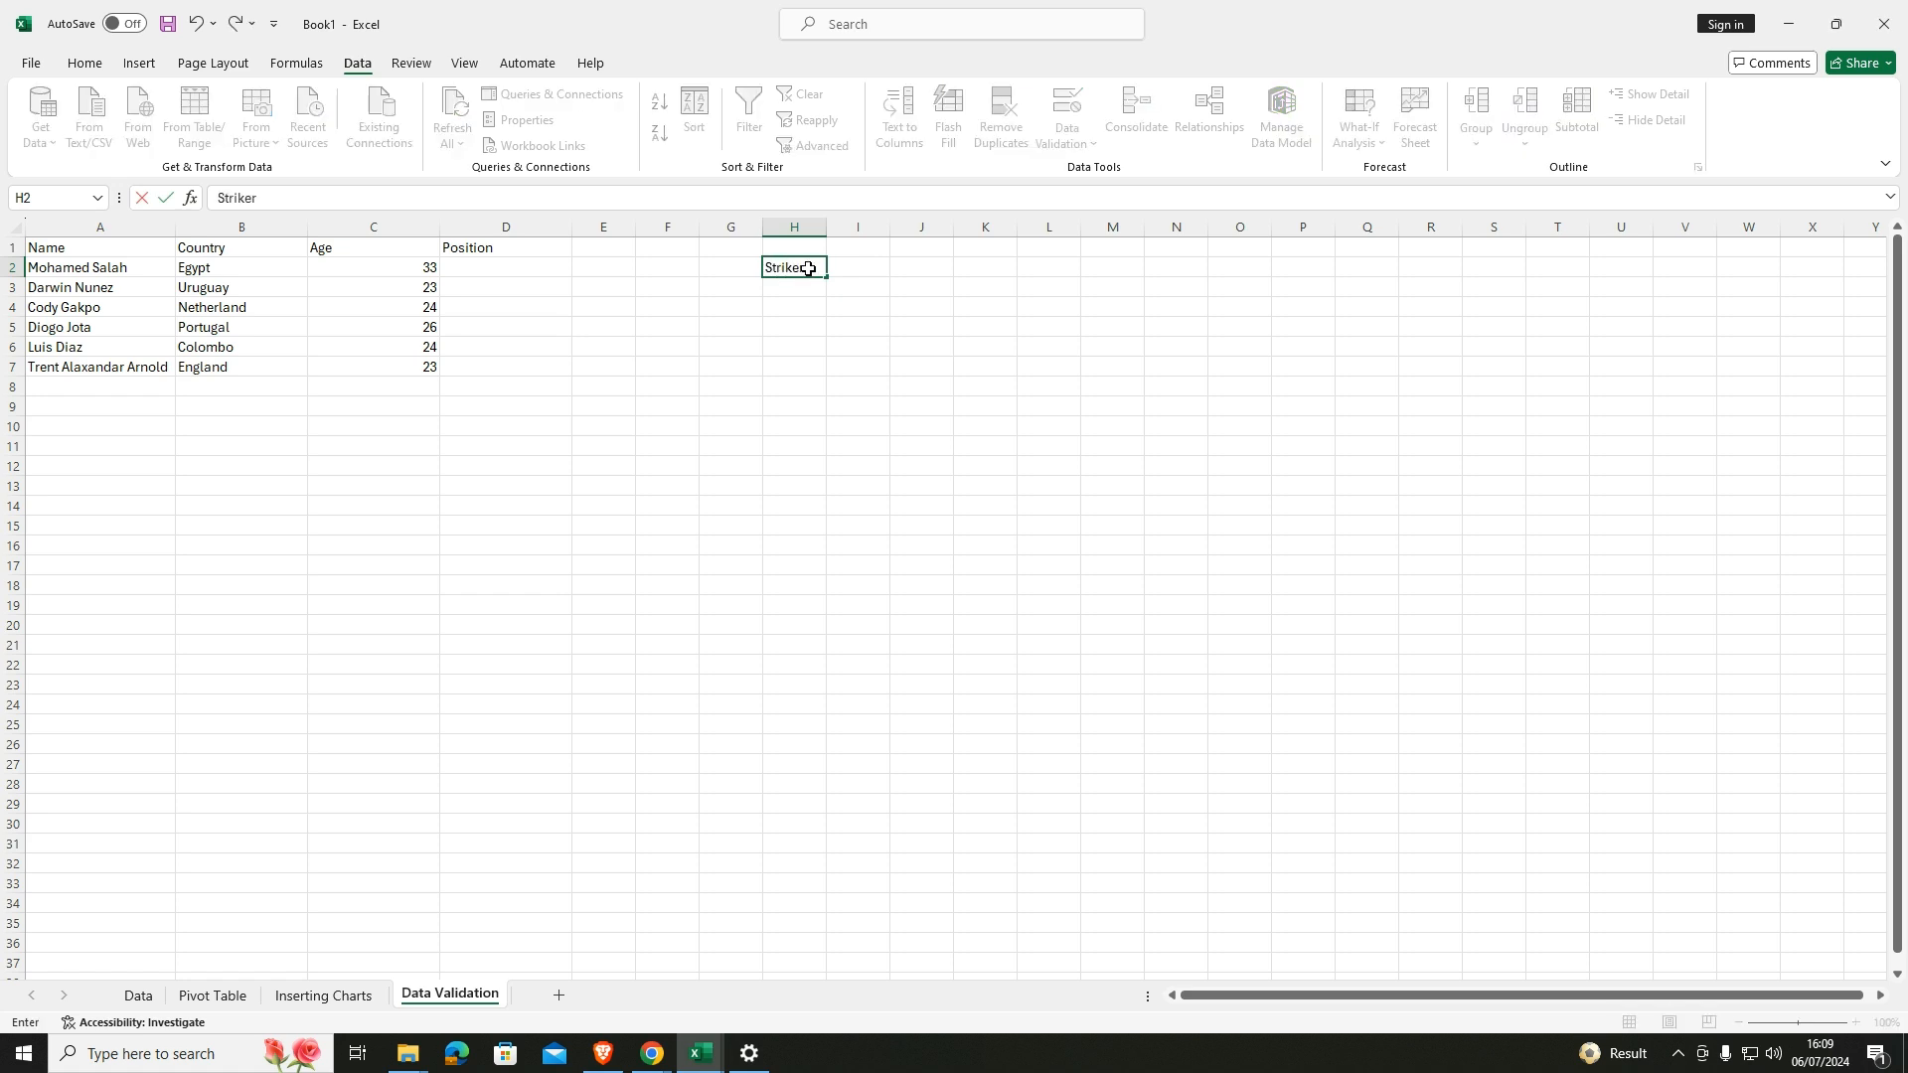
pyautogui.press('Return')
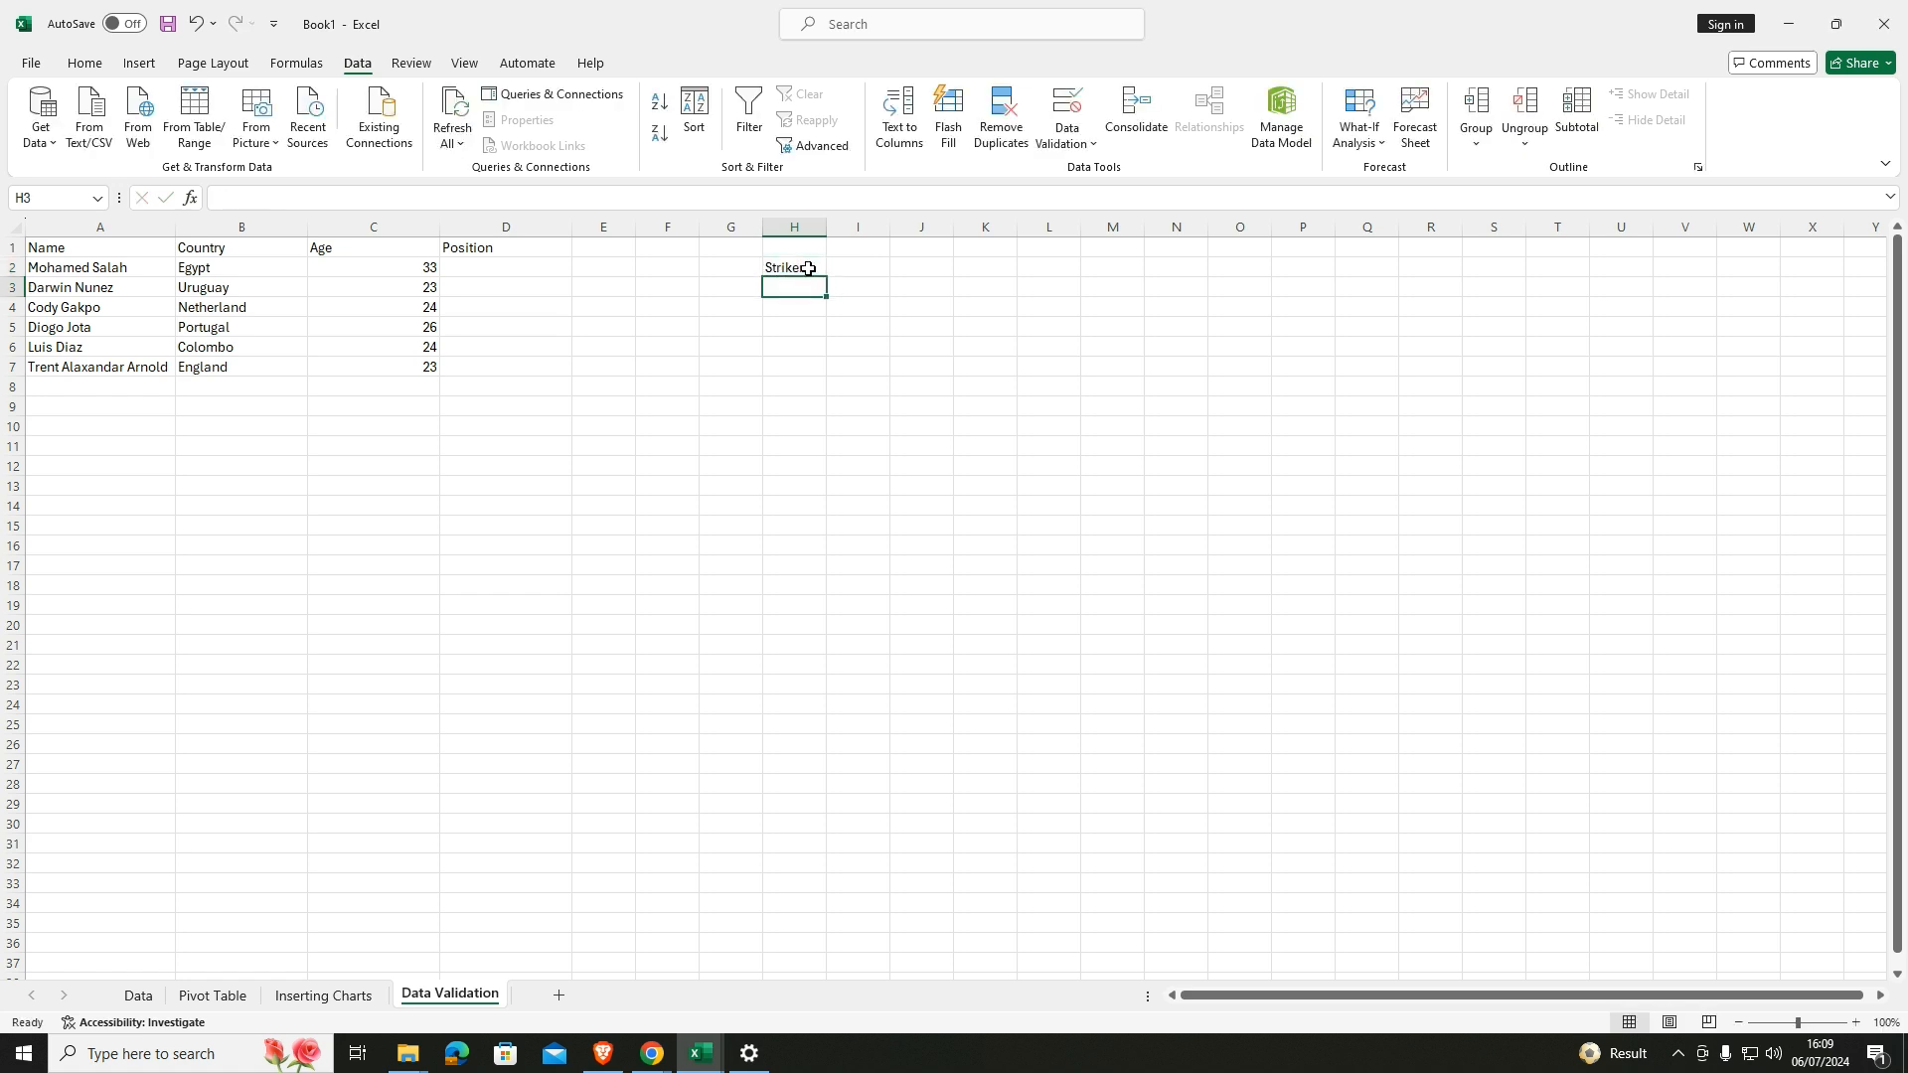
pyautogui.write('S')
pyautogui.press('BackSpace')
pyautogui.write('Midfielder')
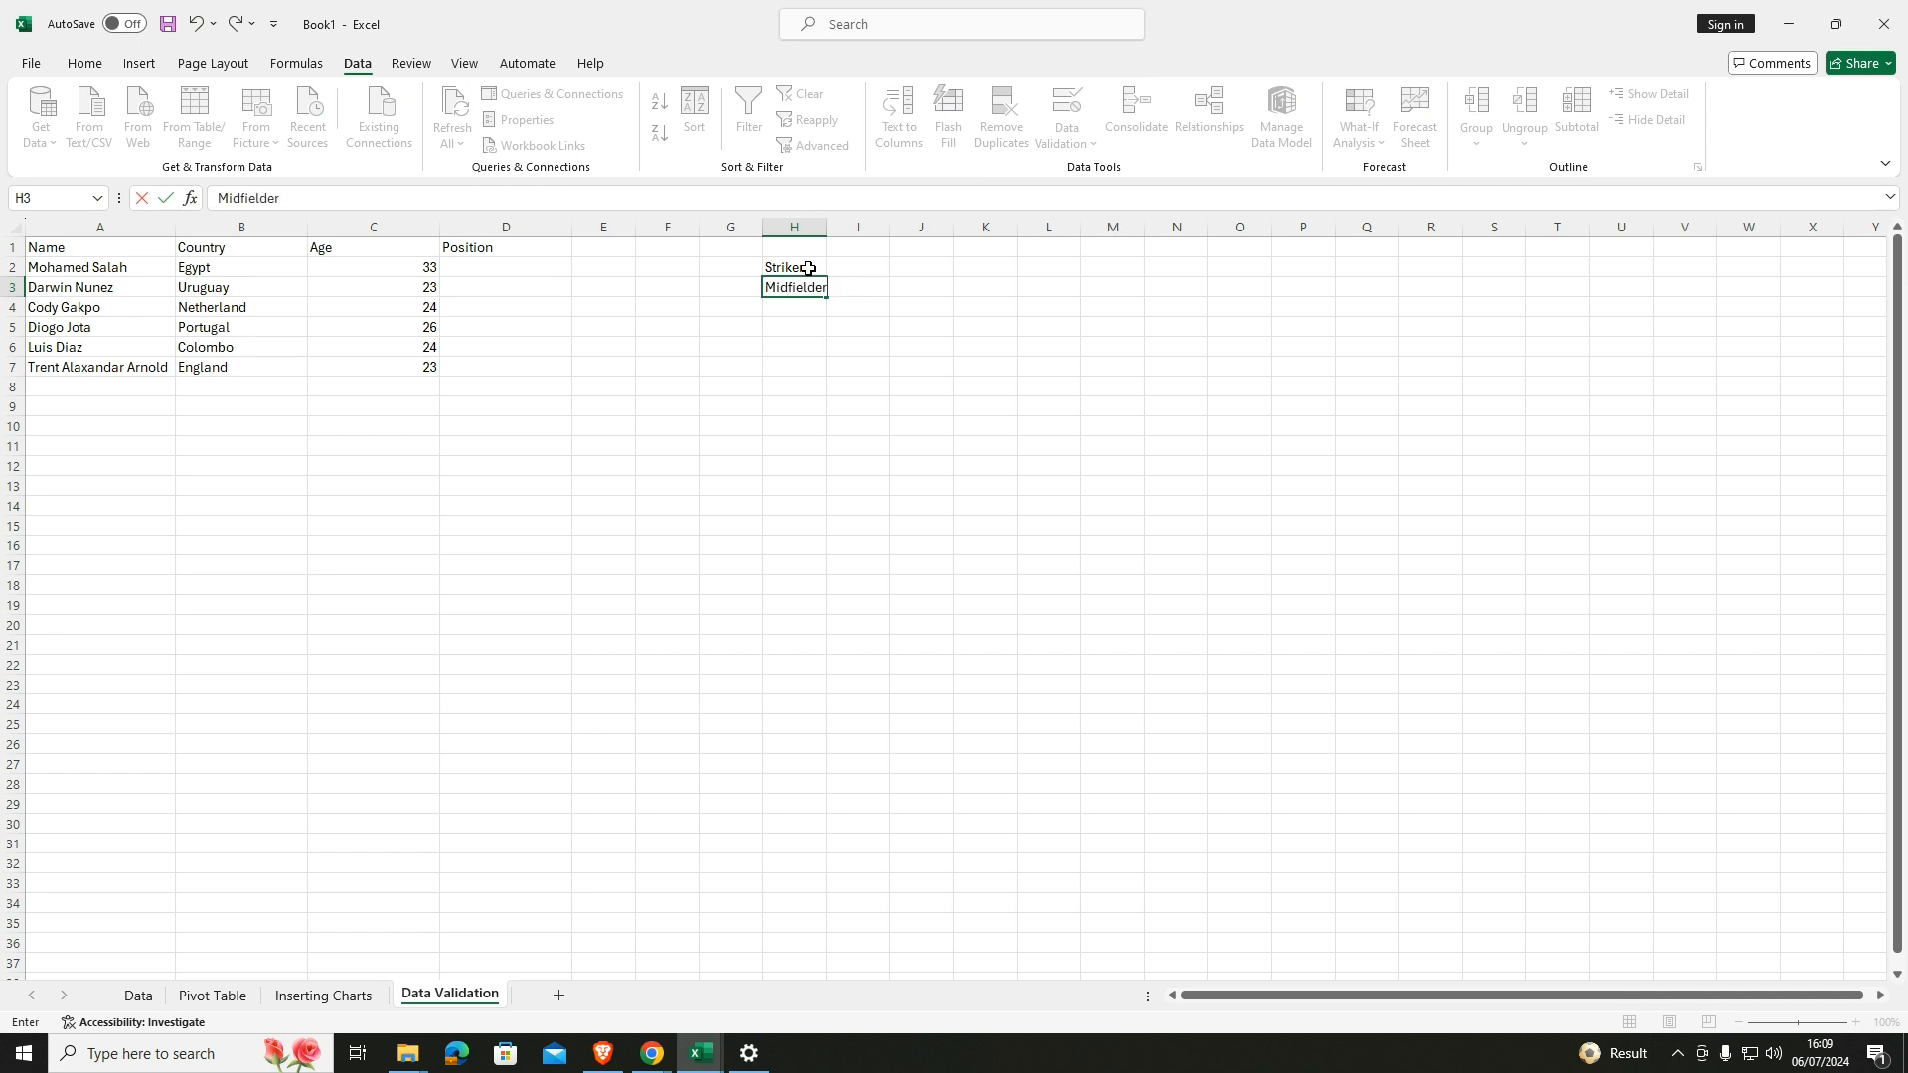
pyautogui.press('Return')
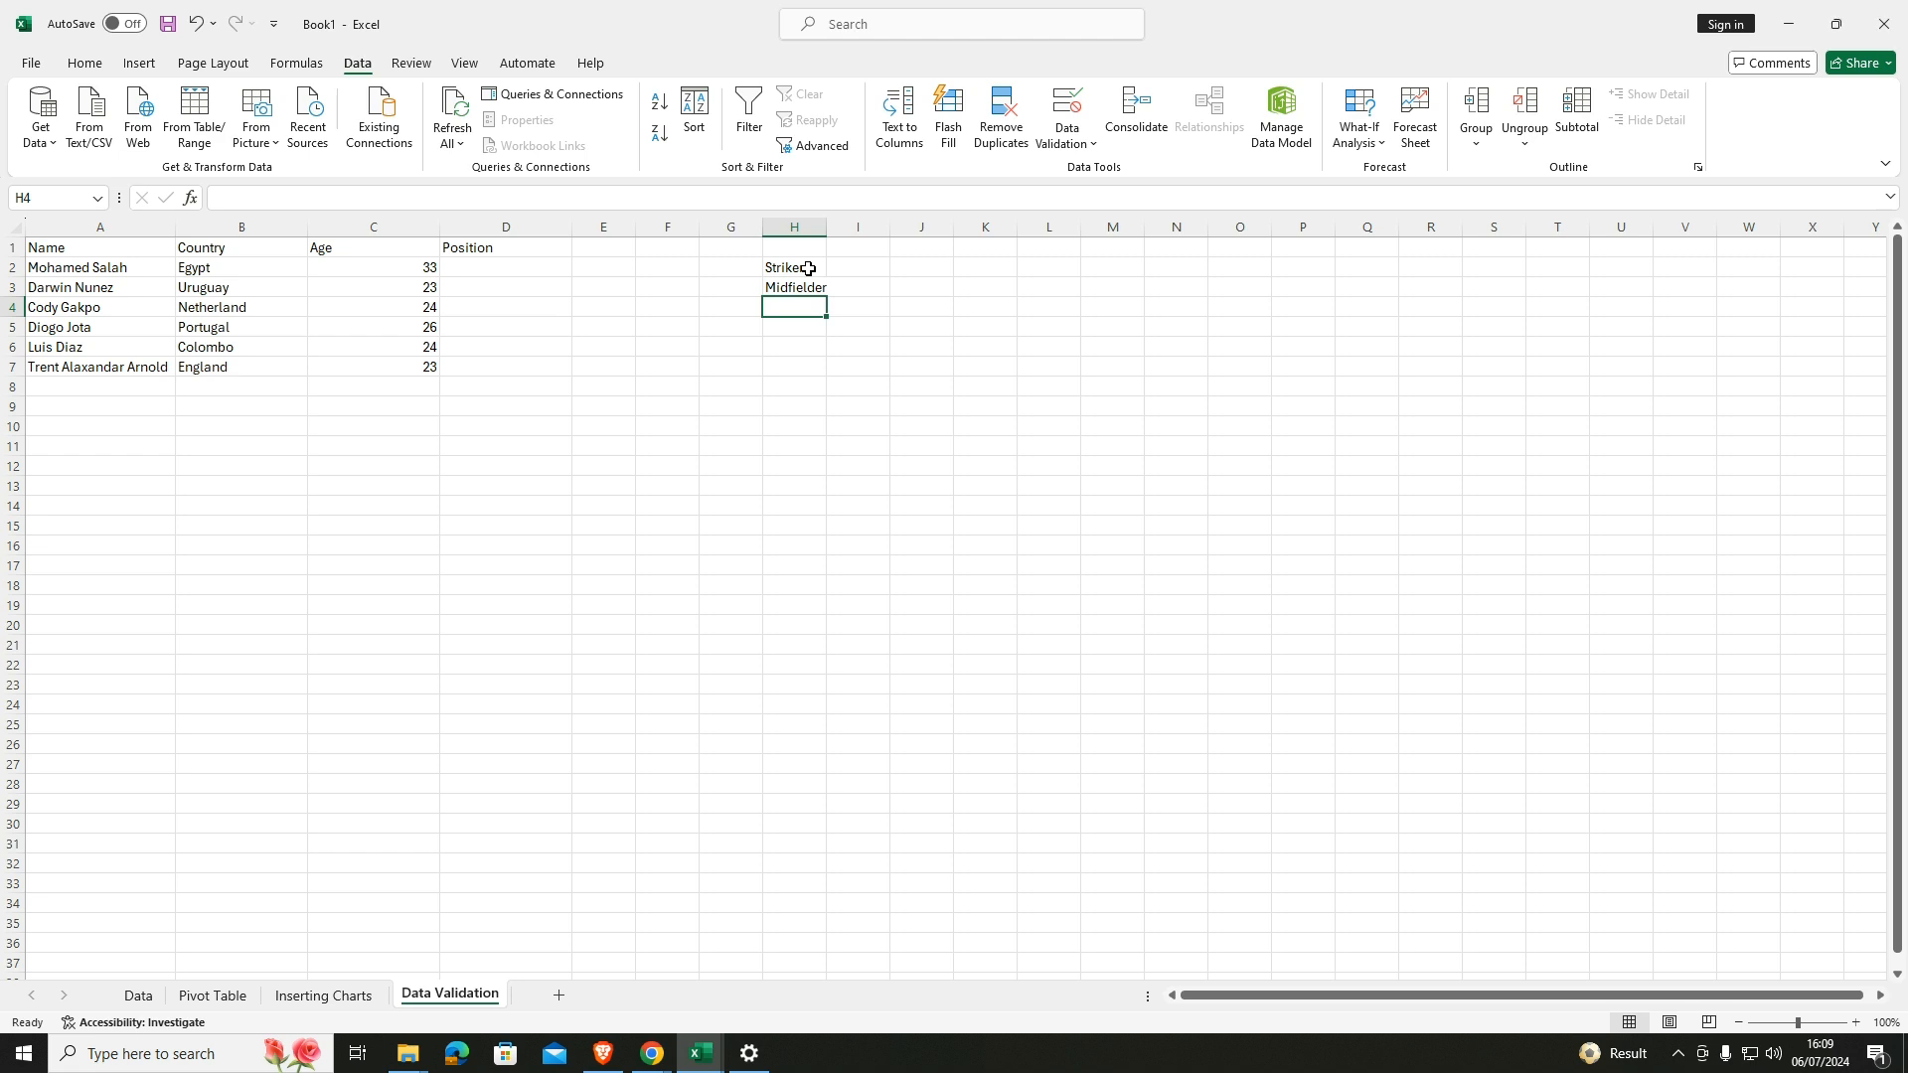
pyautogui.write('Dend')
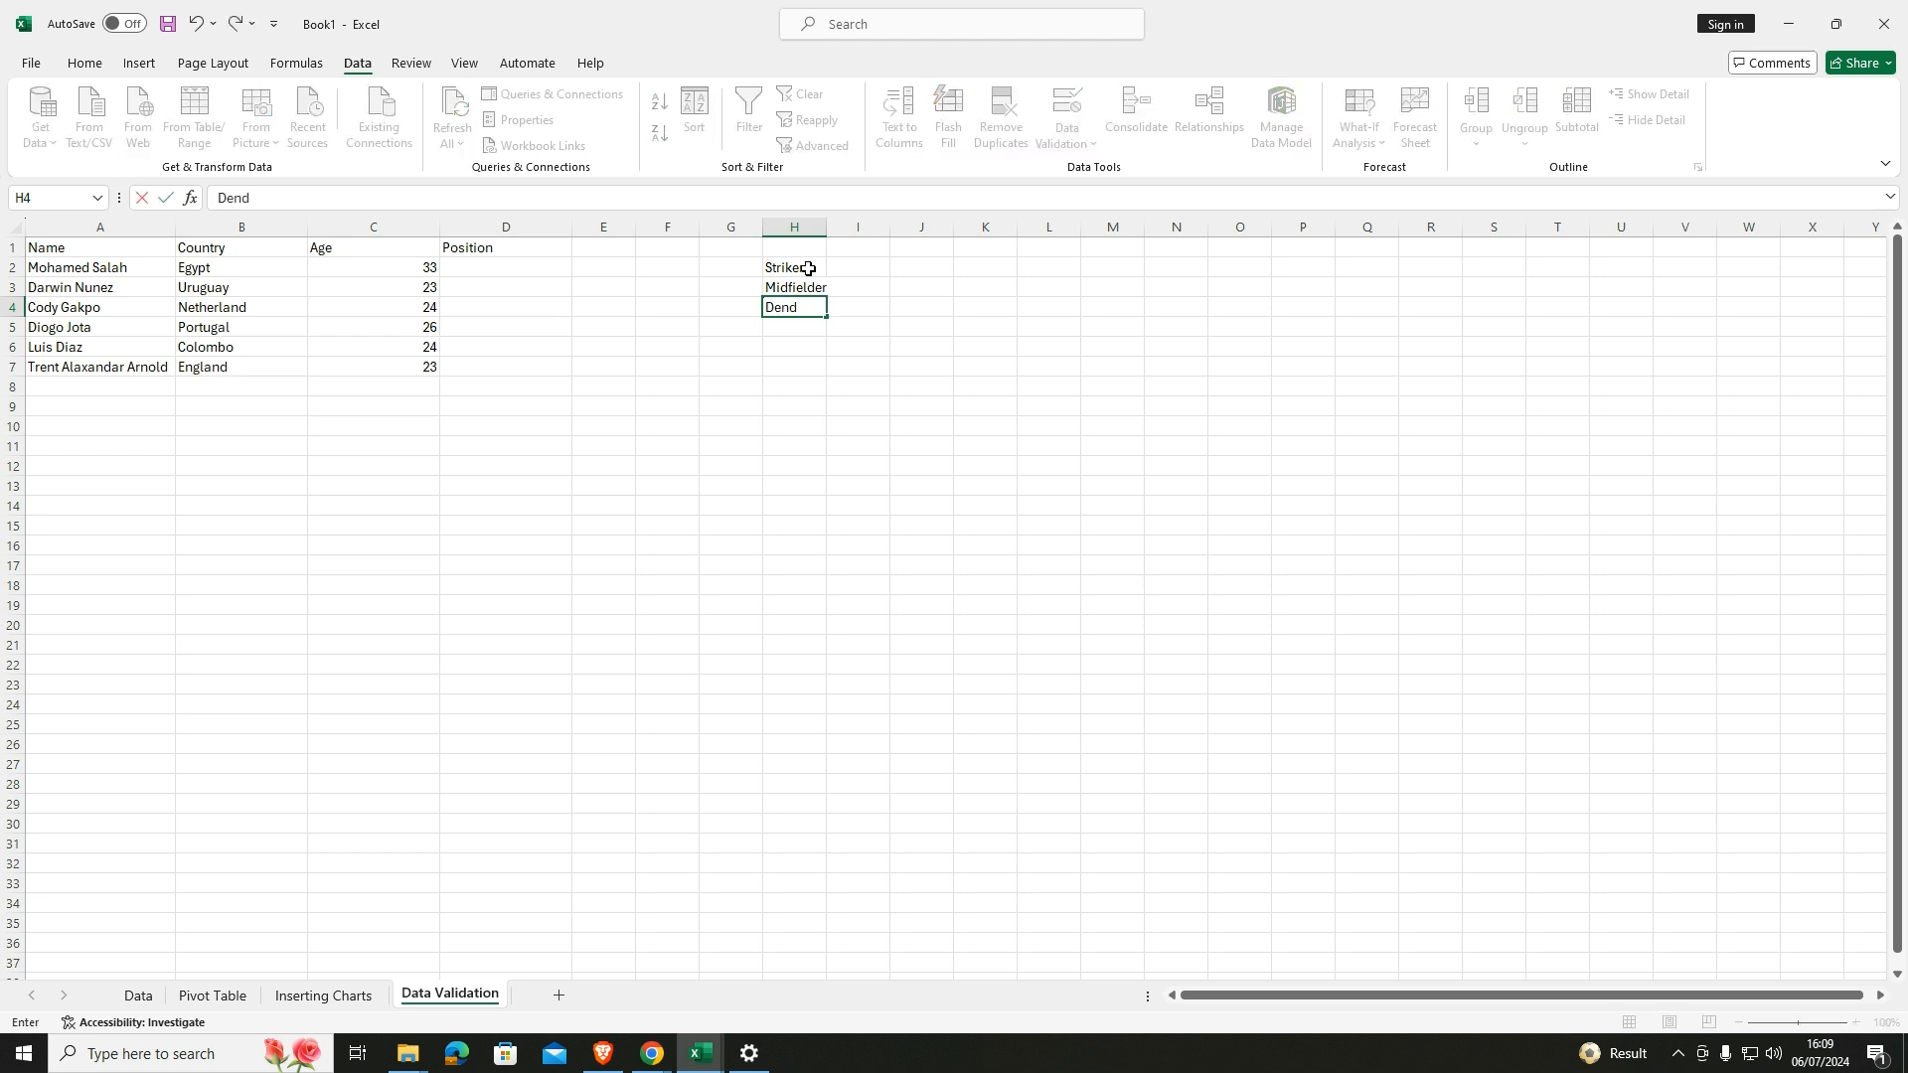
pyautogui.write('e')
pyautogui.press('BackSpace')
pyautogui.press('BackSpace')
pyautogui.press('BackSpace')
pyautogui.press('BackSpace')
pyautogui.press('BackSpace')
pyautogui.press('Up')
pyautogui.press('Up')
pyautogui.press('Delete')
pyautogui.press('Down')
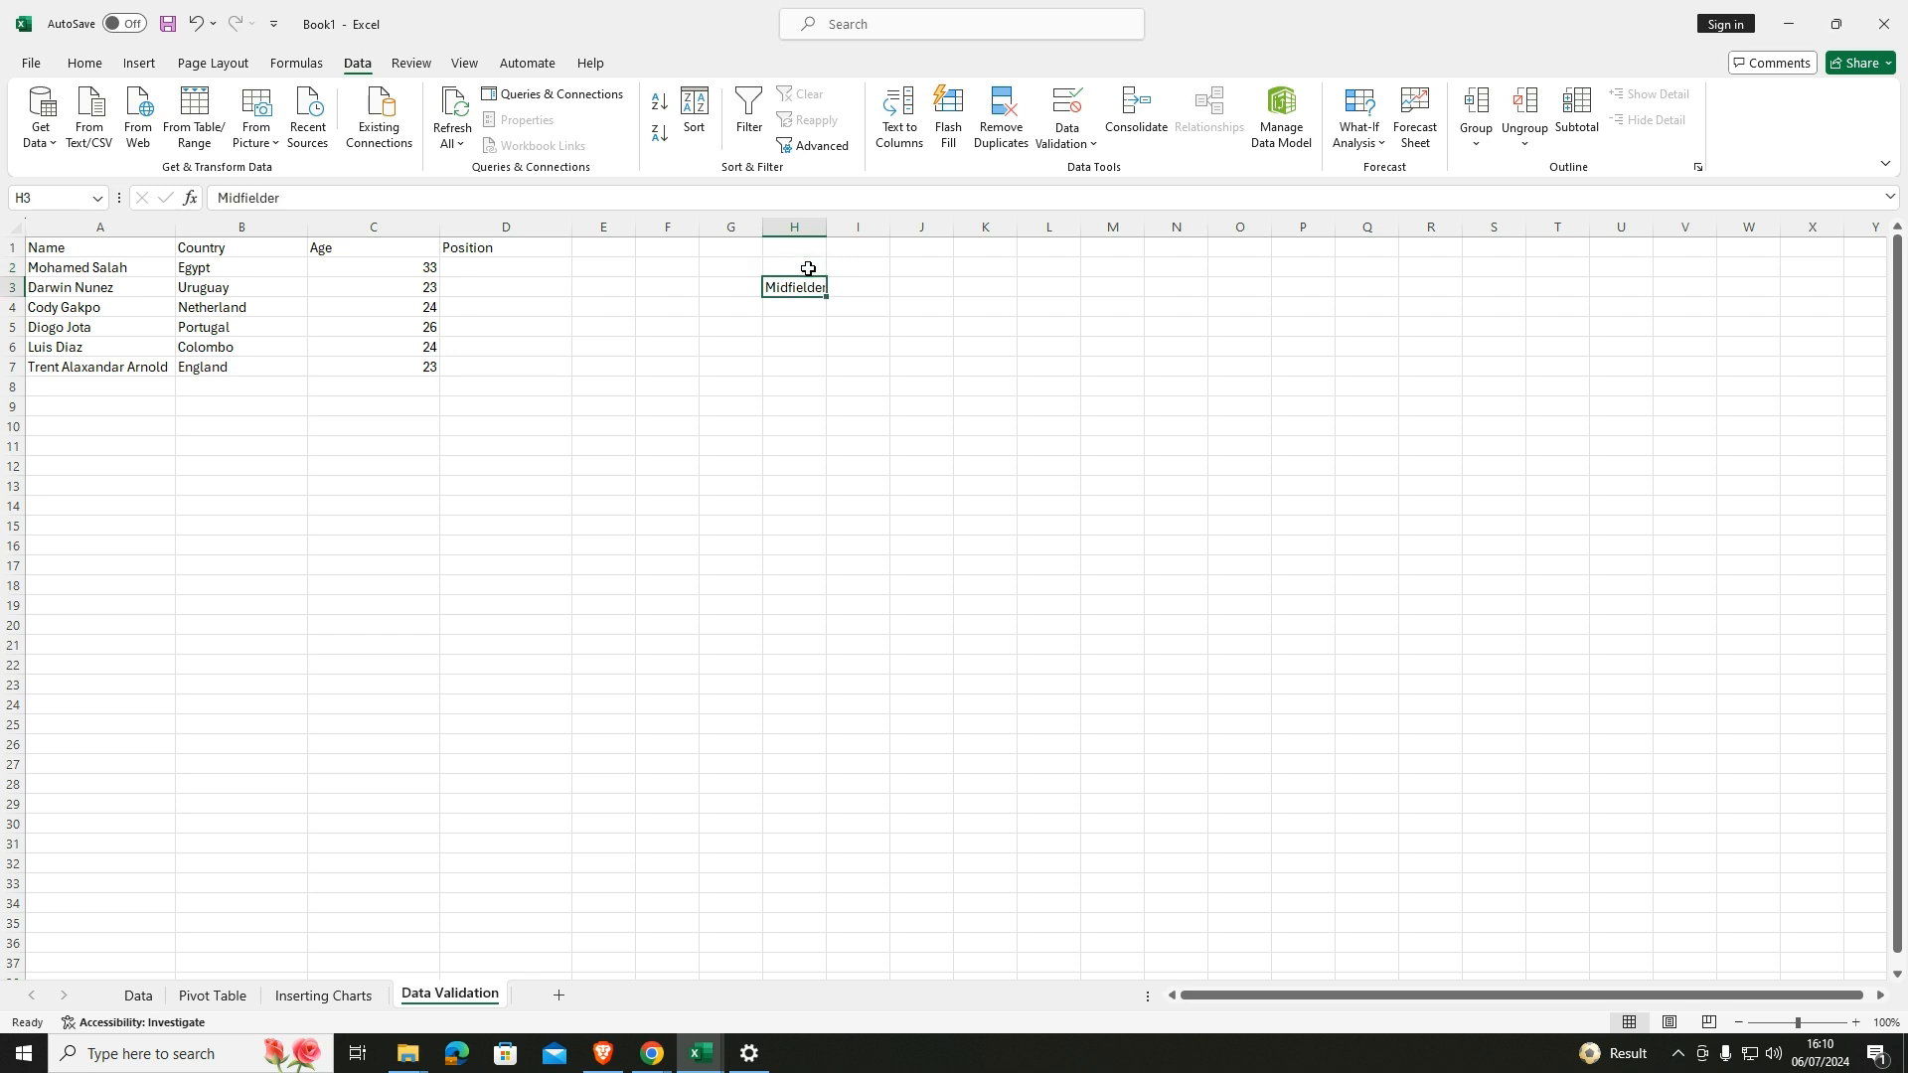
pyautogui.press('Delete')
# Enter the position abbreviations RW, ST, LW, ST and RB in cells H2 to H6.
pyautogui.press('Up')
pyautogui.write('RW')
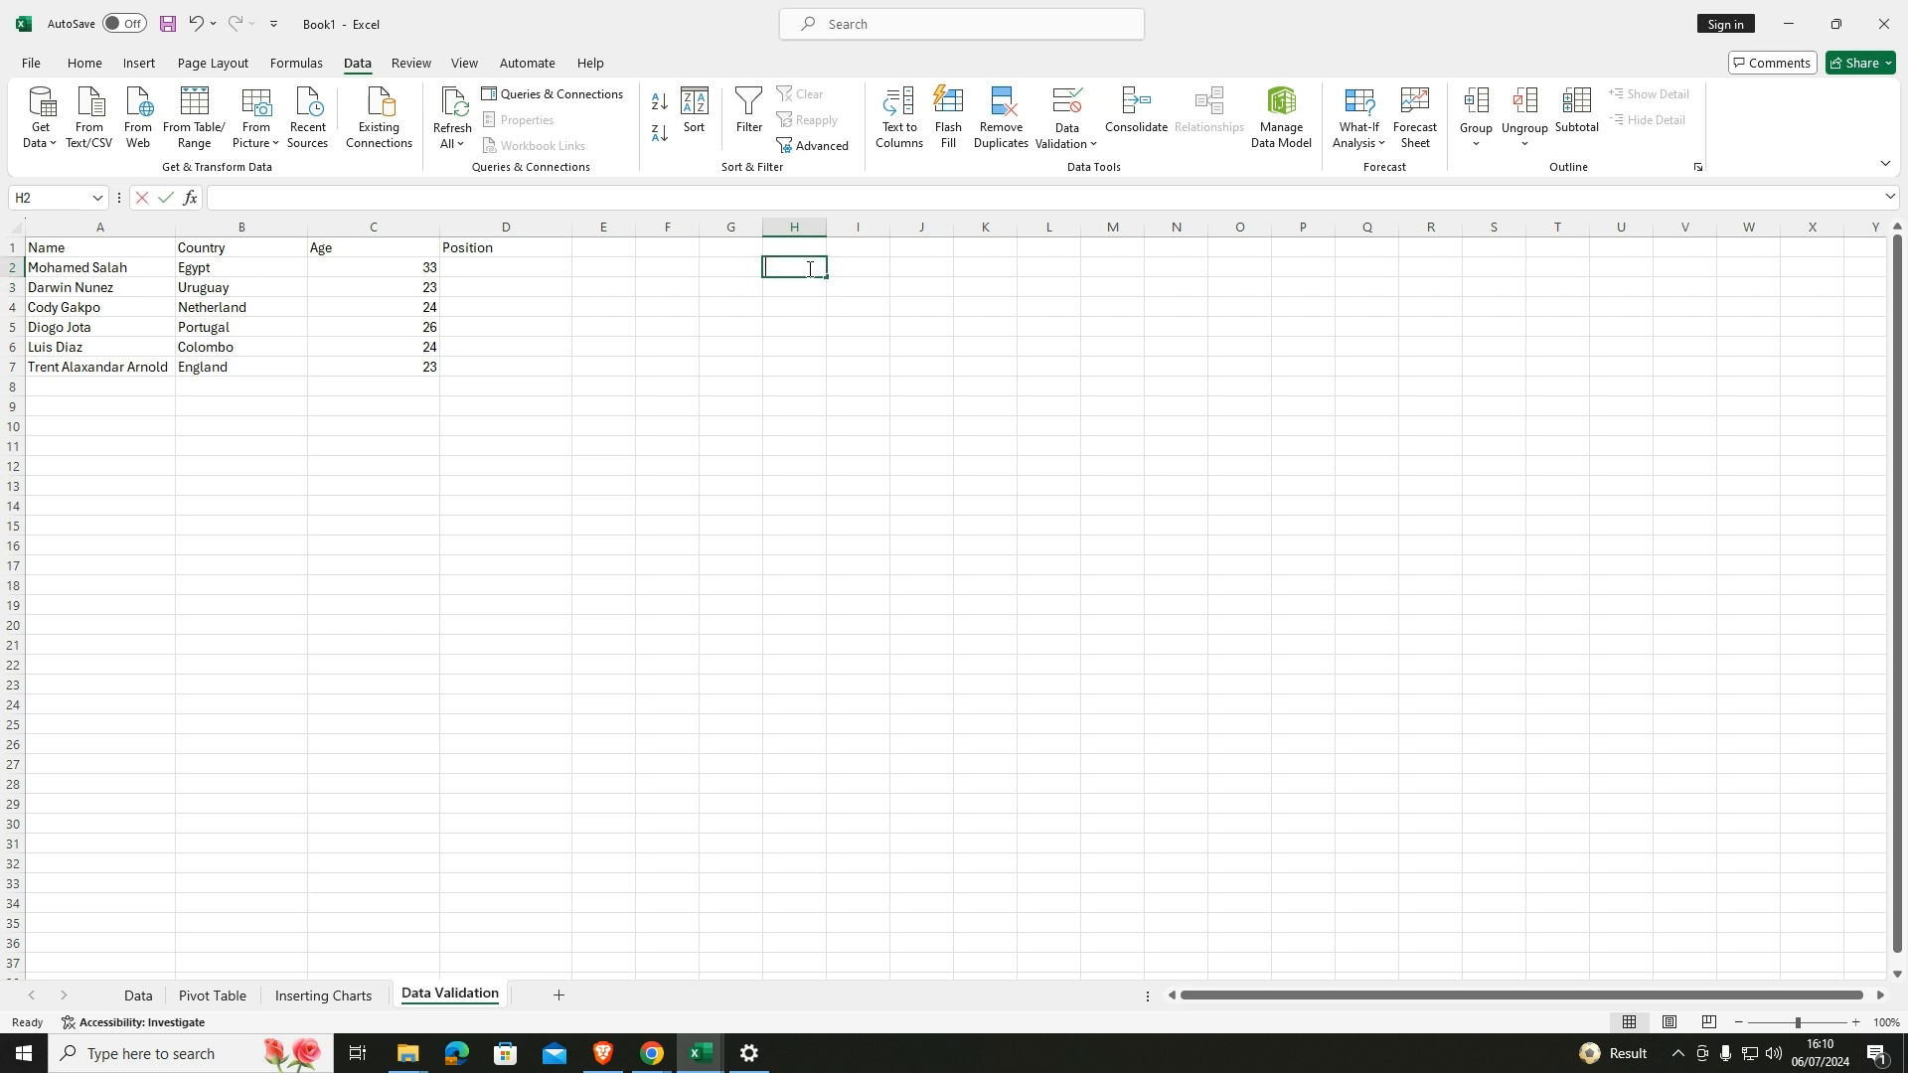
pyautogui.press('Return')
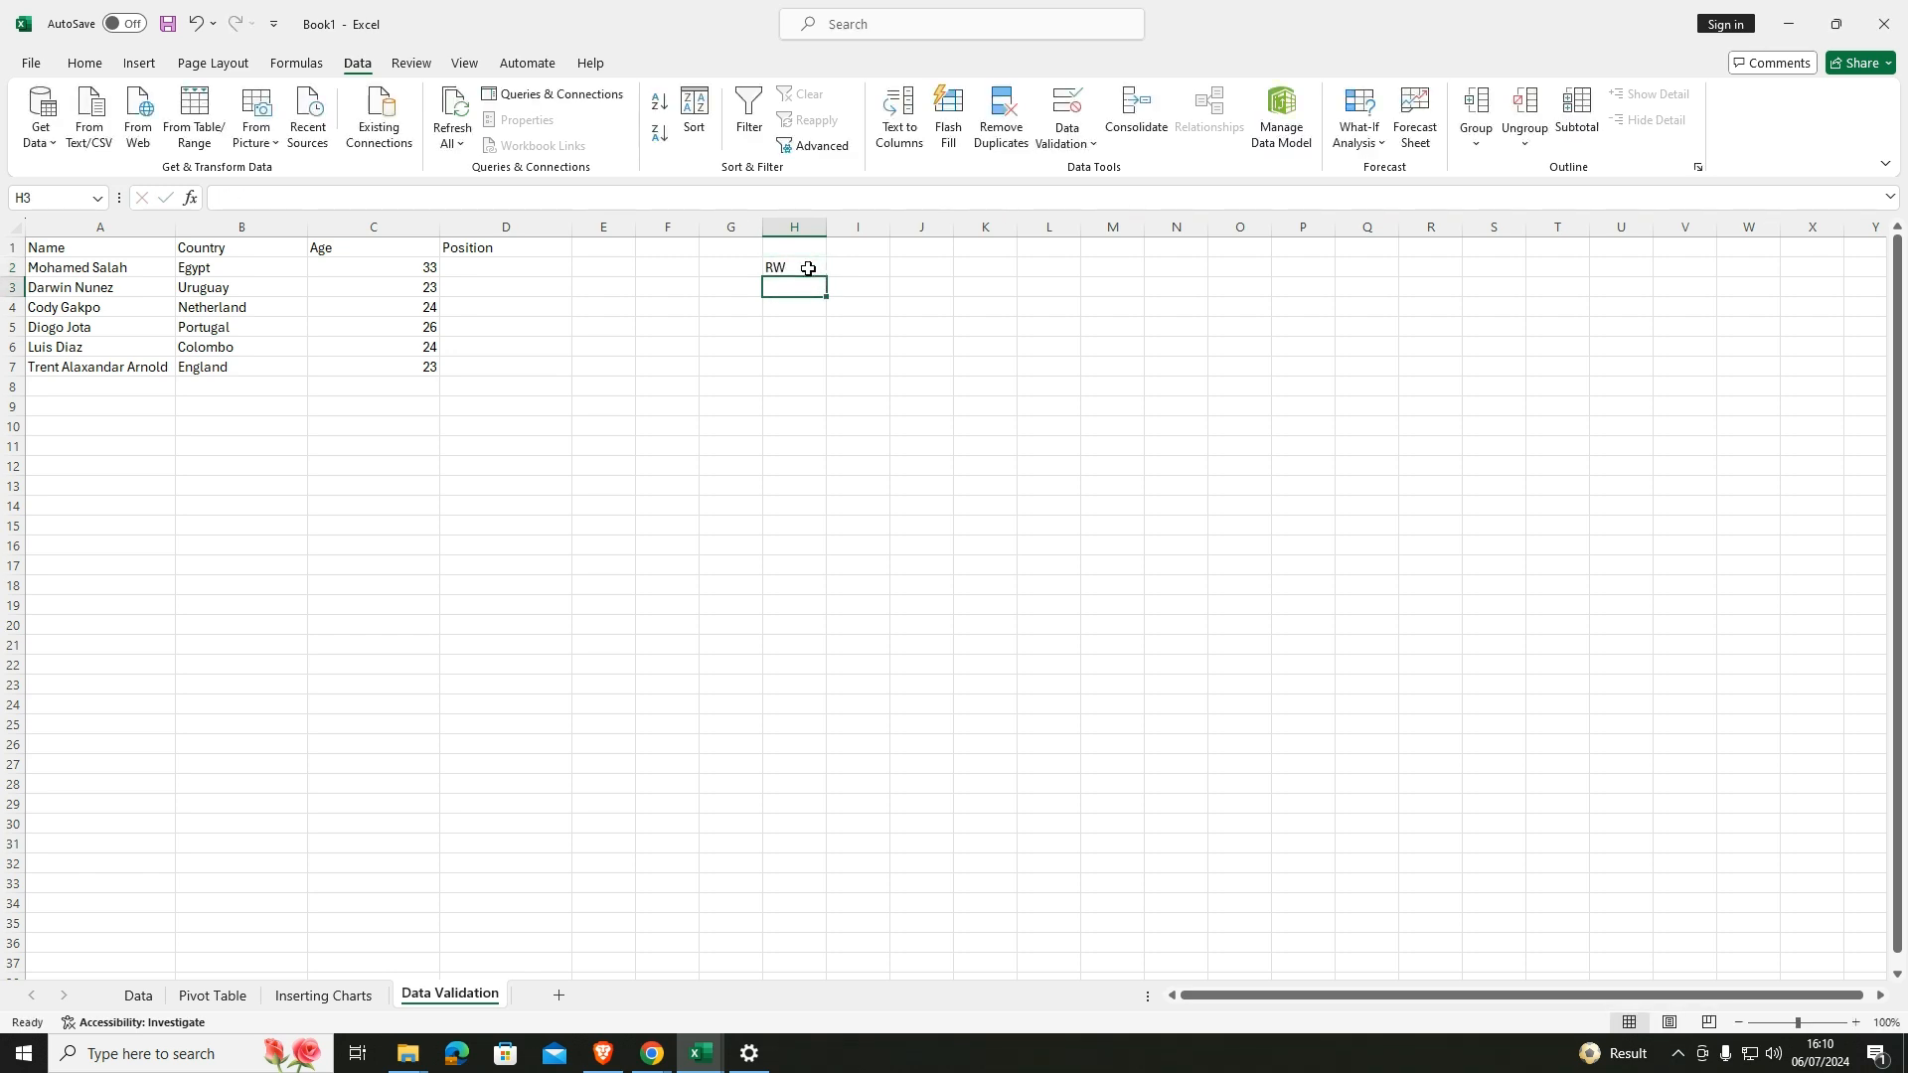
pyautogui.write('ST')
pyautogui.press('Return')
pyautogui.write('LW')
pyautogui.press('Return')
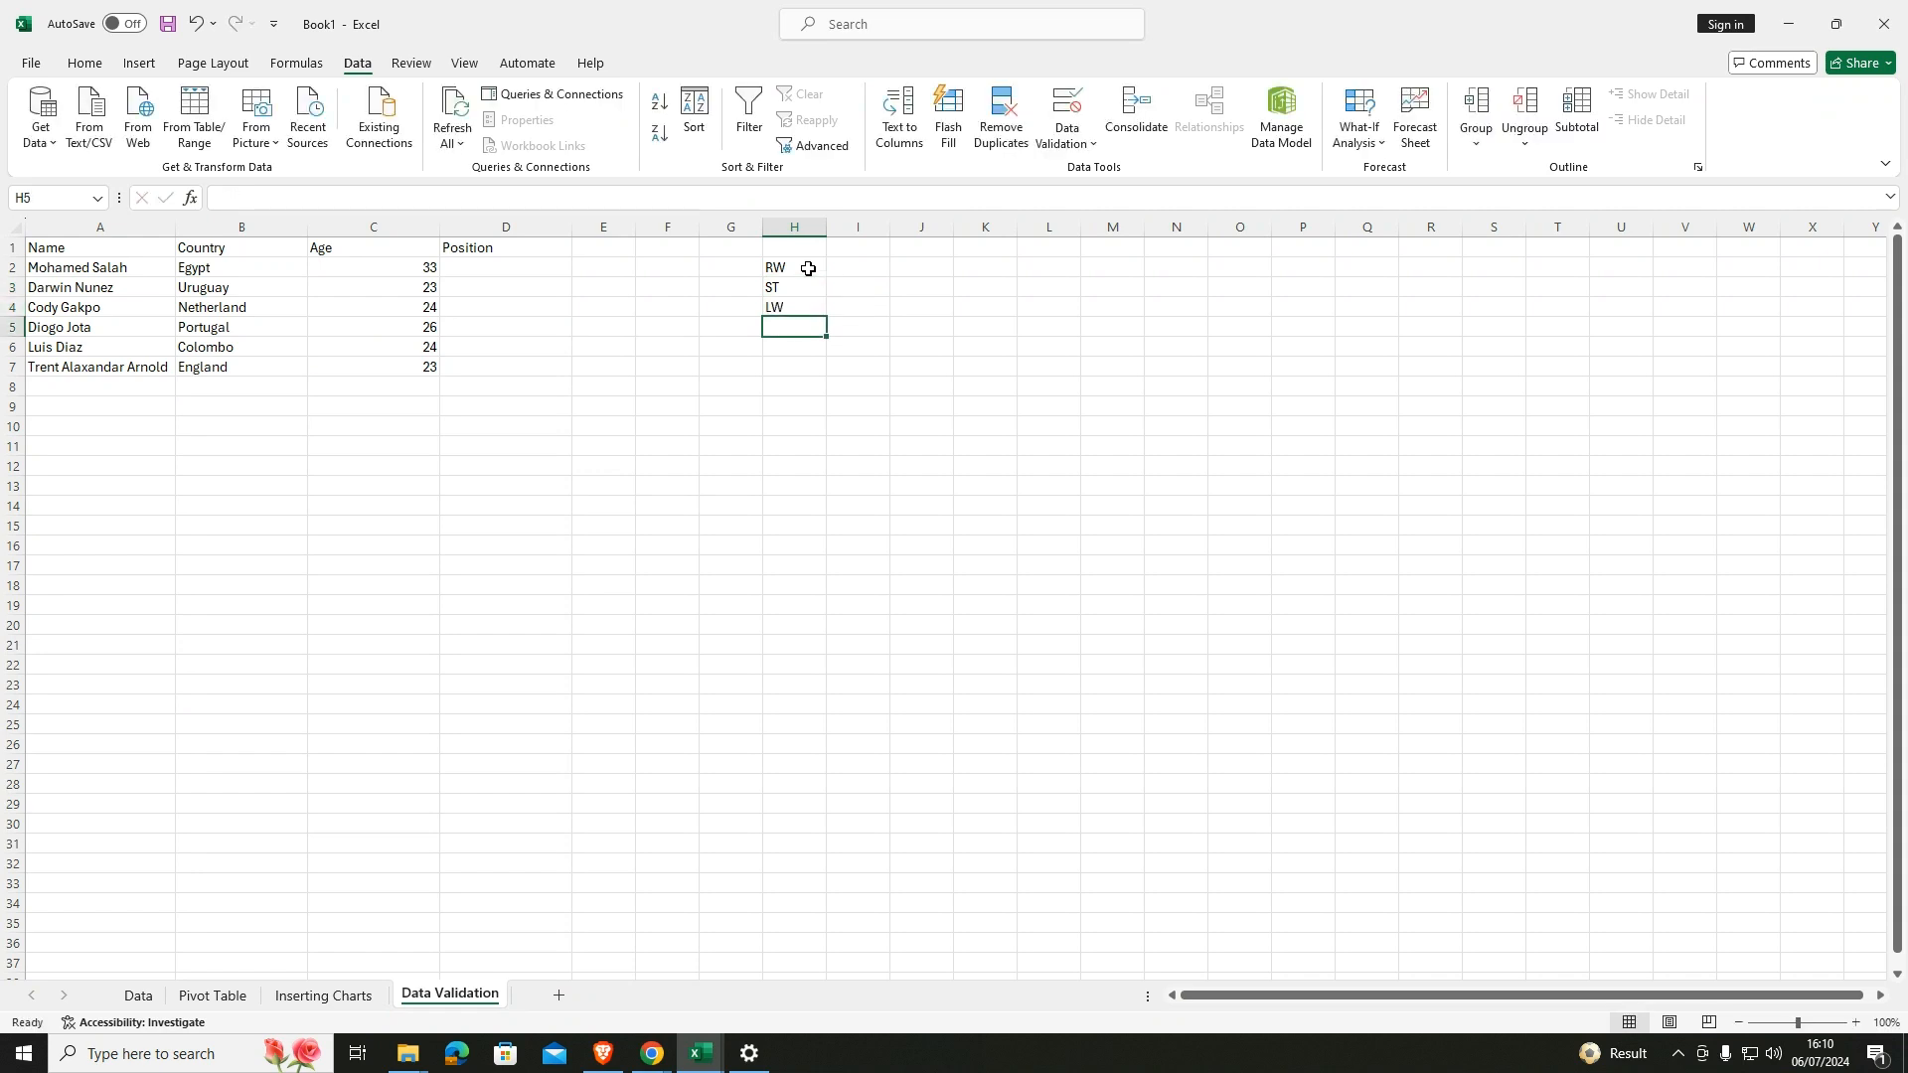
pyautogui.write('ST')
pyautogui.press('Return')
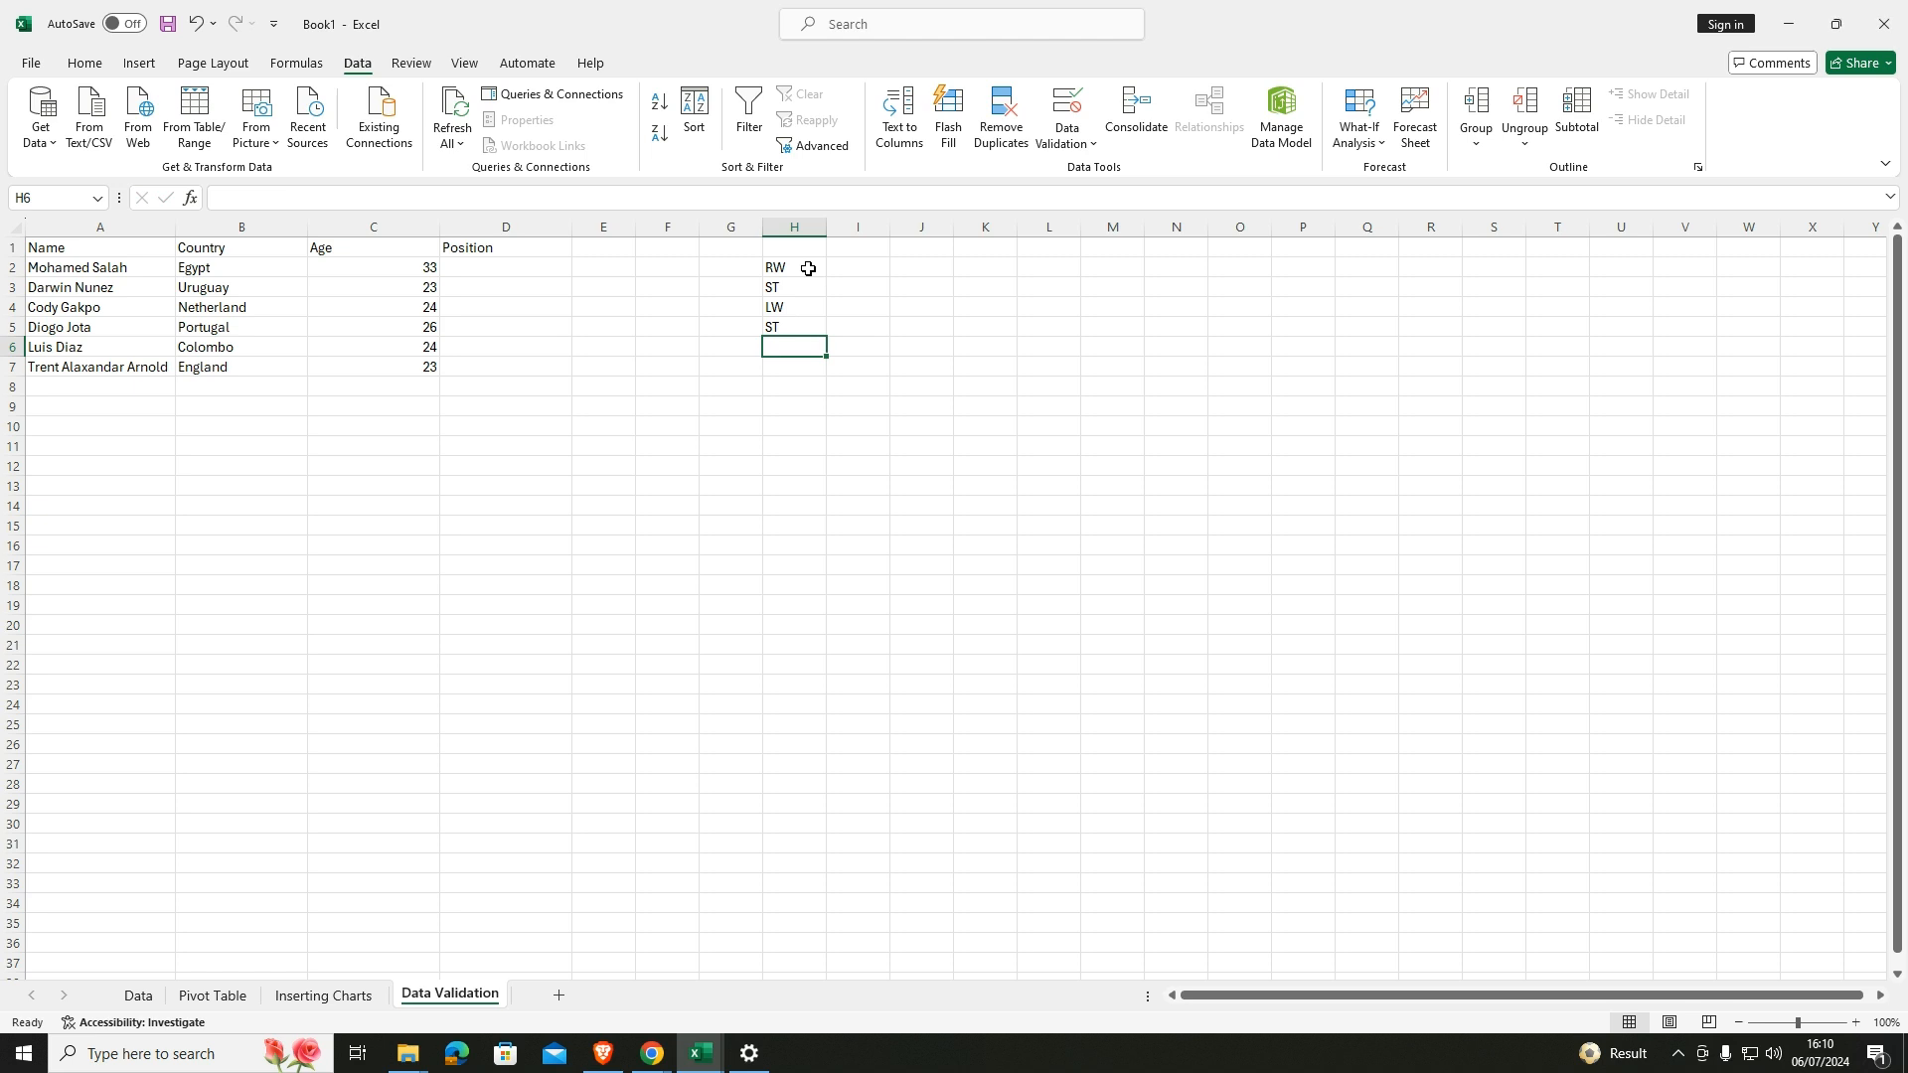
pyautogui.write('RB')
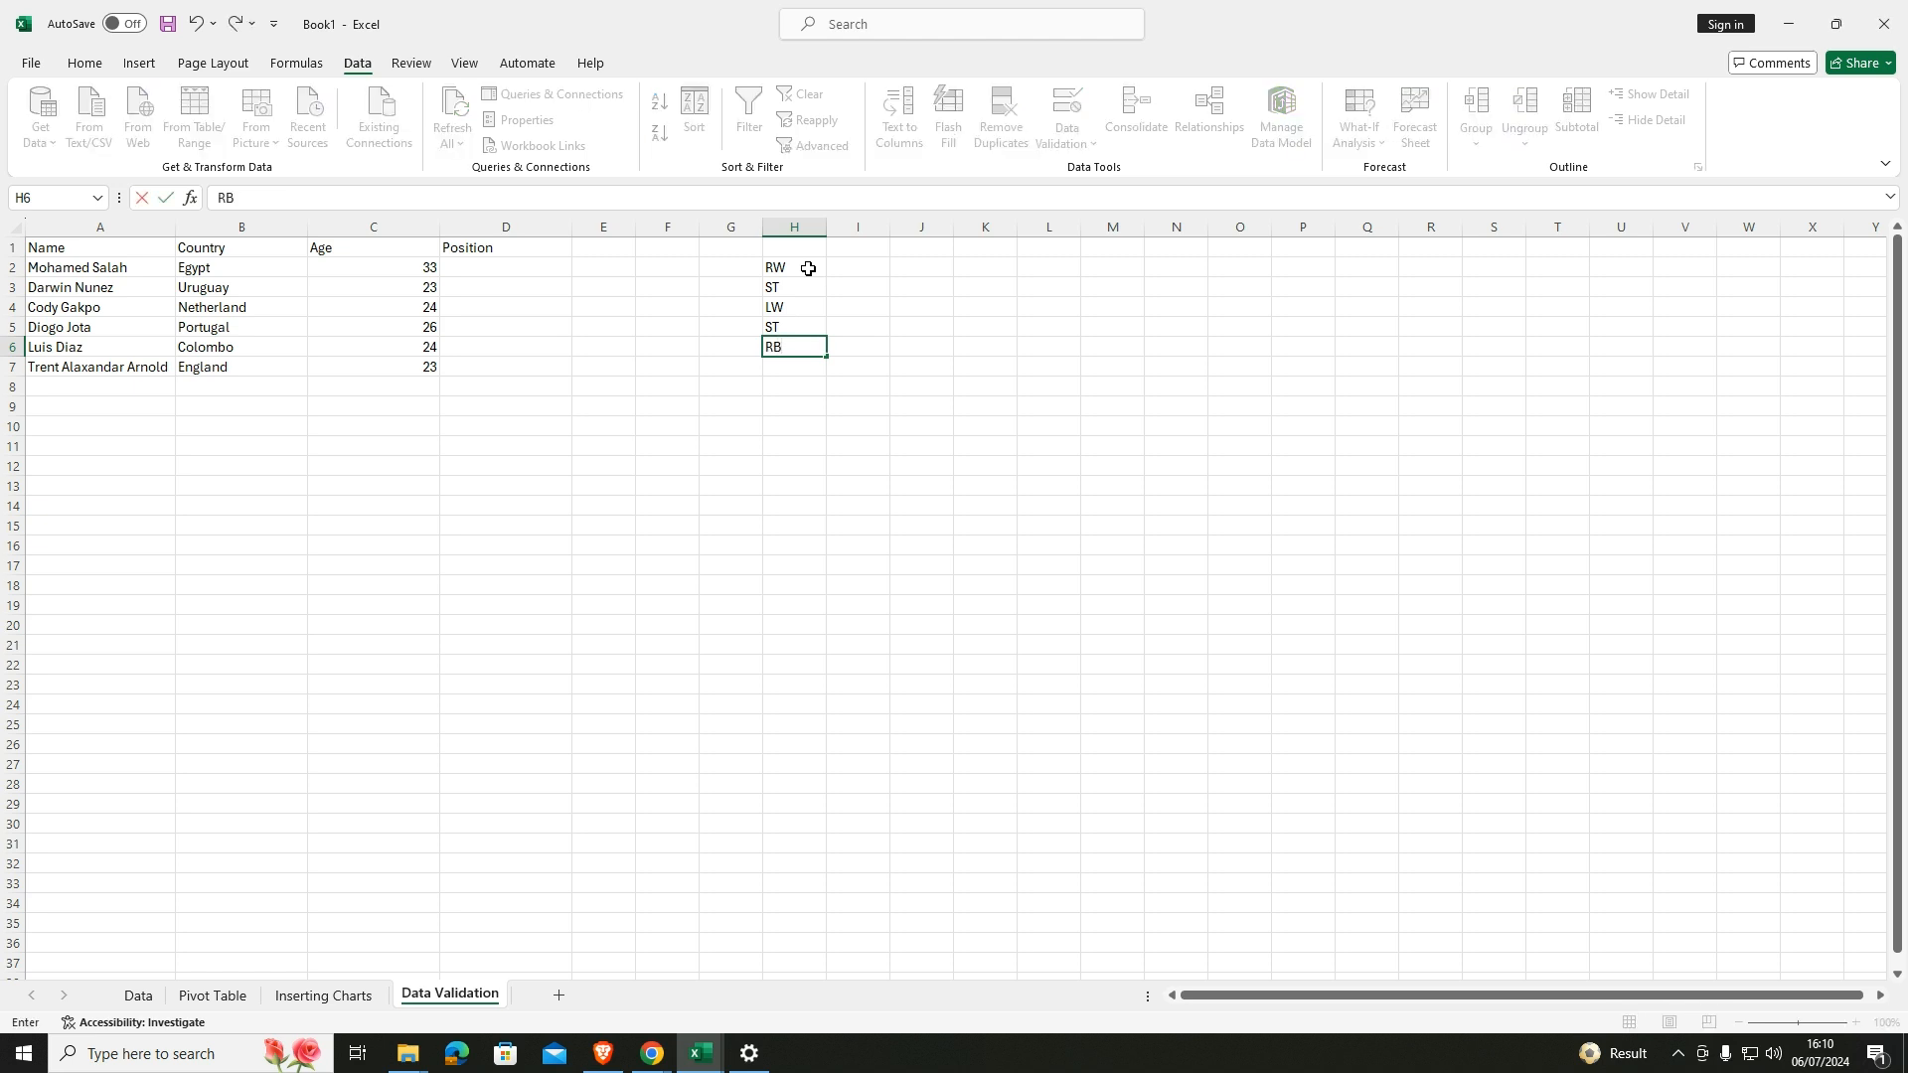
pyautogui.press('Return')
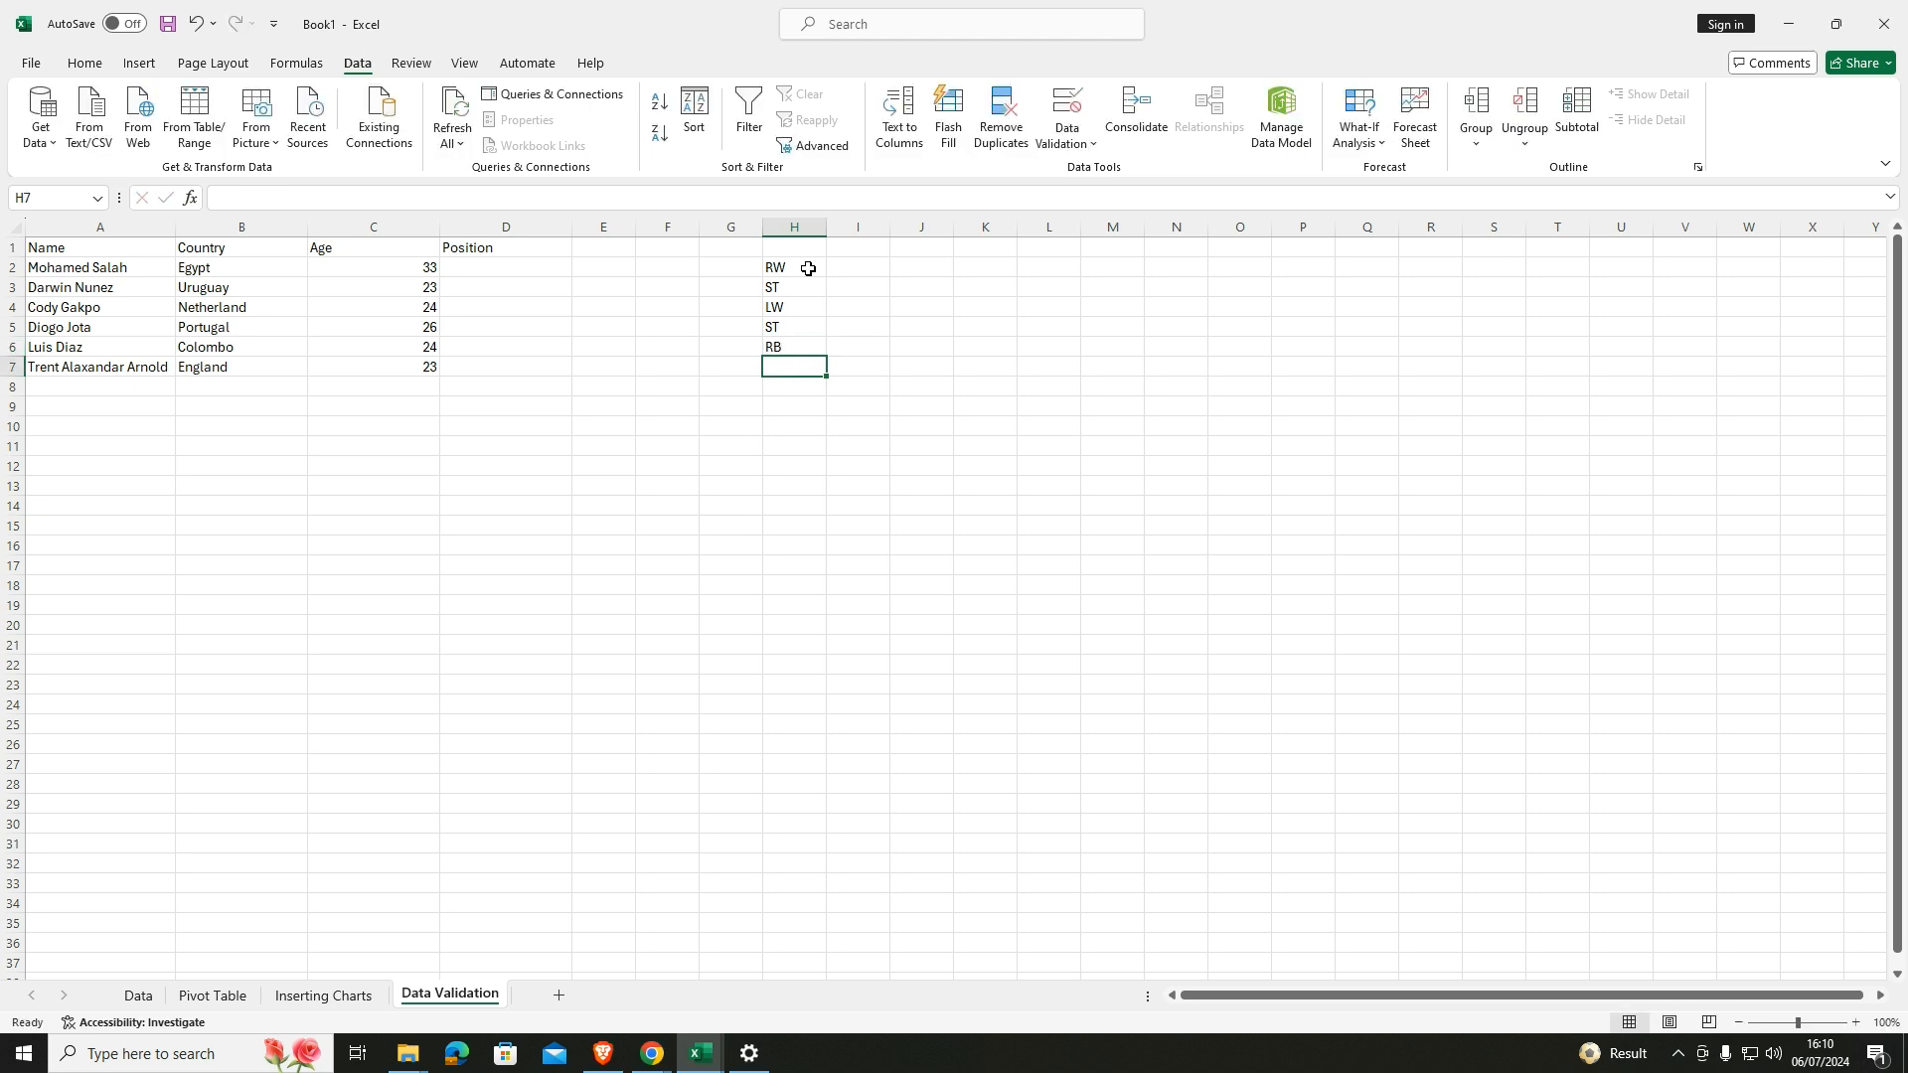
# Apply List data validation to Position cells D2:D7, using the position abbreviations in column H as the source.
pyautogui.moveTo(518, 264); pyautogui.dragTo(527, 372)
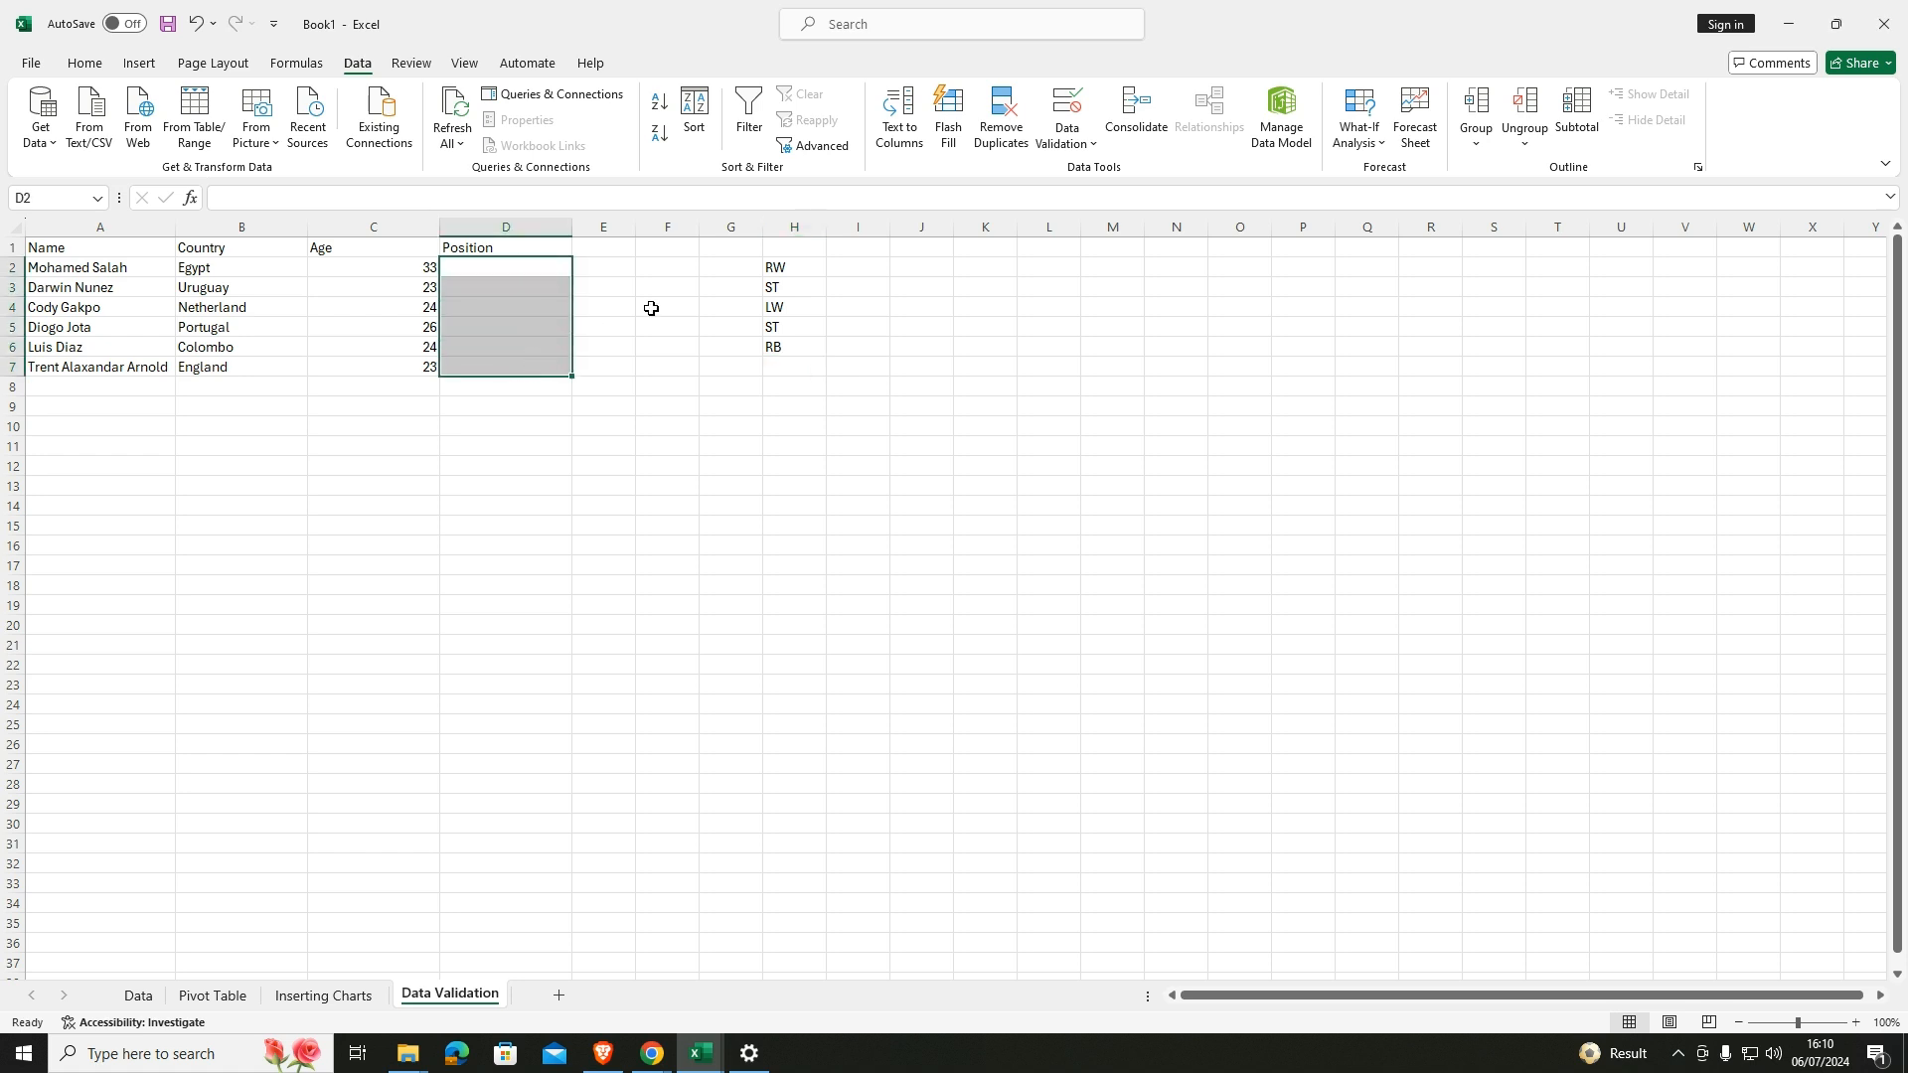
pyautogui.click(1066, 109)
pyautogui.click(1018, 355)
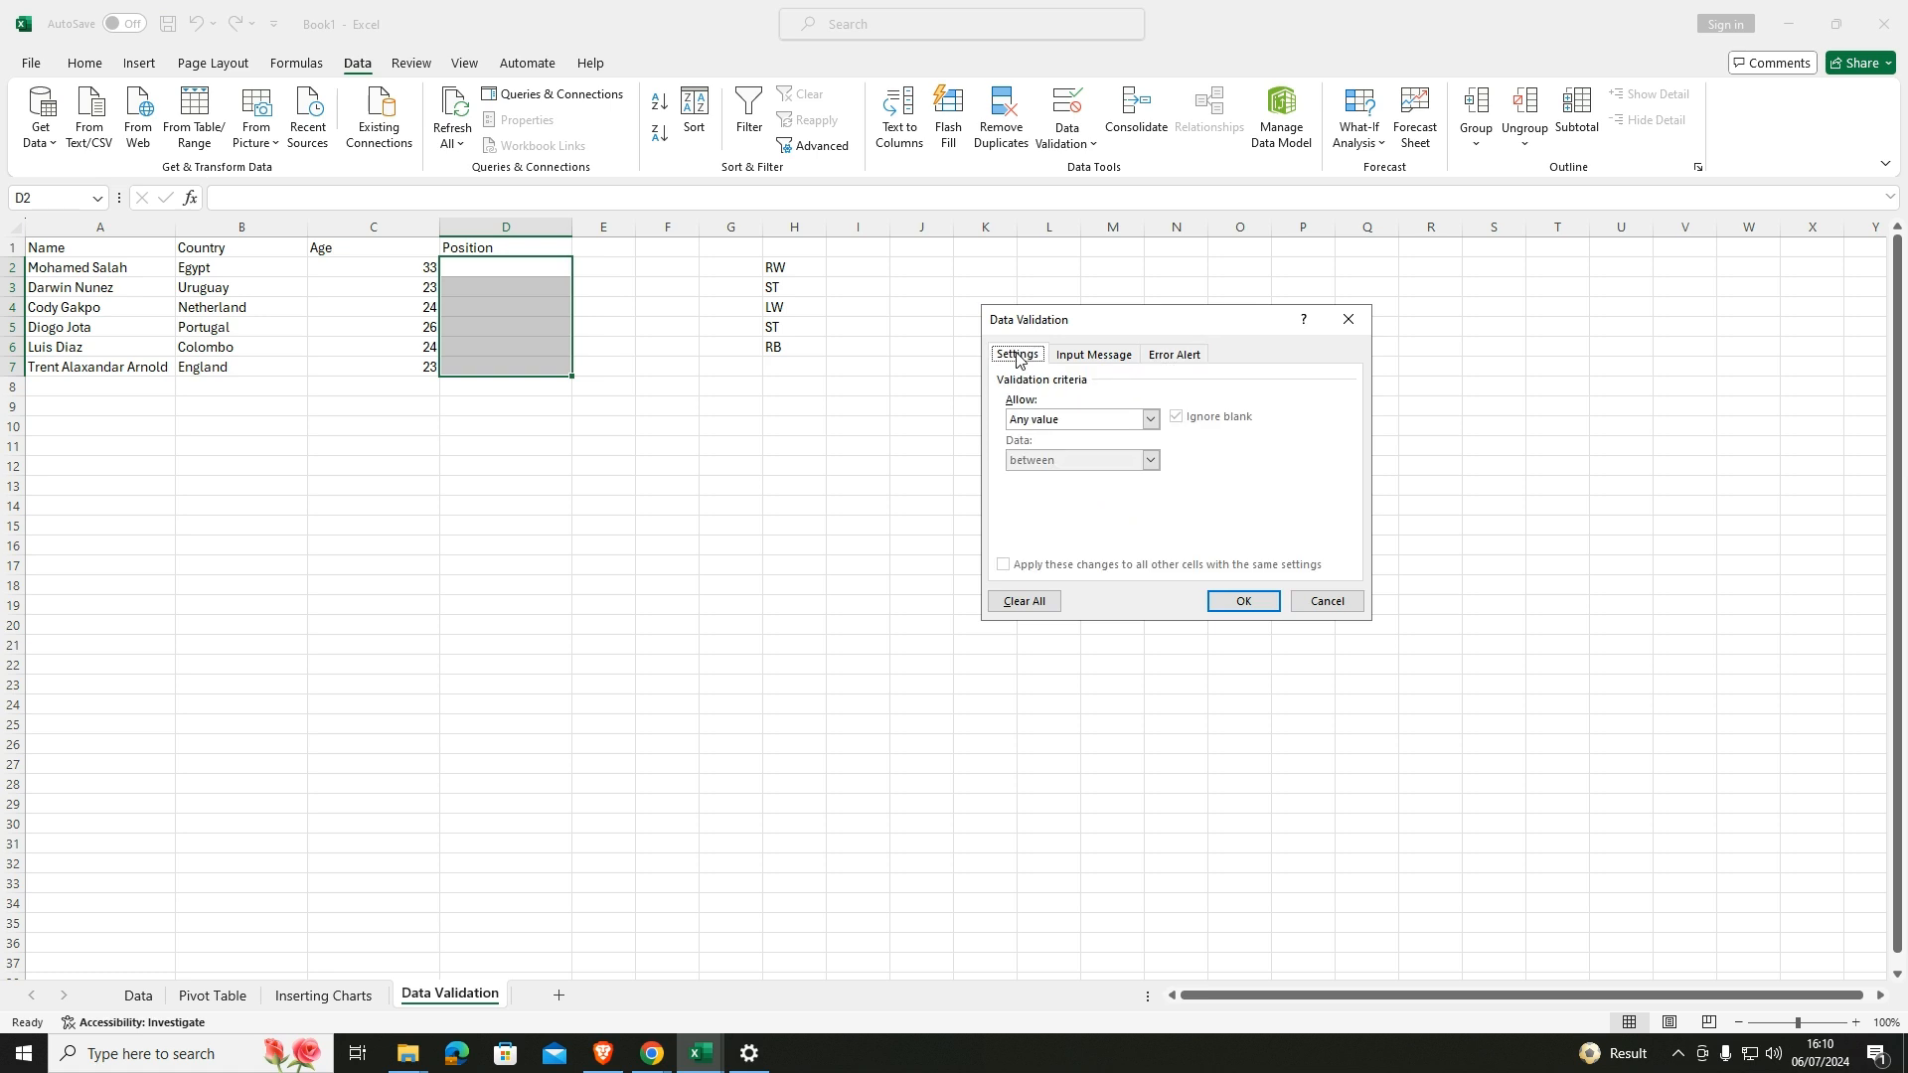
pyautogui.click(1149, 420)
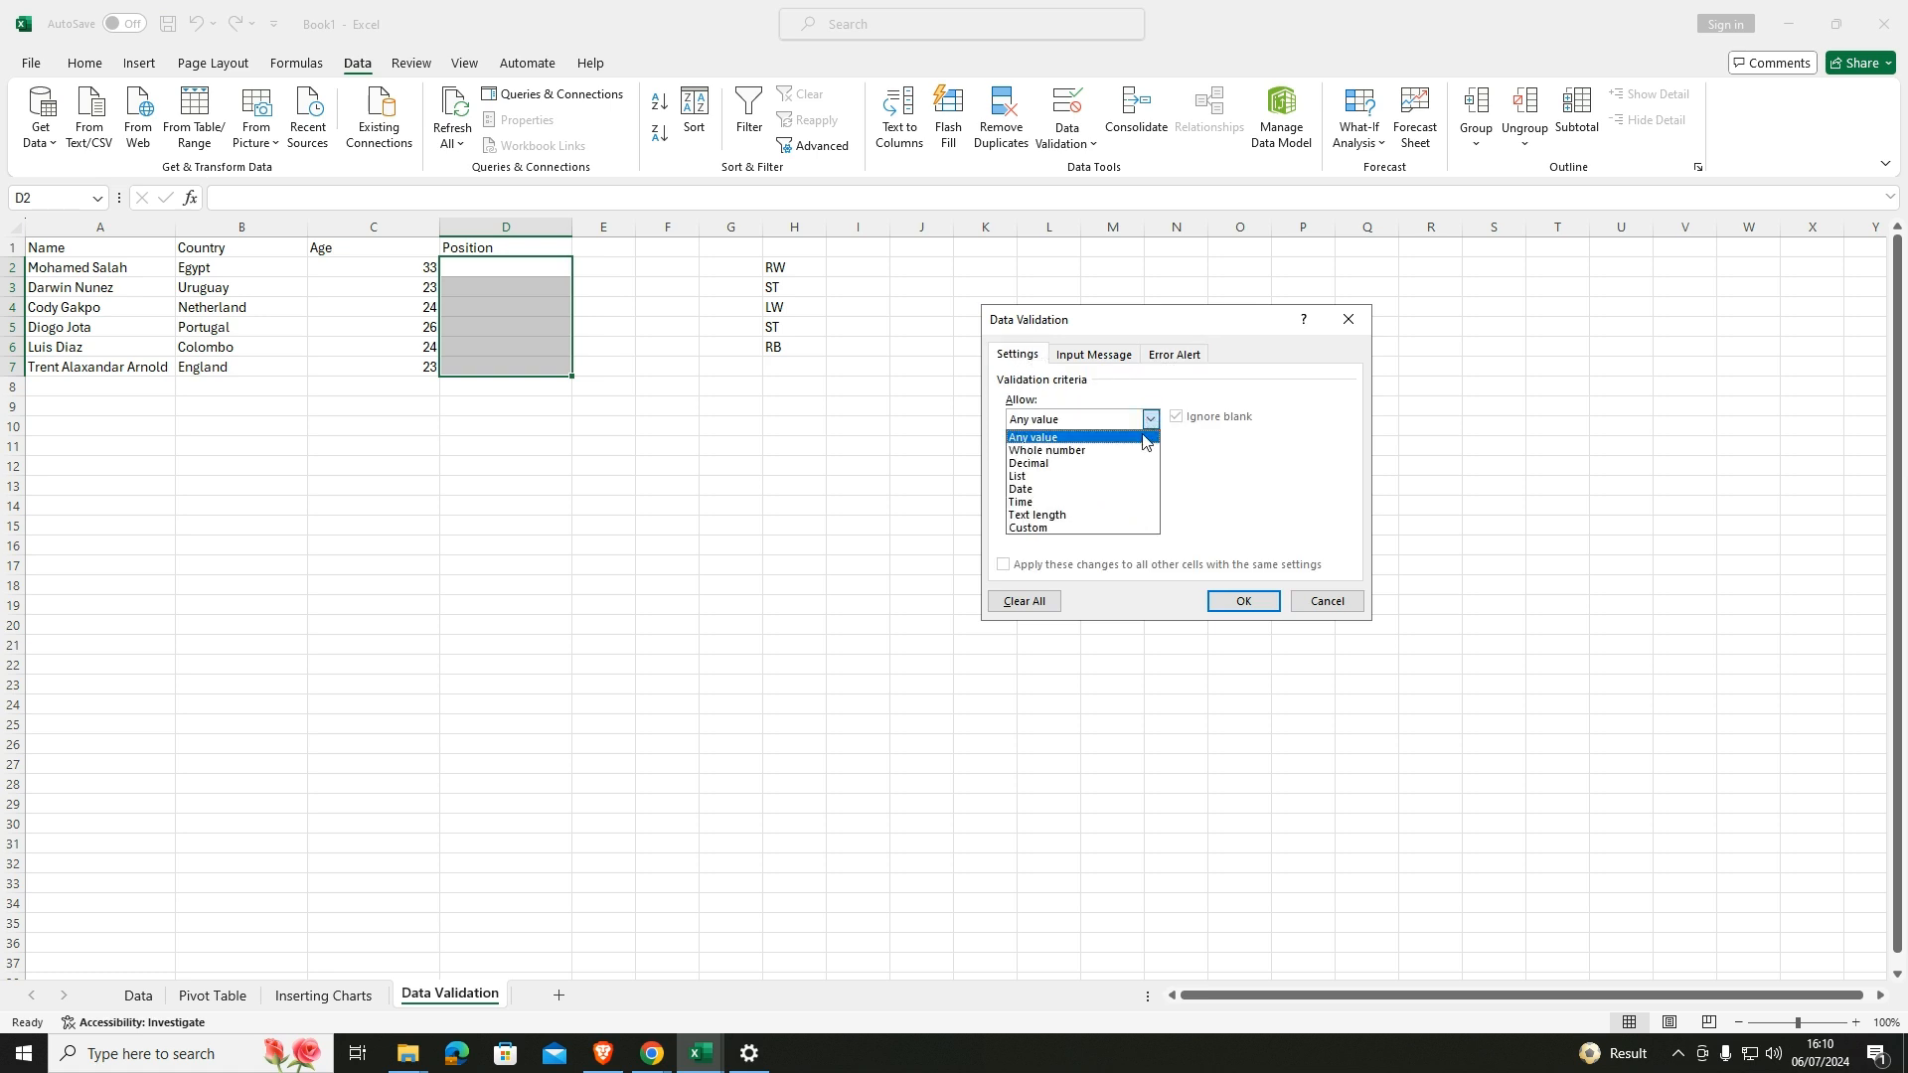
pyautogui.click(1099, 478)
pyautogui.click(1072, 500)
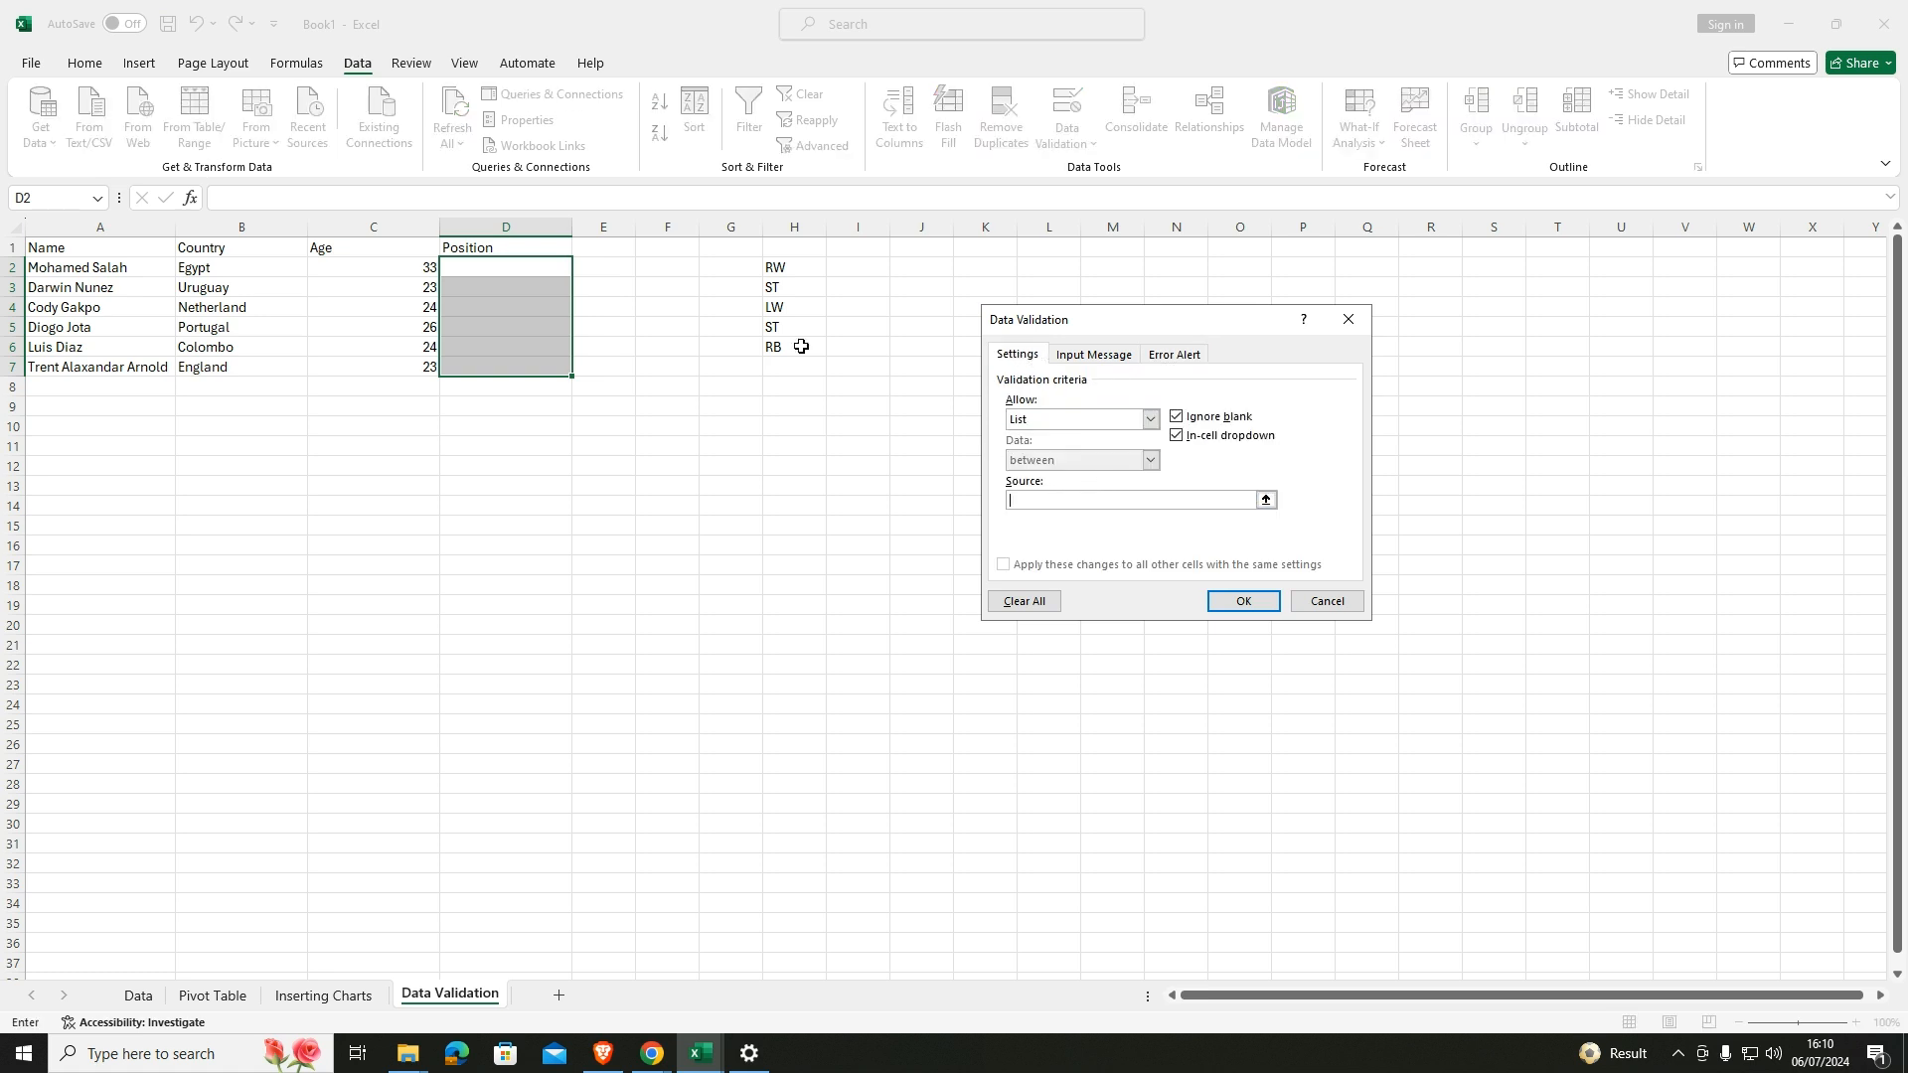
pyautogui.moveTo(783, 270); pyautogui.dragTo(804, 339)
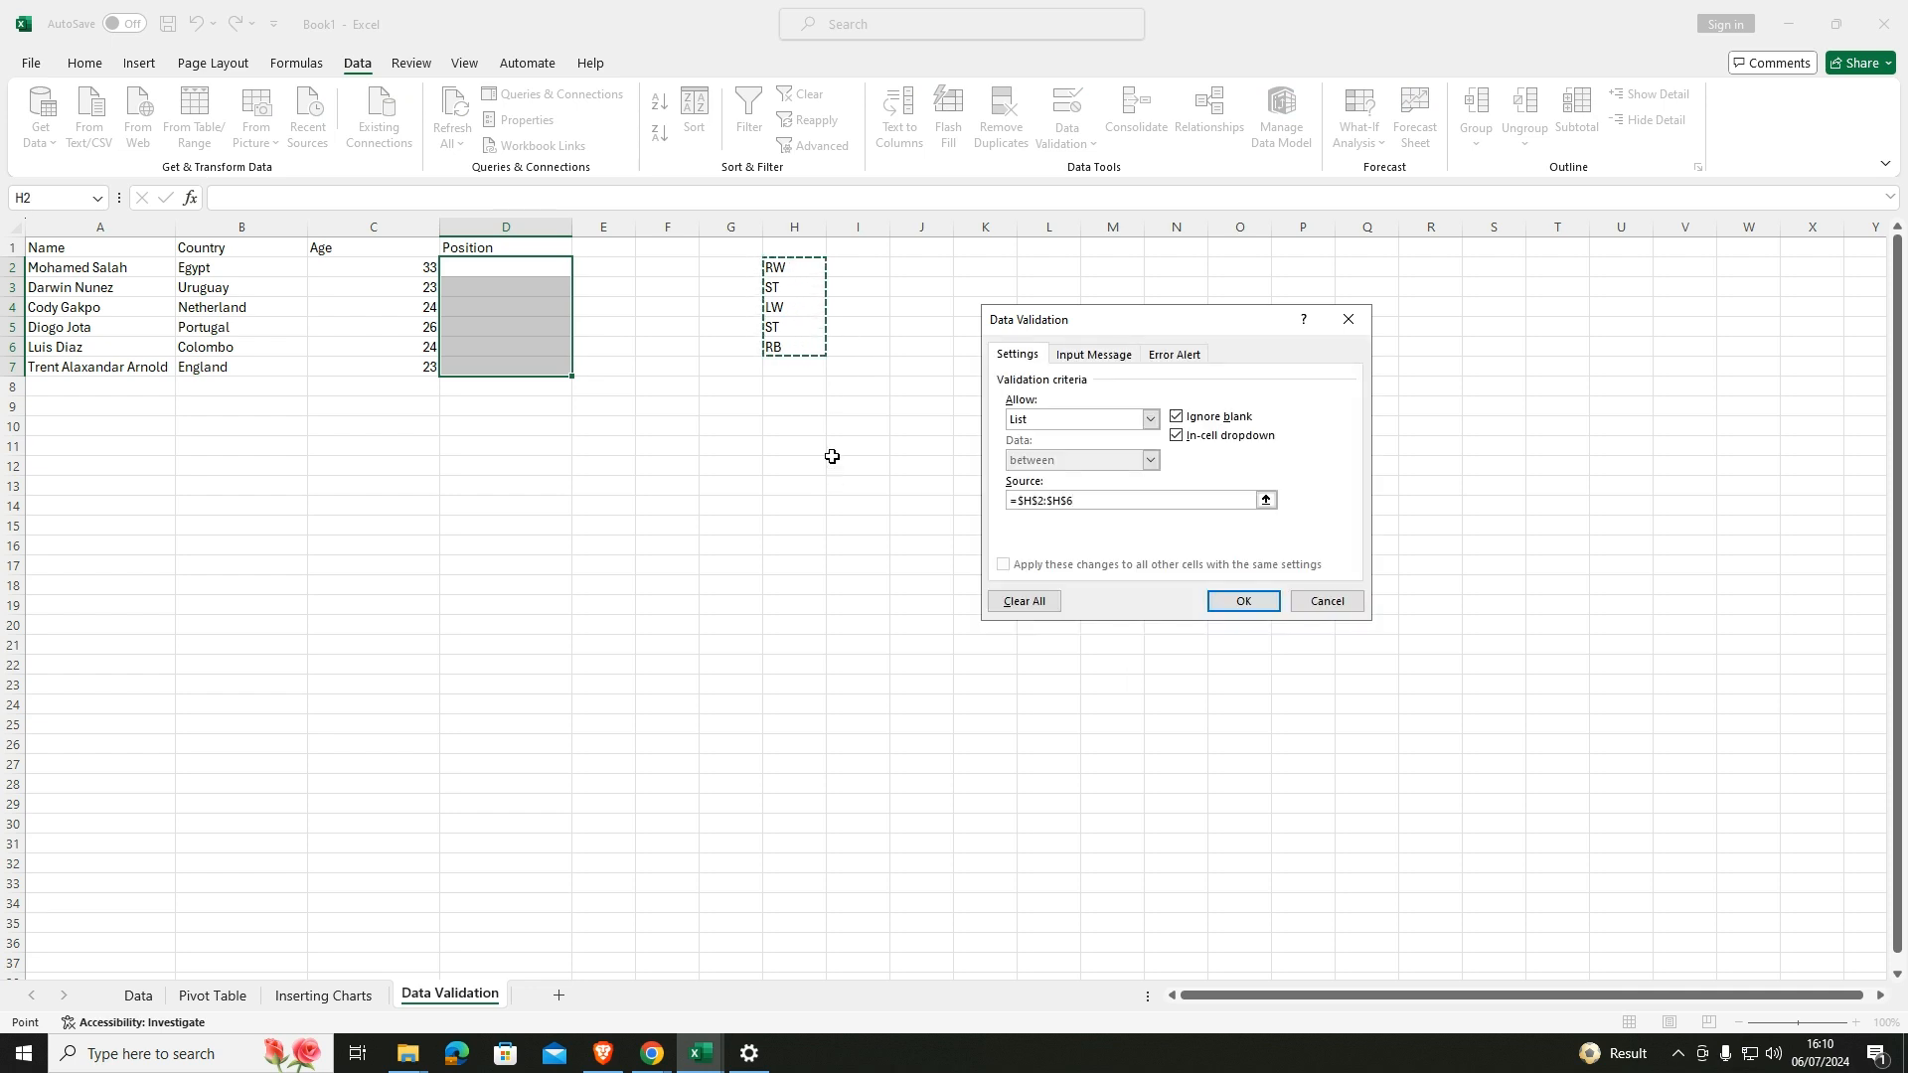
pyautogui.moveTo(775, 267); pyautogui.dragTo(805, 381)
pyautogui.click(1242, 603)
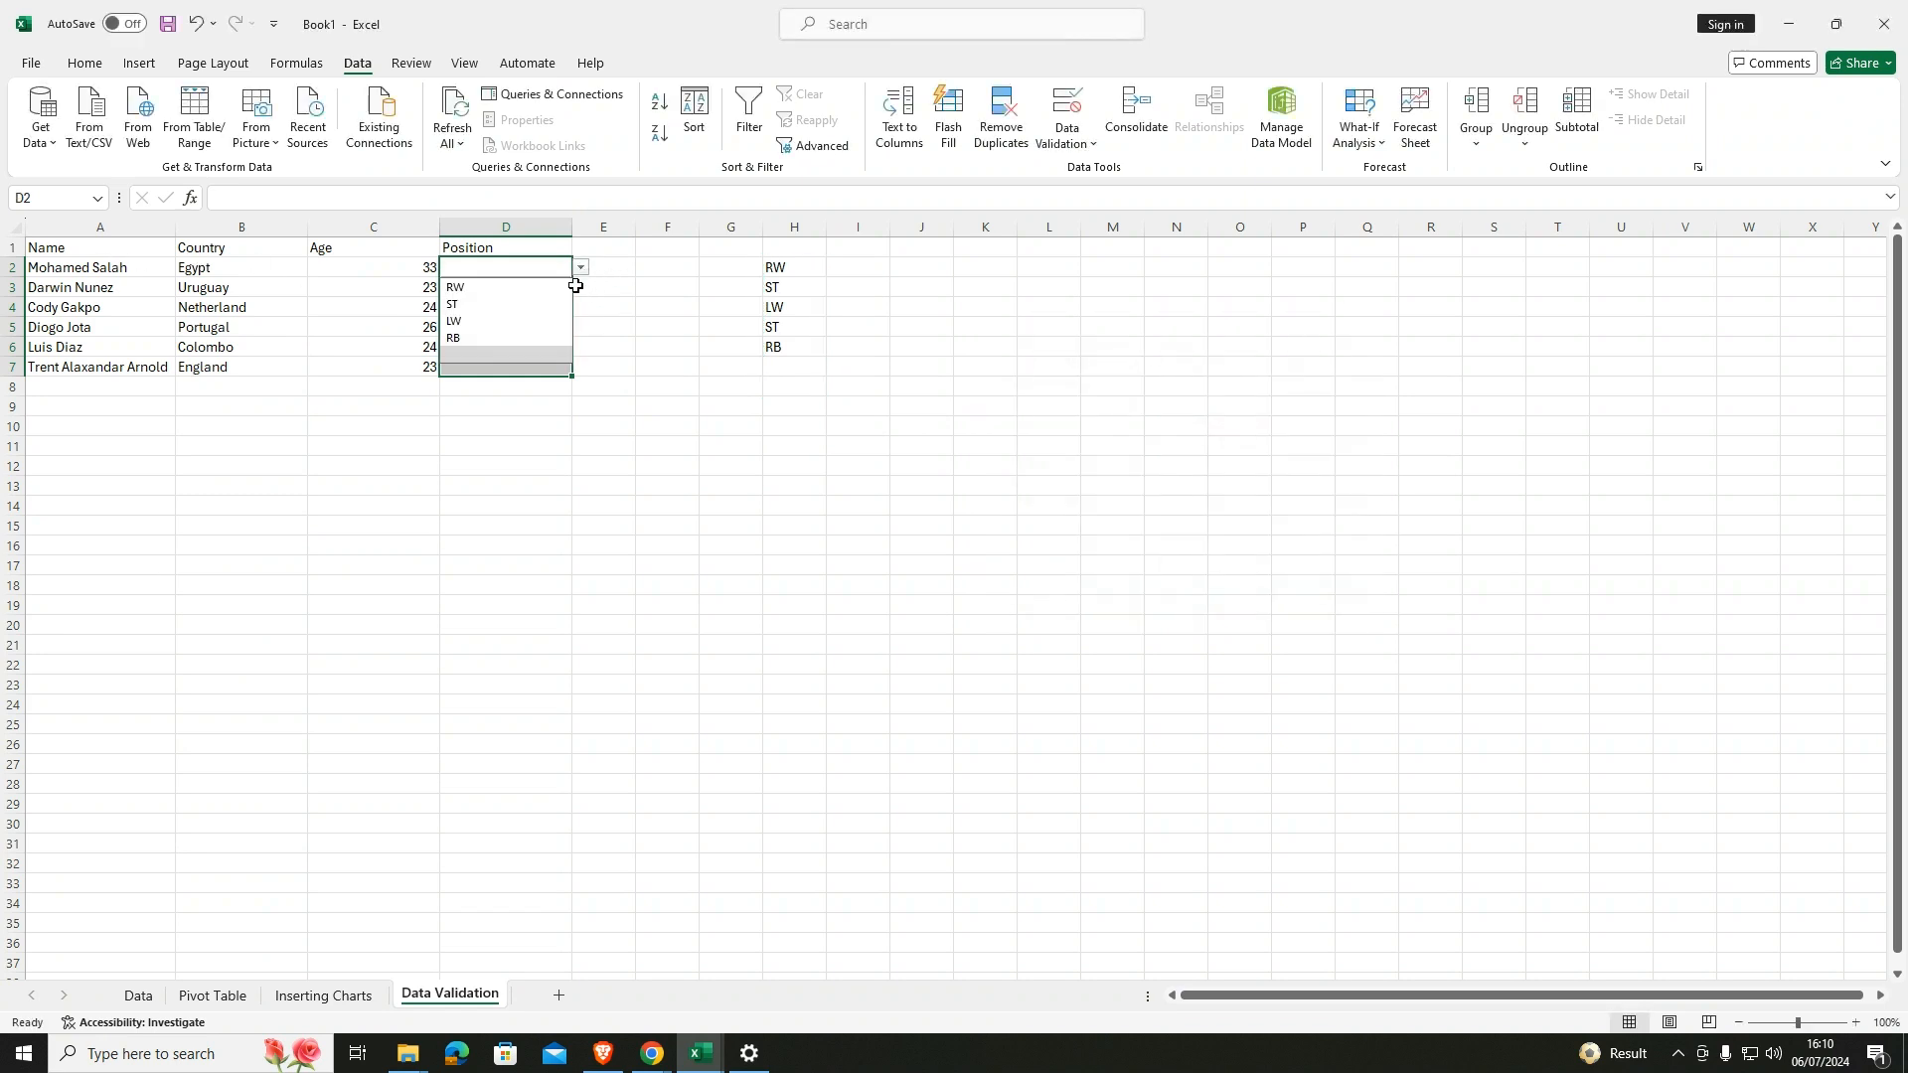
# Choose the positions RW for D2, ST for D3 and LW for D4 from the validation list.
pyautogui.click(509, 288)
pyautogui.press('Return')
pyautogui.click(591, 295)
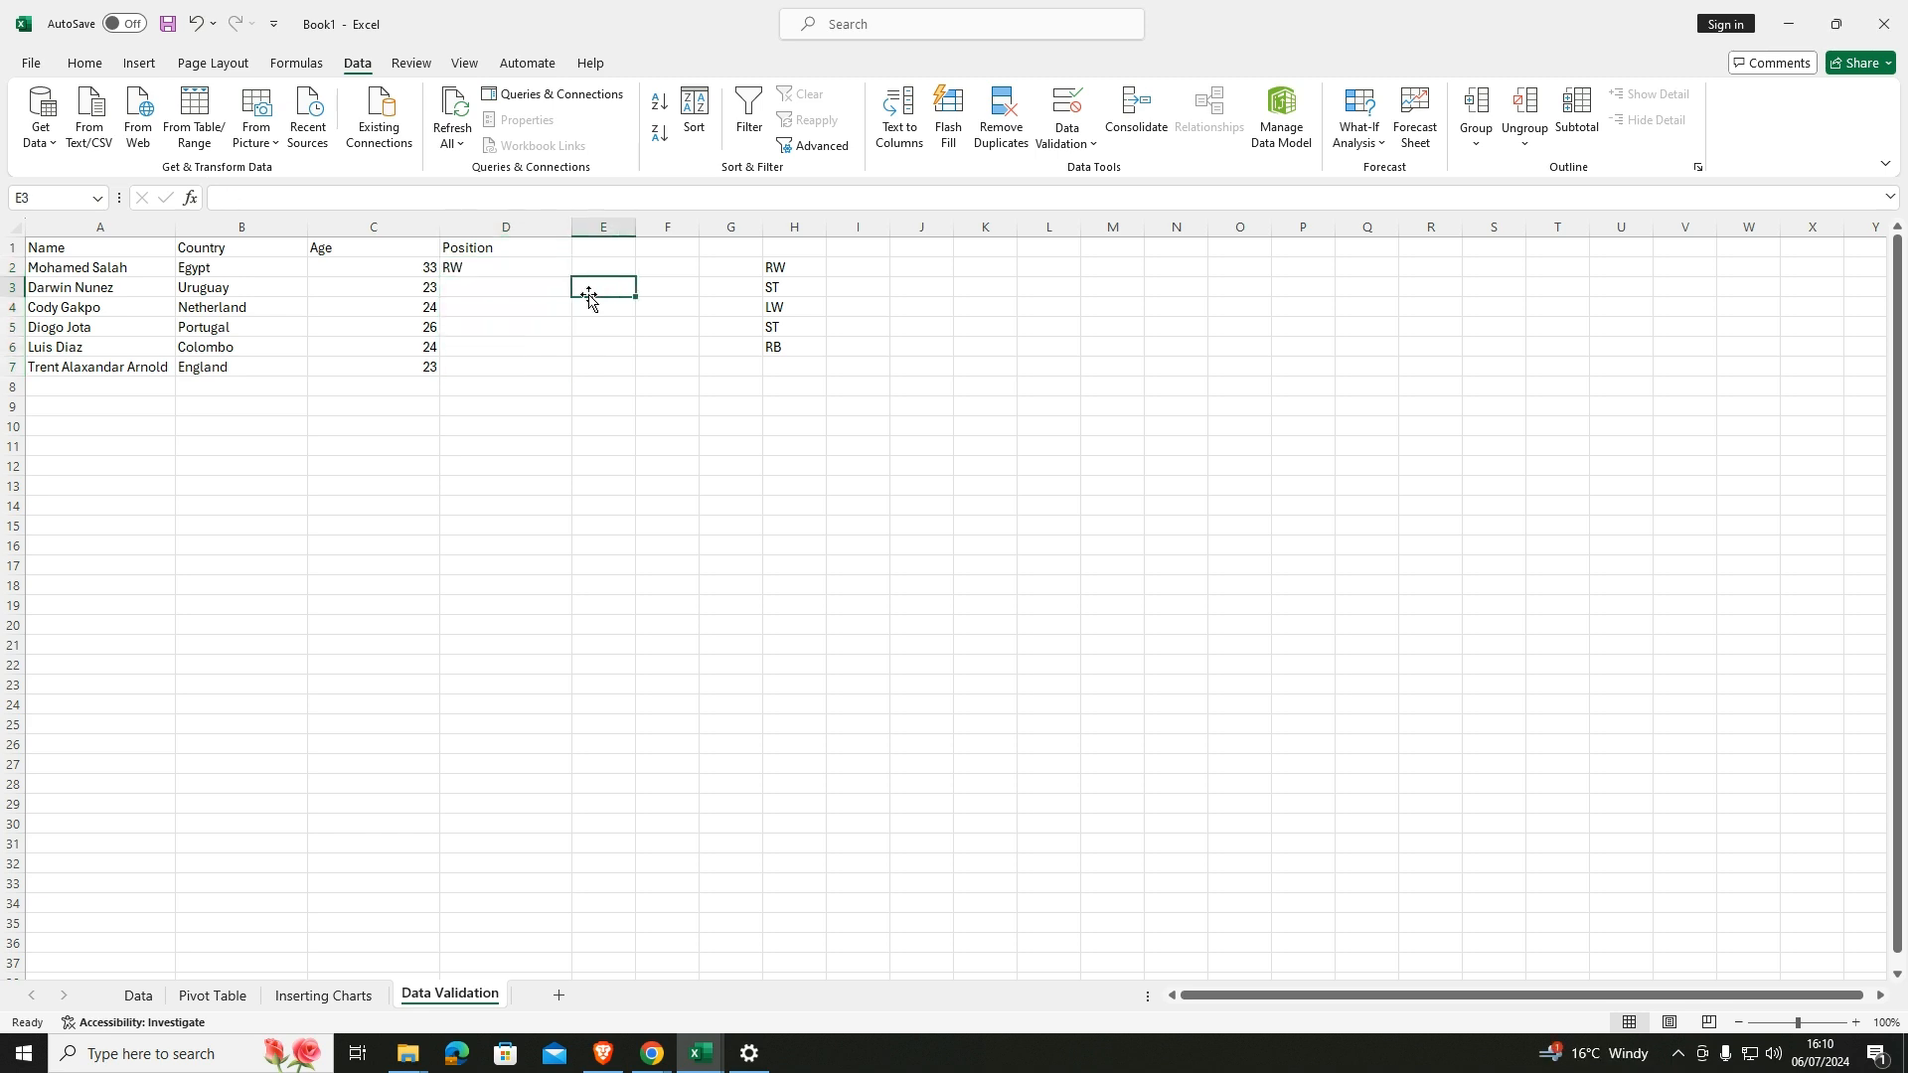
pyautogui.click(517, 282)
pyautogui.click(583, 288)
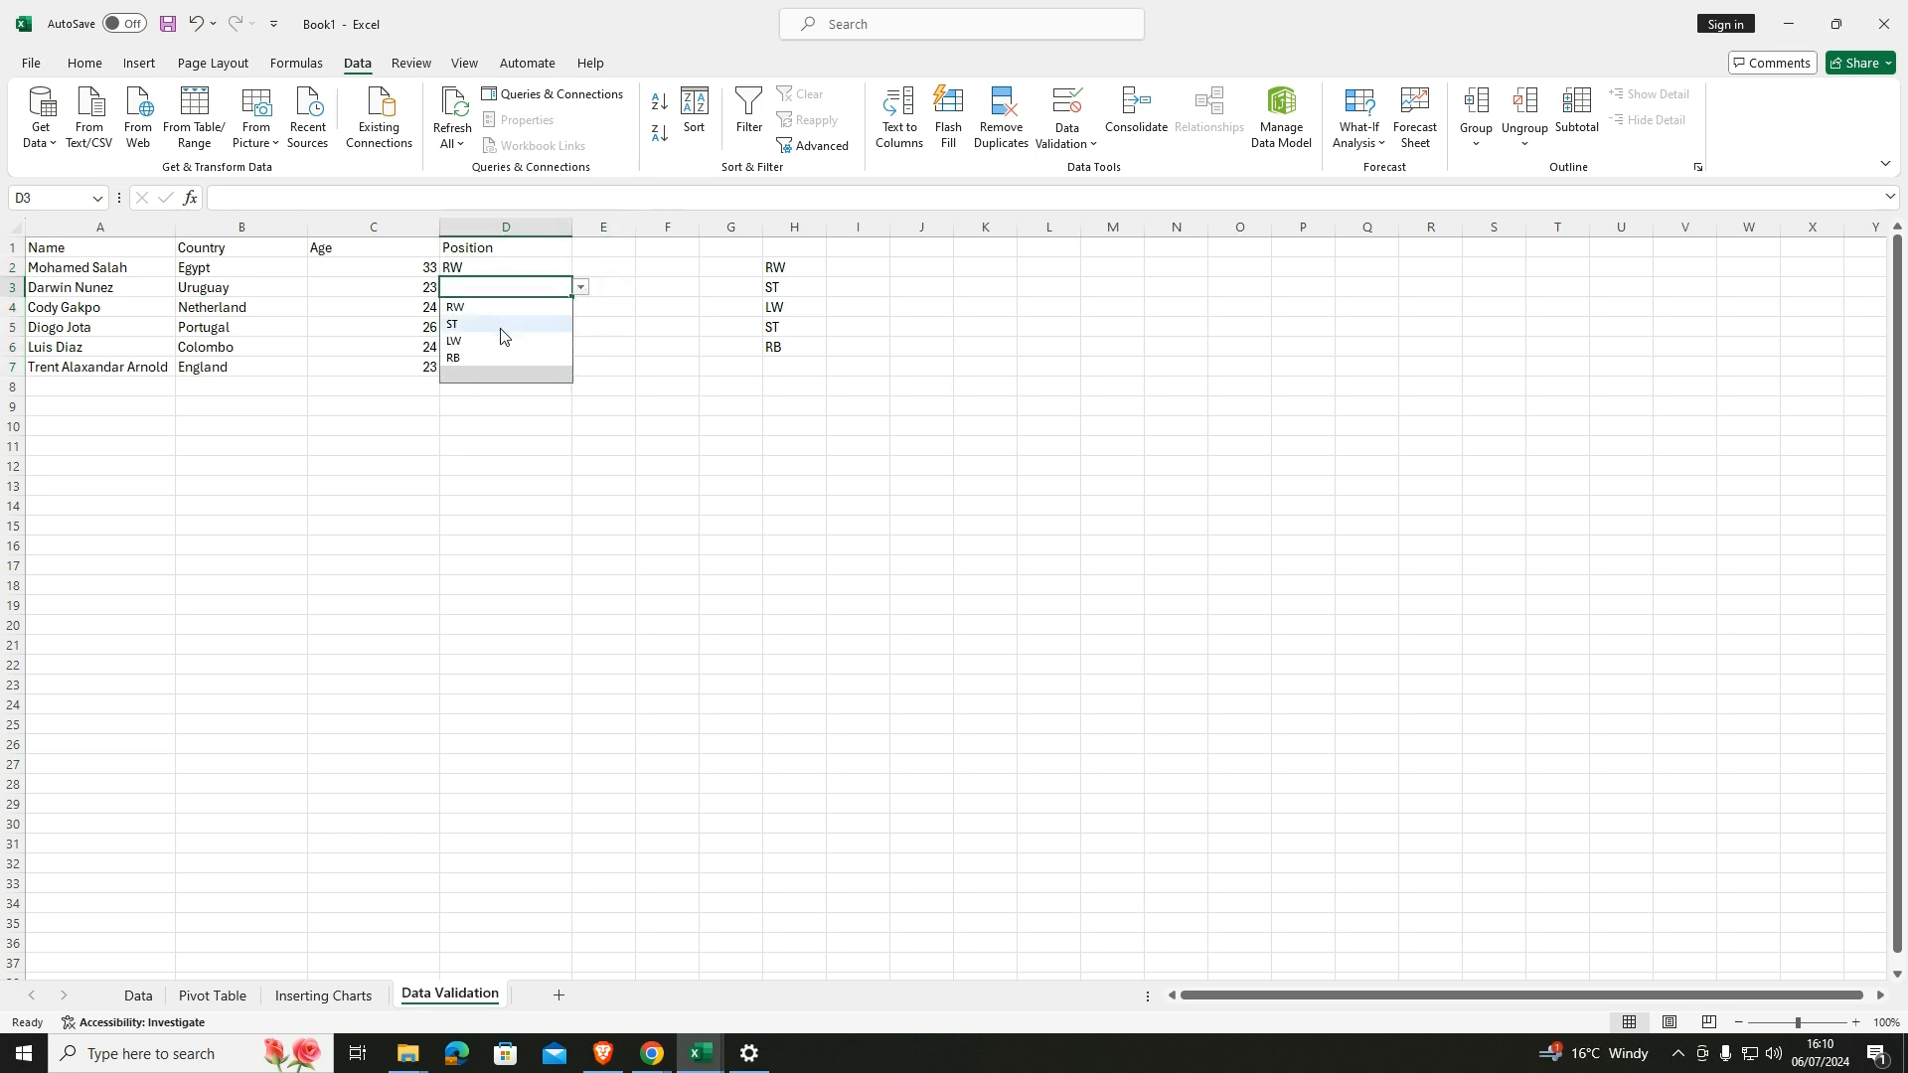
pyautogui.click(484, 325)
pyautogui.press('Return')
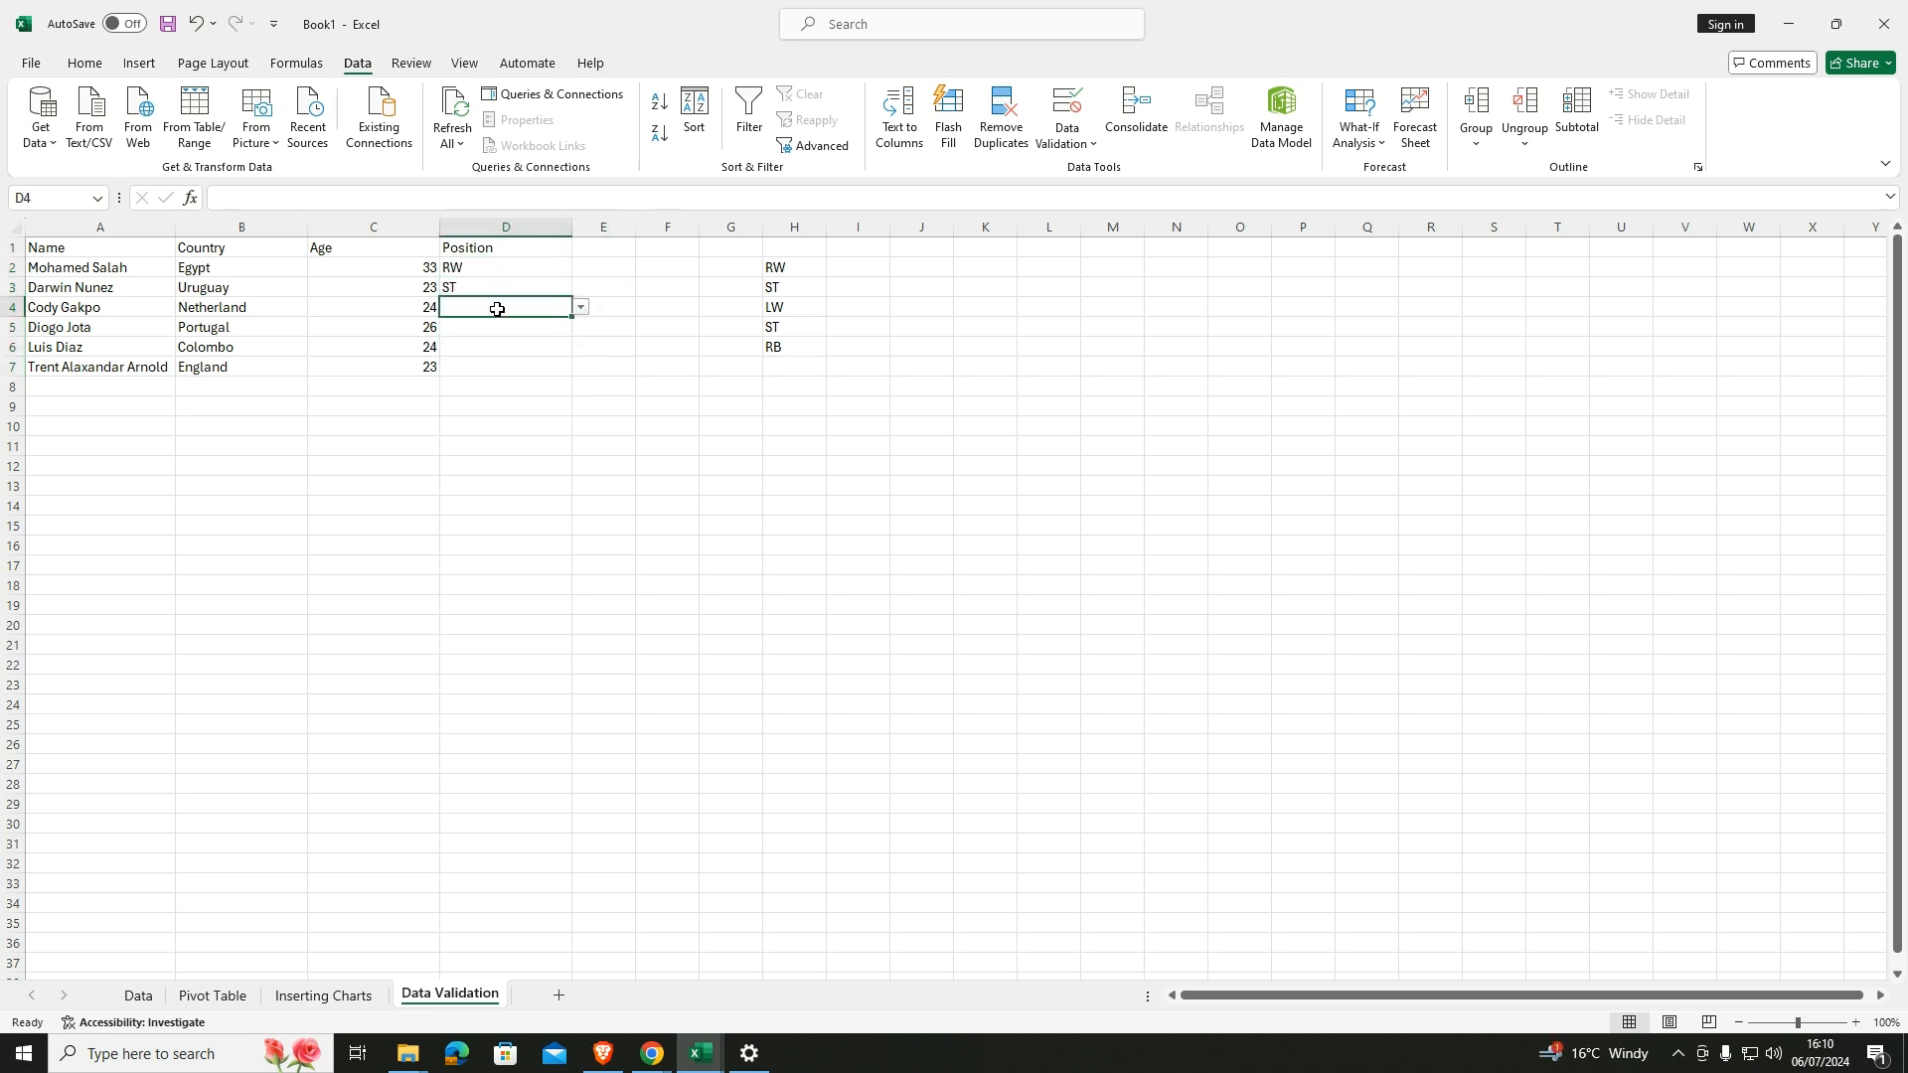
pyautogui.click(580, 310)
pyautogui.click(507, 366)
pyautogui.press('Return')
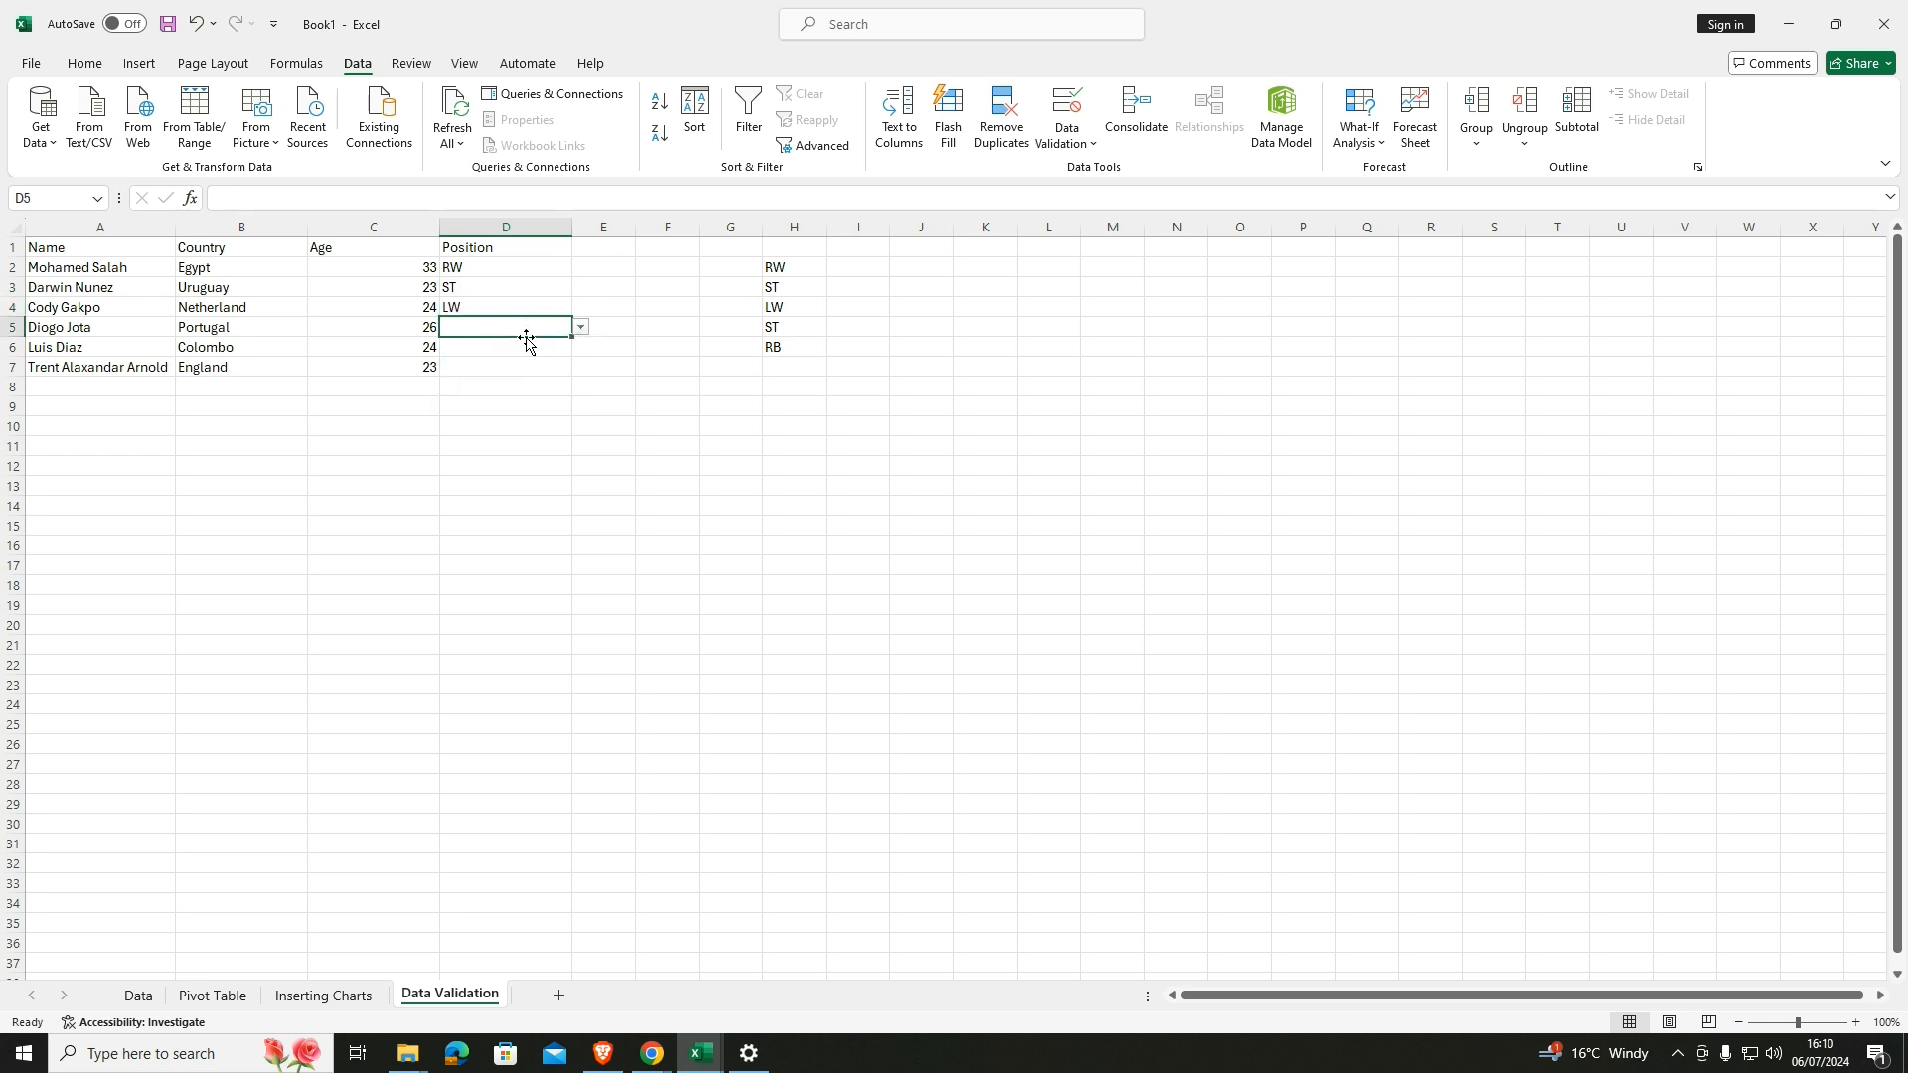
# Choose the positions ST for D5, LW for D6 and RB for D7 from the validation list.
pyautogui.click(590, 331)
pyautogui.click(527, 332)
pyautogui.click(582, 329)
pyautogui.click(473, 366)
pyautogui.press('Return')
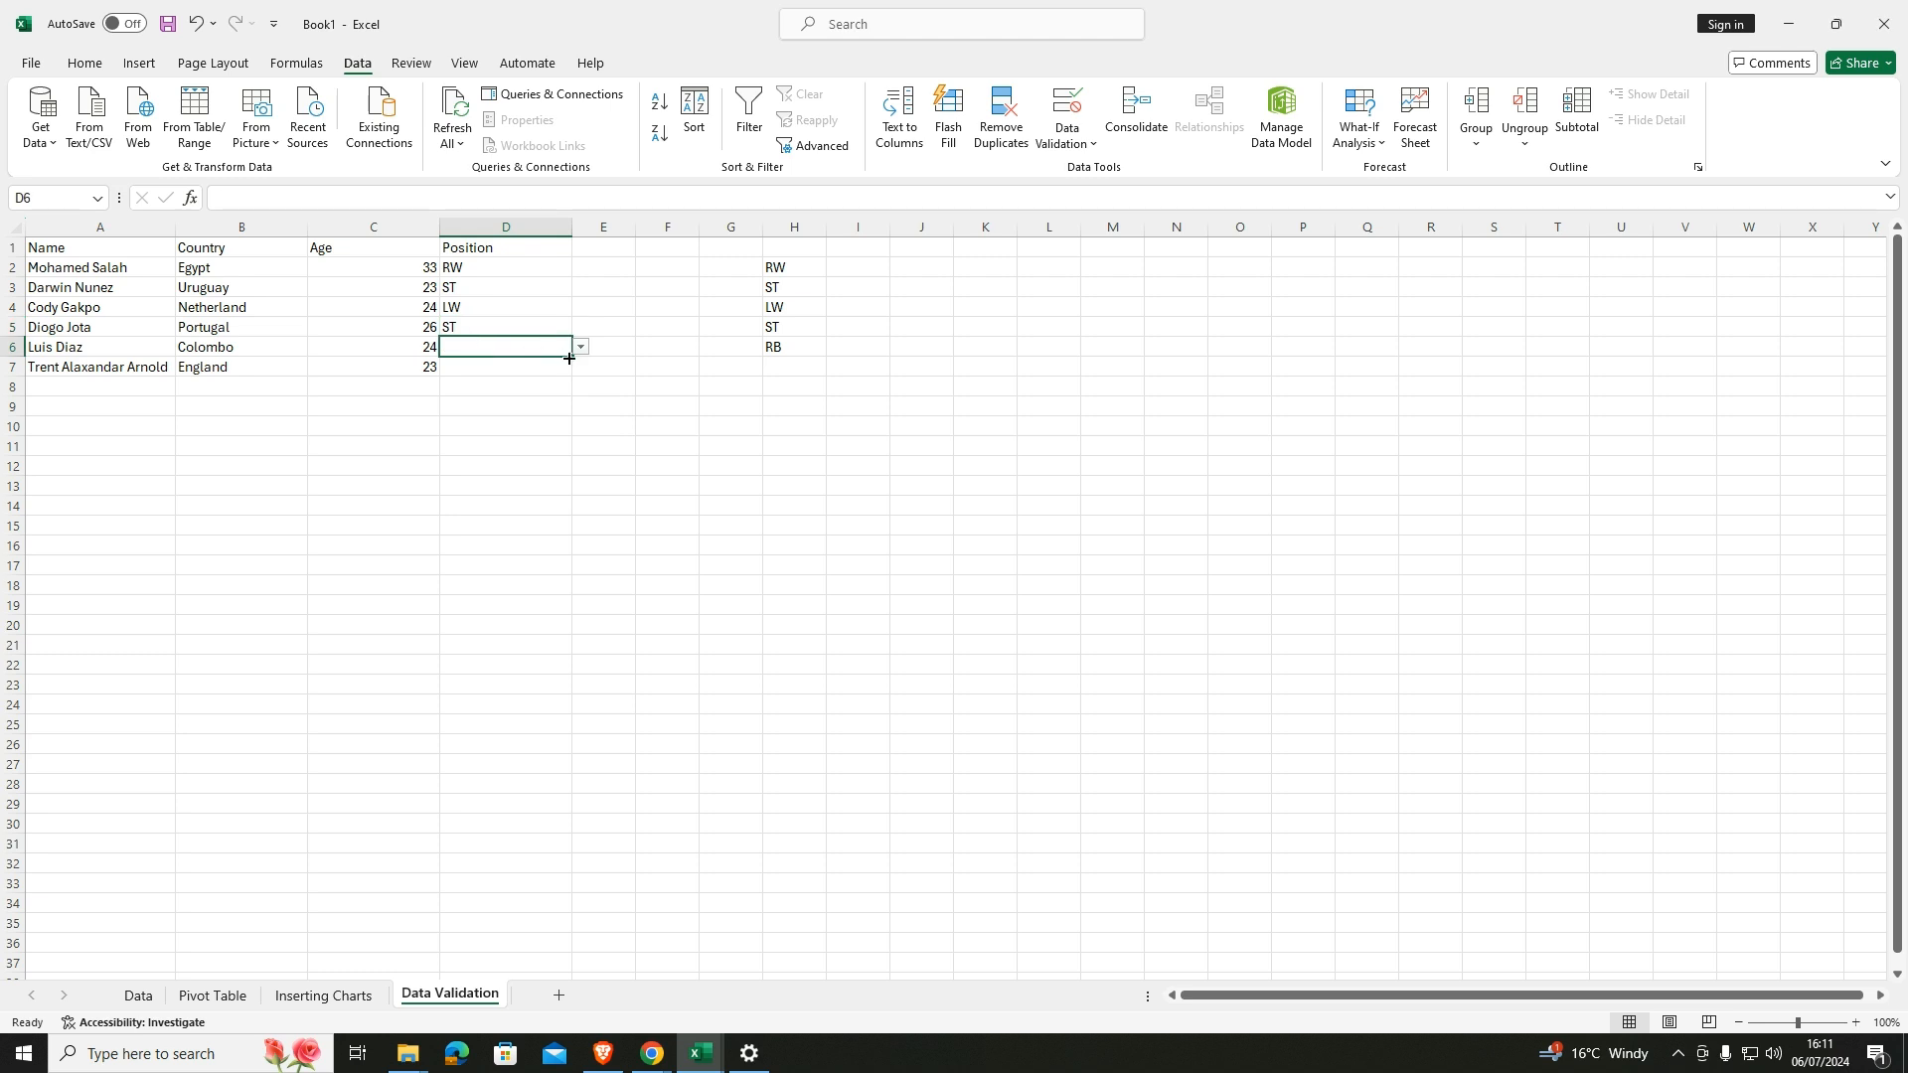
pyautogui.click(580, 346)
pyautogui.click(530, 407)
pyautogui.click(495, 368)
pyautogui.click(580, 367)
pyautogui.click(483, 437)
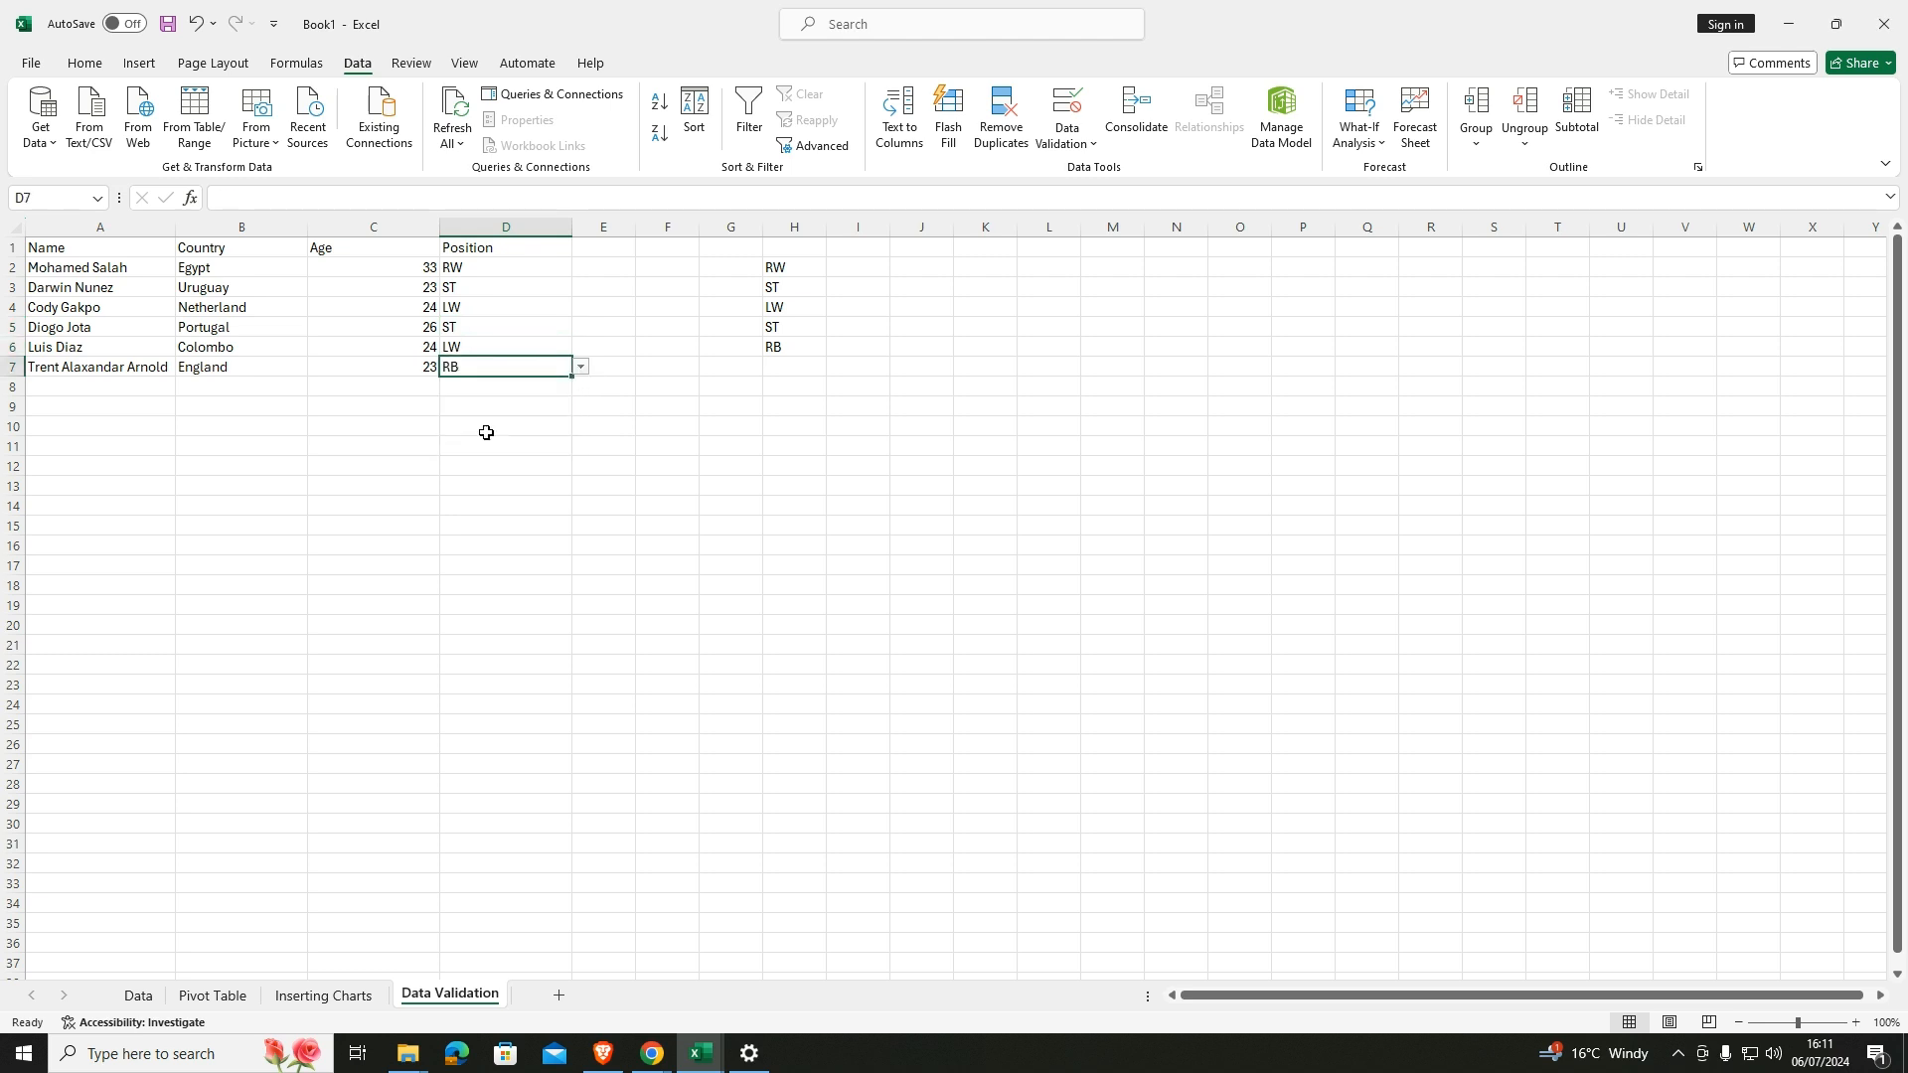
# Add the player Waturu Endo in row 8 with country Japan and age 33.
pyautogui.click(107, 387)
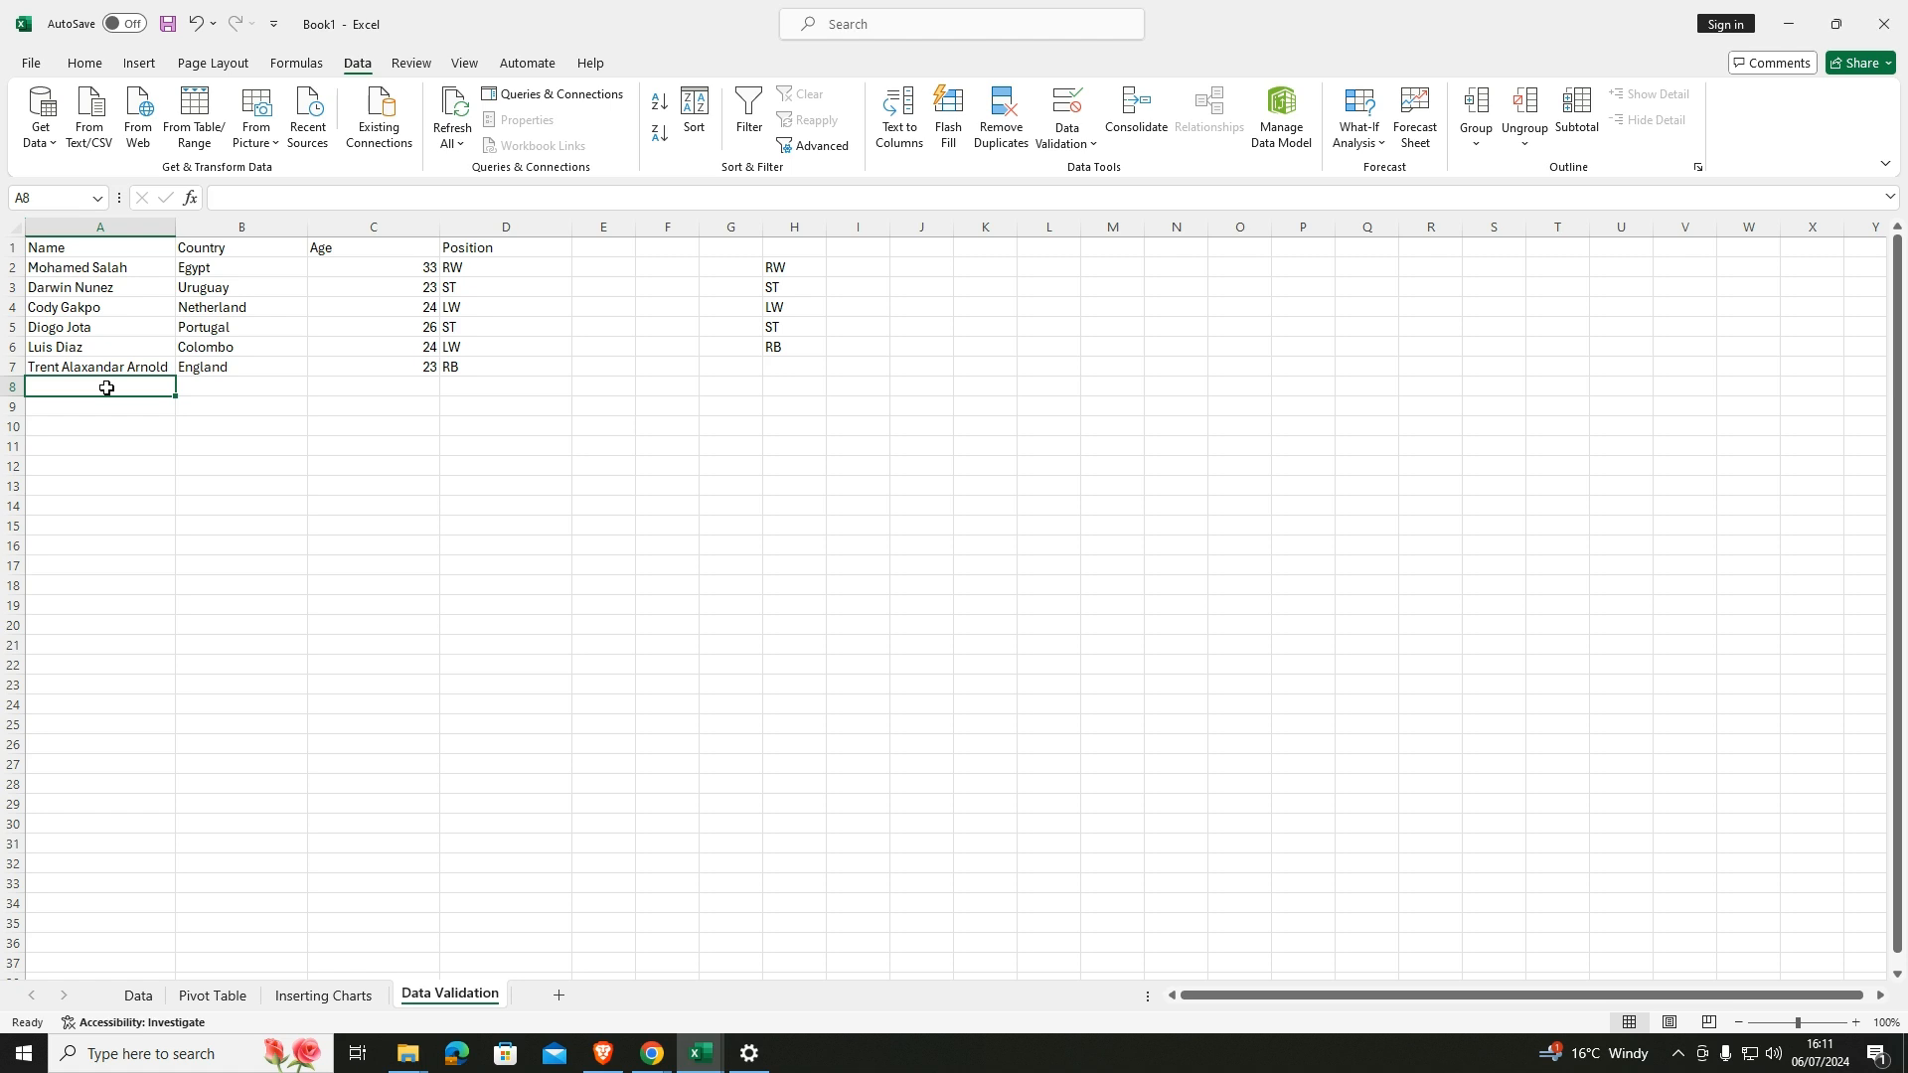
pyautogui.write('Watur')
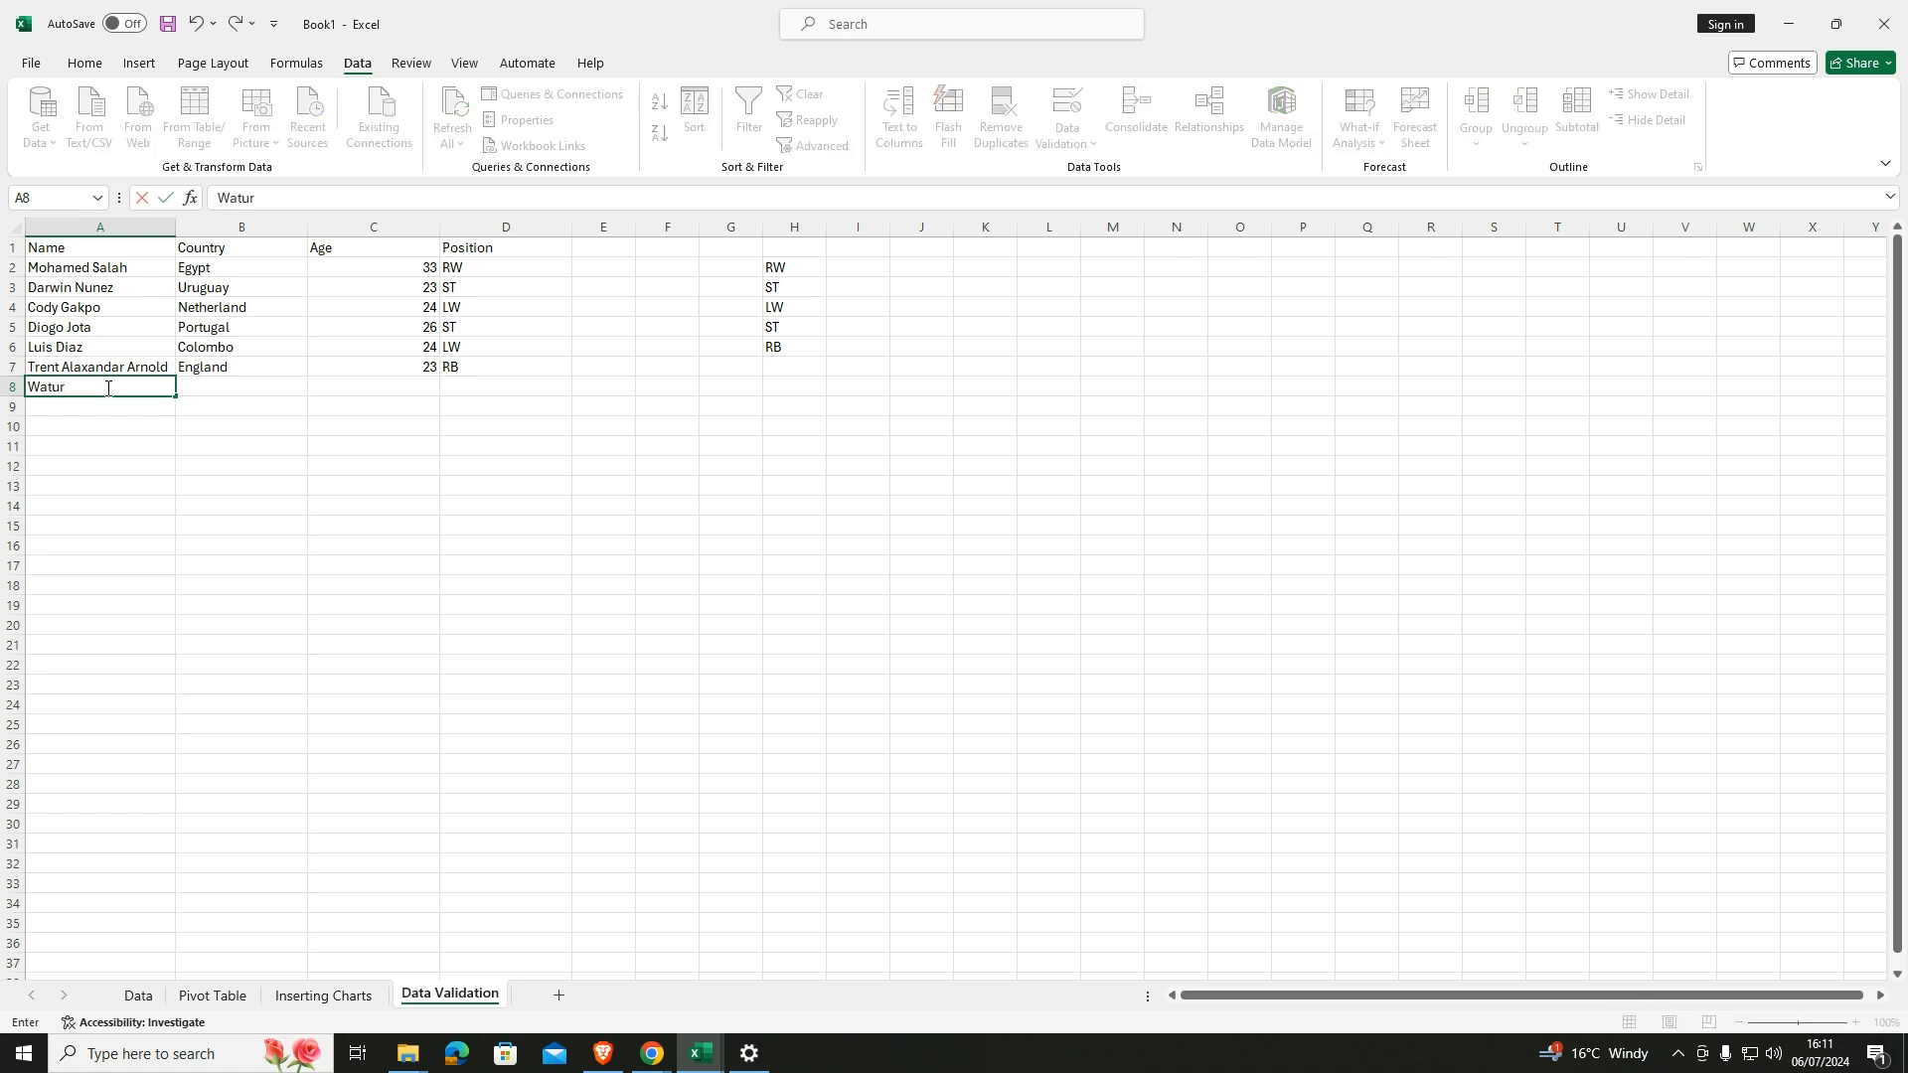
pyautogui.write('u Endo')
pyautogui.press('Tab')
pyautogui.write('Japan')
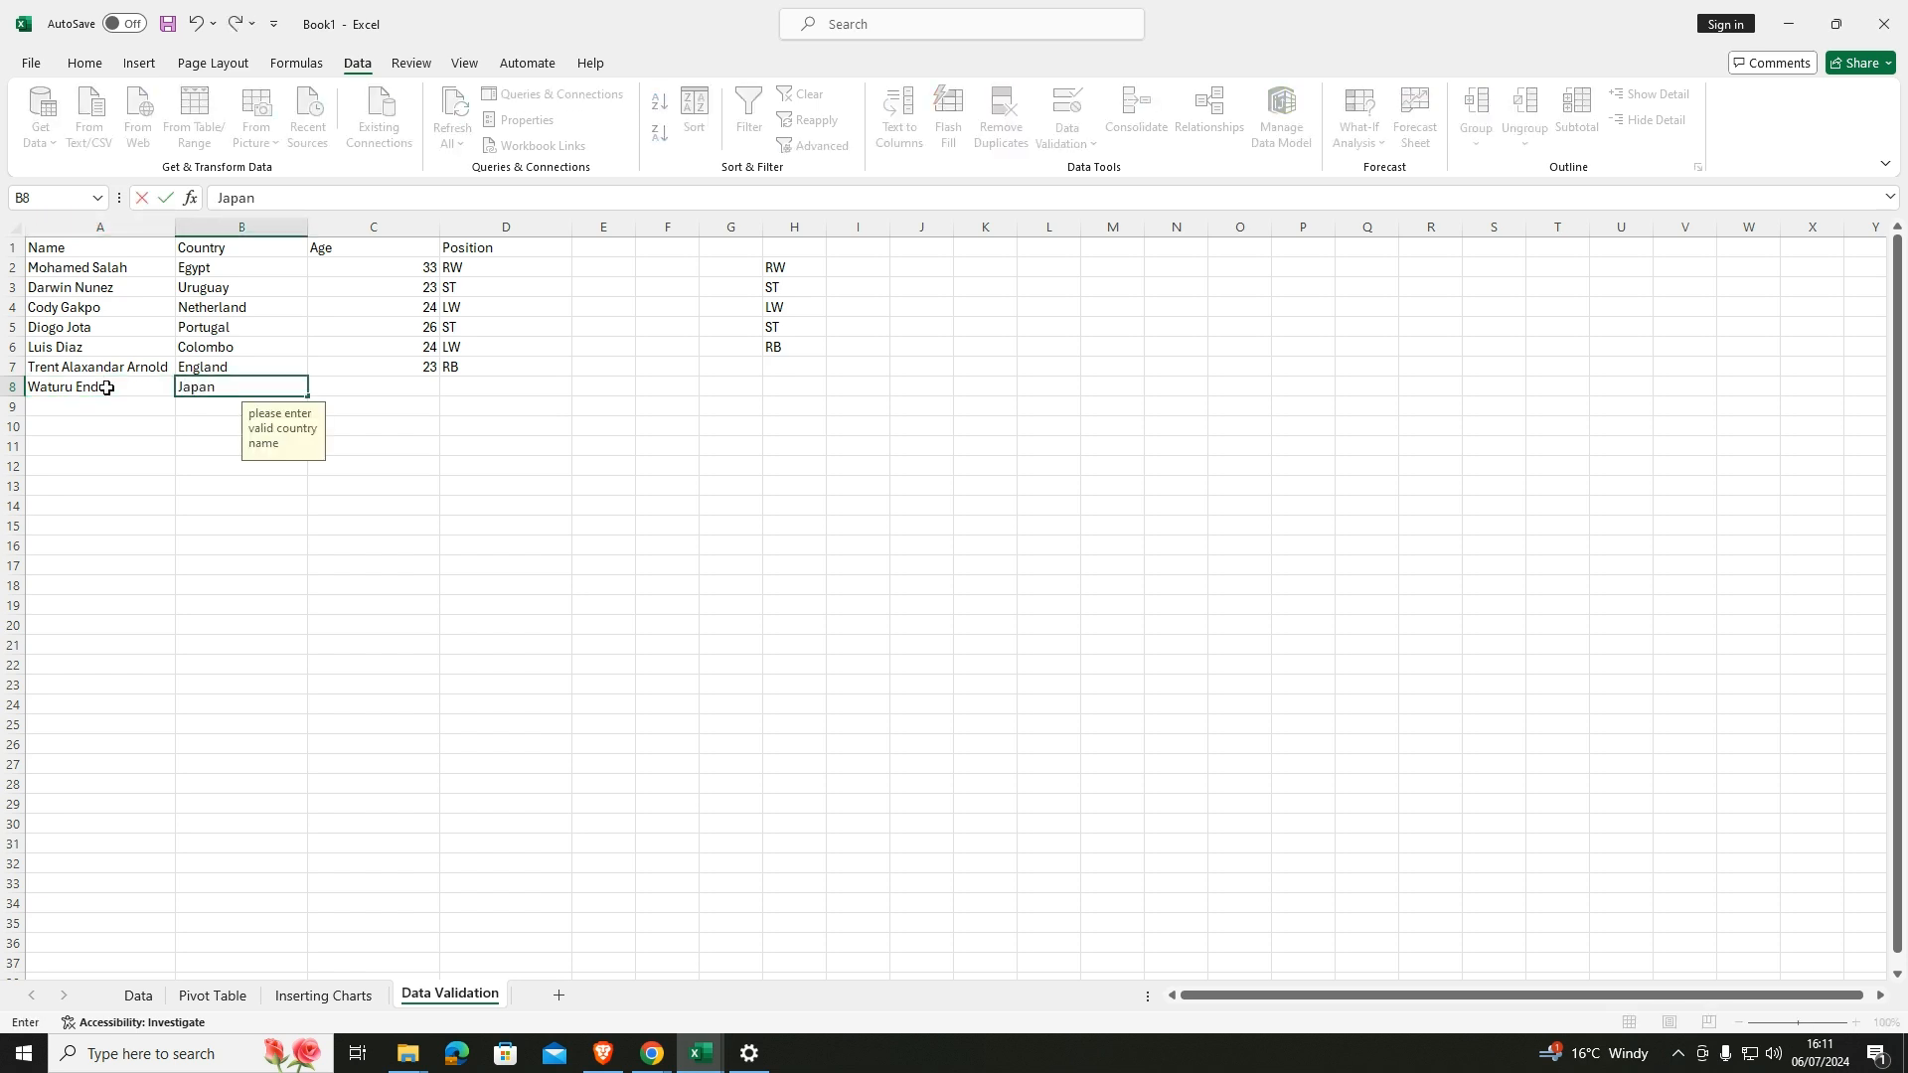
pyautogui.press('Tab')
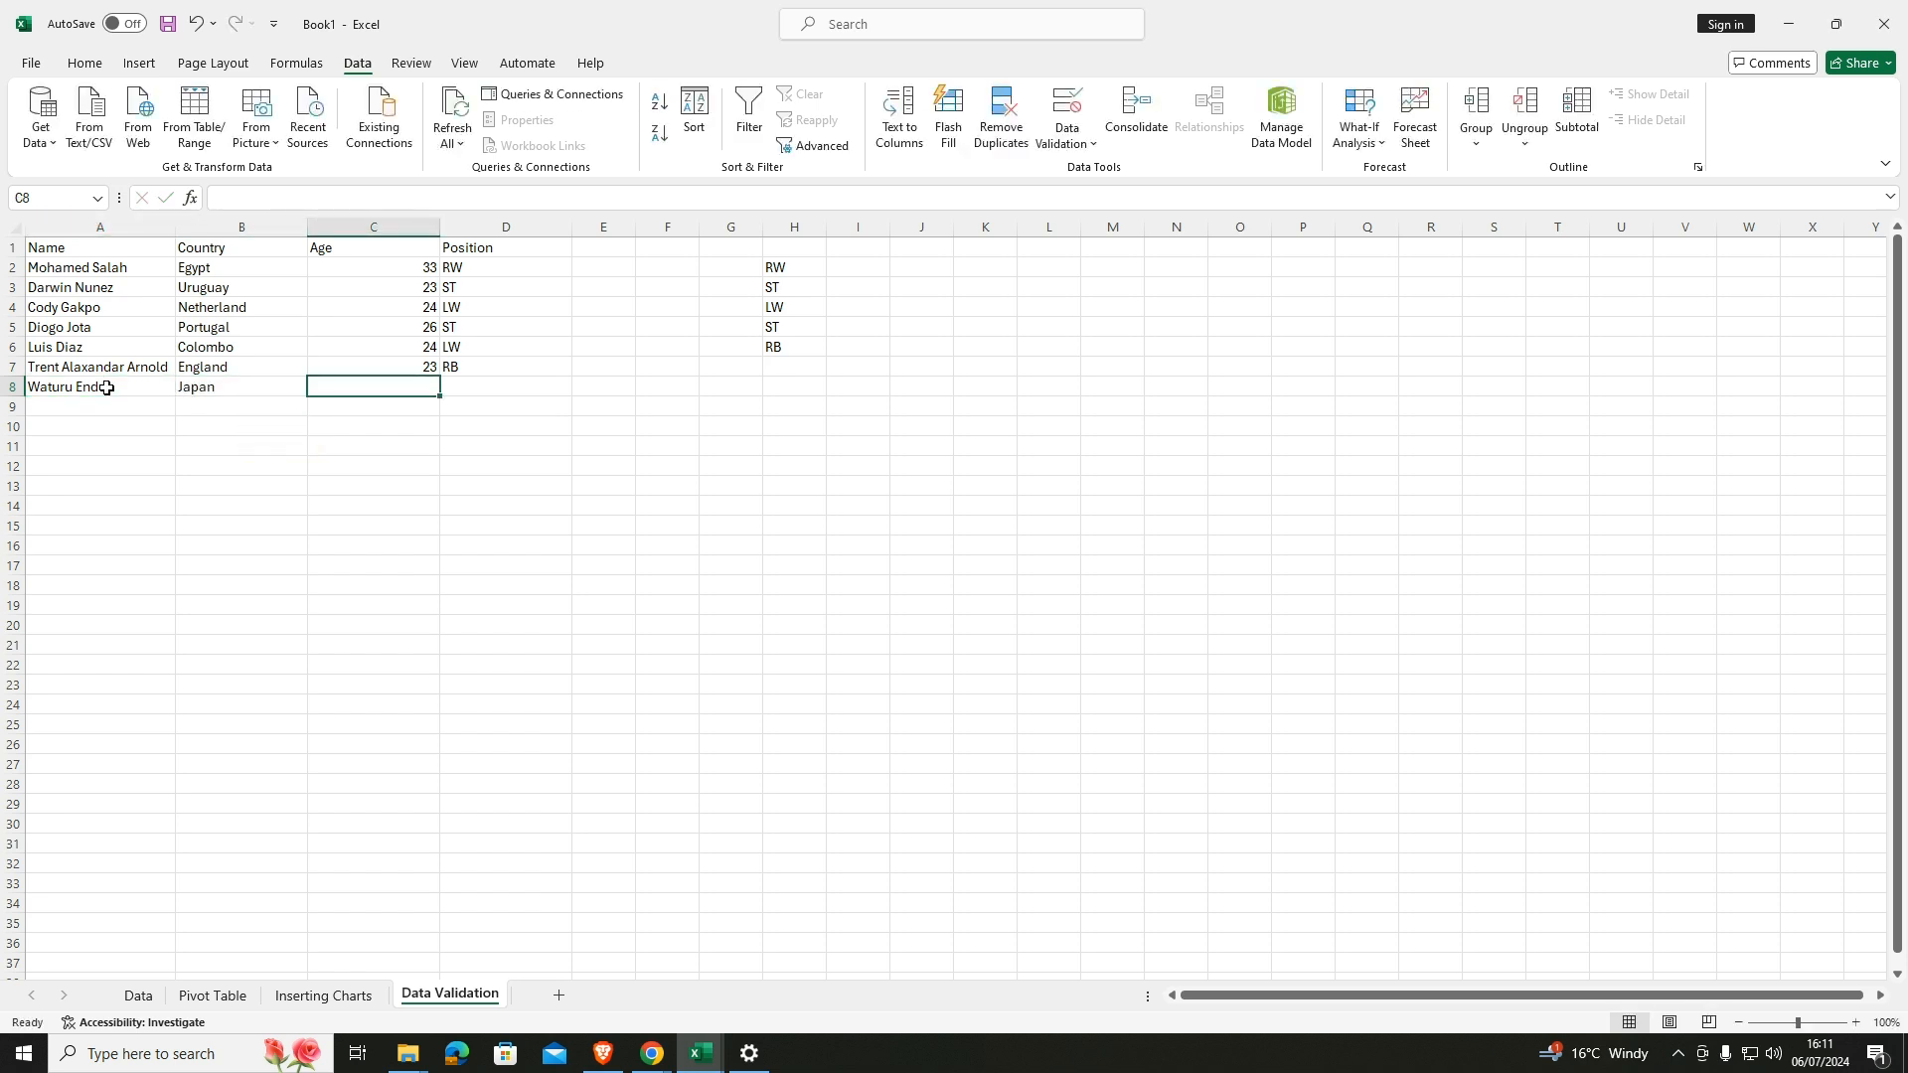
pyautogui.write('33')
pyautogui.press('Tab')
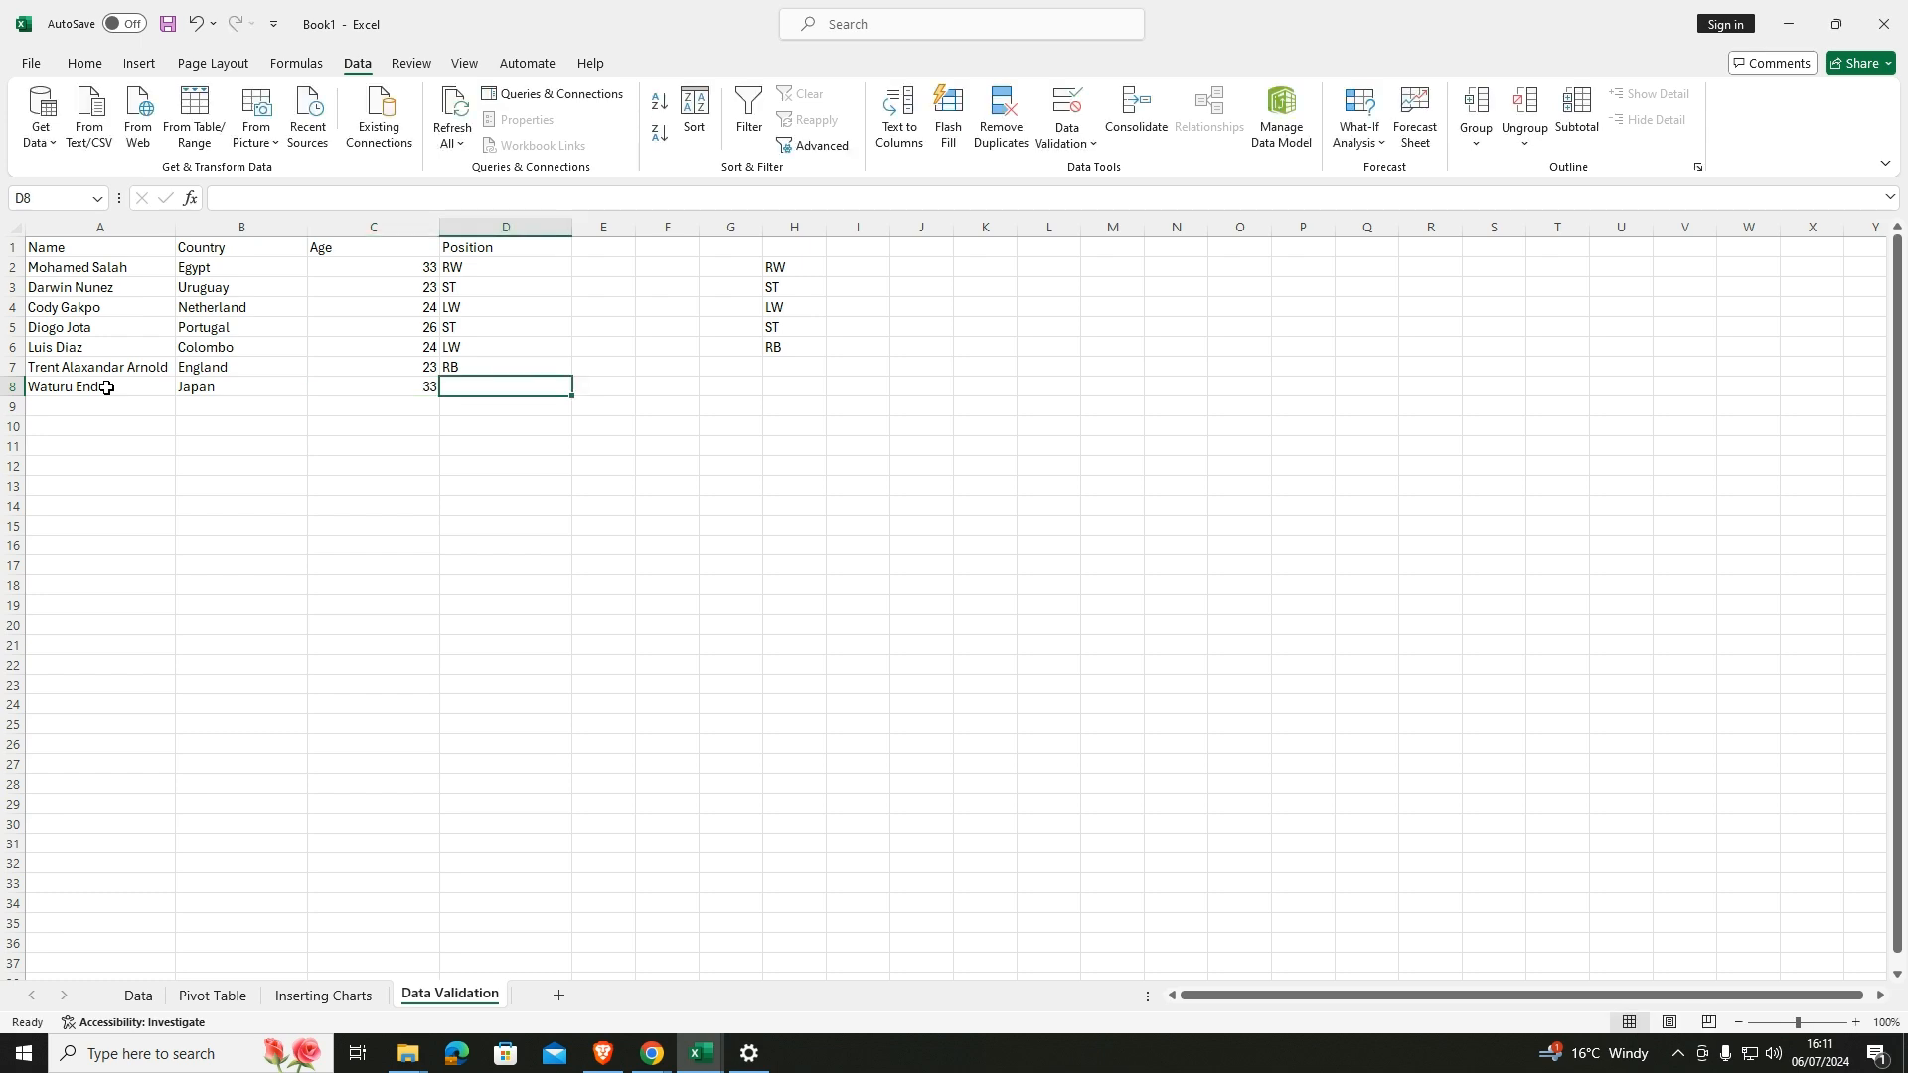
# Add the position abbreviation CDM to the list source in cell H7.
pyautogui.click(795, 363)
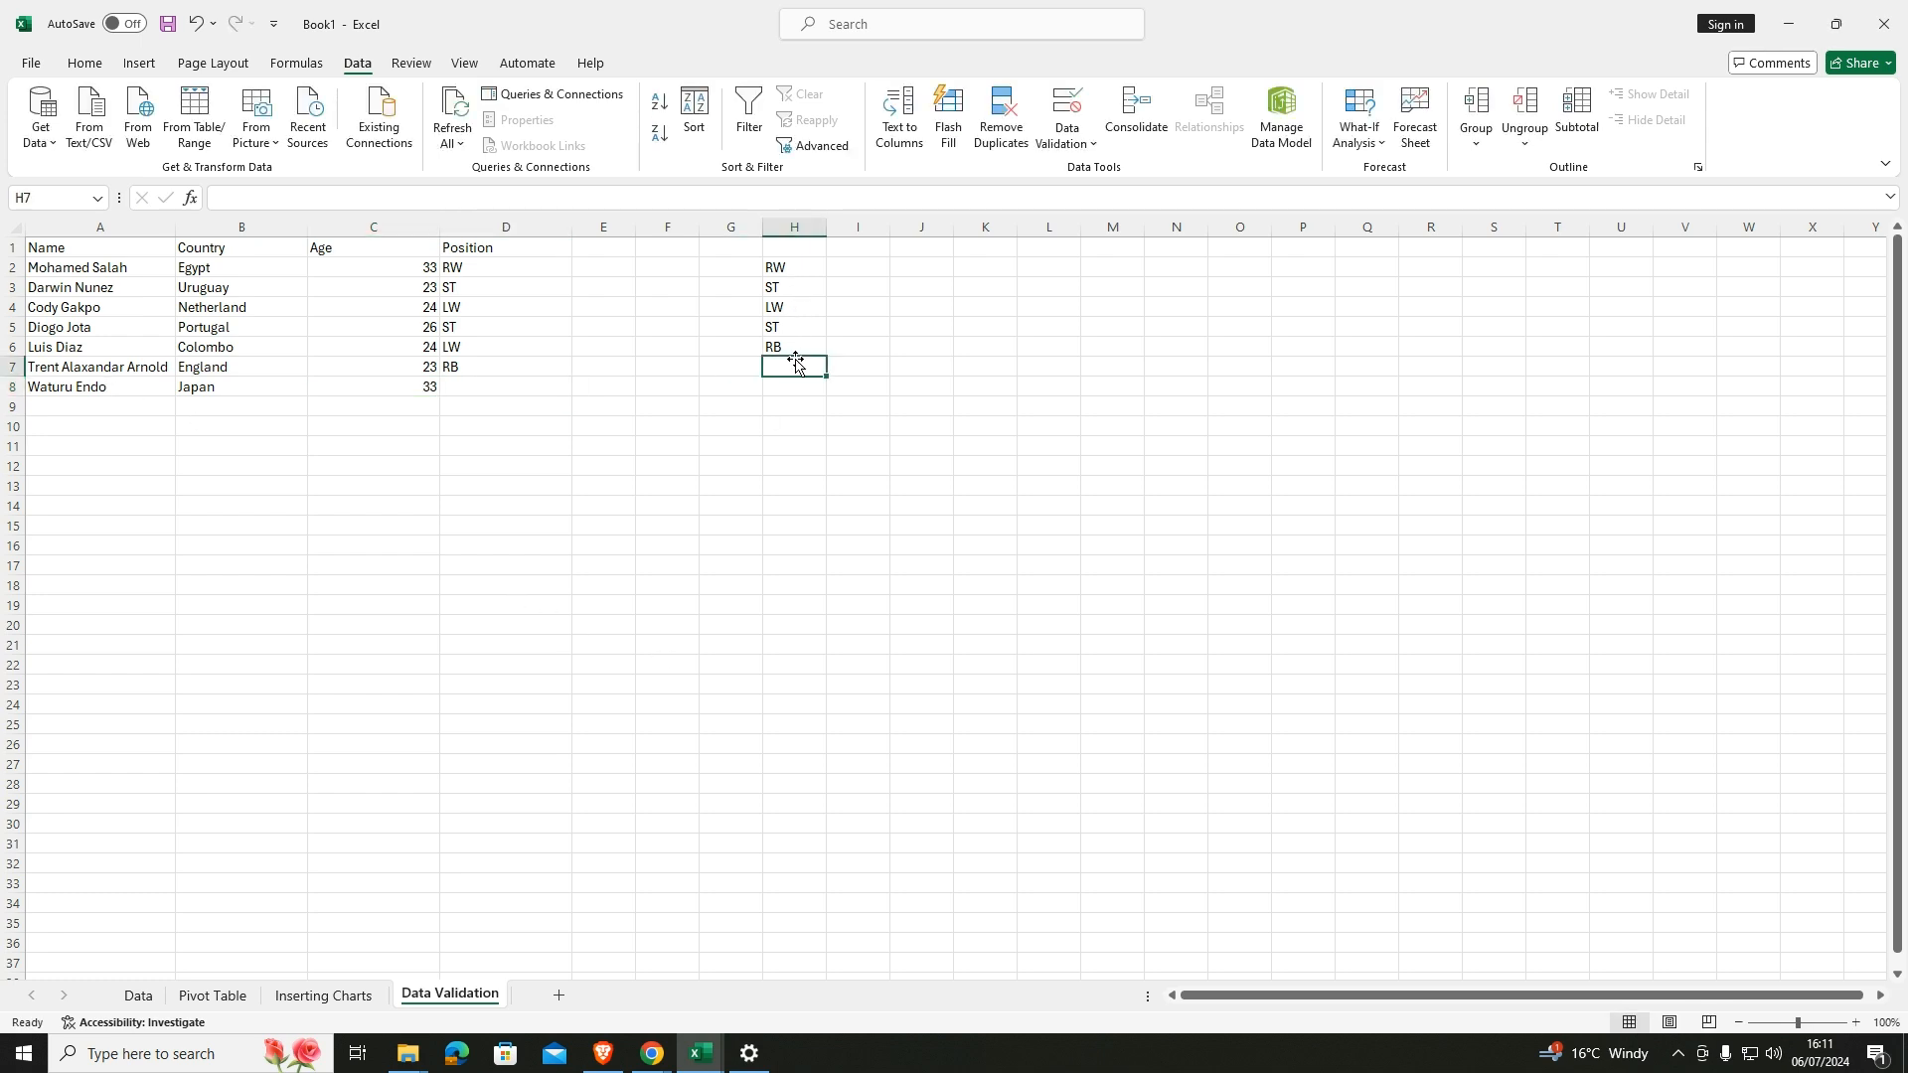
pyautogui.write('CDM')
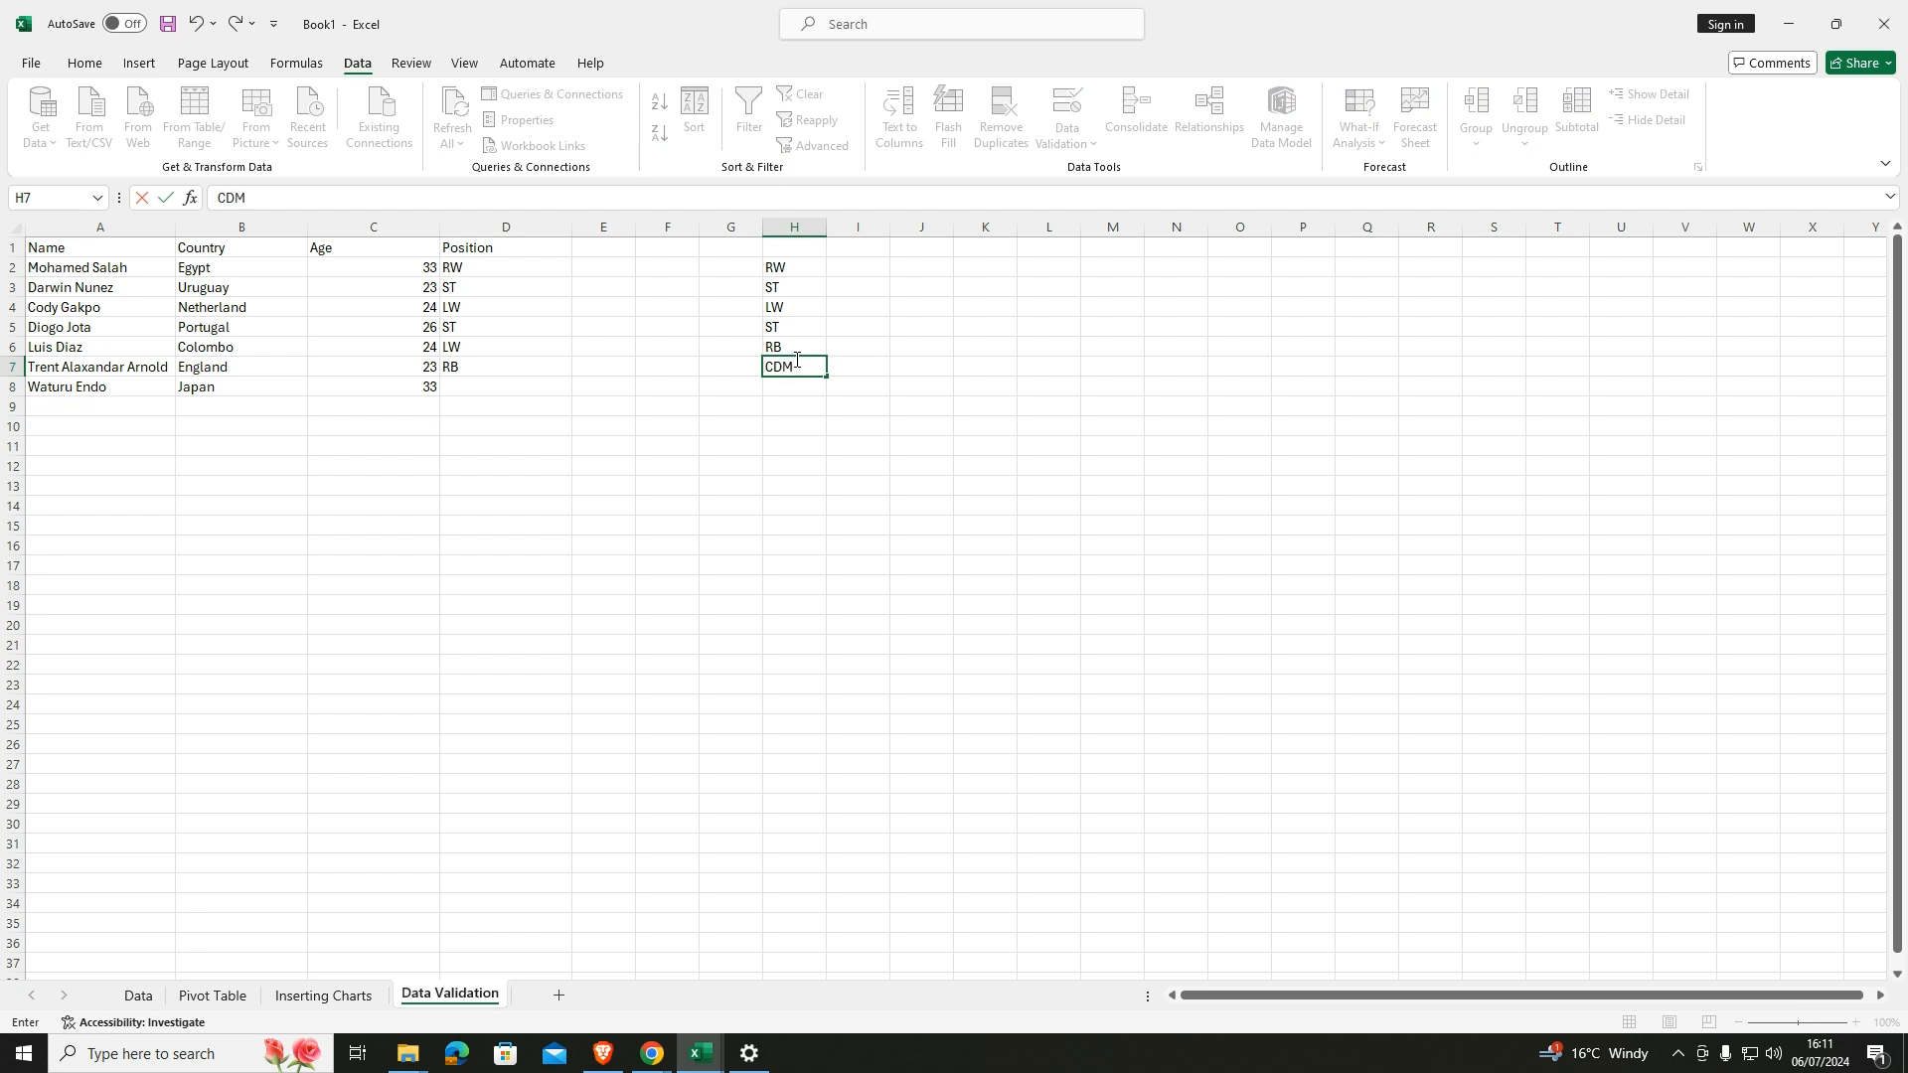
pyautogui.press('Return')
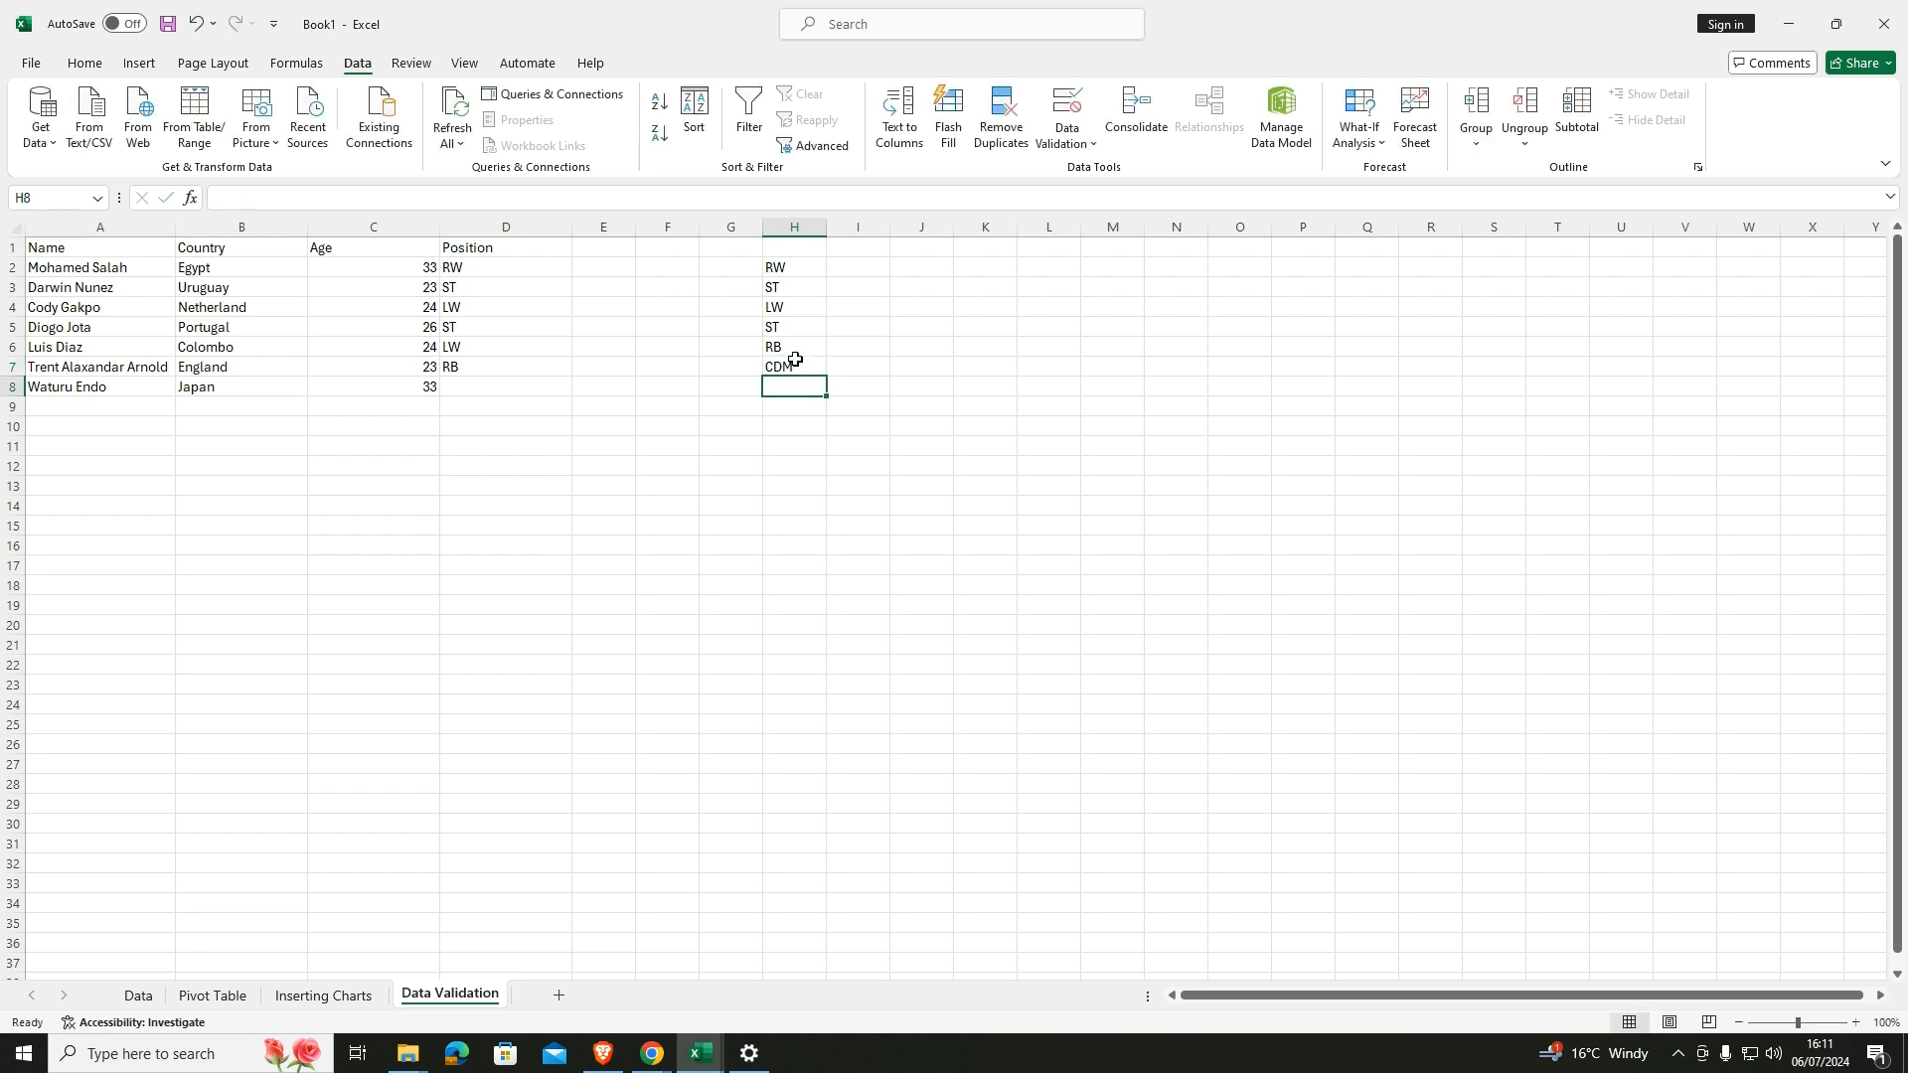
# Fill the Position validation down to cell D8 and choose CDM from its list.
pyautogui.click(492, 386)
pyautogui.moveTo(493, 276); pyautogui.dragTo(574, 396)
pyautogui.click(500, 386)
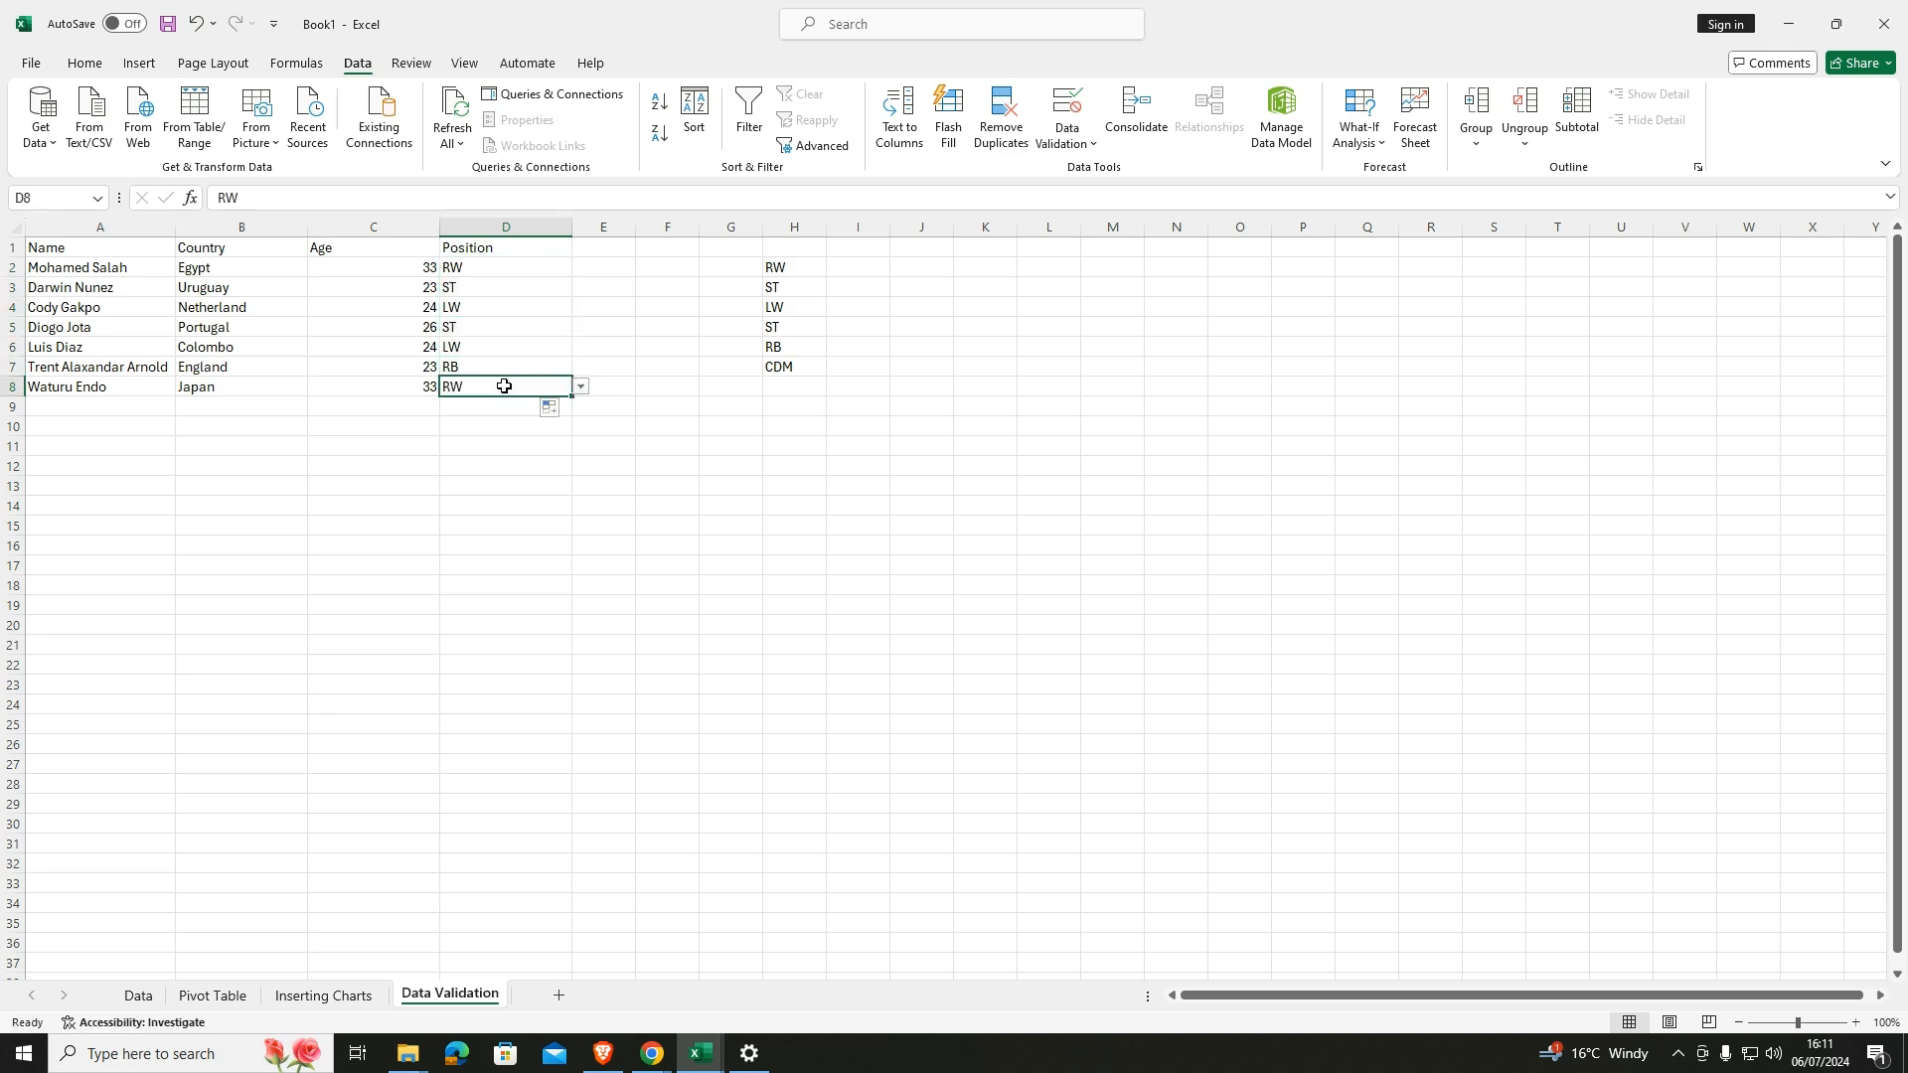
pyautogui.click(581, 388)
pyautogui.click(517, 472)
# Review the list validation settings of Position cells D2:D7 without changing them.
pyautogui.click(525, 369)
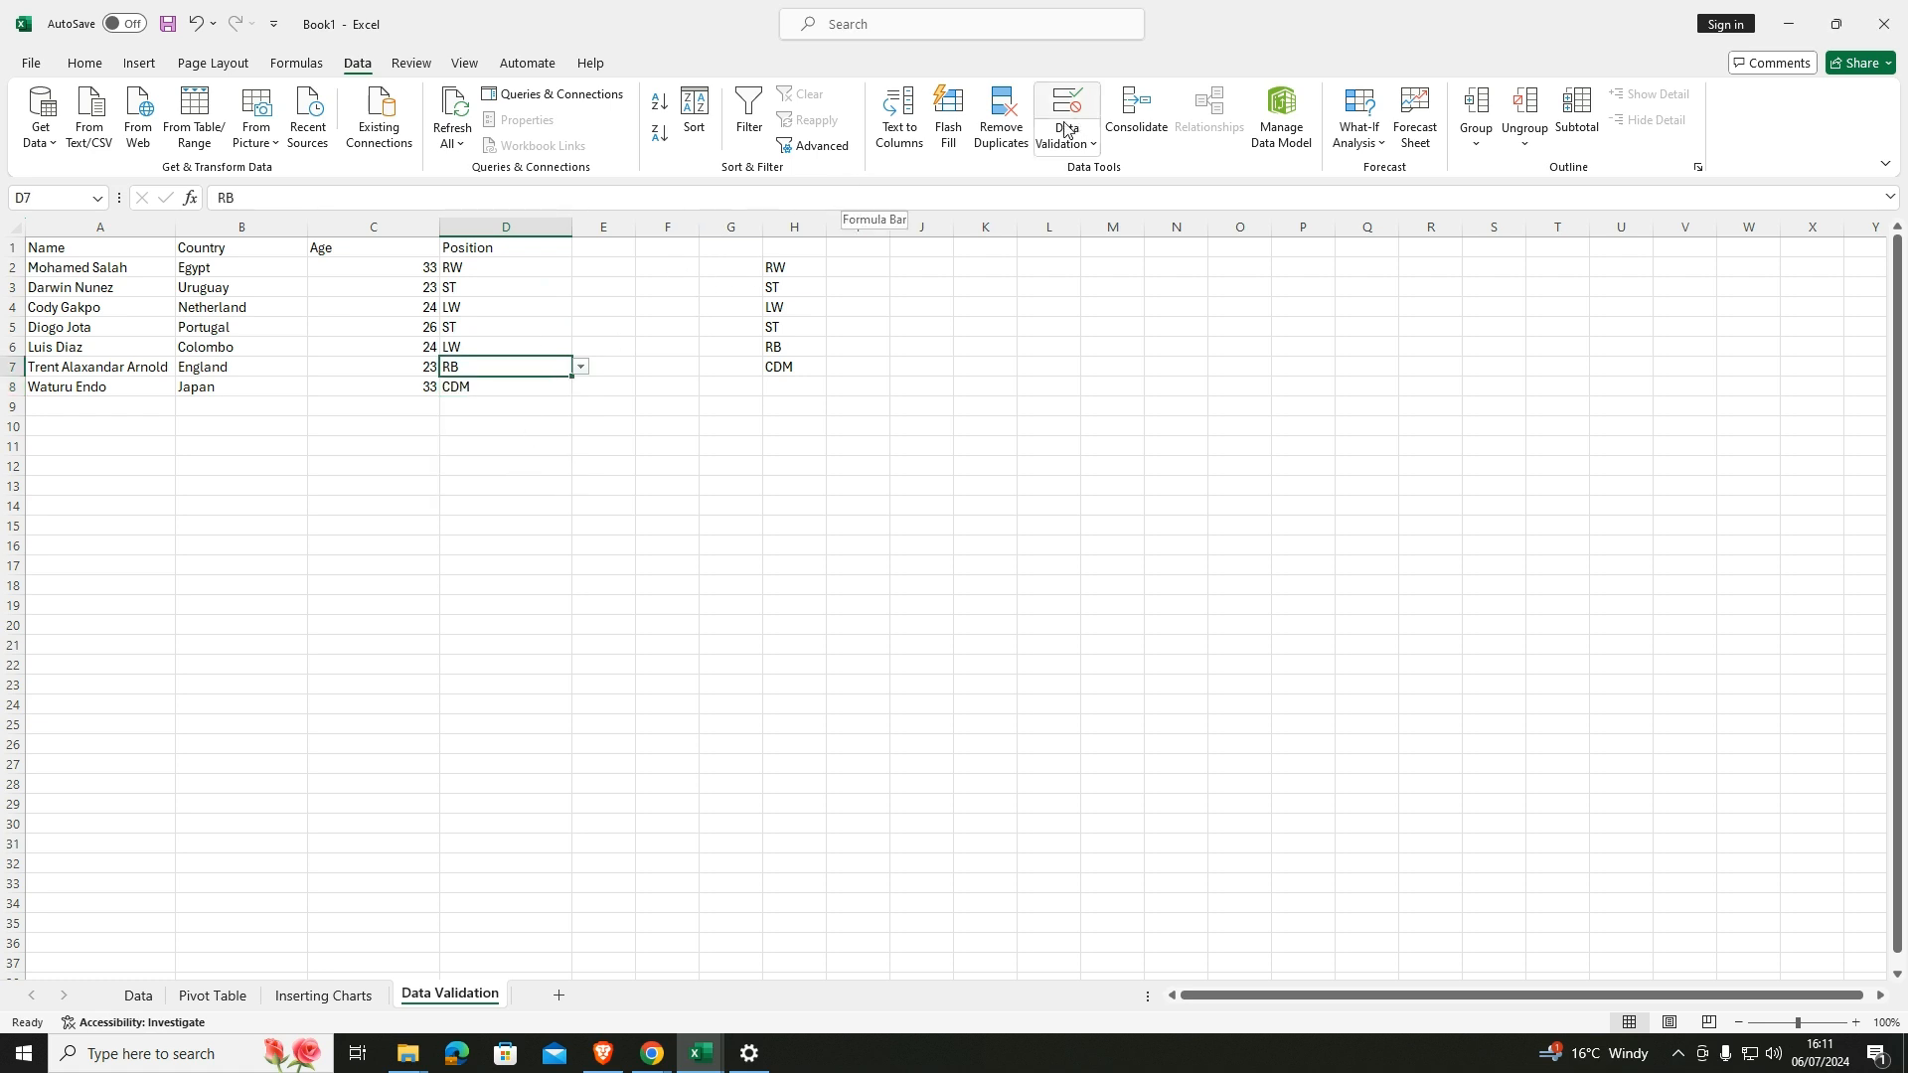
pyautogui.moveTo(511, 267); pyautogui.dragTo(519, 368)
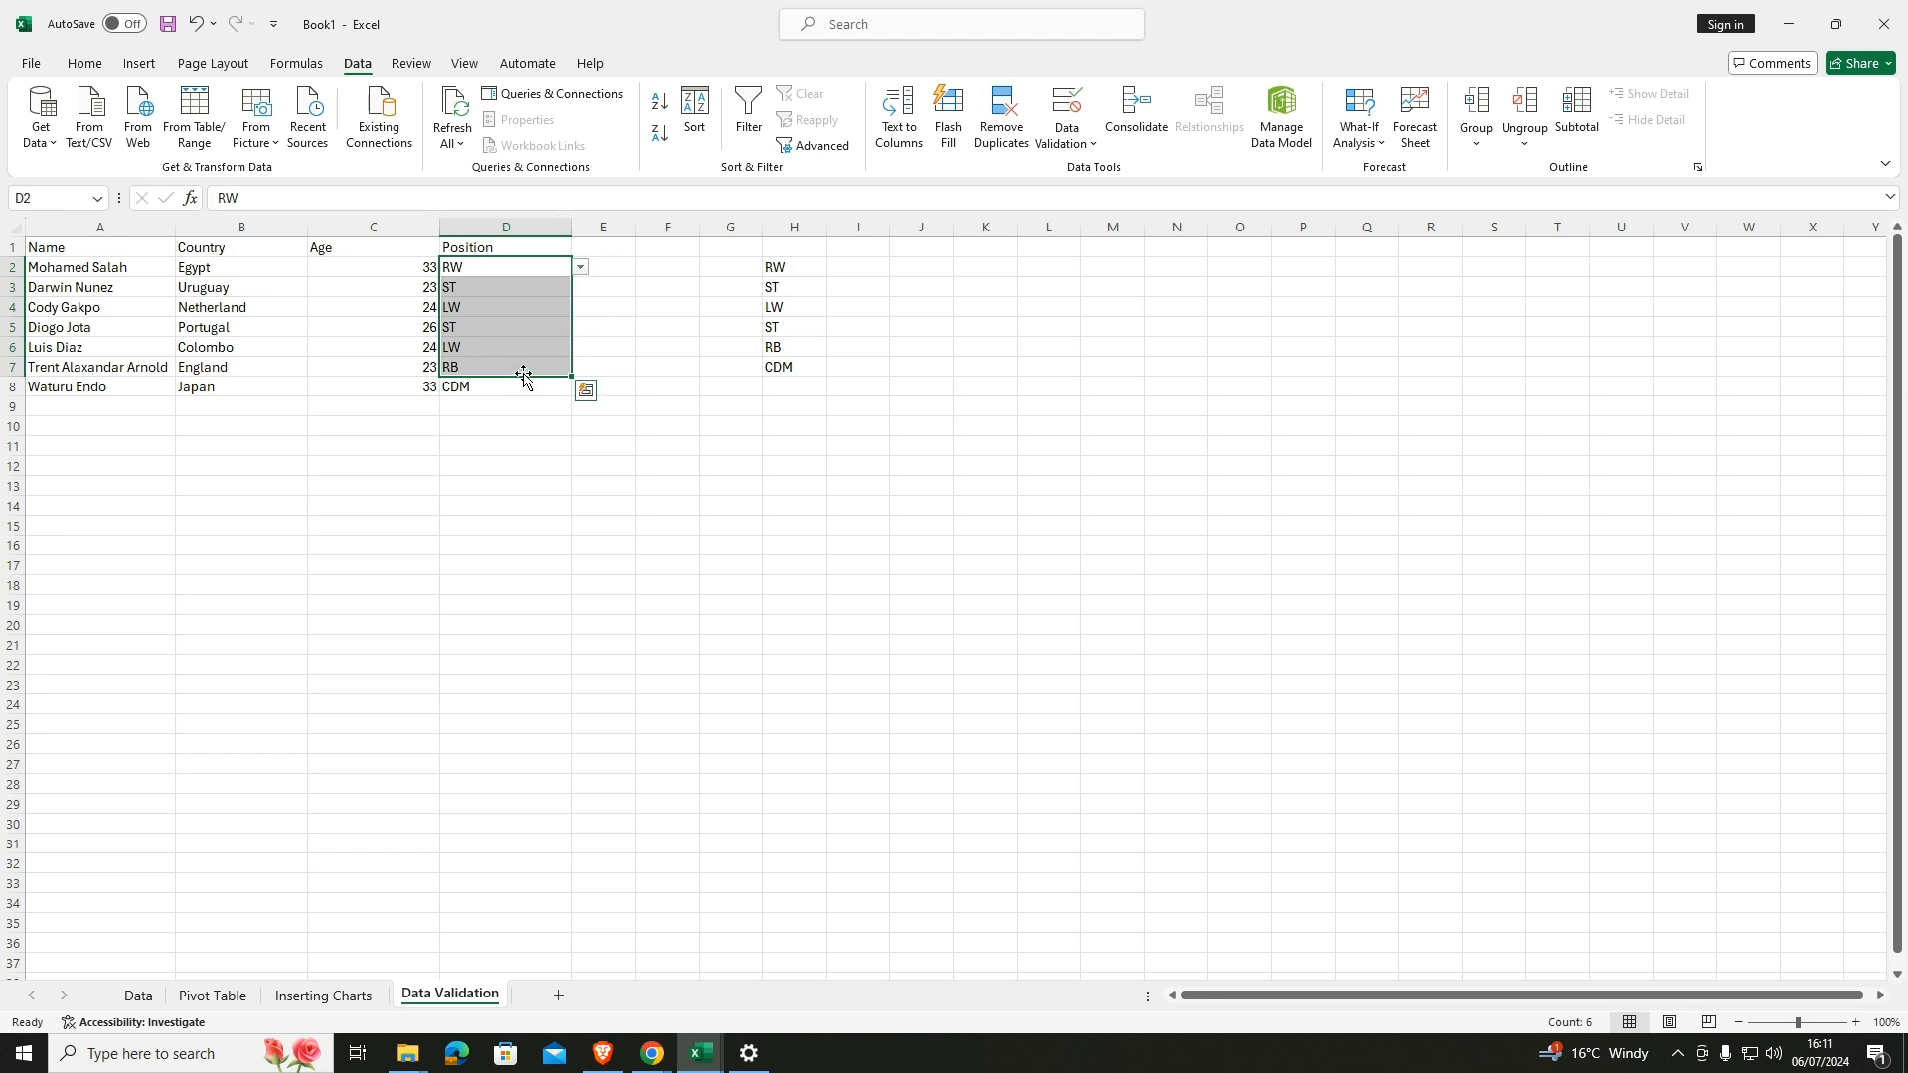
pyautogui.click(1066, 129)
pyautogui.click(1106, 176)
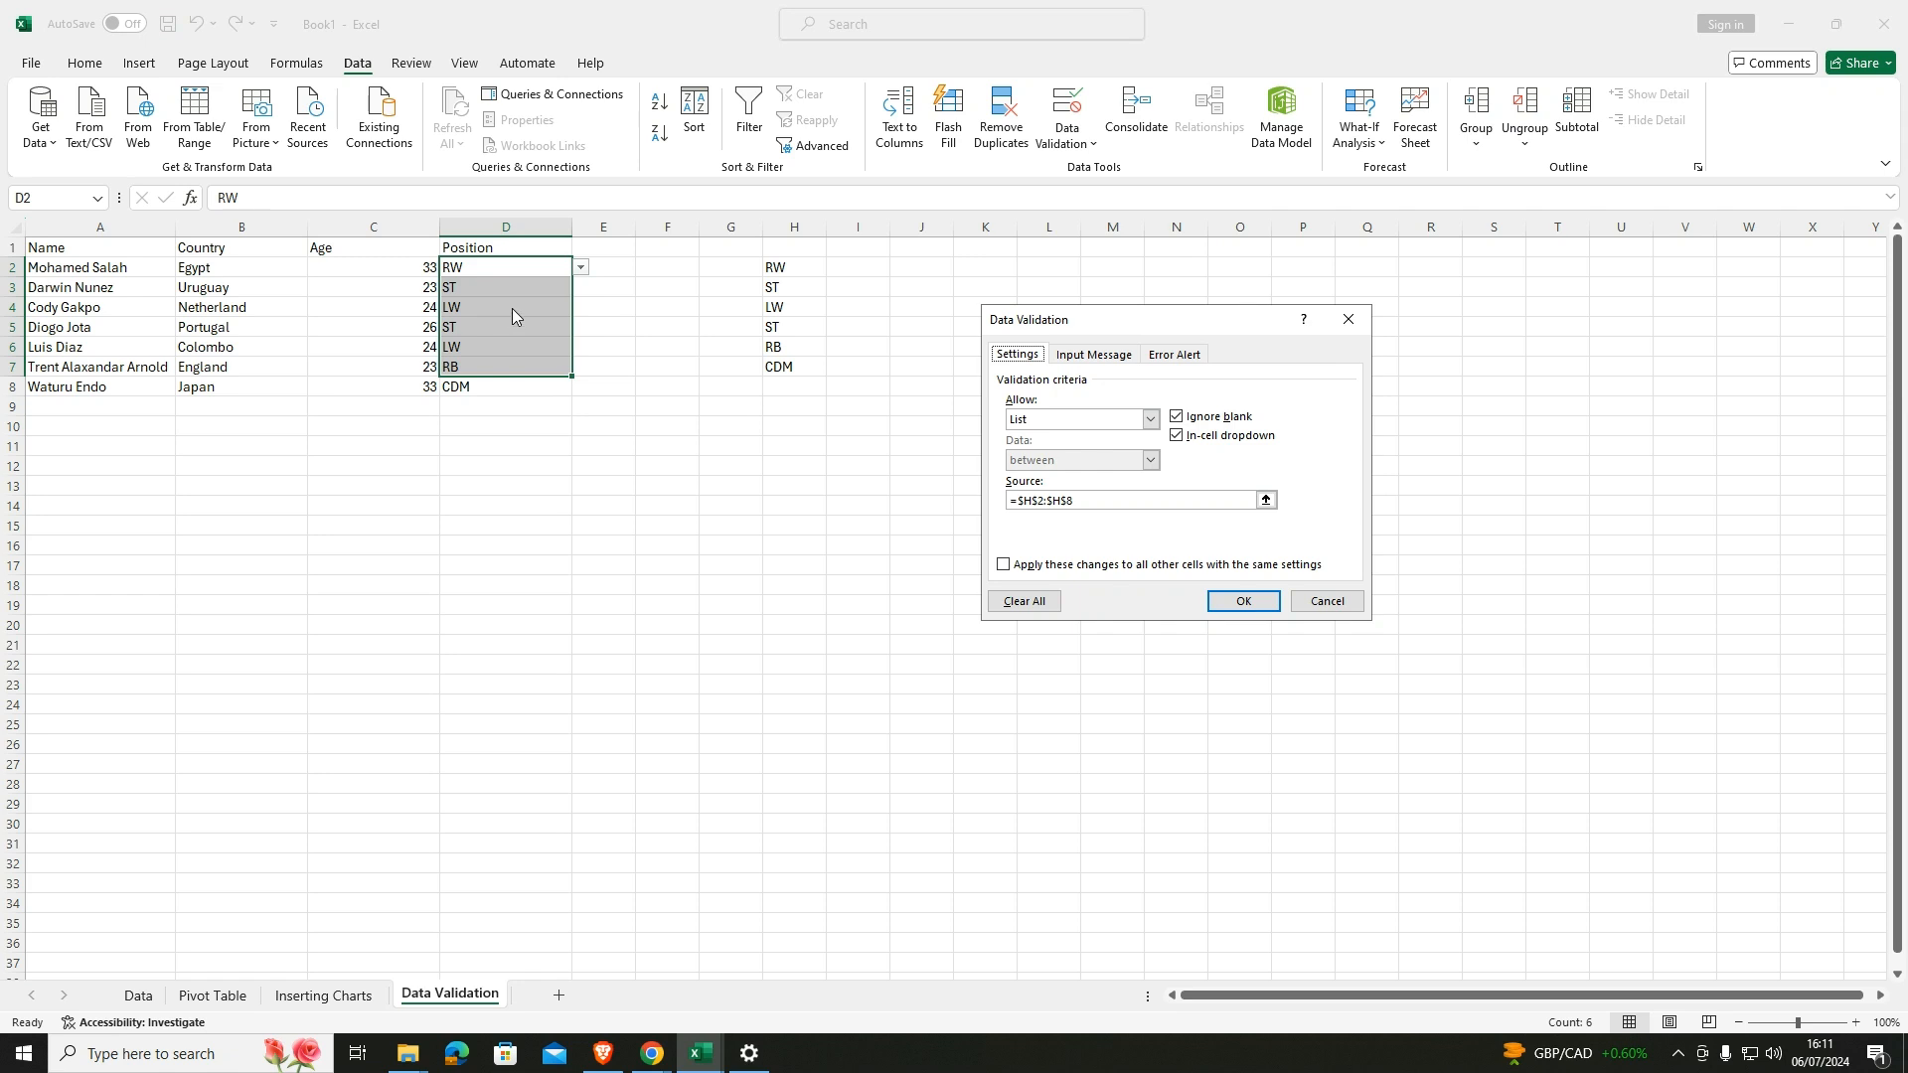
pyautogui.click(1347, 318)
# Extend the Position list validation to cells D2:D20, keeping $H$2:$H$8 as the source.
pyautogui.click(529, 405)
pyautogui.moveTo(507, 266); pyautogui.dragTo(507, 613)
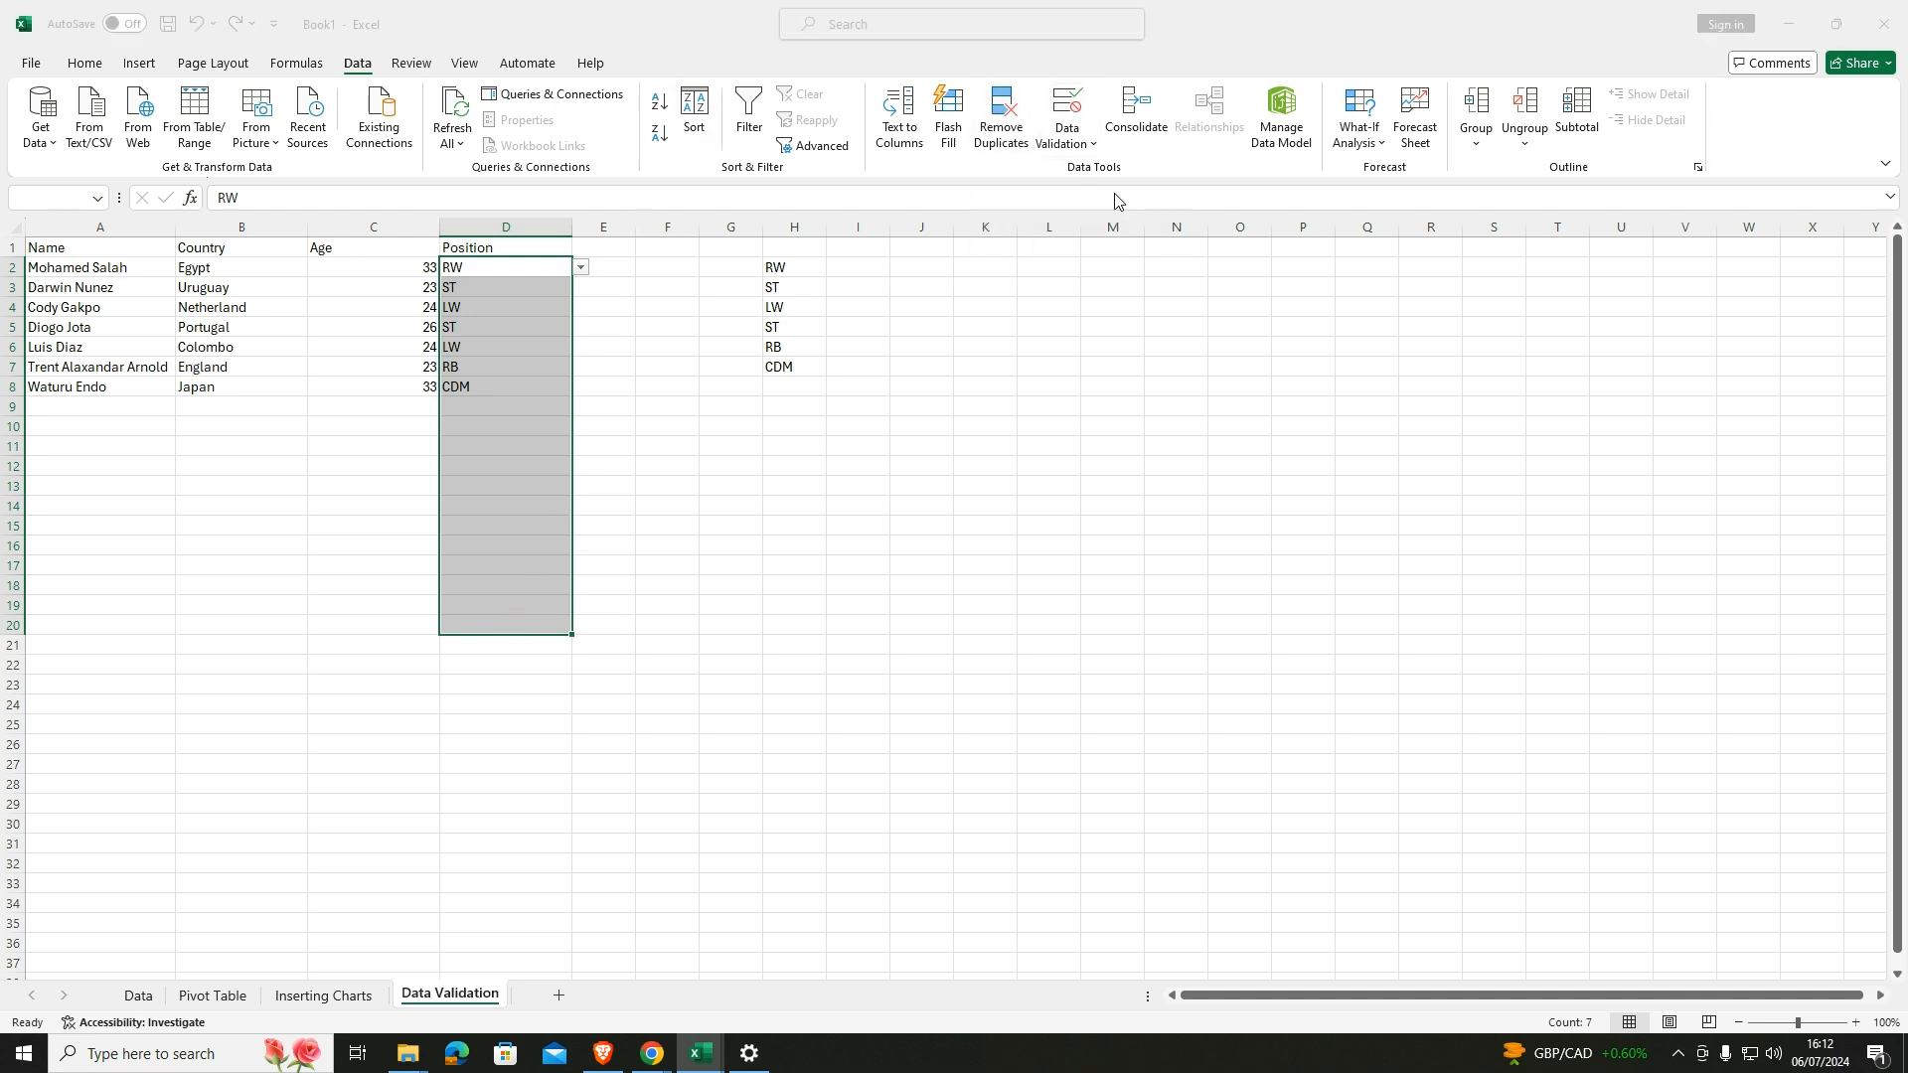
pyautogui.click(1065, 117)
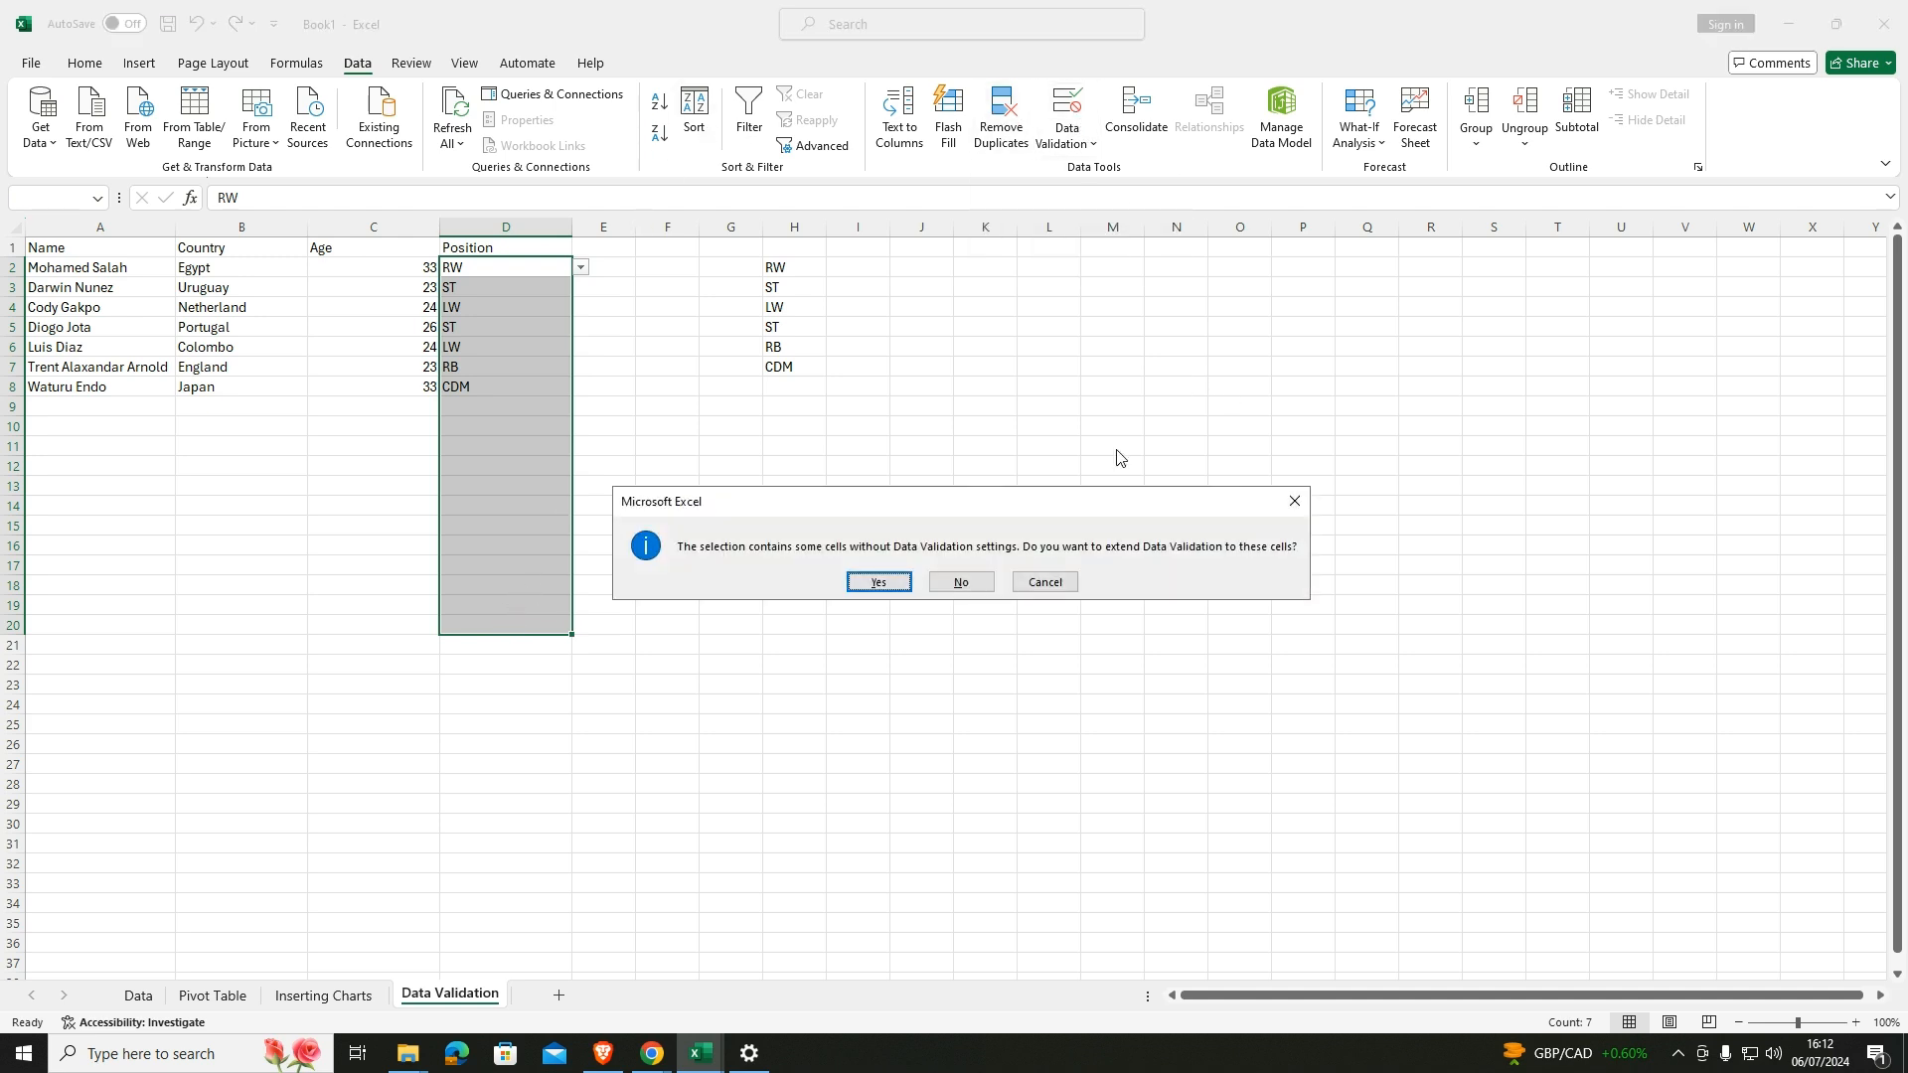
pyautogui.click(877, 582)
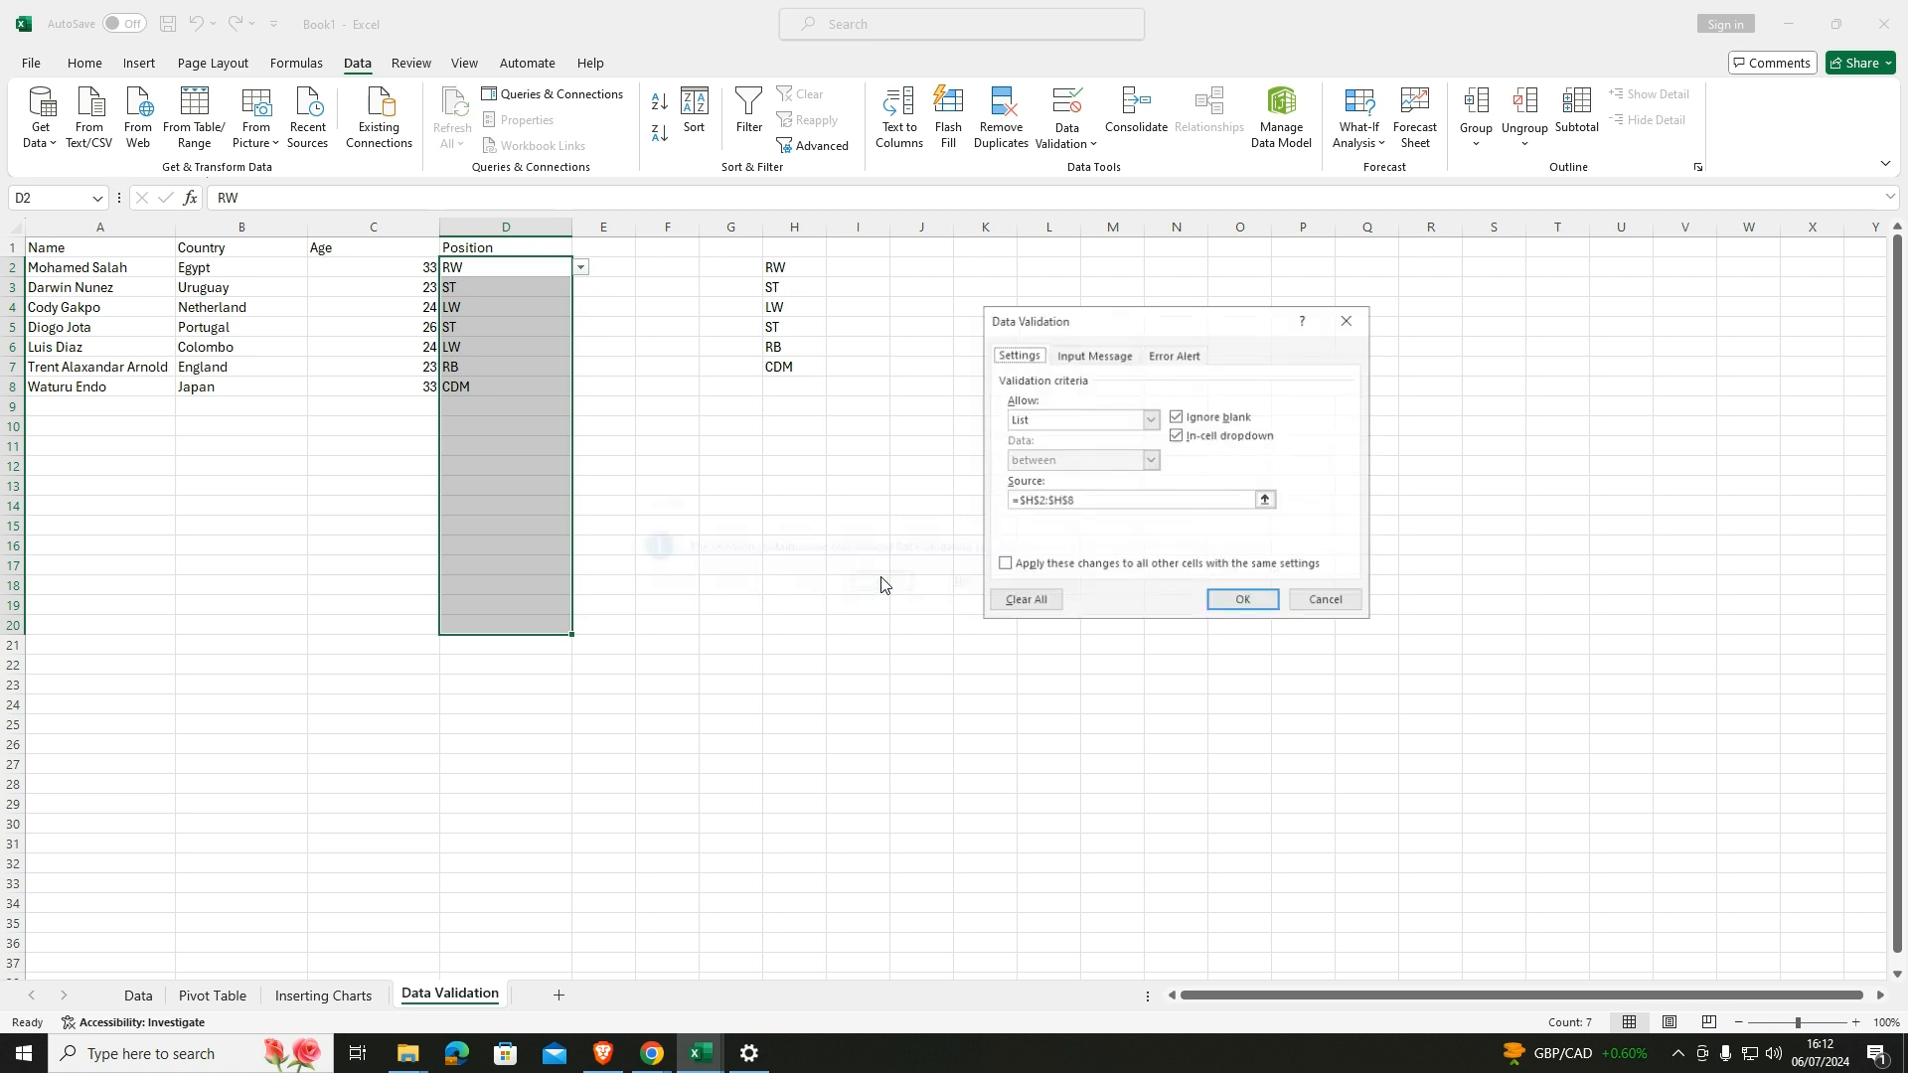
pyautogui.click(1094, 500)
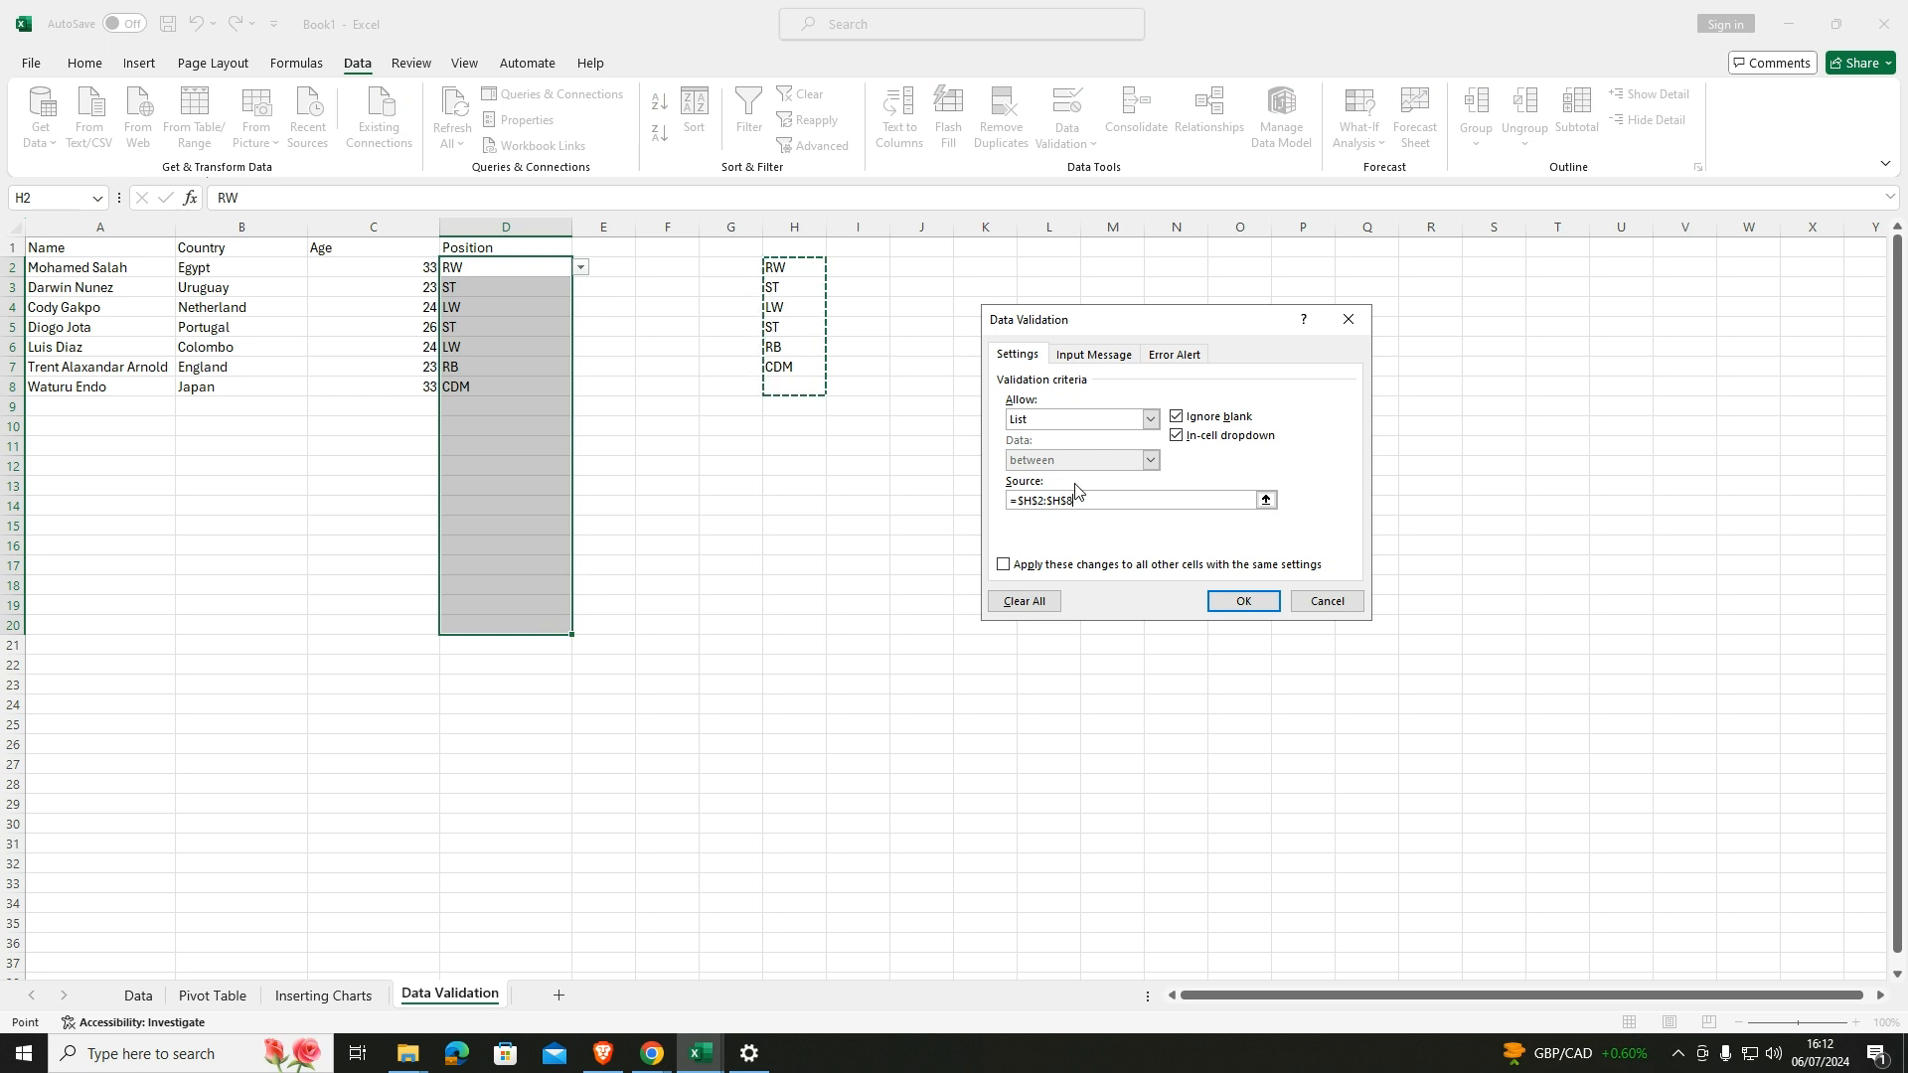
pyautogui.click(1236, 601)
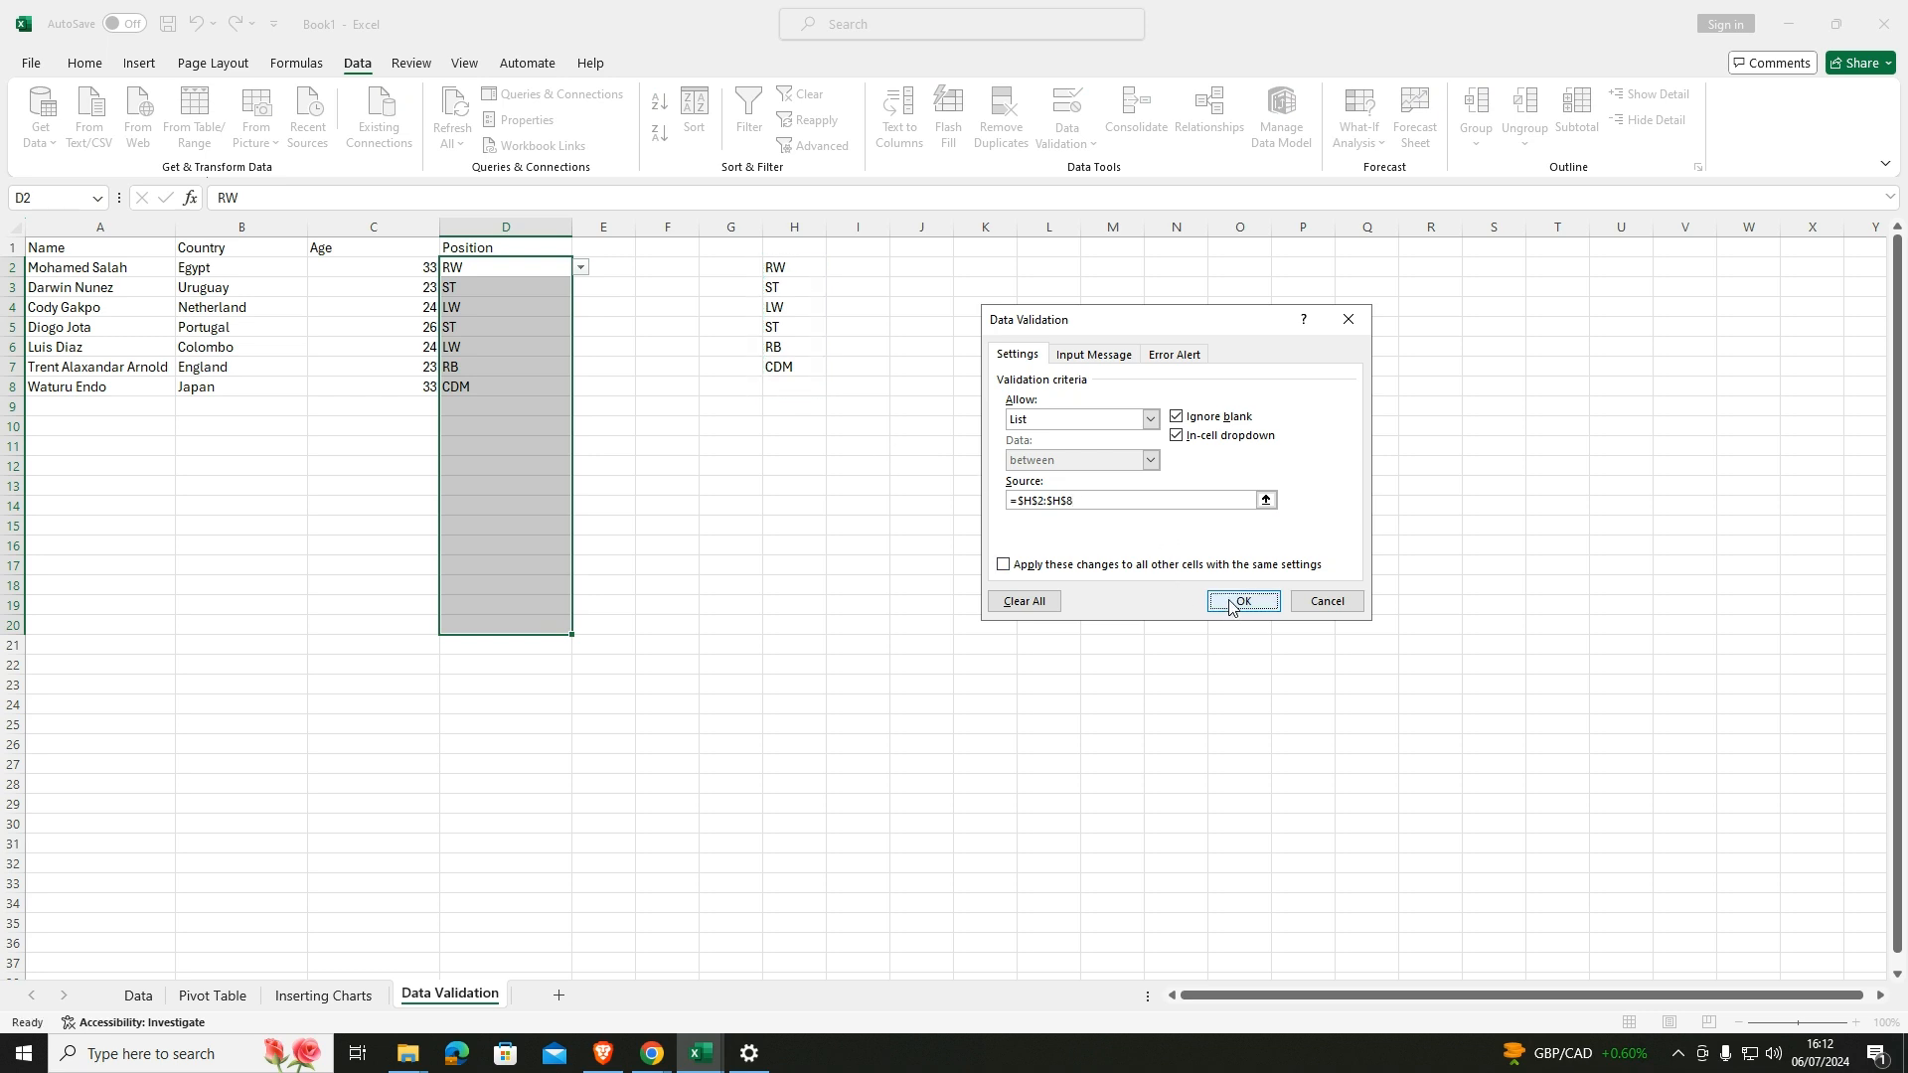
# Enter the position abbreviations LB in H8 and RCm in H9.
pyautogui.click(793, 392)
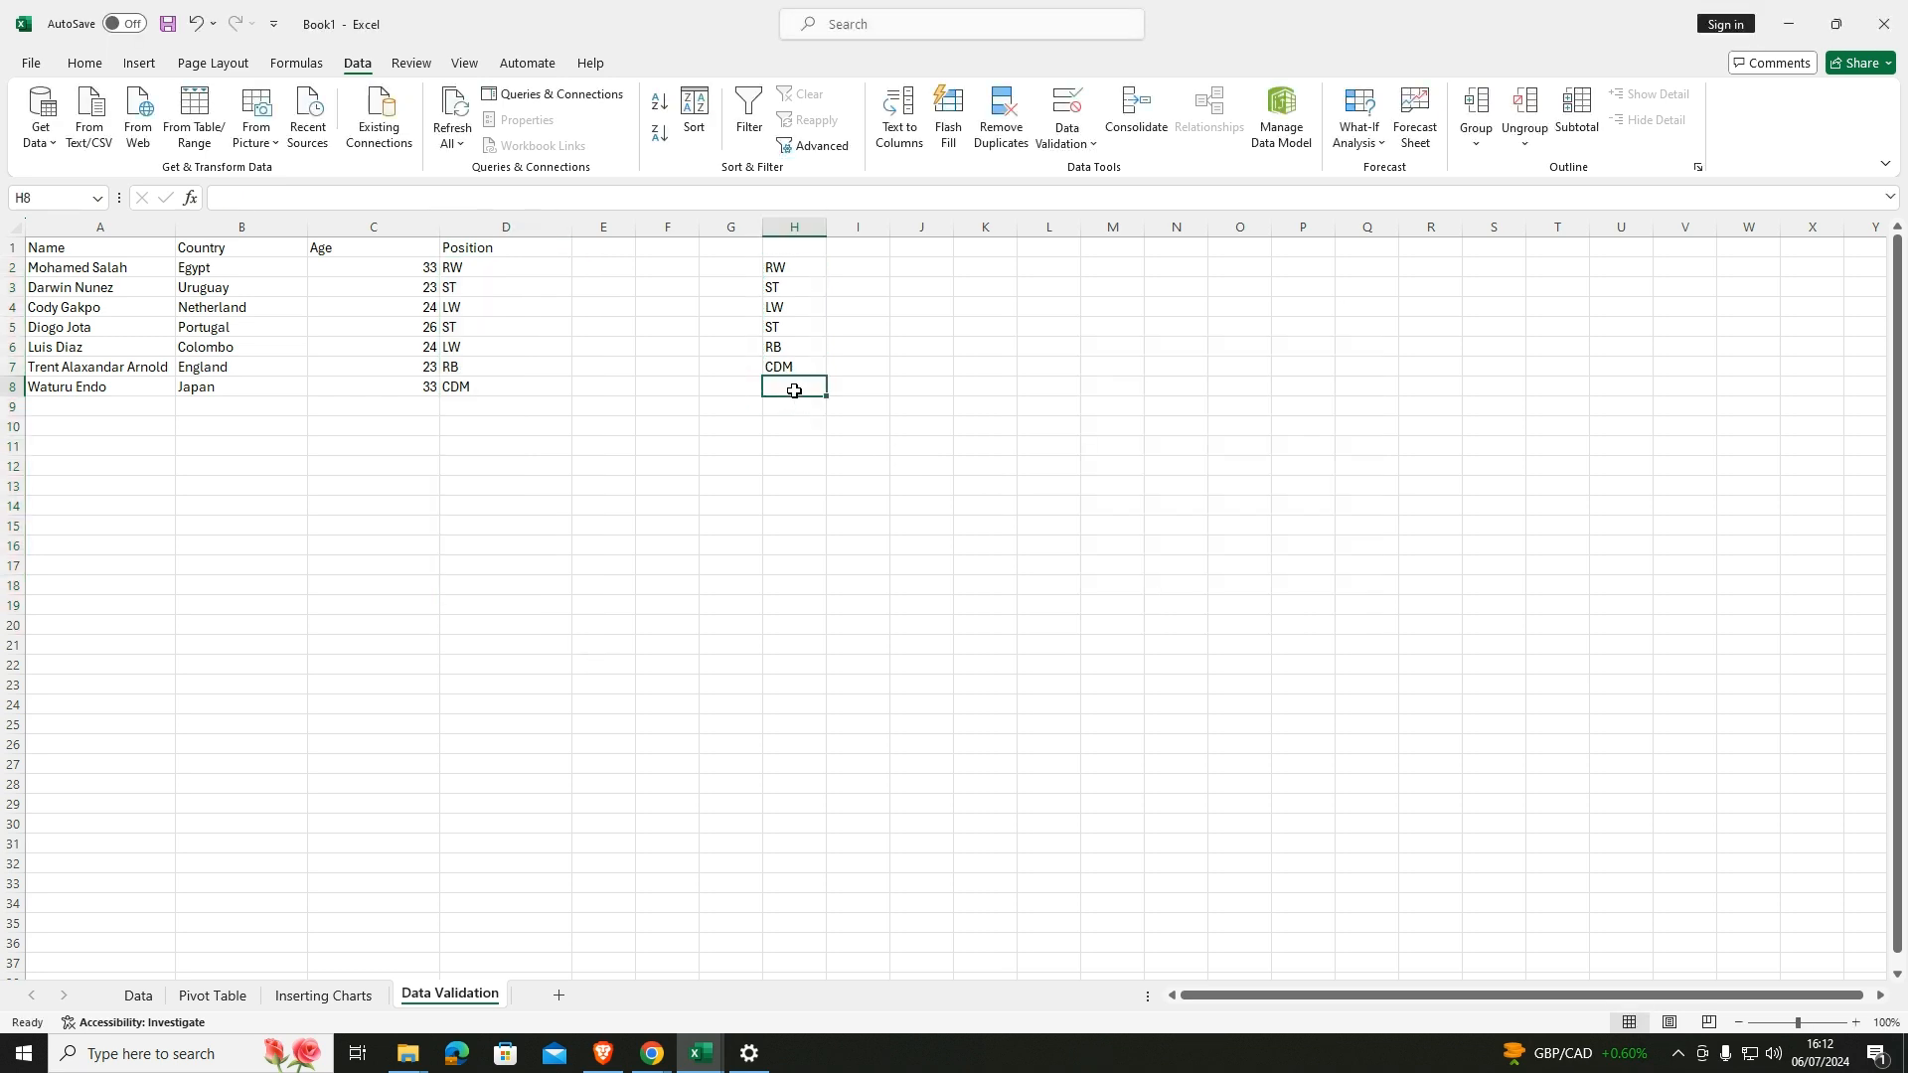
pyautogui.write('LB')
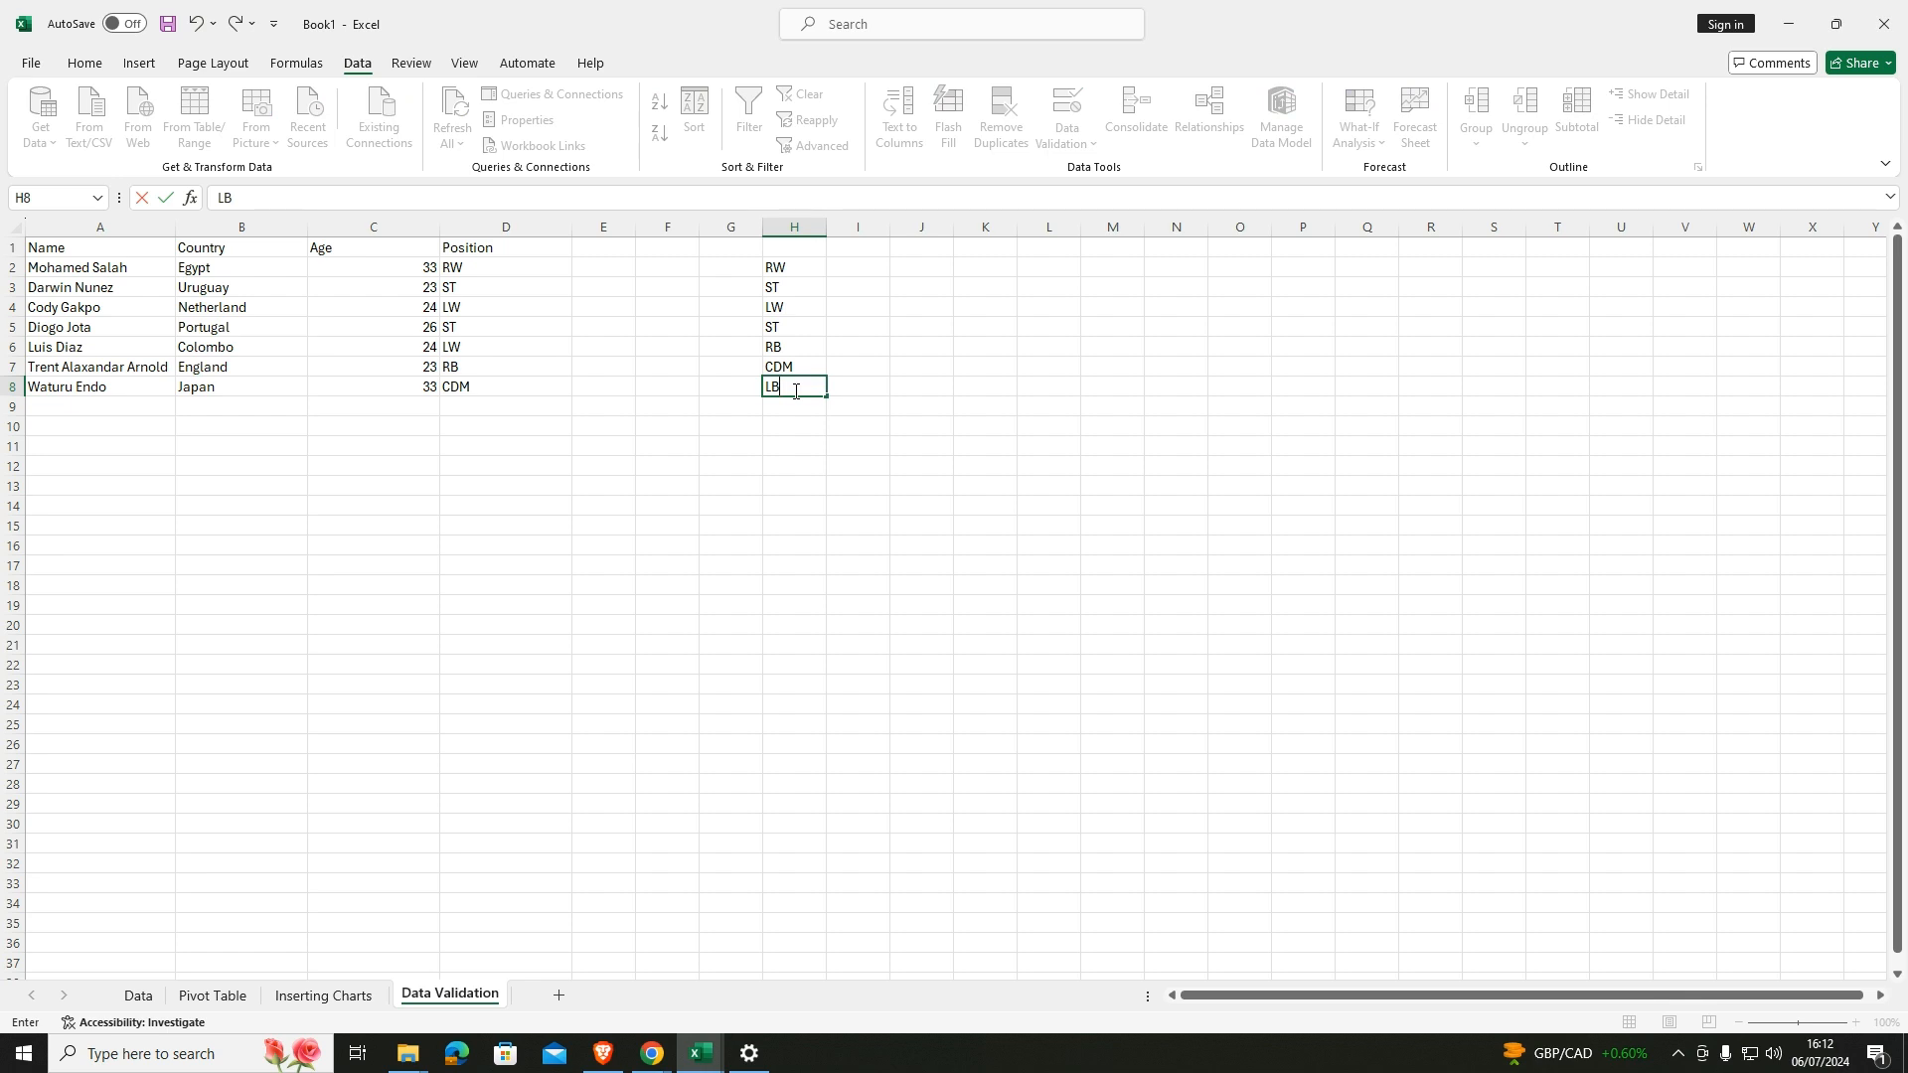
pyautogui.press('Return')
pyautogui.write('RCm')
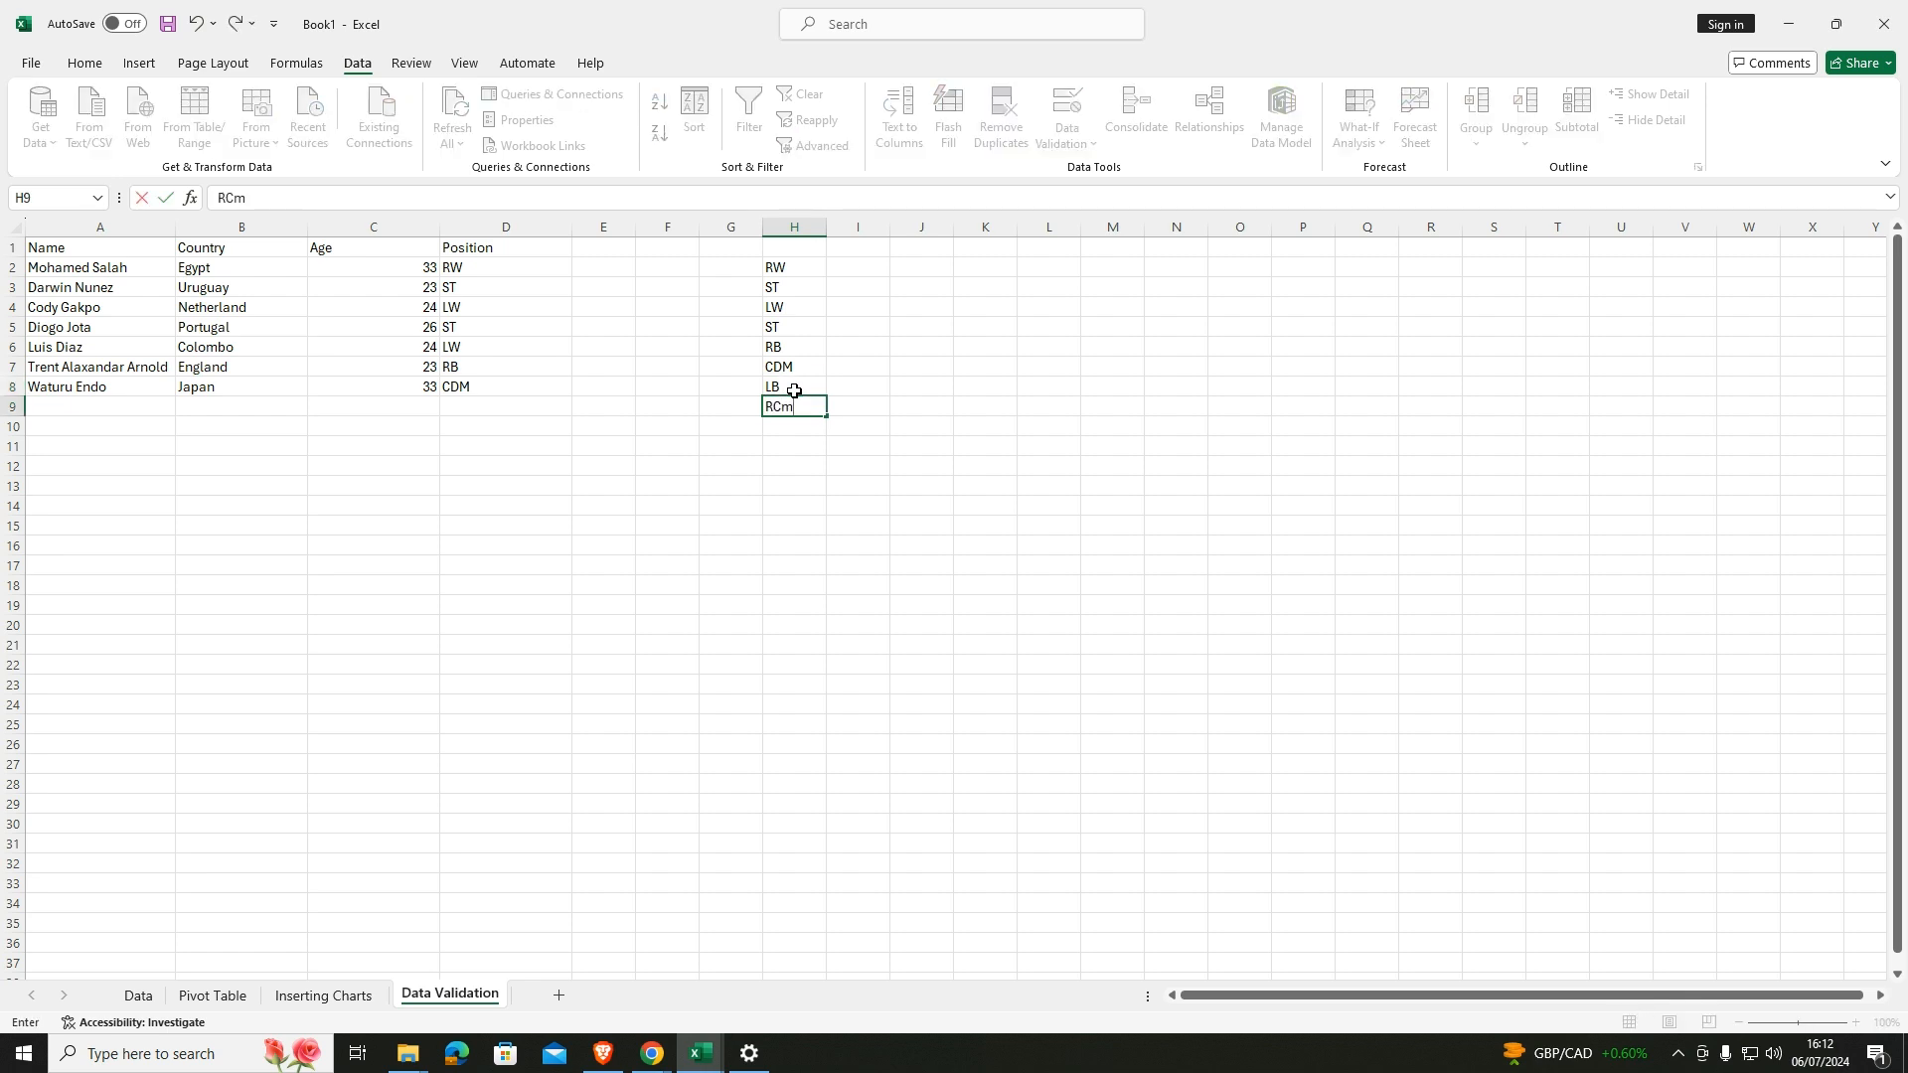
pyautogui.press('Return')
# Add the player Andy Robertson in row 9 with country Scotland and age 66.
pyautogui.press('Left')
pyautogui.press('Left')
pyautogui.press('Left')
pyautogui.press('Left')
pyautogui.press('Left')
pyautogui.press('Left')
pyautogui.press('Left')
pyautogui.press('Up')
pyautogui.write('A')
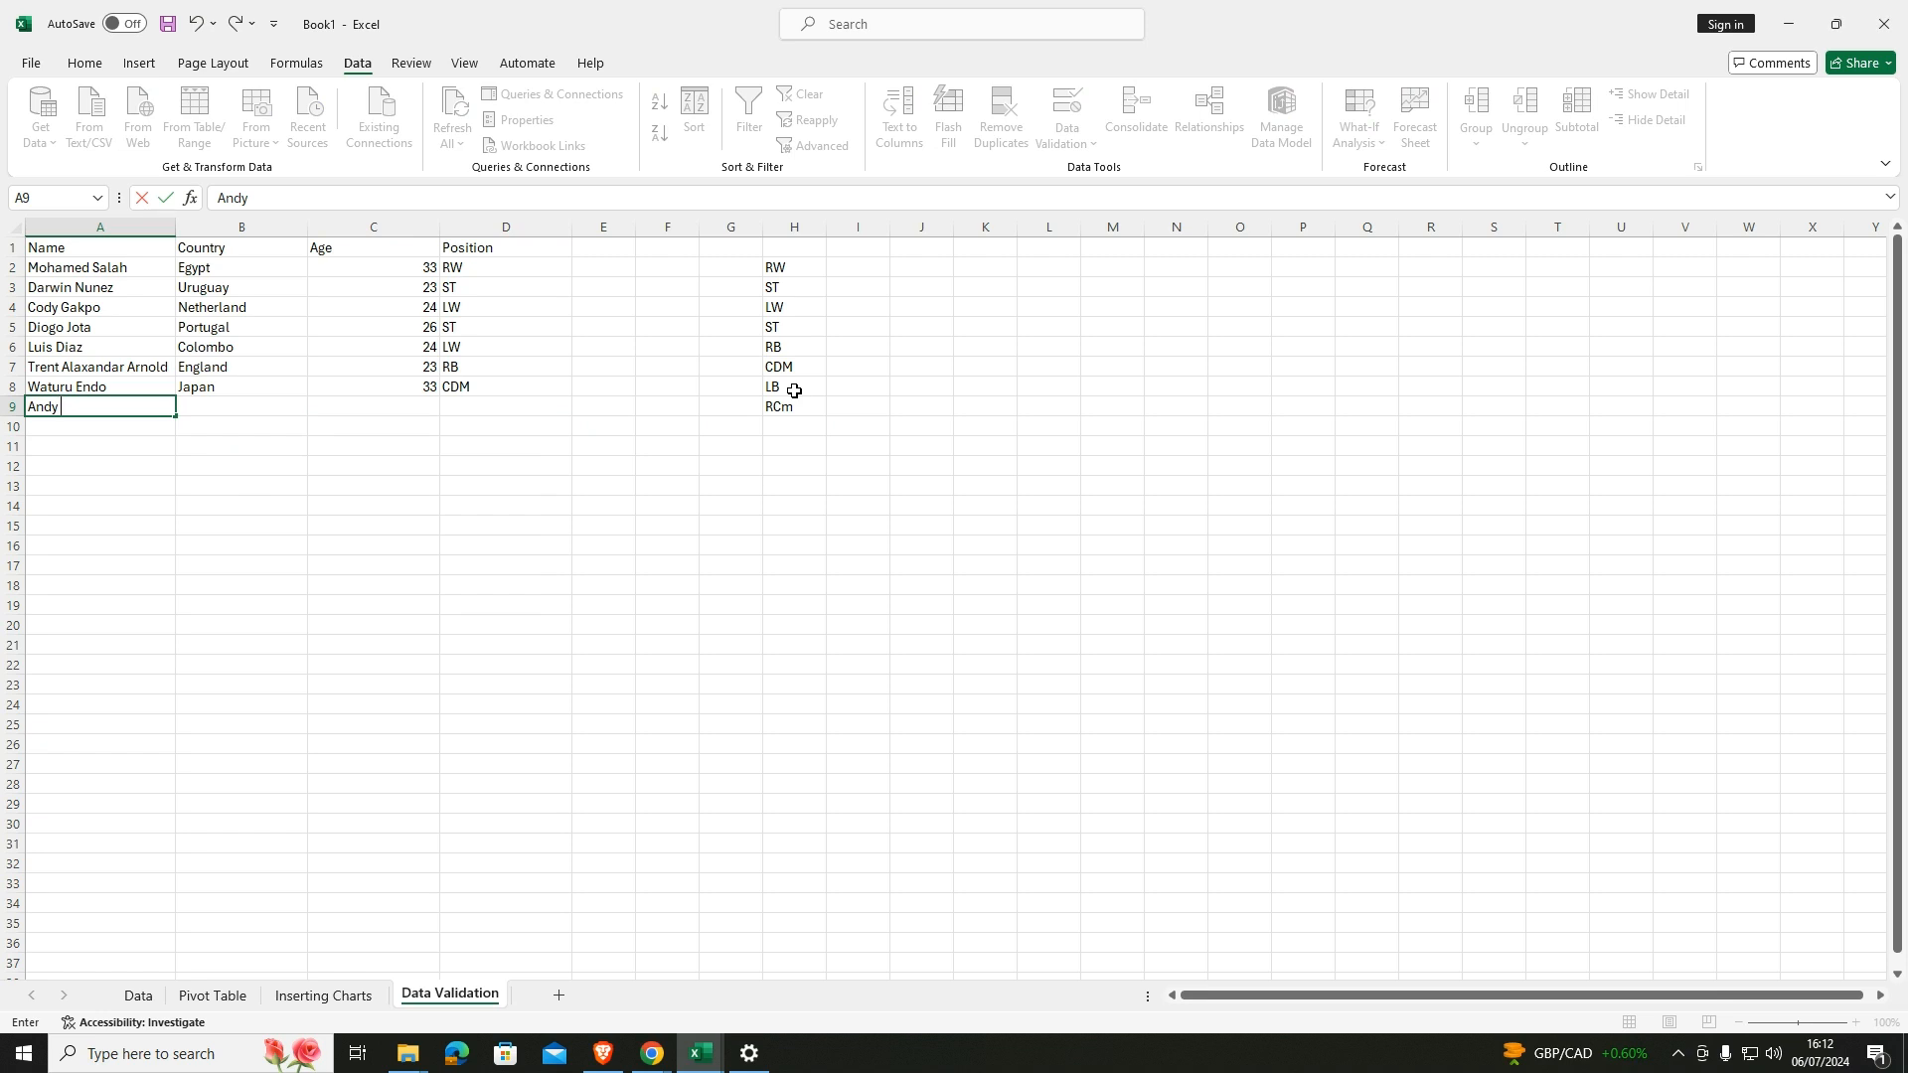
pyautogui.write('ndy Robertson')
pyautogui.press('Tab')
pyautogui.write('Sc')
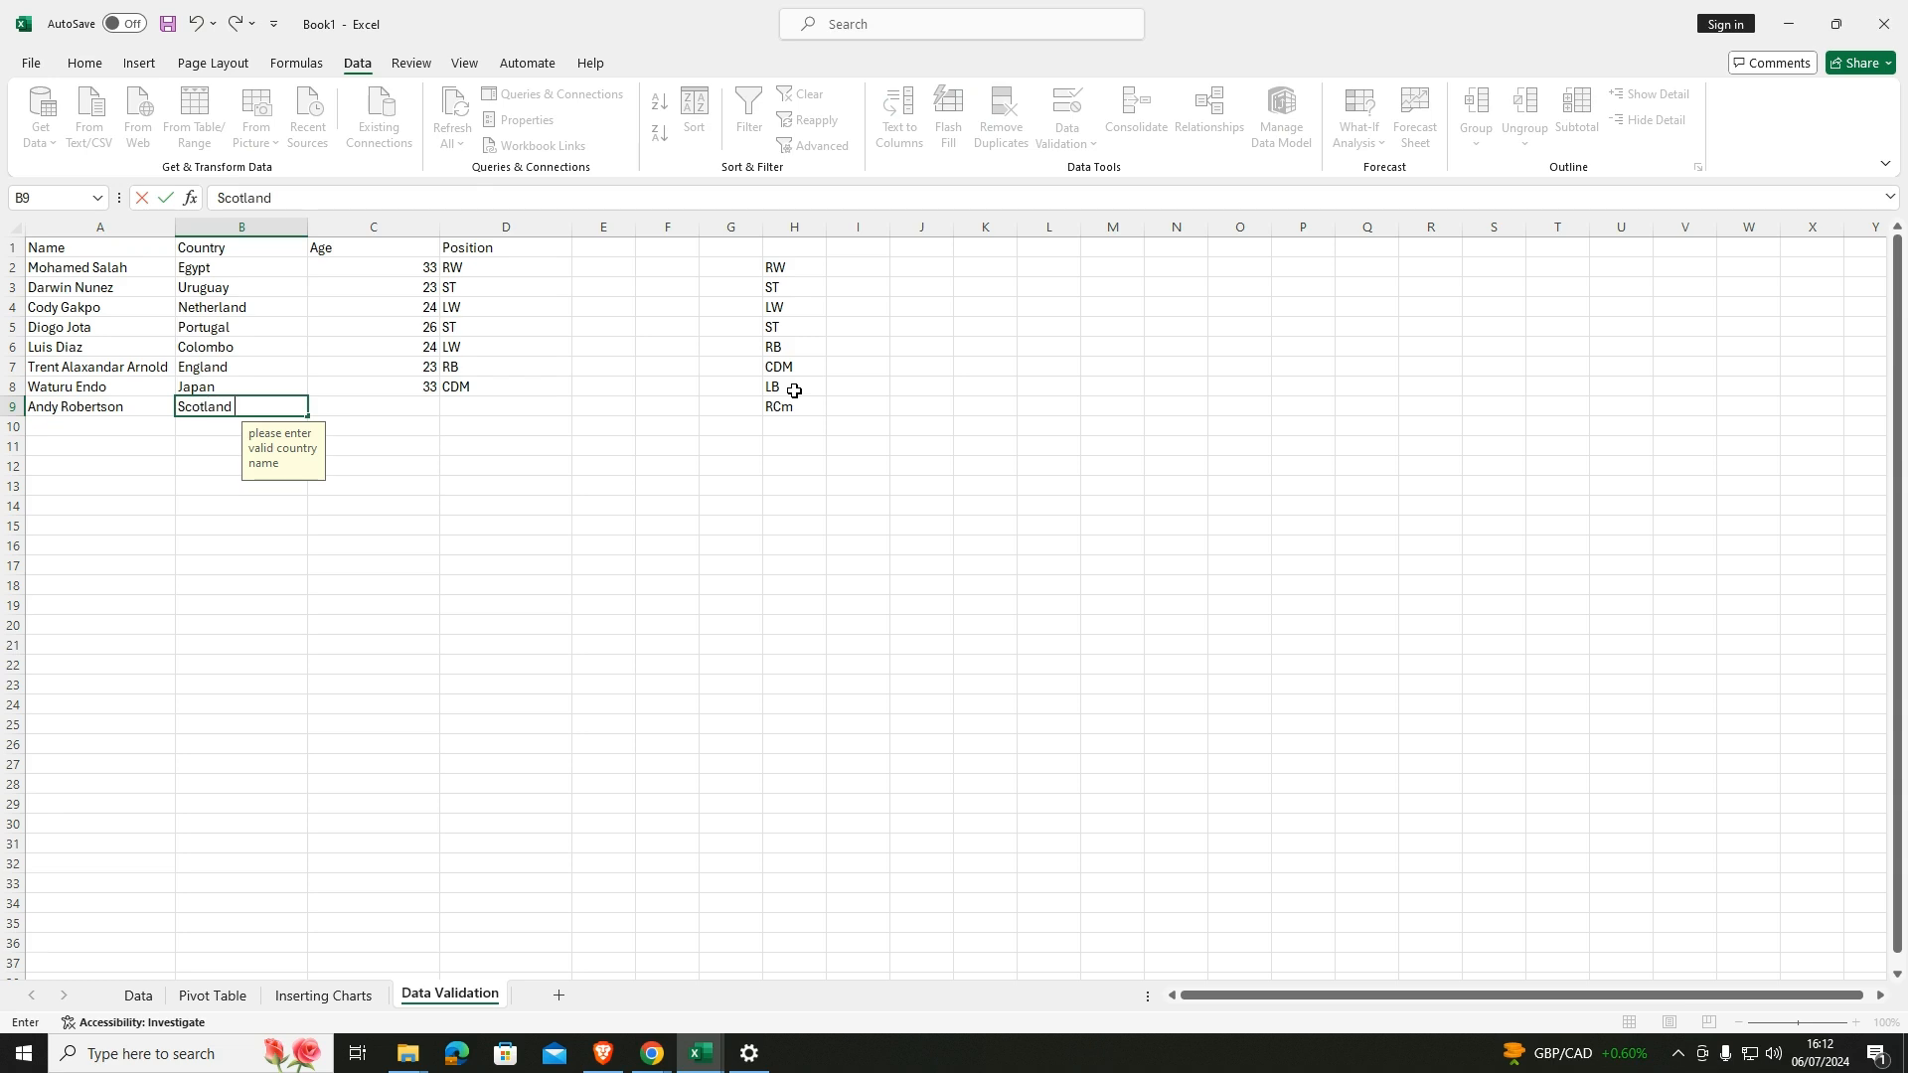
pyautogui.press('Tab')
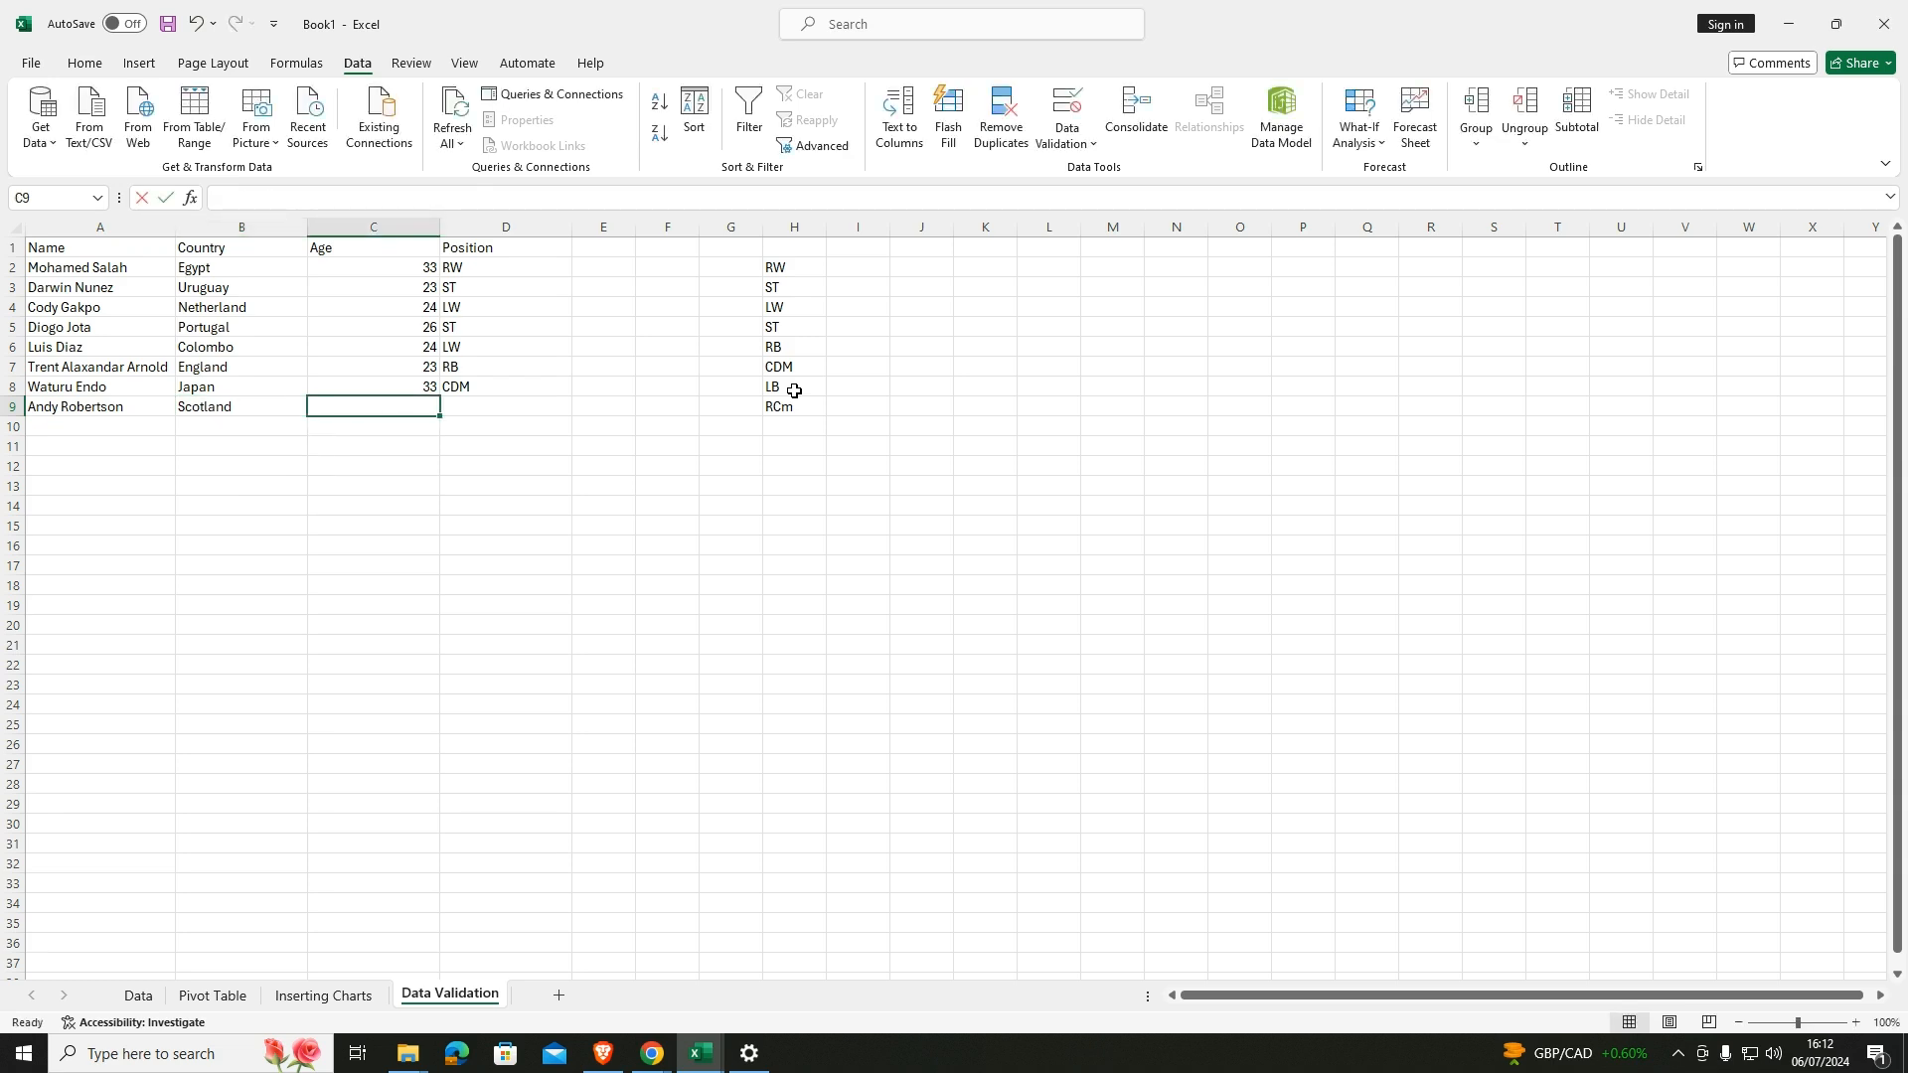
pyautogui.write('66')
pyautogui.press('Return')
pyautogui.press('Up')
pyautogui.press('Right')
pyautogui.press('Right')
# Extend the Age validation, whole numbers between 1 and 60, to cells C2:C9.
pyautogui.click(428, 267)
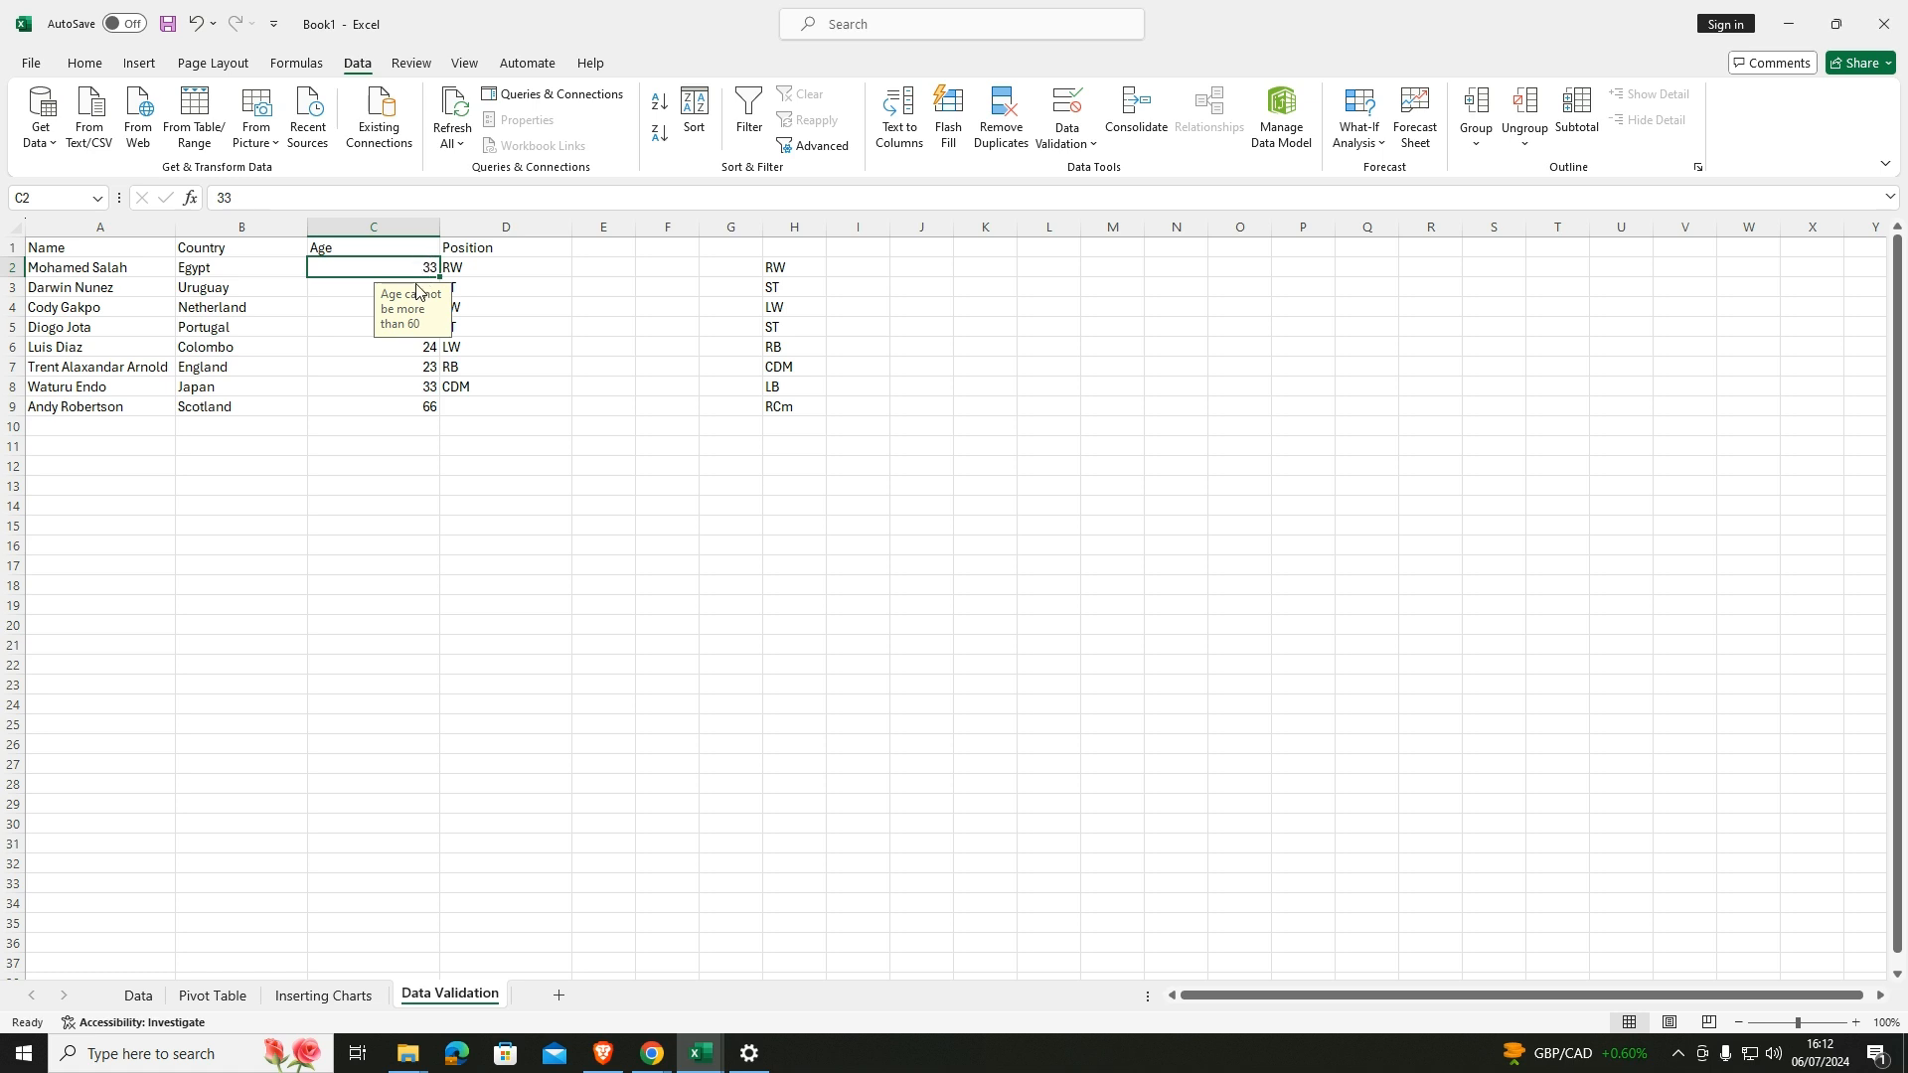
pyautogui.write('33')
pyautogui.click(617, 291)
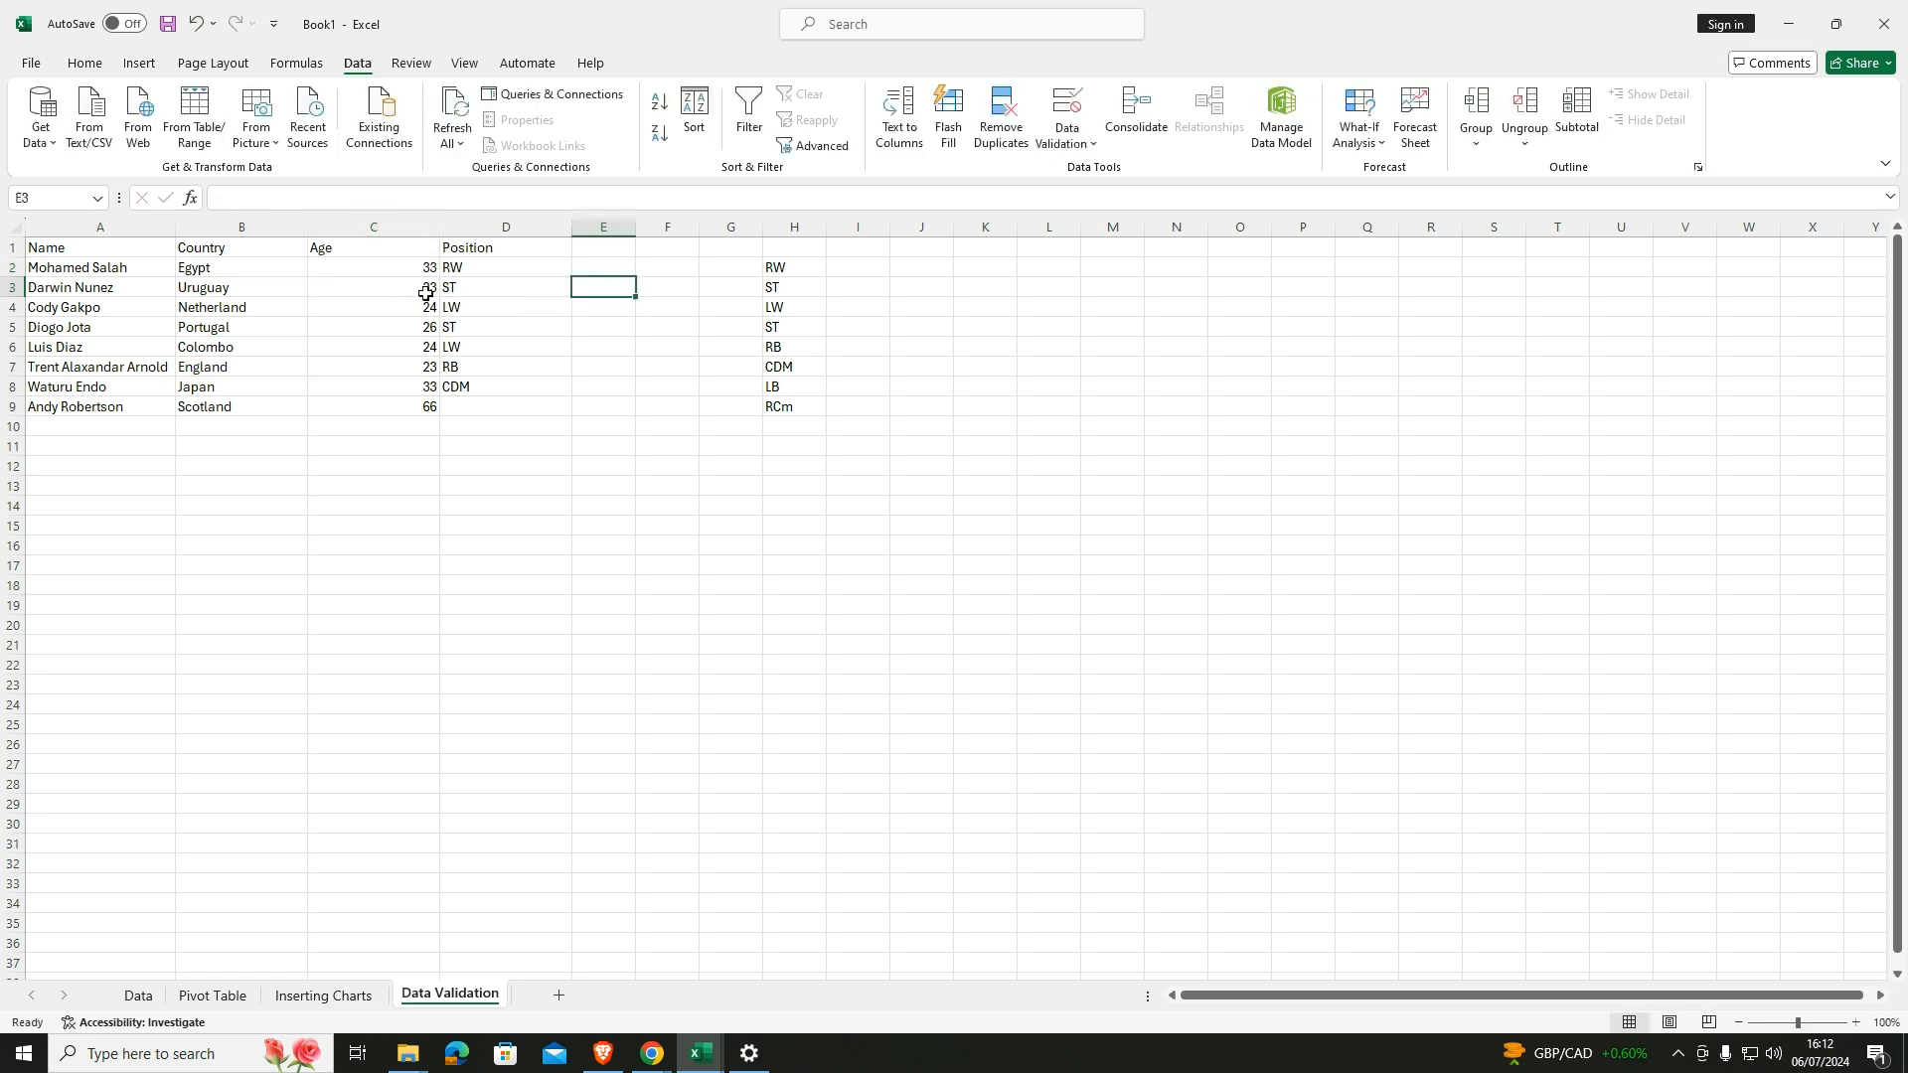
pyautogui.moveTo(407, 266); pyautogui.dragTo(436, 397)
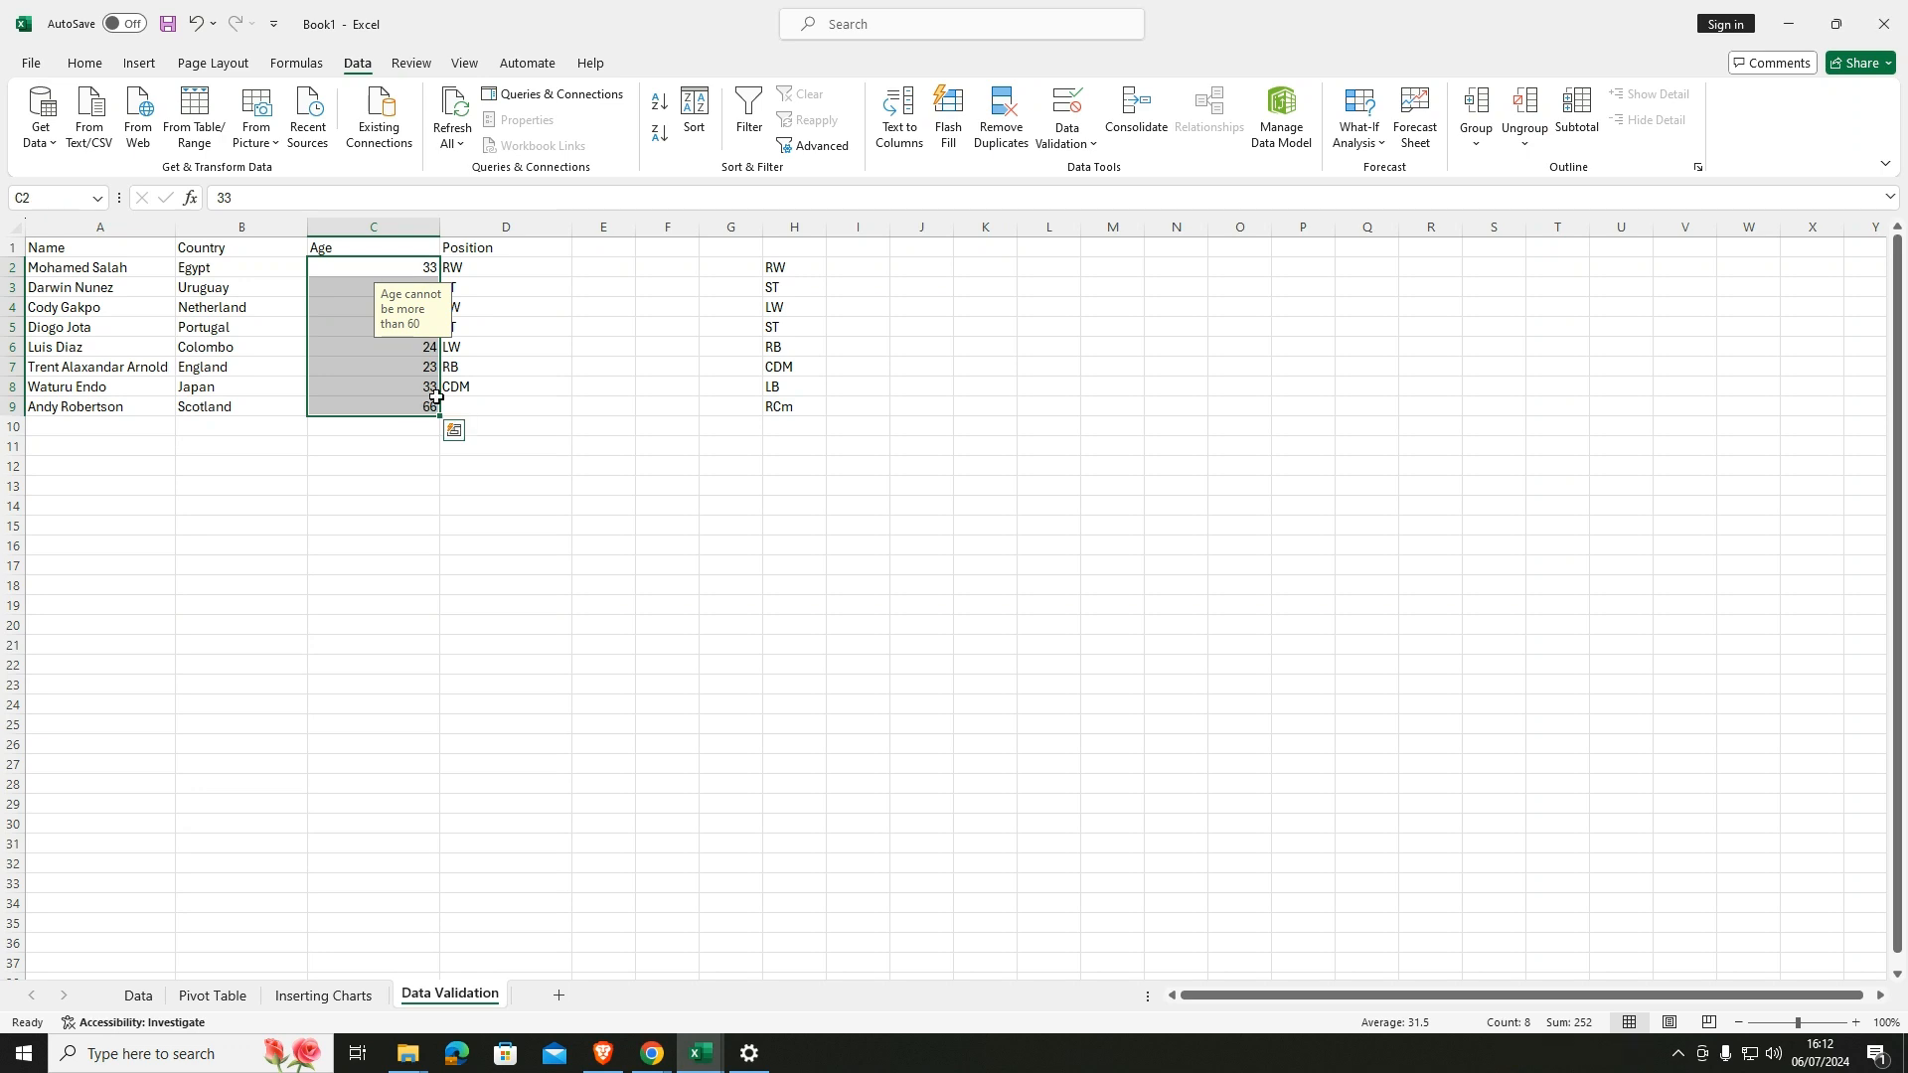
pyautogui.click(1091, 139)
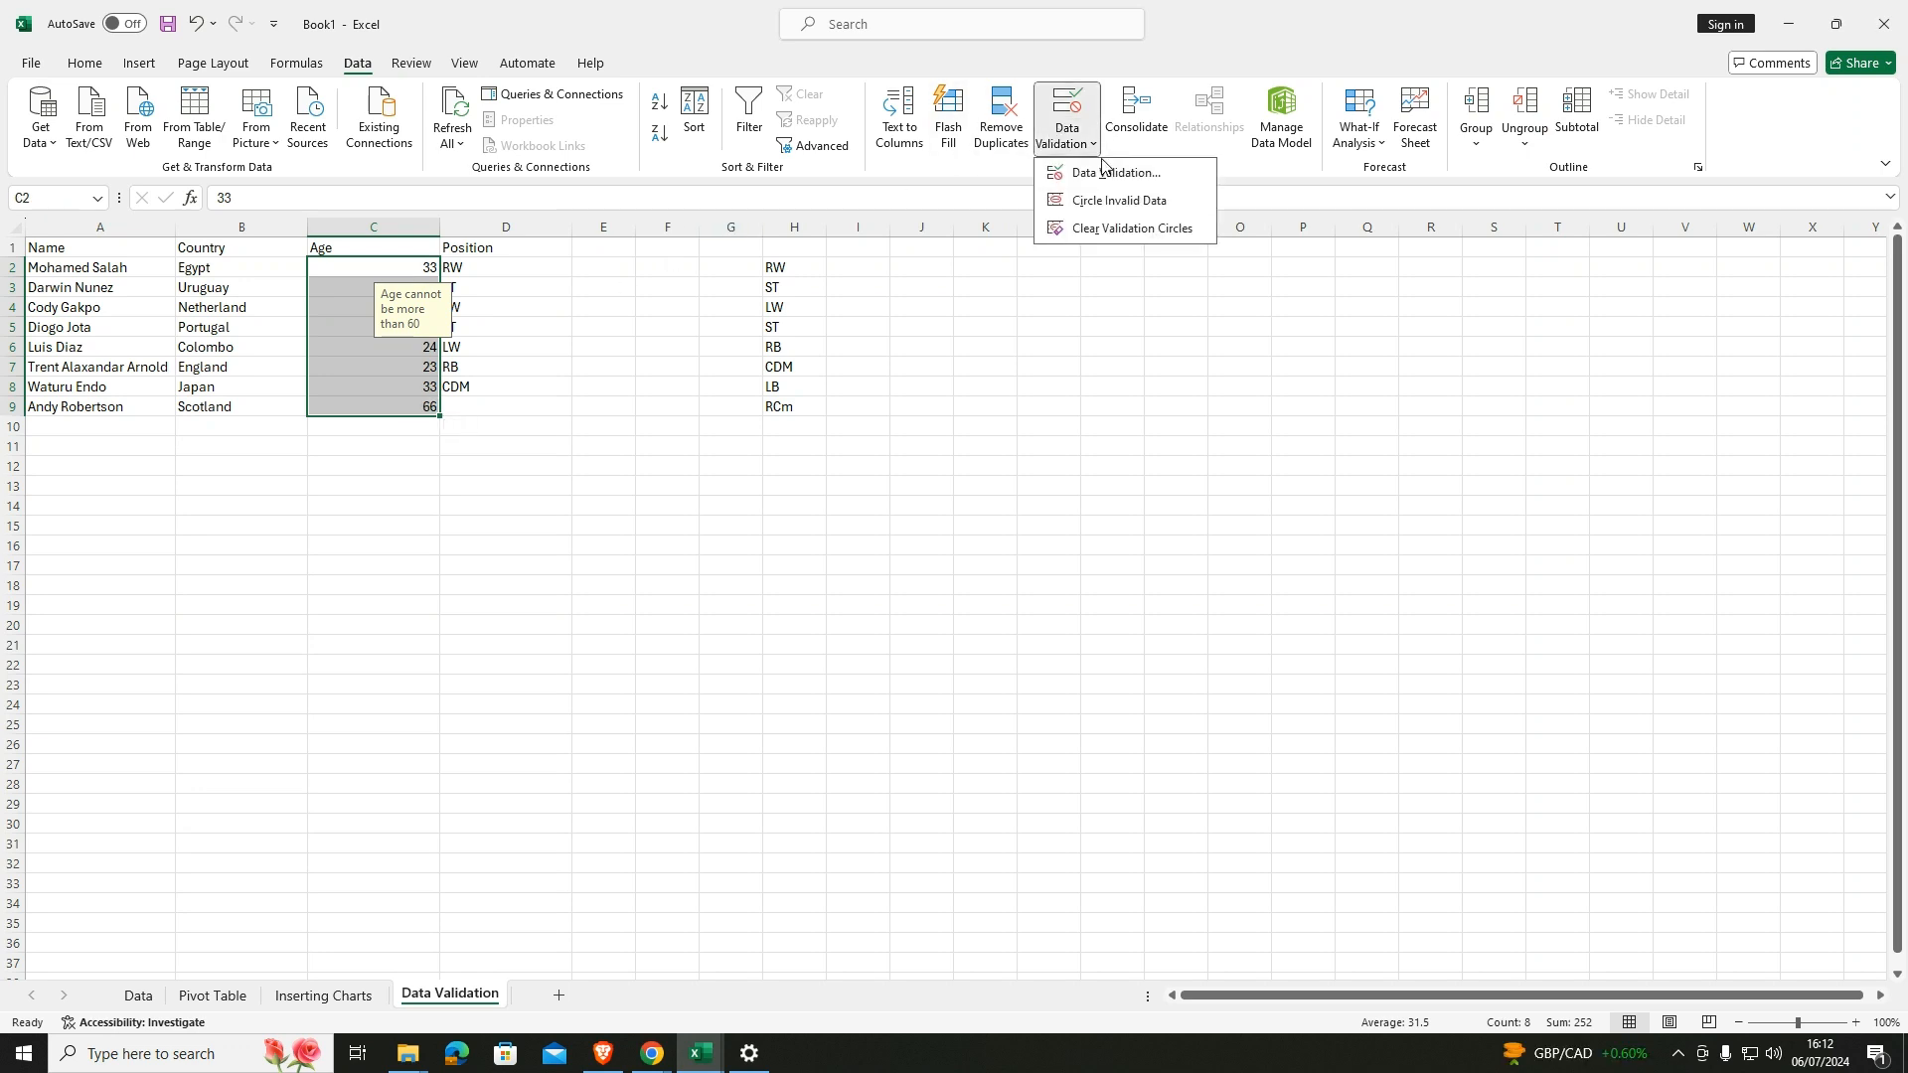
pyautogui.click(1107, 176)
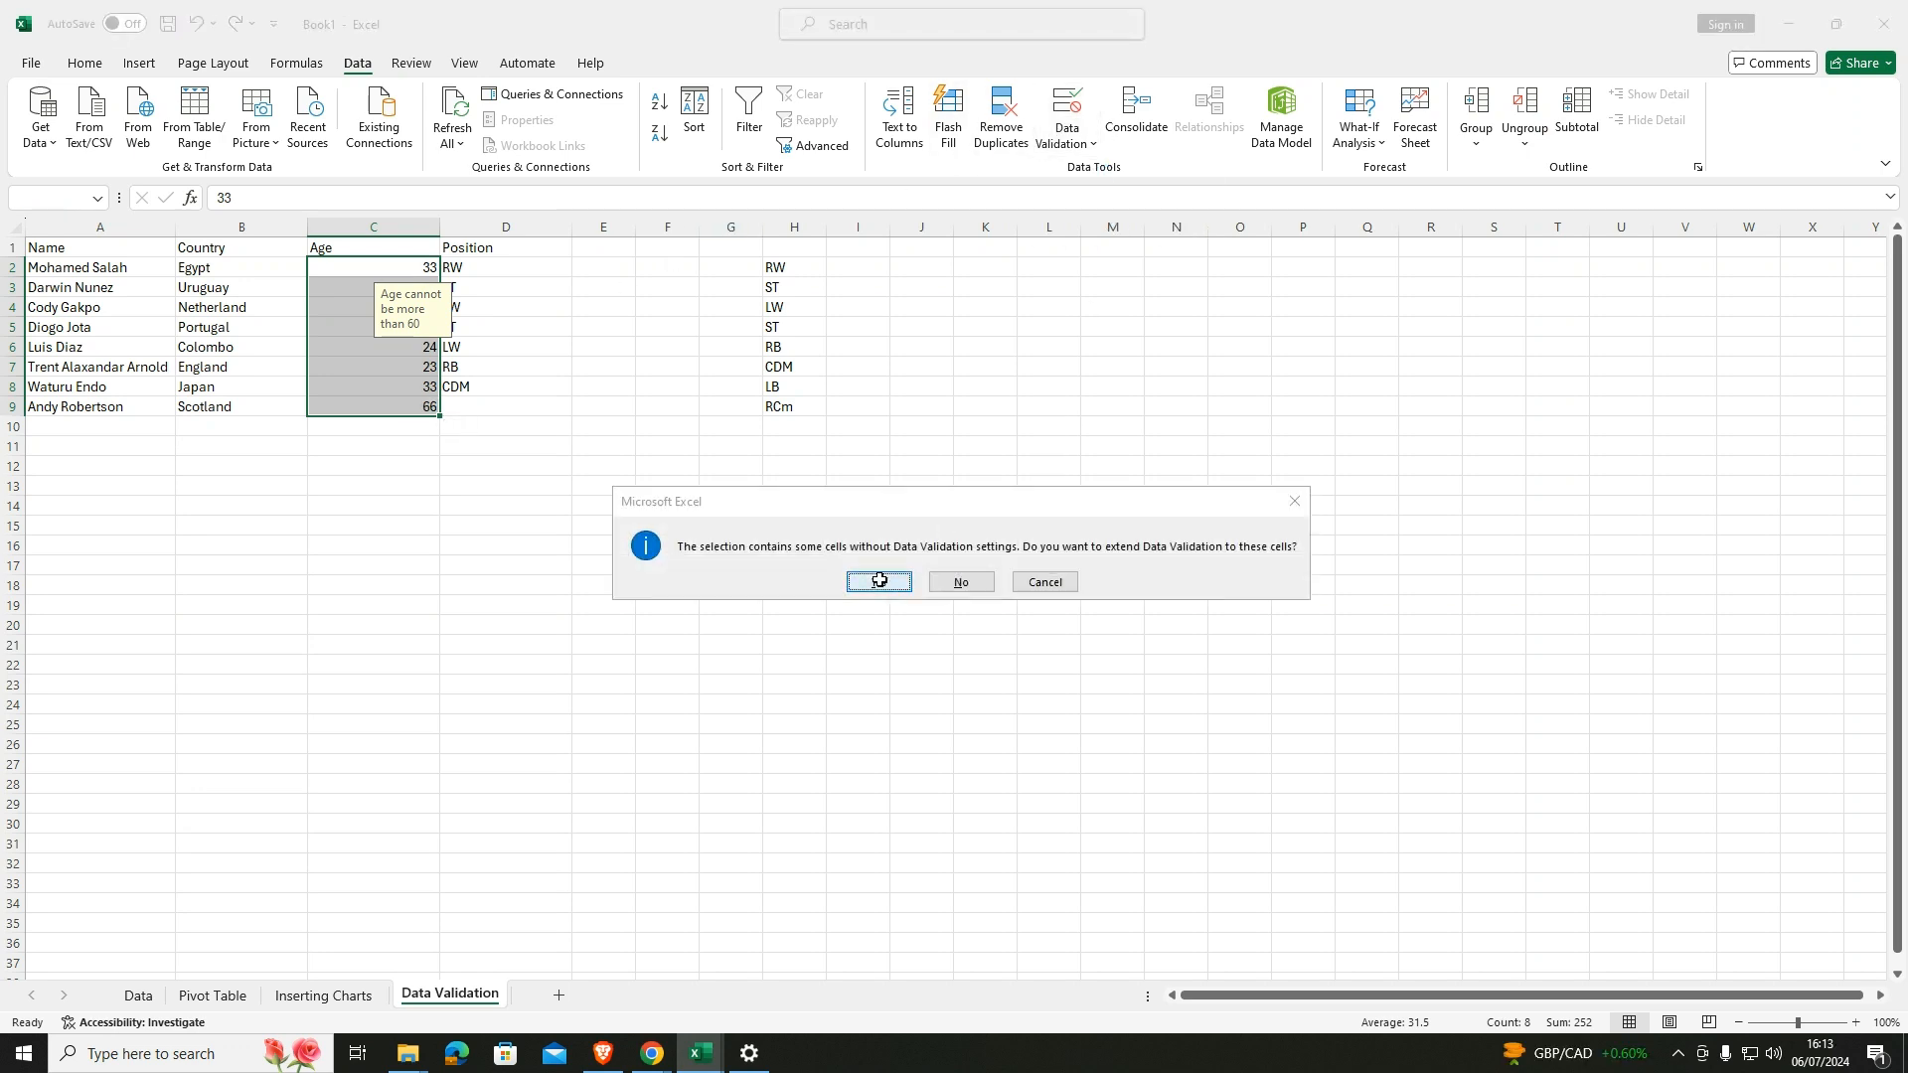
pyautogui.click(879, 584)
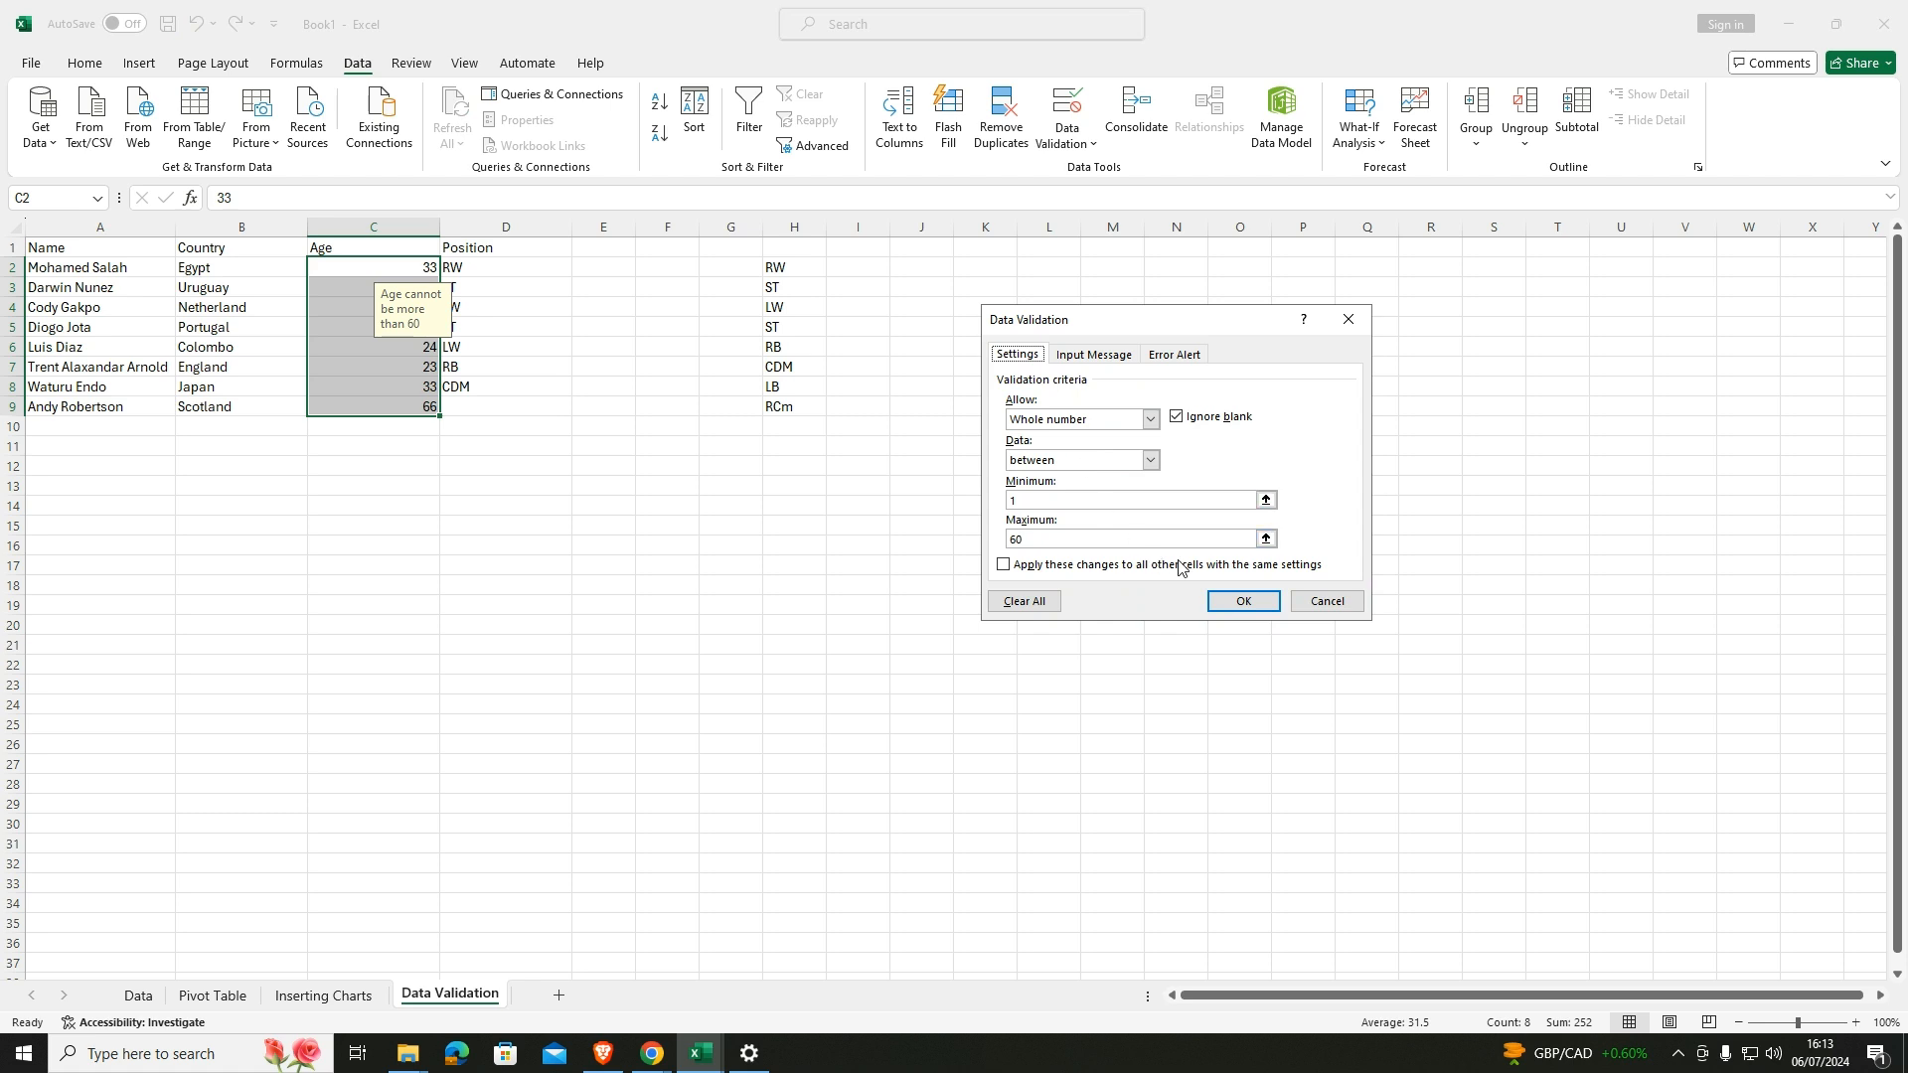
pyautogui.click(1239, 601)
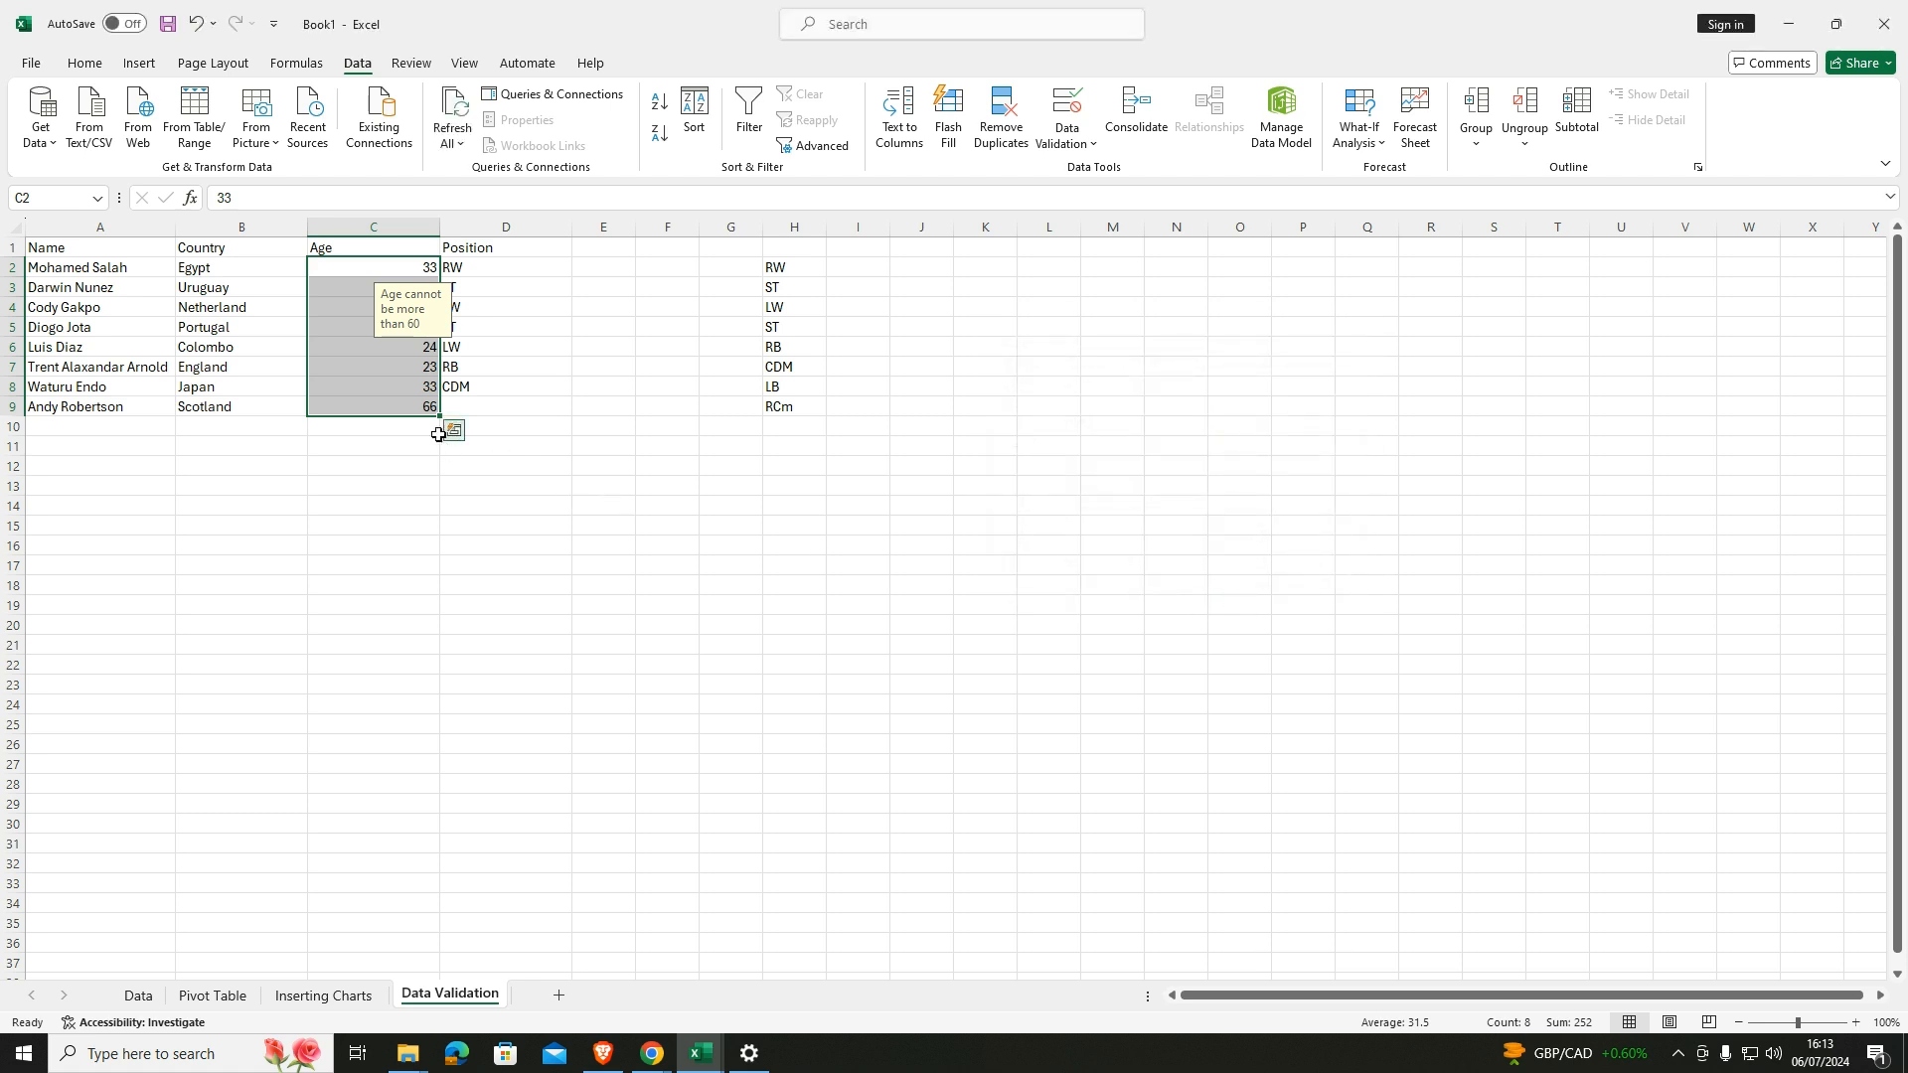
# Try to re-enter the age 66 in C9 to test the validation, then dismiss the error.
pyautogui.click(409, 406)
pyautogui.doubleClick(408, 406)
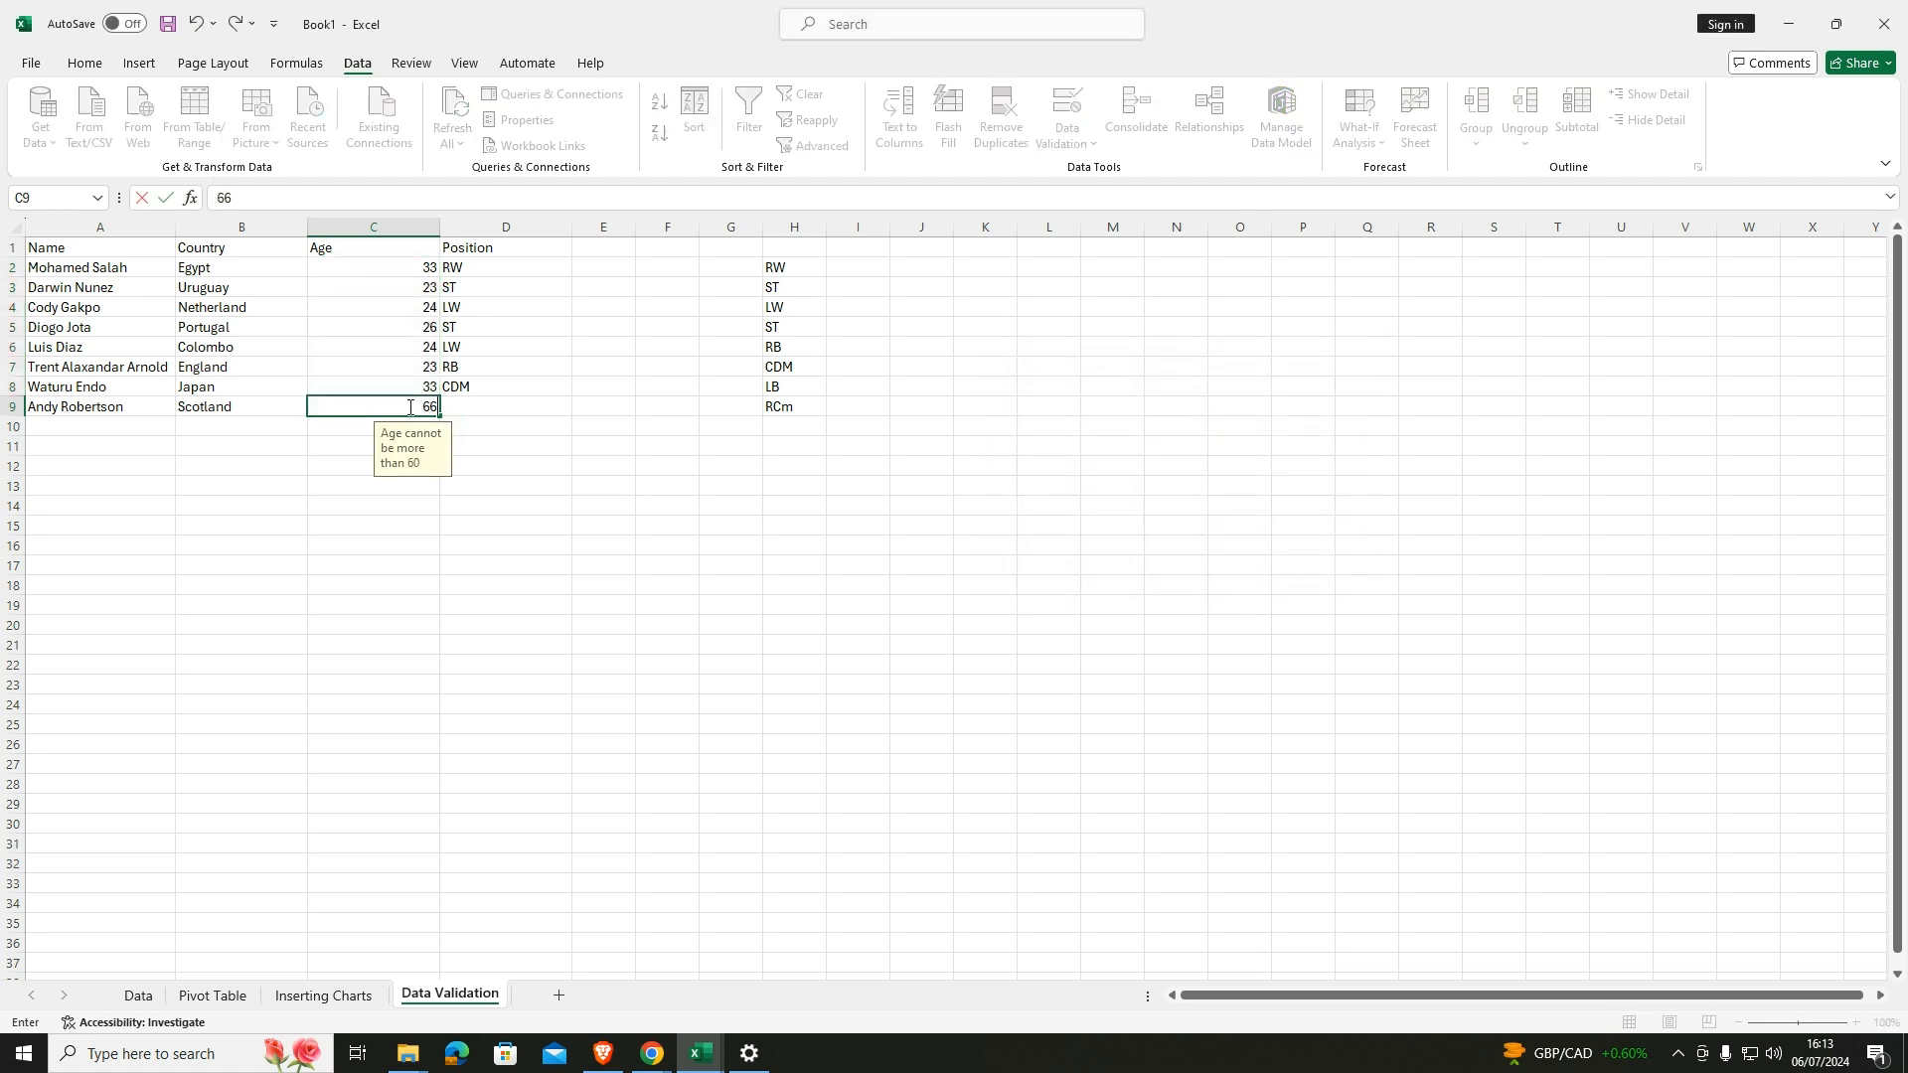
pyautogui.press('Return')
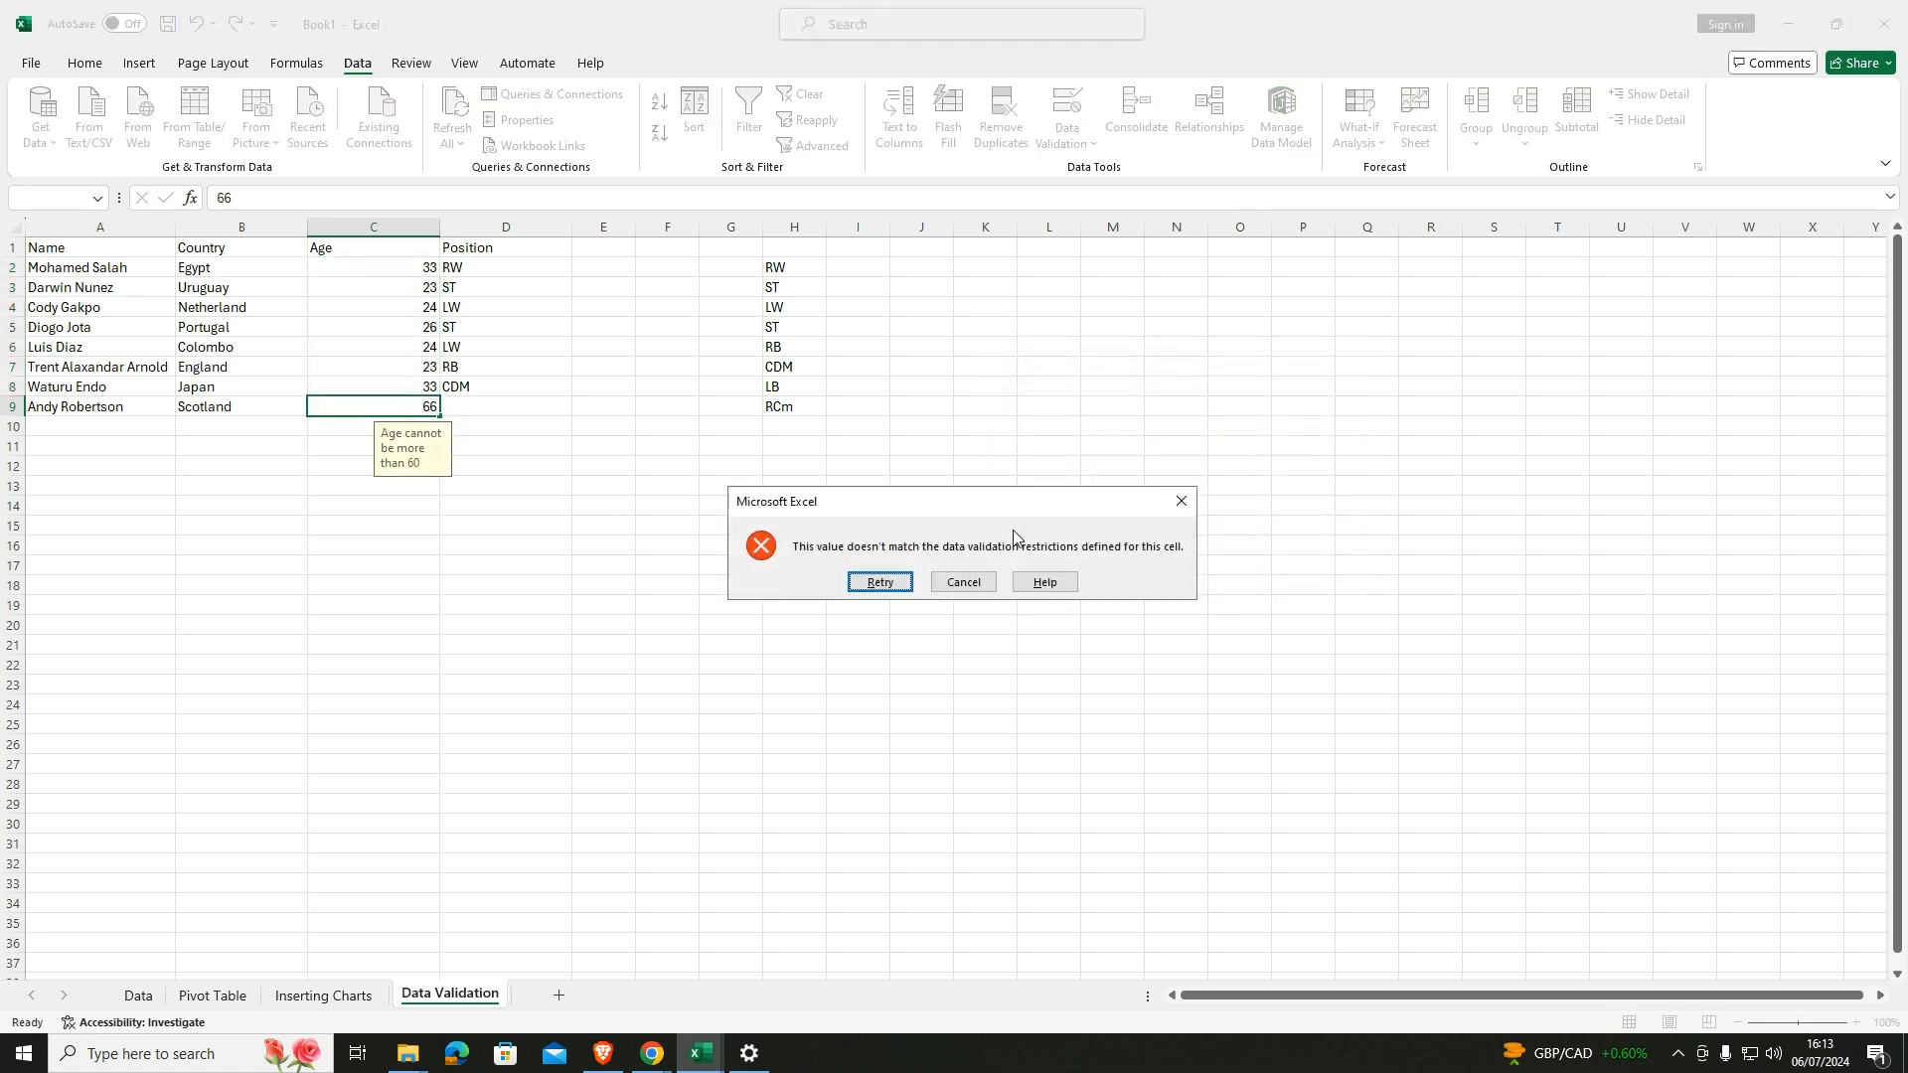
pyautogui.click(1180, 501)
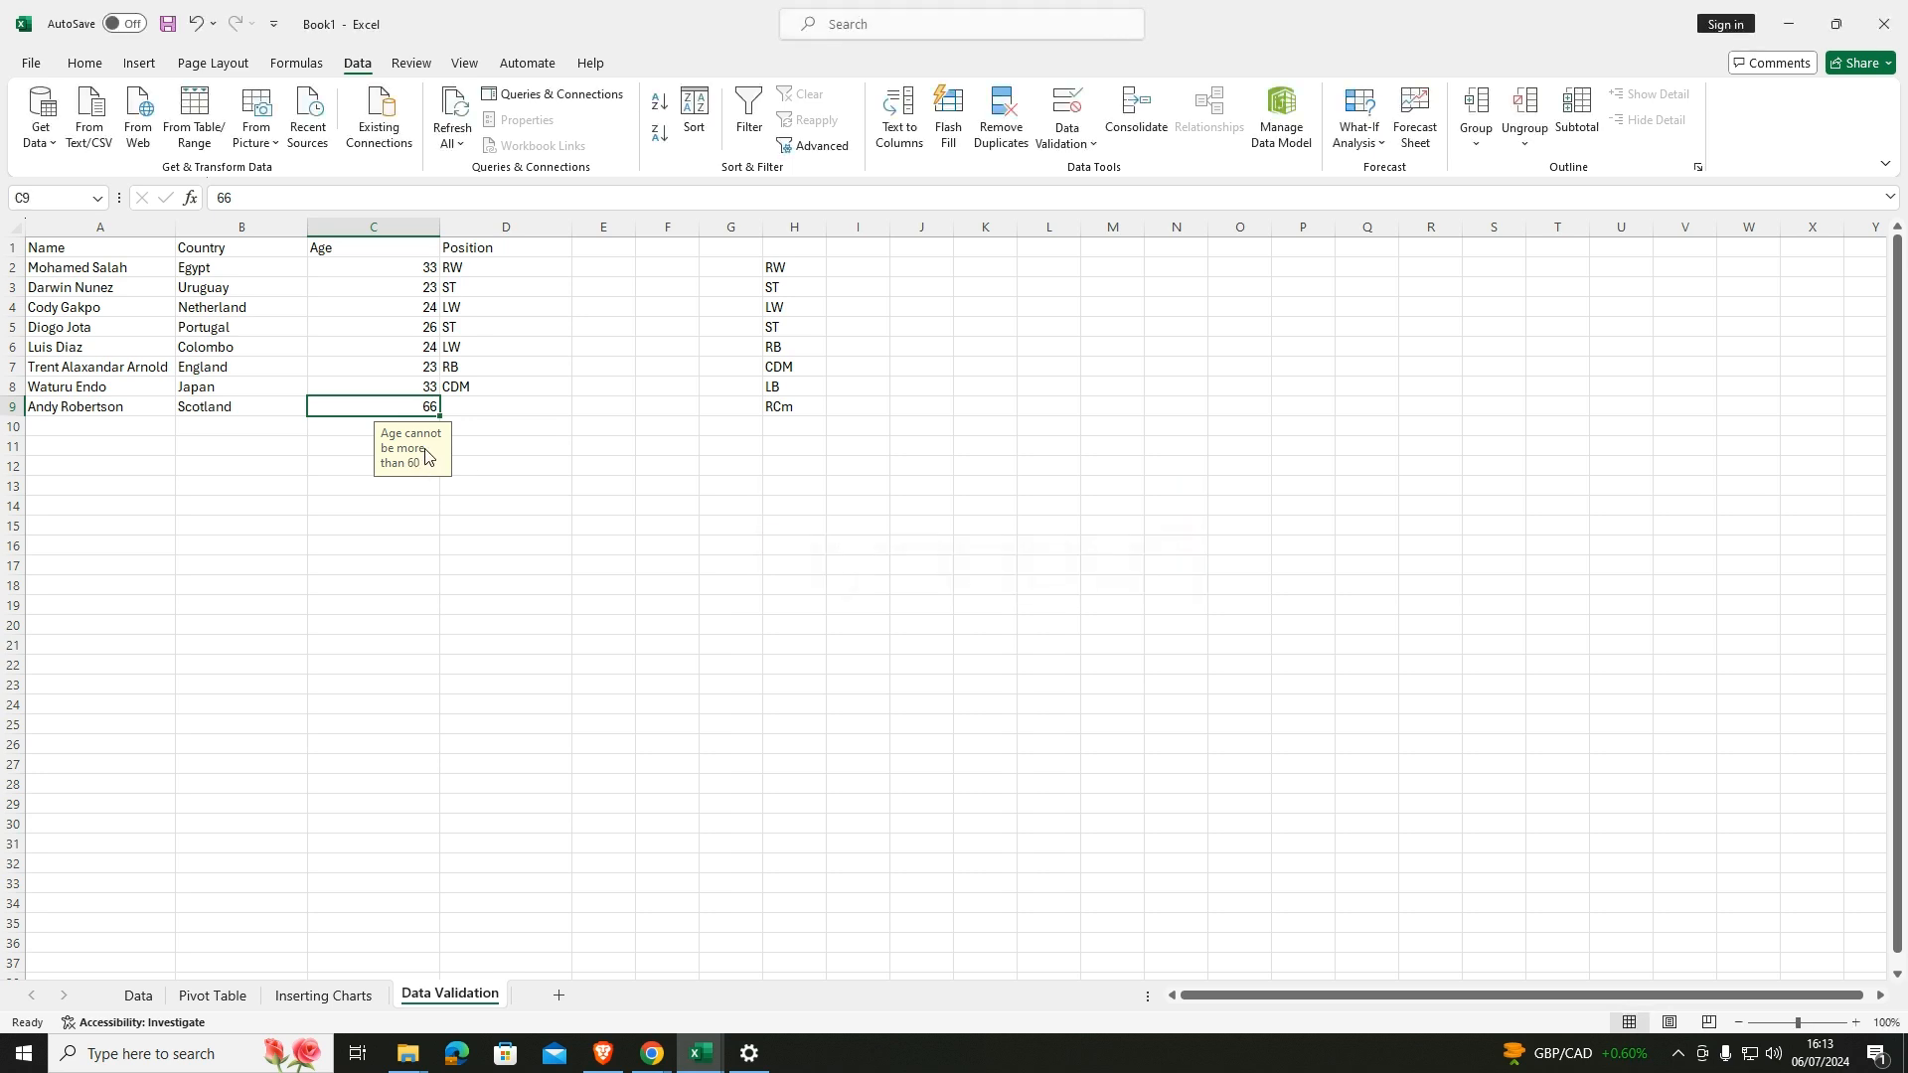
# Set the age in cell C9 to 32.
pyautogui.write('312')
pyautogui.press('BackSpace')
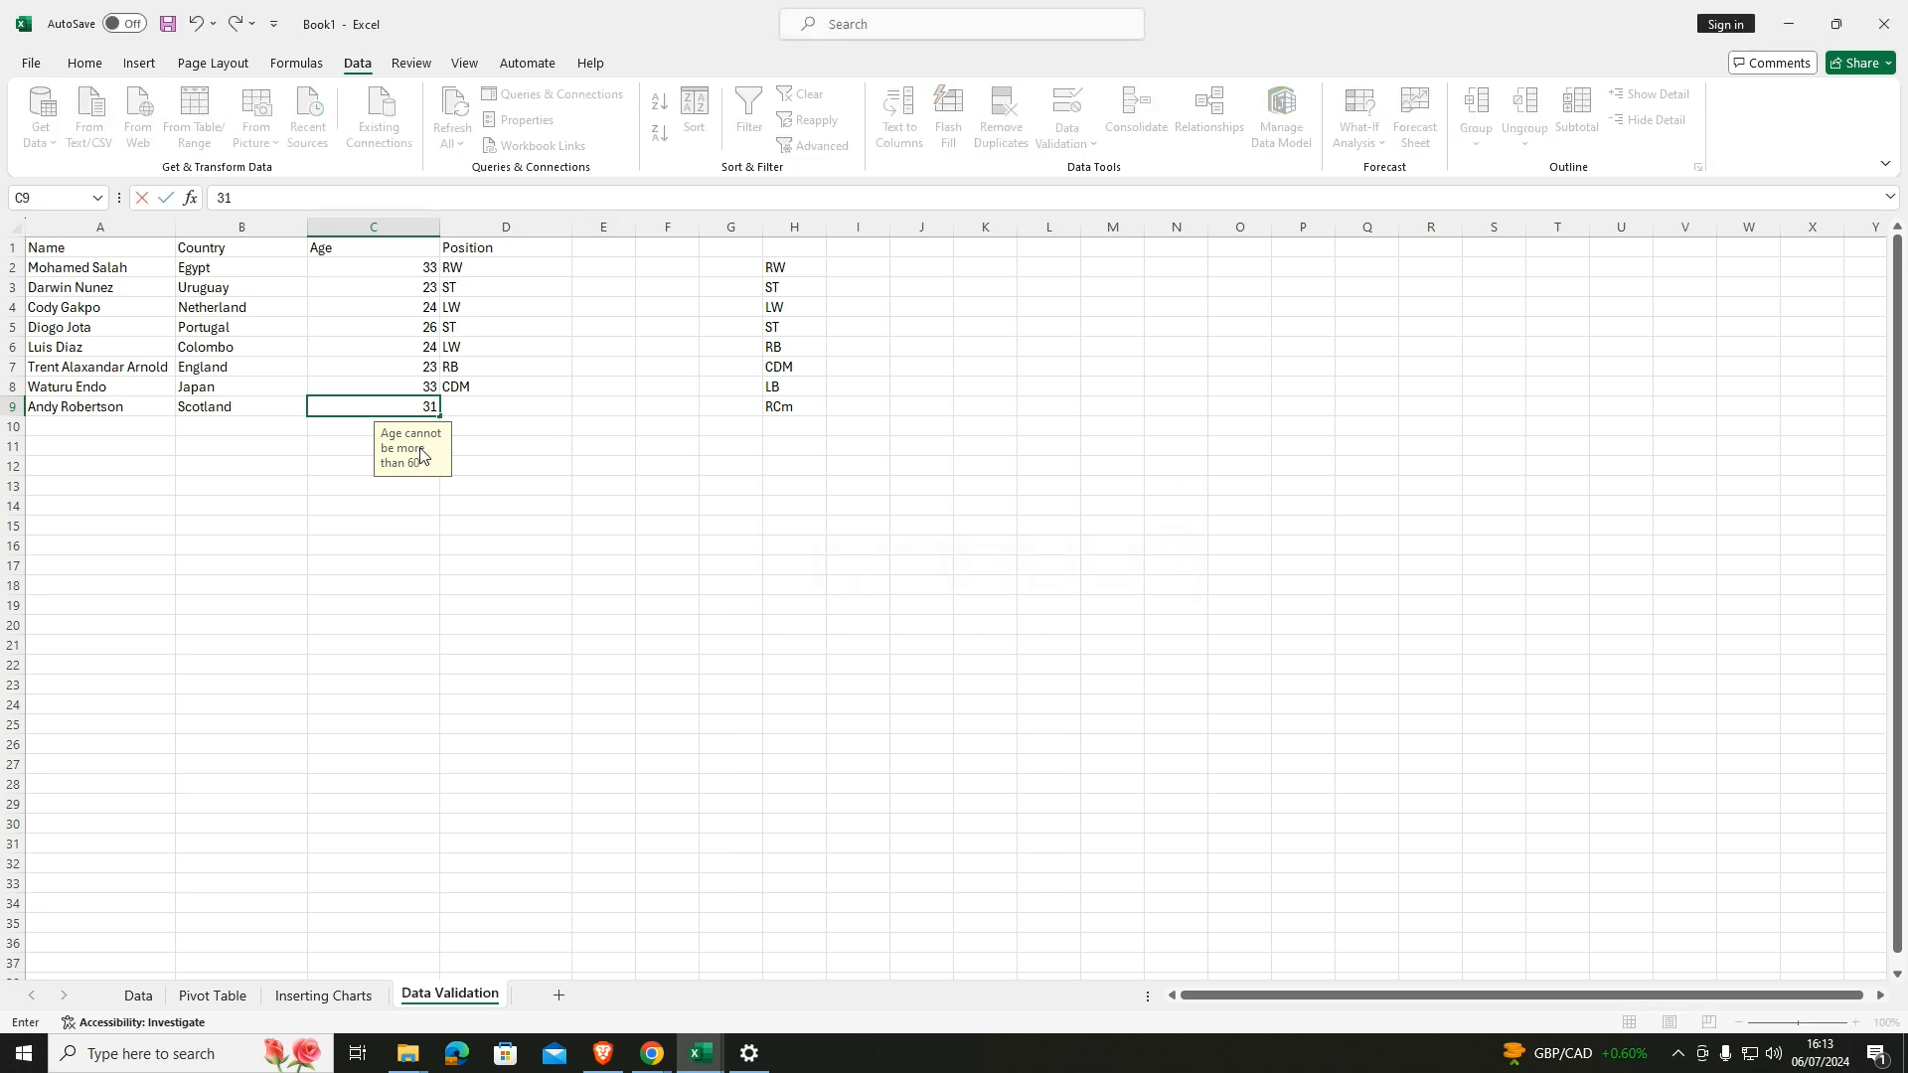
pyautogui.click(498, 407)
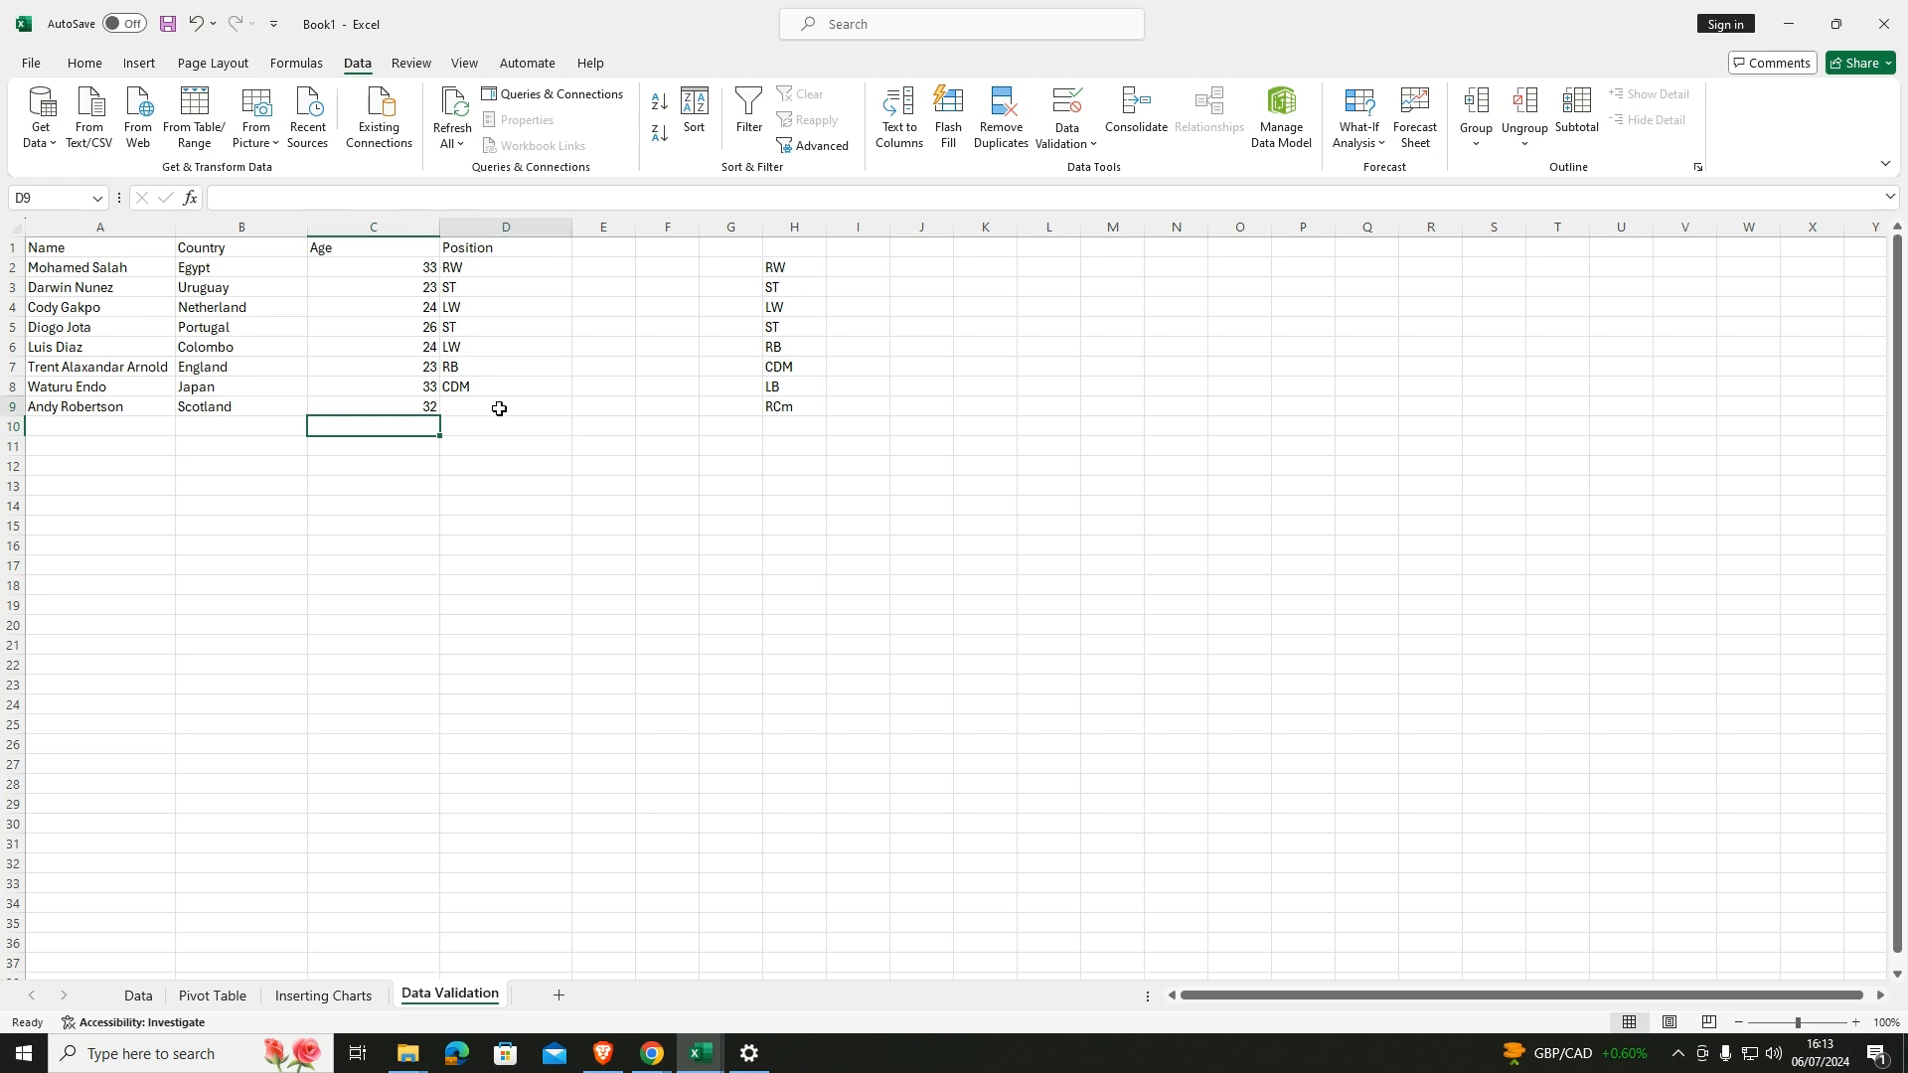
# Check the allowed positions for cell D9, and correct the list entry in cell H9 to RCM.
pyautogui.click(582, 409)
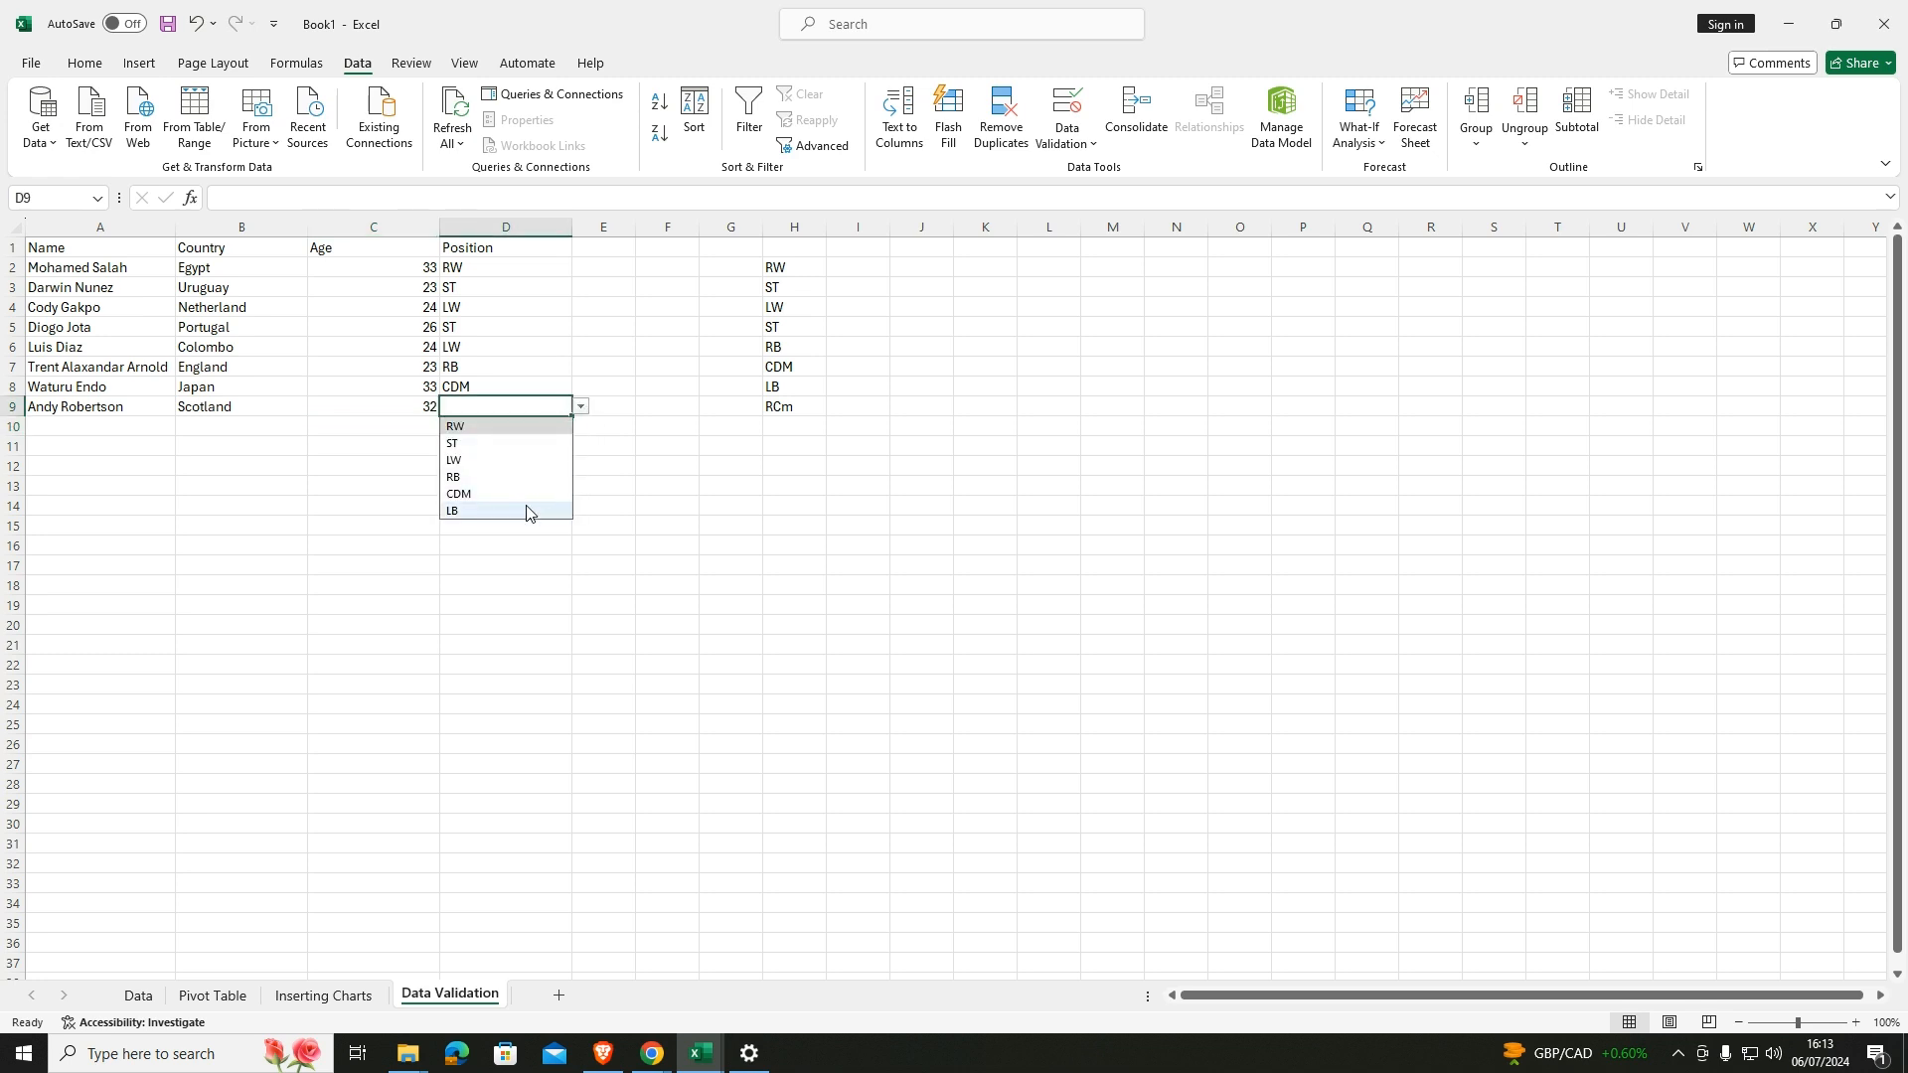
pyautogui.click(794, 411)
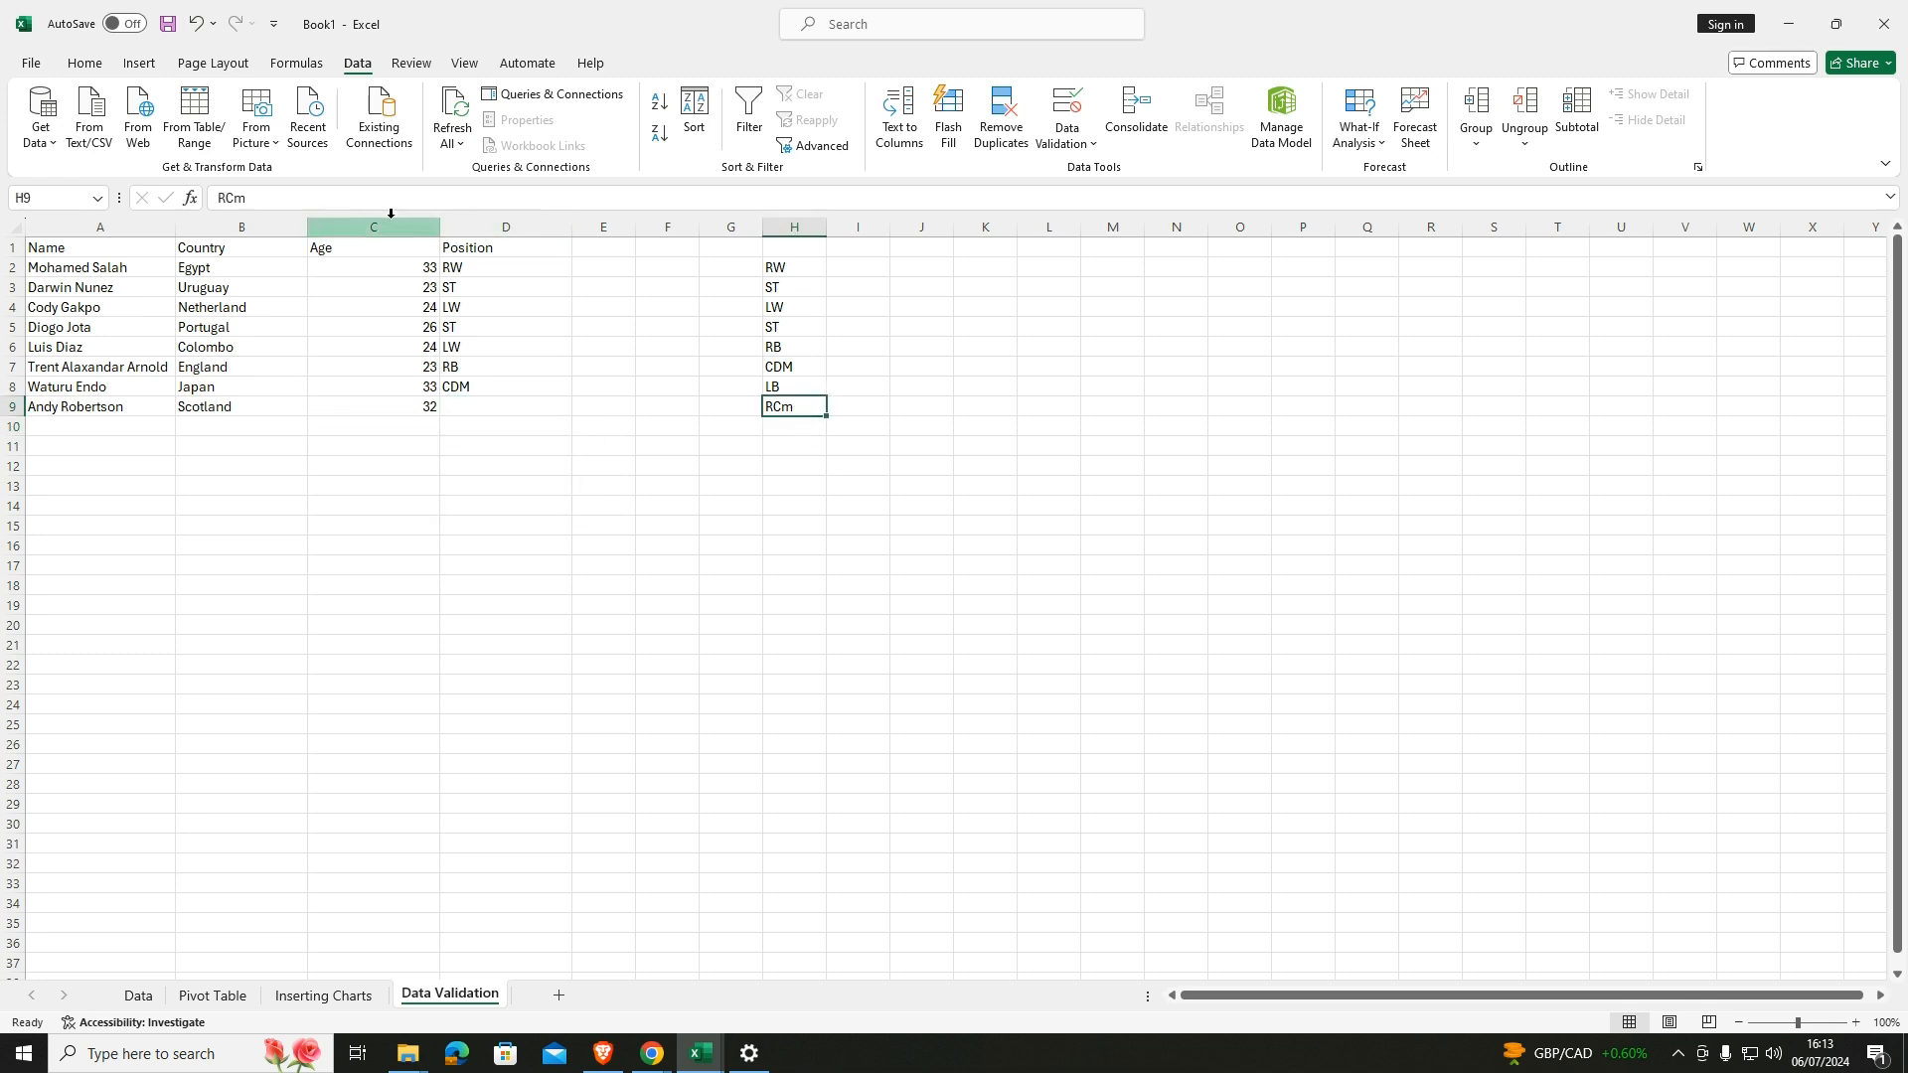
pyautogui.click(344, 208)
pyautogui.press('BackSpace')
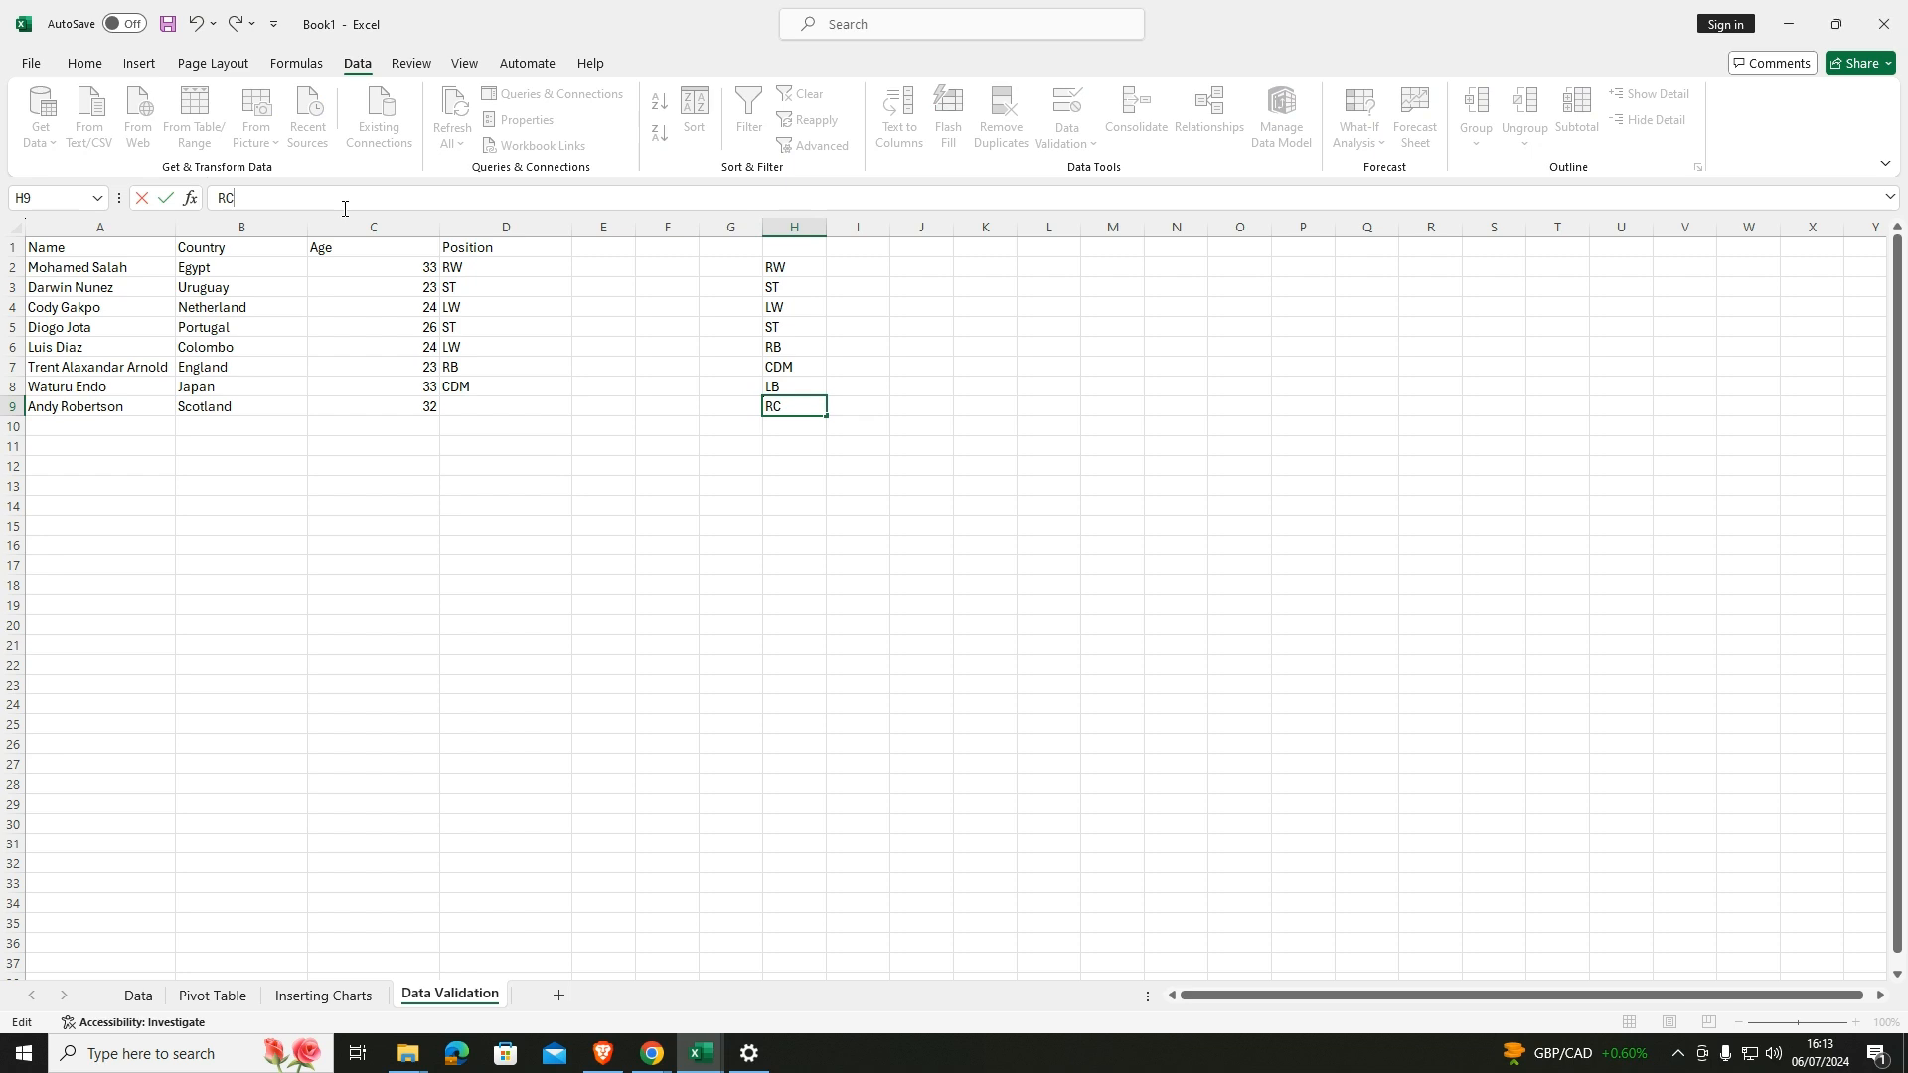
pyautogui.write('M')
pyautogui.click(484, 407)
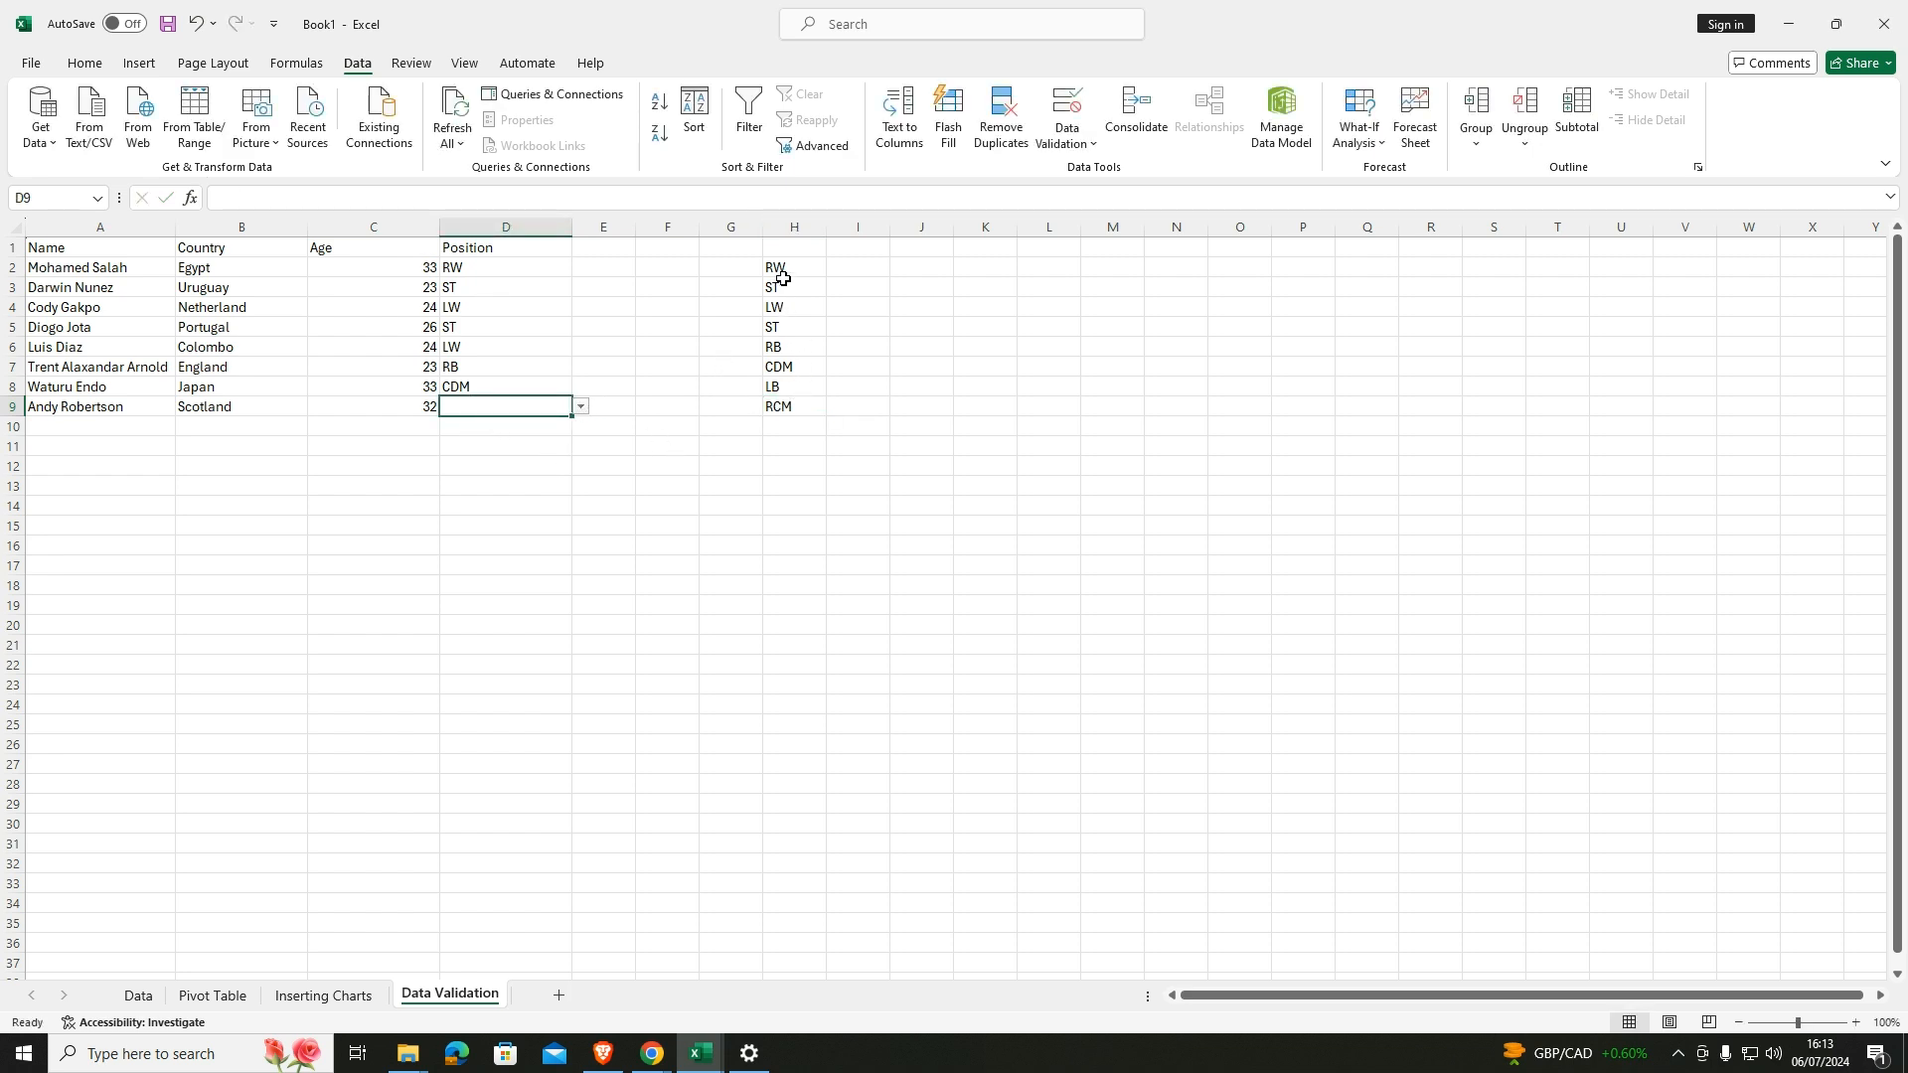
# Extend the Position list validation on cells D2:D10 to use H2:H9 as its source.
pyautogui.moveTo(790, 269); pyautogui.dragTo(792, 392)
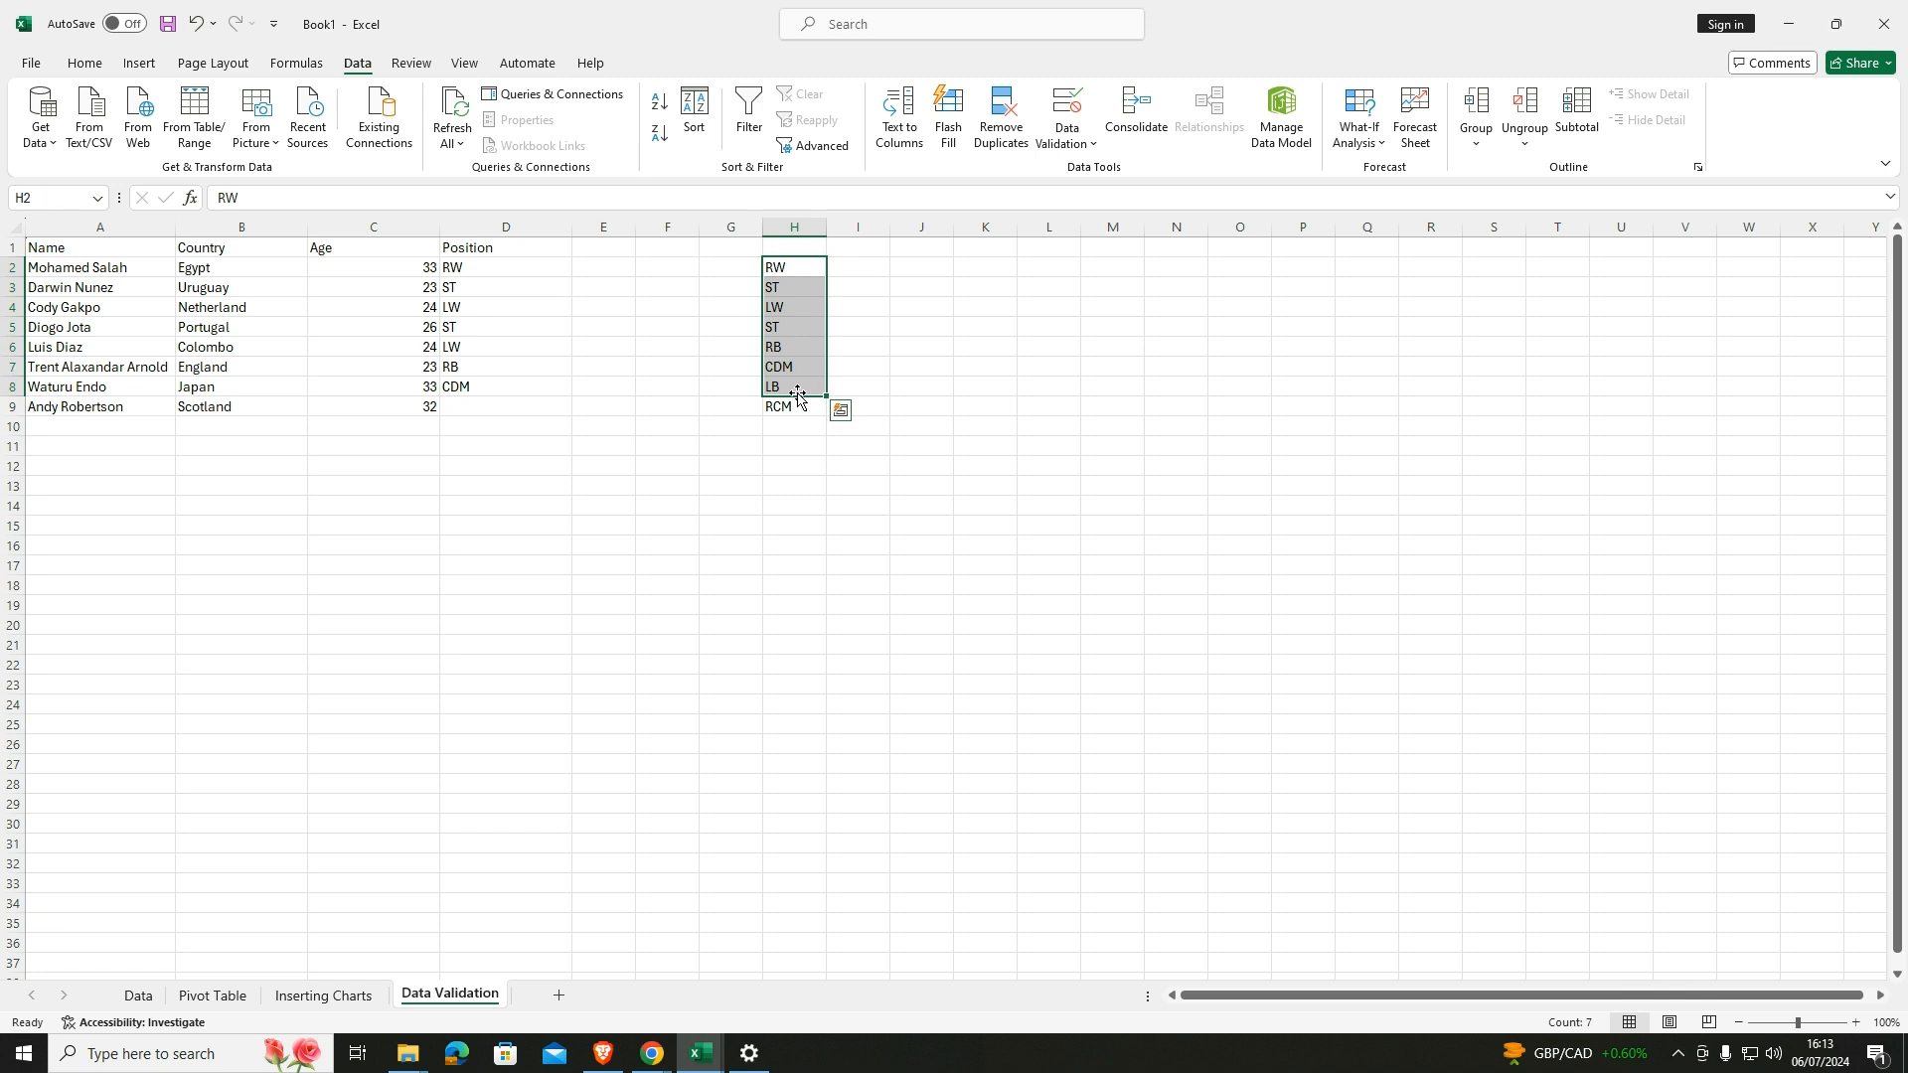
pyautogui.moveTo(487, 268); pyautogui.dragTo(489, 426)
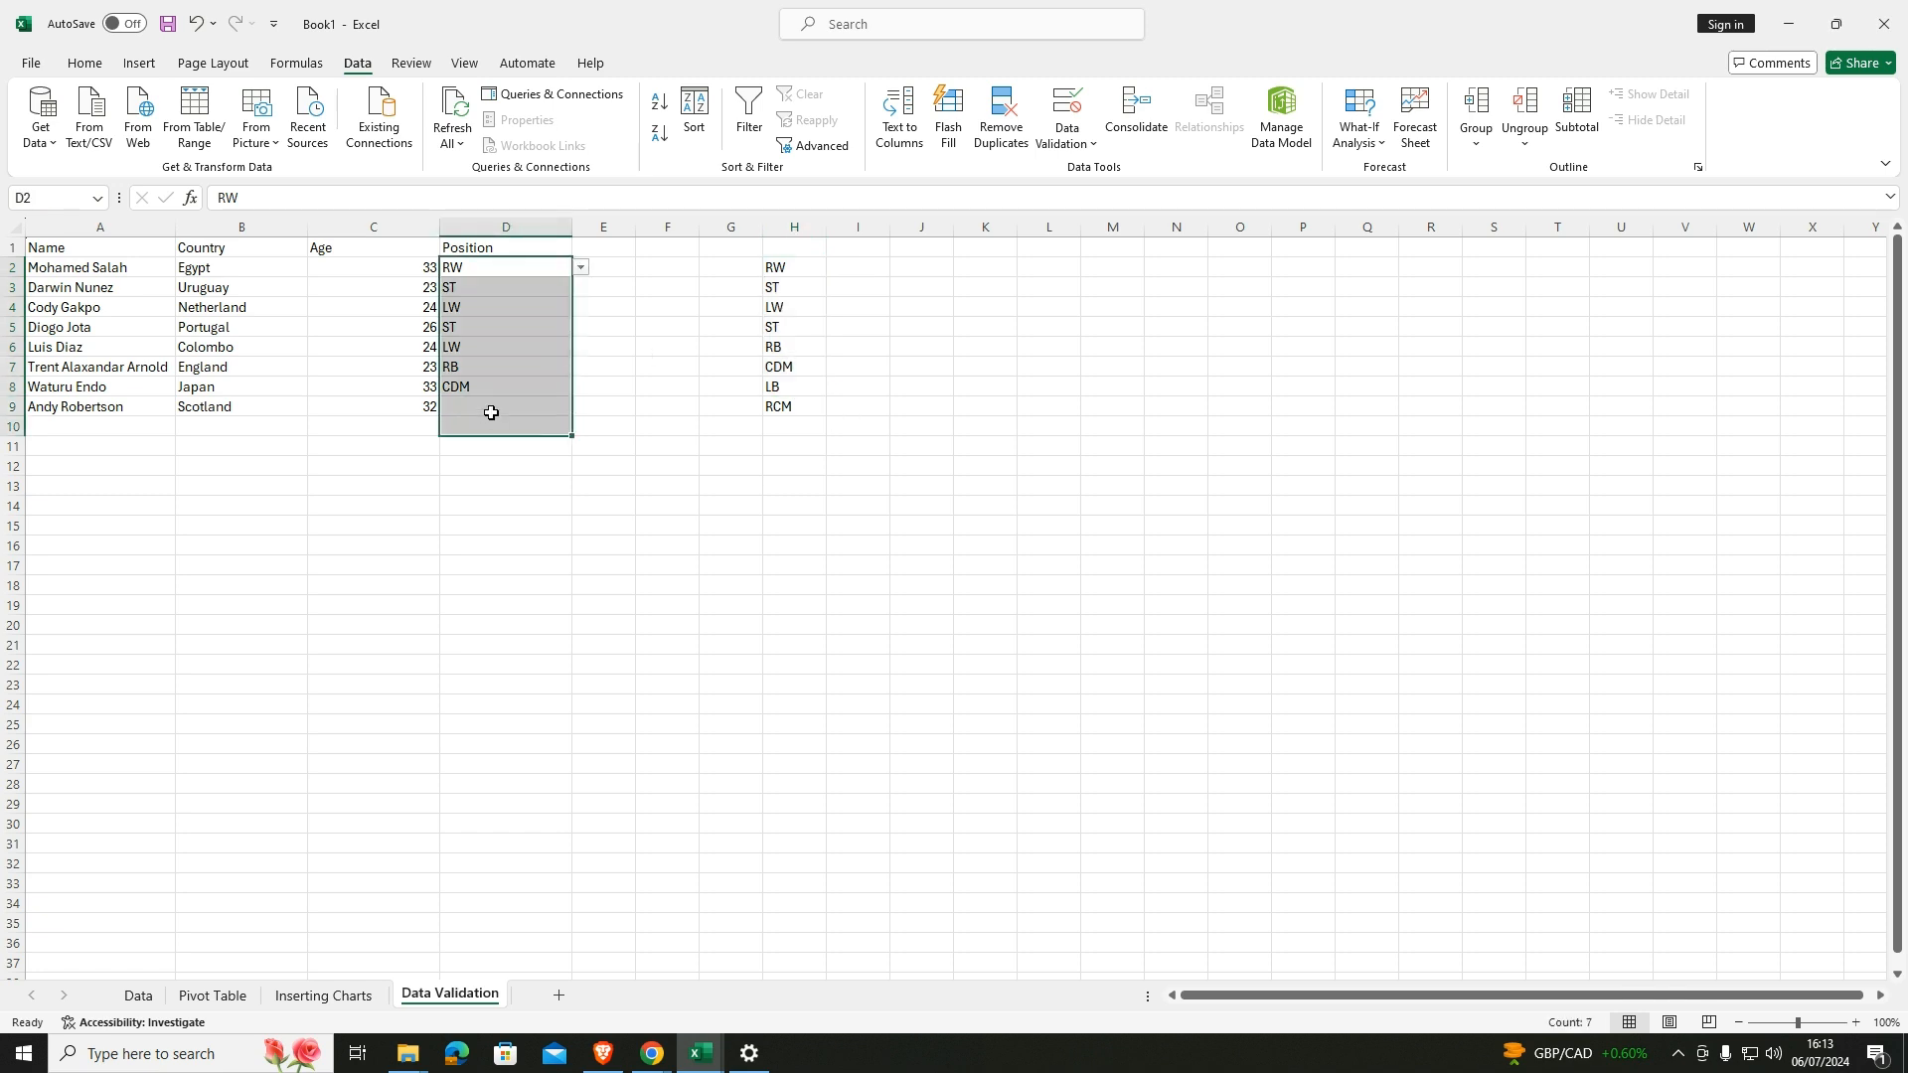
pyautogui.click(1067, 109)
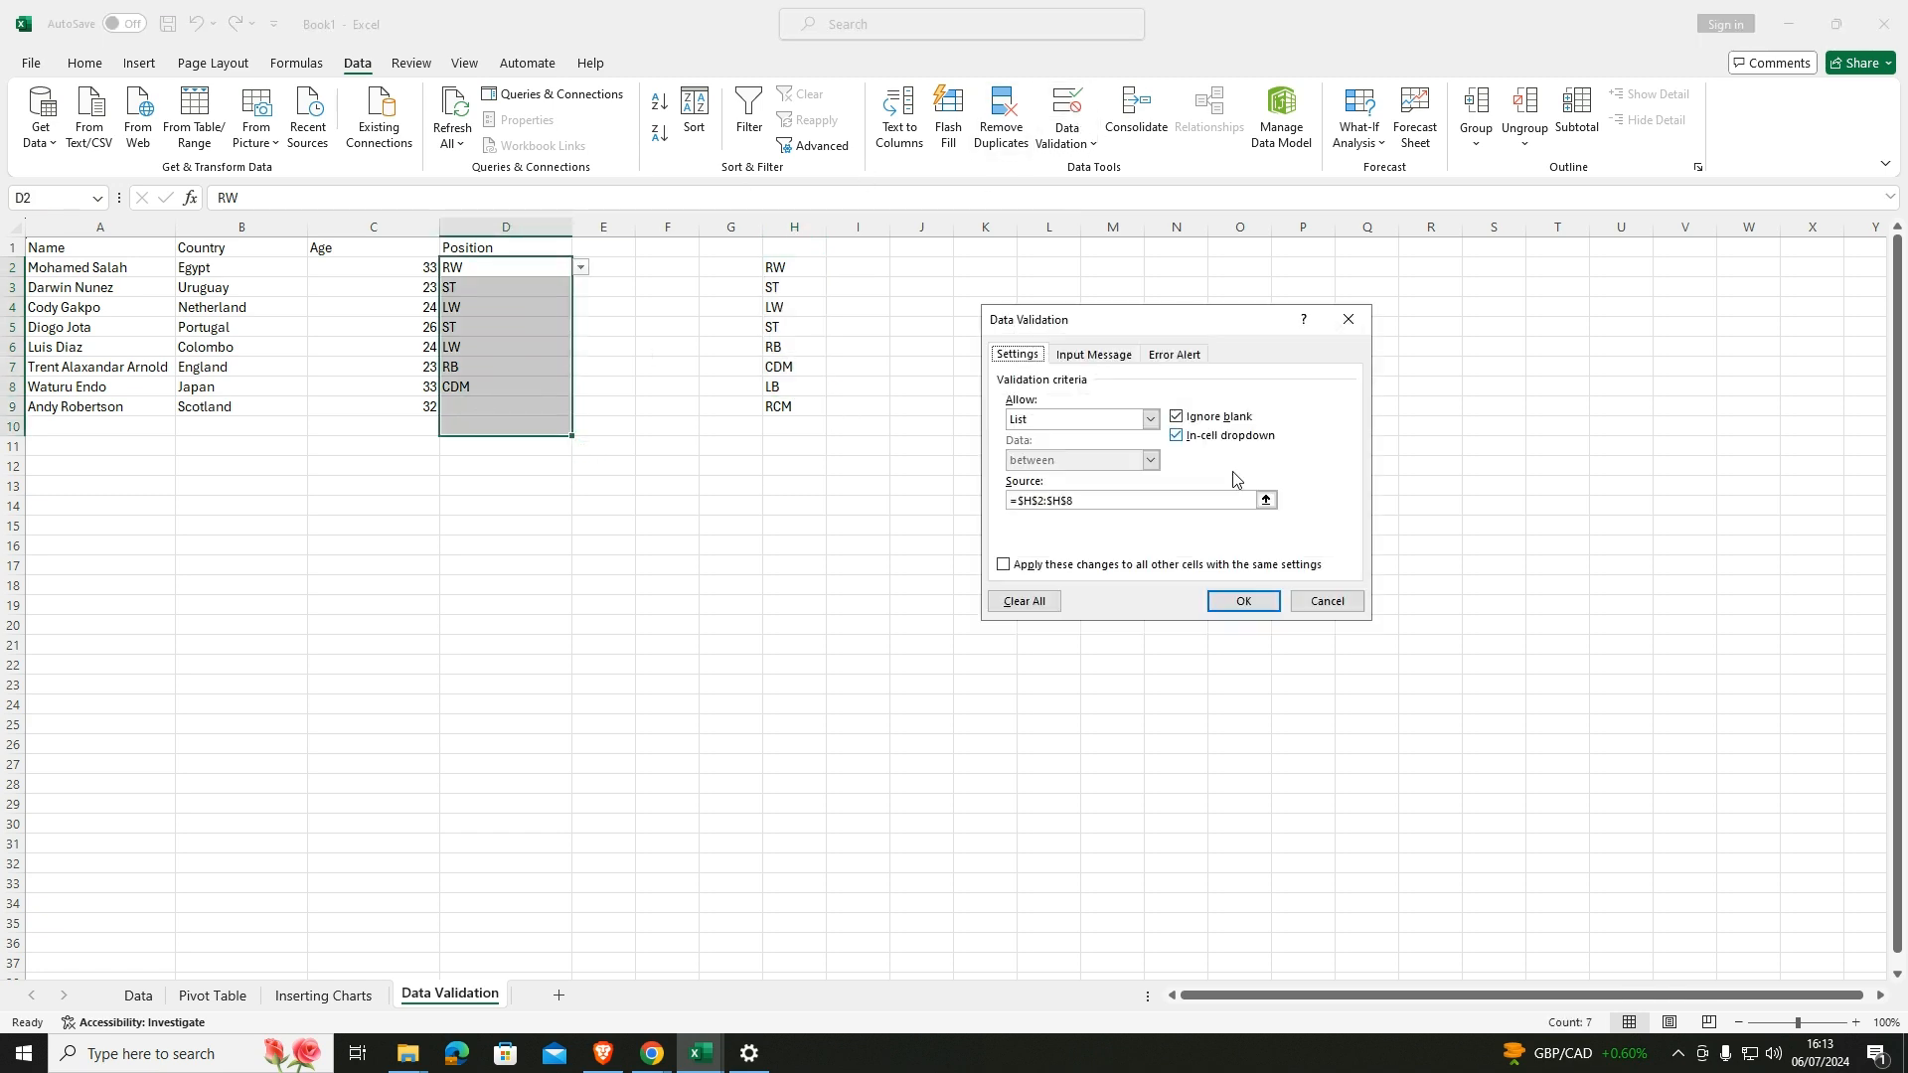
pyautogui.click(1089, 504)
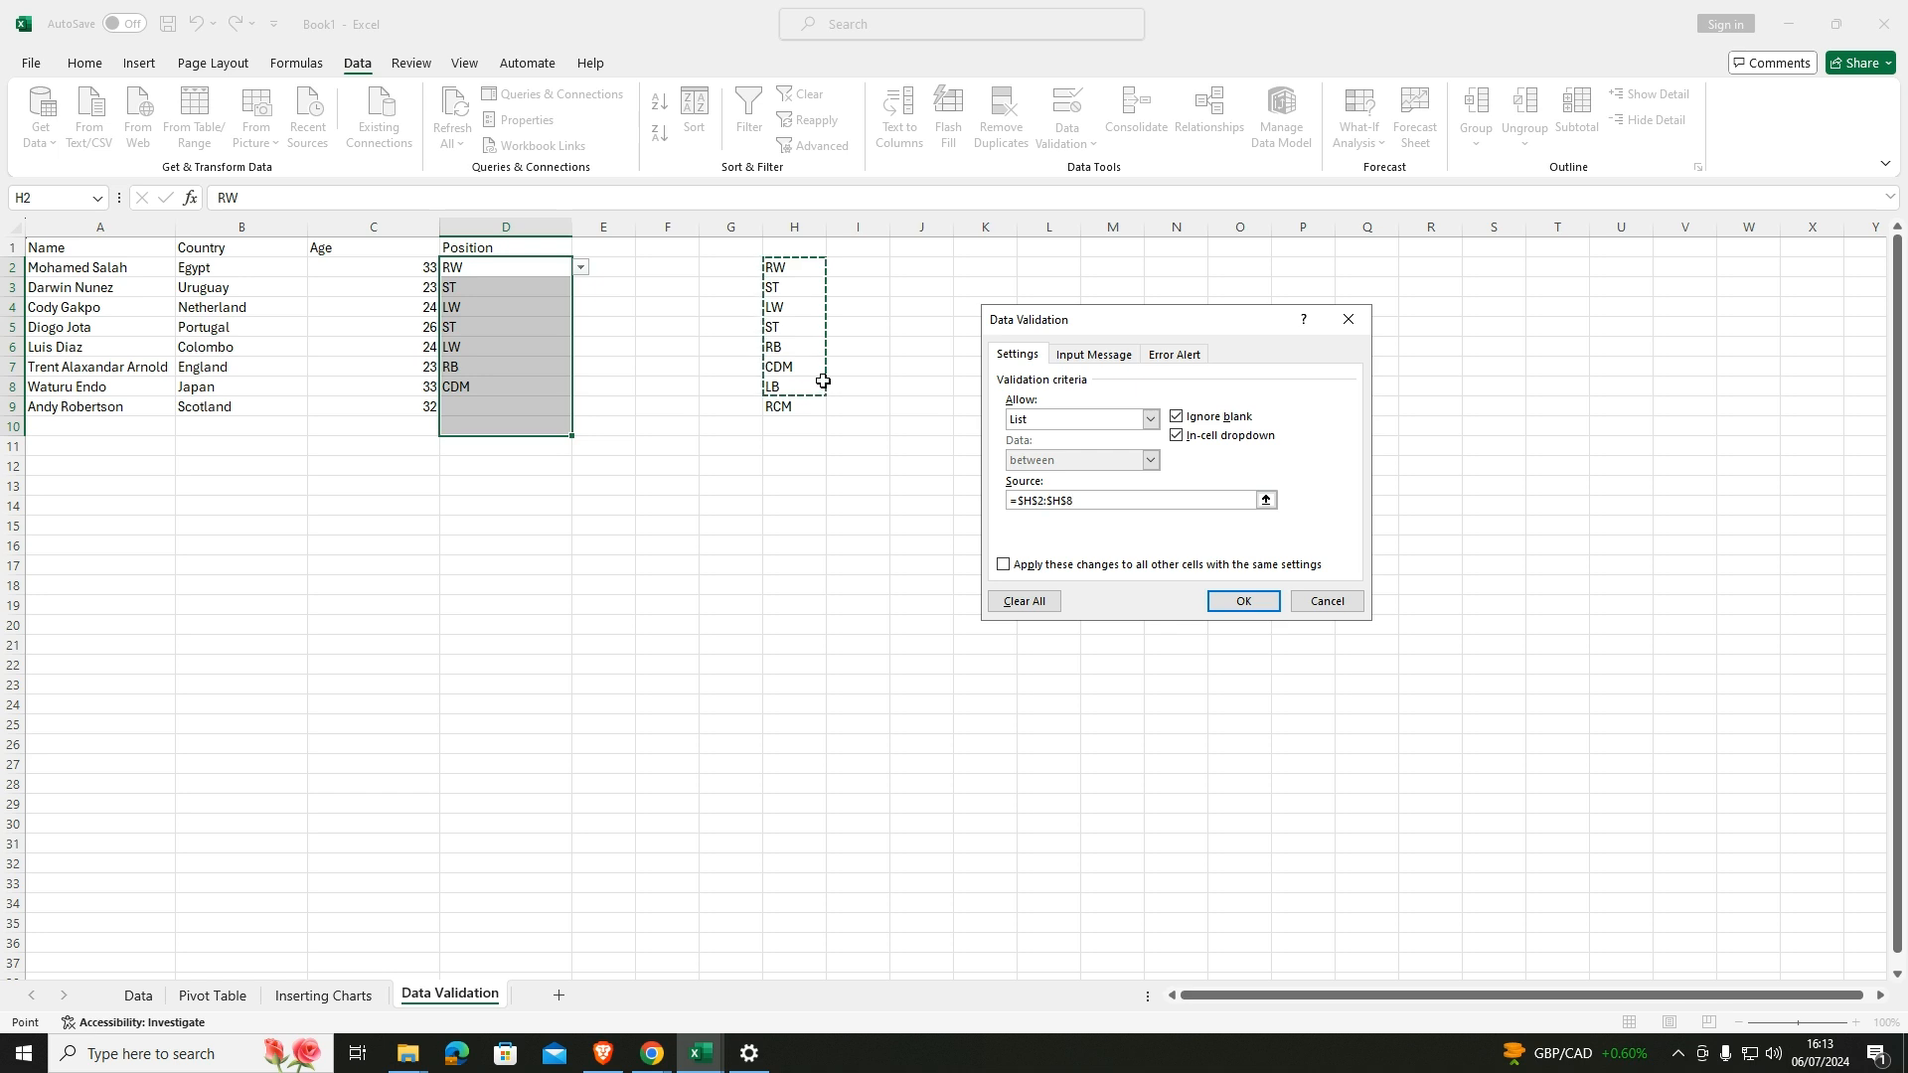
pyautogui.moveTo(795, 270); pyautogui.dragTo(788, 414)
pyautogui.click(1243, 601)
# Choose LB from the validation list as the position in cell D9.
pyautogui.click(497, 409)
pyautogui.click(581, 412)
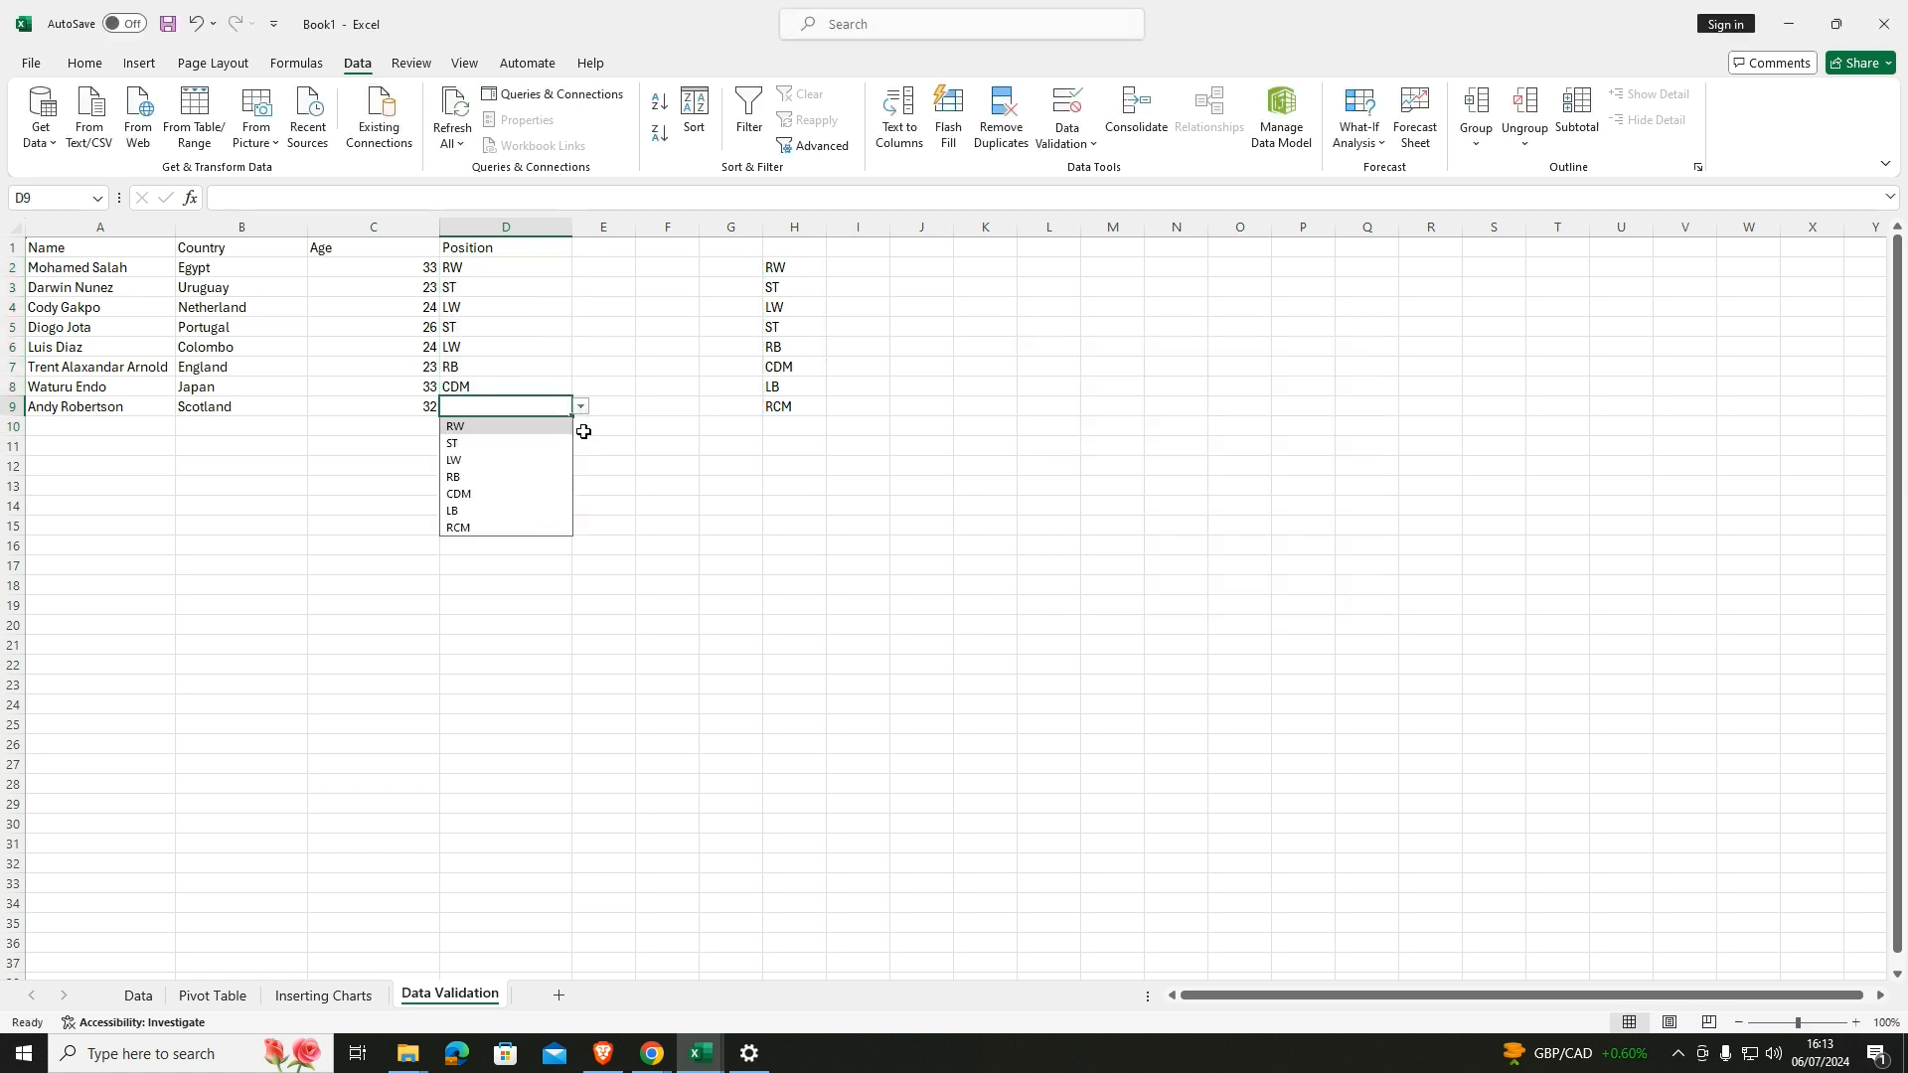
pyautogui.click(487, 510)
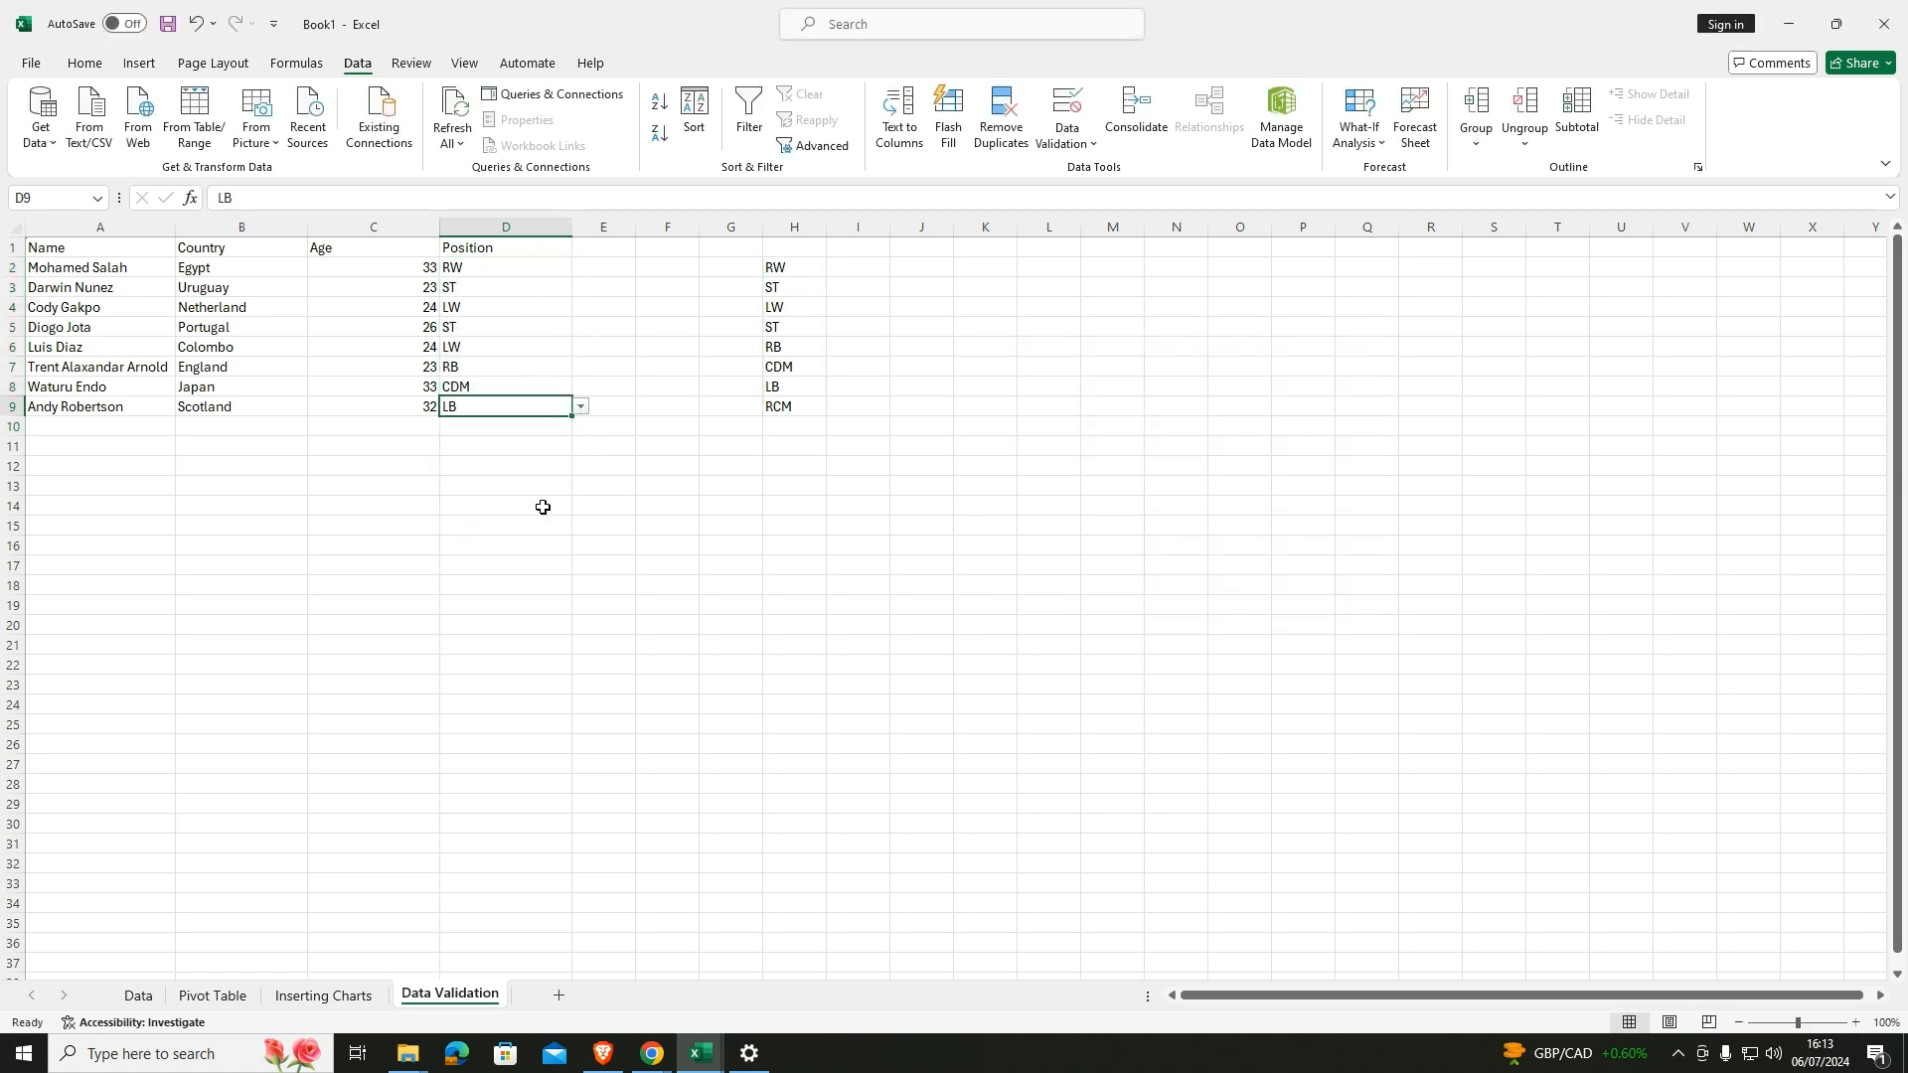
pyautogui.click(781, 507)
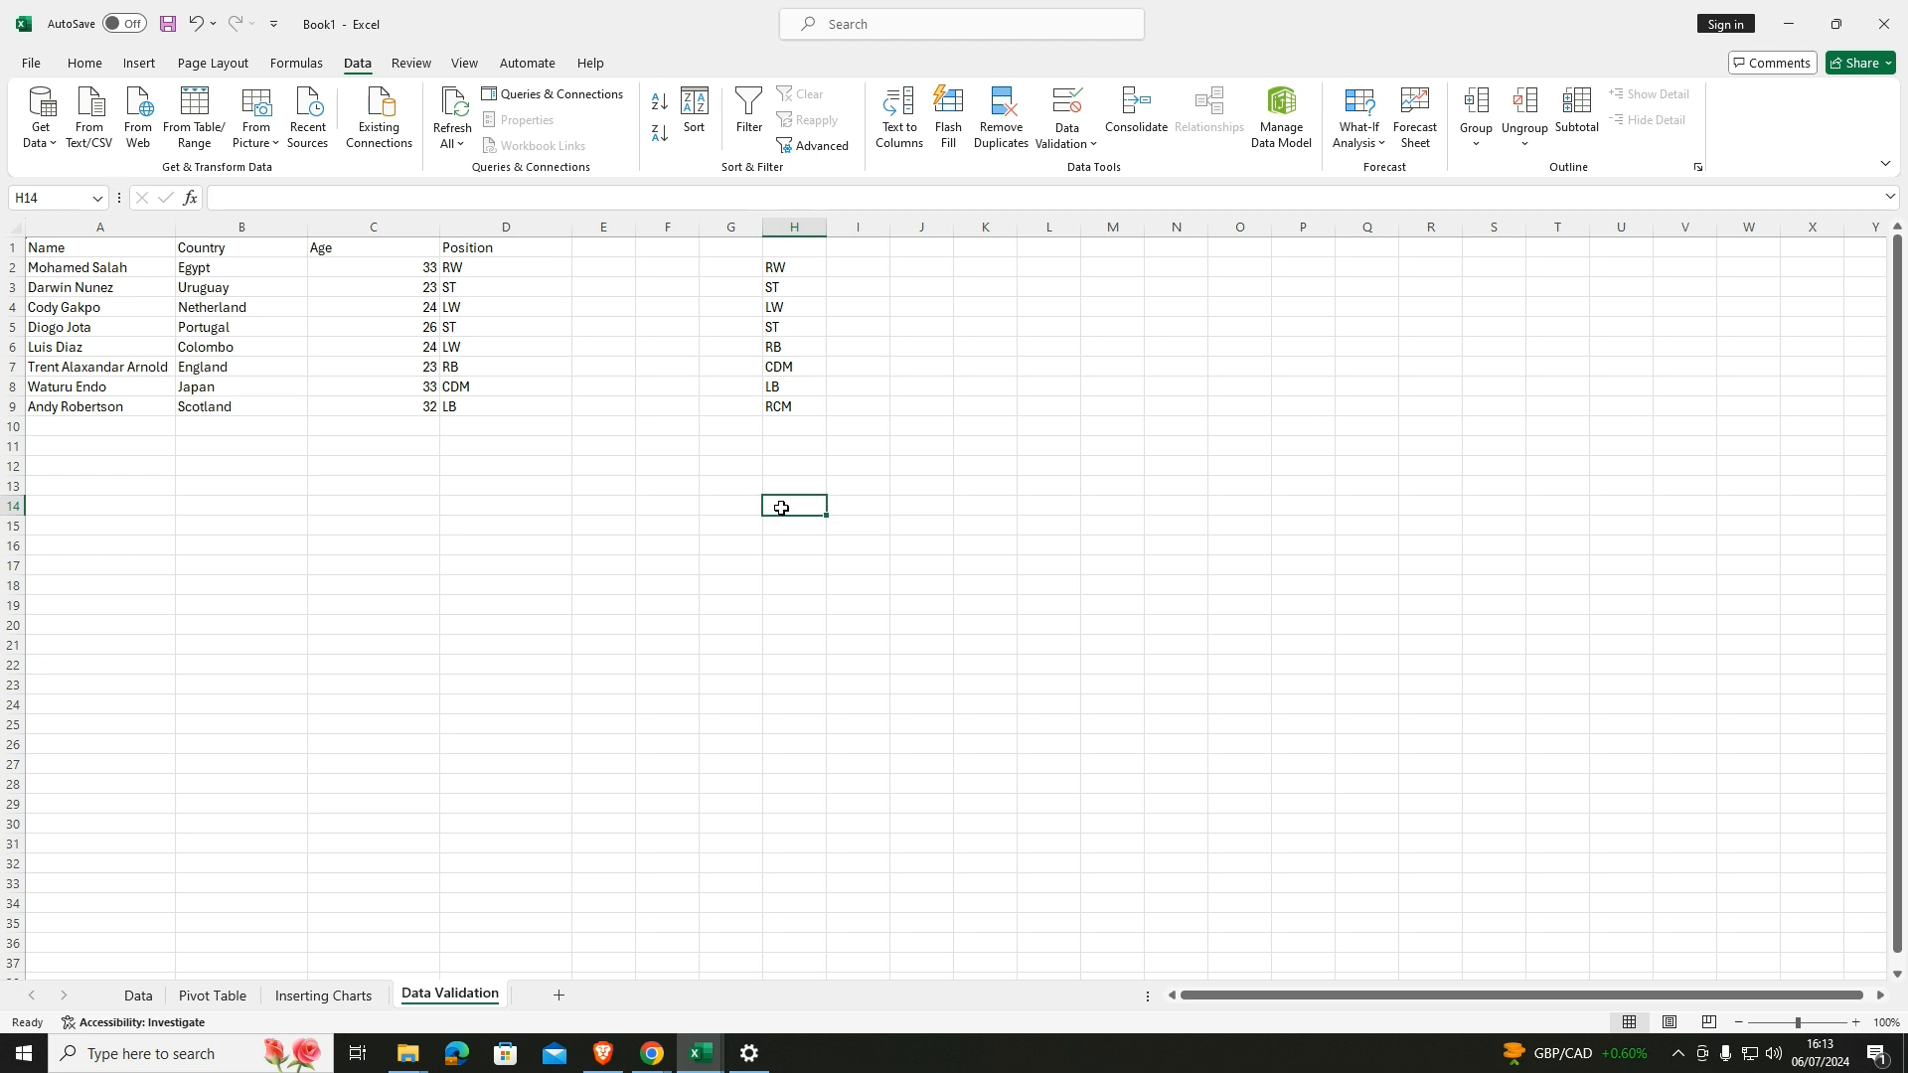